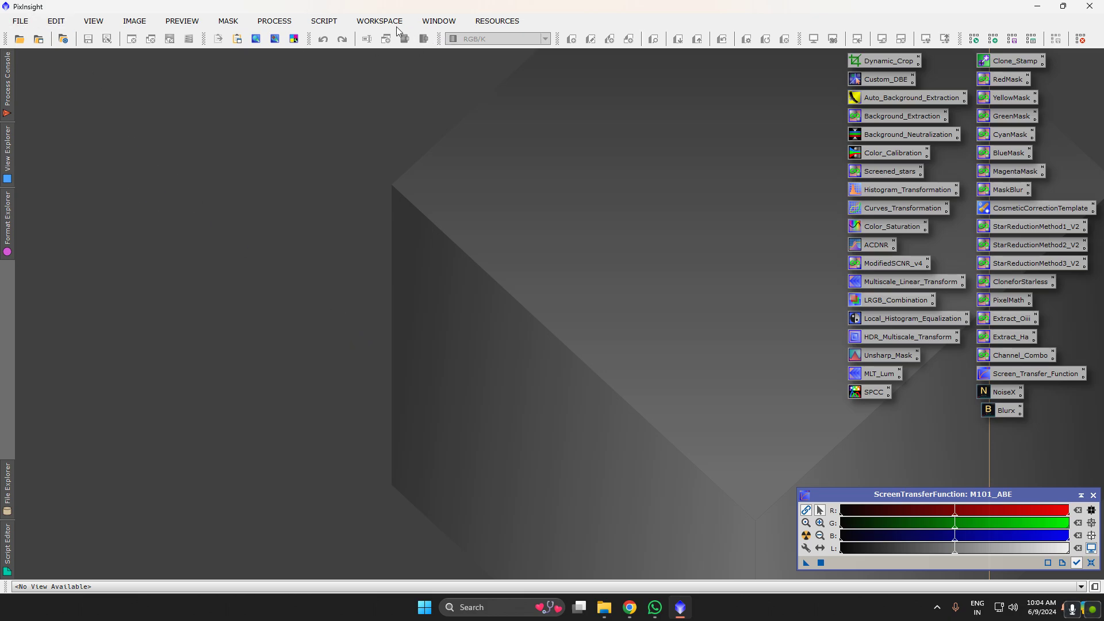
Review the calibration groups in the WeightedBatchPreprocessing script, then exit the script
click(380, 22)
mouse_move(335, 22)
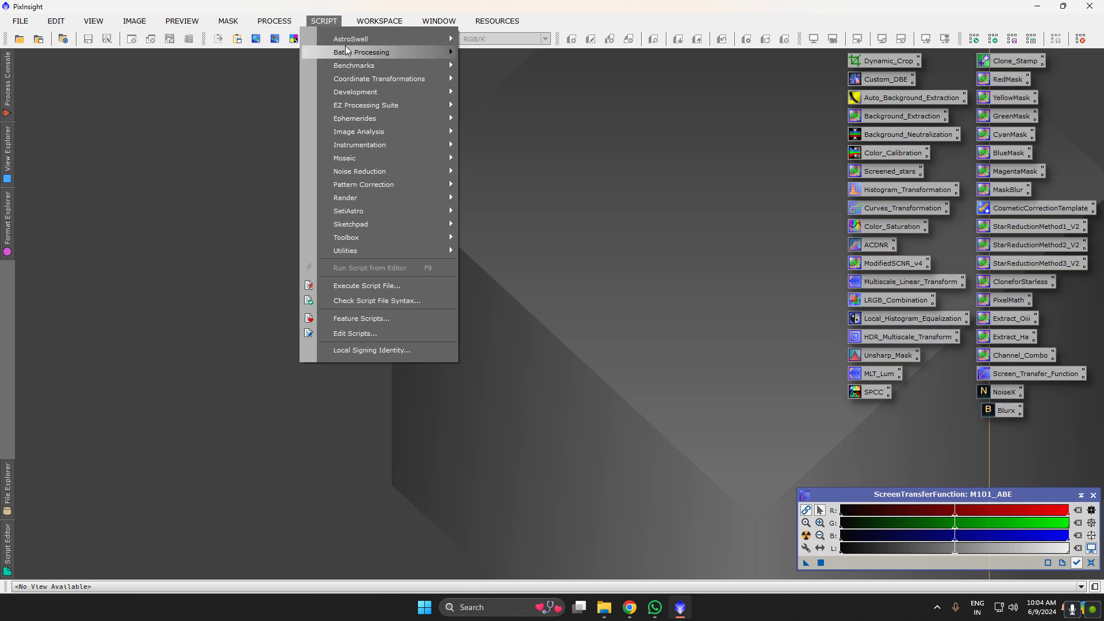
mouse_move(352, 52)
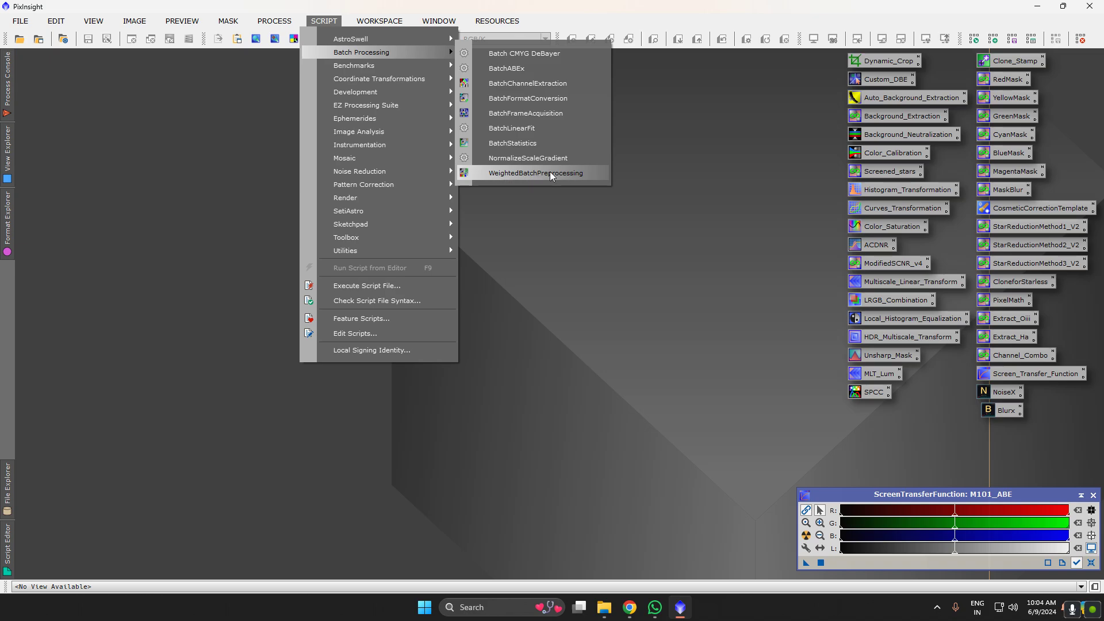
click(532, 173)
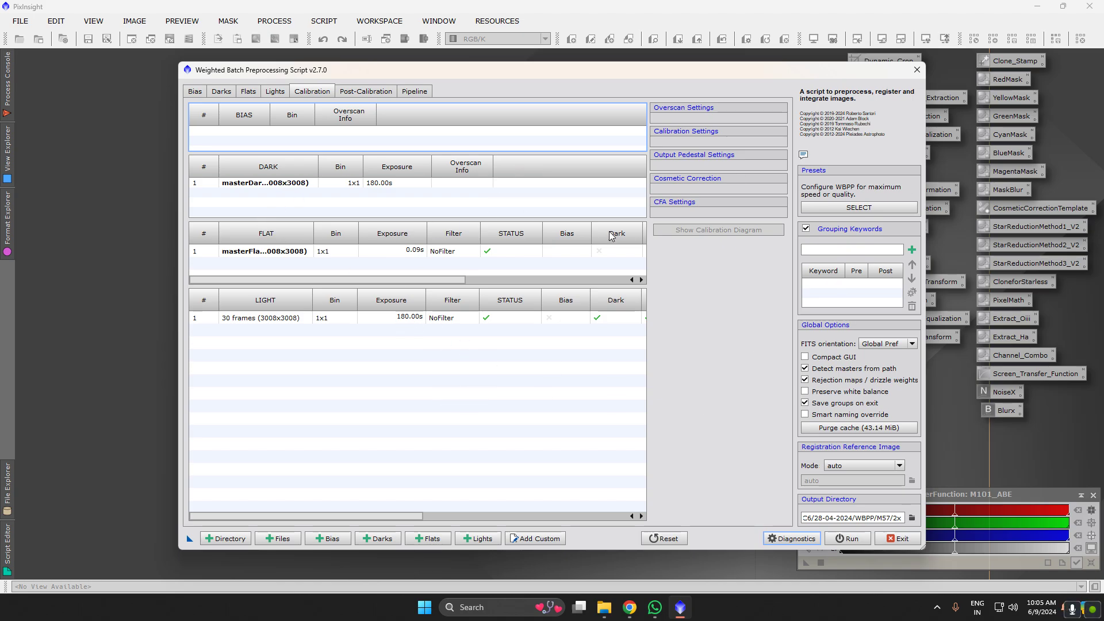
click(467, 318)
click(900, 539)
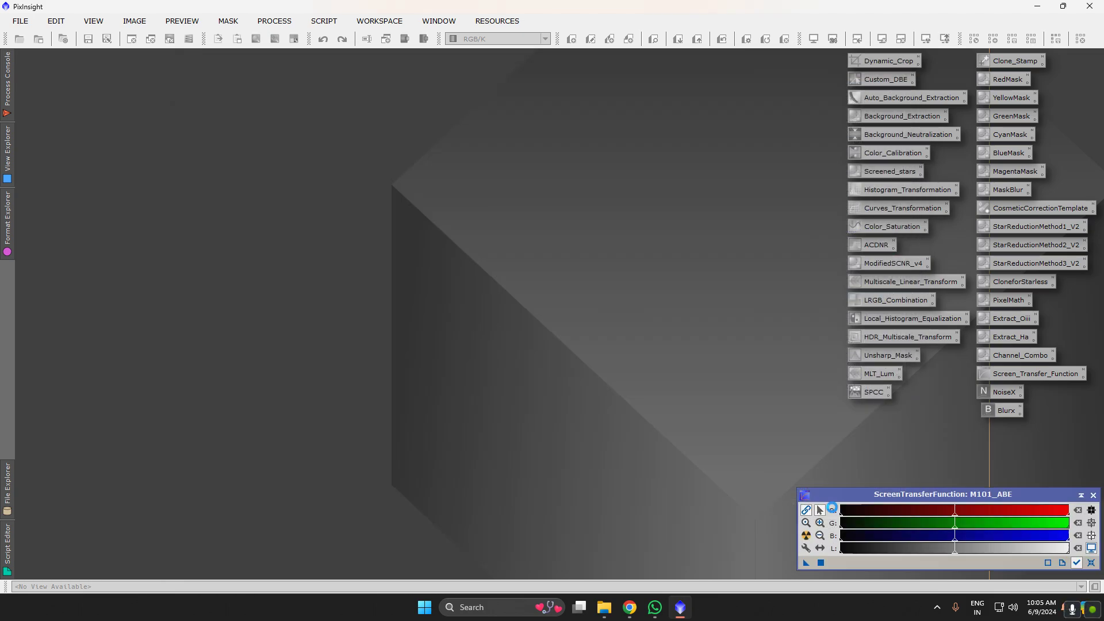
click(20, 21)
click(35, 51)
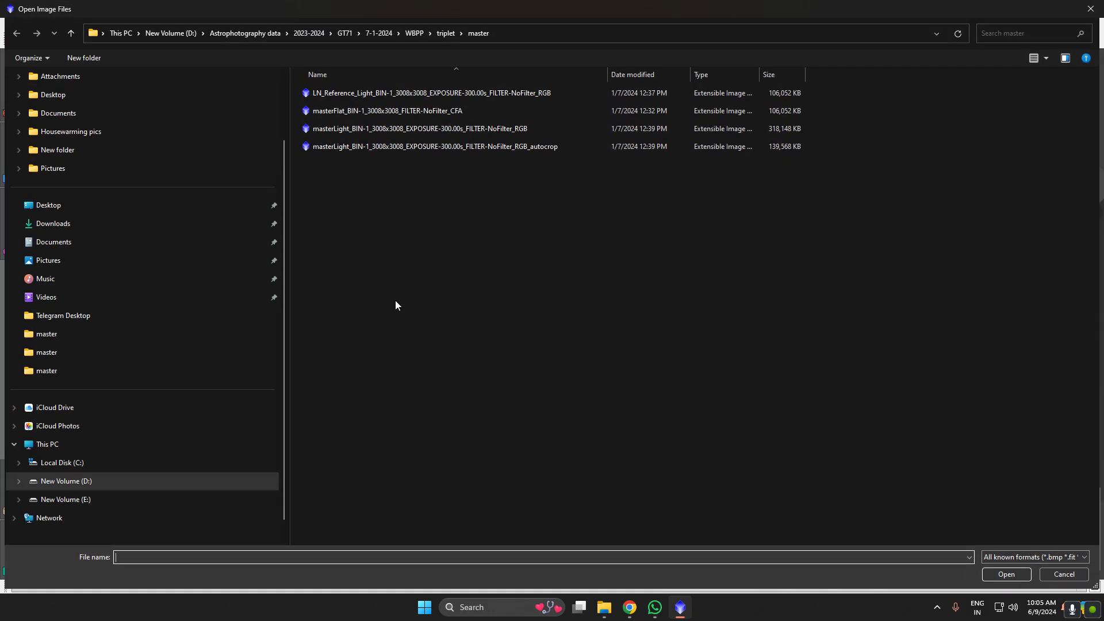
click(1089, 7)
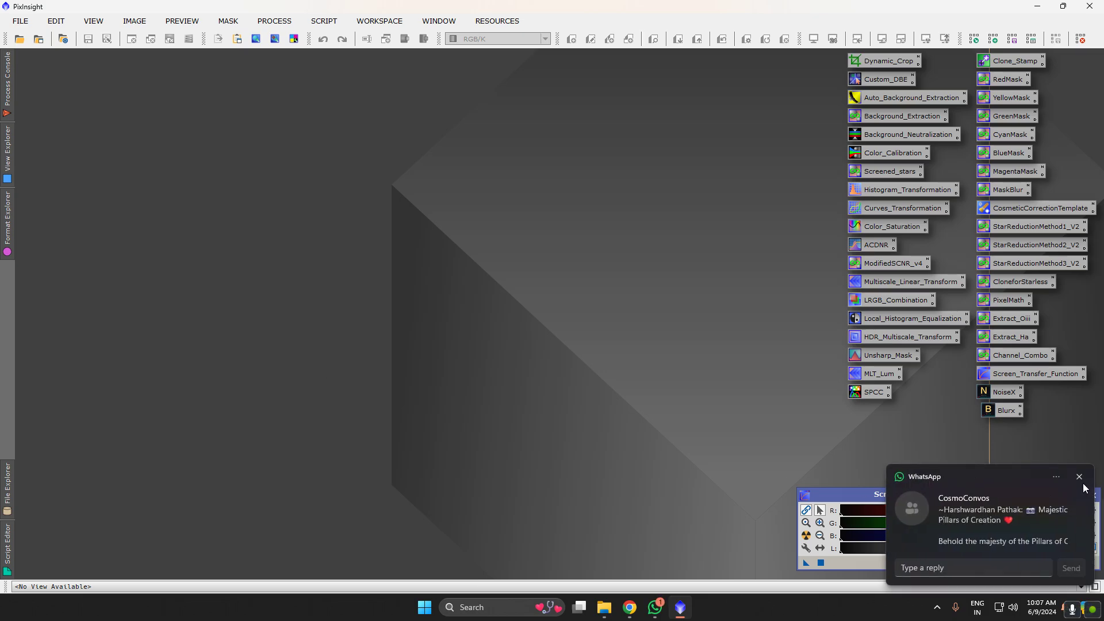
click(1080, 475)
Browse the GT71 image folders for a master light, checking 24-12-2023 M48 and 23-12-2023 M42
click(20, 20)
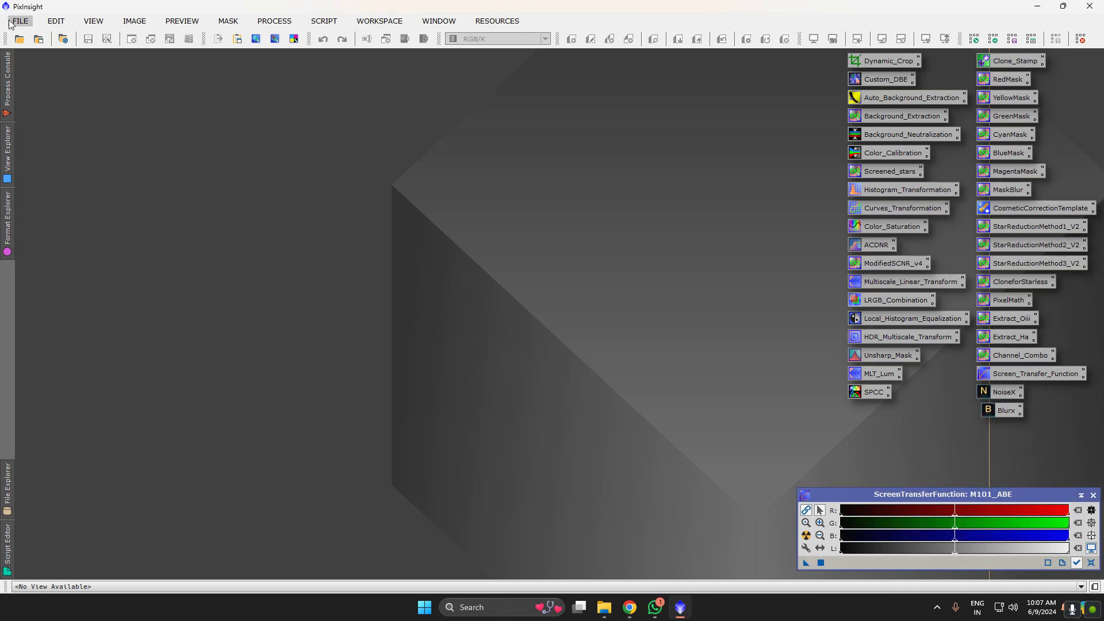
click(46, 39)
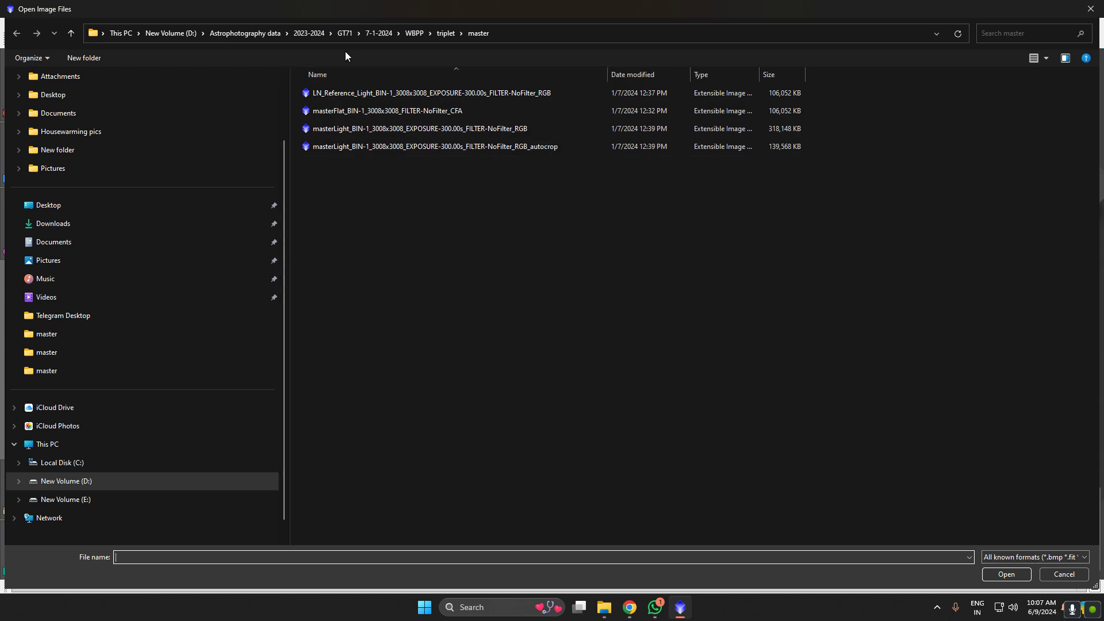
click(345, 33)
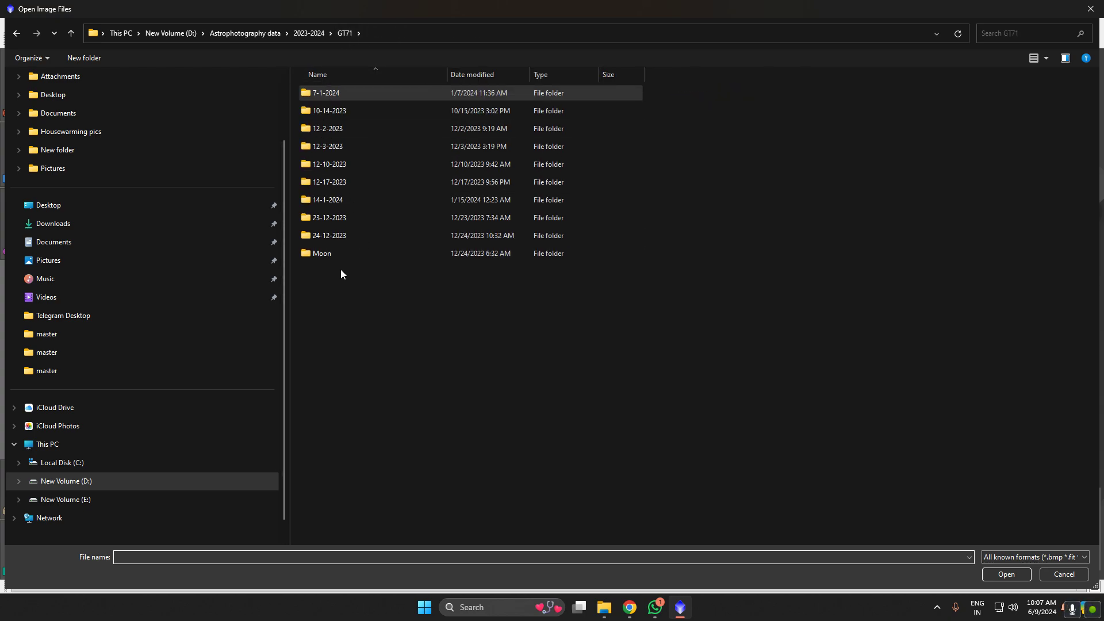
double_click(333, 233)
double_click(326, 144)
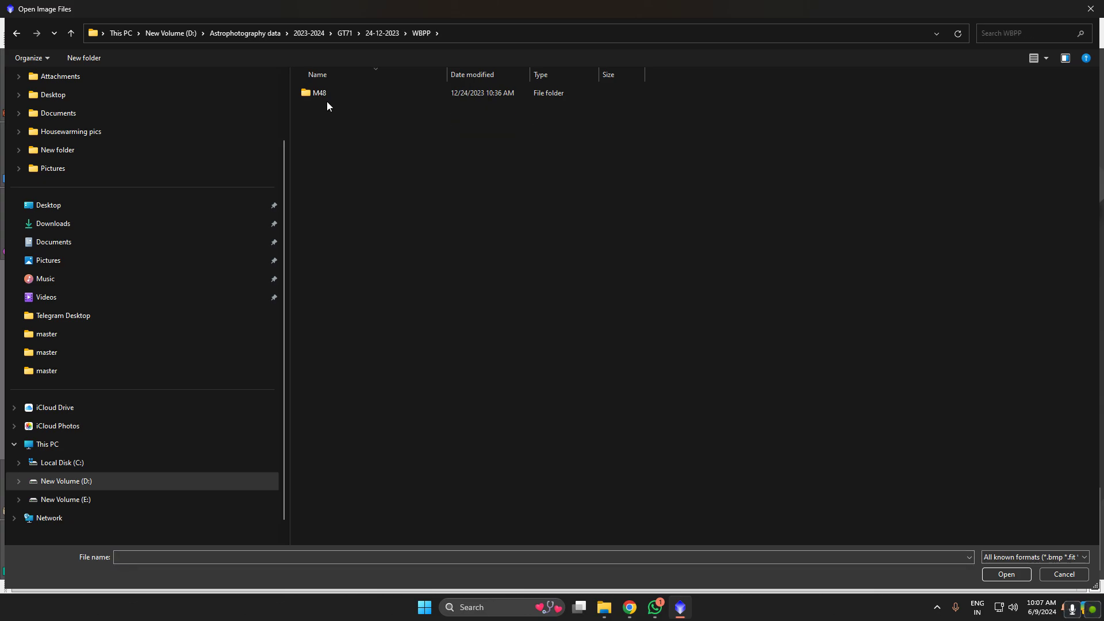
double_click(327, 99)
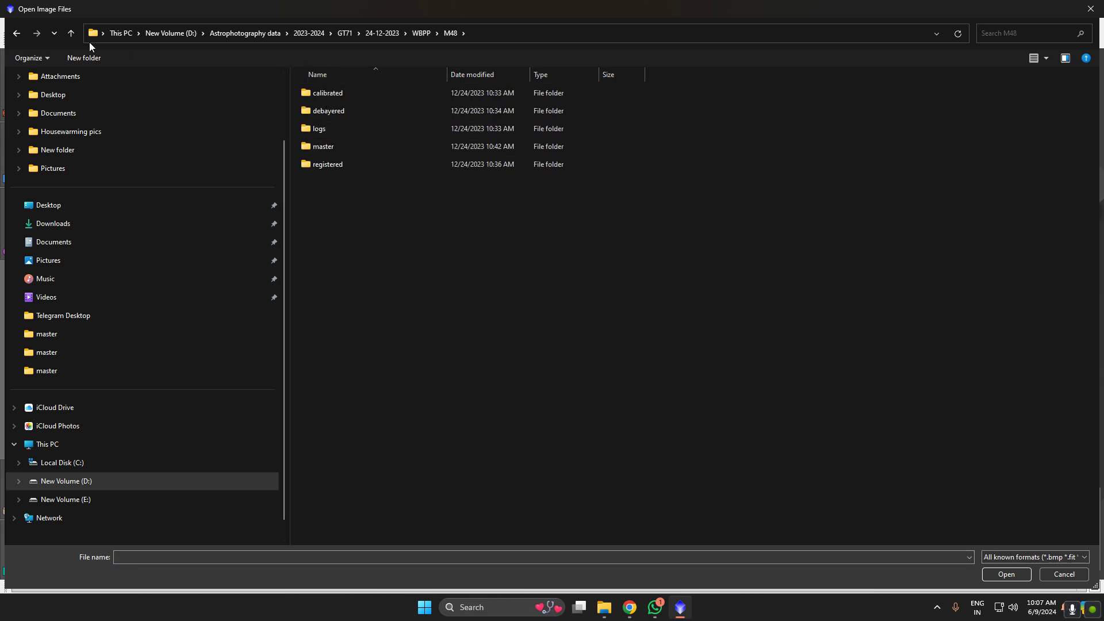
click(17, 34)
click(344, 33)
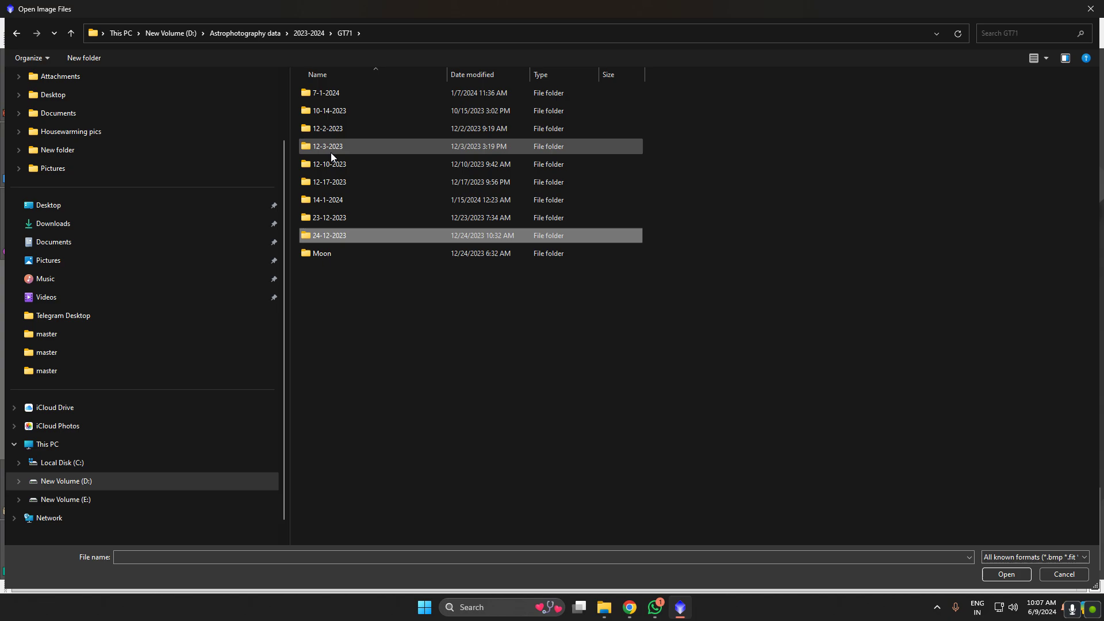
double_click(336, 218)
double_click(334, 148)
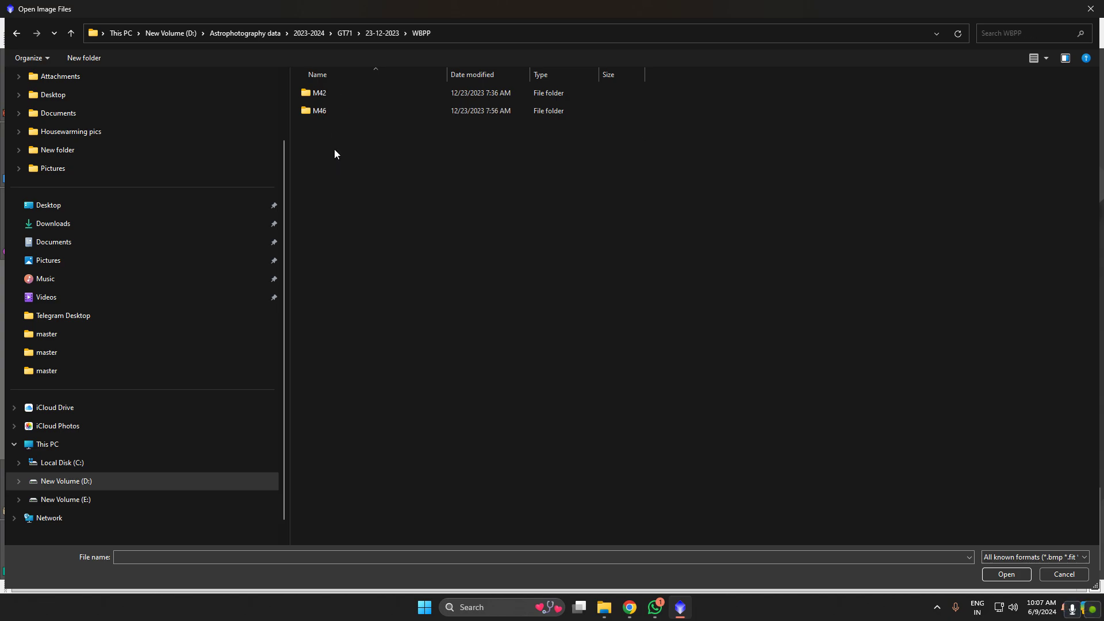
double_click(328, 94)
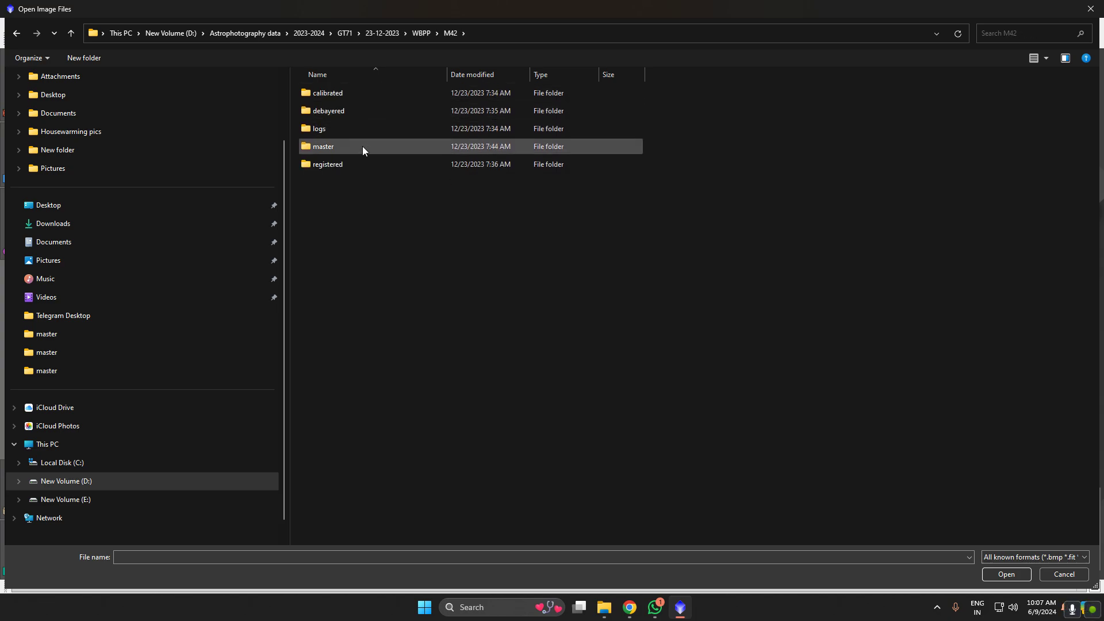
Open the autocropped NGC2244 master light from the Redcat 28-1-2024 wbpp master folder and close its crop mask window
click(318, 34)
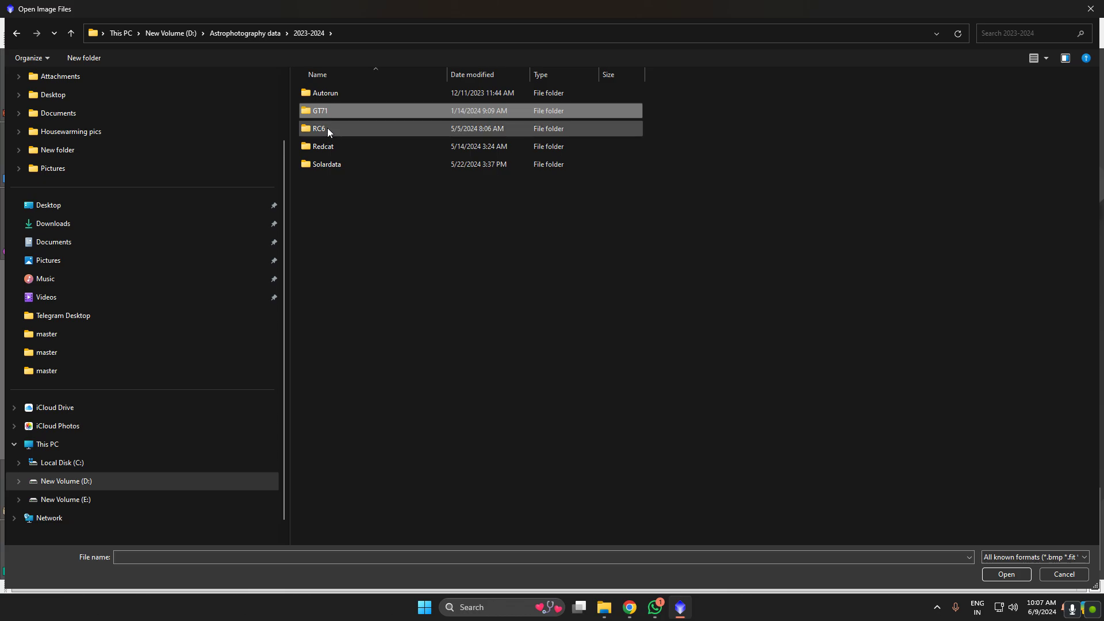
double_click(326, 145)
click(335, 324)
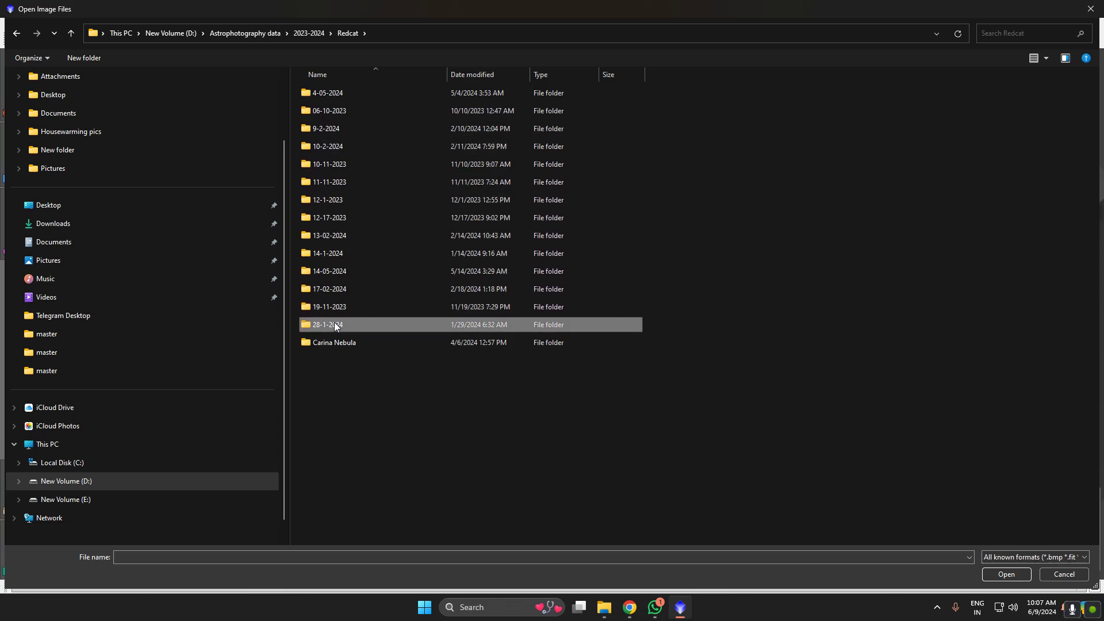
double_click(335, 325)
double_click(329, 123)
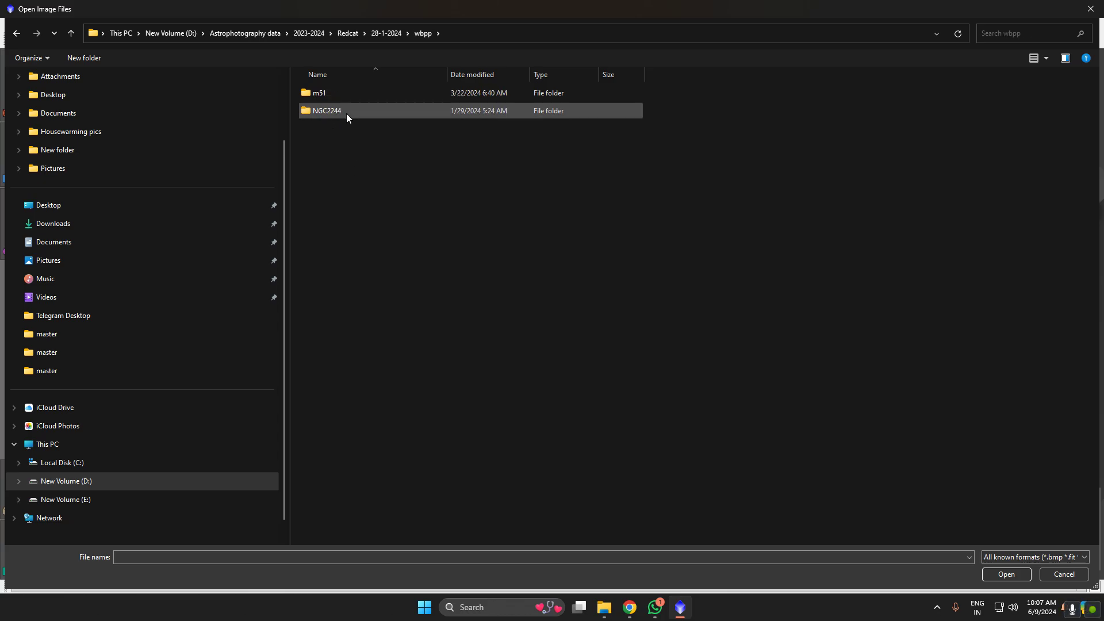
double_click(347, 112)
double_click(362, 144)
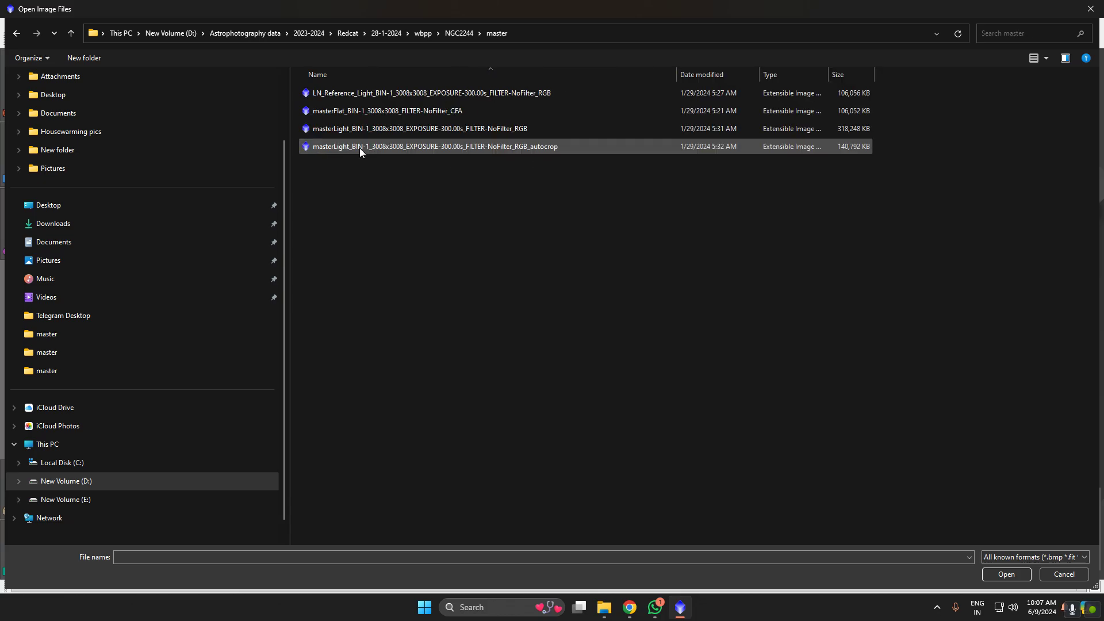
click(538, 147)
click(1004, 579)
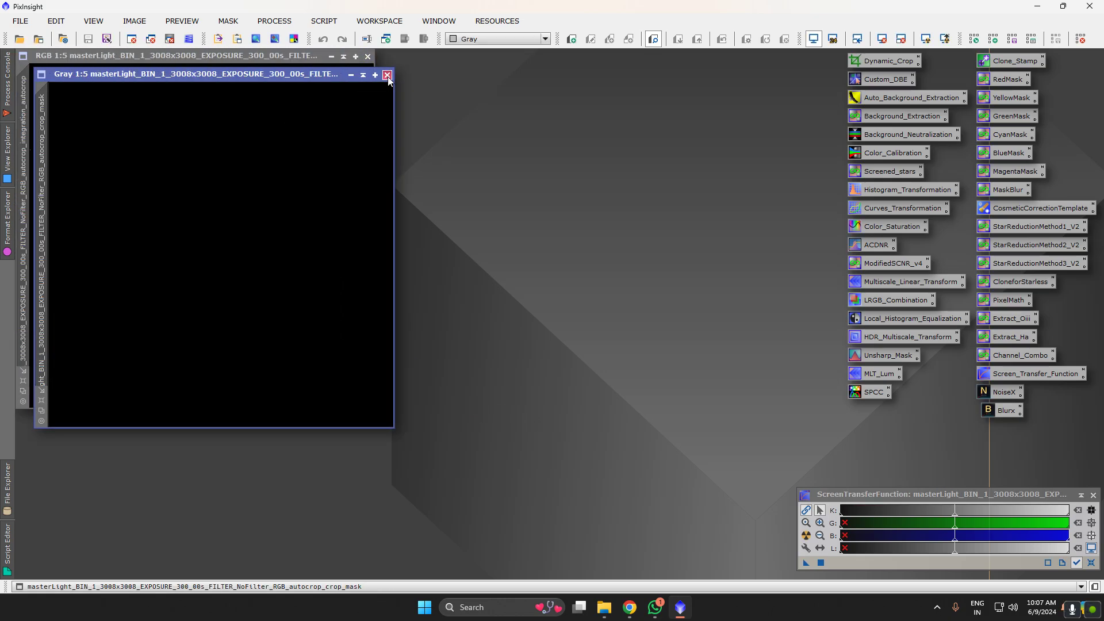
click(387, 76)
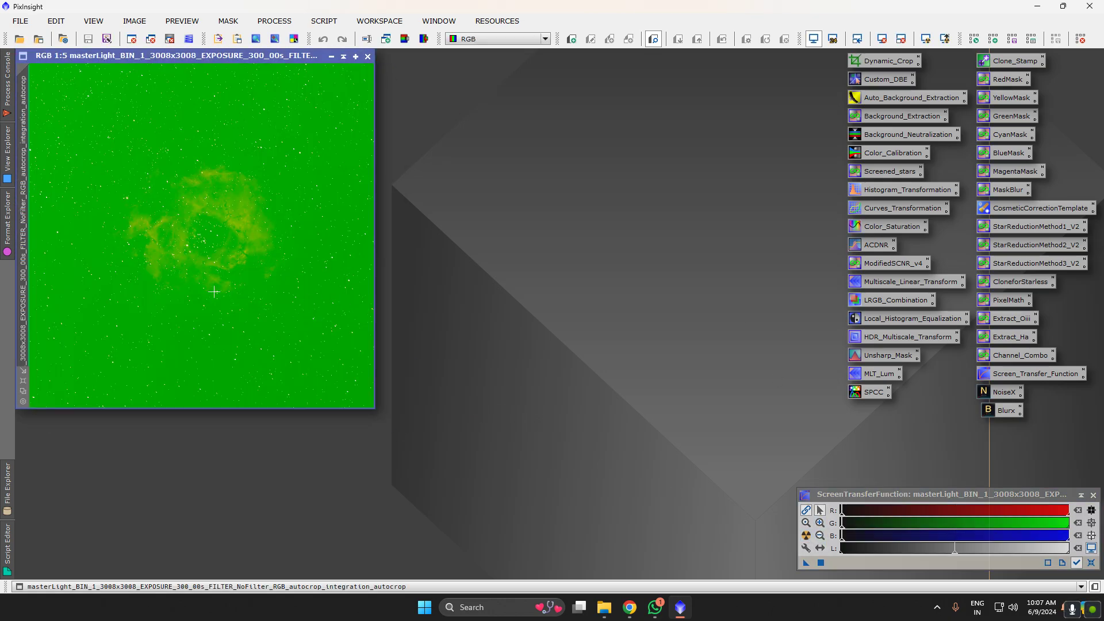
Move the nebula image toward the workspace centre and apply an unlinked ScreenTransferFunction auto stretch to it
drag(219, 57, 442, 90)
click(806, 510)
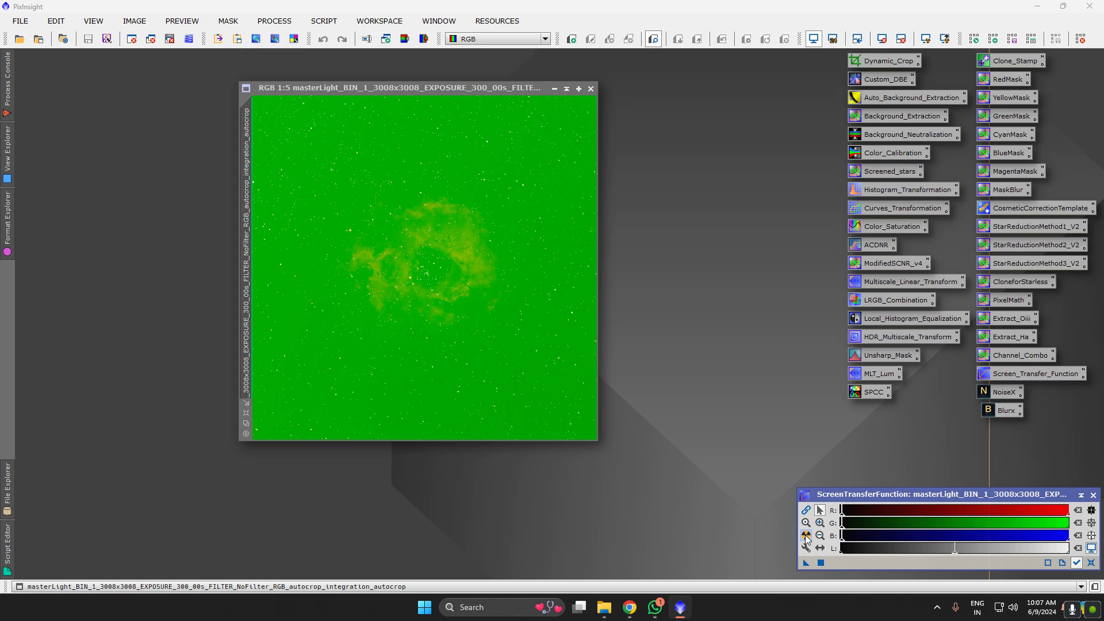
click(806, 536)
Examine the star shapes and colour fringes across the nebula image at close magnification
scroll(428, 267, up, 2)
scroll(428, 267, up, 3)
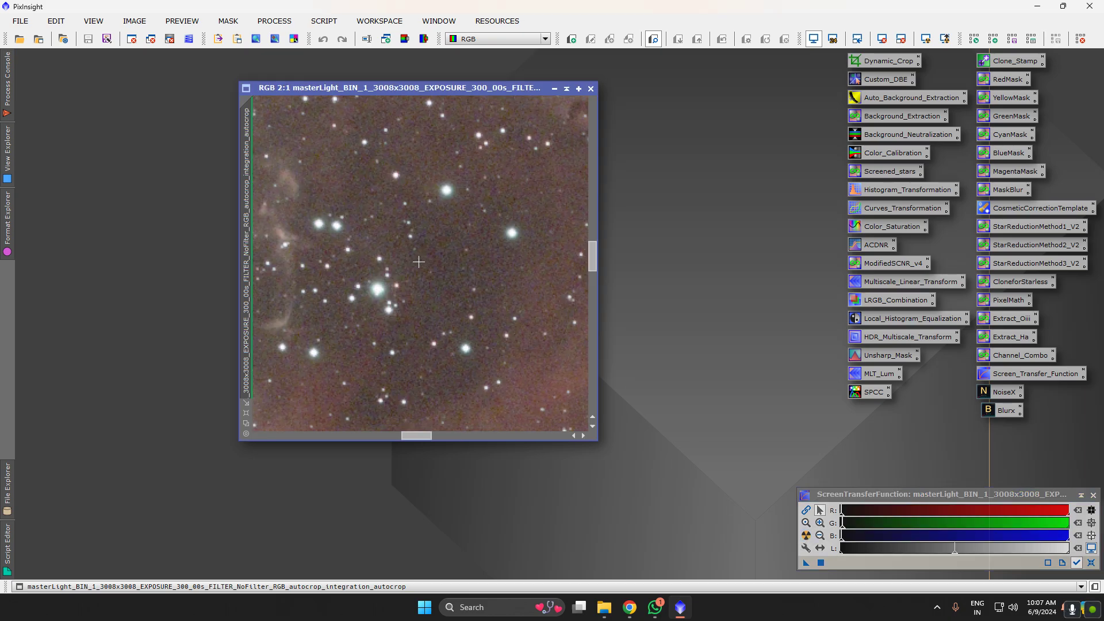
scroll(414, 276, down, 1)
scroll(402, 281, up, 4)
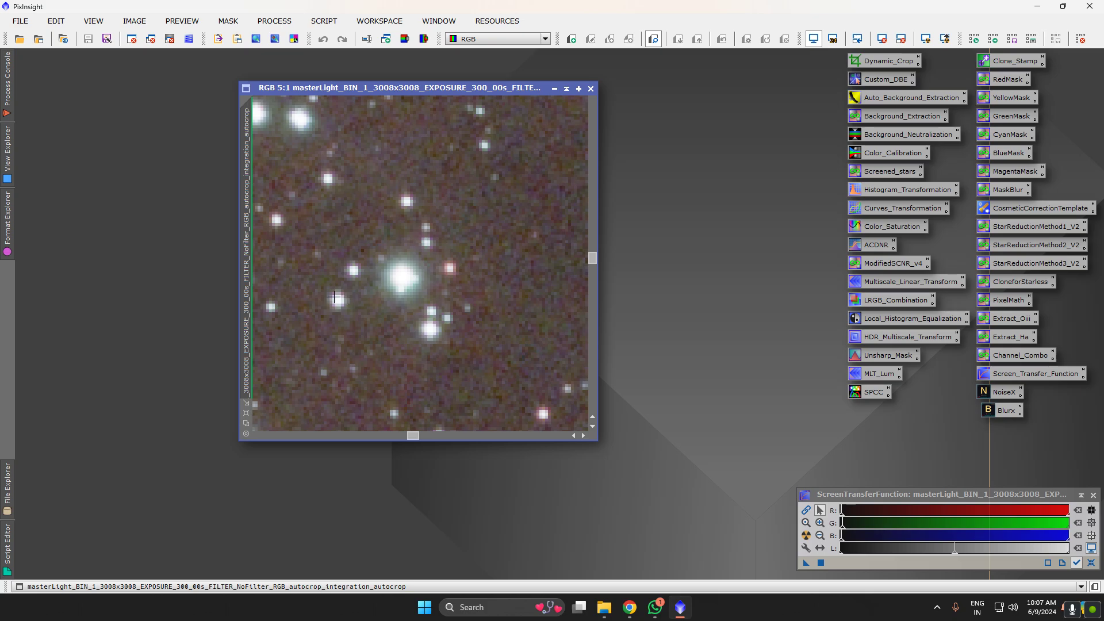
scroll(346, 301, down, 2)
scroll(346, 304, up, 6)
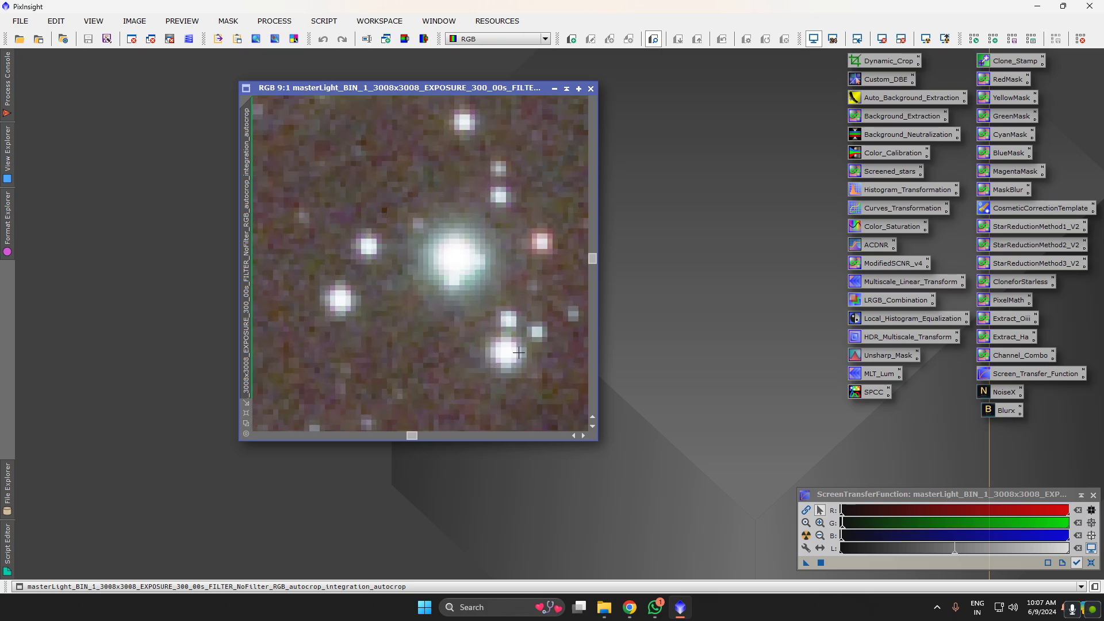
scroll(315, 311, down, 5)
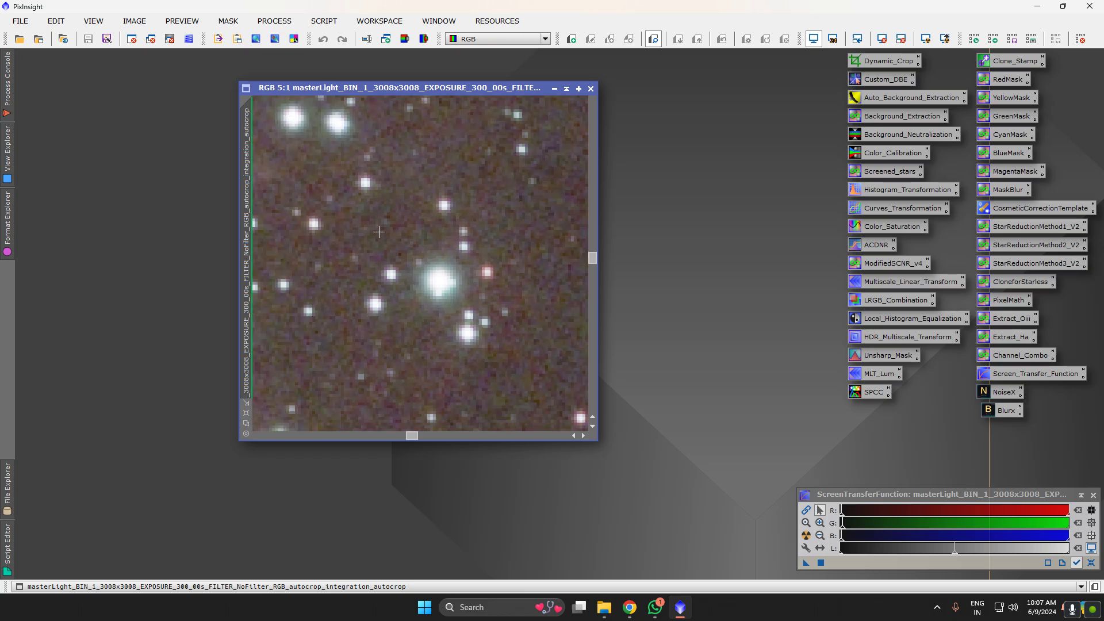
scroll(331, 235, up, 5)
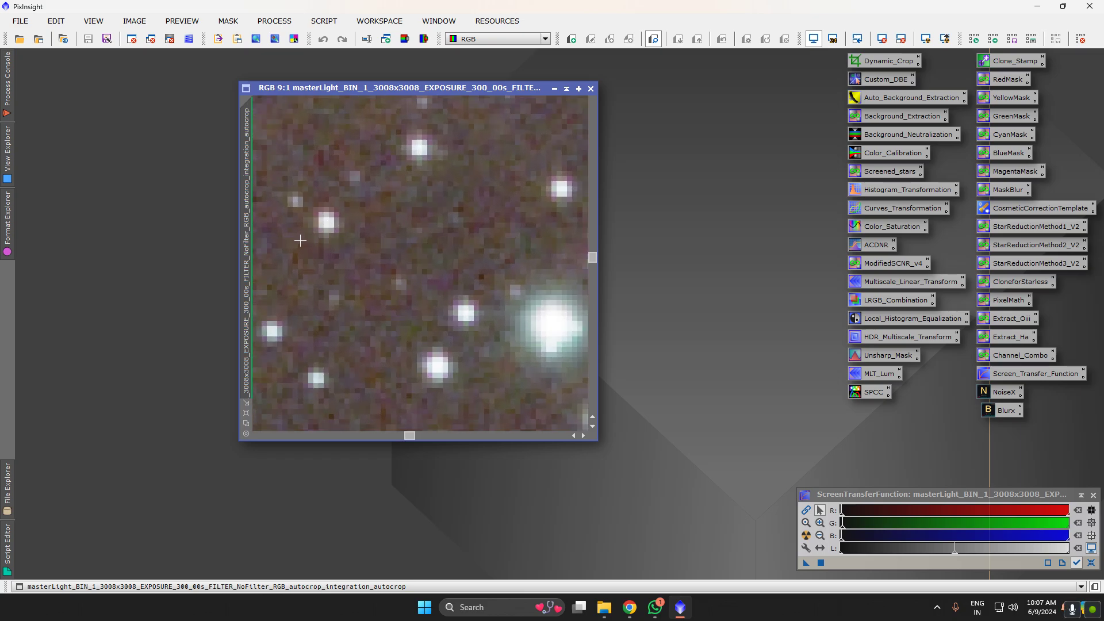
scroll(300, 241, down, 4)
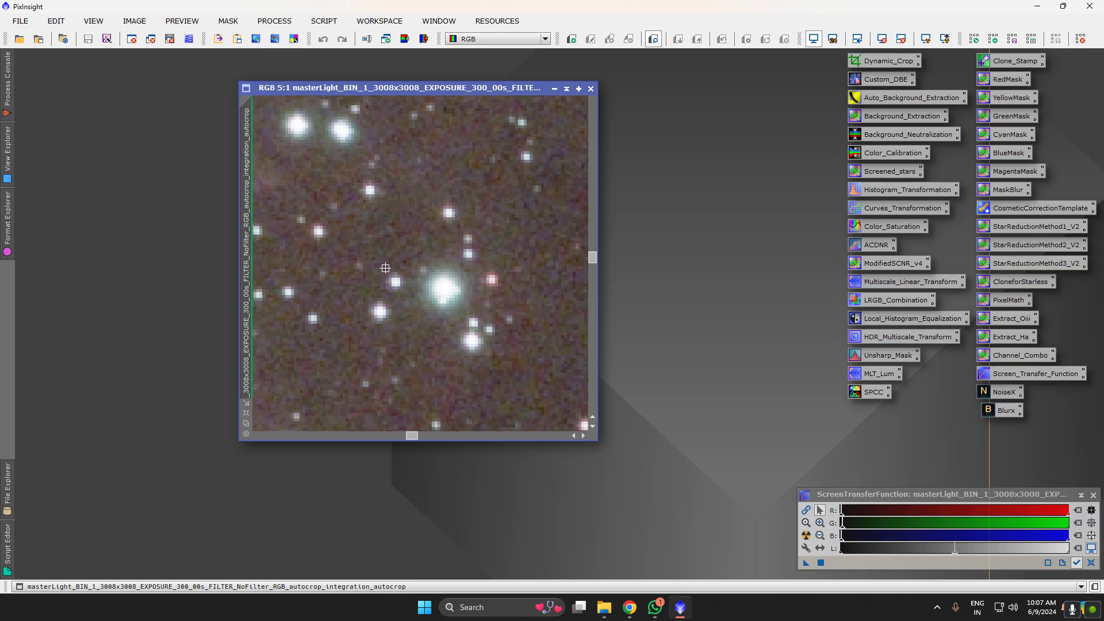
scroll(259, 267, down, 8)
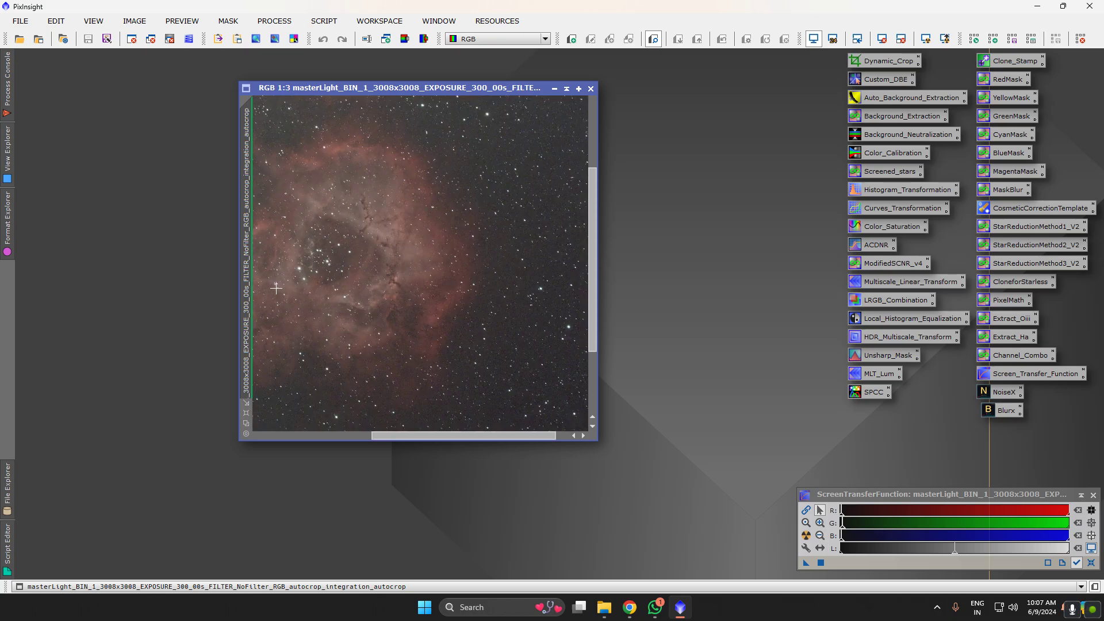
scroll(305, 262, up, 7)
scroll(346, 404, up, 2)
scroll(349, 380, down, 2)
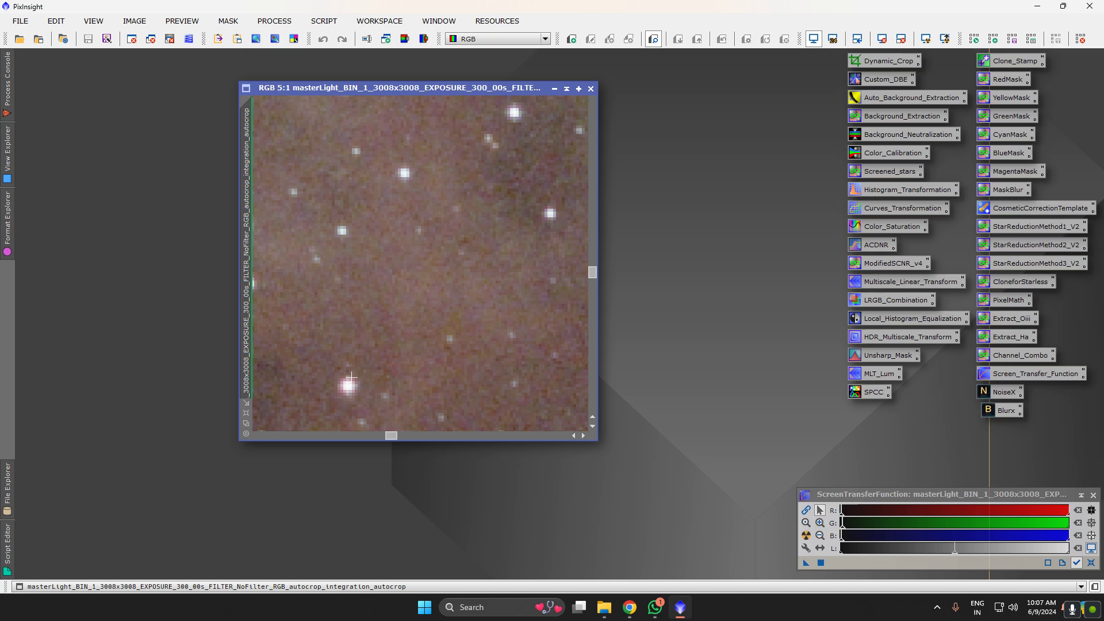
scroll(530, 201, down, 2)
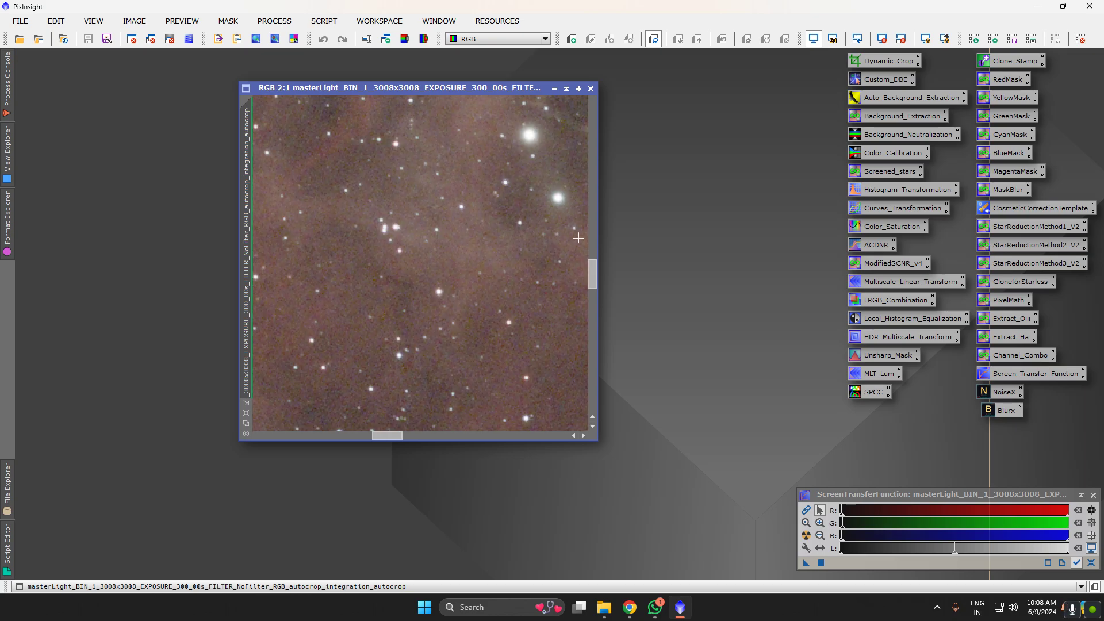
scroll(339, 281, up, 5)
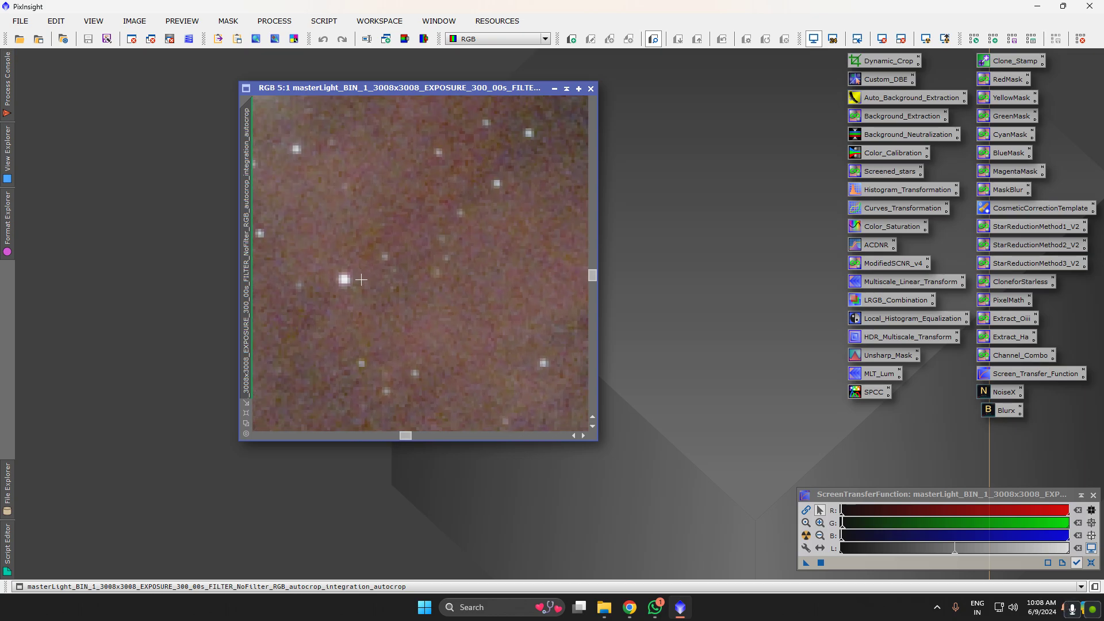
scroll(339, 281, up, 5)
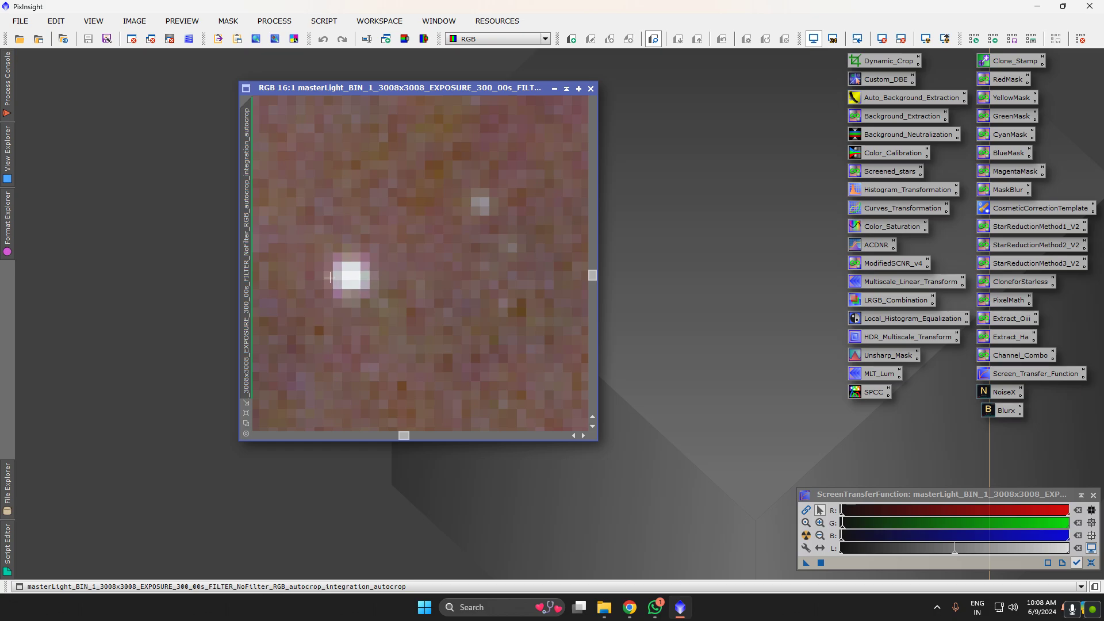
scroll(352, 278, down, 10)
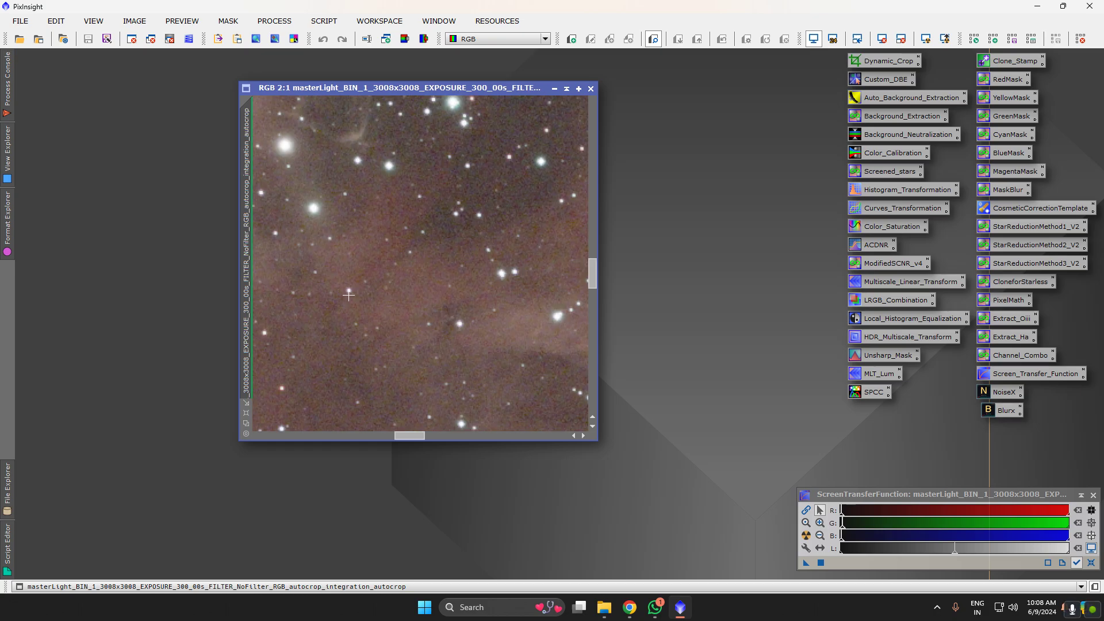
Run BlurXTerminator on the nebula image with Sharpen Stars at 0.50 and Sharpen Nonstellar at 0.50
double_click(1006, 411)
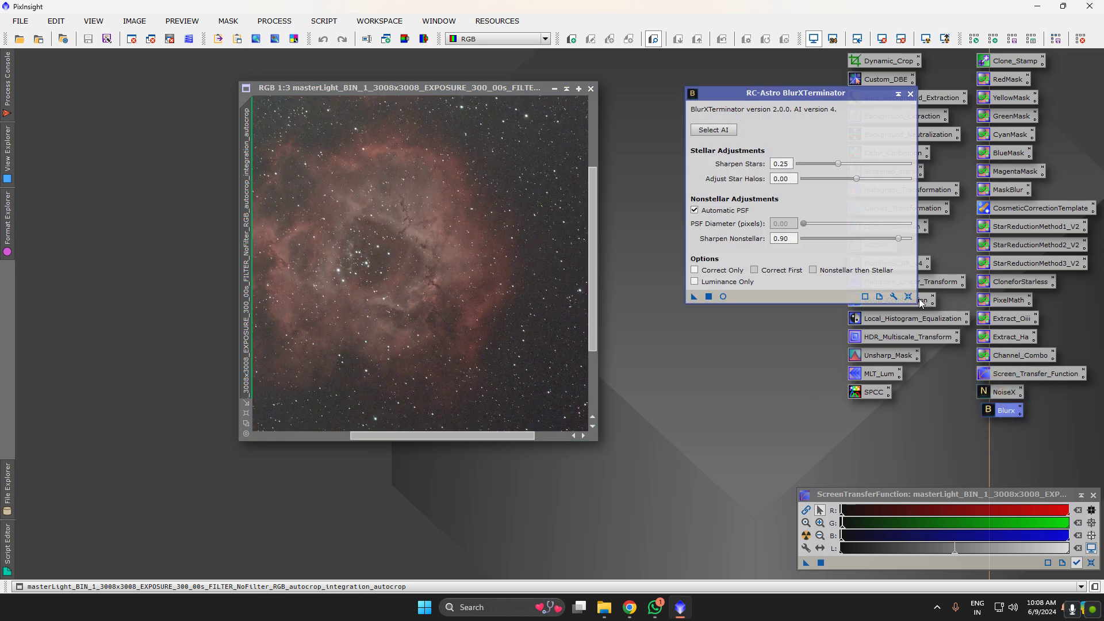
drag(694, 296, 484, 295)
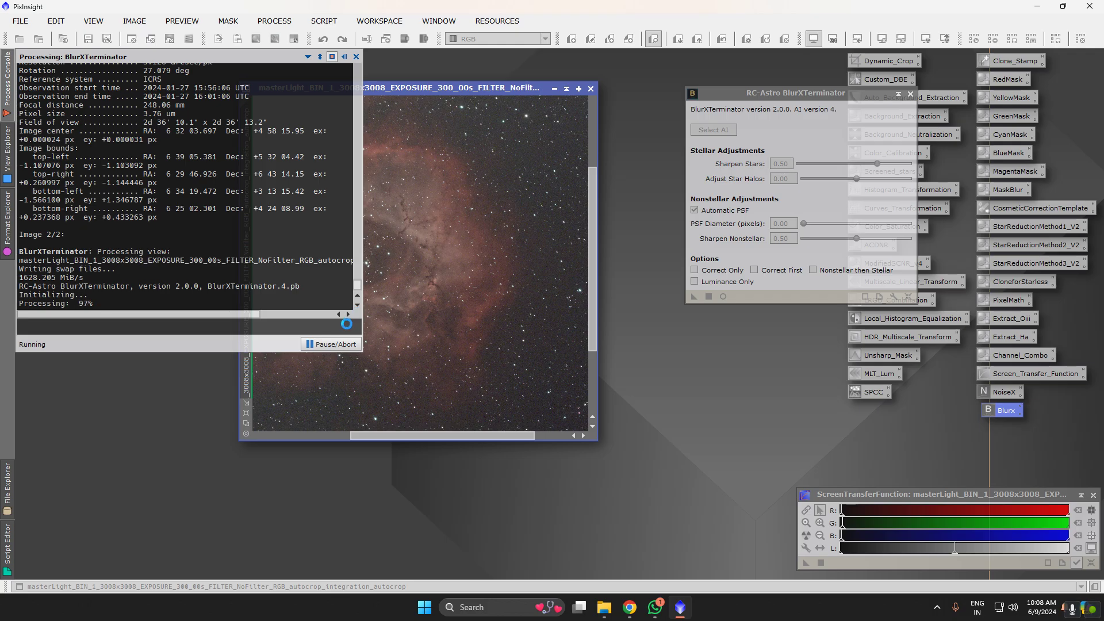
Examine the sharpened stars and the nebula structure at several magnifications and close the BlurXTerminator dialog
scroll(340, 291, up, 8)
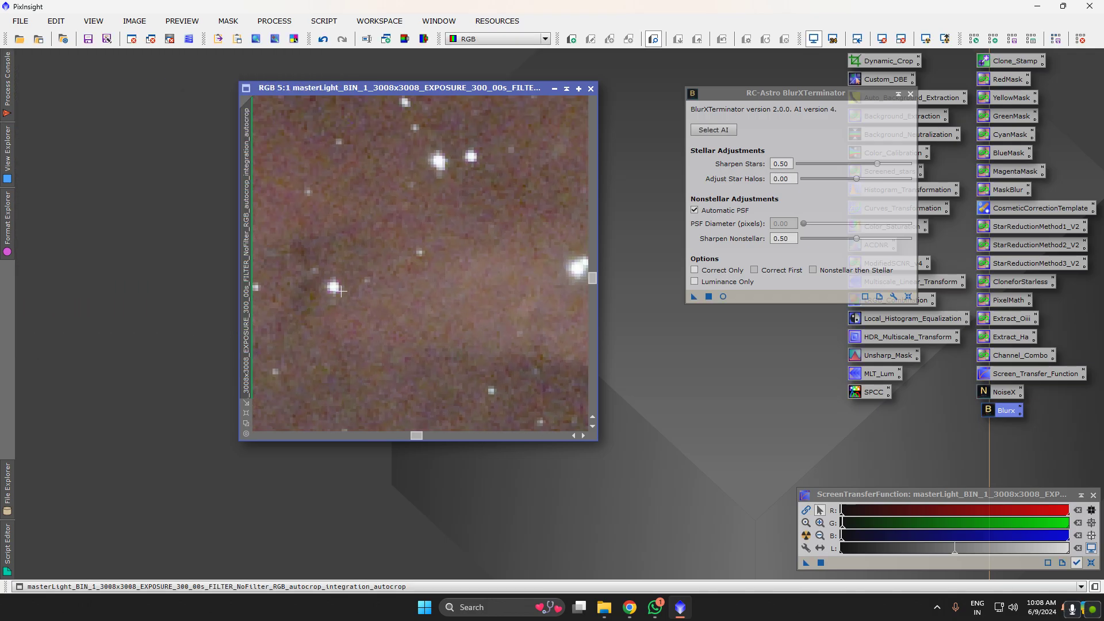
scroll(411, 227, down, 3)
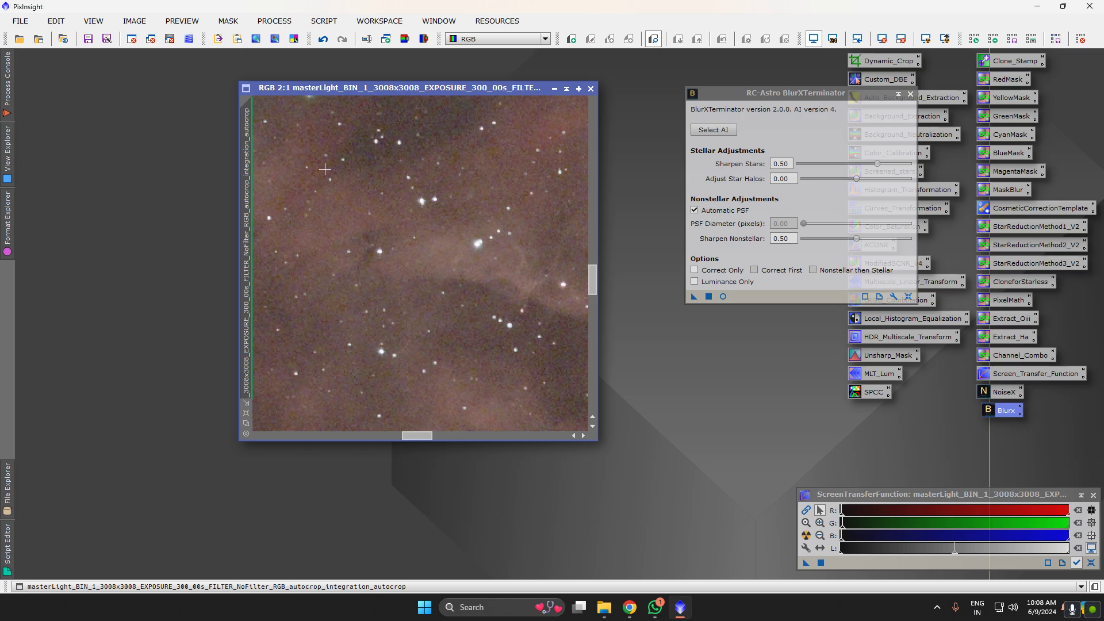
scroll(394, 218, up, 3)
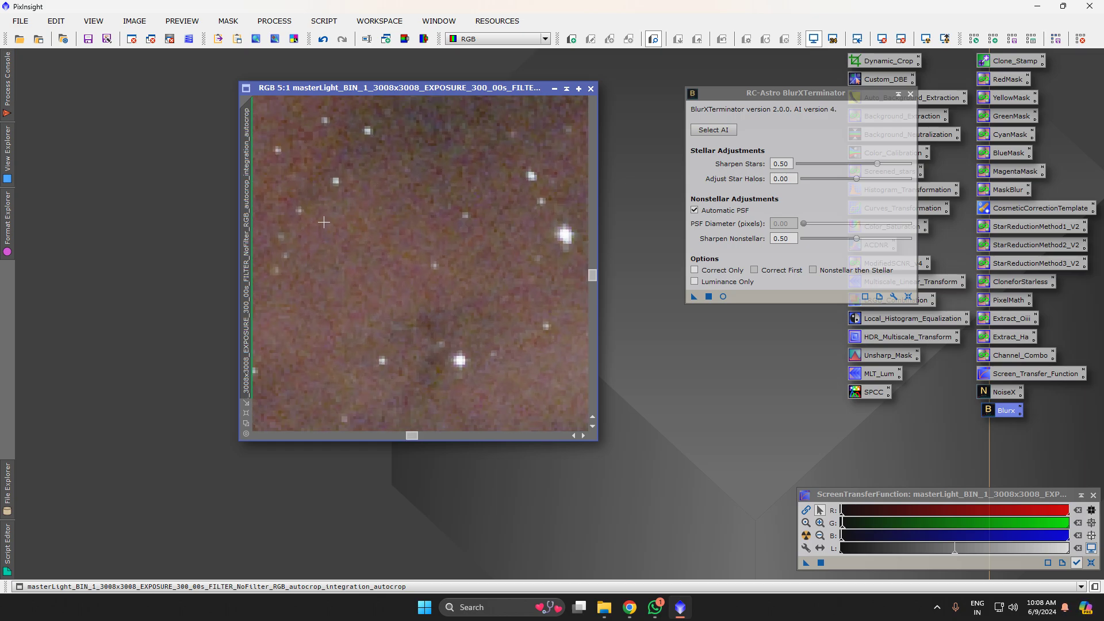
scroll(320, 221, up, 6)
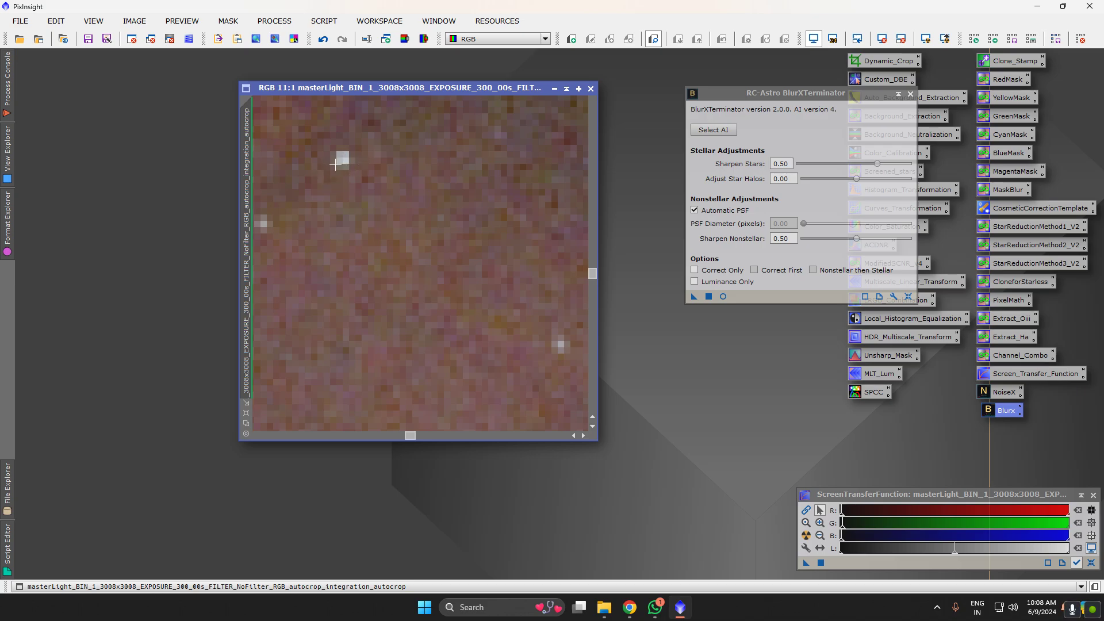
scroll(335, 165, down, 3)
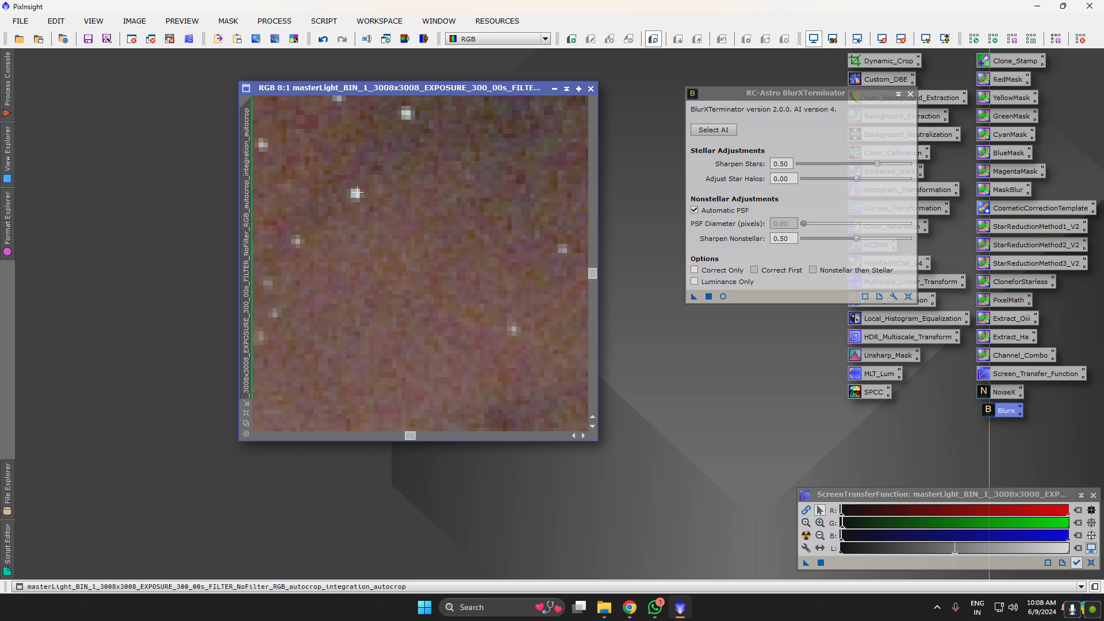
scroll(350, 193, down, 3)
scroll(354, 196, up, 8)
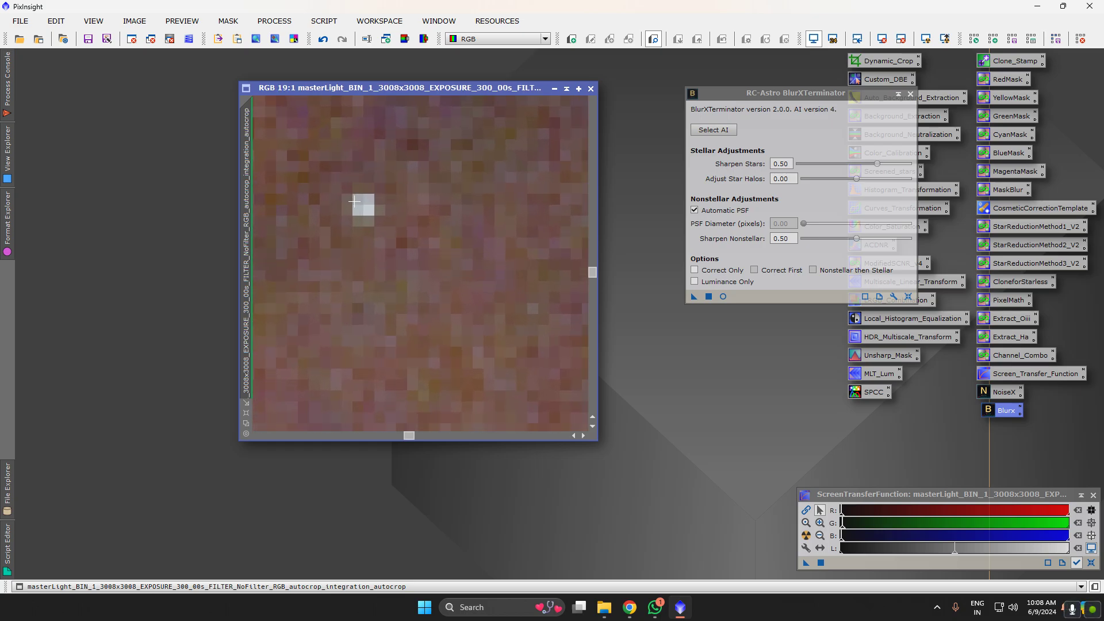
scroll(356, 198, up, 1)
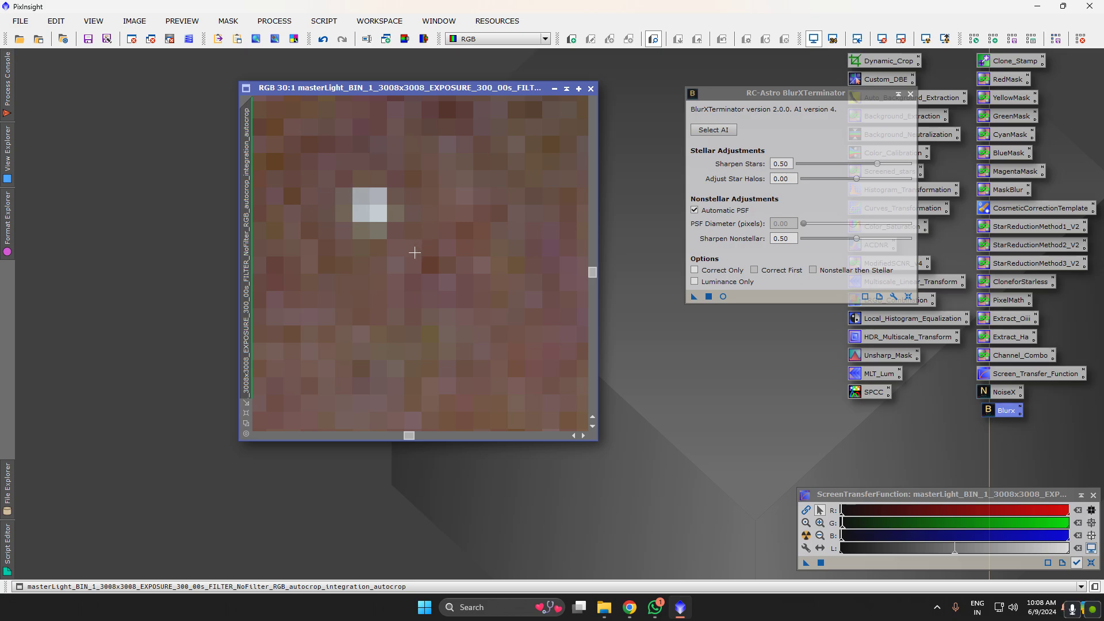
scroll(414, 252, down, 1)
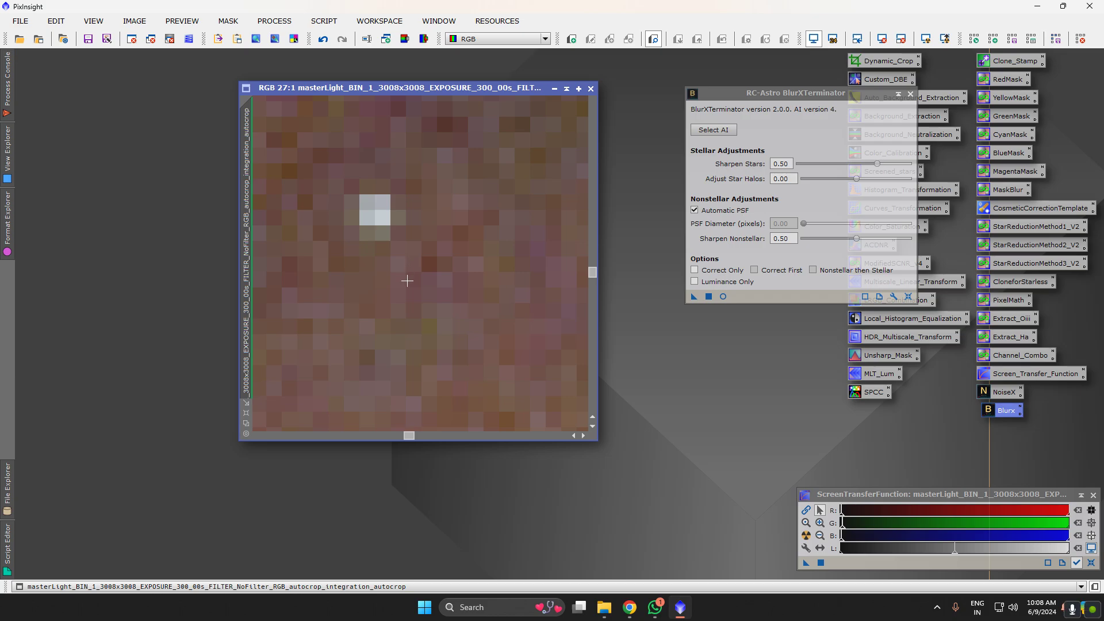
scroll(407, 280, down, 20)
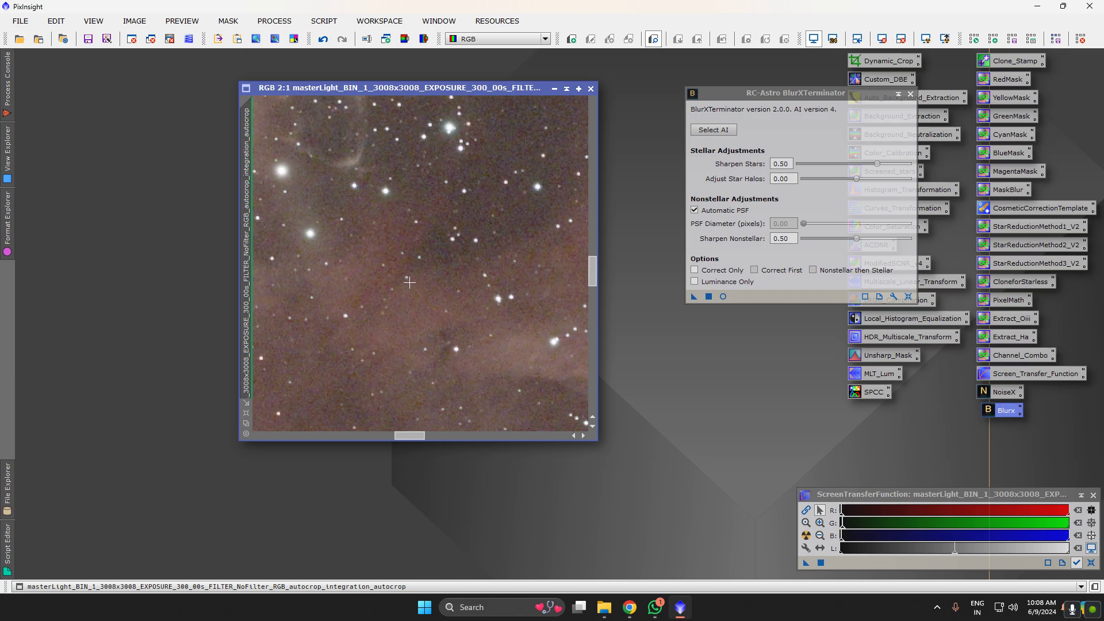
scroll(405, 273, down, 4)
scroll(432, 284, up, 2)
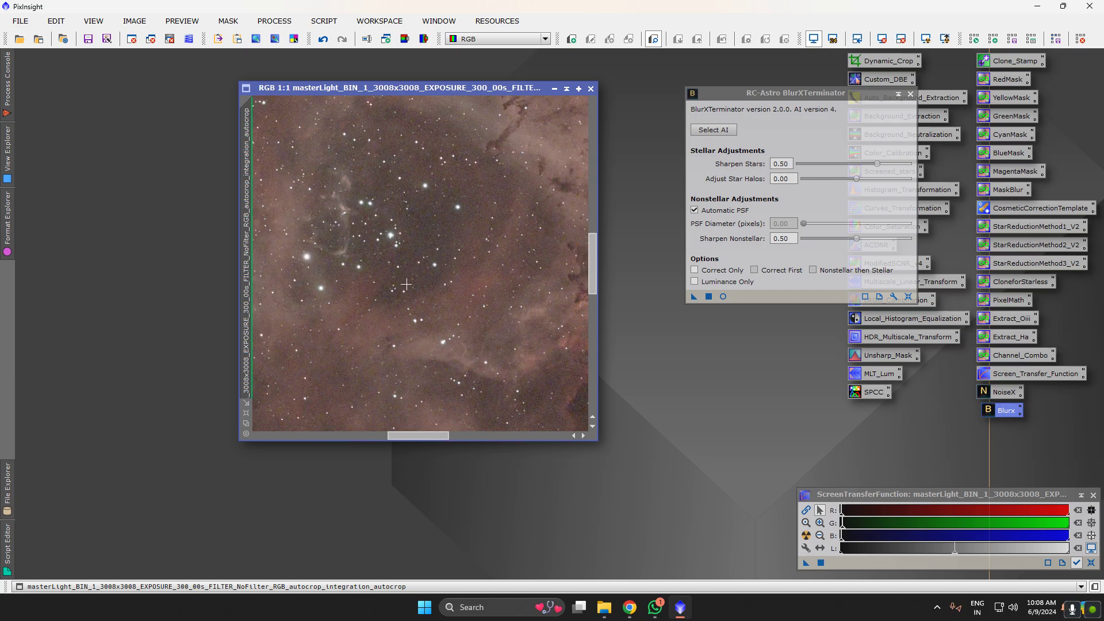
scroll(410, 279, down, 1)
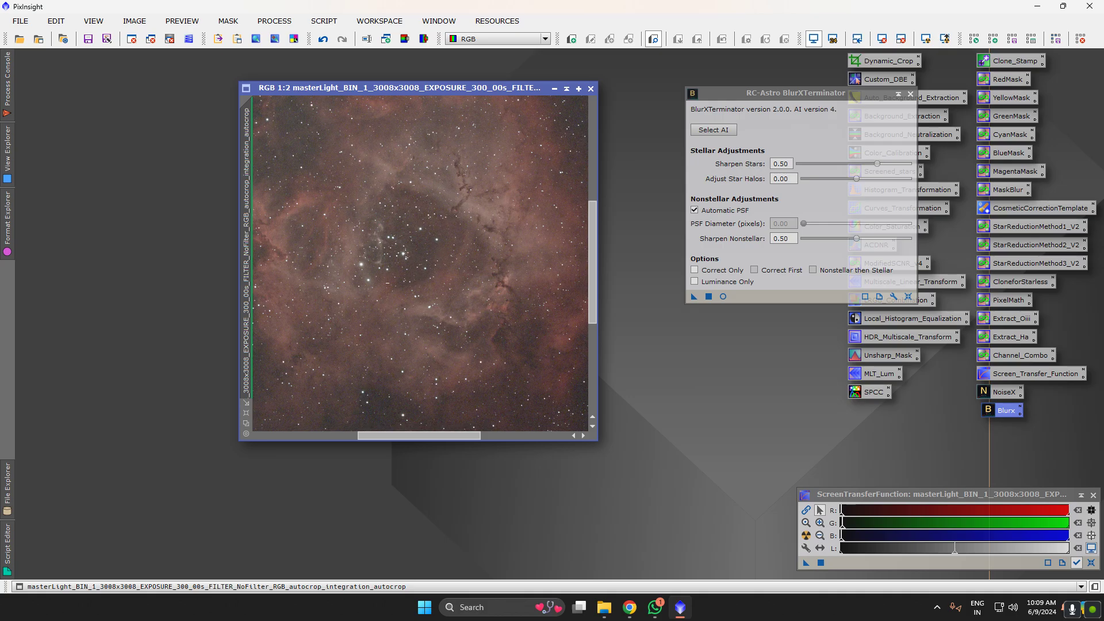
scroll(500, 284, up, 5)
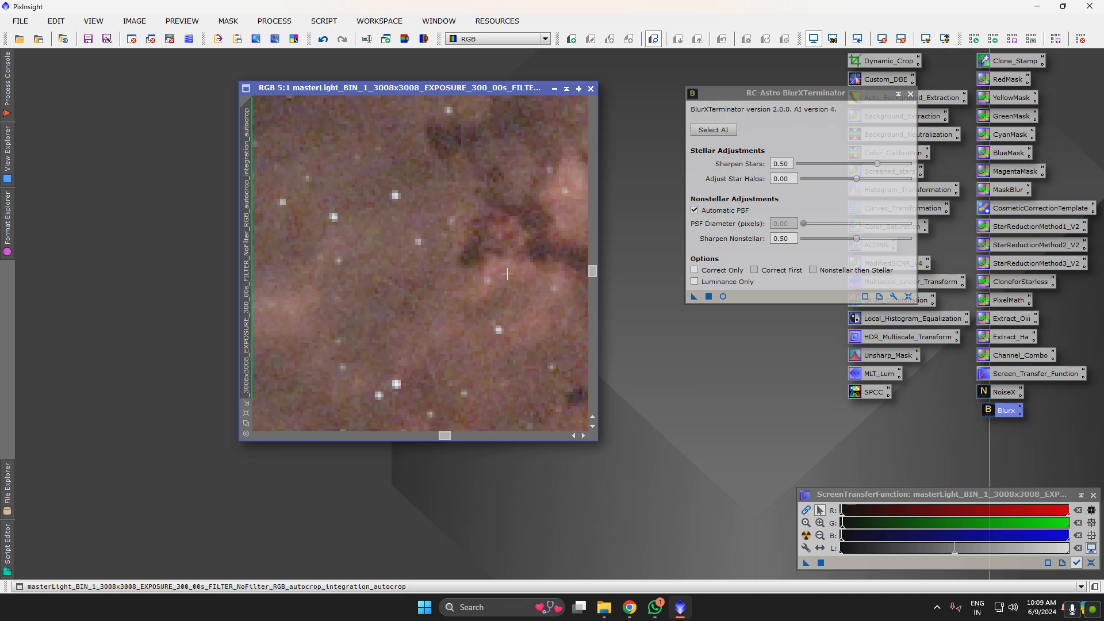
scroll(498, 276, down, 6)
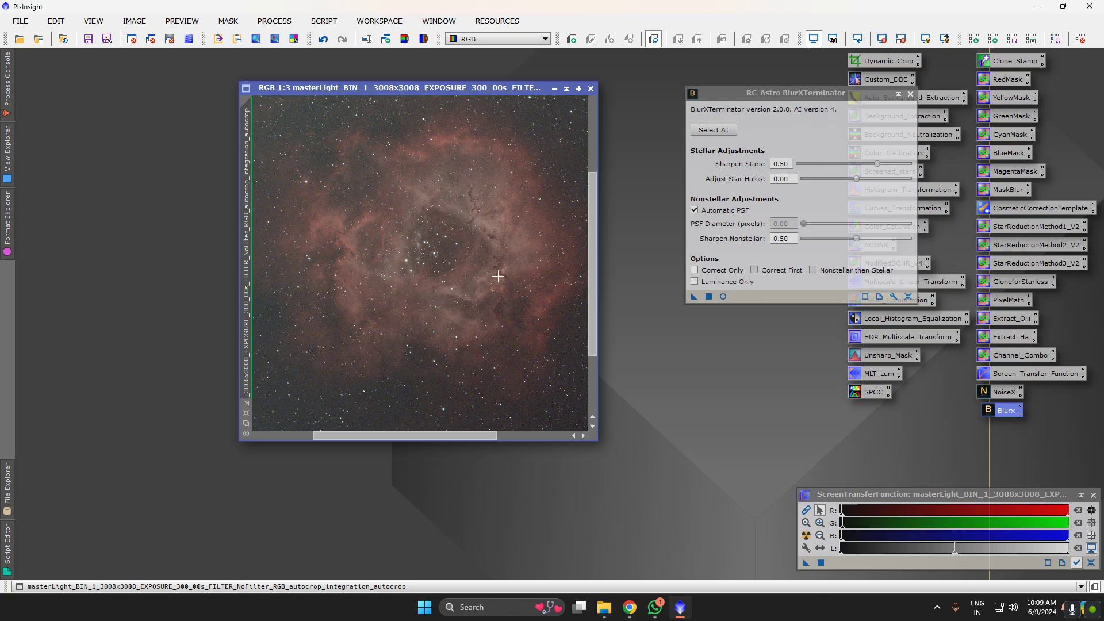
scroll(498, 276, down, 2)
click(910, 93)
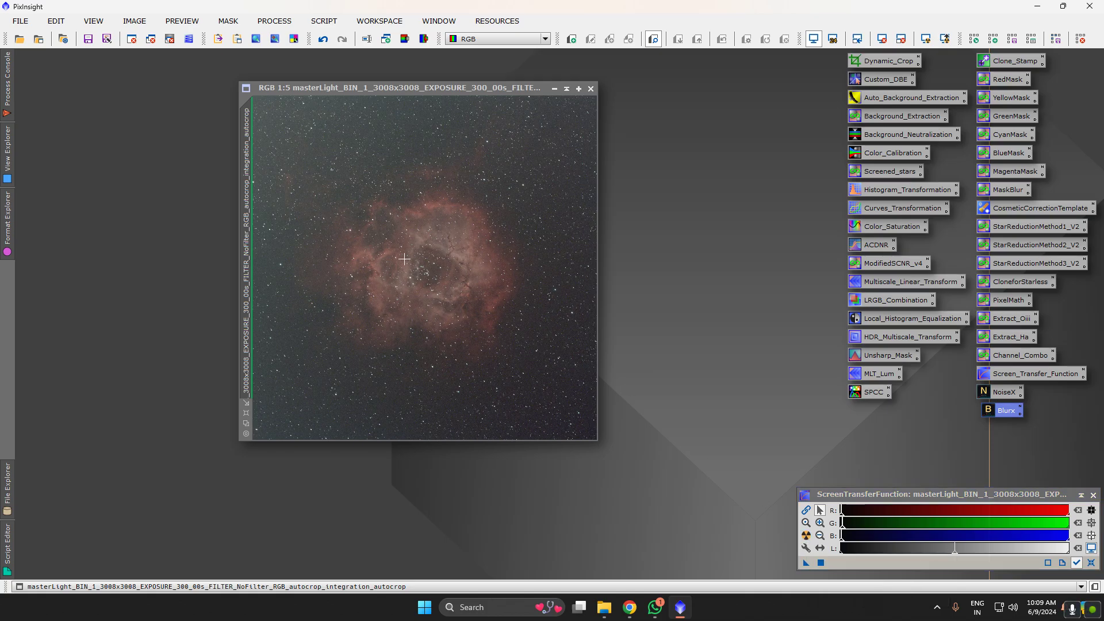
scroll(410, 257, up, 4)
scroll(403, 257, down, 4)
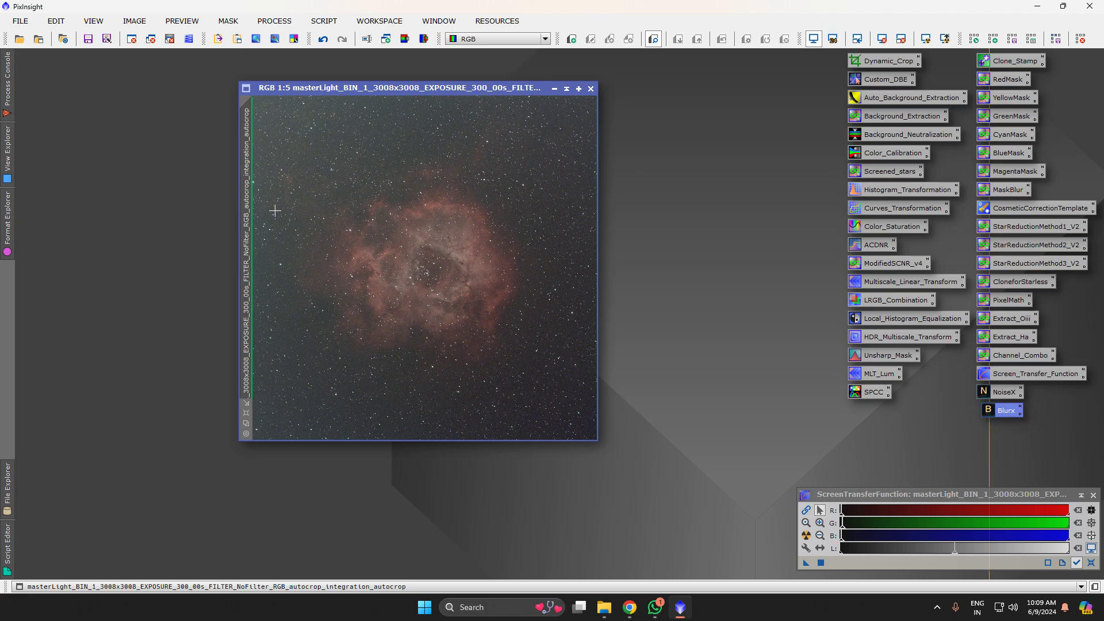
Run the GraXpert toolbox script on the nebula image to remove its background gradient
click(329, 24)
mouse_move(377, 237)
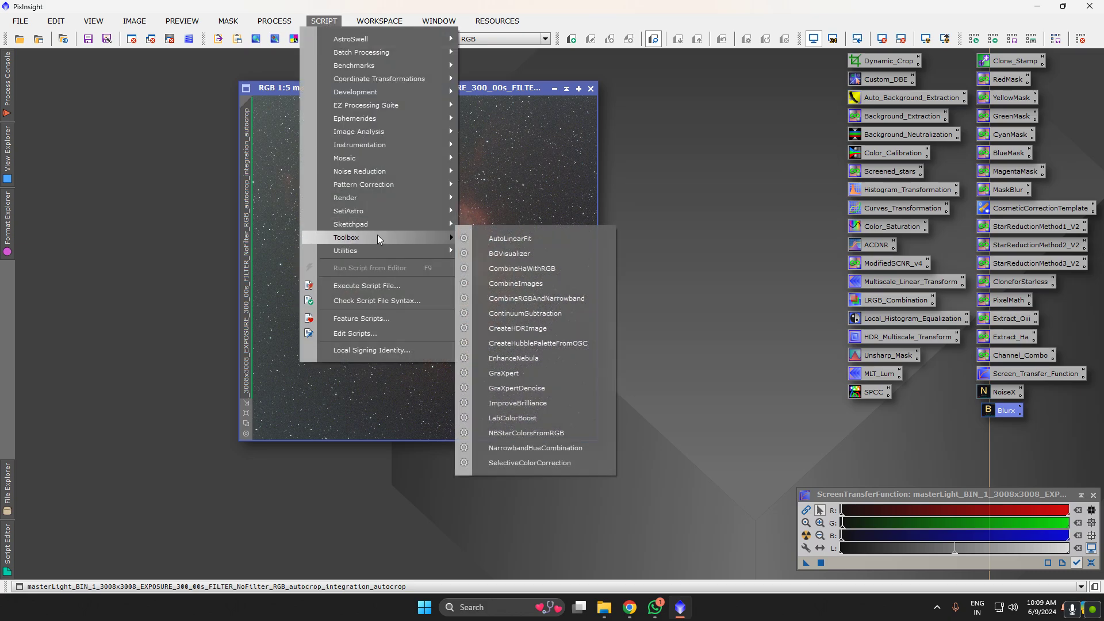
click(515, 375)
click(460, 360)
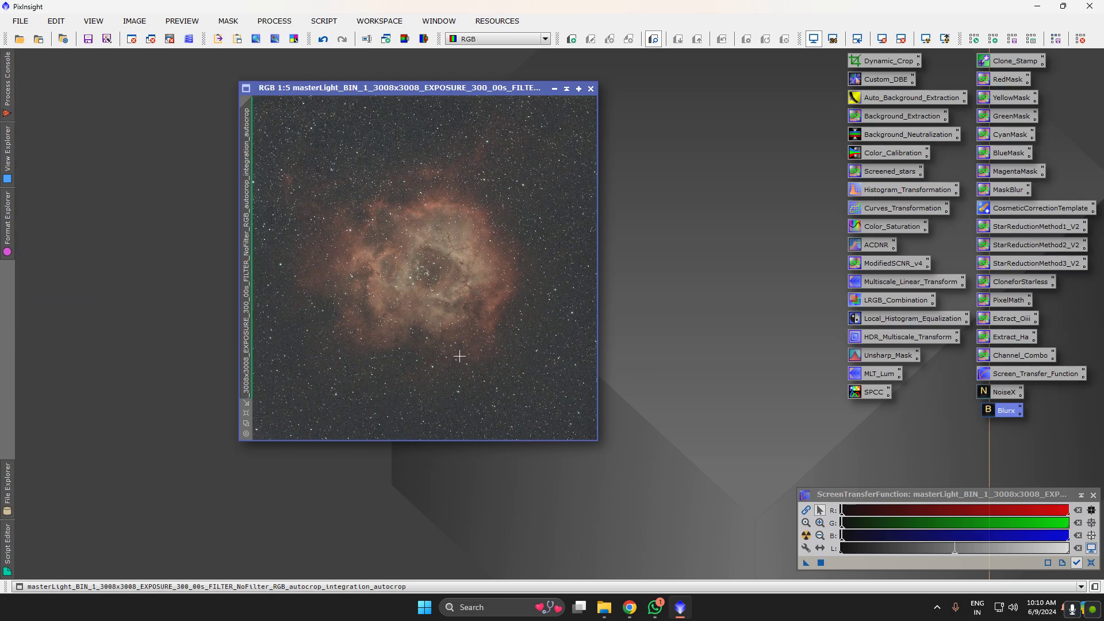
Enlarge the nebula image window and examine the gradient-corrected nebula up close and as a whole
click(246, 413)
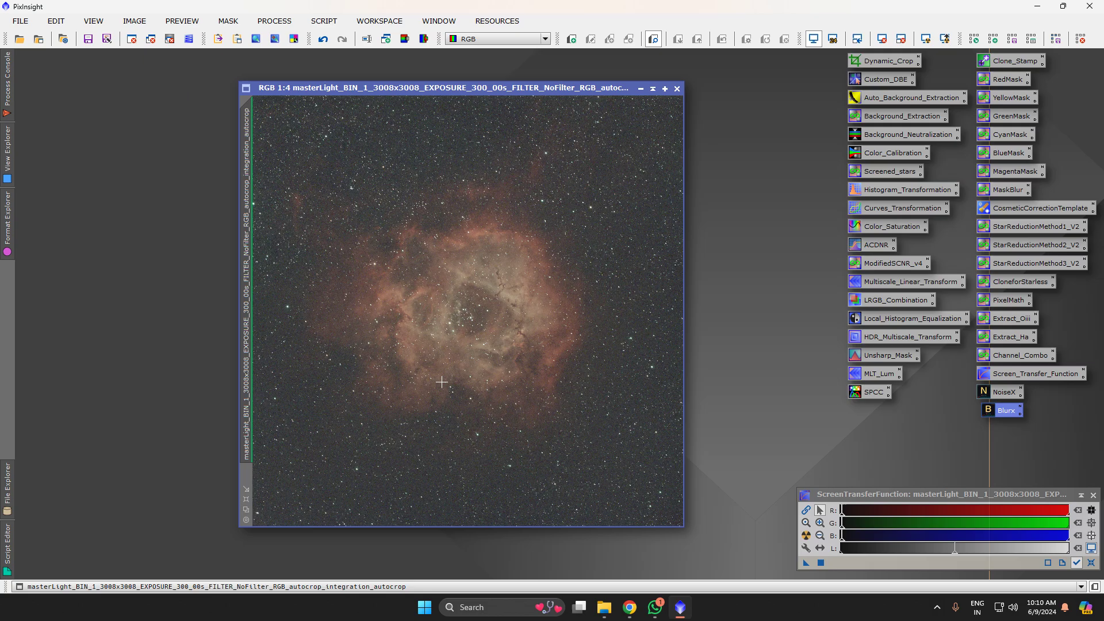
scroll(454, 322, up, 3)
scroll(465, 308, down, 1)
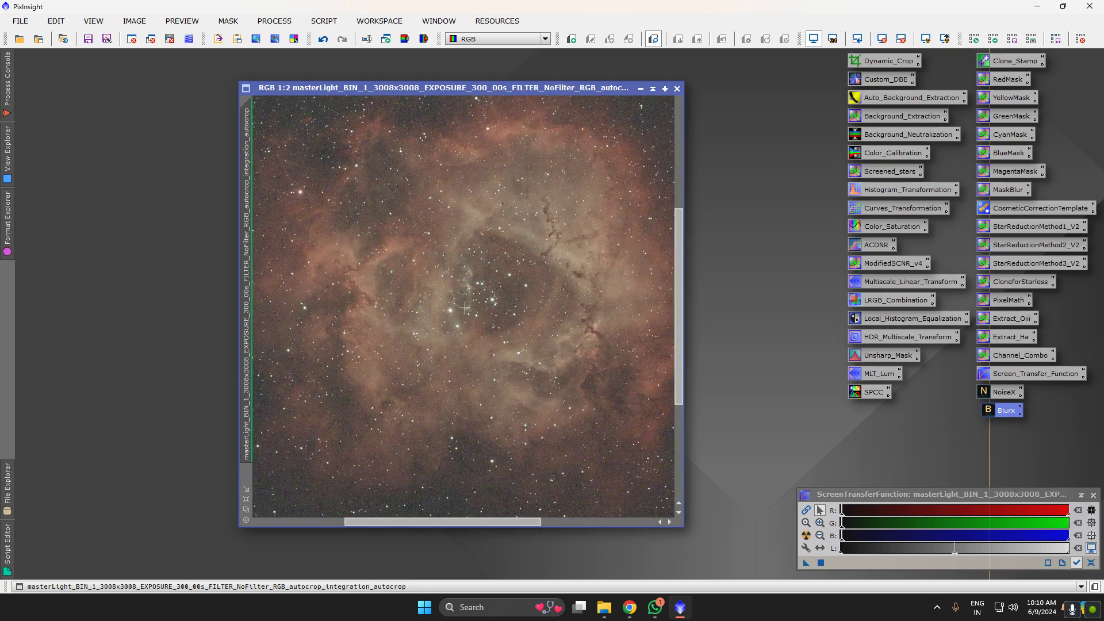
scroll(460, 323, down, 2)
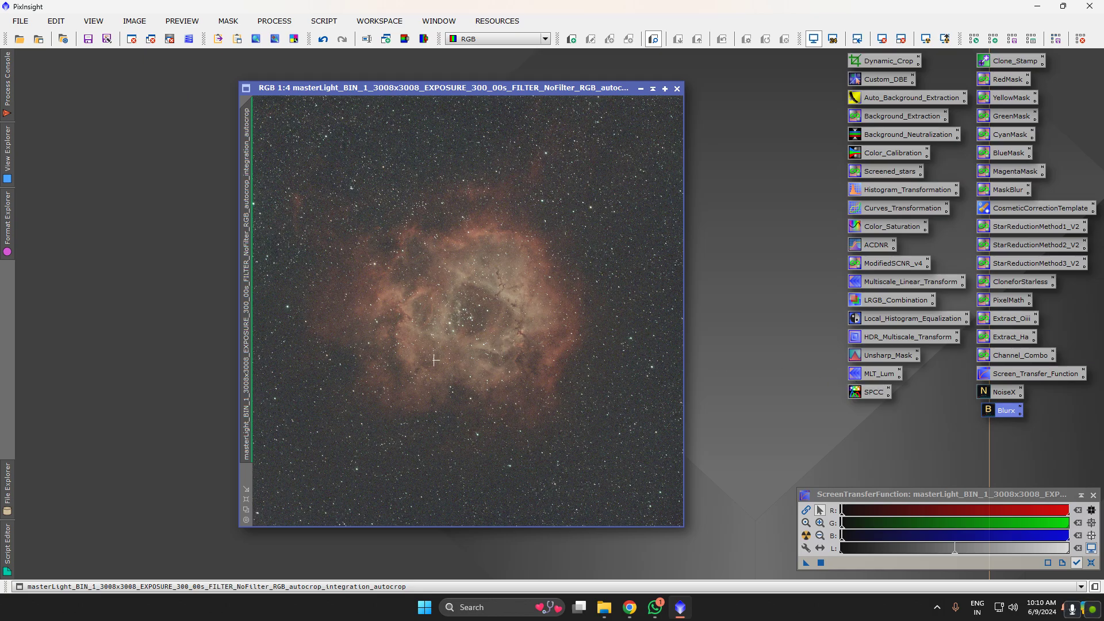
Set the red, green and blue filters in SpectrophotometricColorCalibration to the matching Sony CMOS UVIRcut / Opt. L-Ultimate curves
double_click(873, 391)
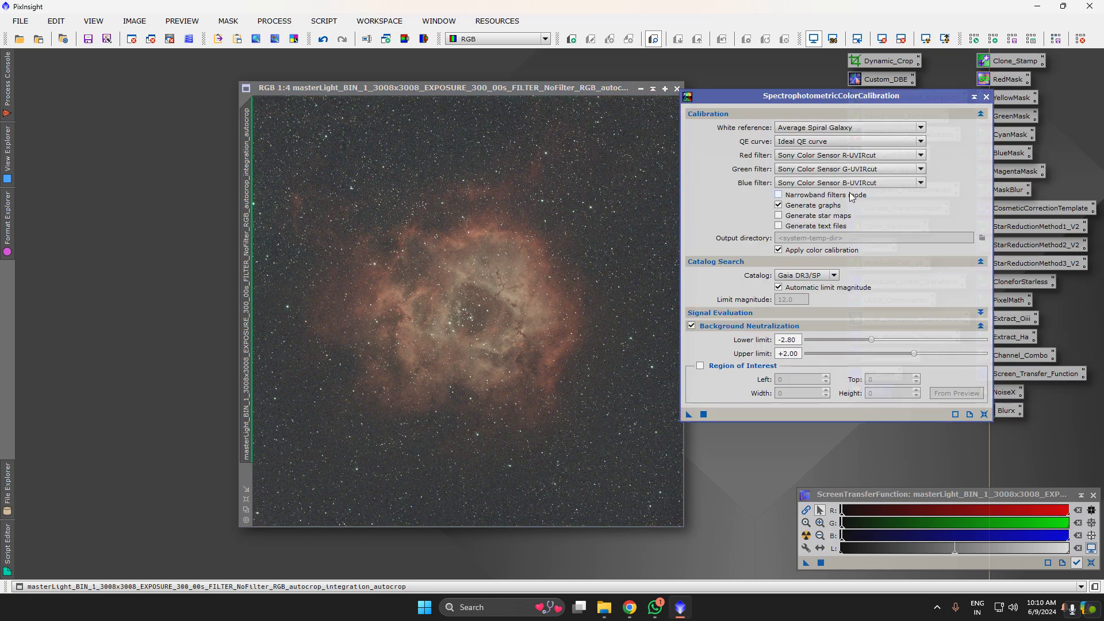
click(845, 155)
click(886, 269)
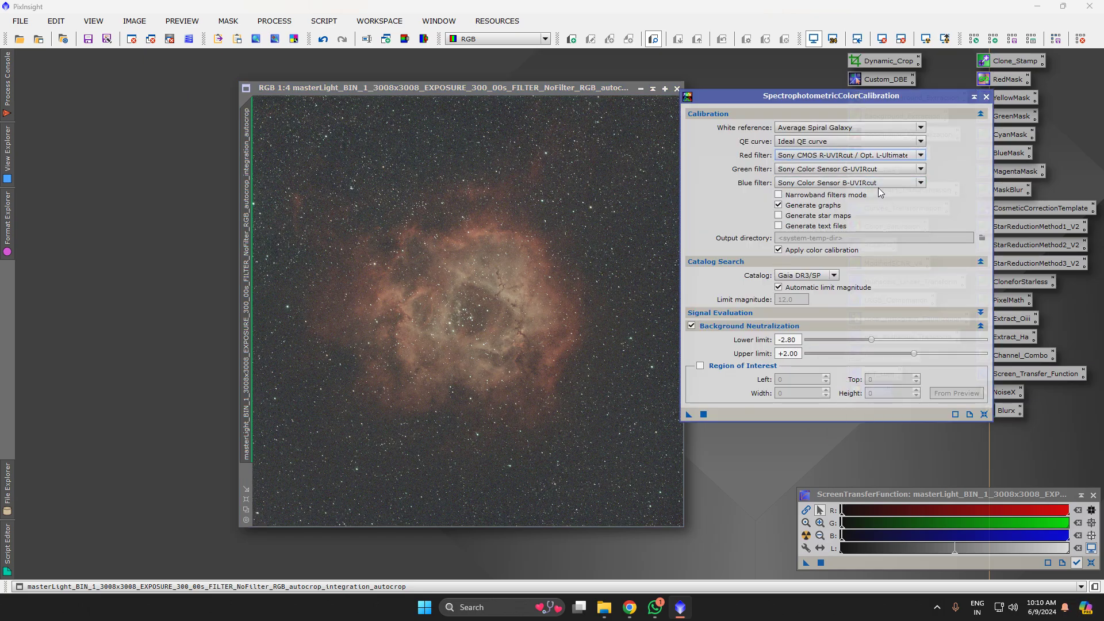
click(880, 170)
click(897, 282)
click(885, 185)
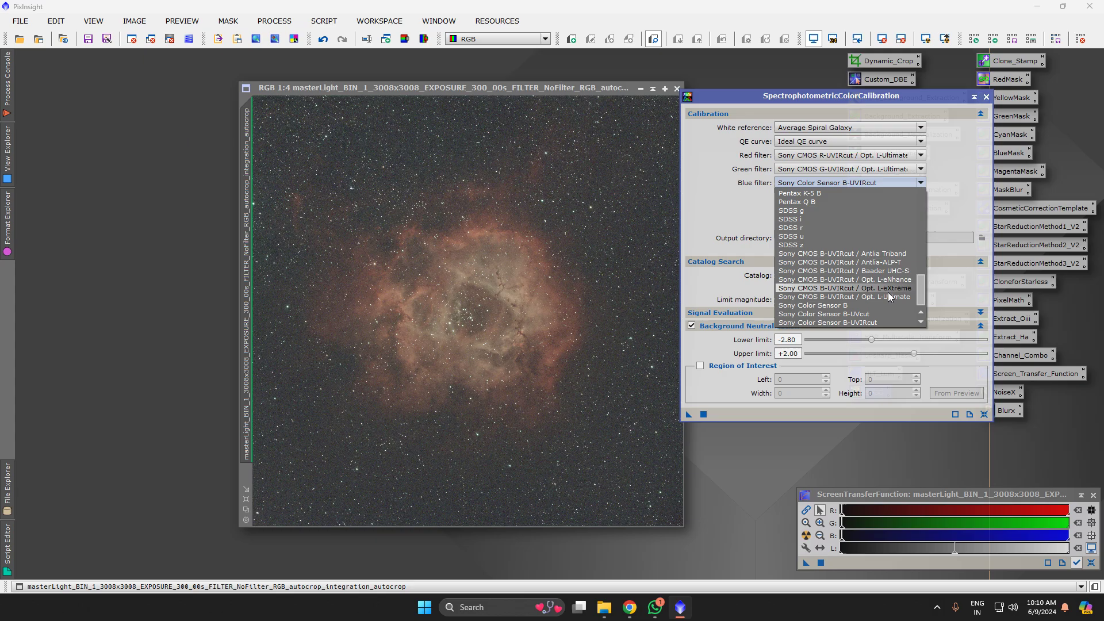
click(843, 297)
Apply the color calibration to the nebula image, close its graph and settings windows, and reset the screen stretch
drag(683, 416, 513, 346)
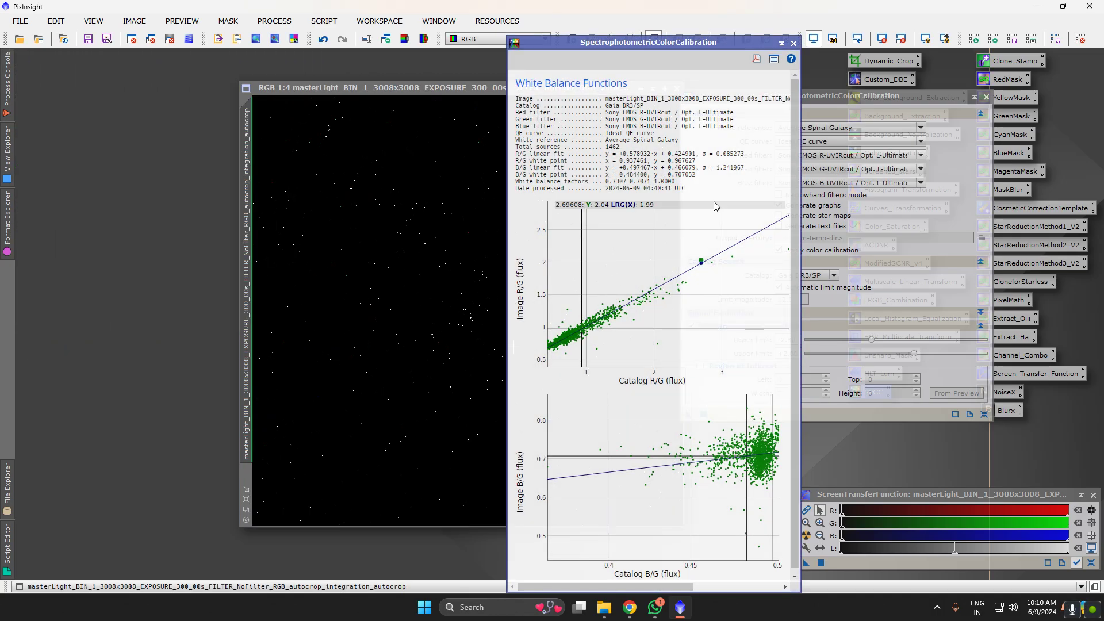
click(793, 43)
click(985, 97)
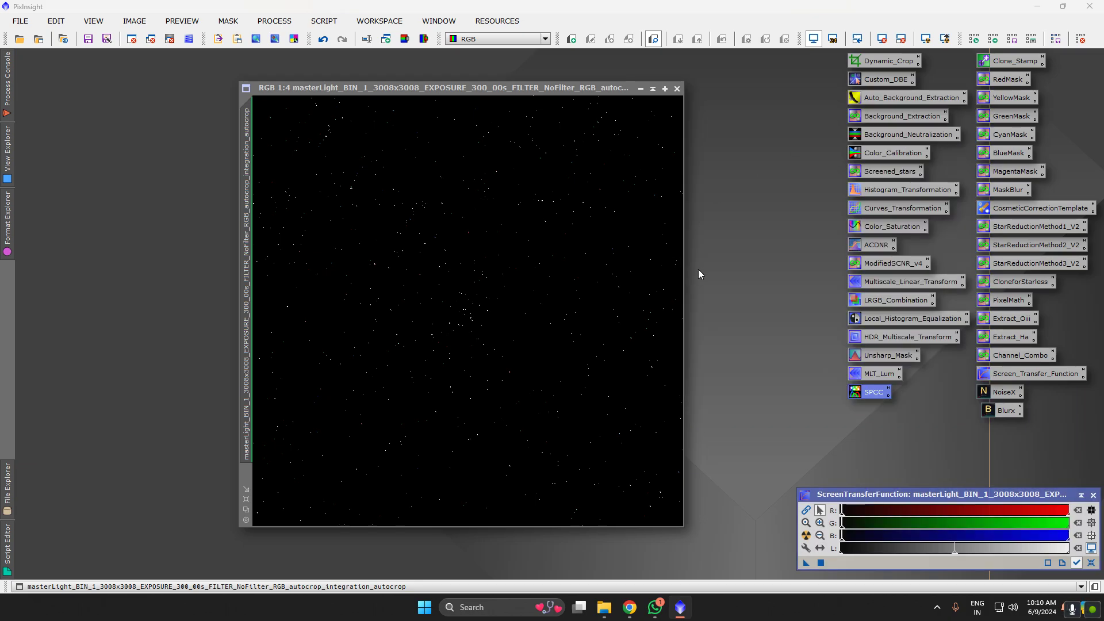
click(882, 39)
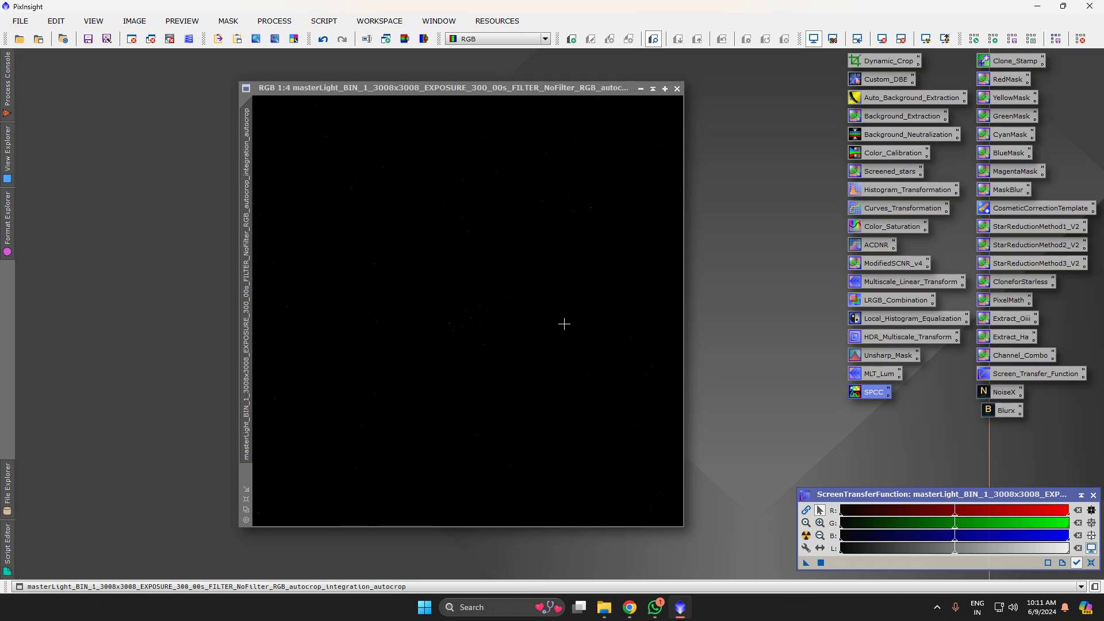
click(246, 500)
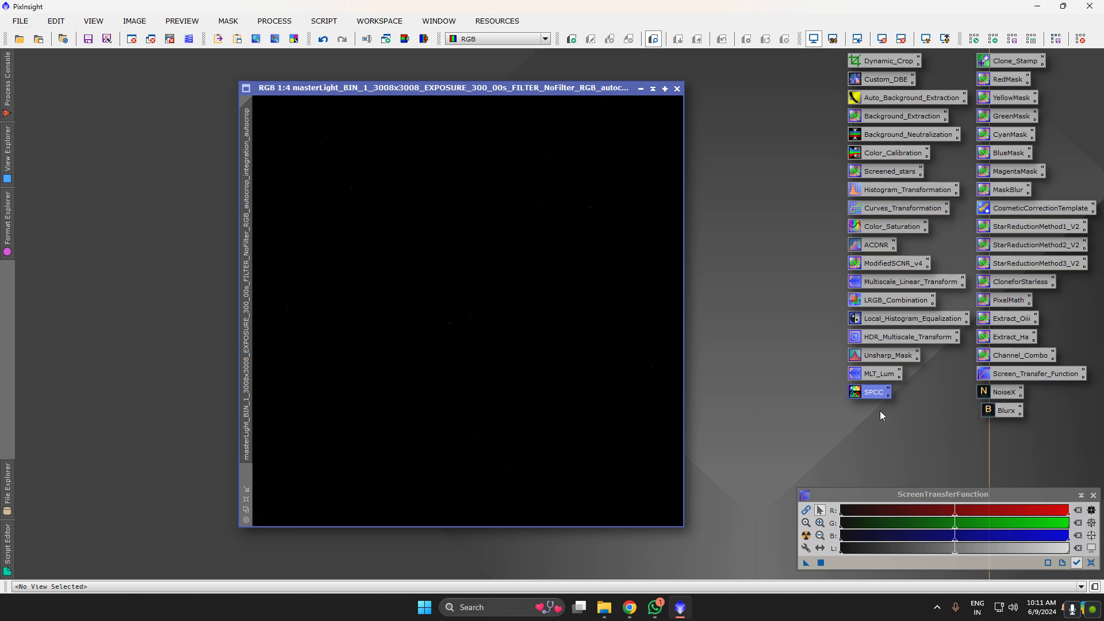
Review the default SpectrophotometricColorCalibration settings with the image window moved aside, and close the dialog
double_click(869, 392)
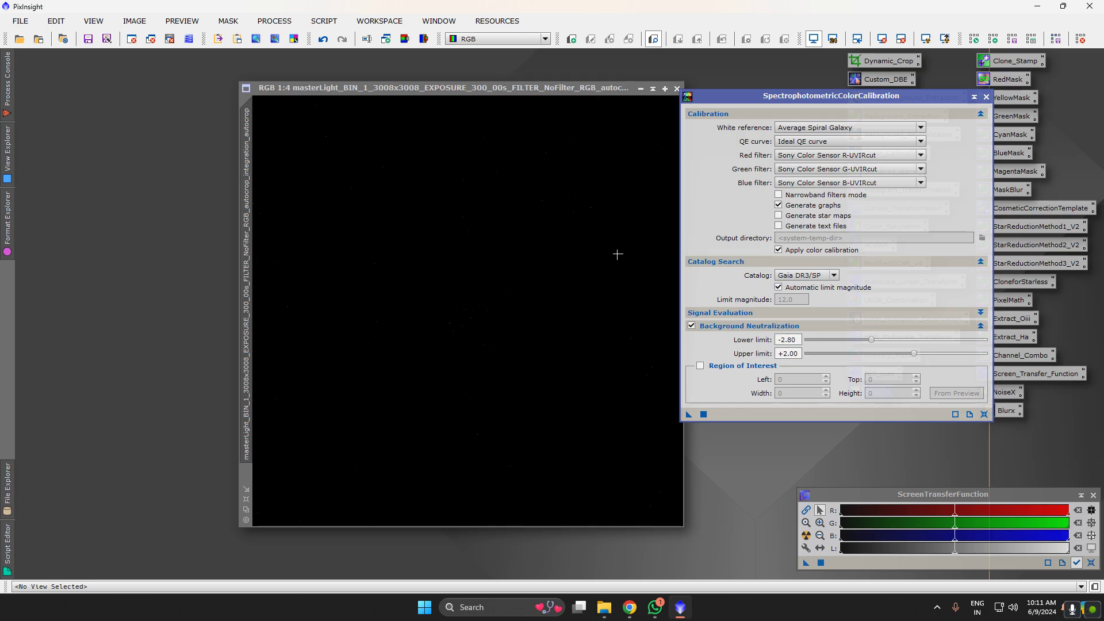
drag(516, 90, 435, 75)
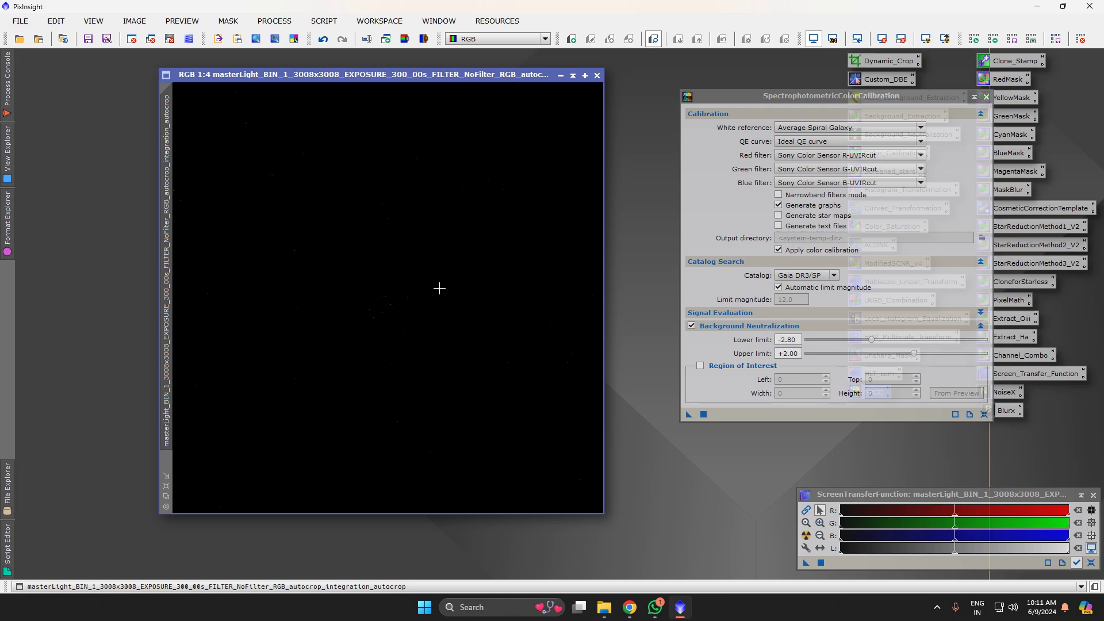
click(986, 96)
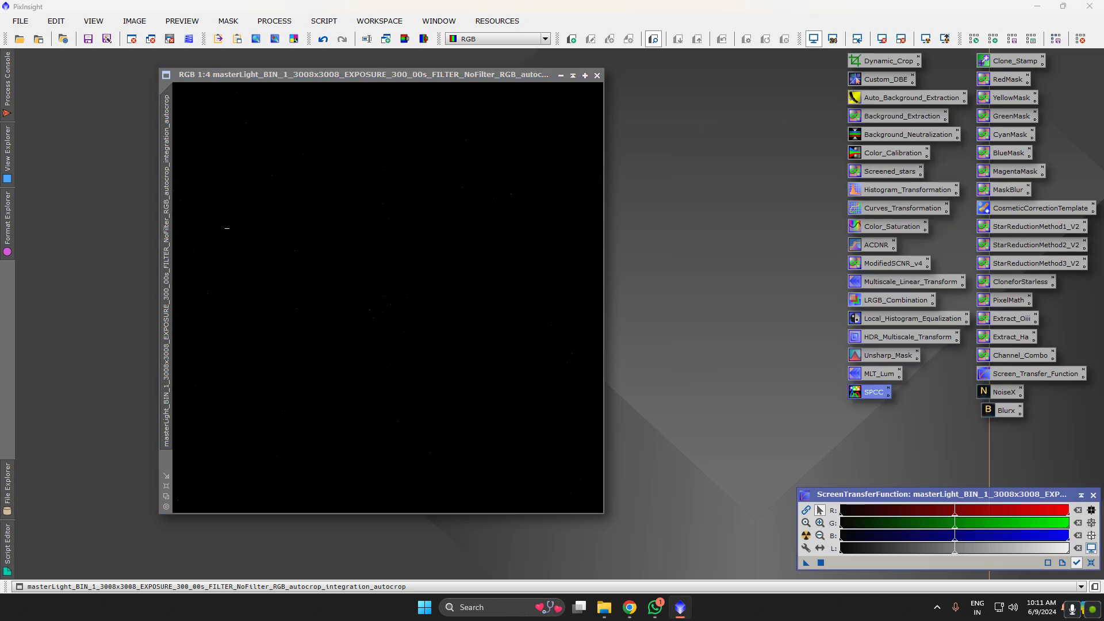
Close the nebula image without saving its changes
click(597, 76)
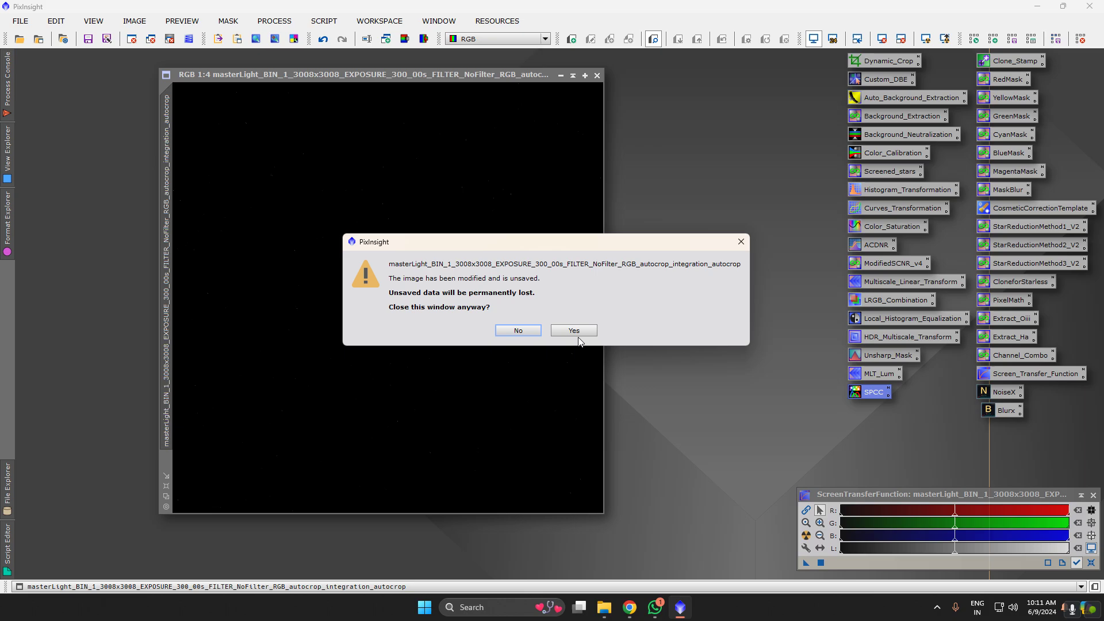
click(575, 332)
Start opening an image and go to the 2023-2024 folder of the astrophotography data
click(20, 21)
click(30, 37)
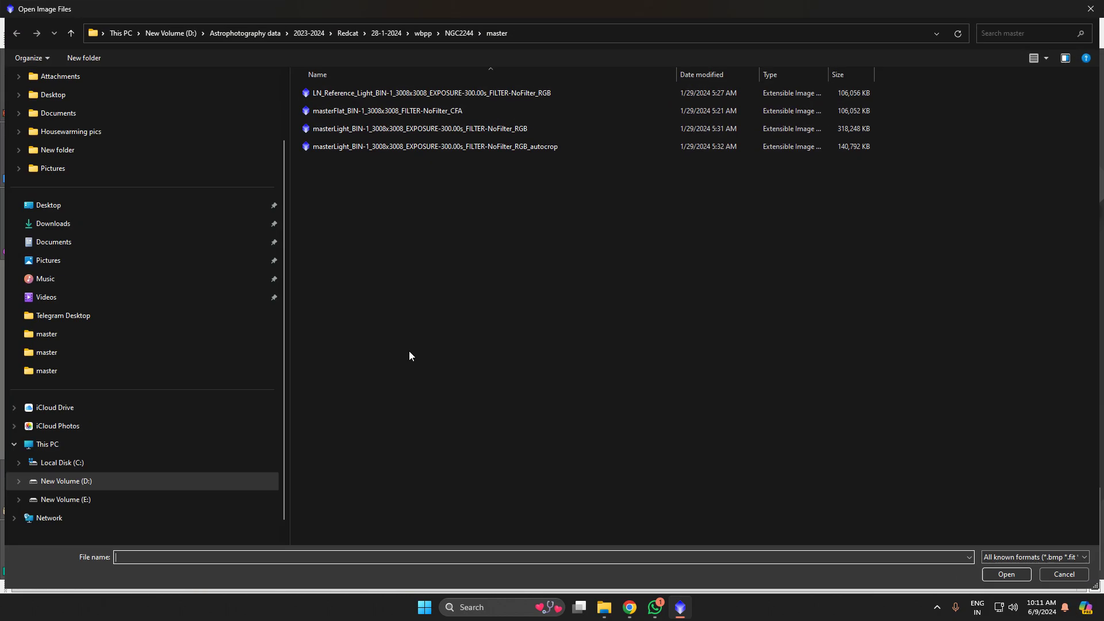
click(314, 36)
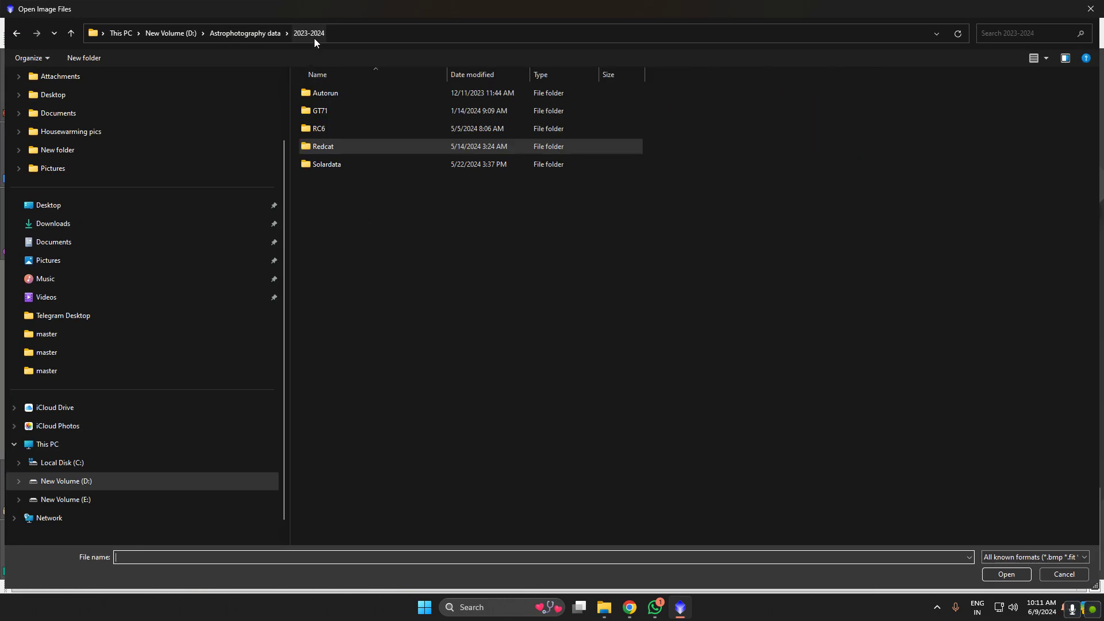
double_click(327, 95)
double_click(327, 129)
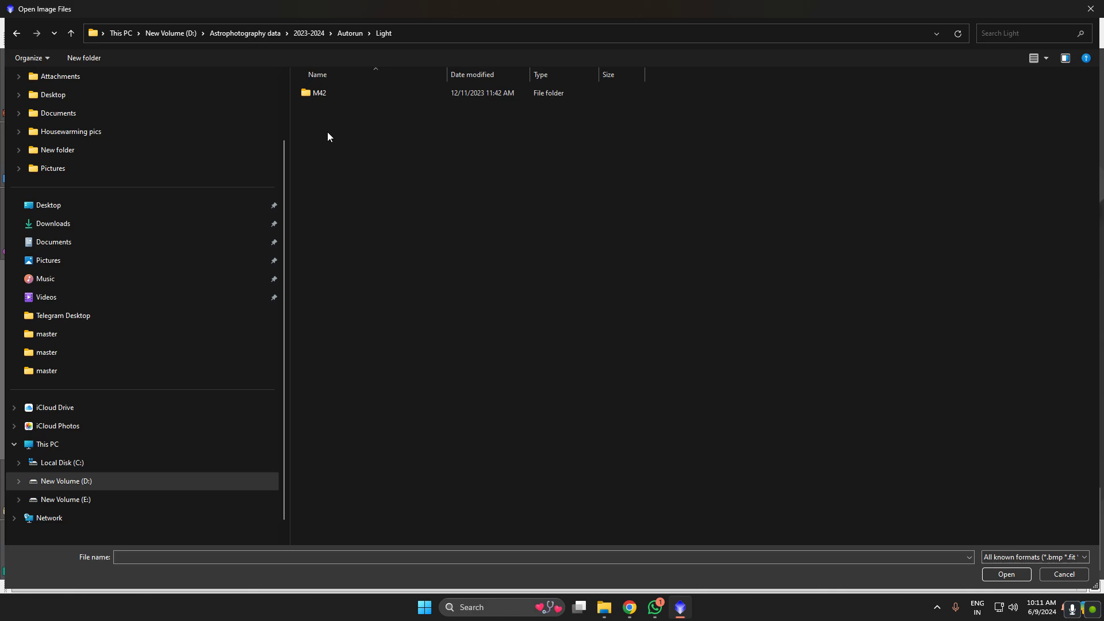
double_click(327, 92)
click(18, 34)
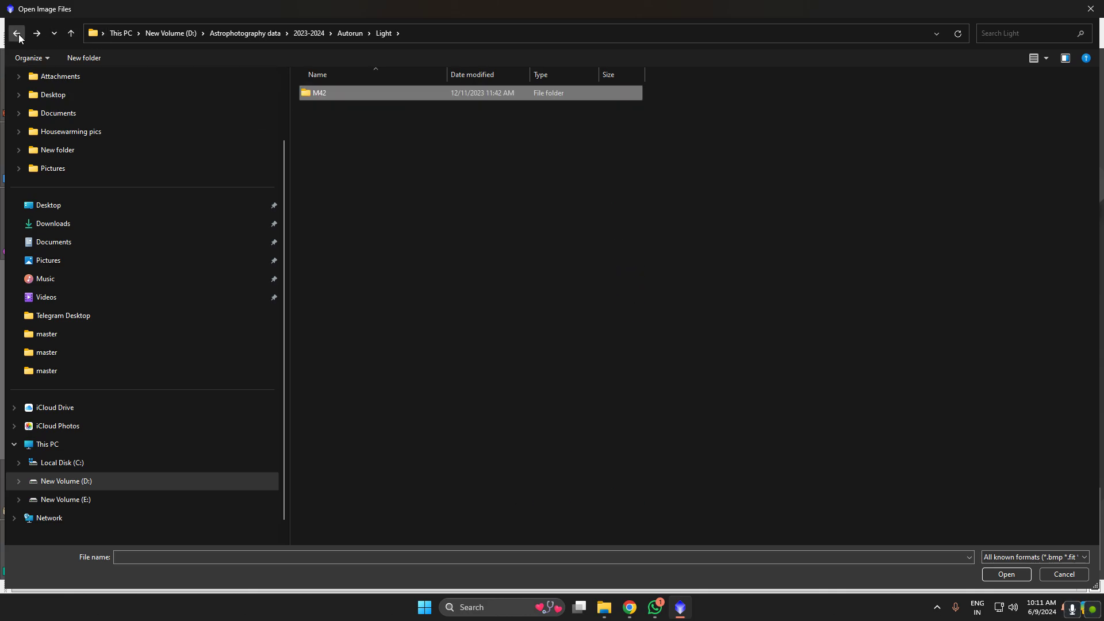
click(17, 35)
click(17, 33)
Open the 6248x4176 RGB_autocrop master light in Extensible Image format from the master folder of Redcat's Carina Nebula data
double_click(322, 143)
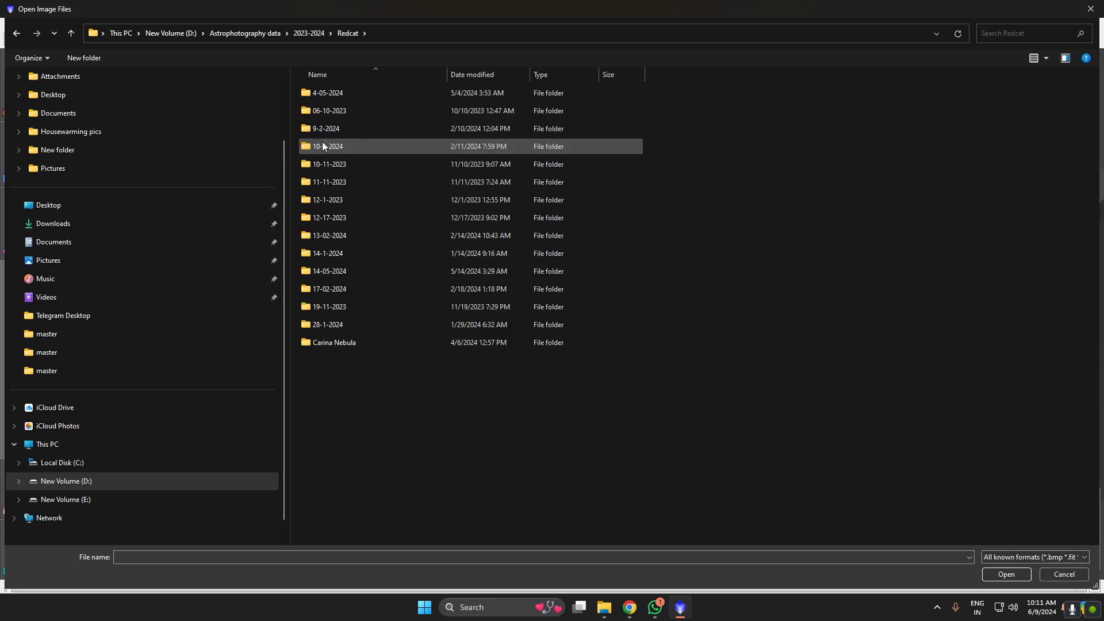
double_click(334, 326)
click(17, 33)
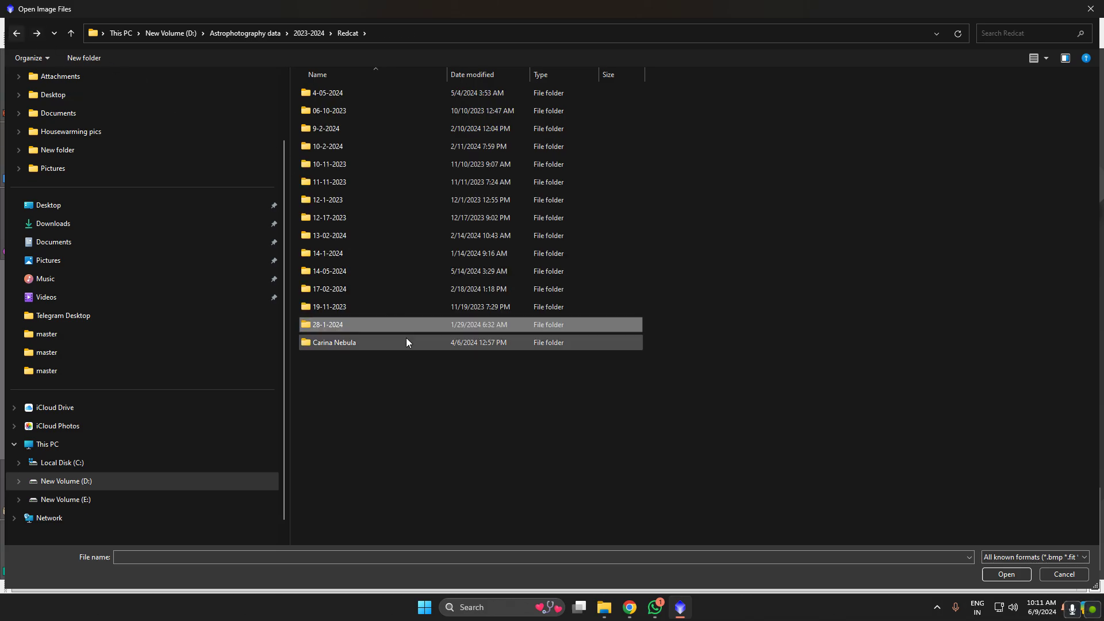
double_click(345, 341)
double_click(335, 166)
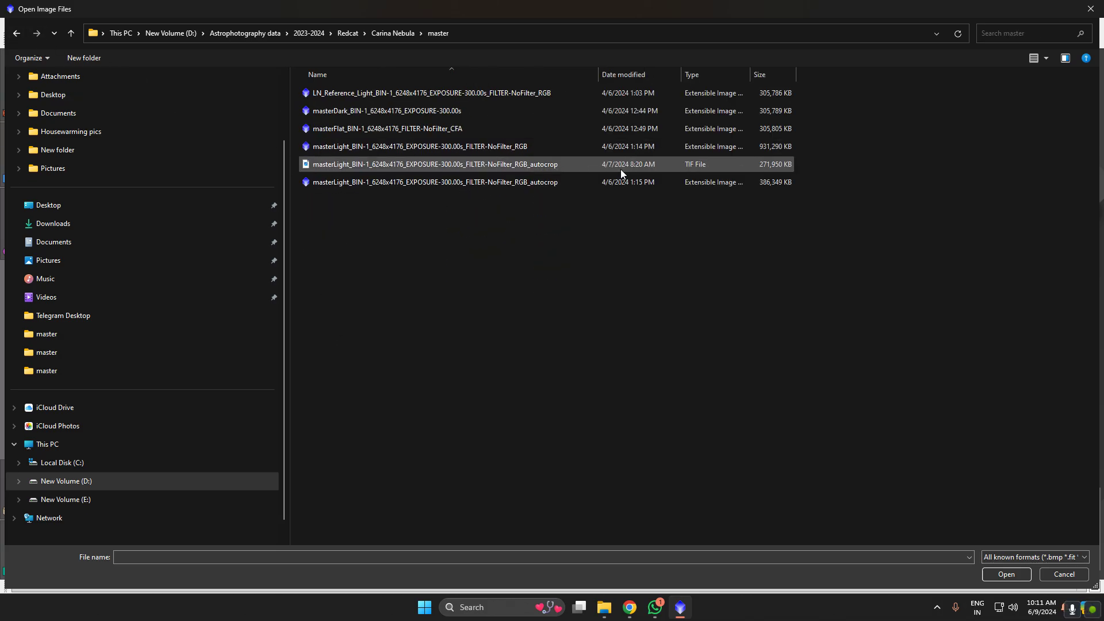
click(506, 183)
click(997, 569)
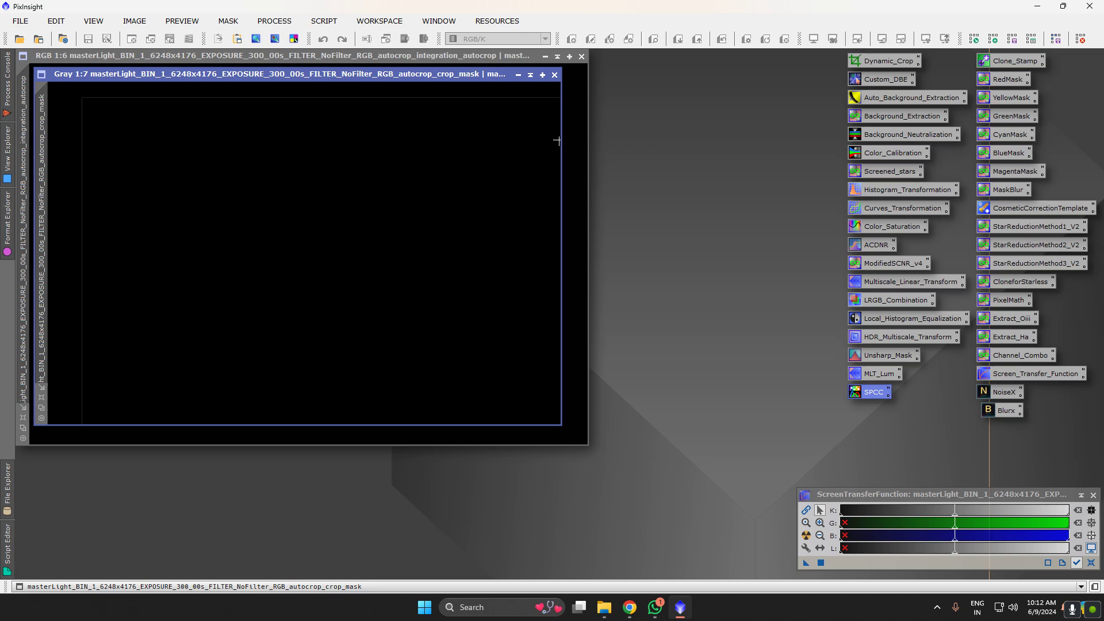
Close the crop mask image and apply an automatic screen stretch to the Carina Nebula image
click(807, 538)
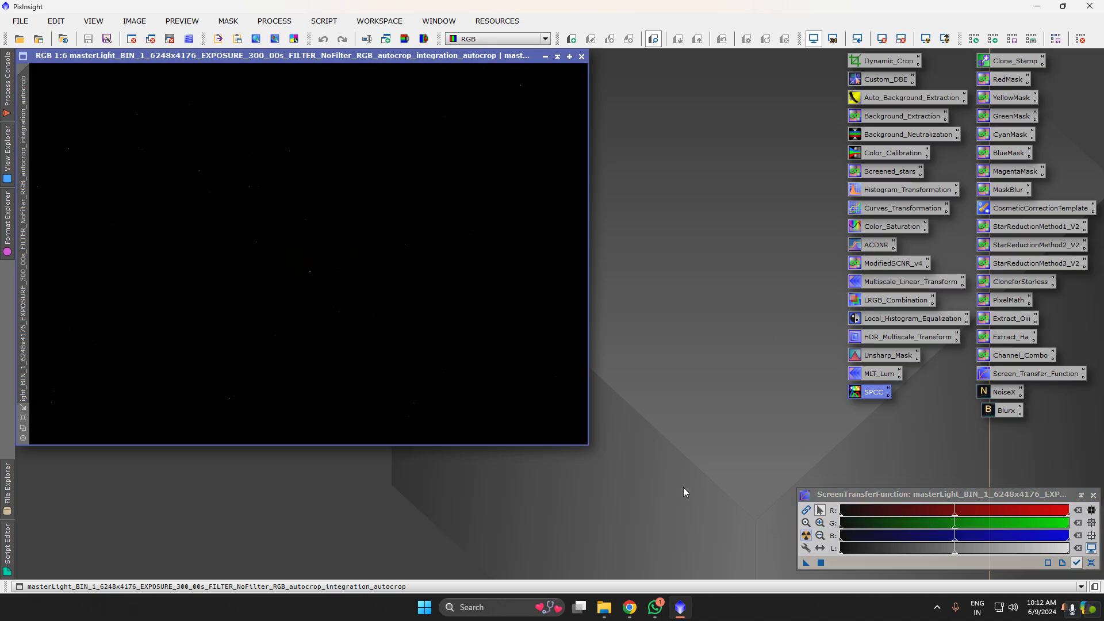
scroll(401, 315, up, 4)
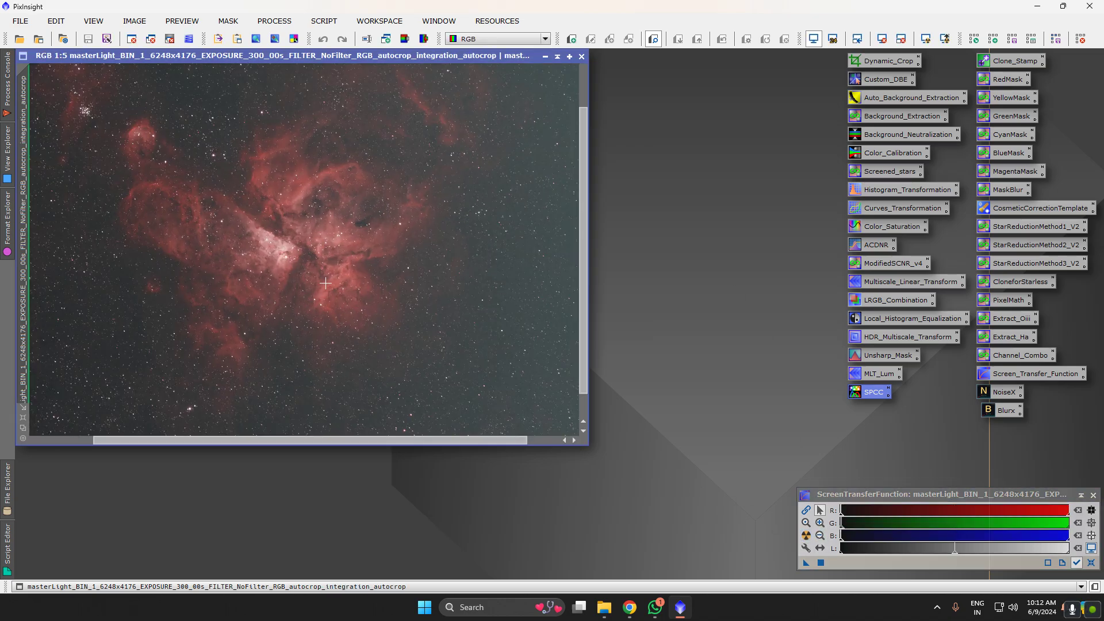
scroll(342, 245, down, 5)
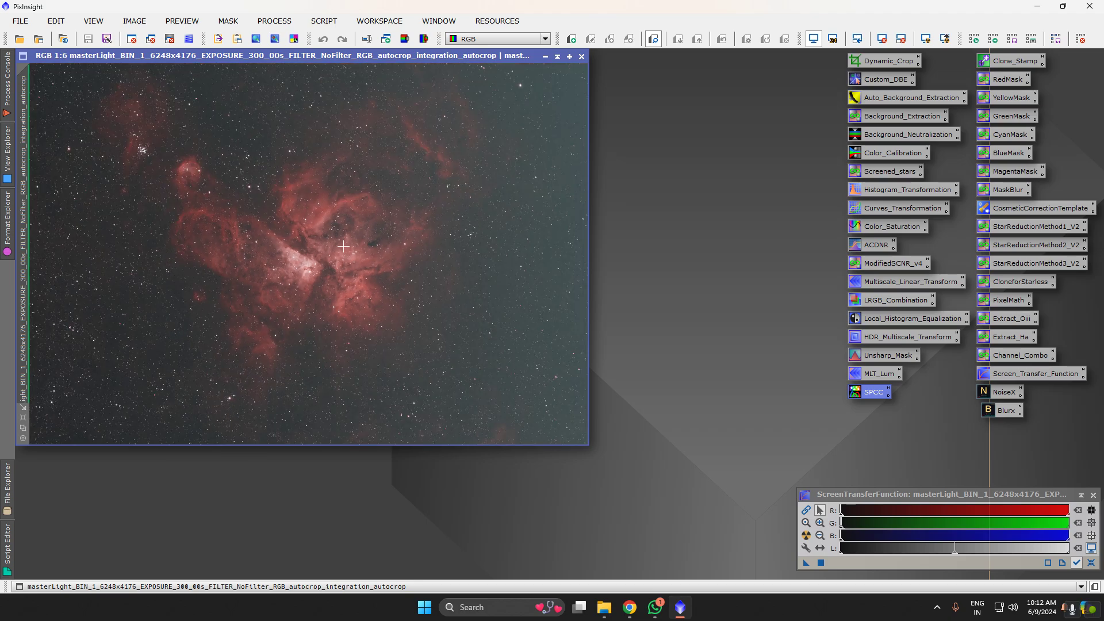
Plate solve the Carina Nebula image with the ImageSolver script, keeping the parameters read from the image
click(324, 22)
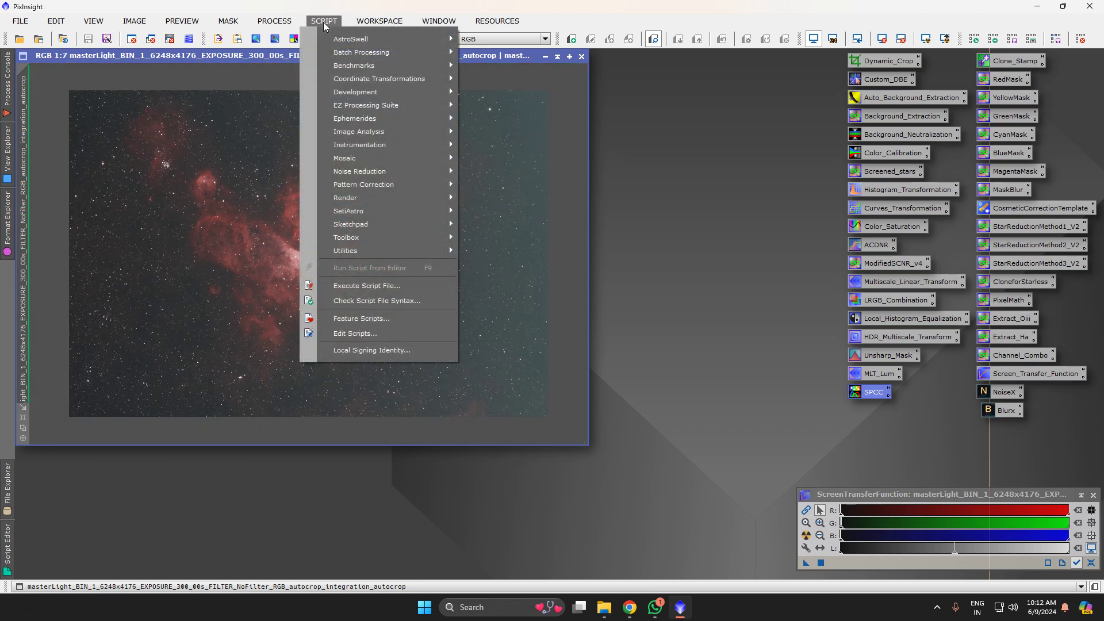
mouse_move(378, 133)
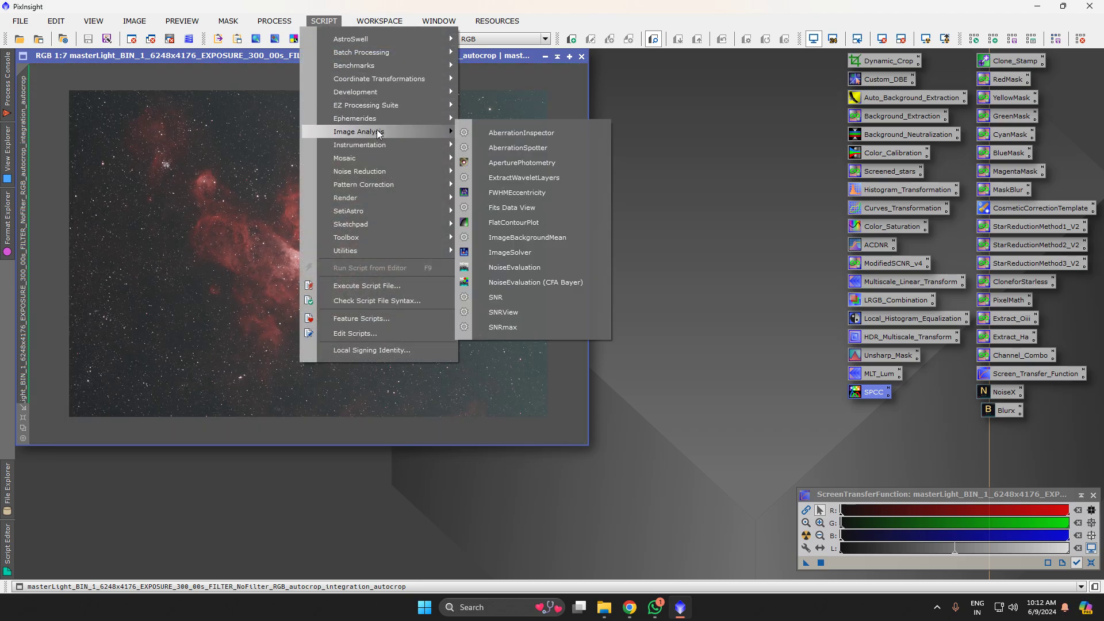
click(525, 256)
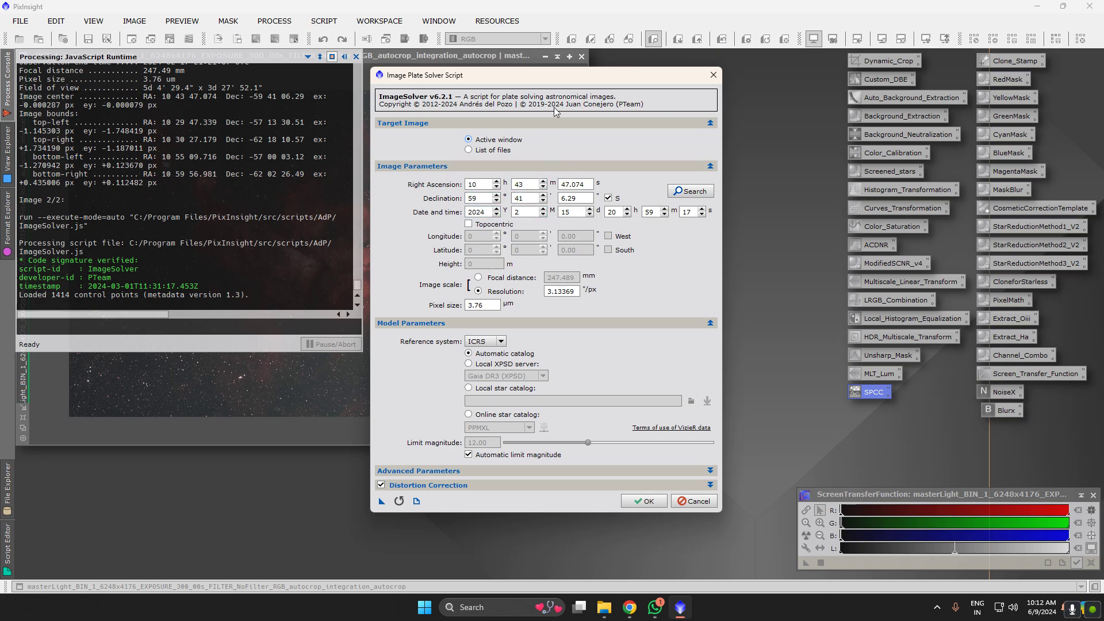
drag(501, 75, 771, 49)
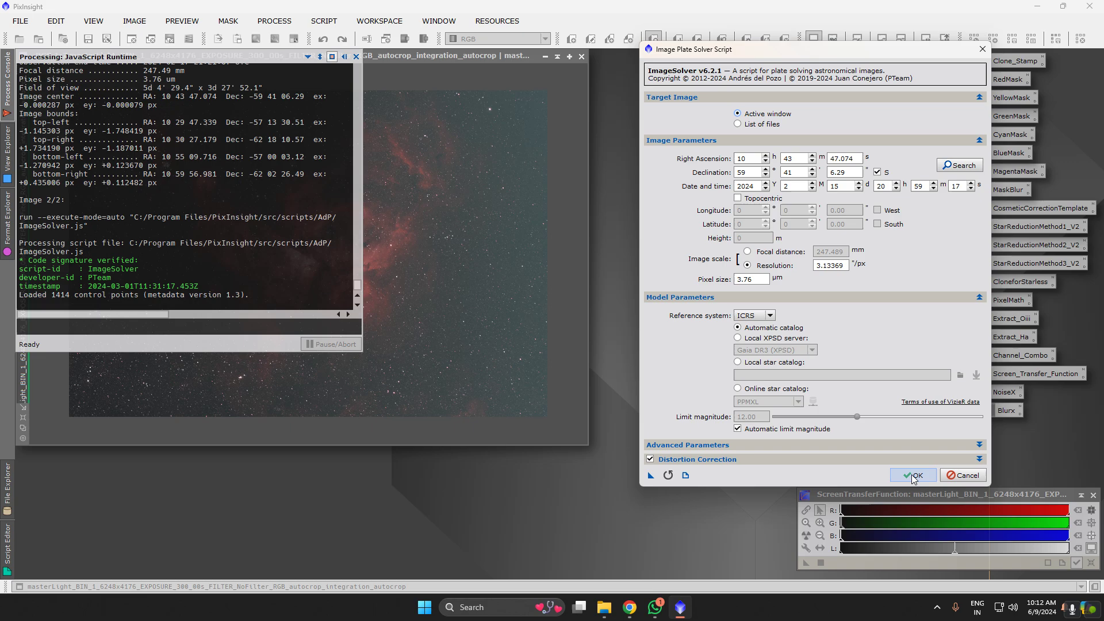
click(912, 476)
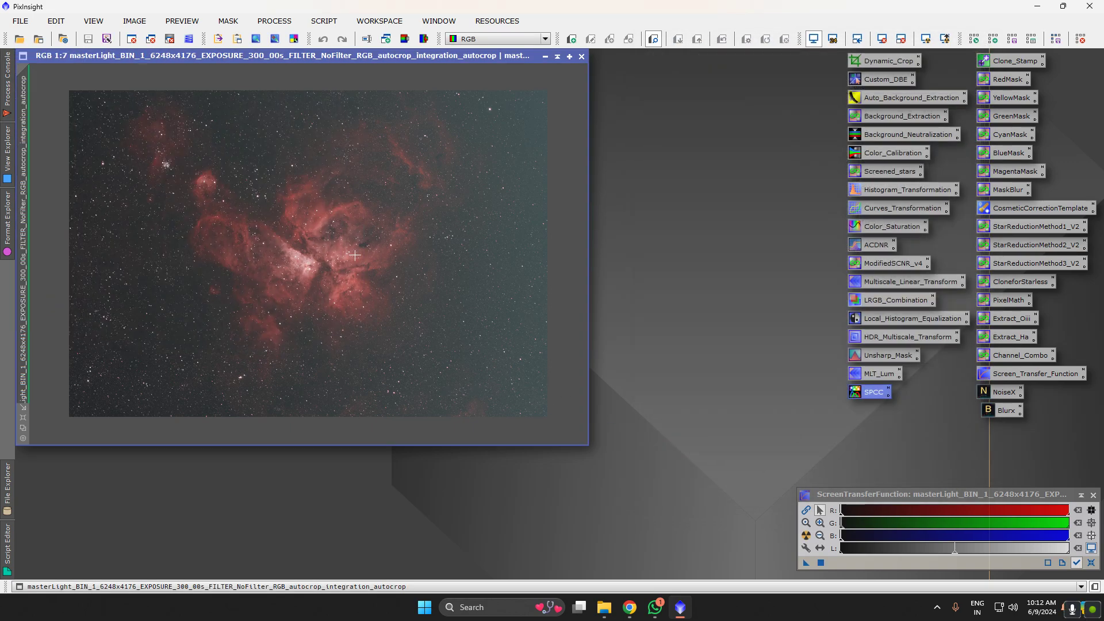
click(324, 21)
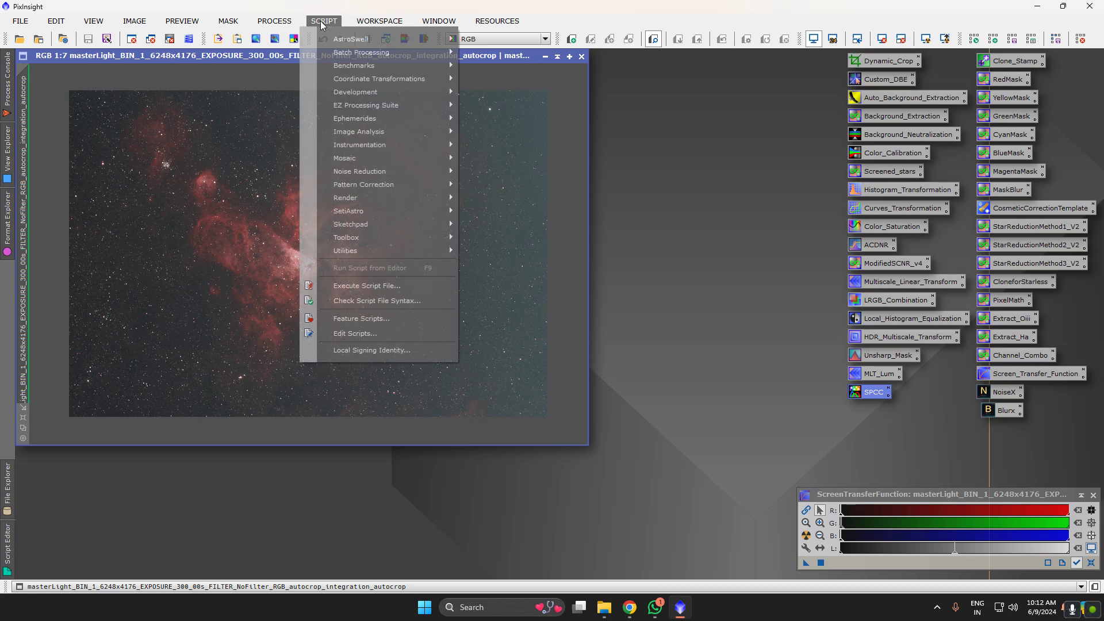
mouse_move(378, 57)
click(672, 219)
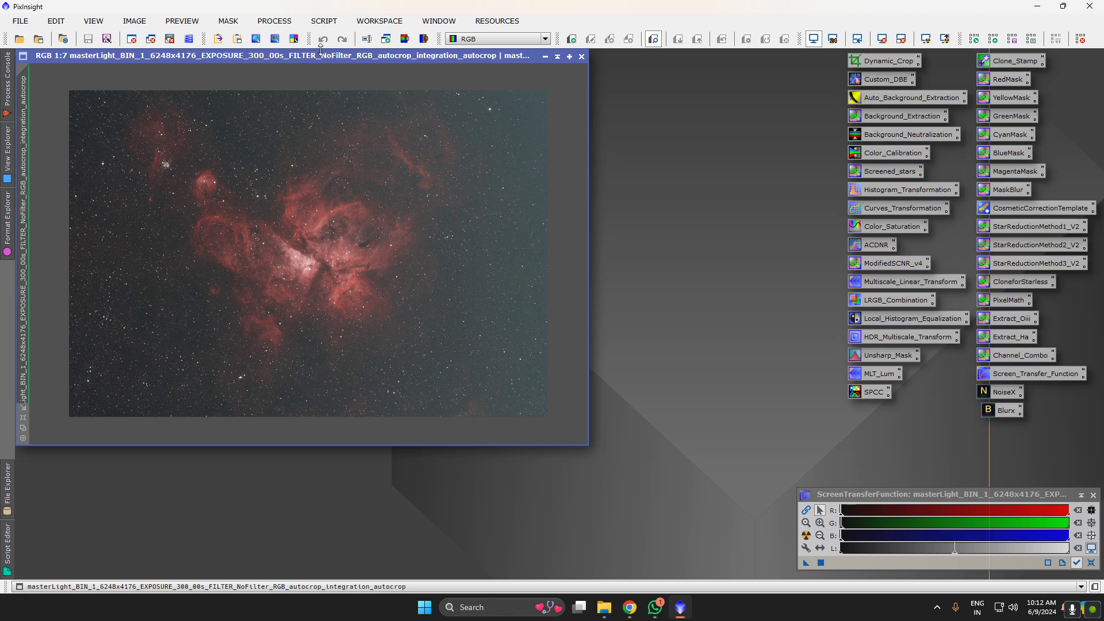
Run the GraXpert script on the Carina Nebula image to remove its background gradient
click(322, 21)
mouse_move(449, 233)
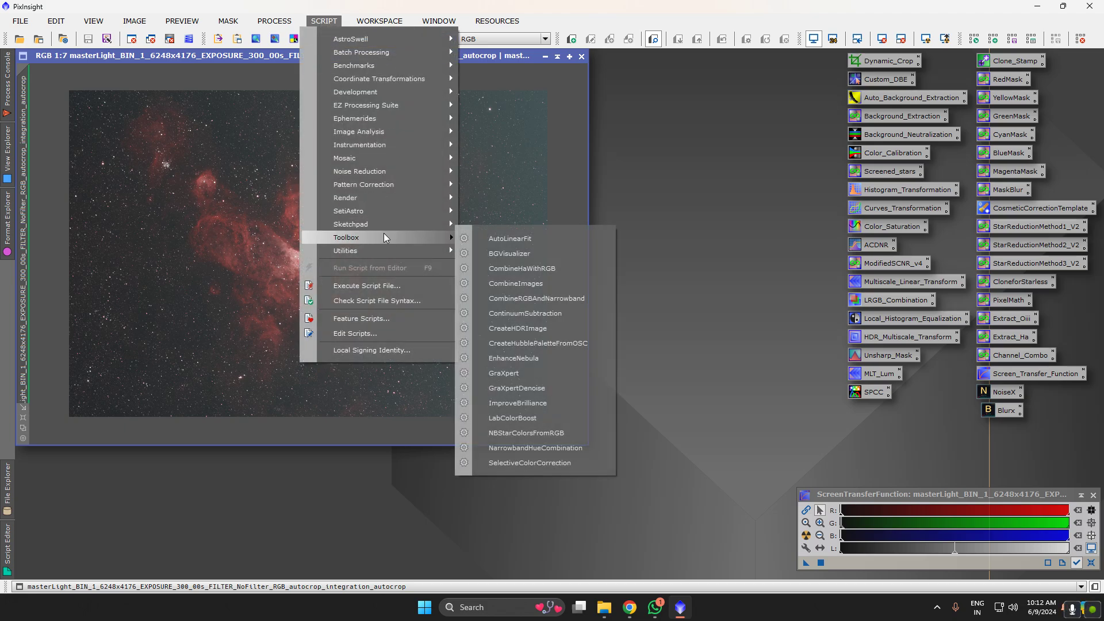
click(517, 372)
click(461, 356)
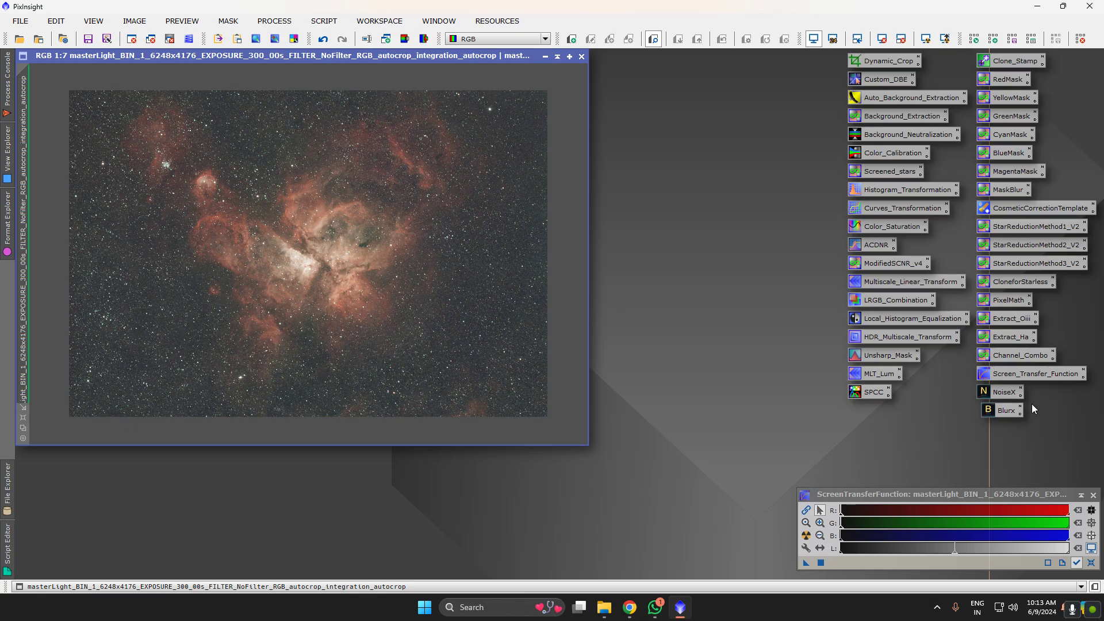
Extract the luminance of the Carina Nebula image as a separate grayscale image and auto-stretch it, leaving BlurXTerminator closed
click(1006, 412)
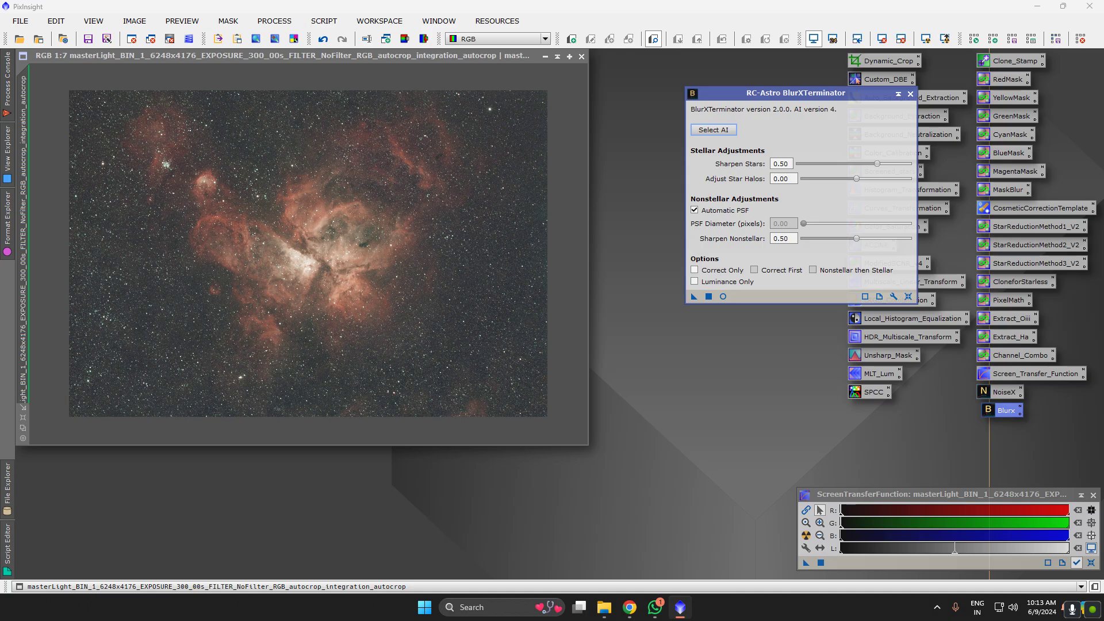
click(405, 38)
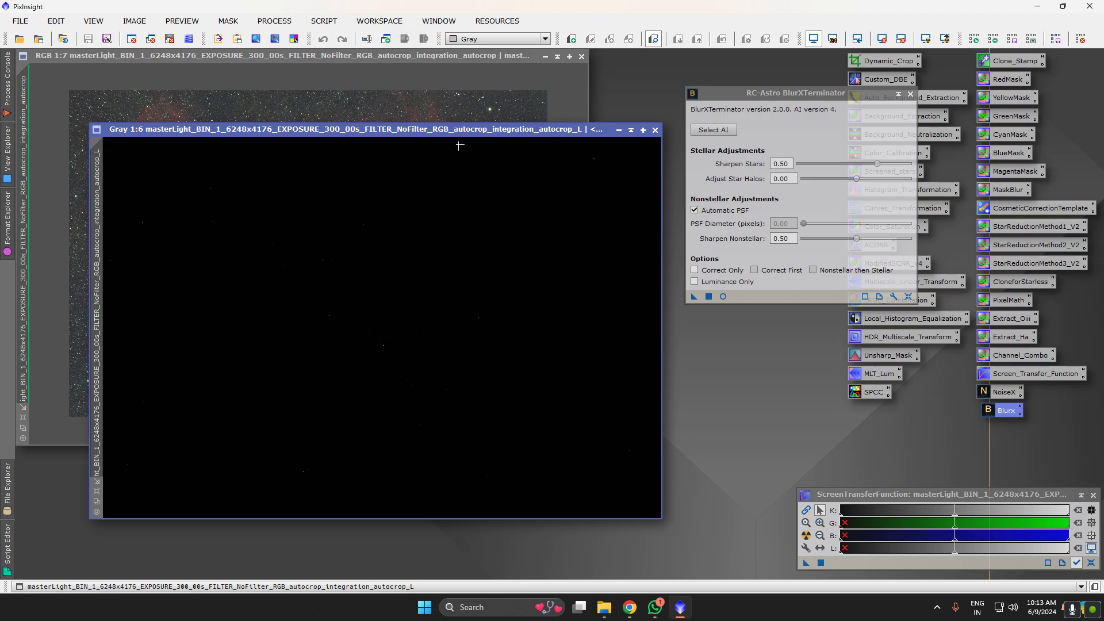
click(806, 535)
scroll(384, 322, up, 1)
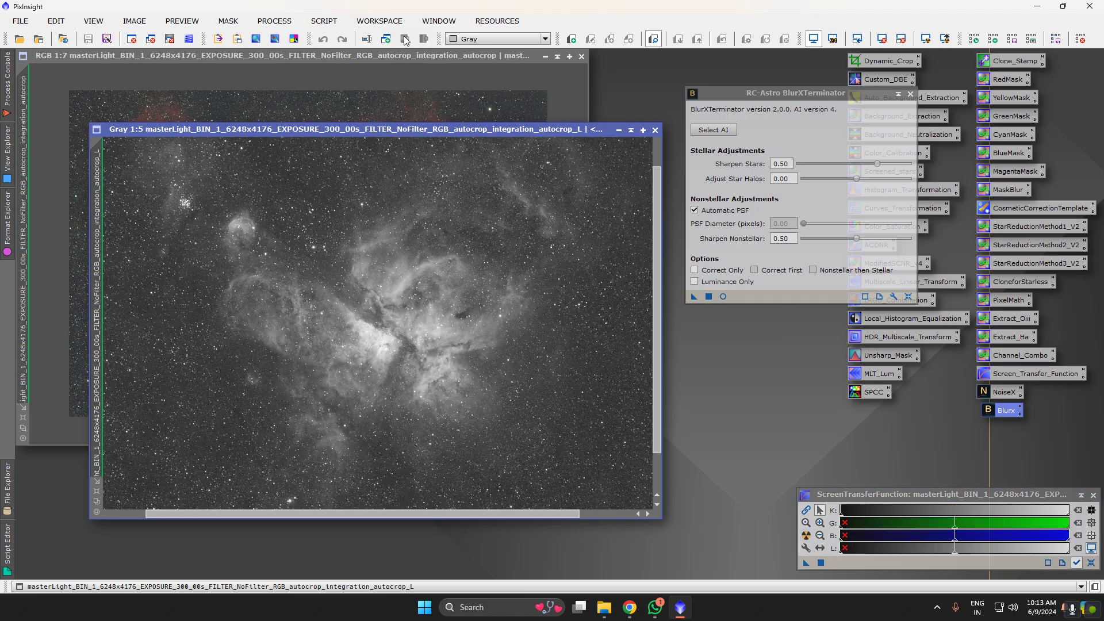
click(911, 94)
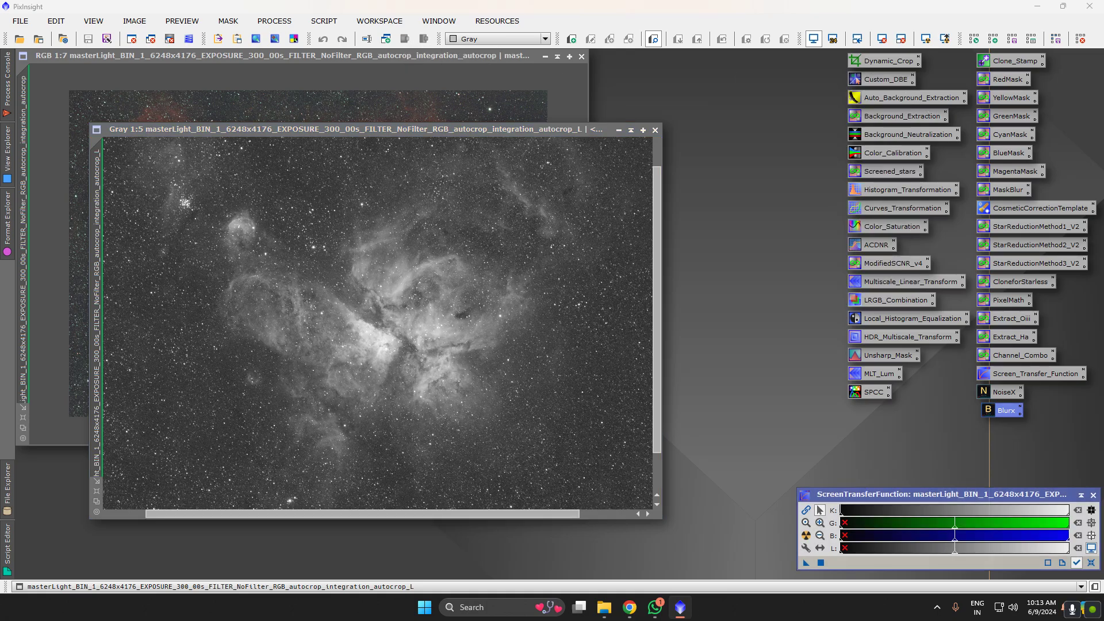
scroll(391, 329, down, 1)
scroll(370, 321, up, 1)
scroll(369, 320, down, 1)
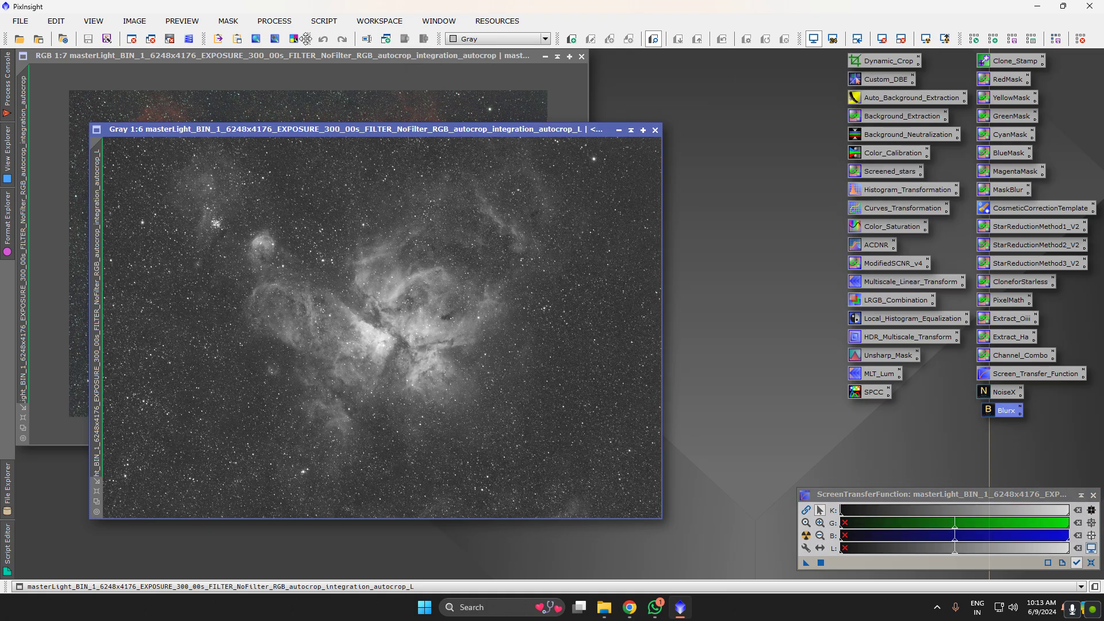
Measure the star FWHM and eccentricity of the luminance image with the FWHMEccentricity script, and dismiss the dialog
click(324, 21)
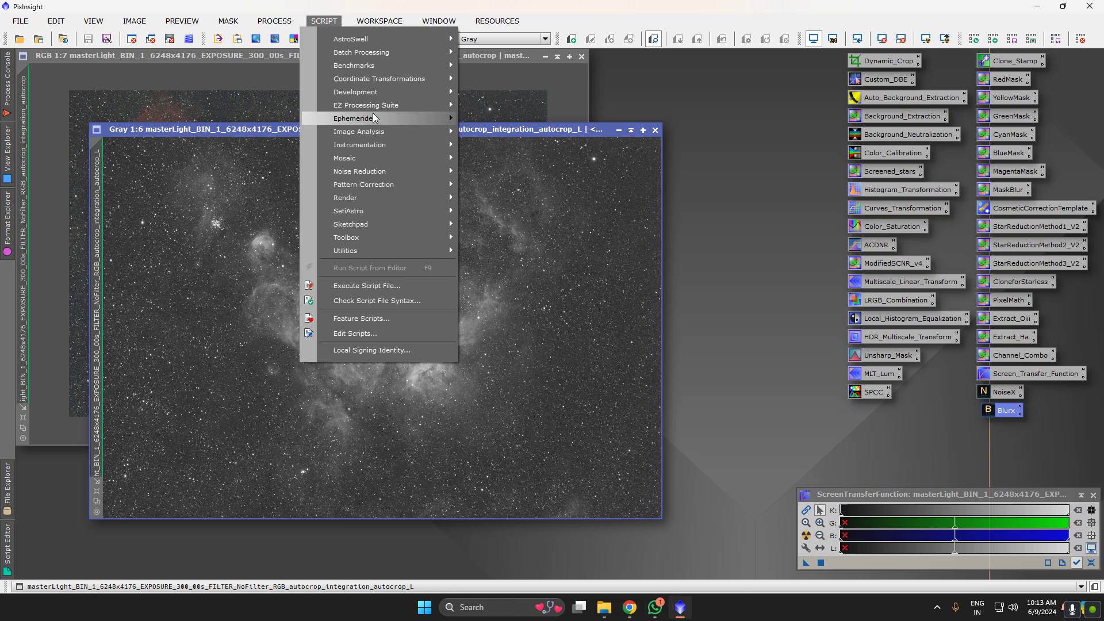
mouse_move(376, 122)
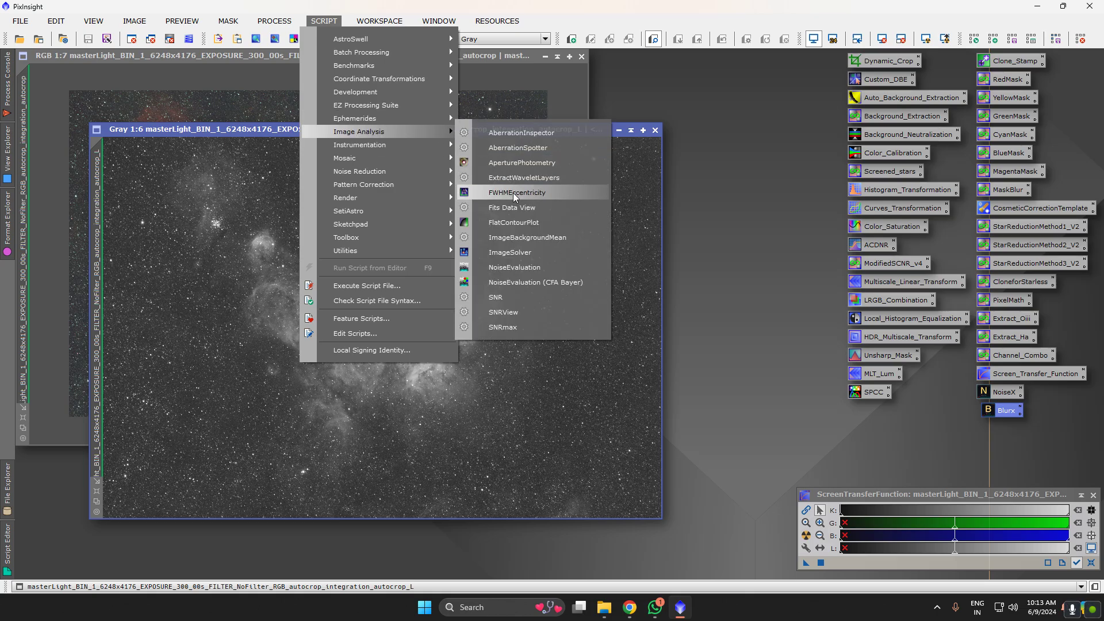
click(514, 193)
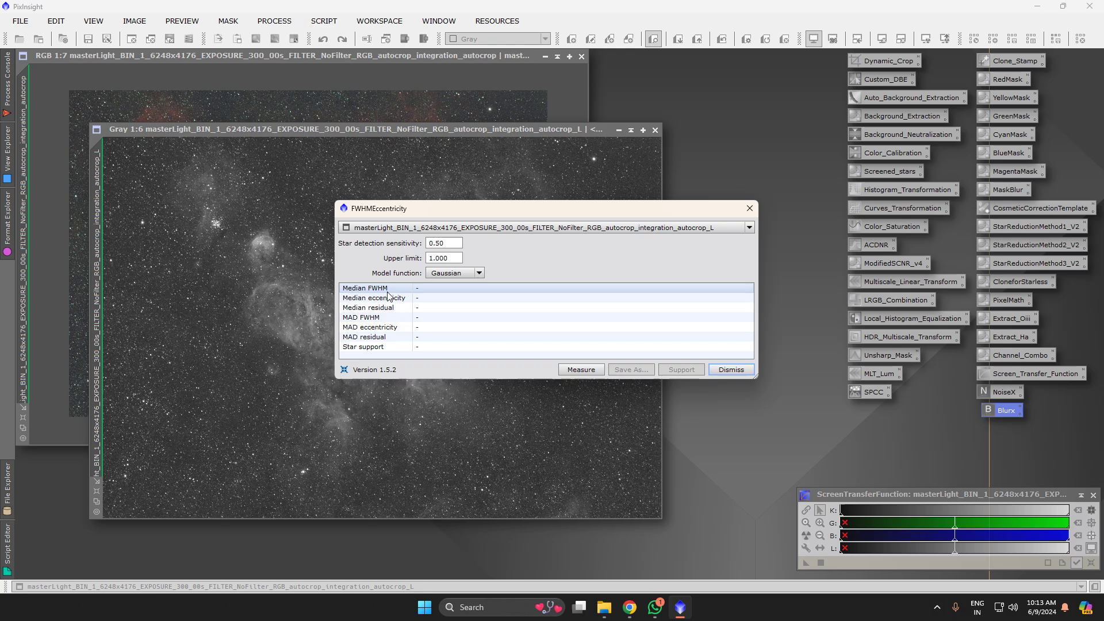
click(581, 369)
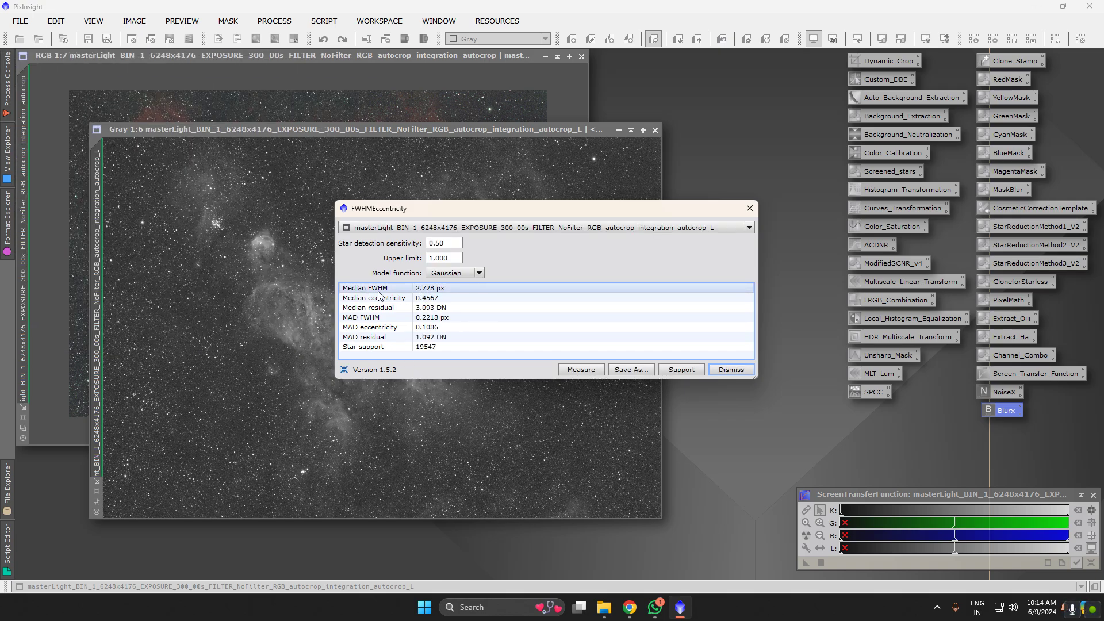
mouse_move(426, 295)
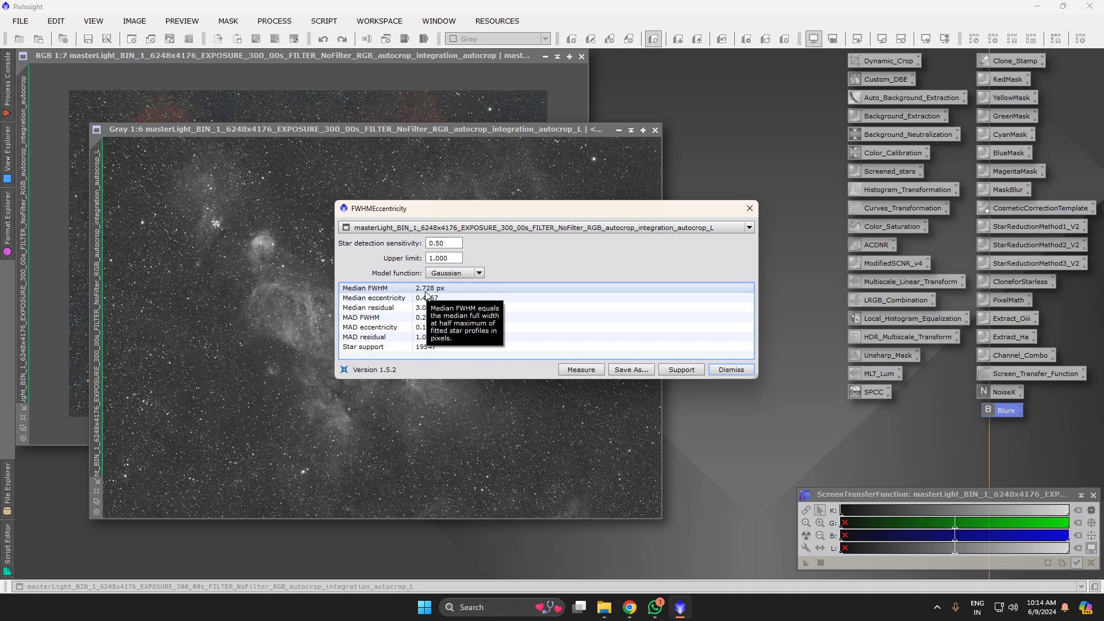
click(732, 371)
Minimize the luminance image, park it beside the color image, and view the nebula core at 1:1
click(618, 130)
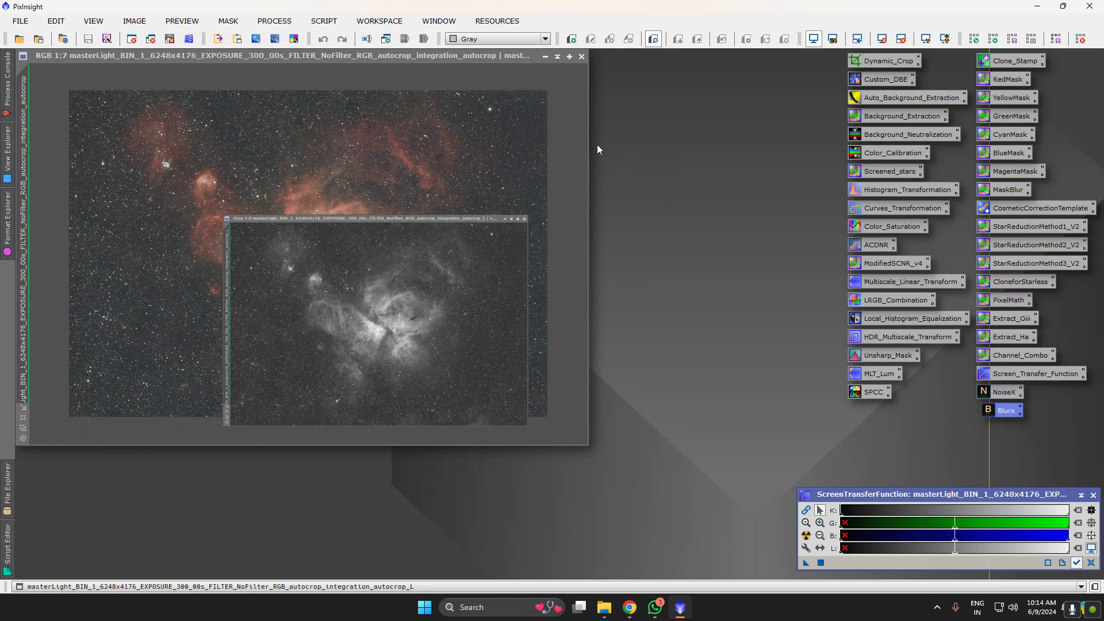
drag(505, 332, 723, 59)
scroll(302, 272, up, 3)
scroll(302, 272, up, 3)
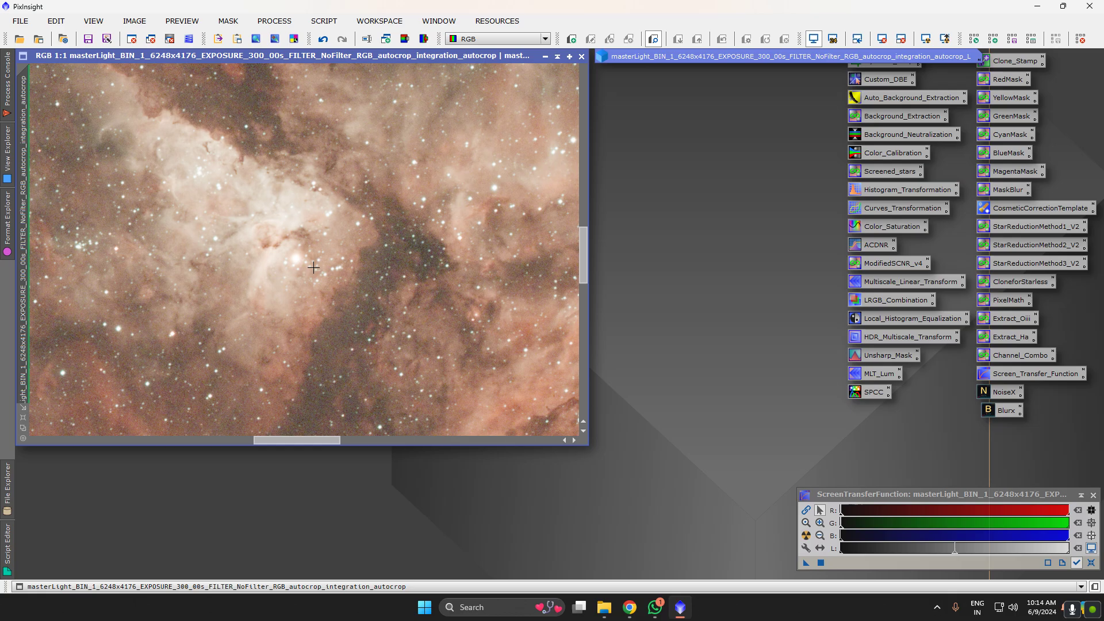
Apply BlurXTerminator to the Carina Nebula color image with 0.50 sharpening, automatic PSF off, and a PSF diameter of 2.7 pixels
double_click(1005, 410)
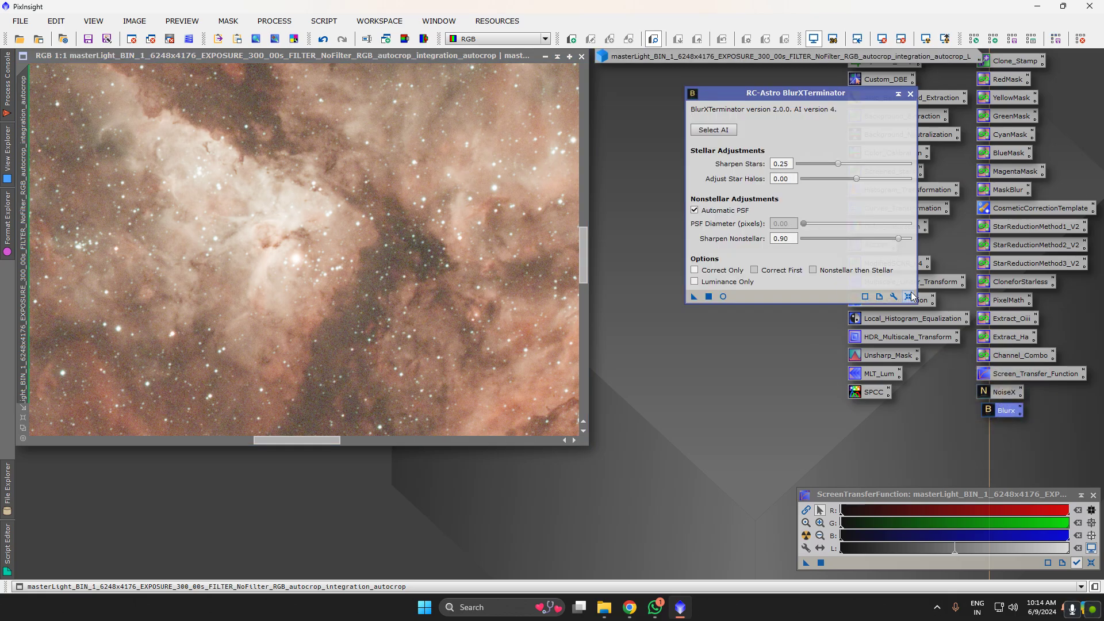
click(707, 211)
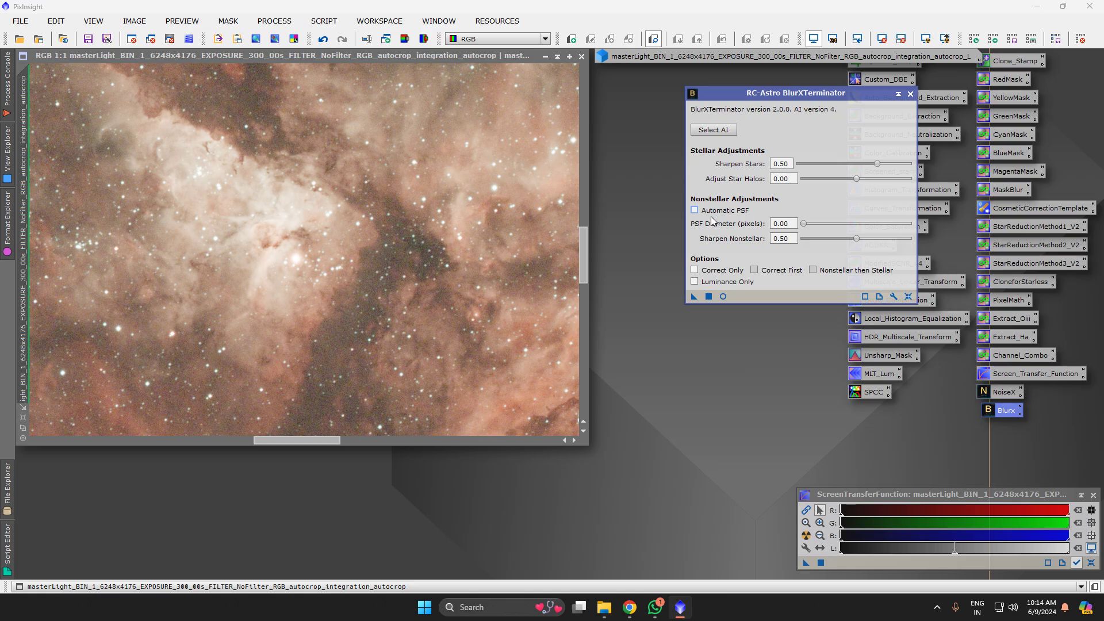
key(Tab)
text(2)
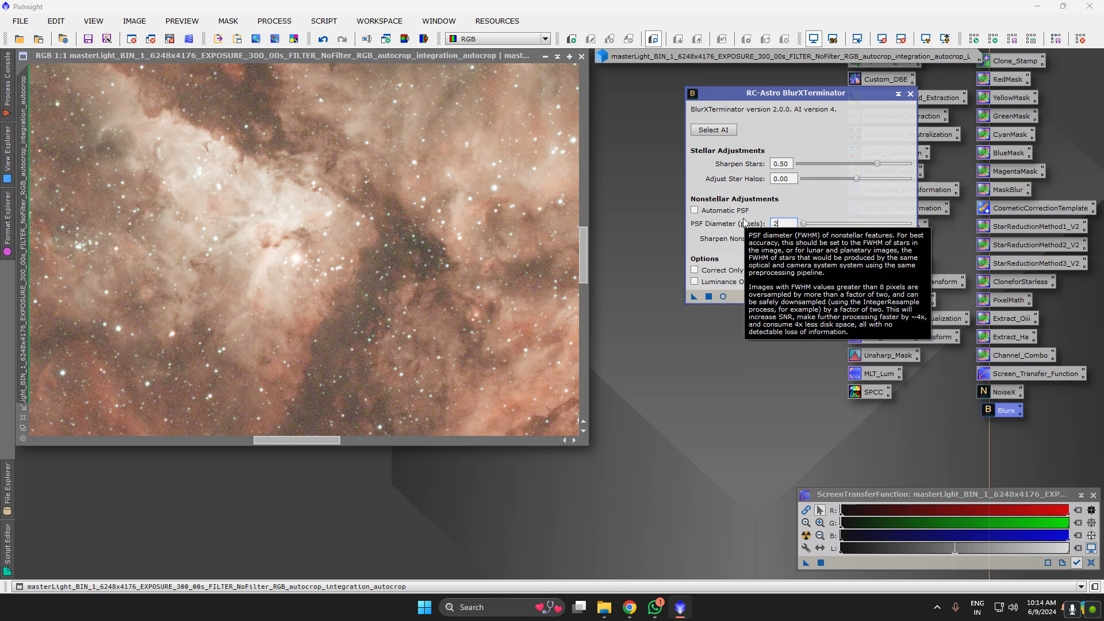
text(.7)
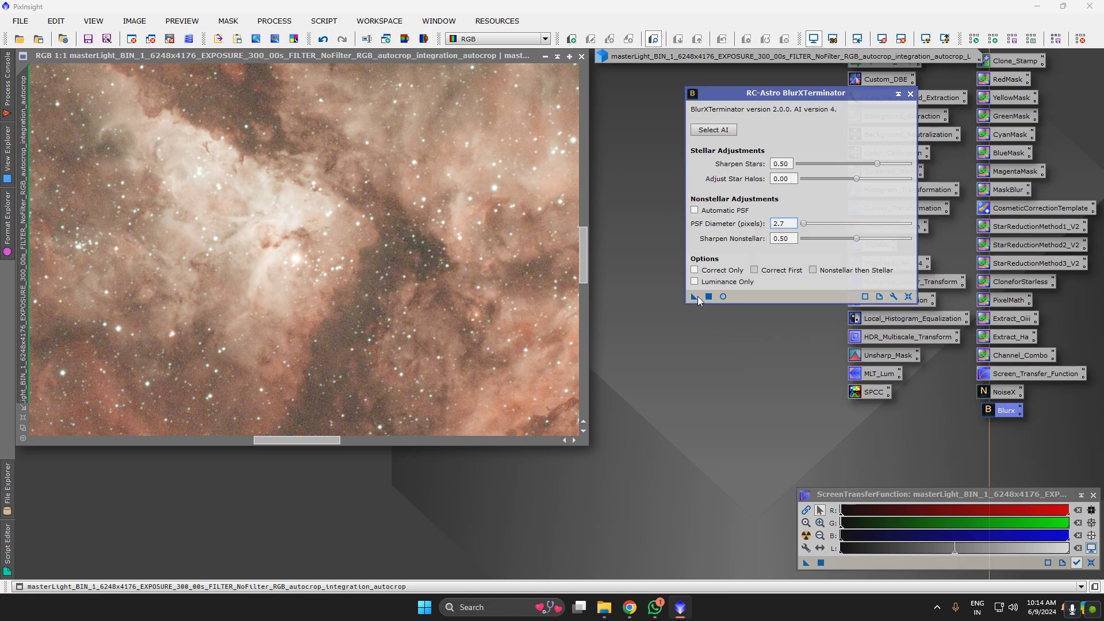
scroll(397, 290, down, 3)
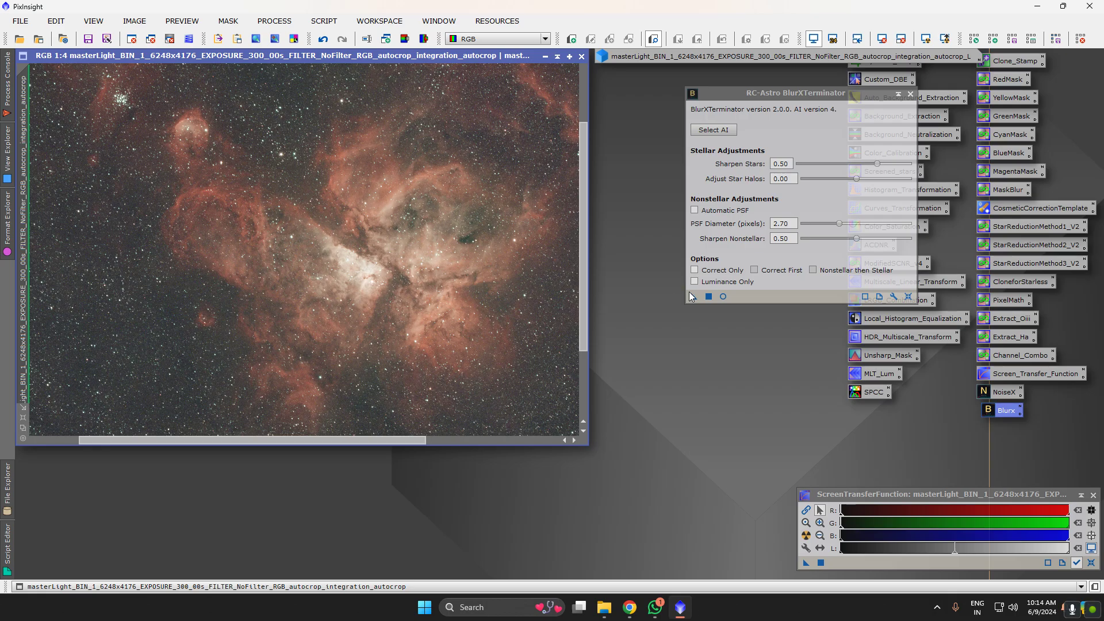
scroll(505, 321, down, 2)
scroll(505, 321, down, 1)
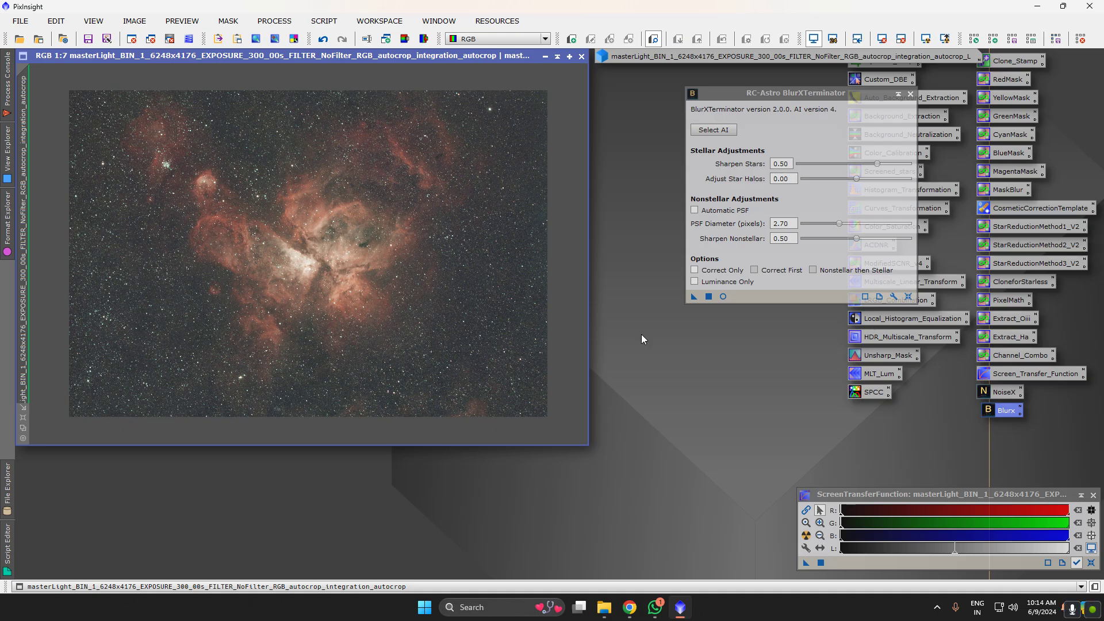
drag(694, 296, 368, 278)
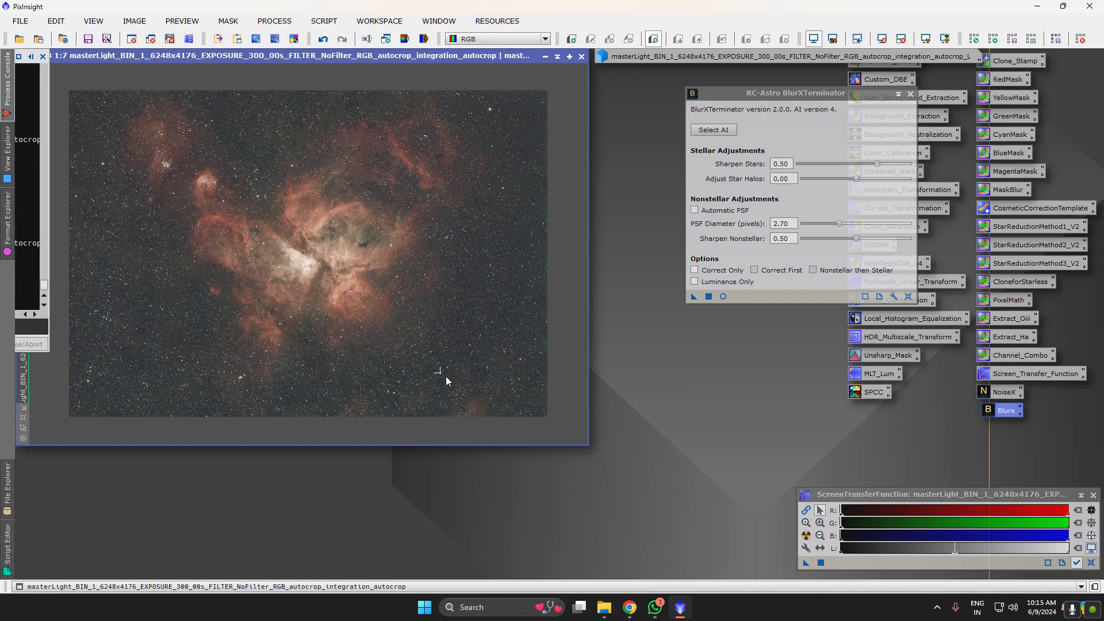
Check the sharpened stars up close, and generate a 4 x 4 AberrationInspector mosaic of the Carina Nebula image with 256-pixel panels
scroll(552, 408, up, 5)
scroll(523, 405, up, 3)
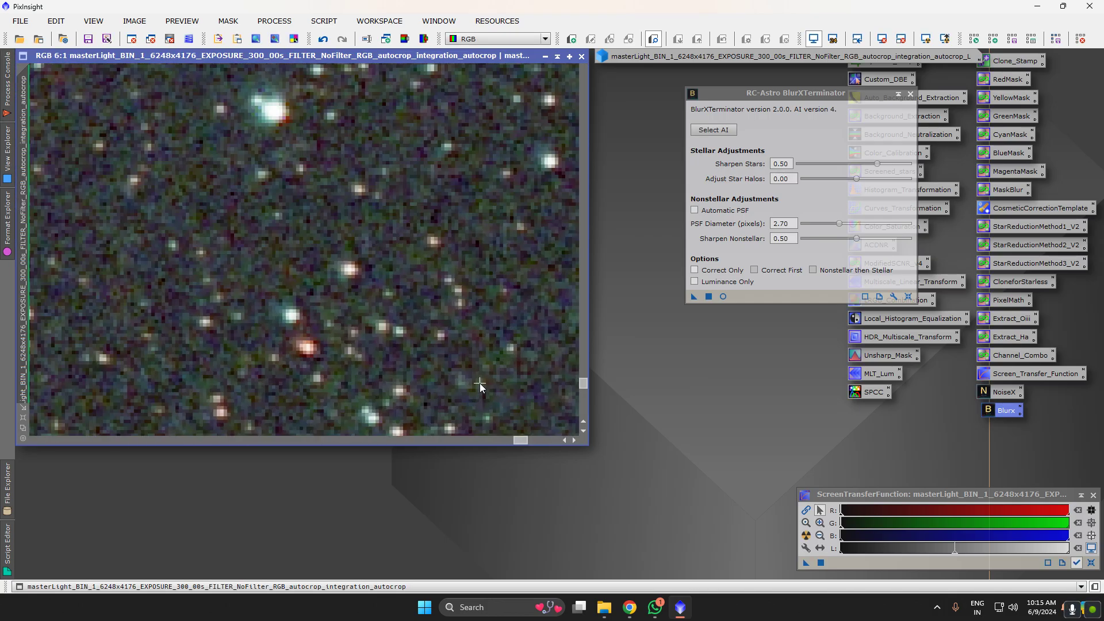
scroll(472, 378, down, 1)
scroll(332, 183, down, 2)
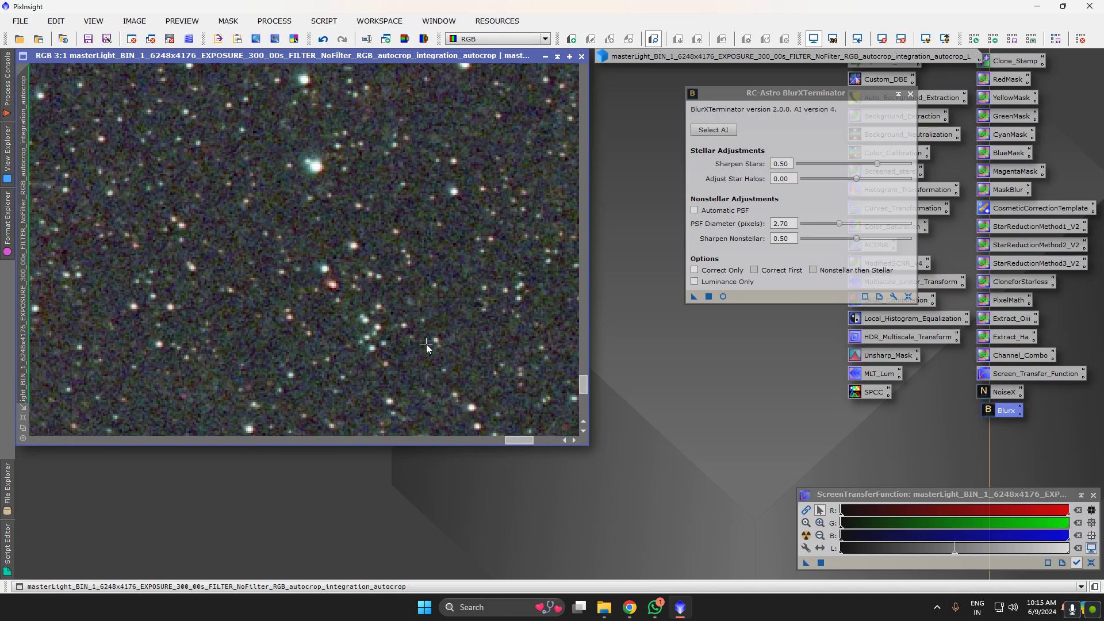
scroll(426, 344, down, 7)
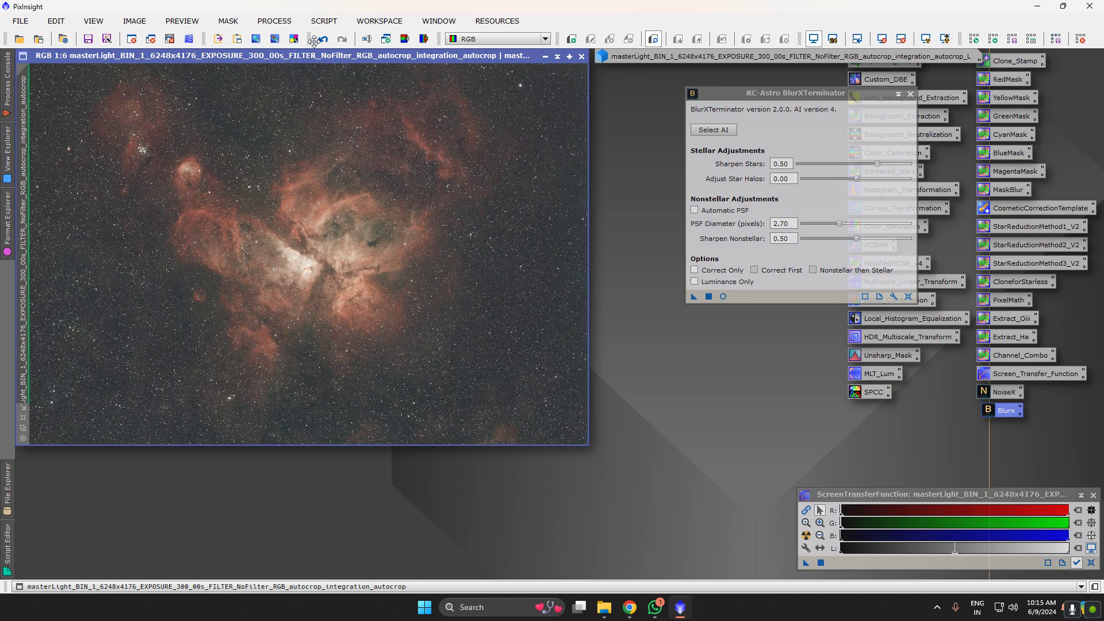
click(324, 20)
mouse_move(391, 250)
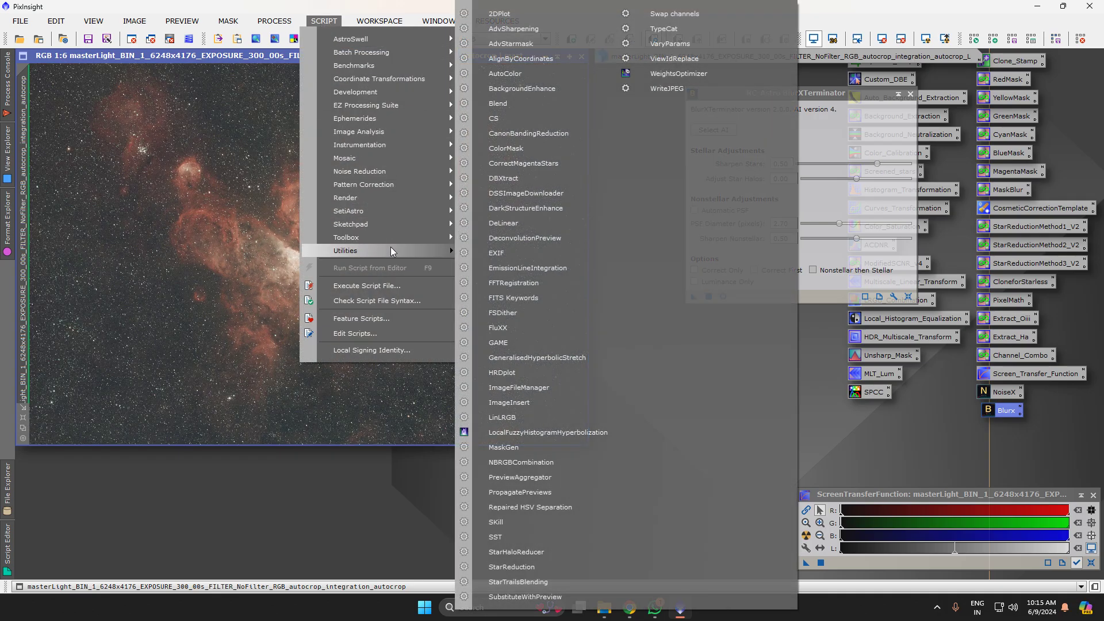
mouse_move(384, 109)
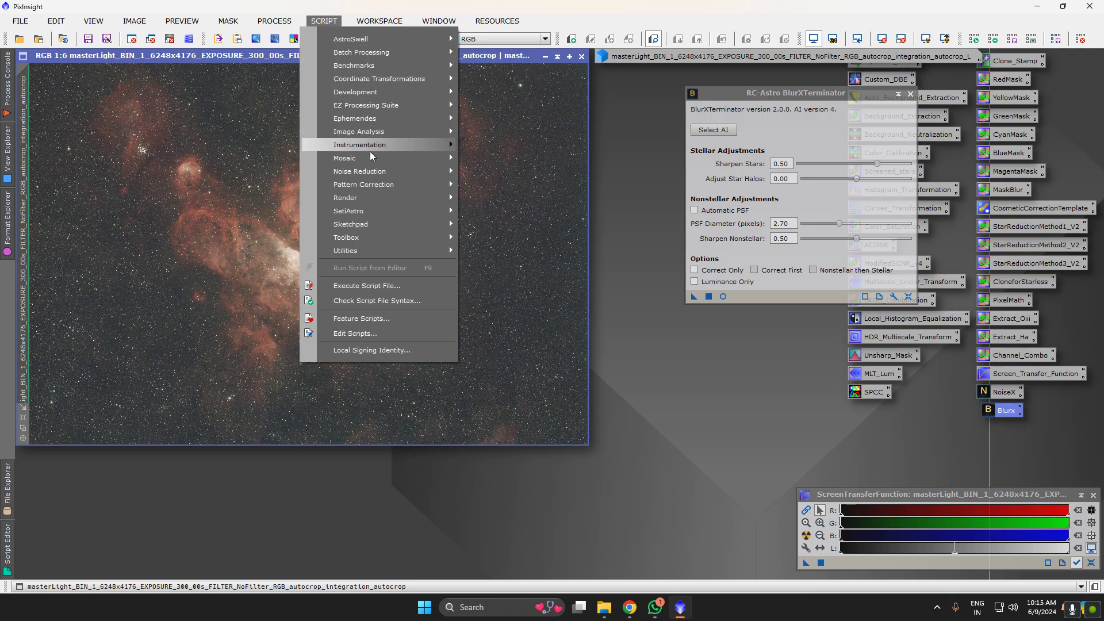
mouse_move(379, 136)
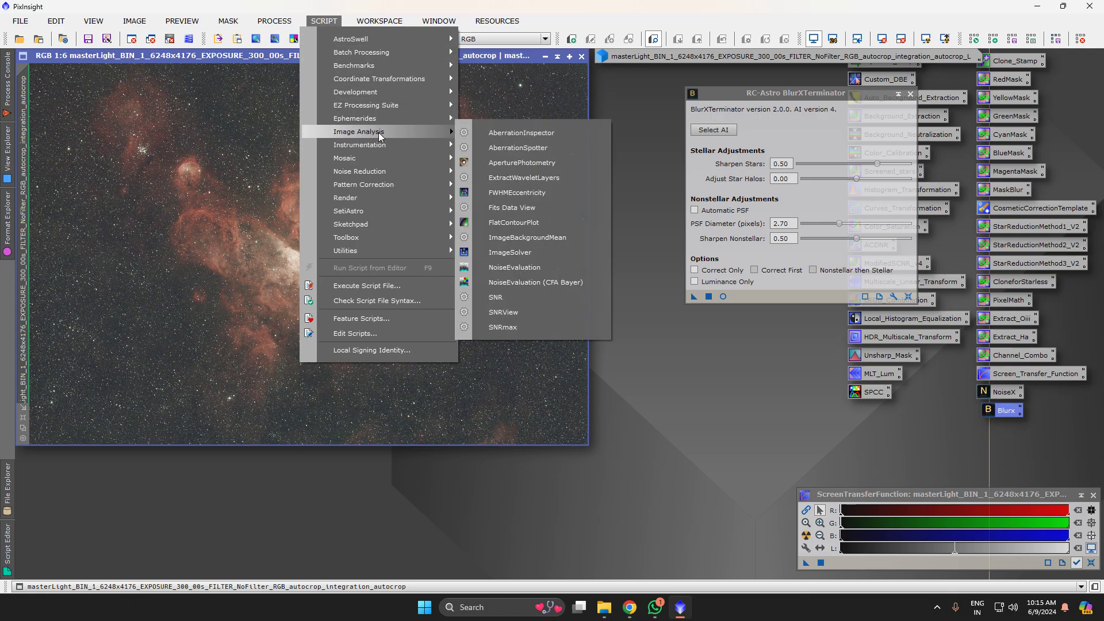
click(514, 135)
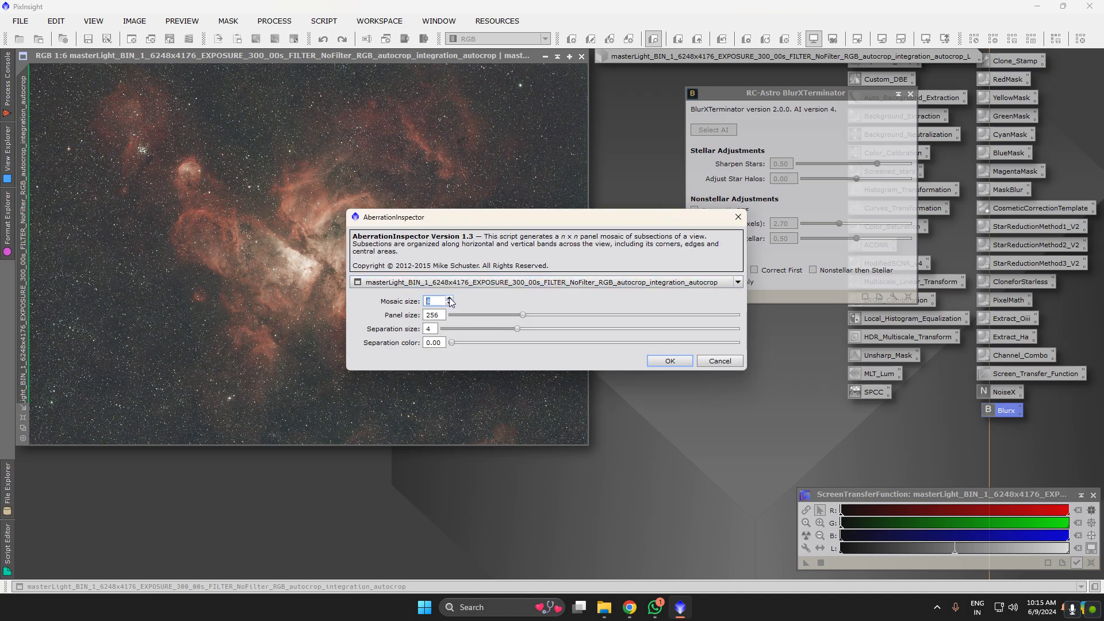
click(661, 361)
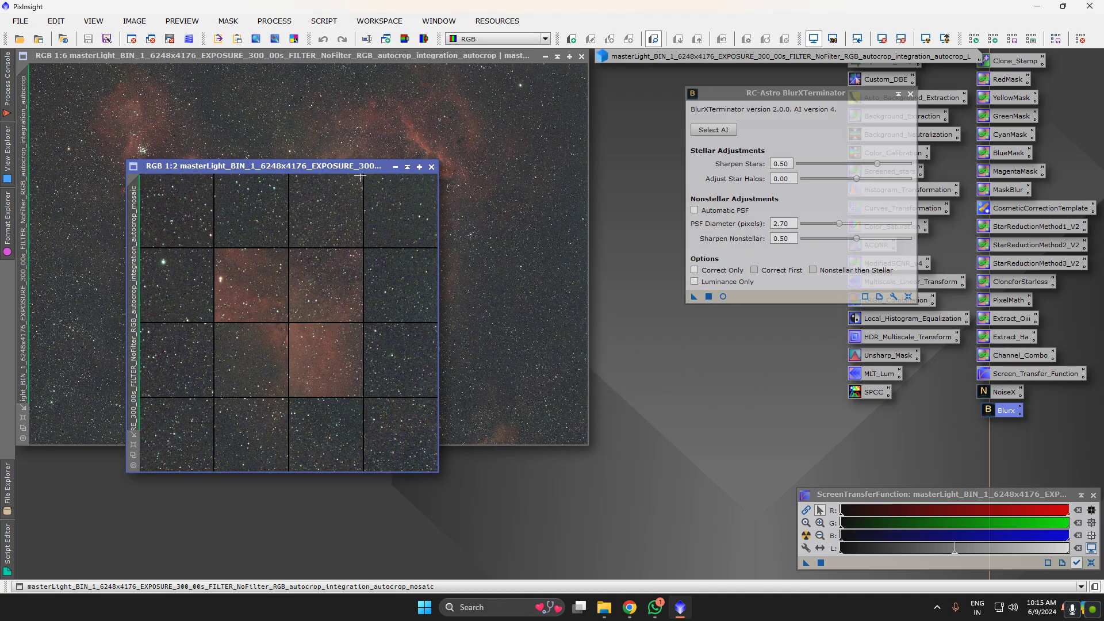
Enlarge the aberration mosaic and examine the star shapes across its panels, closing BlurXTerminator and the mosaic
drag(361, 170, 498, 69)
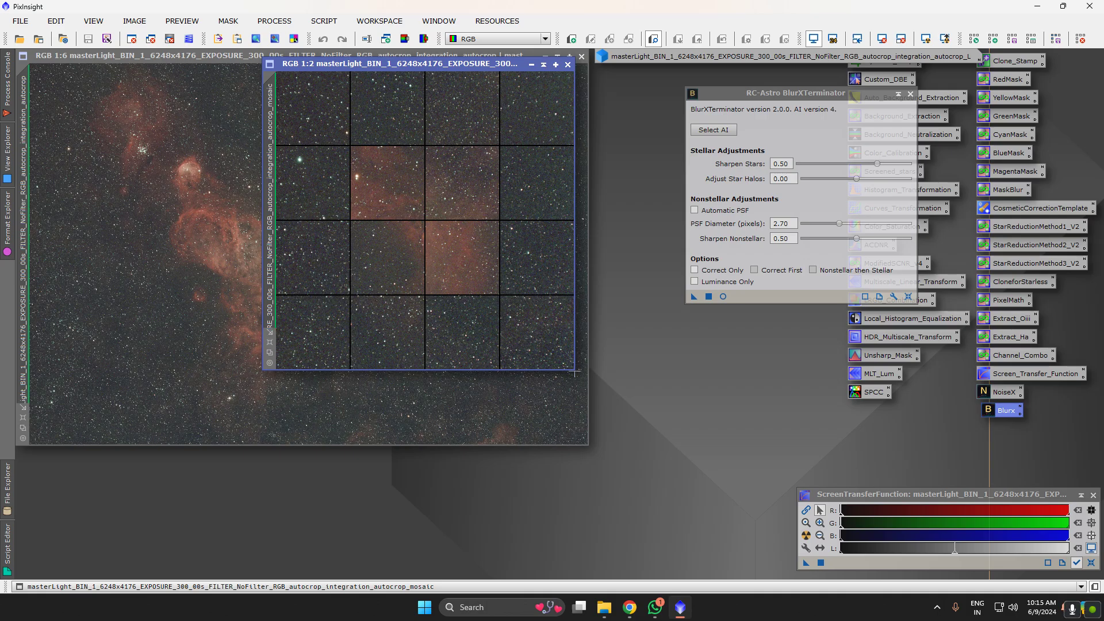
drag(574, 368, 702, 506)
scroll(537, 375, up, 2)
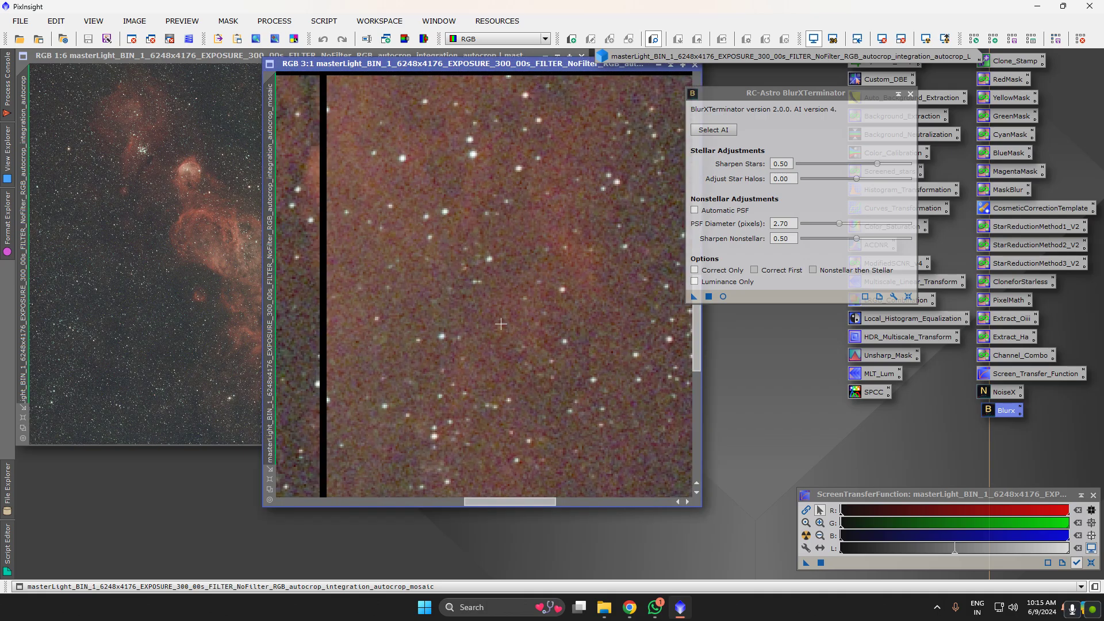
scroll(501, 323, down, 1)
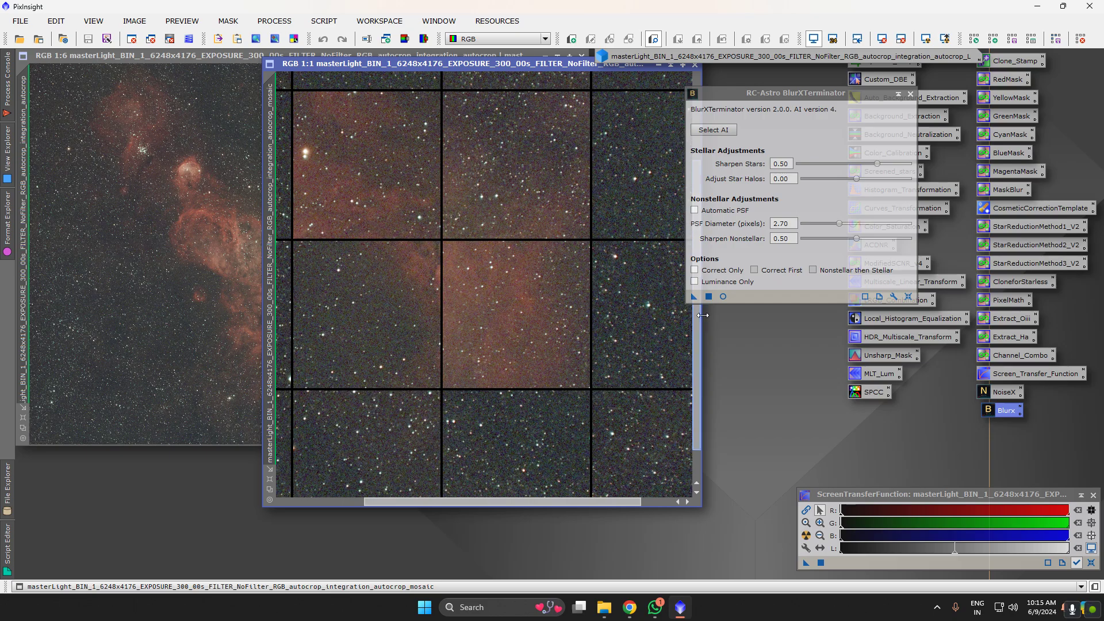
click(910, 94)
drag(697, 323, 696, 349)
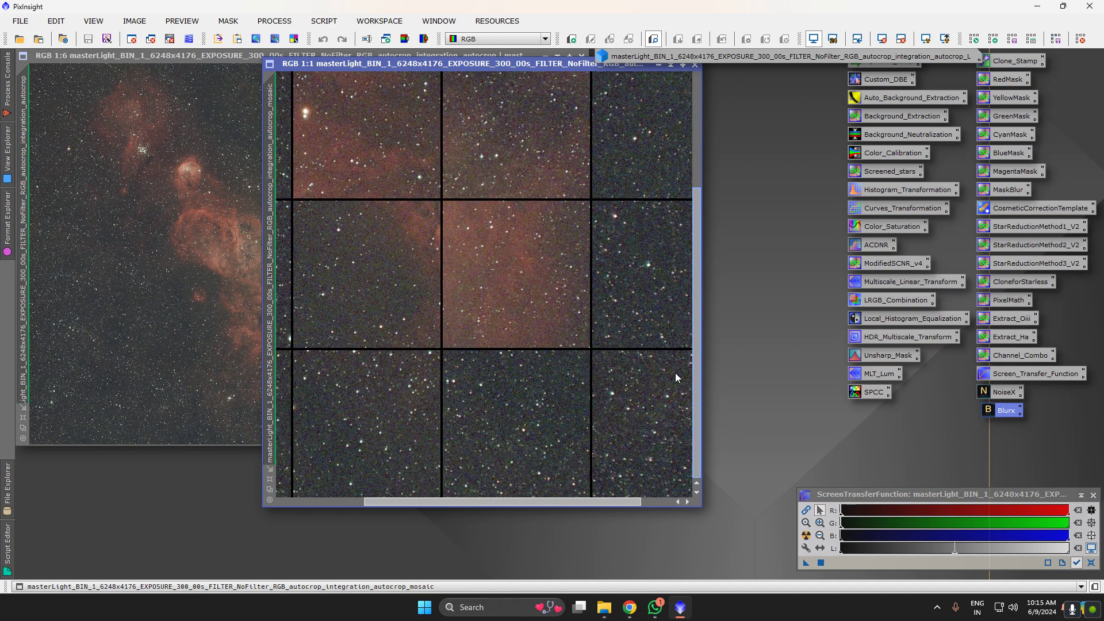
click(695, 67)
Run SPCC on the Carina Nebula image with the red, green and blue filters set to Sony CMOS UVIRcut / Opt. L-eXtreme
drag(474, 56, 554, 95)
double_click(865, 394)
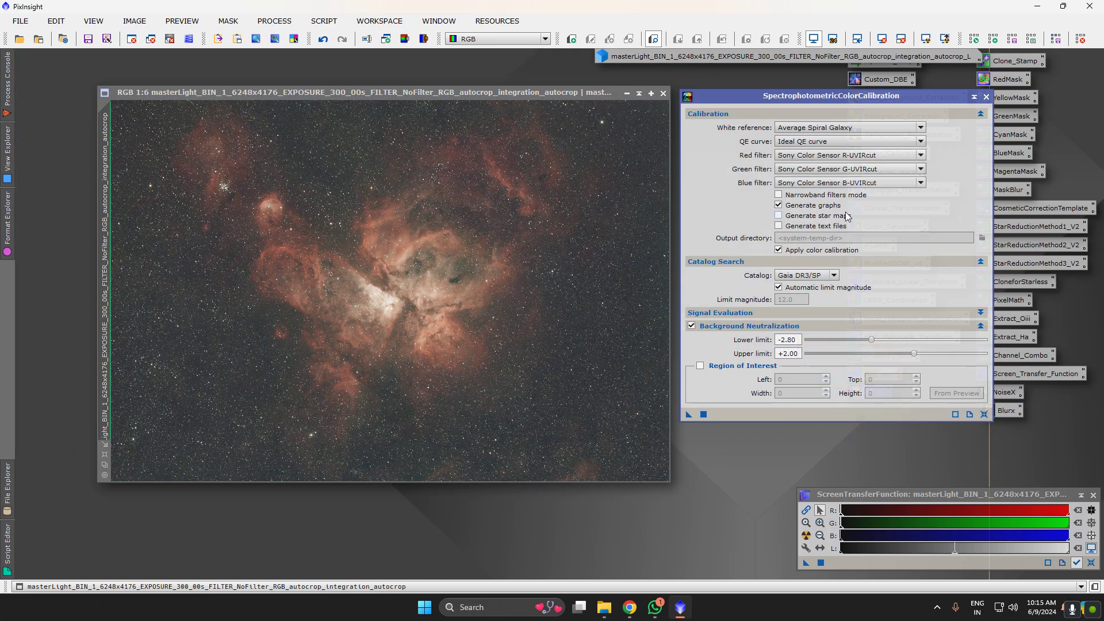
click(830, 162)
click(870, 261)
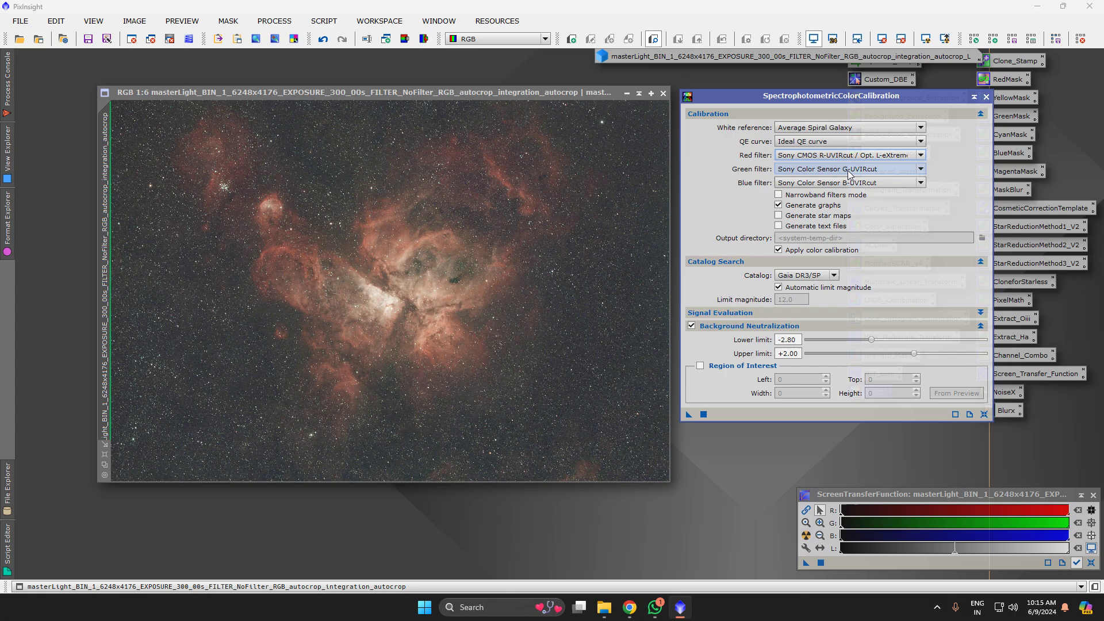
click(874, 168)
click(885, 274)
click(867, 183)
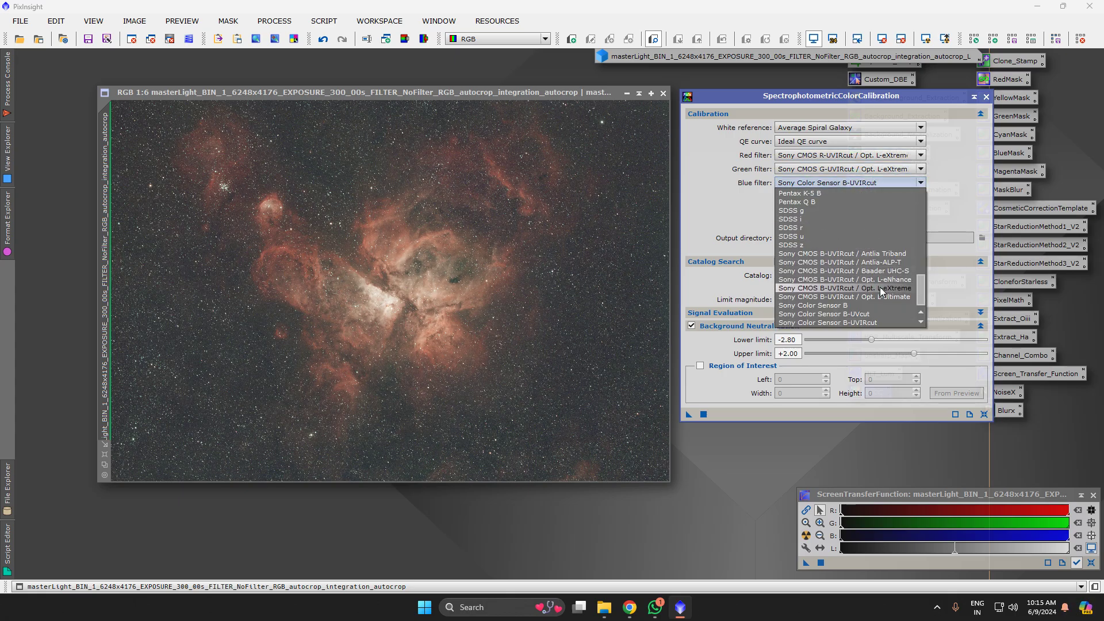
click(811, 288)
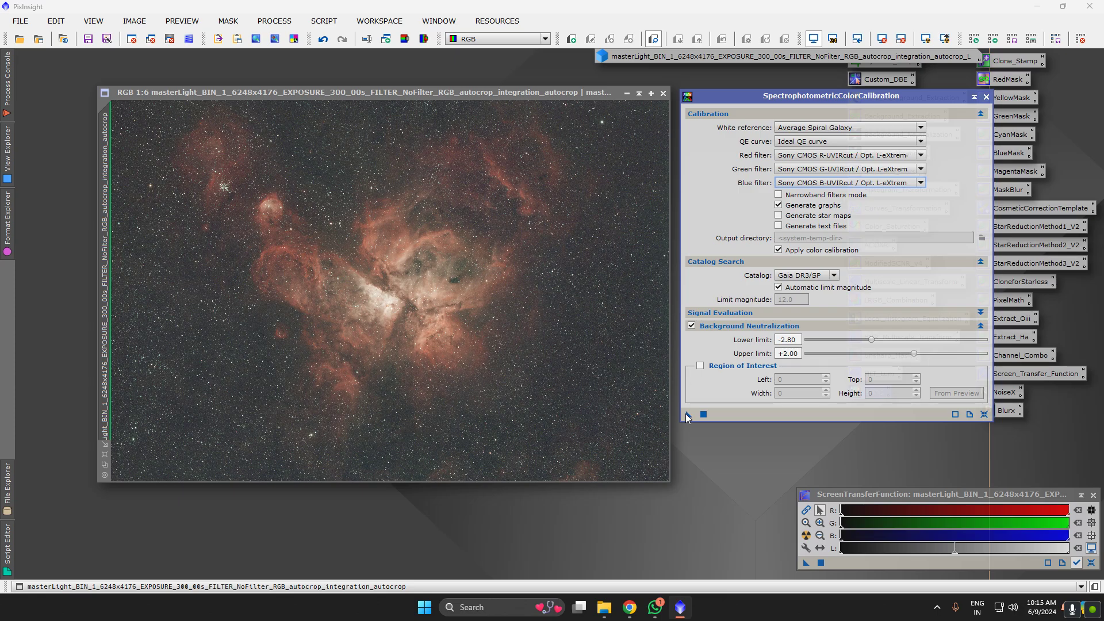
drag(398, 321, 396, 316)
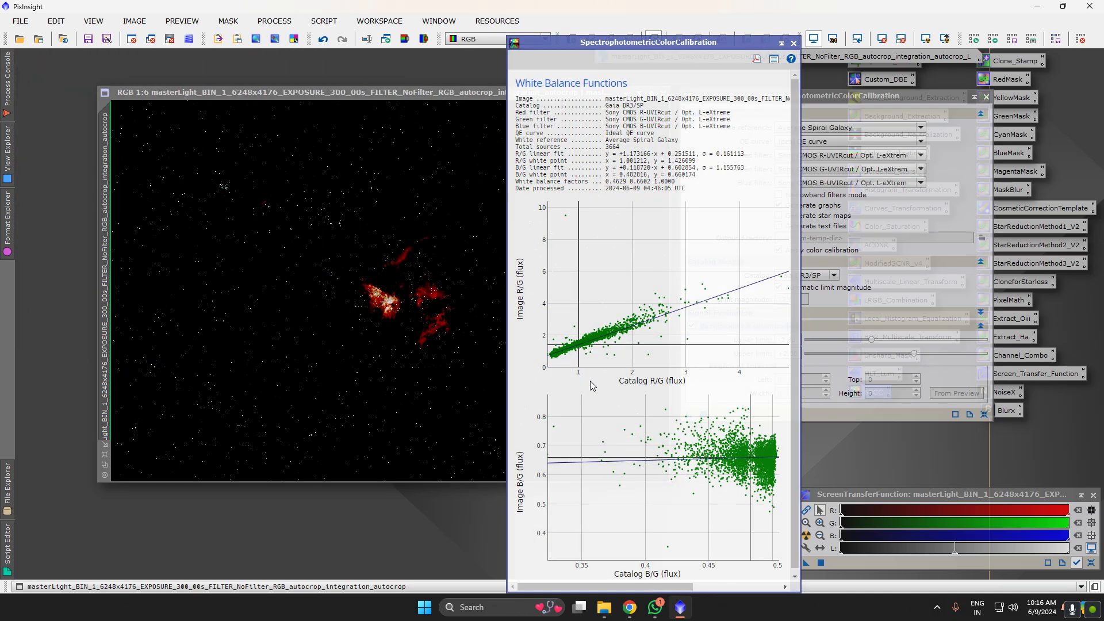
Dismiss the white balance graphs and close SPCC, leaving its filter choices as set
click(794, 43)
click(850, 155)
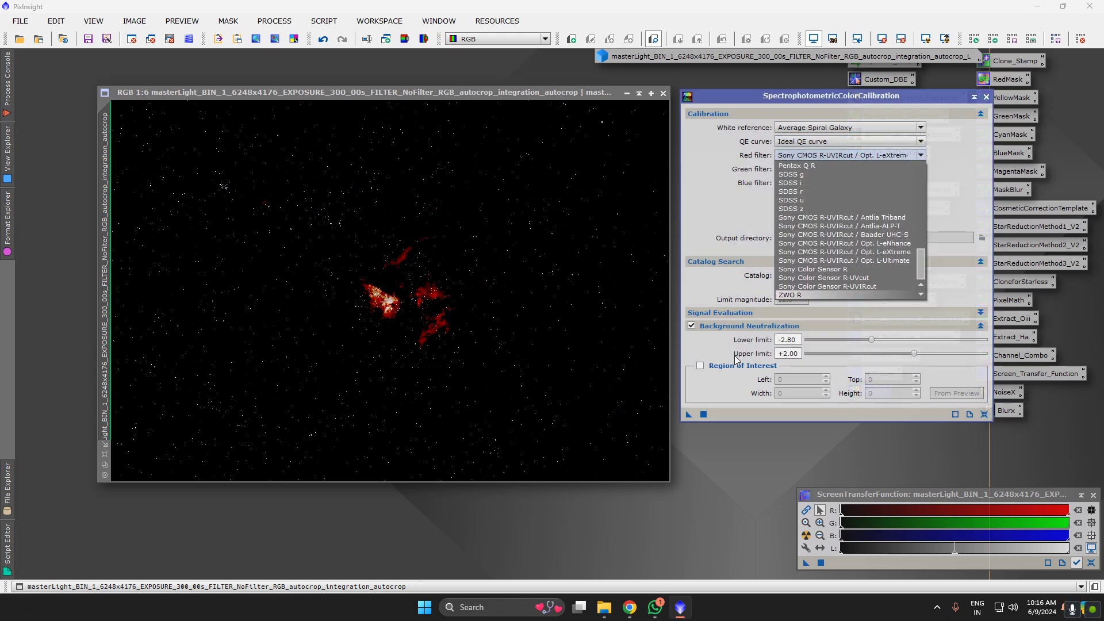
click(706, 393)
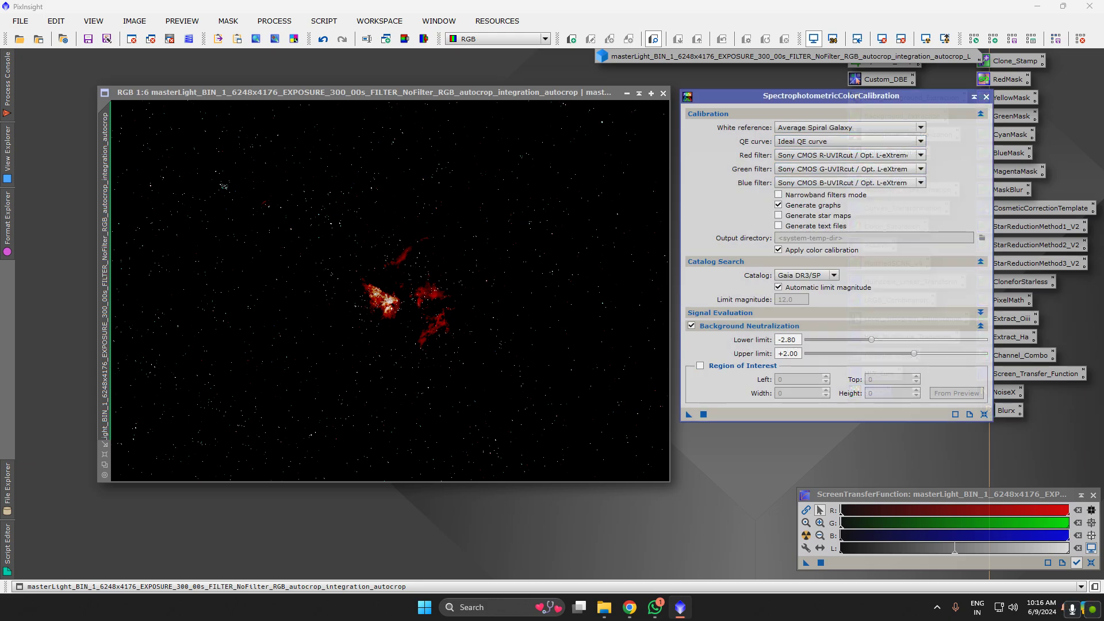
click(985, 96)
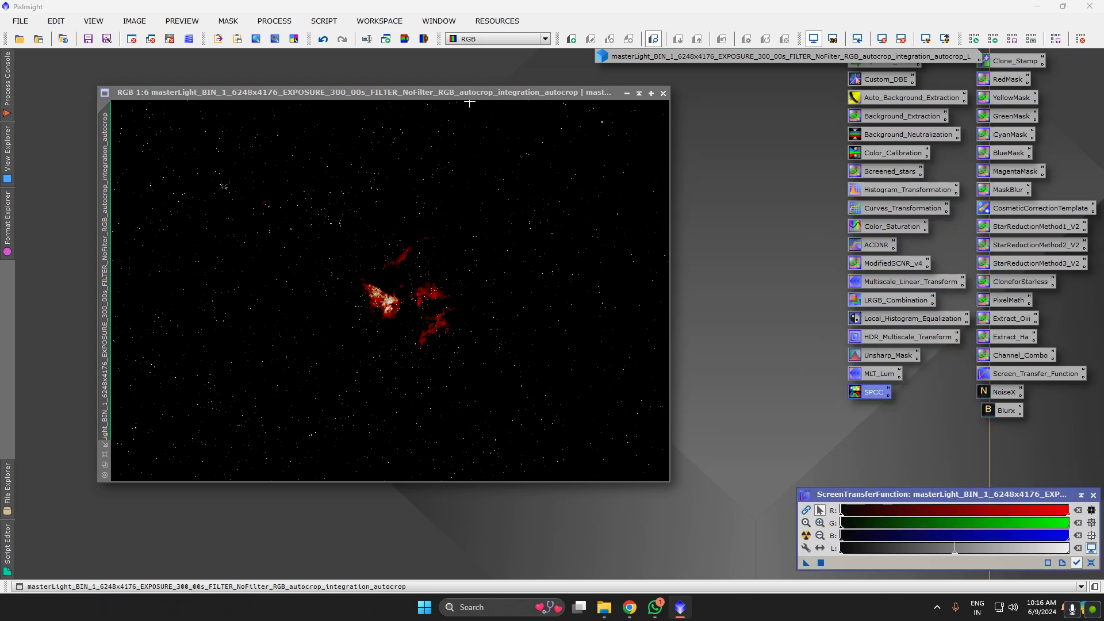
Enlarge the Carina Nebula image window and reset its screen stretch to the linear view
drag(465, 93, 408, 84)
click(166, 461)
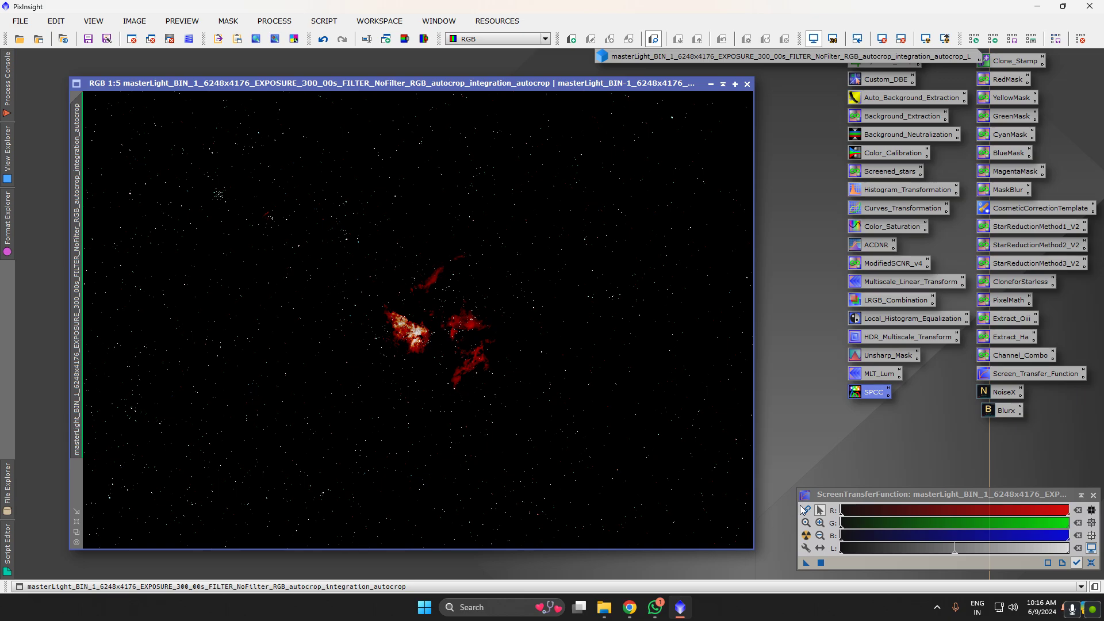
click(805, 510)
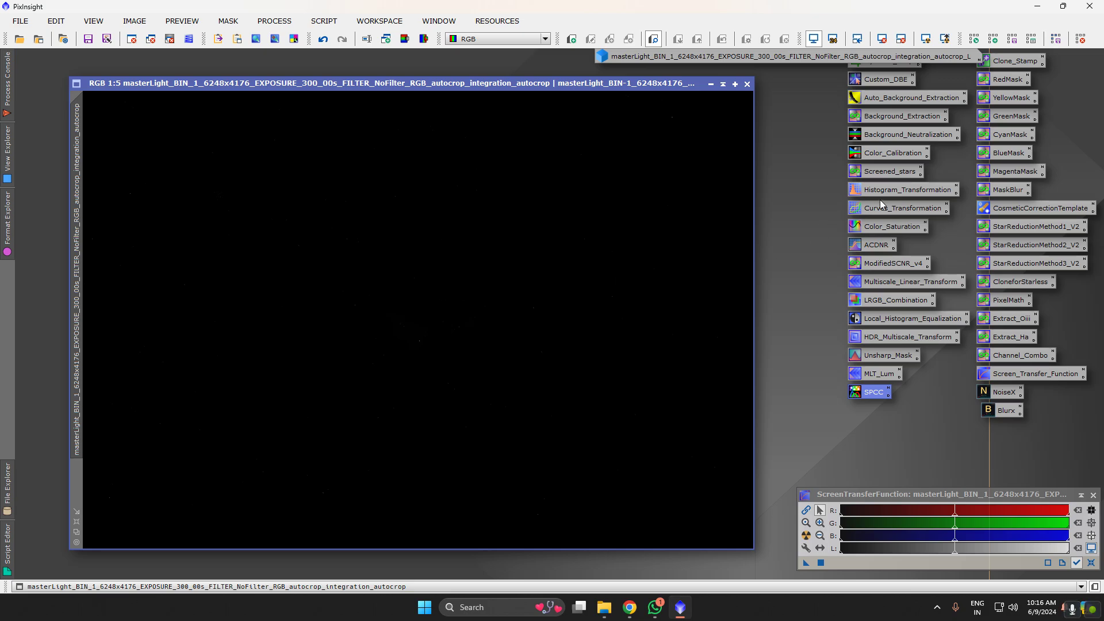
Open HistogramTransformation, select a master light view for the histogram, and start a real-time preview of the color image
double_click(897, 189)
click(874, 375)
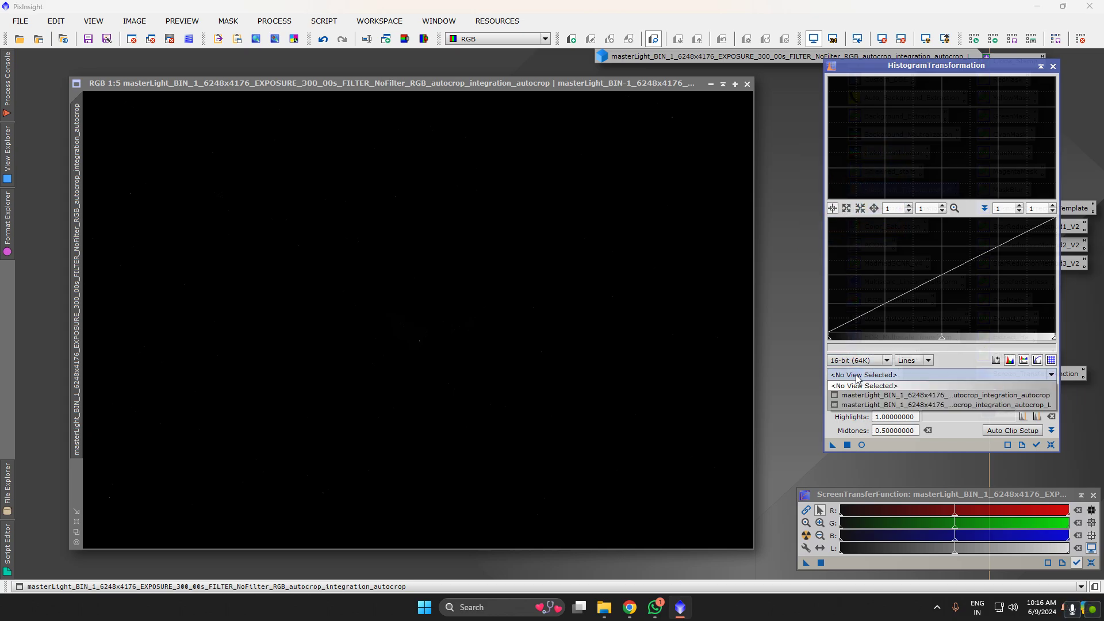
click(861, 397)
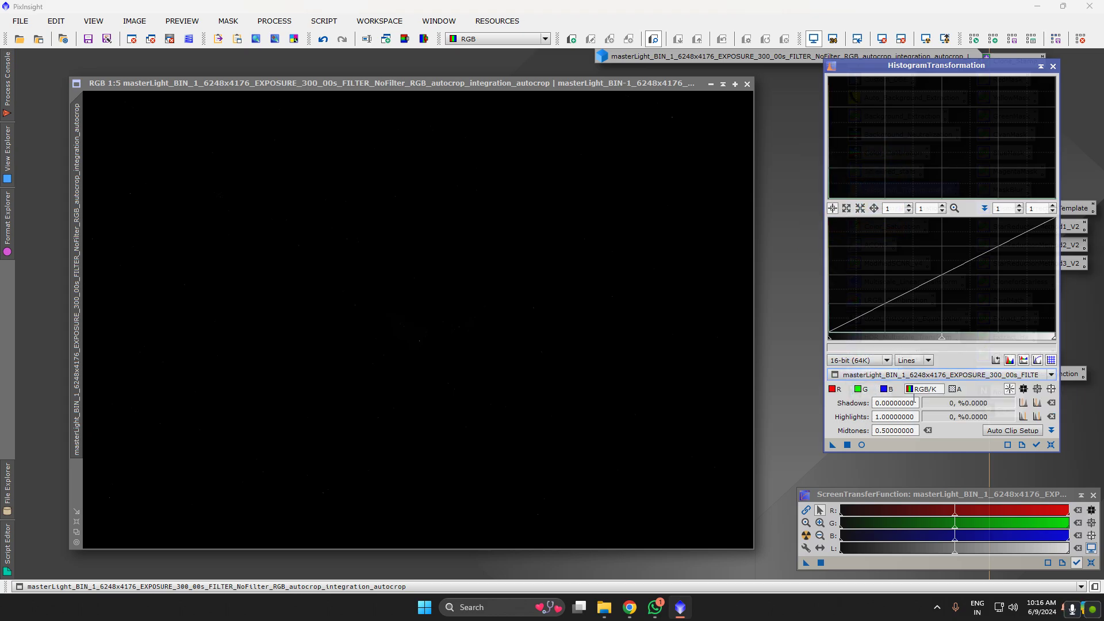
click(857, 375)
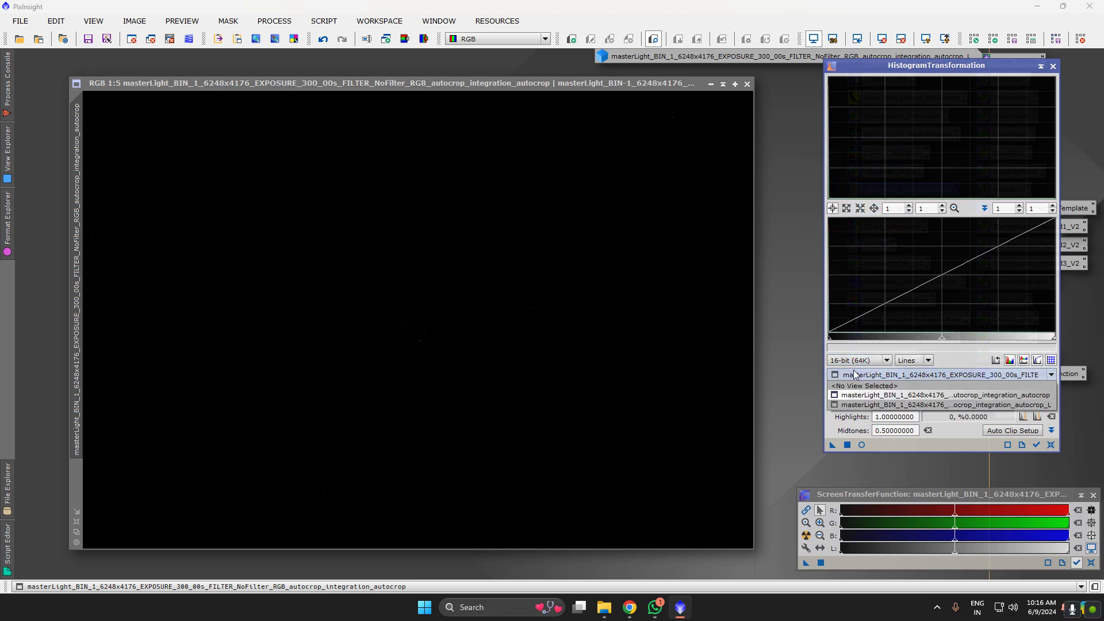
click(860, 405)
click(861, 445)
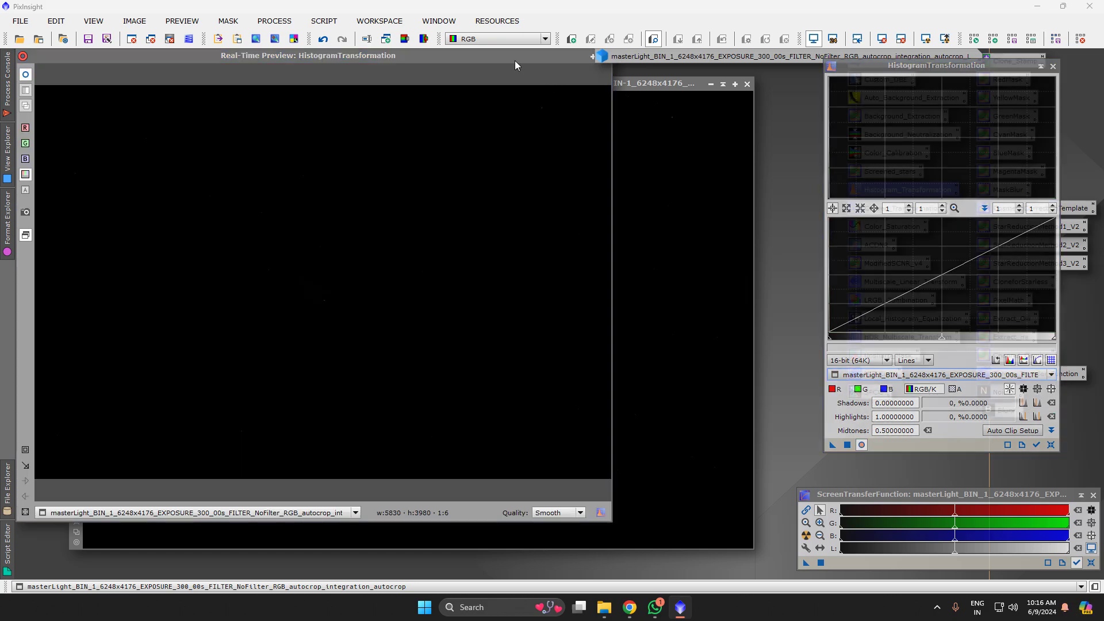
Stretch the Carina Nebula image by lowering the midtones to about 0.025, apply it, and reset the histogram settings
drag(515, 61, 634, 101)
drag(941, 345, 833, 344)
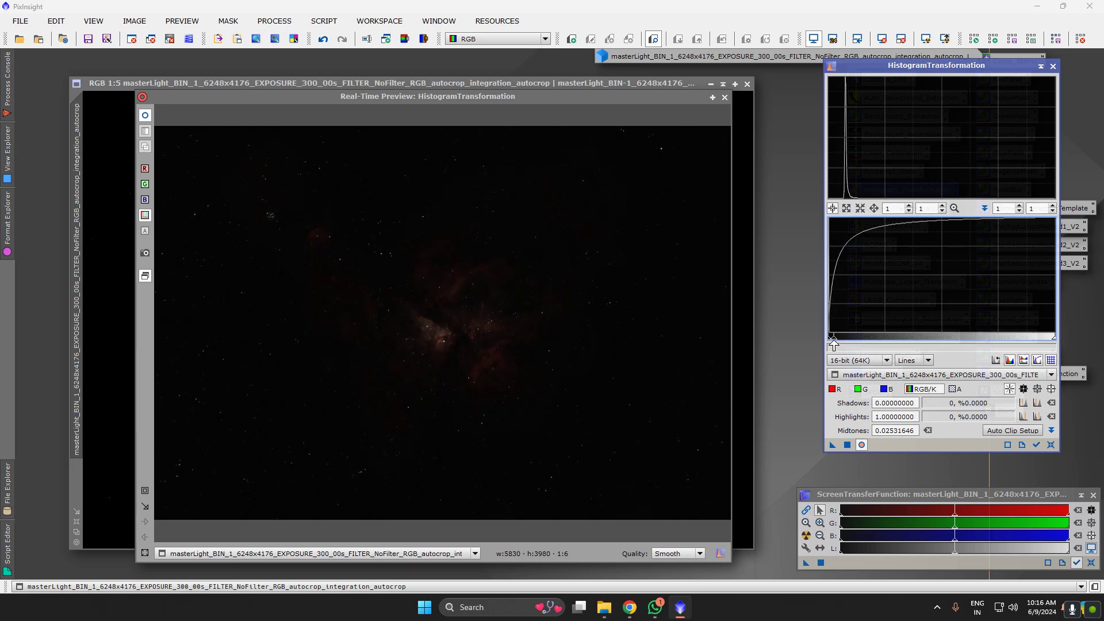
click(847, 445)
click(1051, 444)
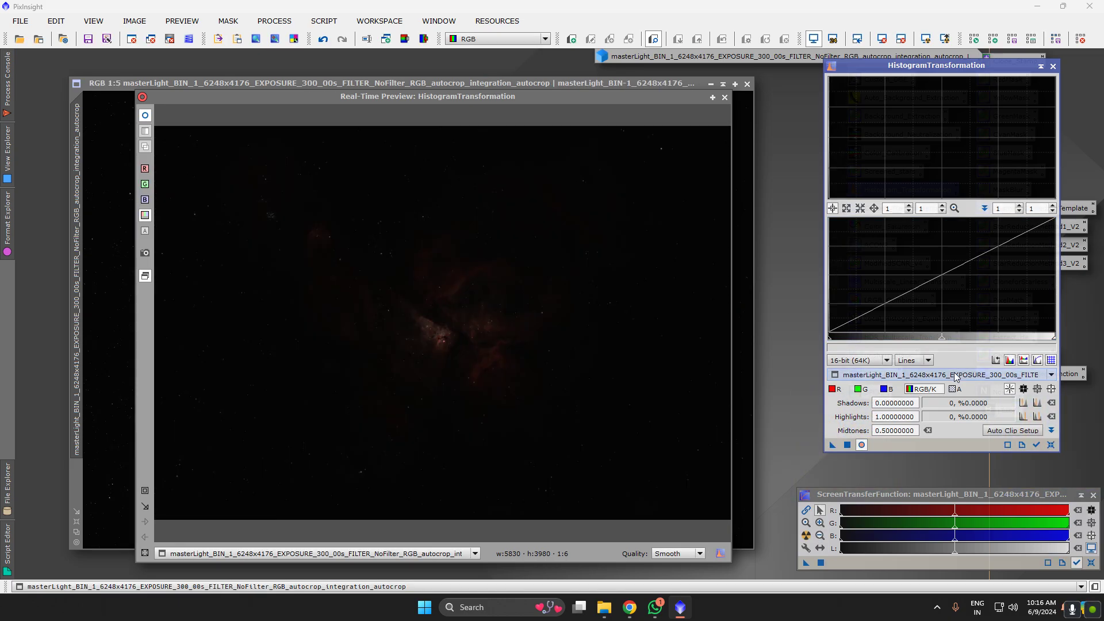
Stretch the Carina Nebula image with midtones lowered to about 0.030, apply it, and reset the histogram settings
drag(944, 345, 834, 344)
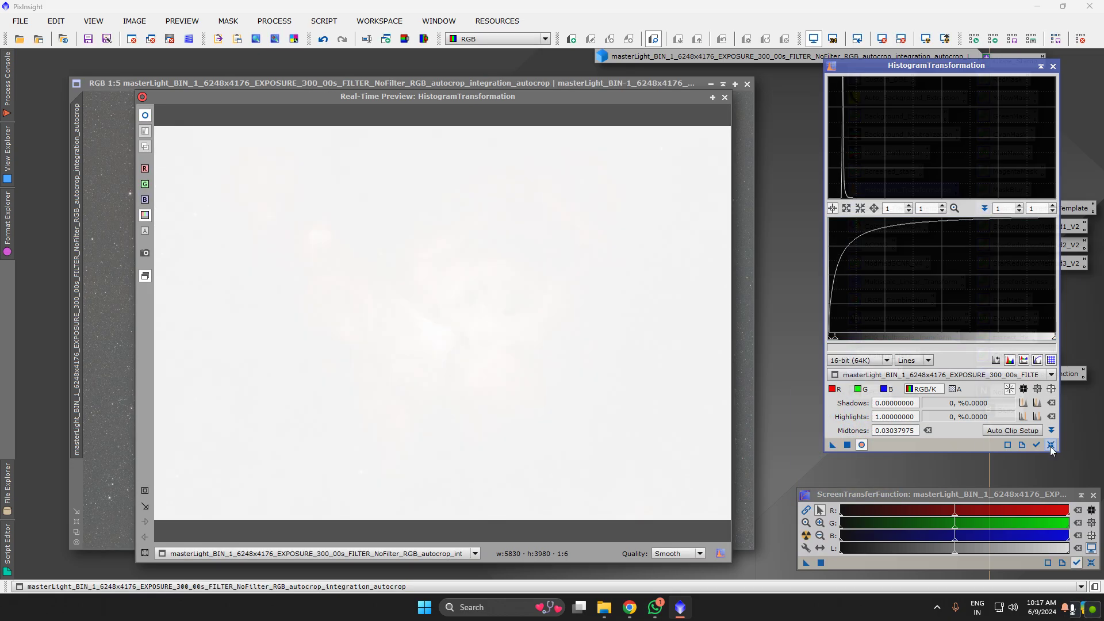
click(1050, 444)
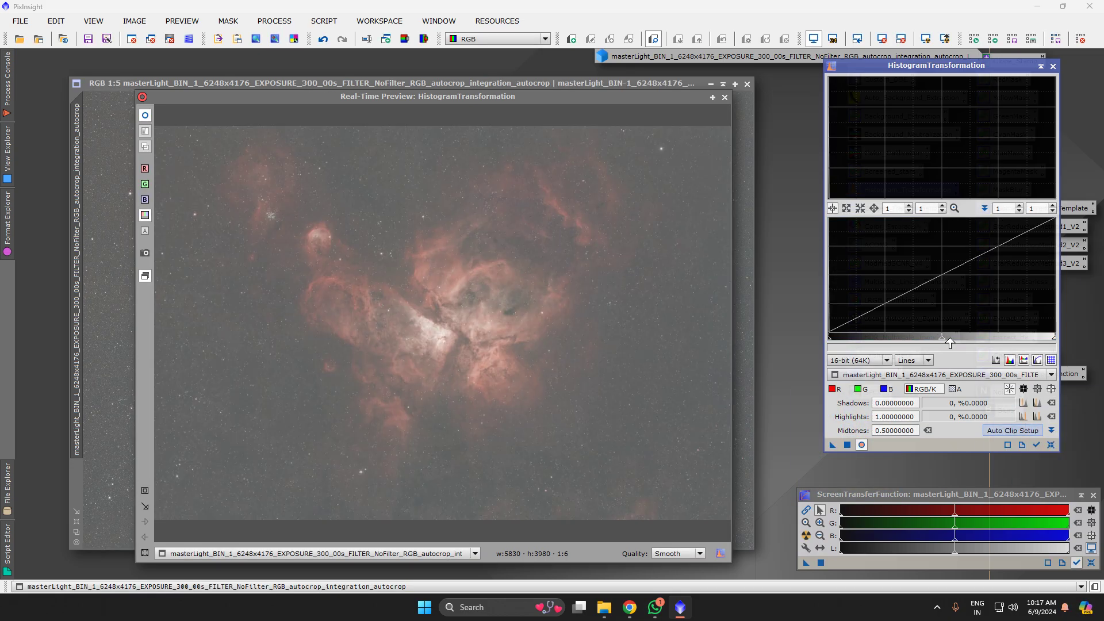
click(871, 374)
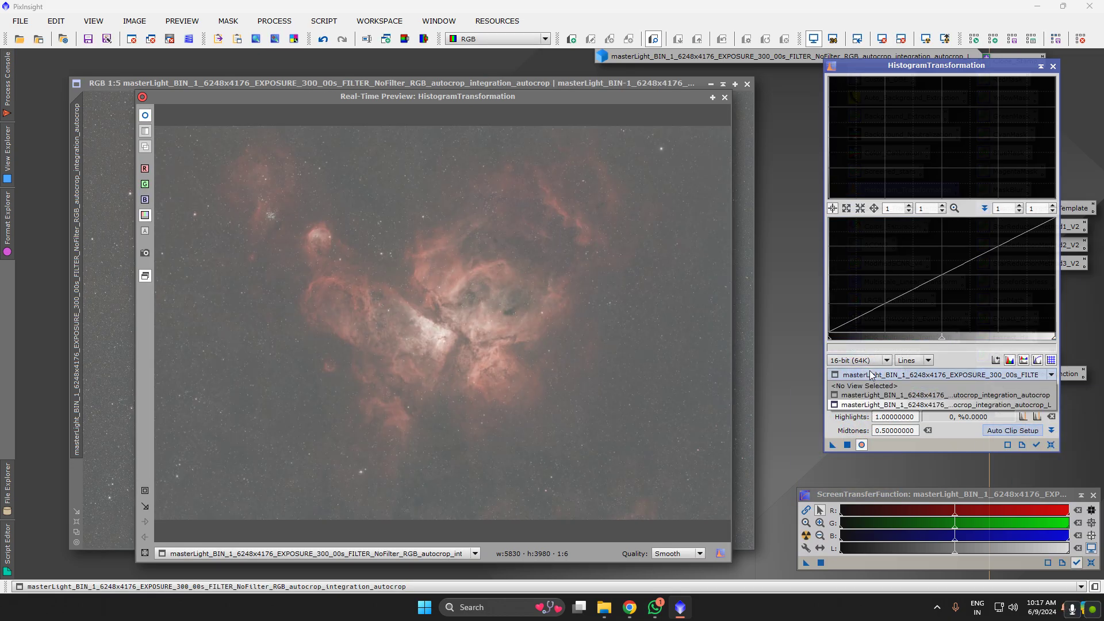
click(871, 405)
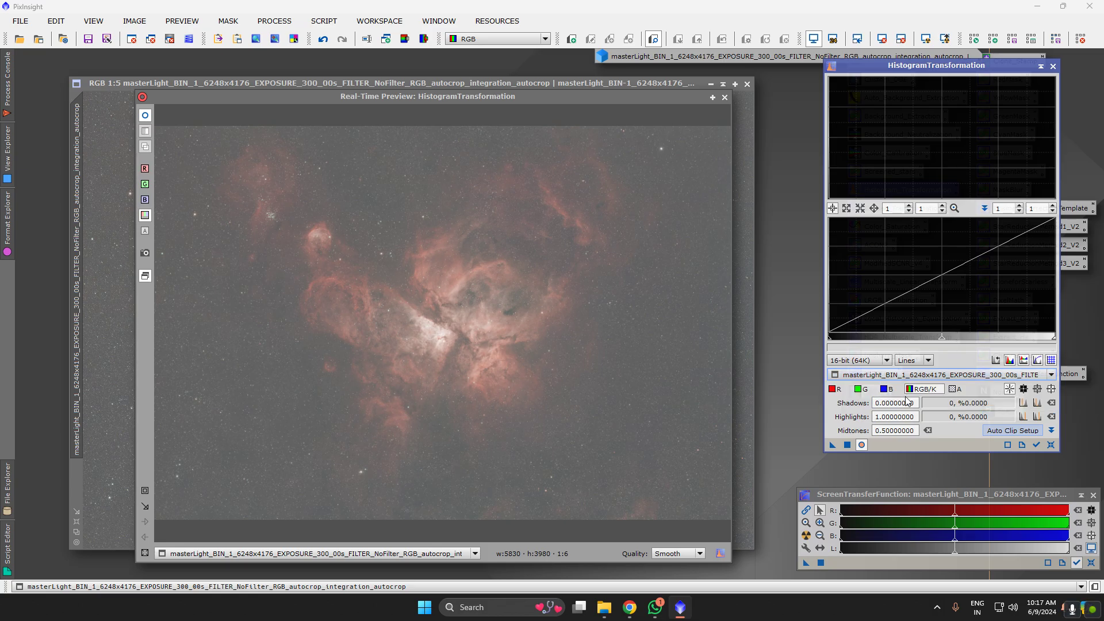
click(1050, 447)
Close the real-time preview and examine the stretched Carina Nebula image from its bright core outward
click(724, 97)
scroll(453, 319, up, 3)
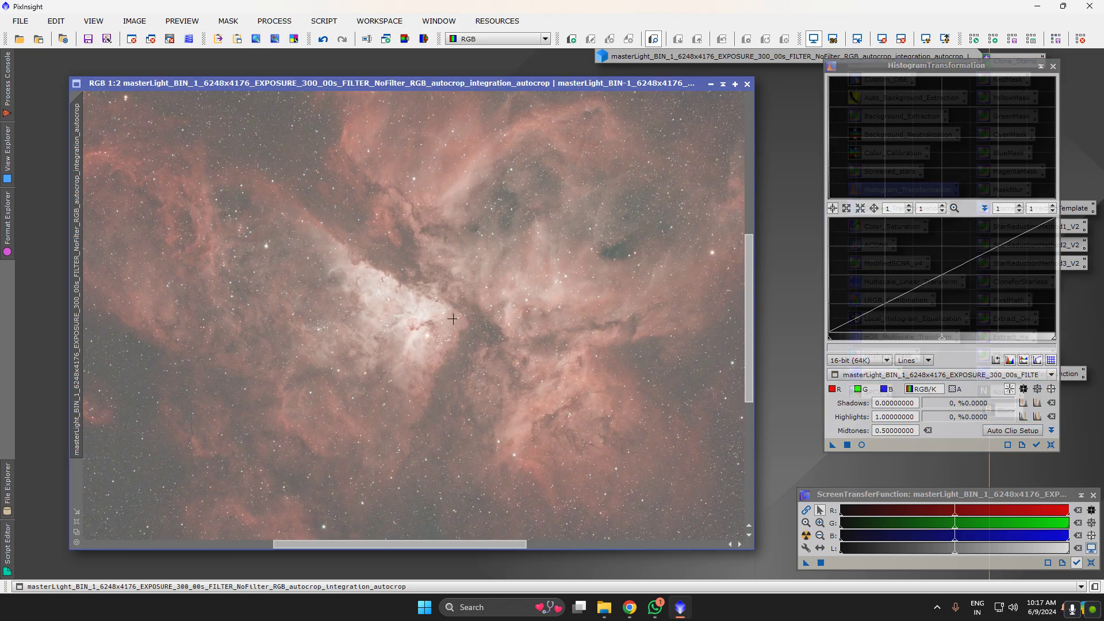
scroll(464, 313, up, 2)
scroll(464, 314, down, 5)
scroll(460, 314, up, 2)
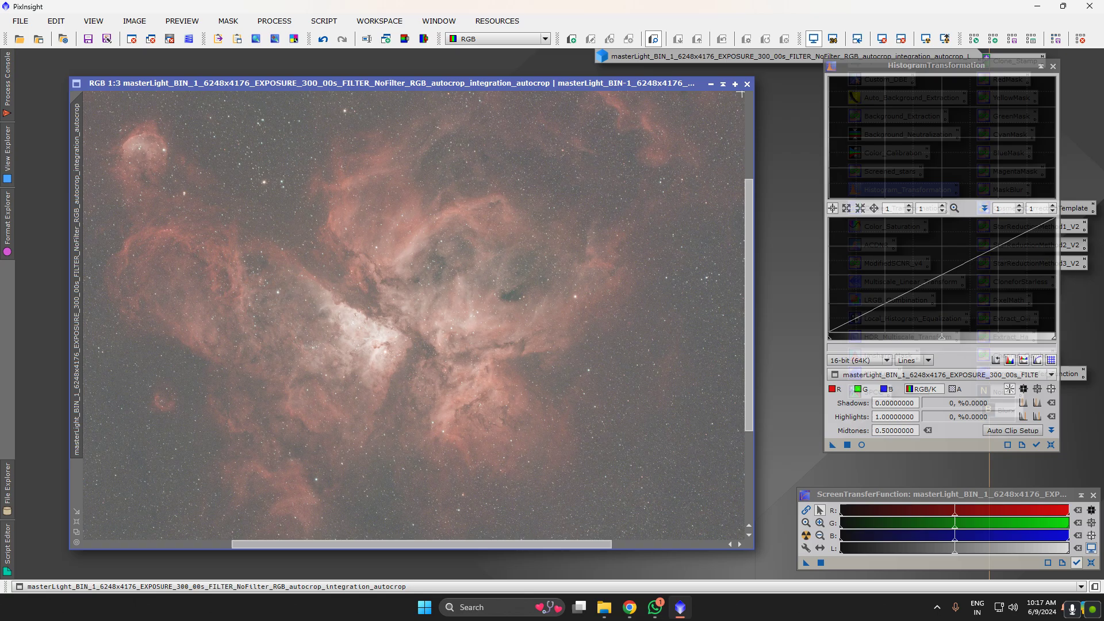
scroll(409, 316, down, 1)
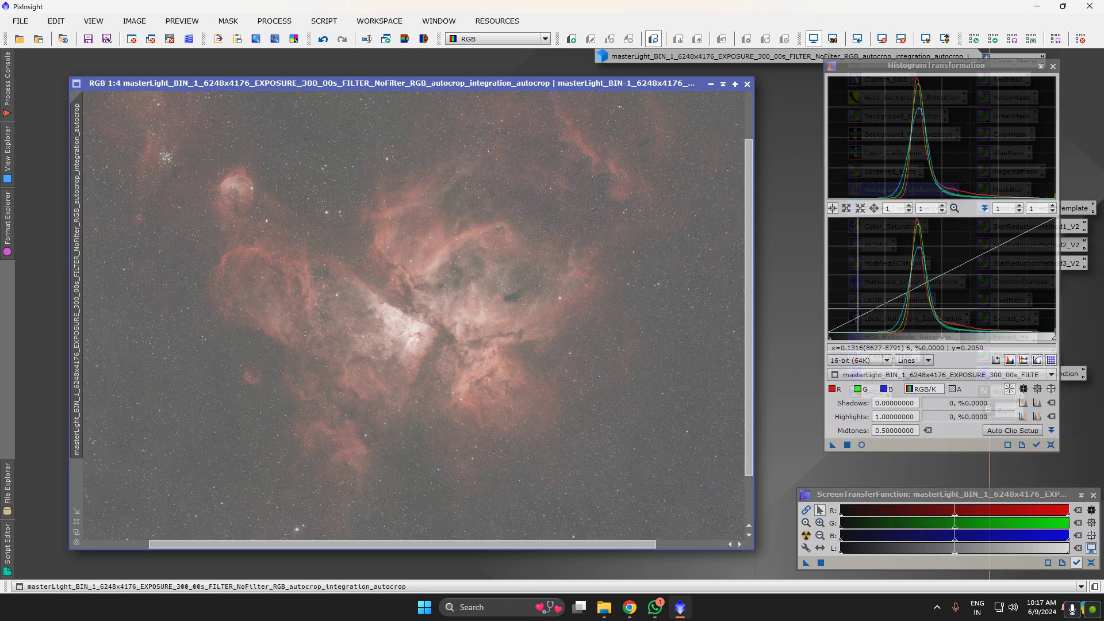
Clip the Carina Nebula image's shadows at about 0.23 with HistogramTransformation, apply it, and reset the settings with real-time preview running
drag(829, 337, 880, 339)
click(861, 444)
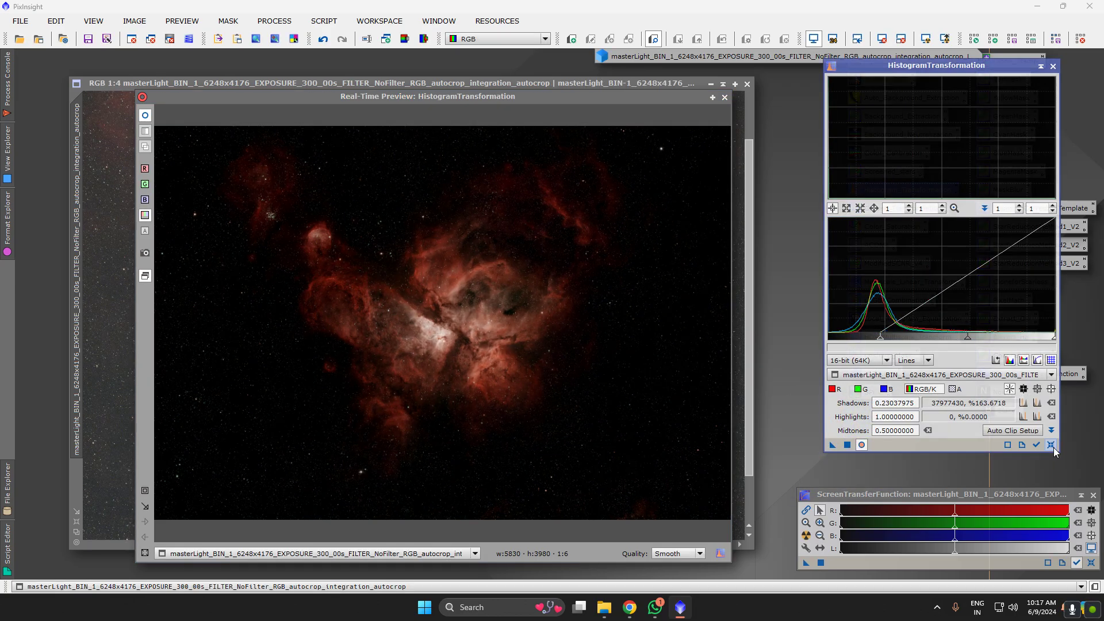
click(1051, 444)
Apply another histogram stretch with shadows at about 0.106 and midtones at about 0.391, and reset the settings
drag(829, 337, 844, 341)
mouse_move(948, 338)
mouse_down()
mouse_move(929, 344)
mouse_move(958, 348)
mouse_up()
drag(842, 338, 852, 342)
drag(963, 338, 932, 339)
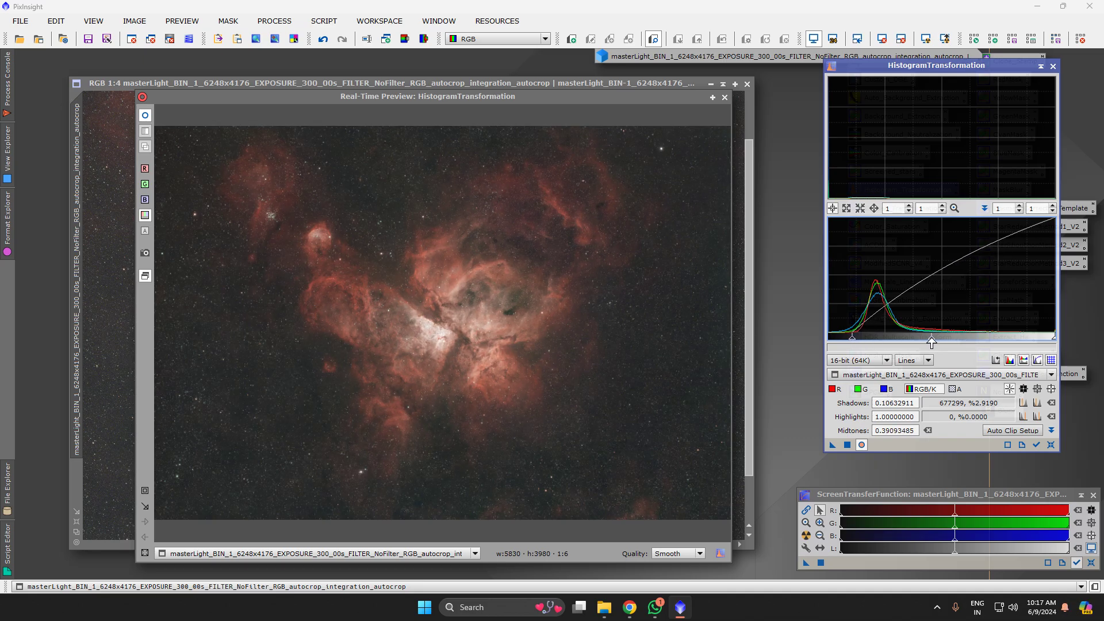
click(1051, 445)
Apply a further contrast adjustment to the Carina Nebula image with shadows at about 0.104 and midtones at about 0.41
drag(830, 338, 852, 340)
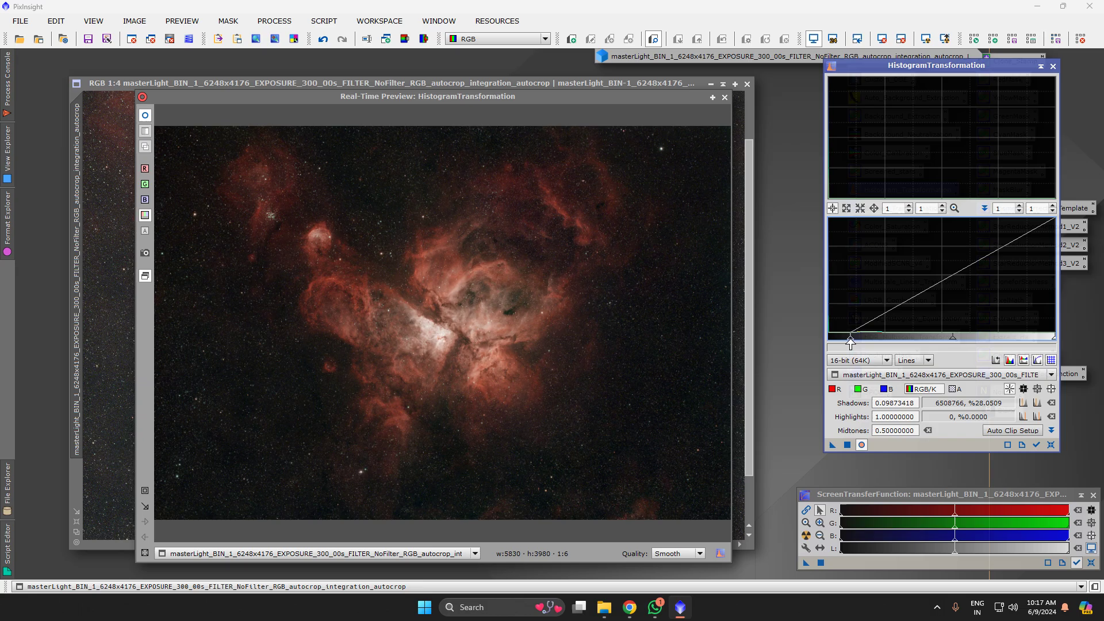
mouse_move(953, 338)
mouse_down()
mouse_move(922, 342)
mouse_move(949, 343)
mouse_move(935, 344)
mouse_up()
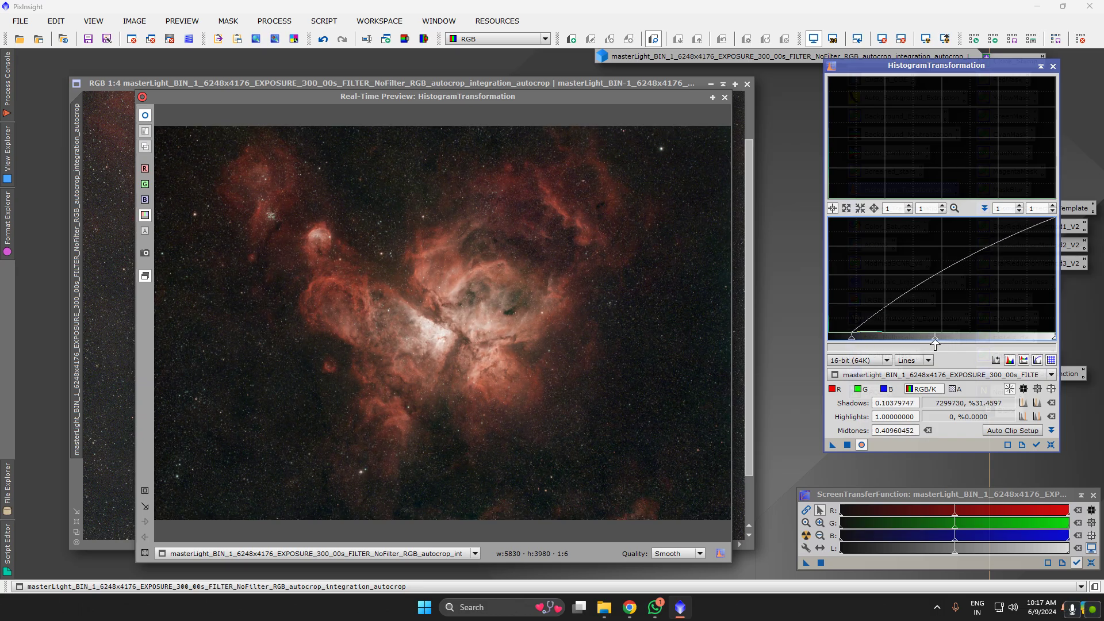
click(847, 446)
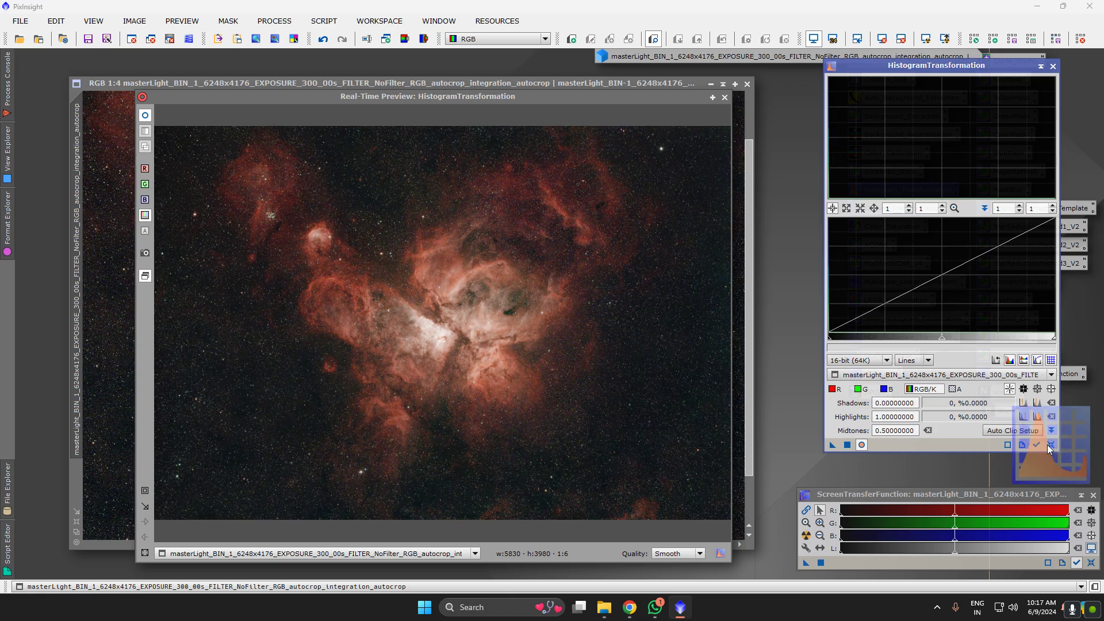
Close the real-time preview, inspect the Carina Nebula image up close, and close HistogramTransformation
click(725, 97)
scroll(426, 332, up, 4)
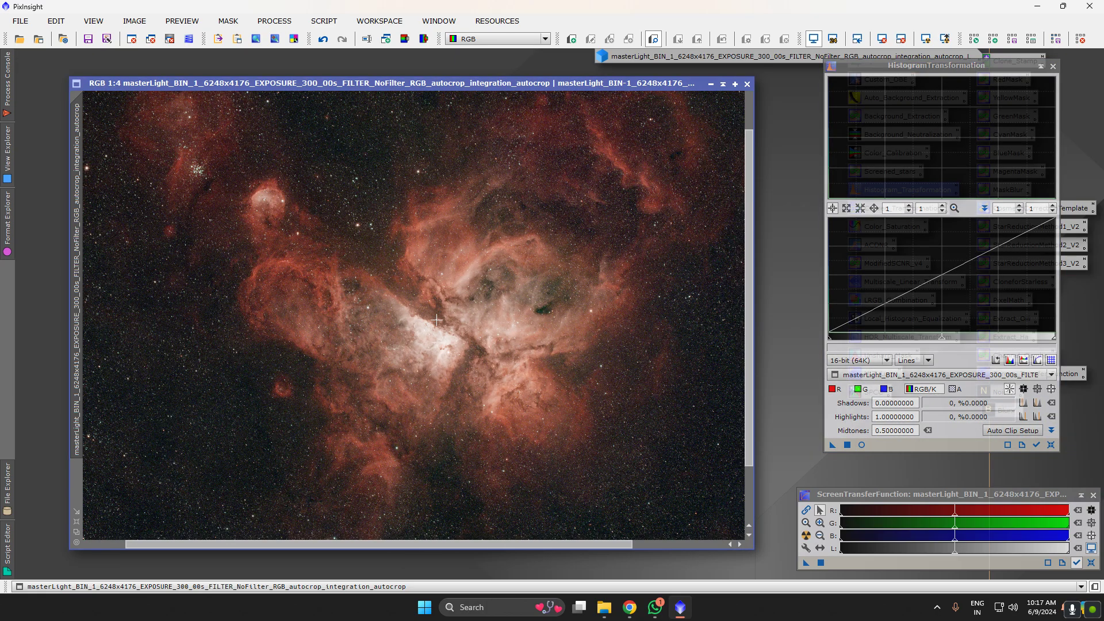
scroll(426, 323, down, 4)
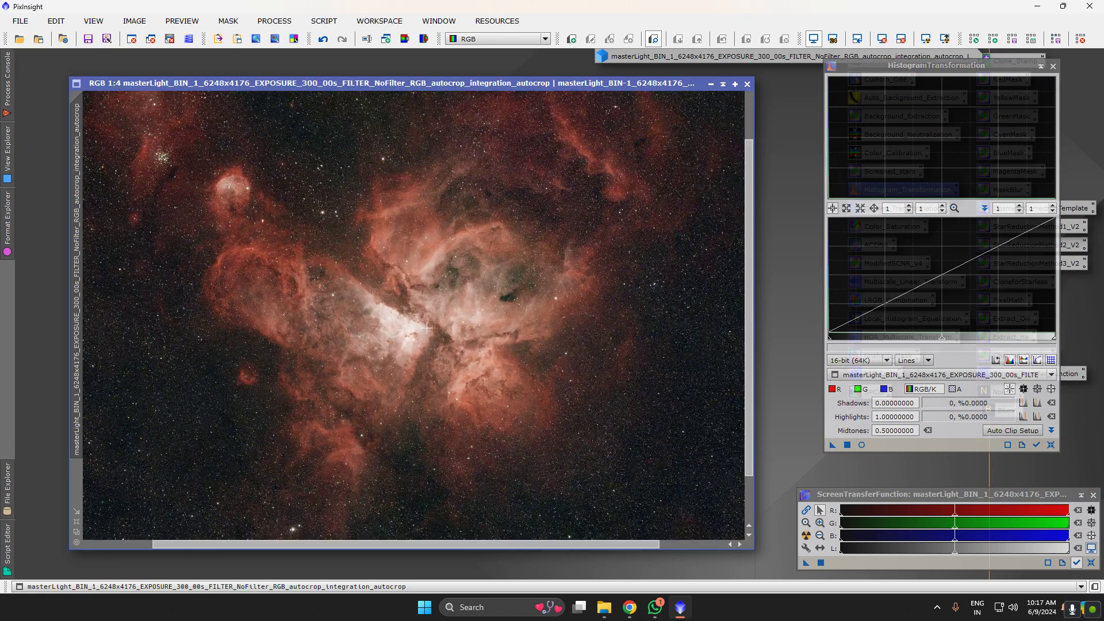
click(1053, 67)
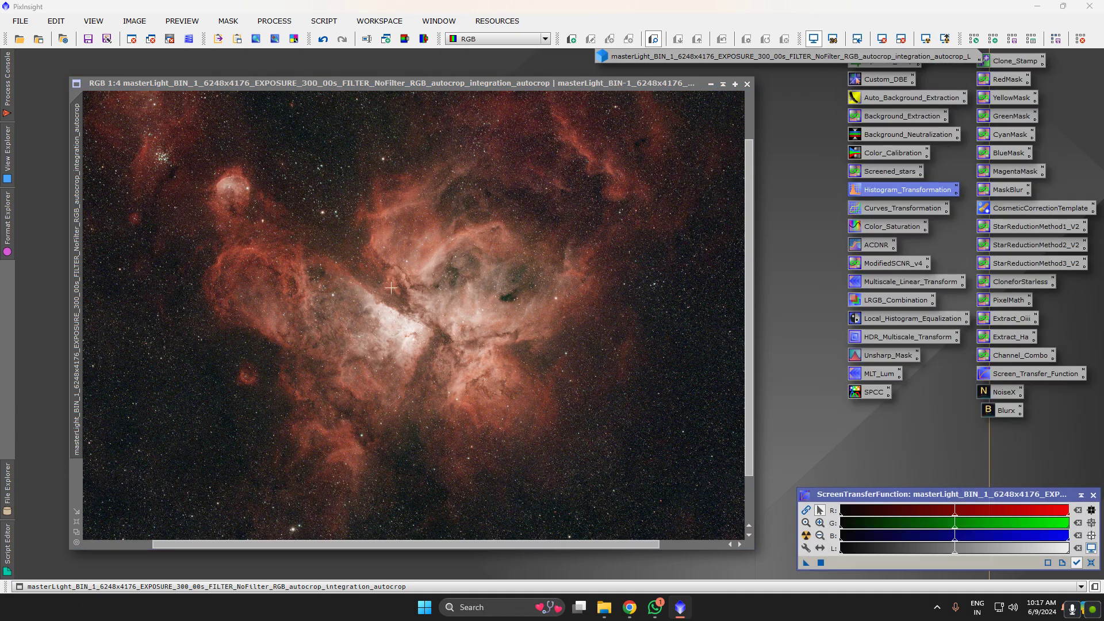
Fit the Carina Nebula window around the image, and iconize it in a free corner of the workspace
scroll(391, 288, down, 2)
click(722, 86)
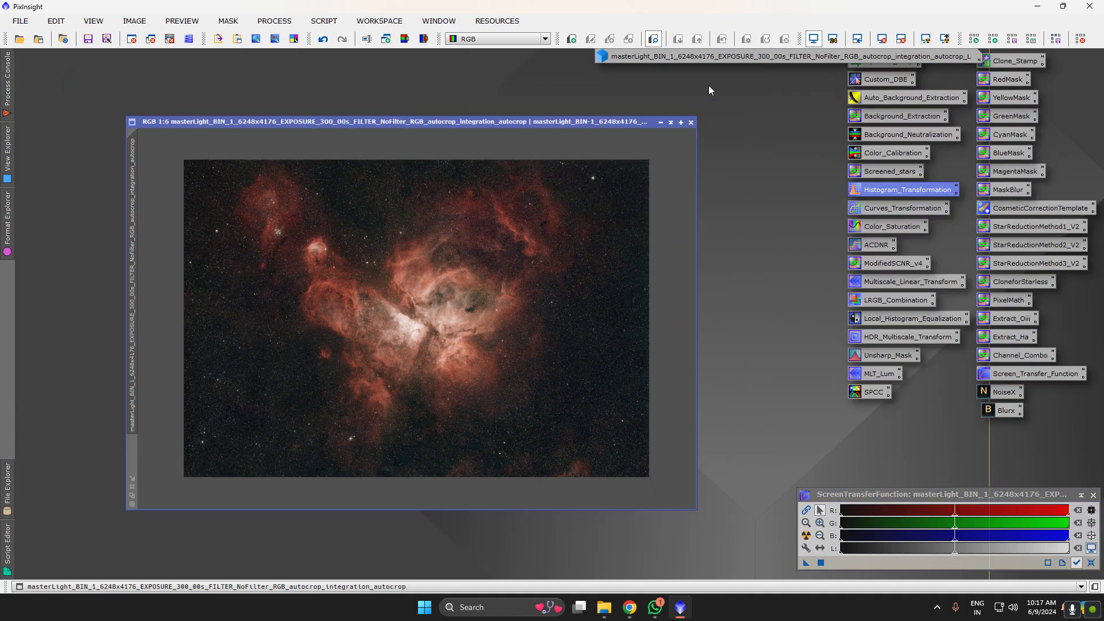
drag(513, 314, 117, 54)
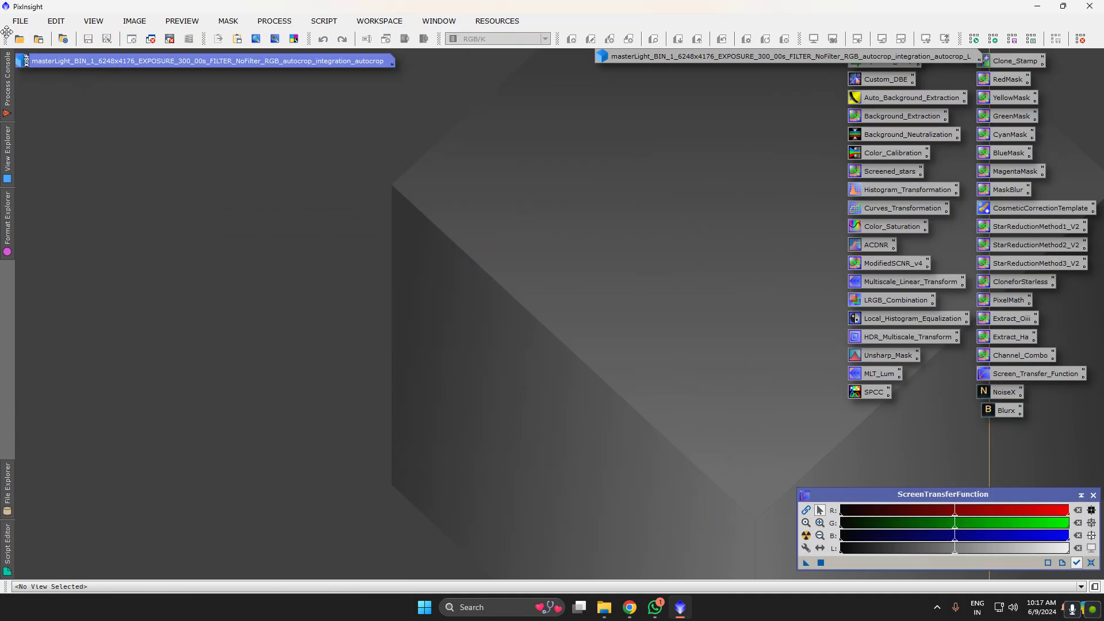
Open masterLight_BIN-1_3008x3008_EXPOSURE-300.00s_FILTER-NoFilter_RGB_autocrop from the M33 master folder under Redcat, 19-11-2023, WBPP
click(20, 21)
click(35, 39)
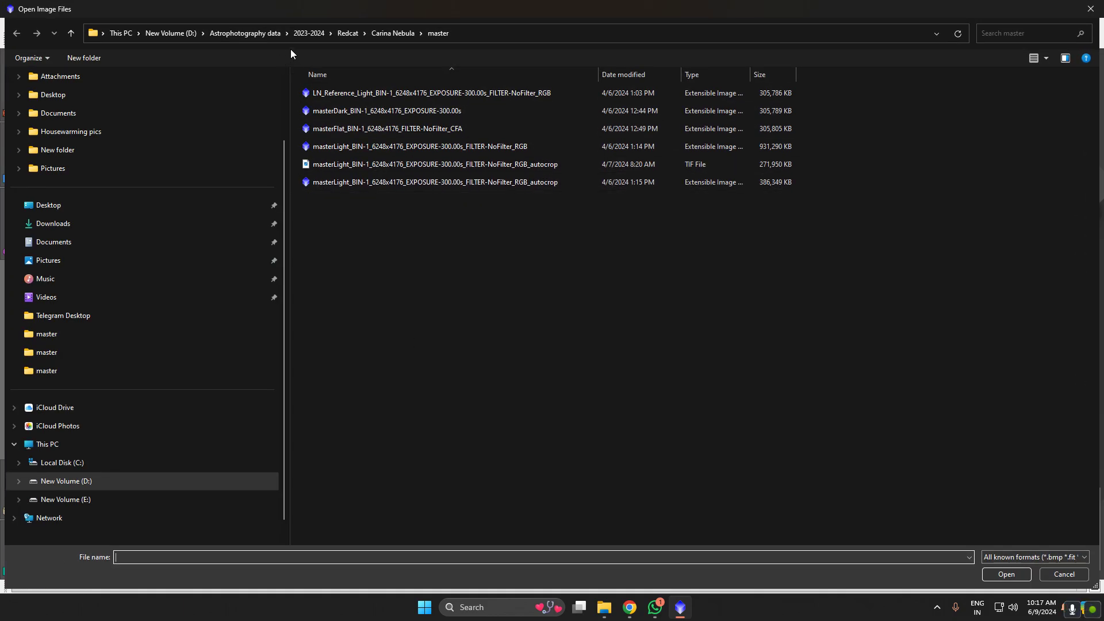
click(310, 33)
double_click(328, 145)
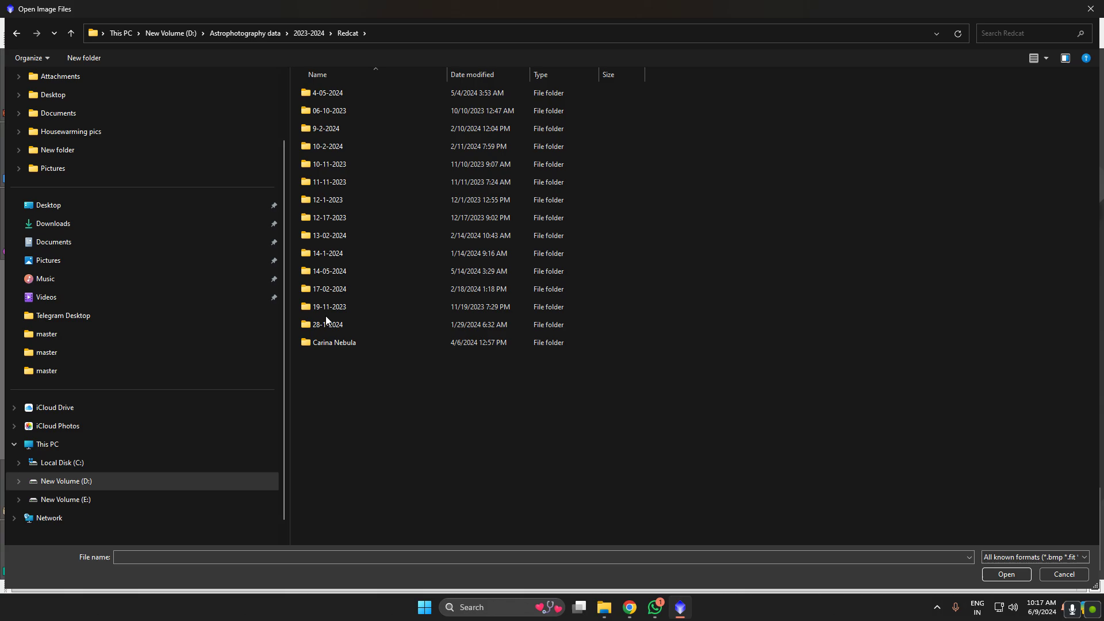
double_click(329, 307)
double_click(320, 146)
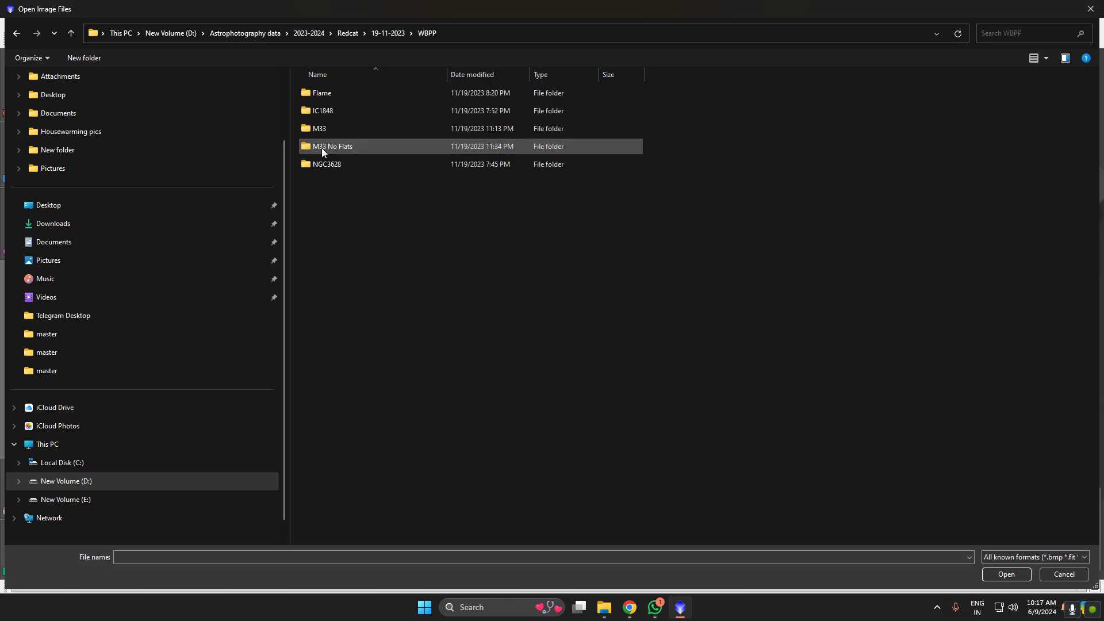
double_click(334, 131)
double_click(350, 147)
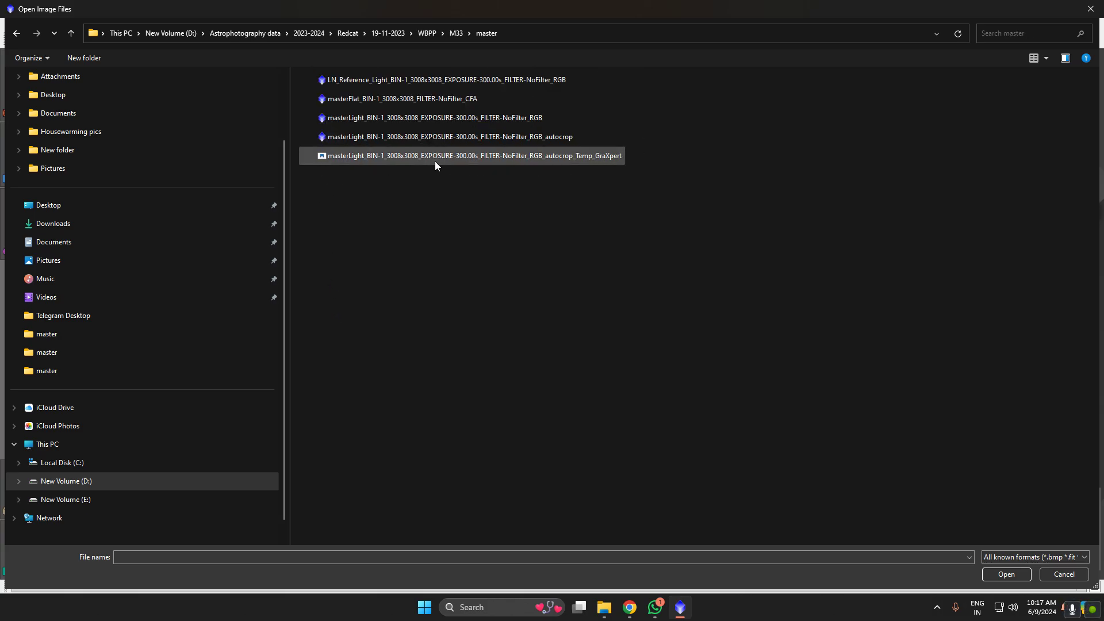
click(442, 139)
click(1010, 573)
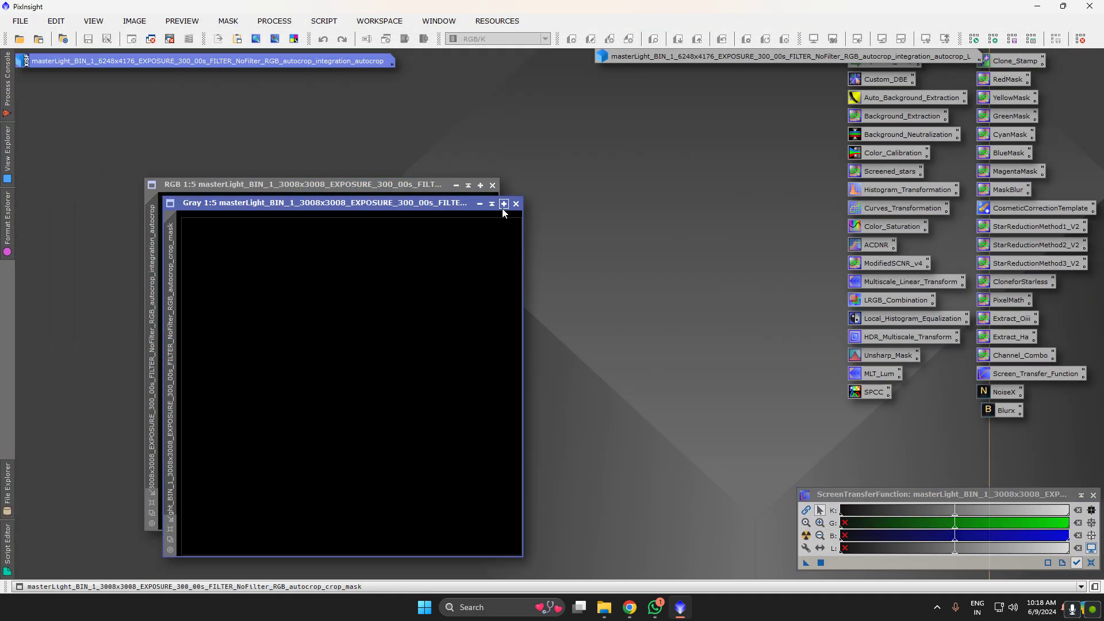
Close the crop mask, reposition the M33 image window in the workspace, and auto-stretch its screen display
click(305, 473)
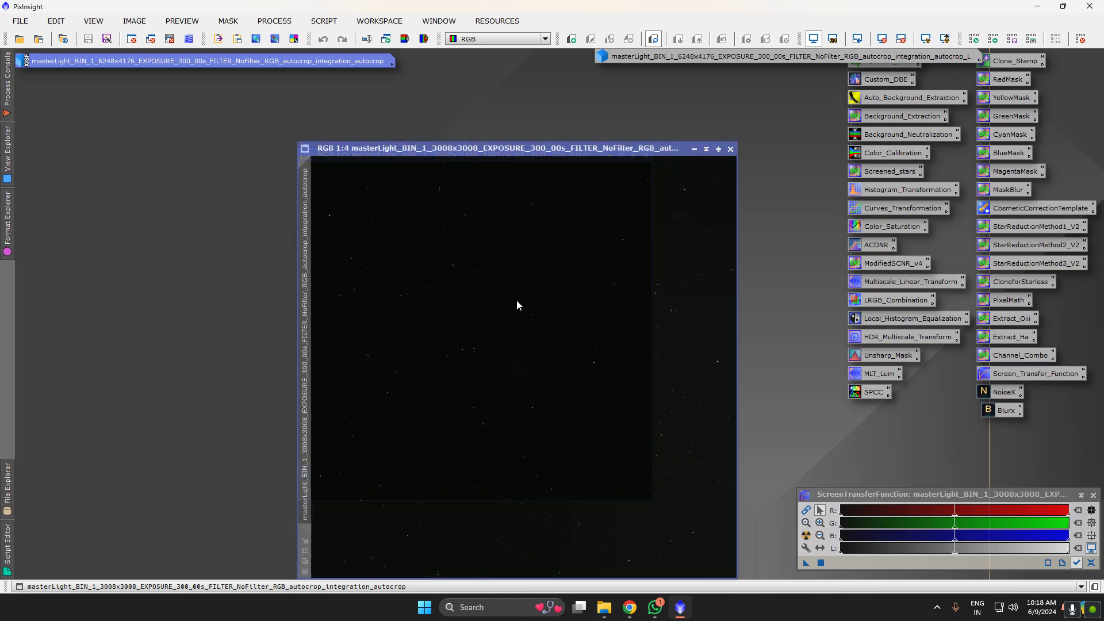
drag(534, 156, 501, 118)
click(806, 536)
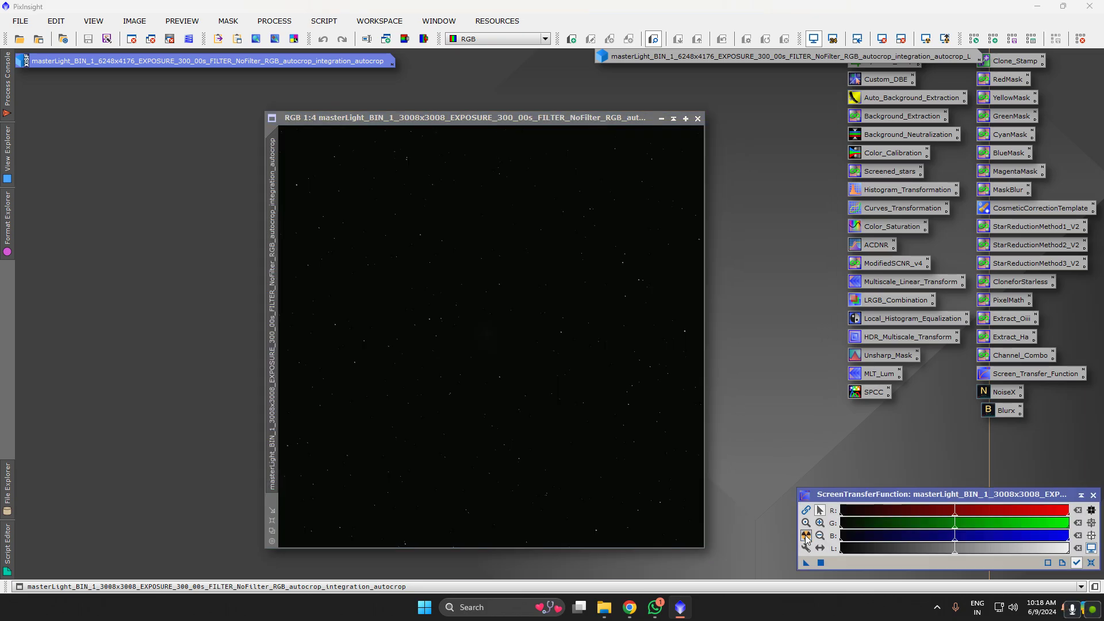
scroll(460, 339, up, 3)
scroll(460, 338, down, 4)
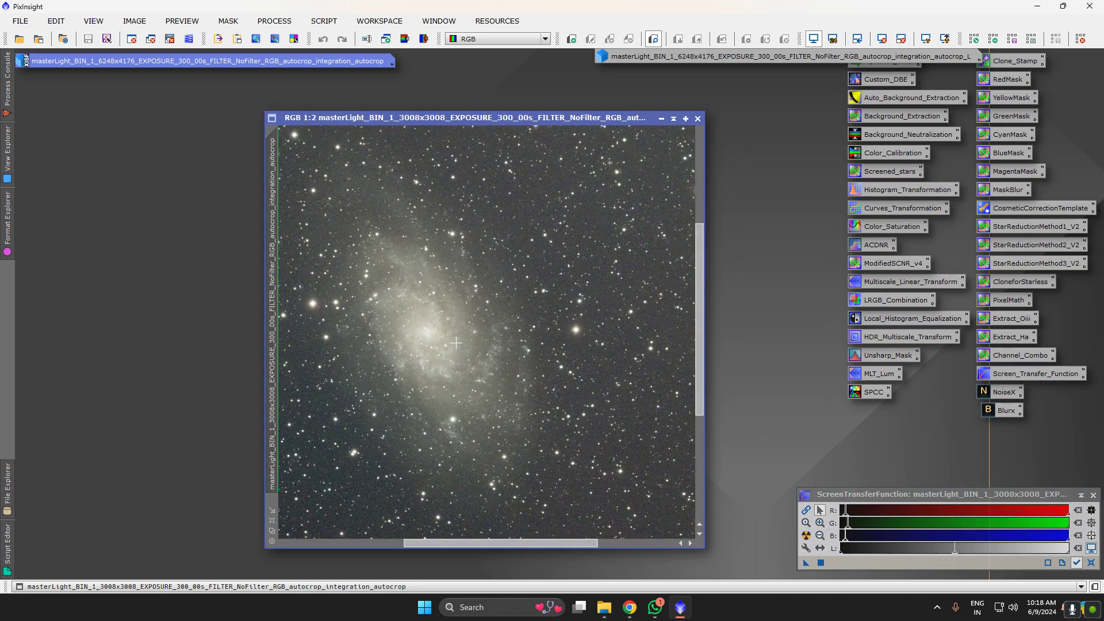
Run the GraXpert script on the M33 image and refresh its automatic screen stretch
click(324, 21)
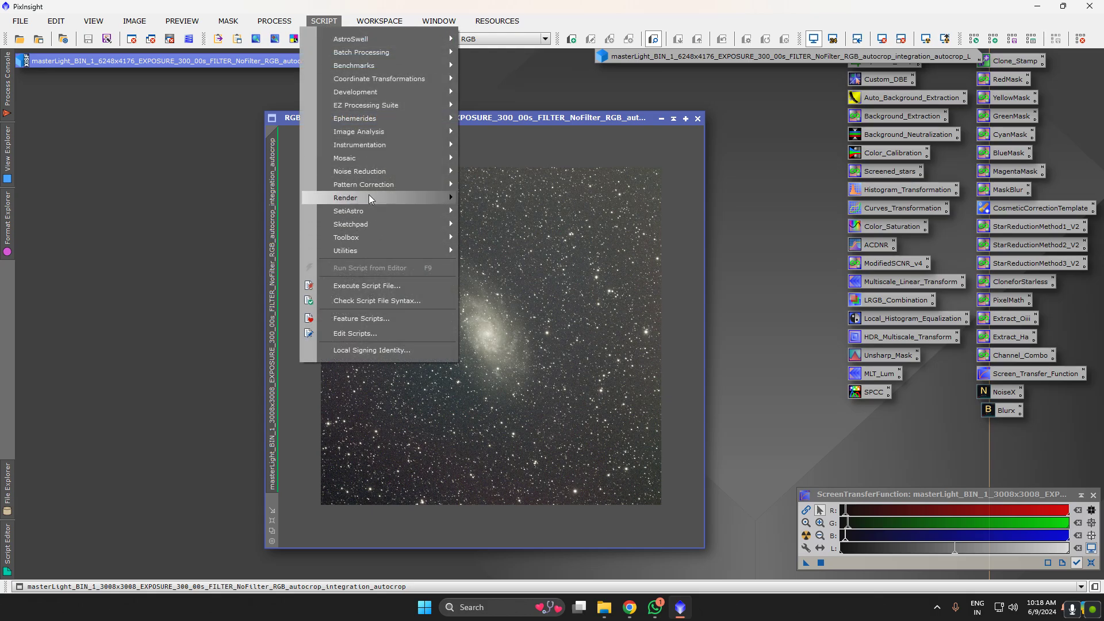
mouse_move(395, 242)
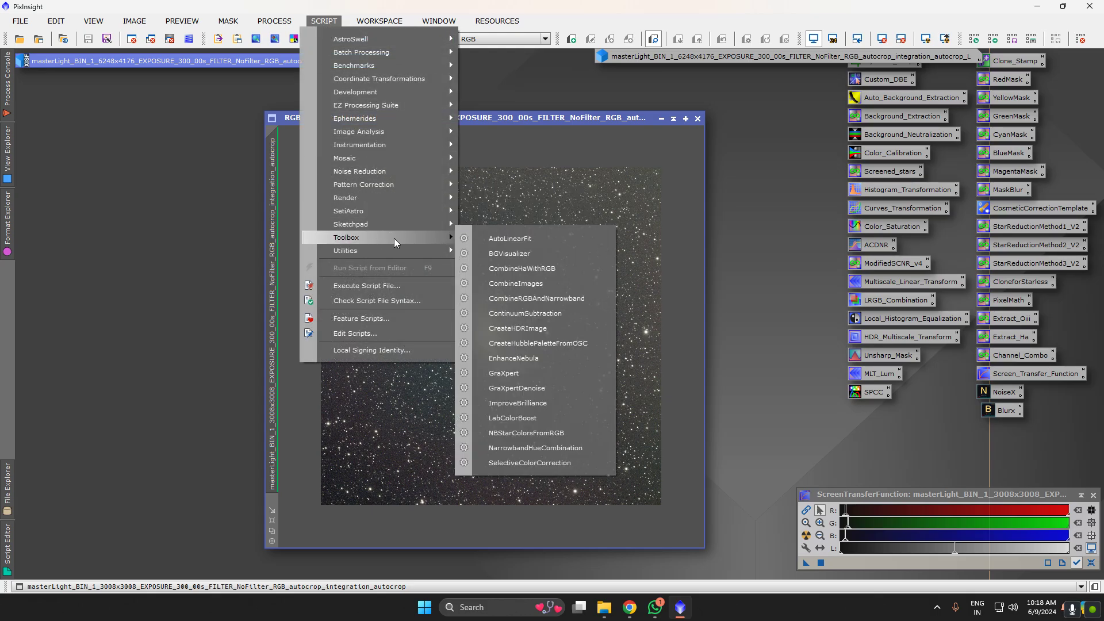
click(504, 372)
click(450, 356)
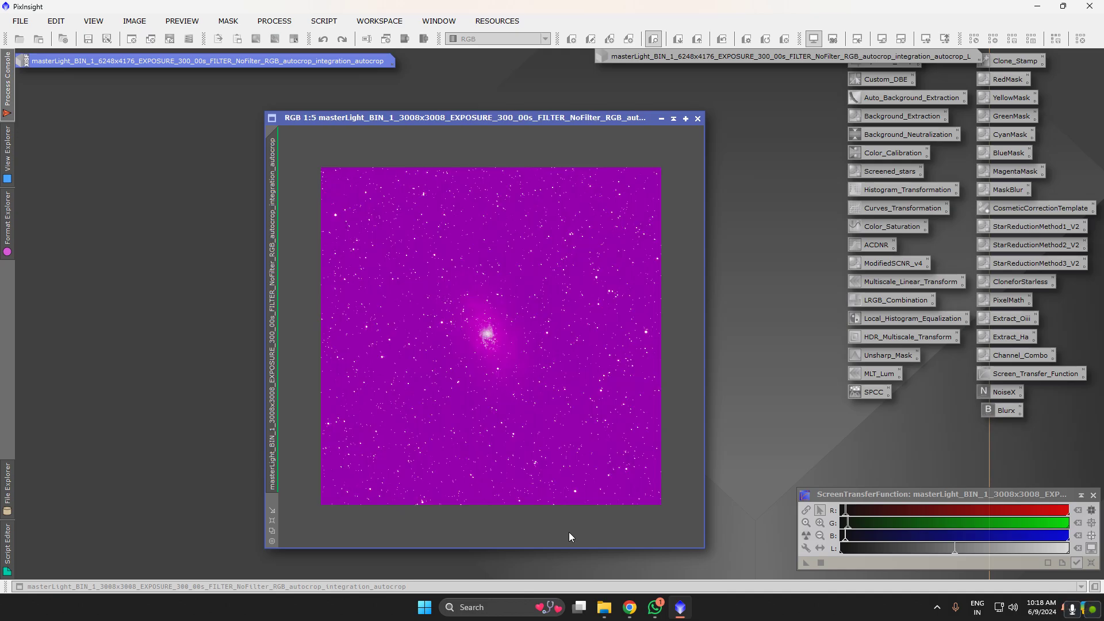
View the whole background-corrected M33 image and close it without saving
scroll(509, 467, down, 1)
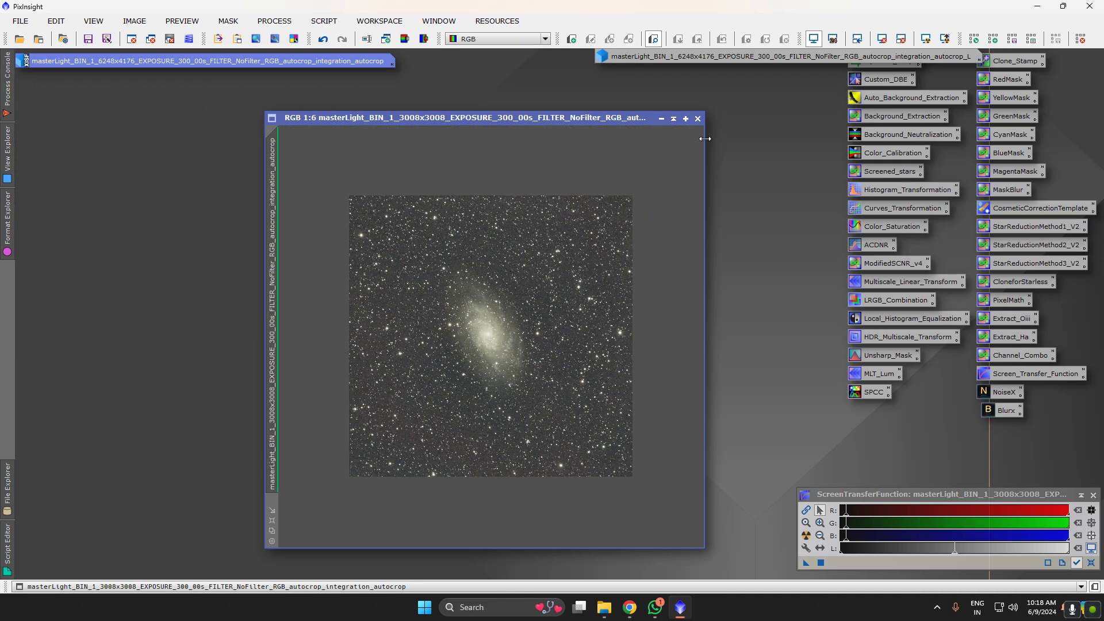
click(698, 118)
click(573, 330)
Open masterLight_BIN-1_6248x4176_EXPOSURE-300.00s_FILTER-NoFilter_RGB_autocrop from the IC4604 master folder under Redcat, 17-02-2024, Wbbp
click(20, 21)
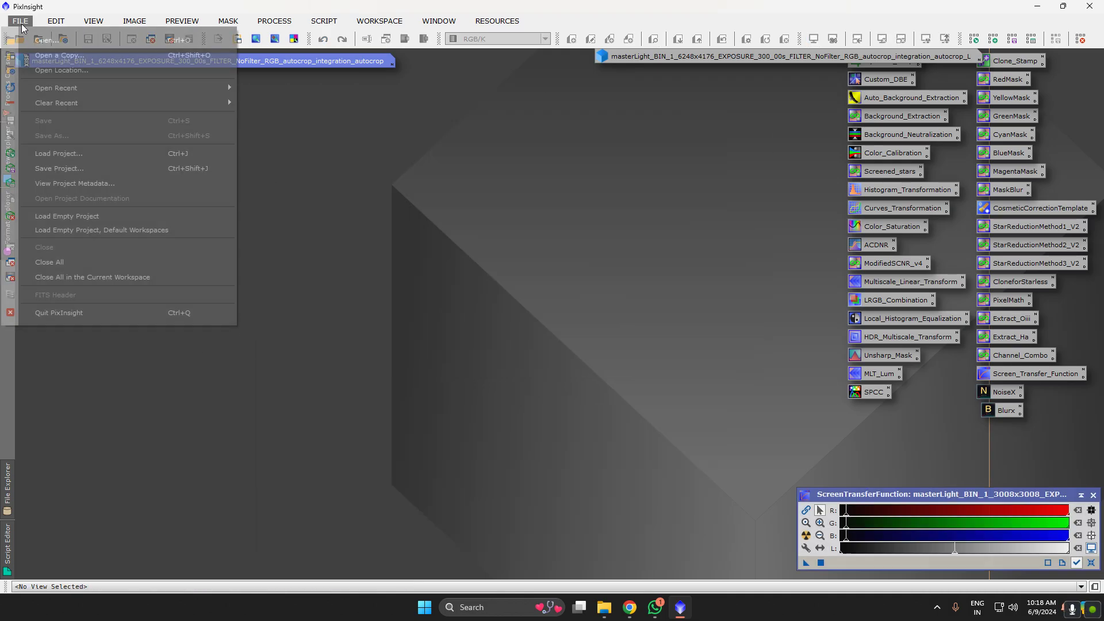
click(34, 33)
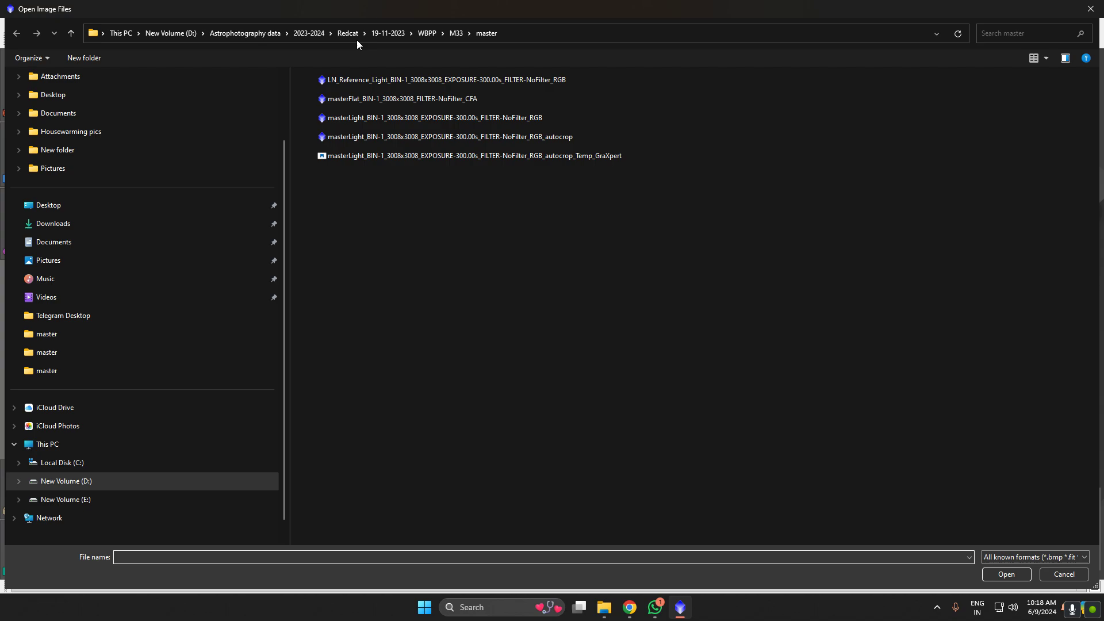
click(387, 31)
double_click(339, 145)
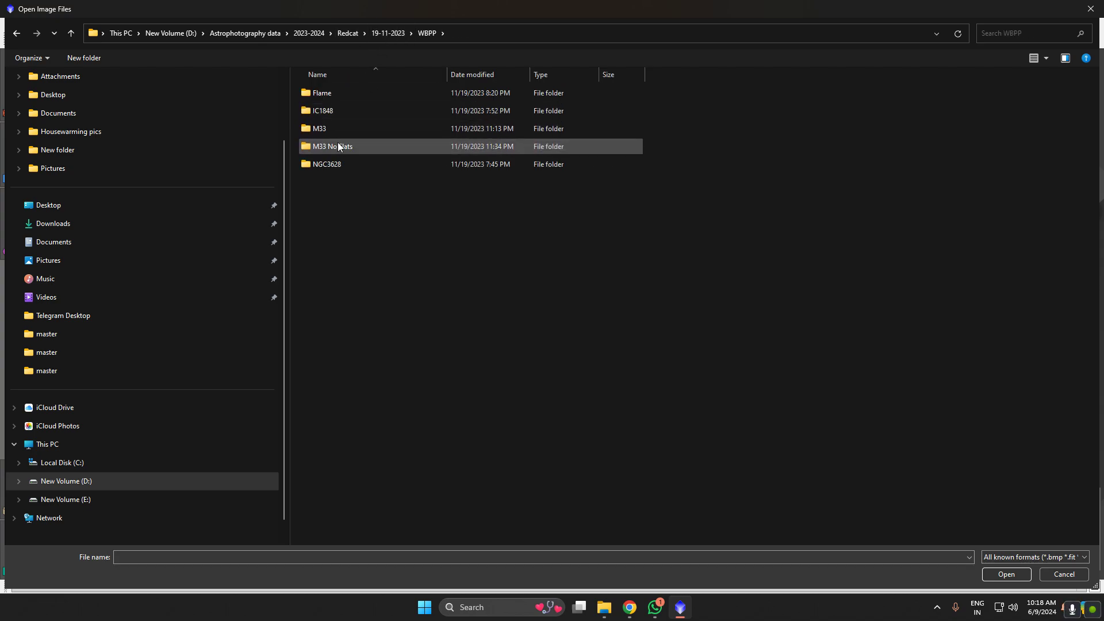
click(348, 33)
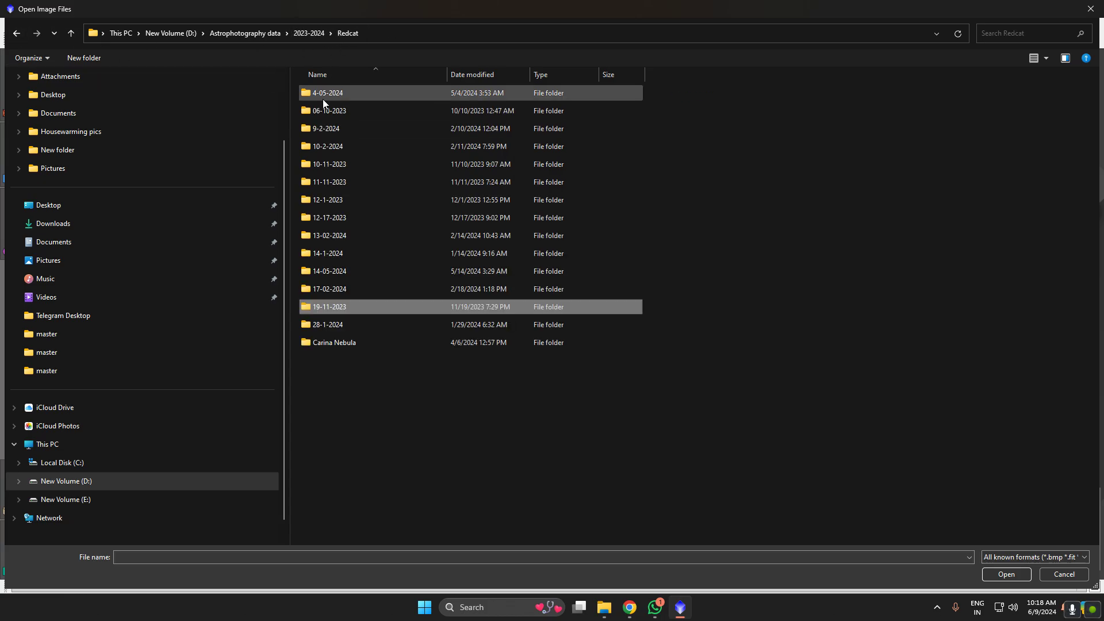
double_click(327, 290)
double_click(328, 128)
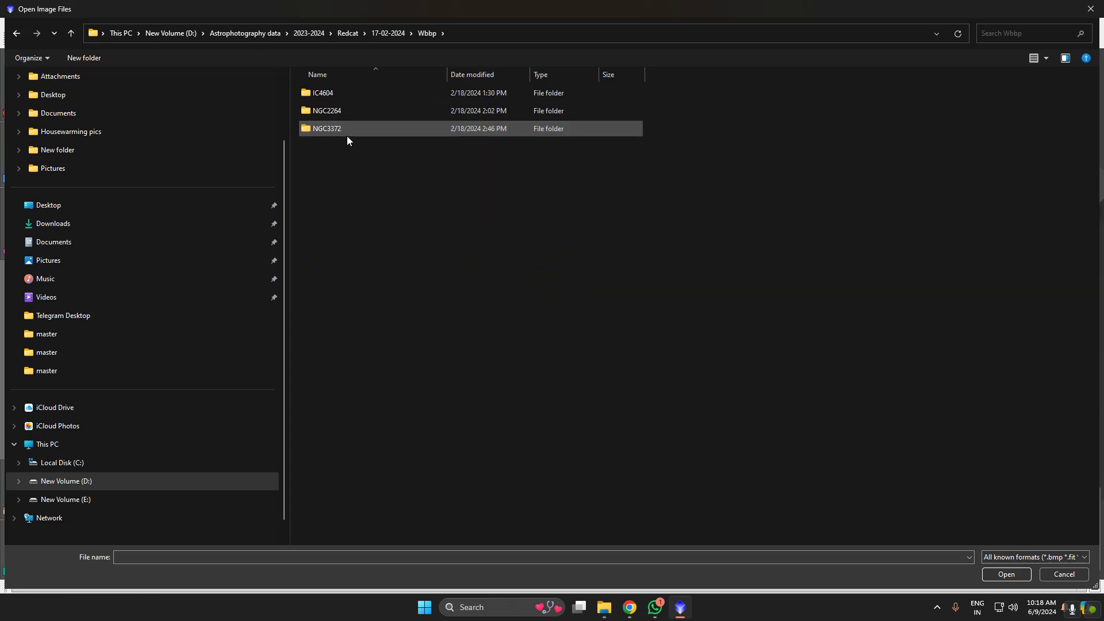
double_click(325, 95)
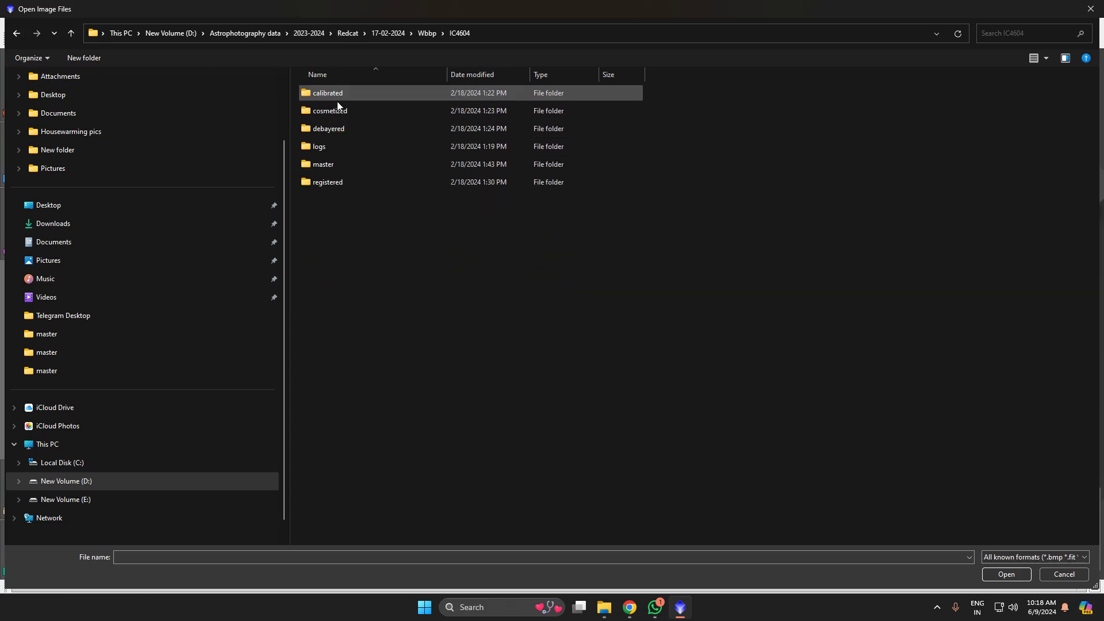
double_click(355, 164)
click(375, 164)
click(1007, 575)
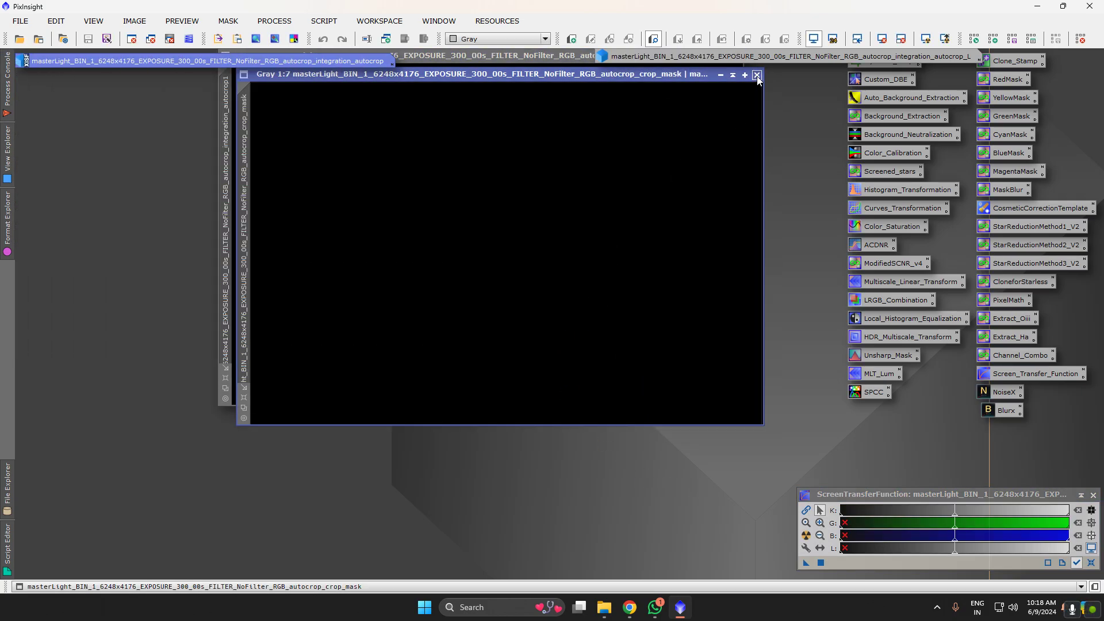
Close the crop mask, auto-stretch the IC4604 image to view it, and close the image
click(756, 75)
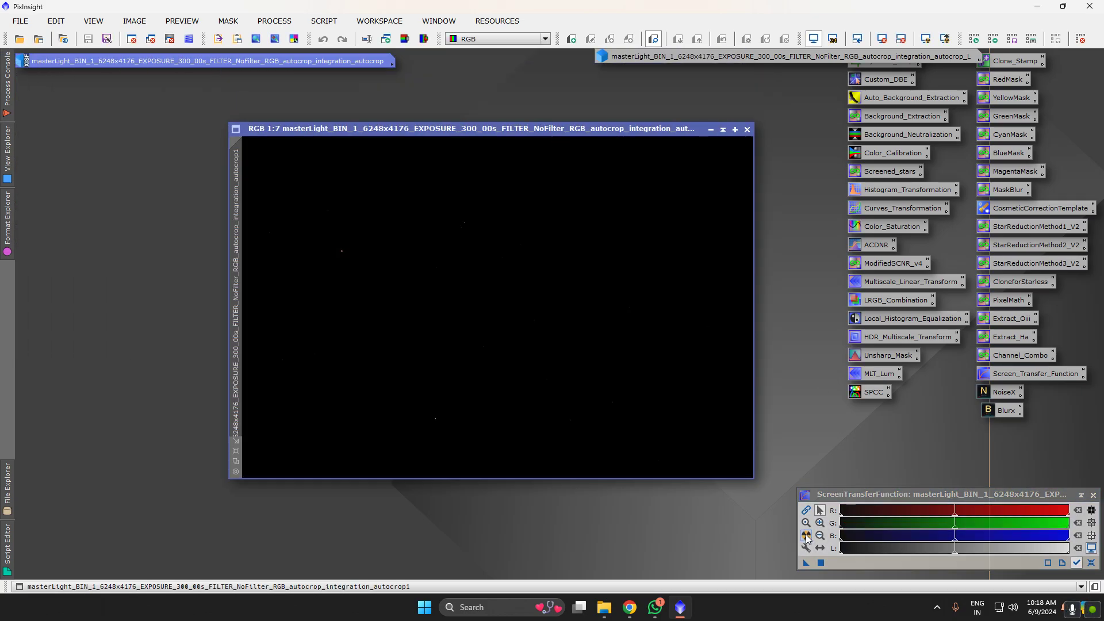
click(806, 536)
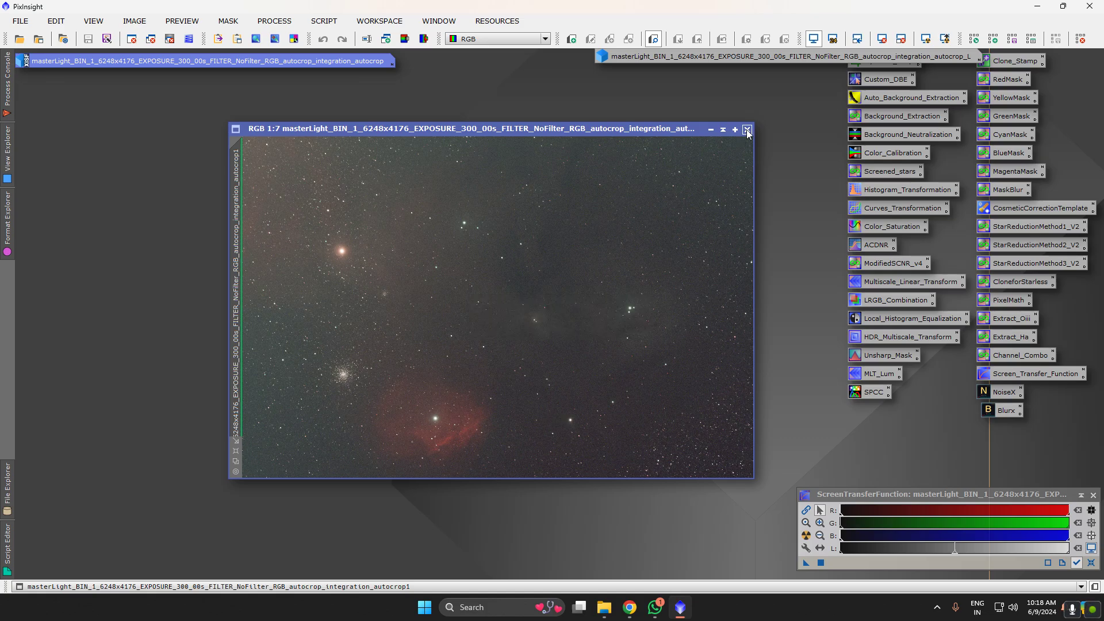
click(747, 130)
Start opening another image file and go back to the Redcat folder
click(20, 21)
click(35, 30)
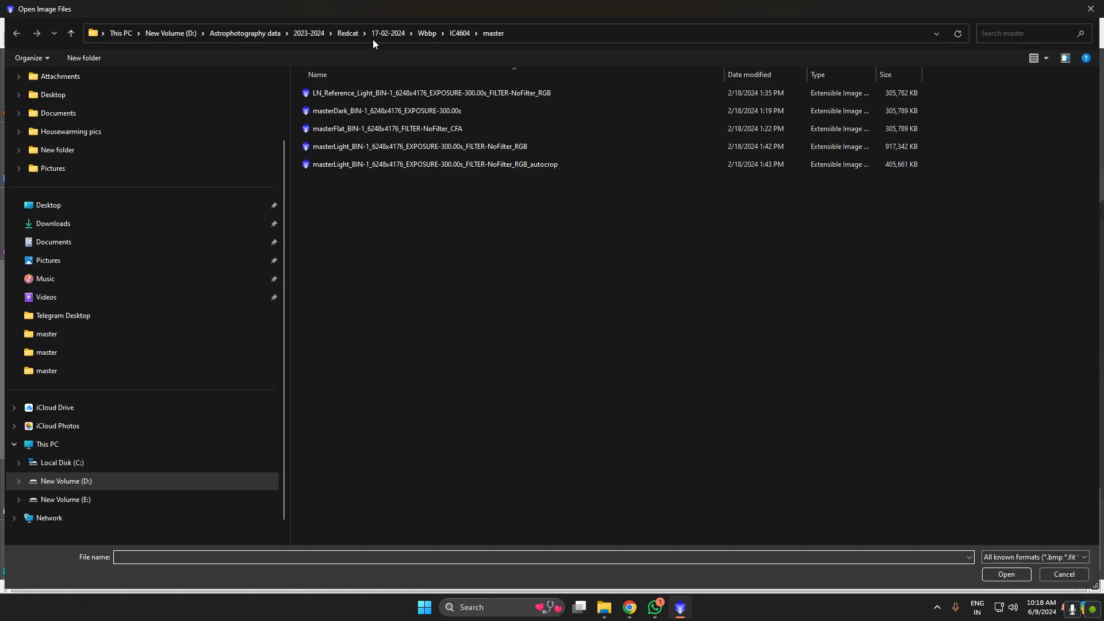
click(357, 32)
double_click(305, 278)
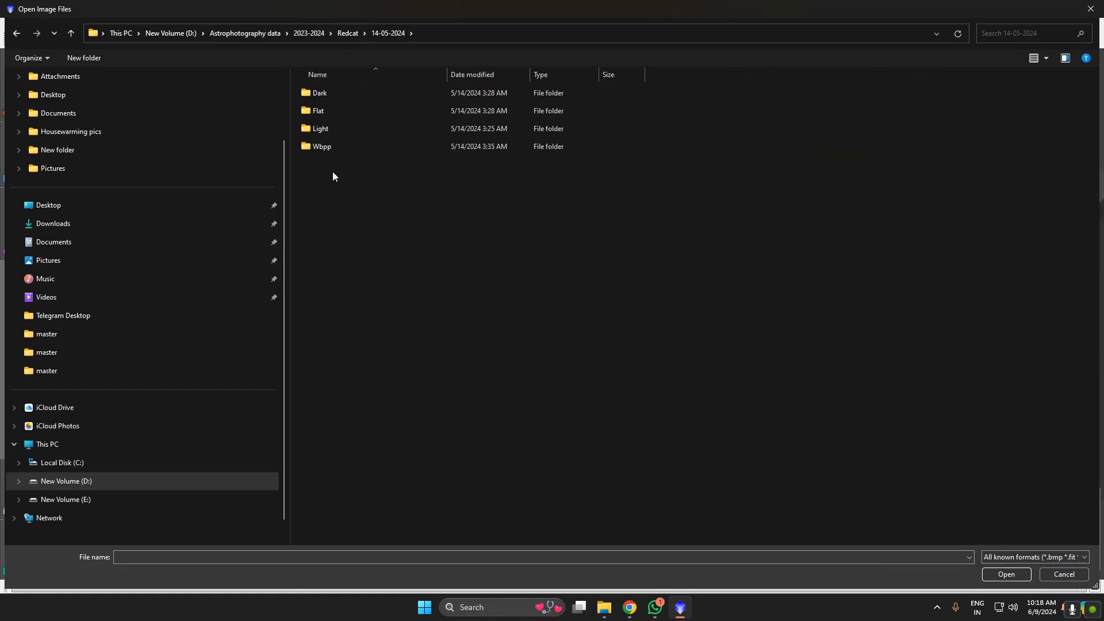
double_click(321, 147)
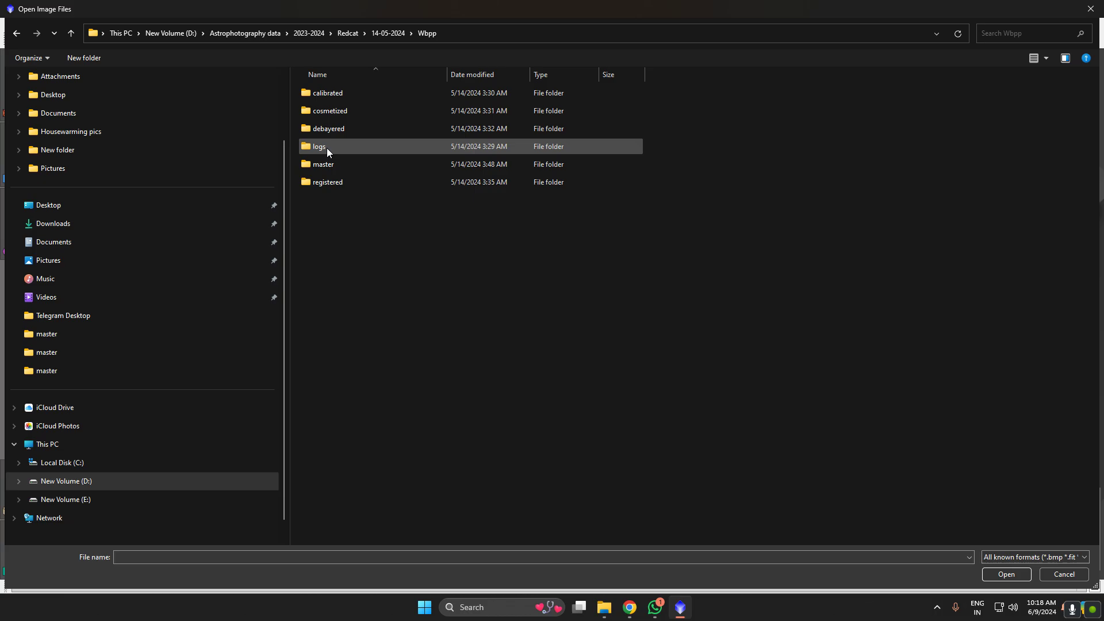
click(16, 33)
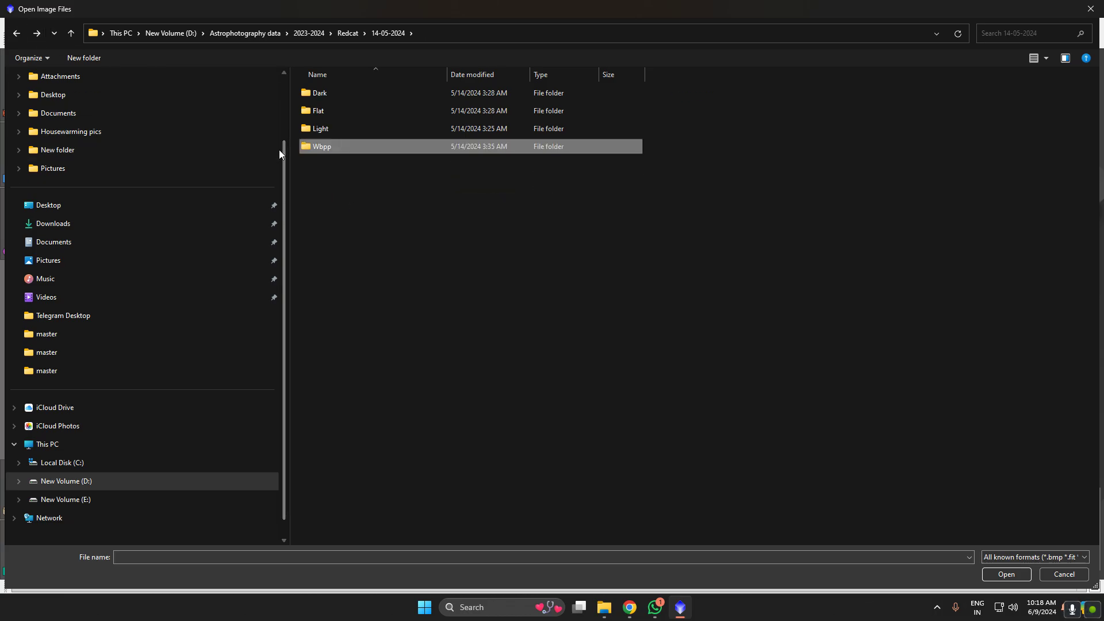
click(16, 34)
Open masterLight_BIN-1_6248x4176_EXPOSURE-300.00s_FILTER-NoFilter_RGB_autocrop from the M42 master folder under 14-1-2024, Wbpp
double_click(319, 251)
double_click(321, 111)
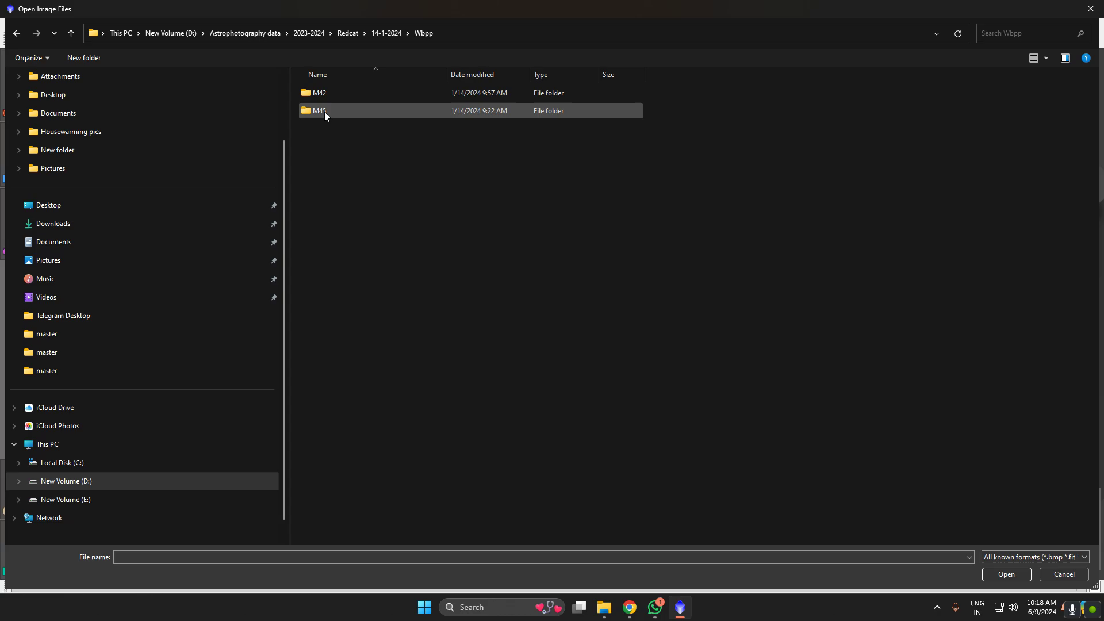
double_click(336, 92)
double_click(356, 148)
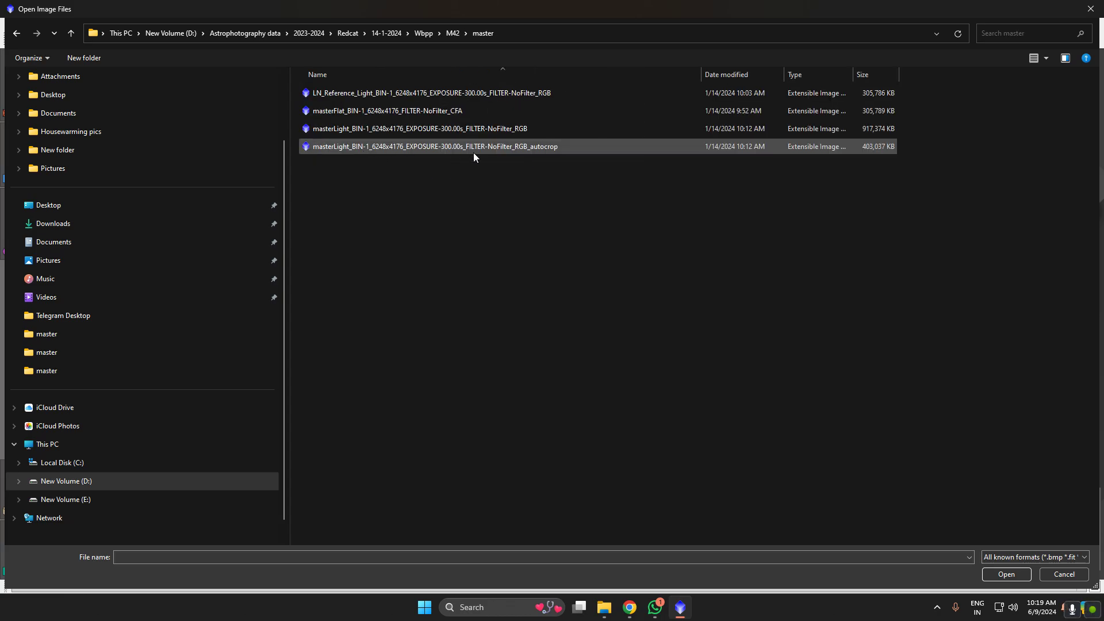
click(509, 147)
click(997, 575)
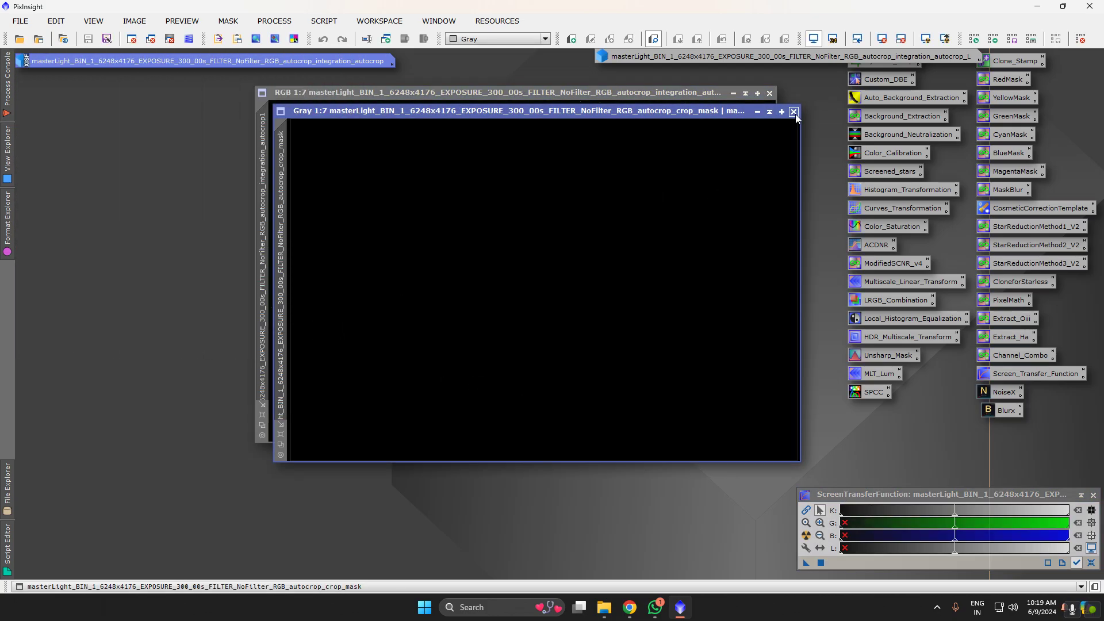
Close the crop mask, auto-stretch the M42 image's screen display, and enlarge and reposition its window
click(793, 112)
key(ctrl+a)
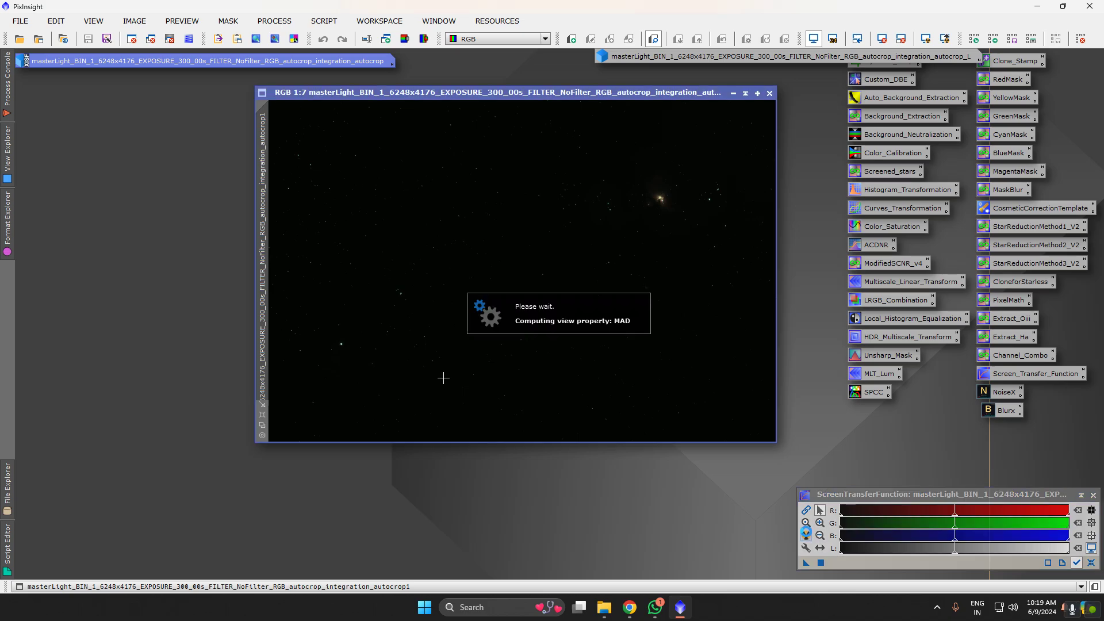
drag(534, 97, 440, 130)
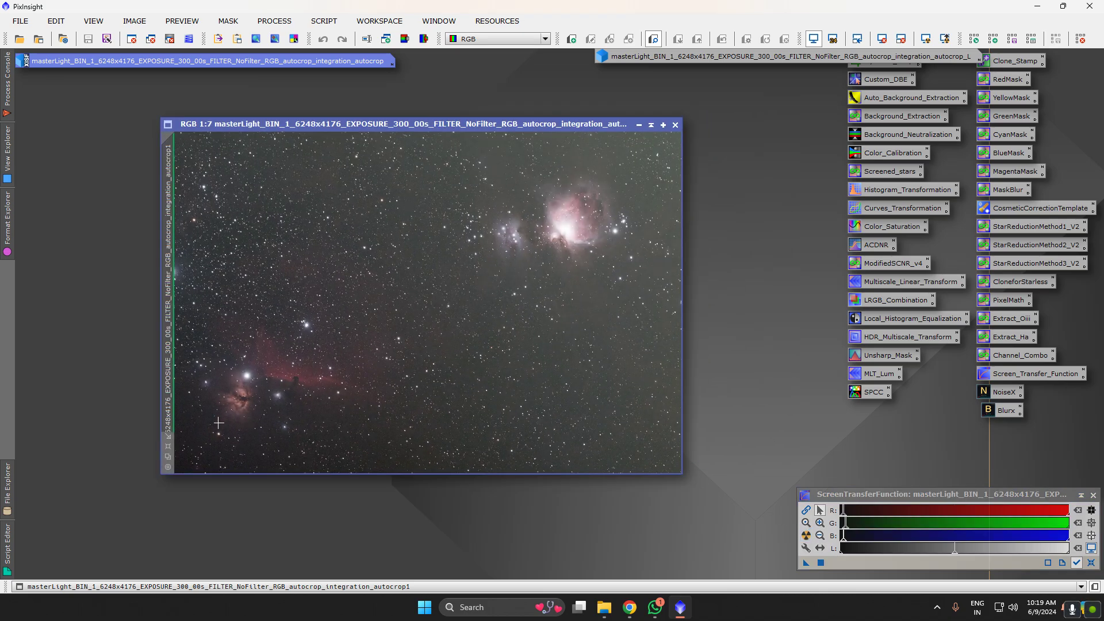
click(169, 447)
drag(516, 92, 422, 81)
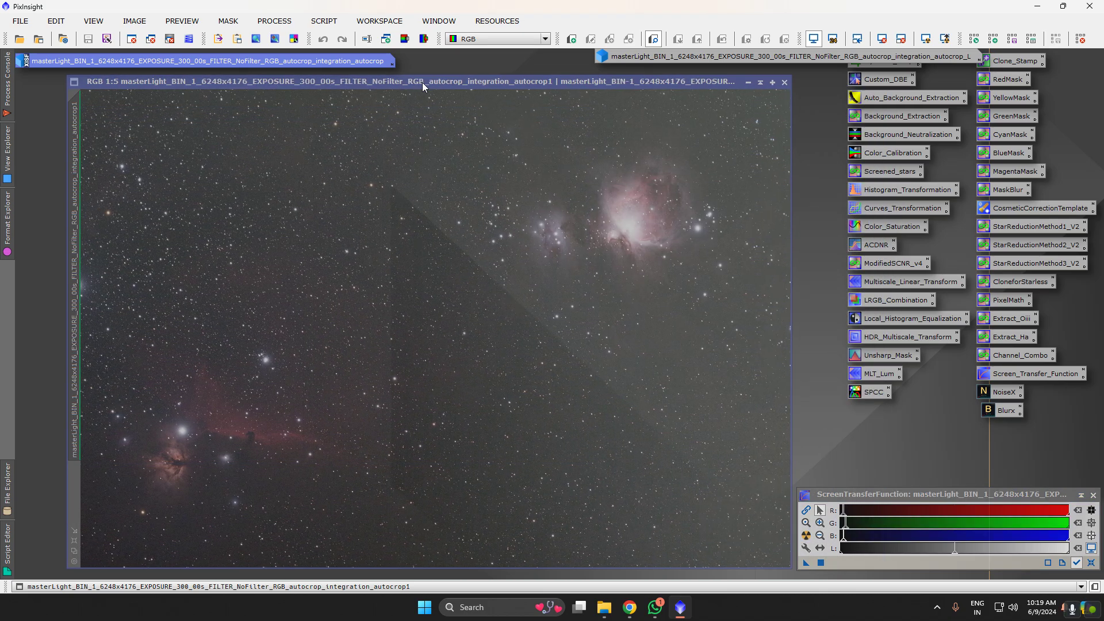
Run the GraXpert script on the M42 image and inspect the background-corrected result up close
click(325, 22)
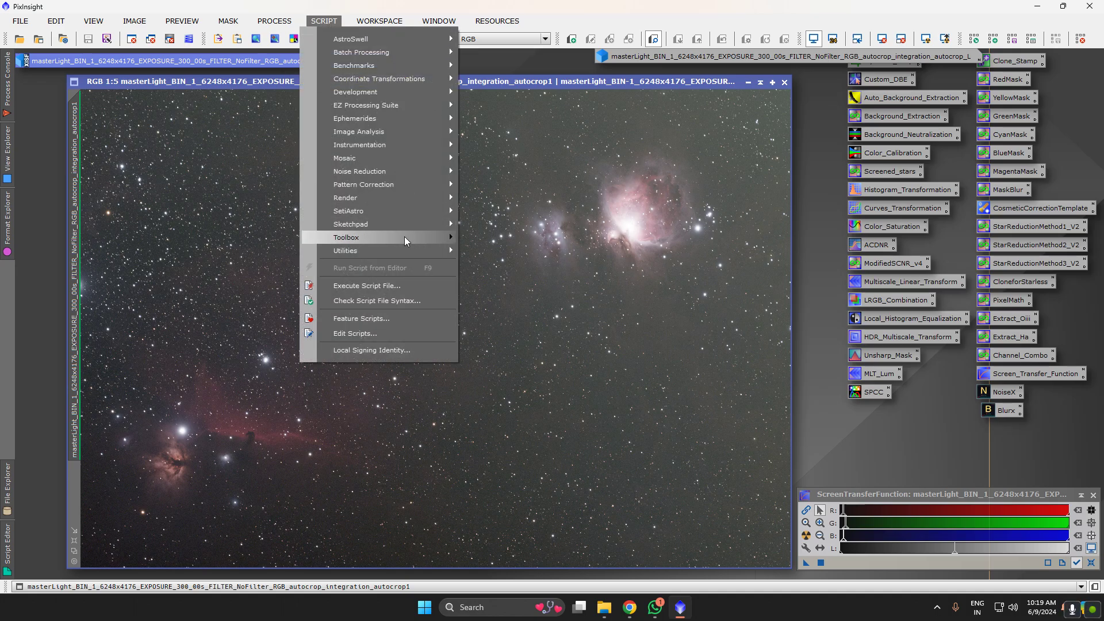
mouse_move(405, 237)
click(525, 368)
click(458, 357)
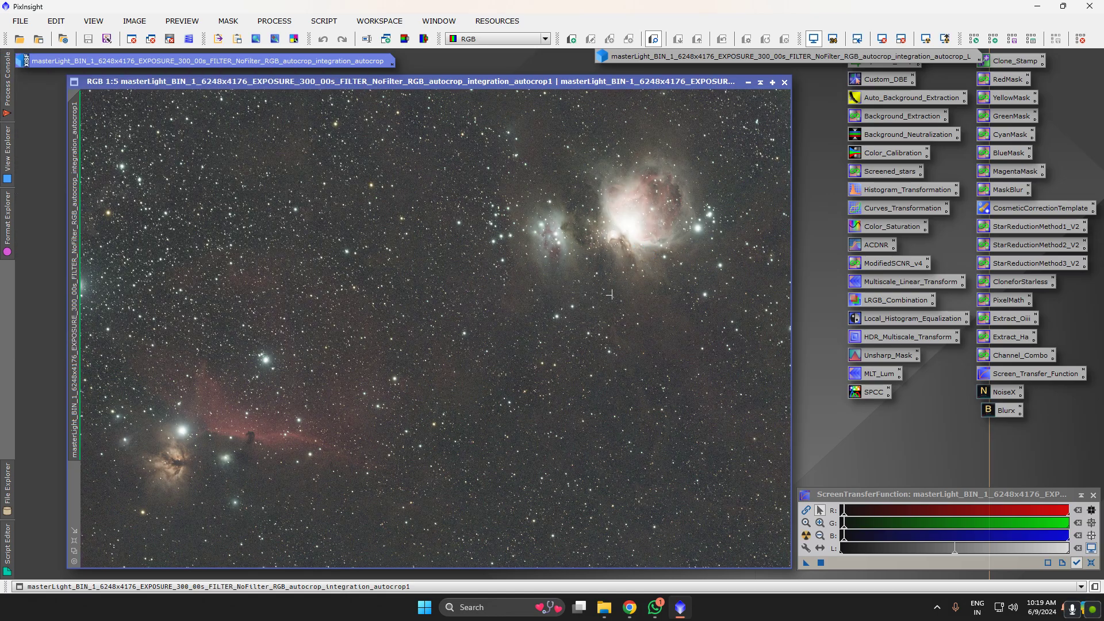
scroll(650, 360, down, 4)
scroll(620, 312, up, 3)
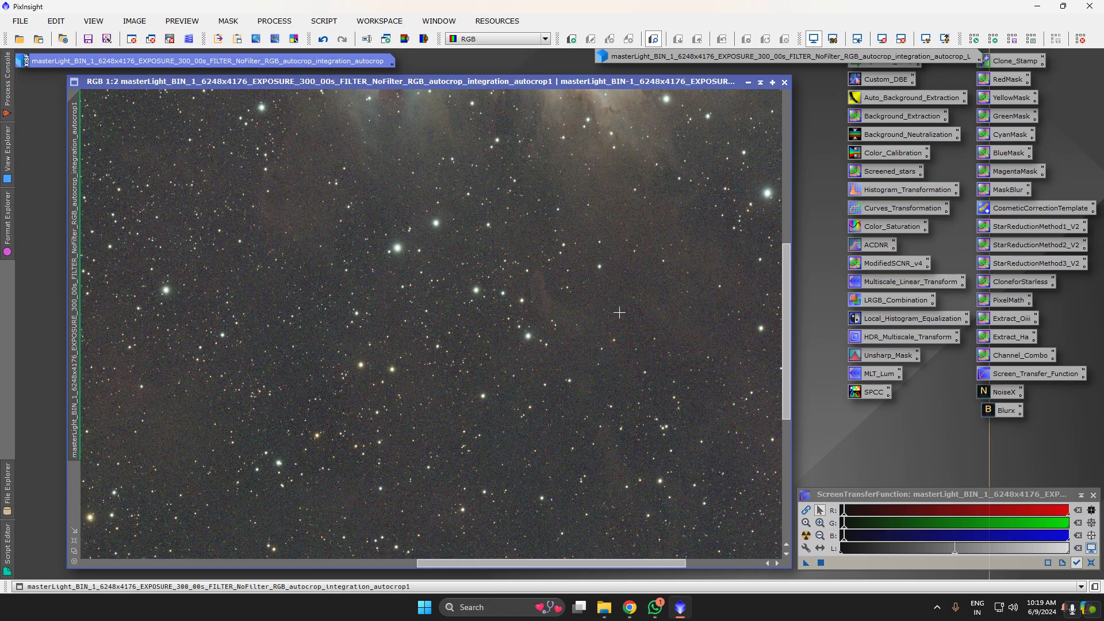
scroll(601, 193, down, 2)
scroll(602, 193, up, 3)
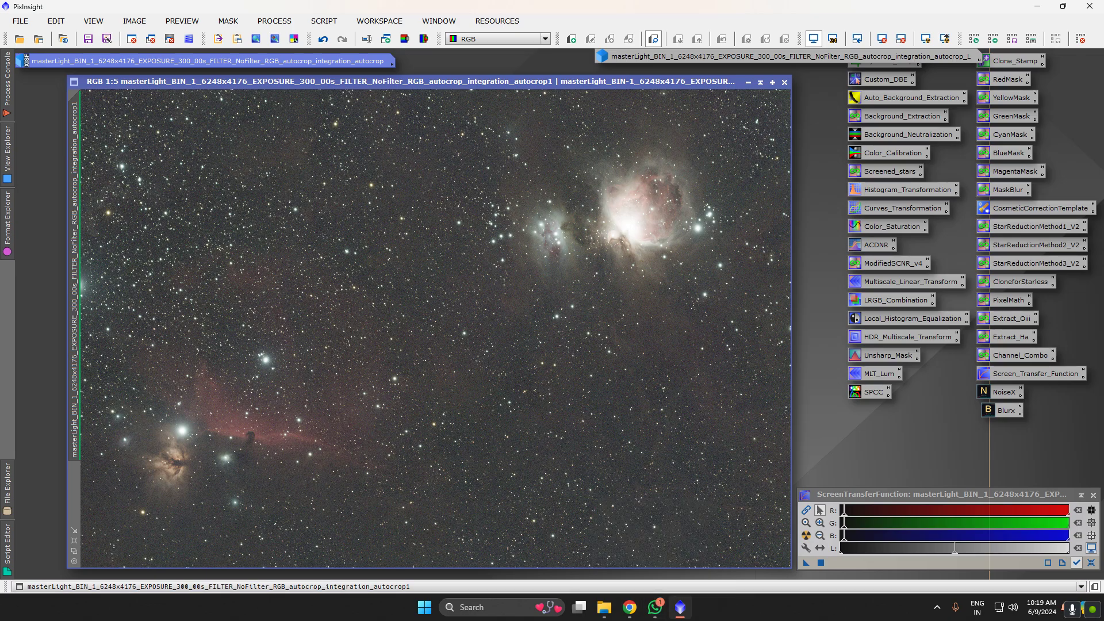
Apply BlurXTerminator to the M42 image with Sharpen Stars 0.50, Sharpen Nonstellar 0.50 and Automatic PSF, then close the process window
click(1006, 412)
double_click(992, 416)
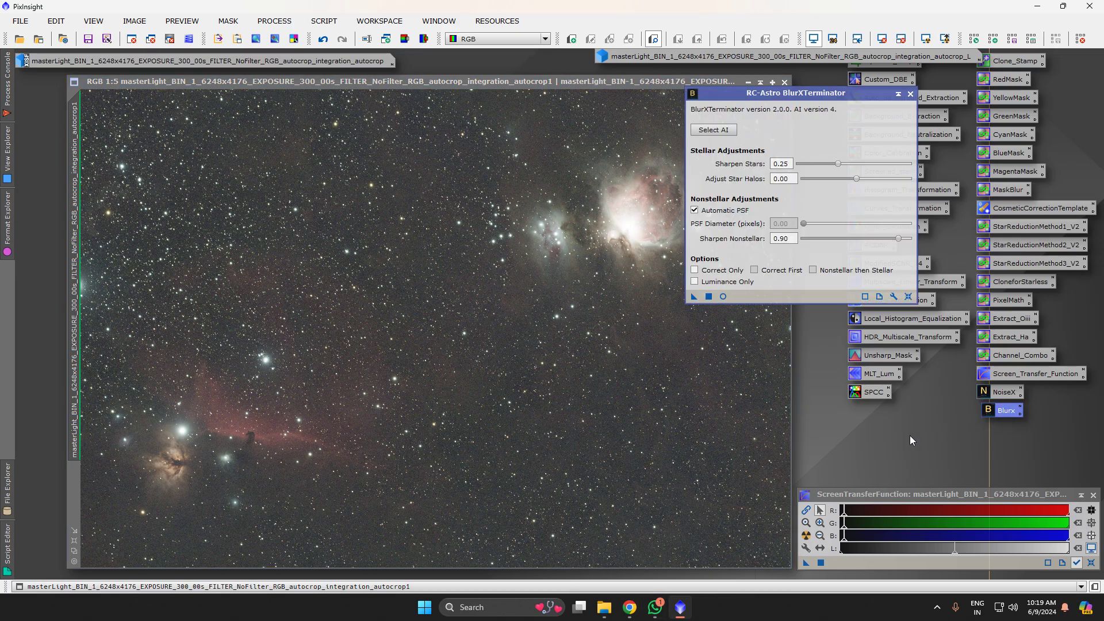
click(694, 297)
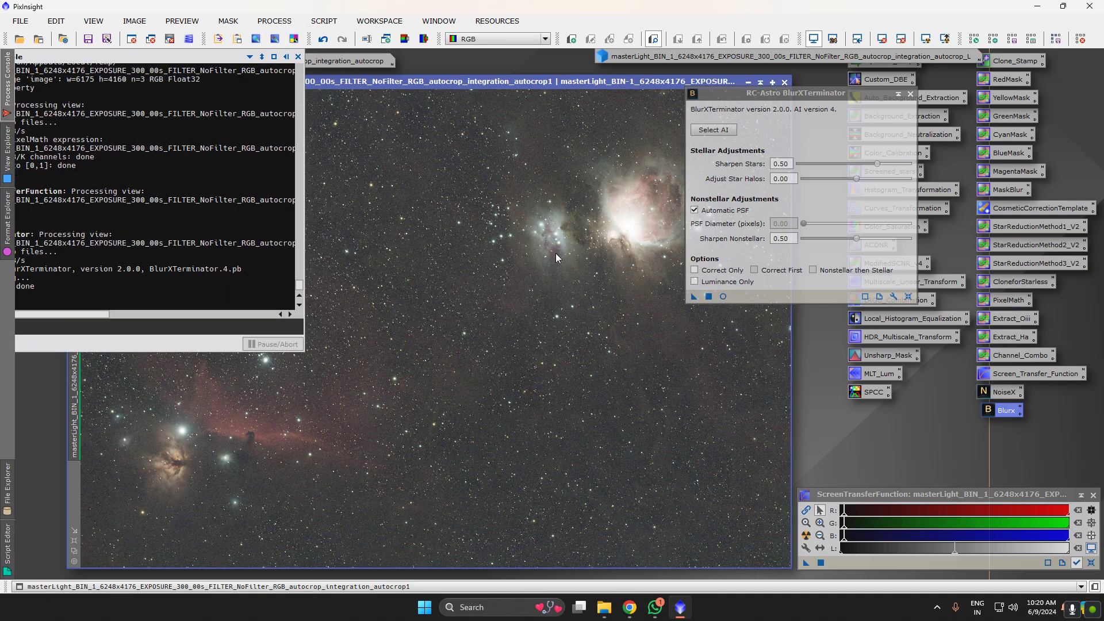
click(911, 94)
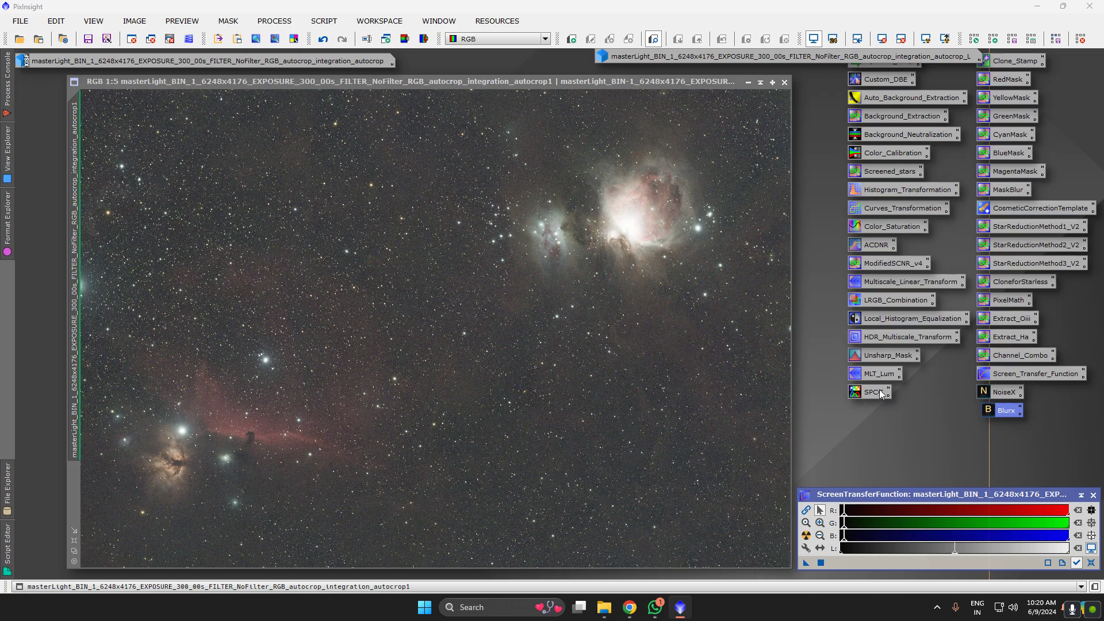
Color-calibrate the M42 image with the saved SPCC process, close the white balance graphs, and reset the screen stretch
drag(880, 394, 517, 304)
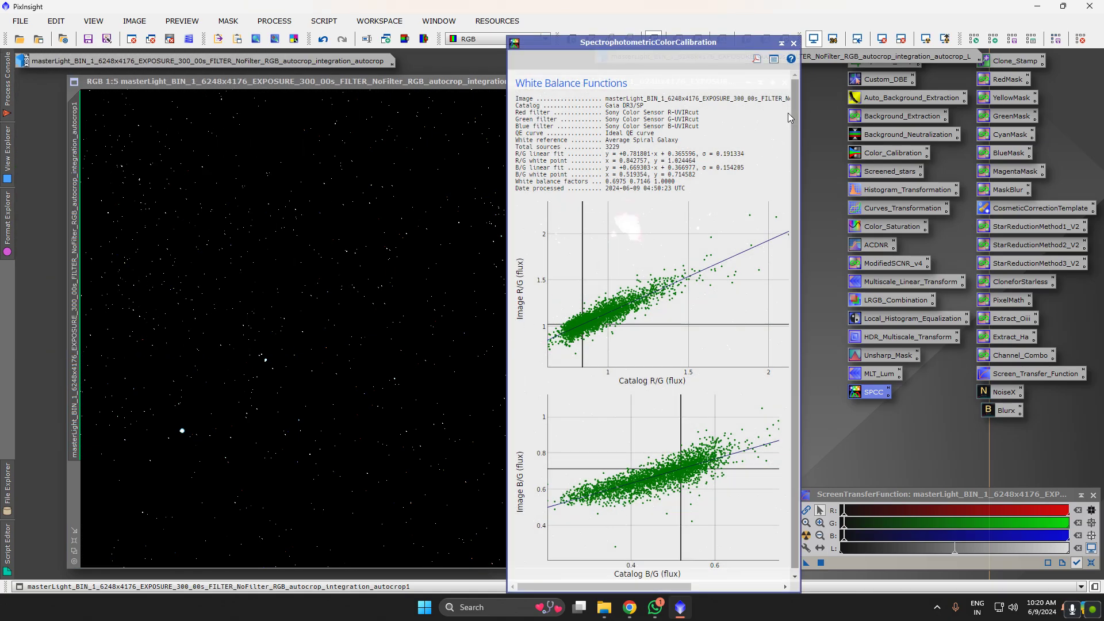
click(794, 44)
click(882, 39)
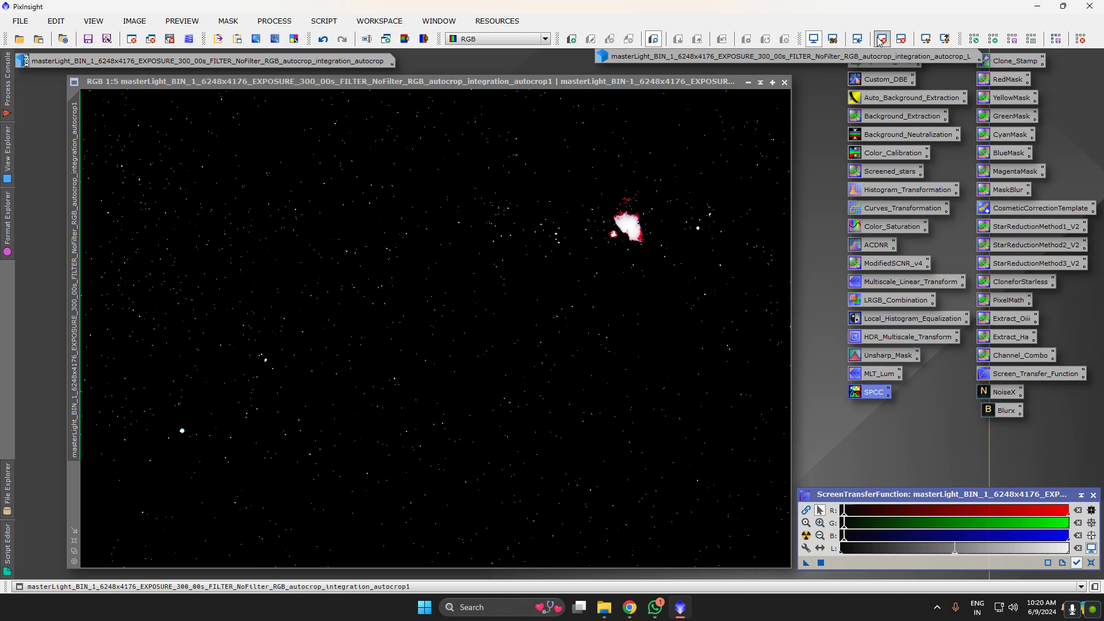
drag(480, 83, 477, 78)
click(340, 19)
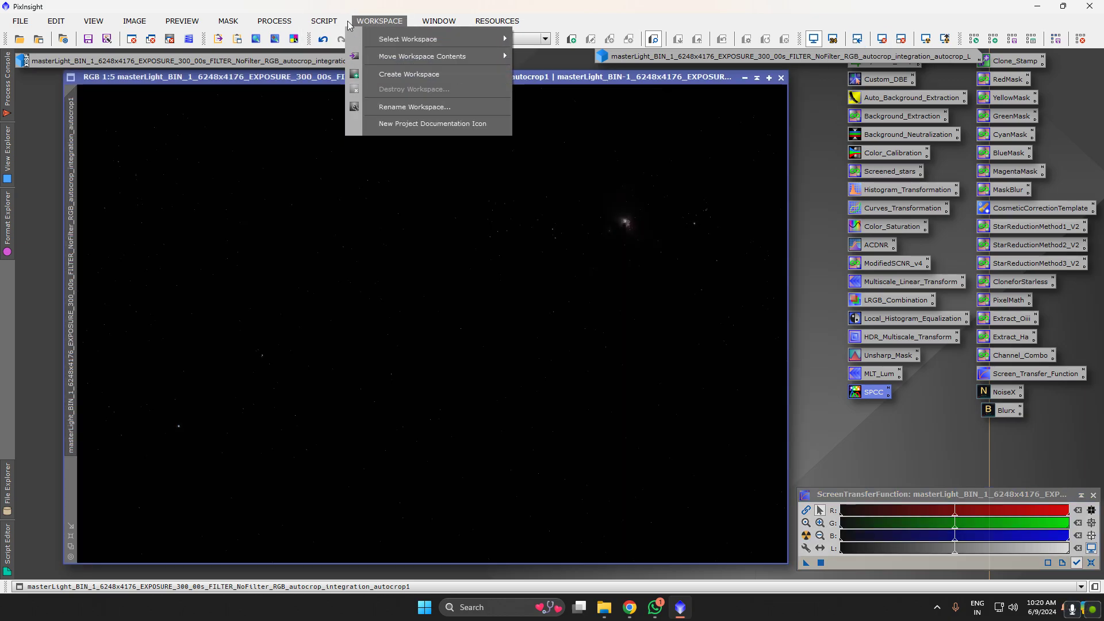
mouse_move(393, 108)
click(509, 167)
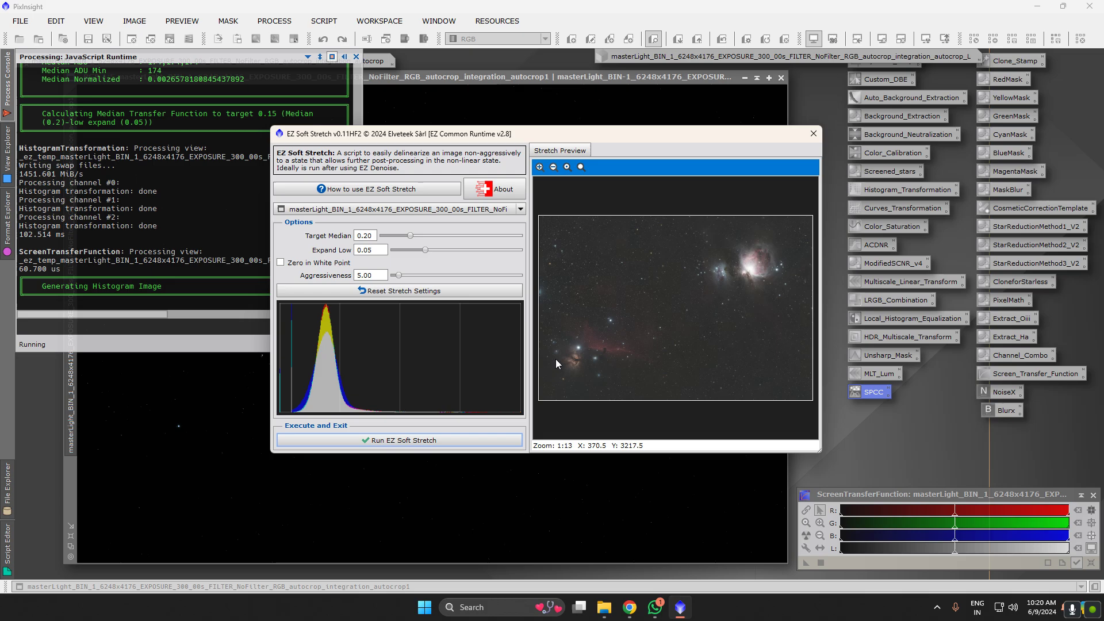
click(813, 134)
Open the Statistical Stretch script on the M42 image and preview it with Target Median 0.12 and Curves Boost 0.15
click(319, 23)
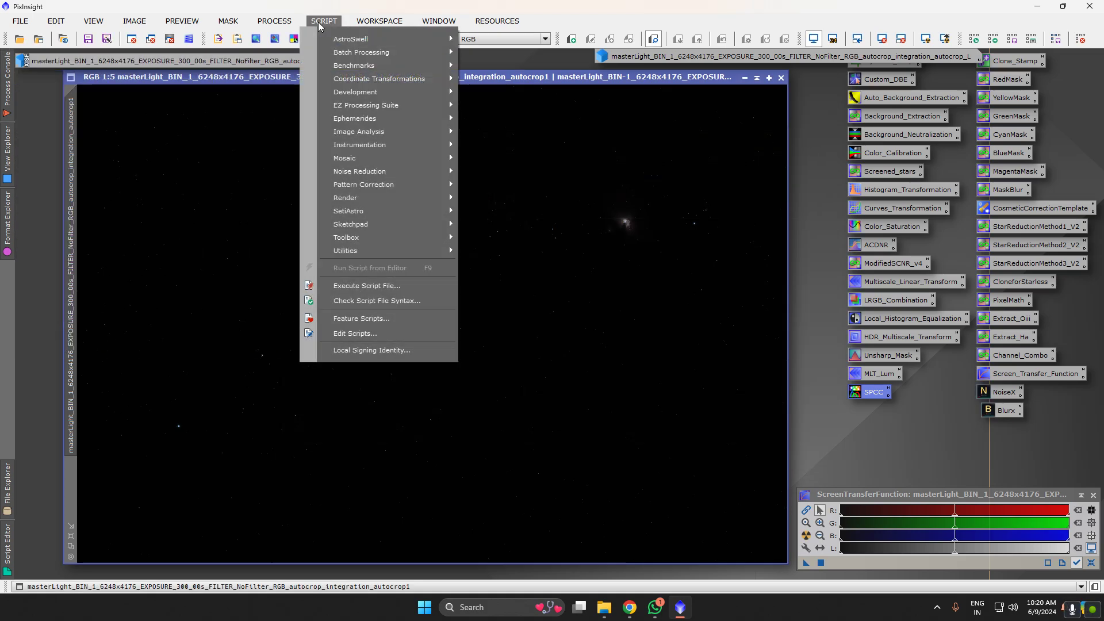
mouse_move(374, 226)
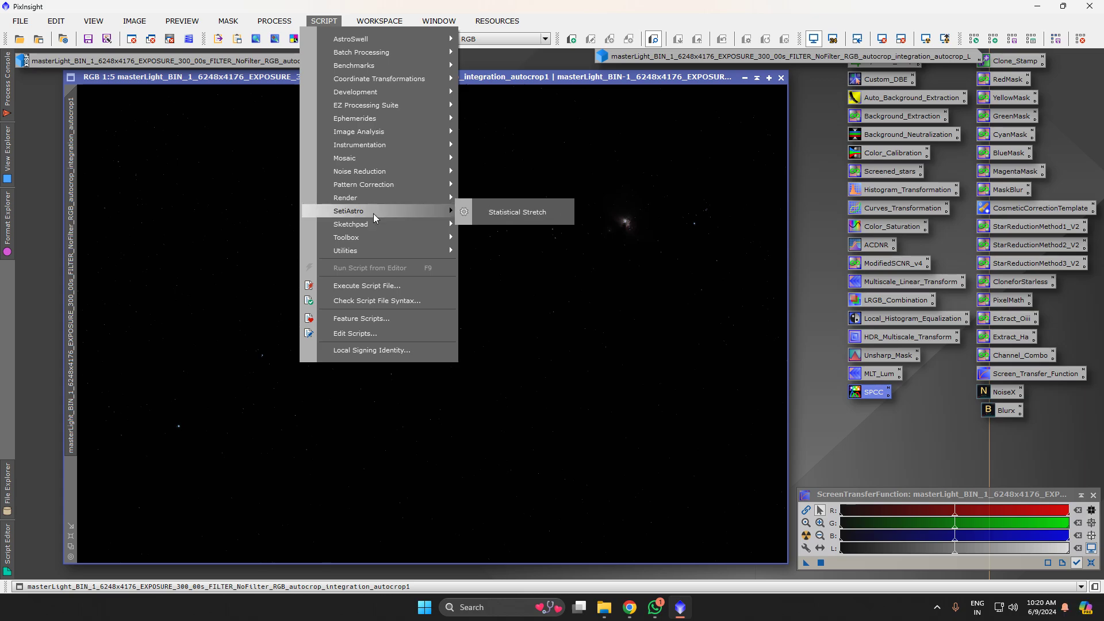
click(520, 213)
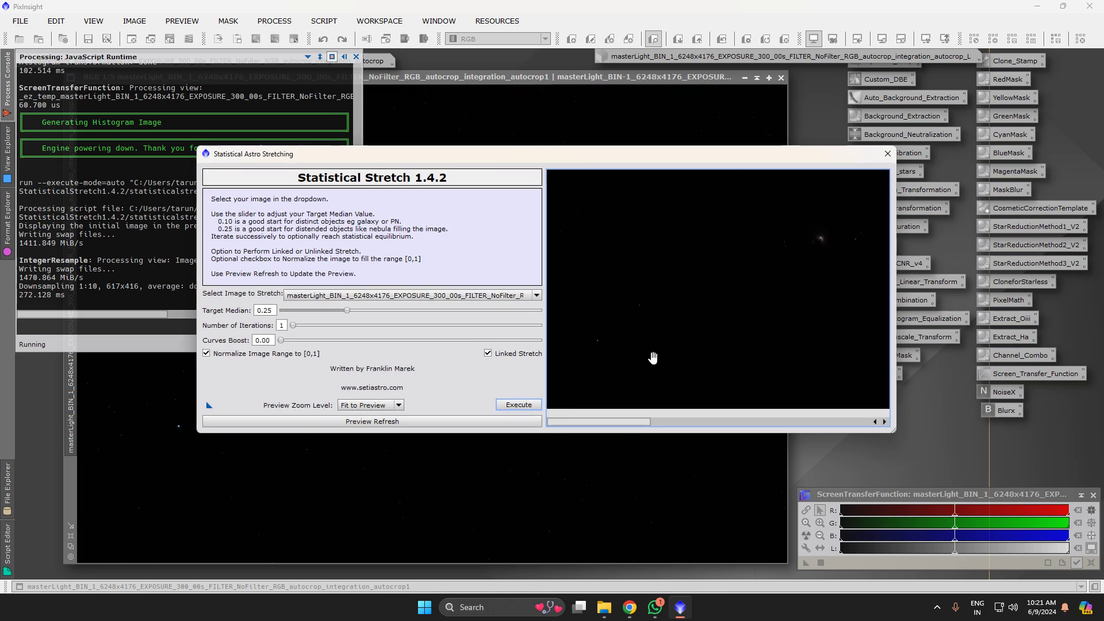
drag(616, 160, 620, 104)
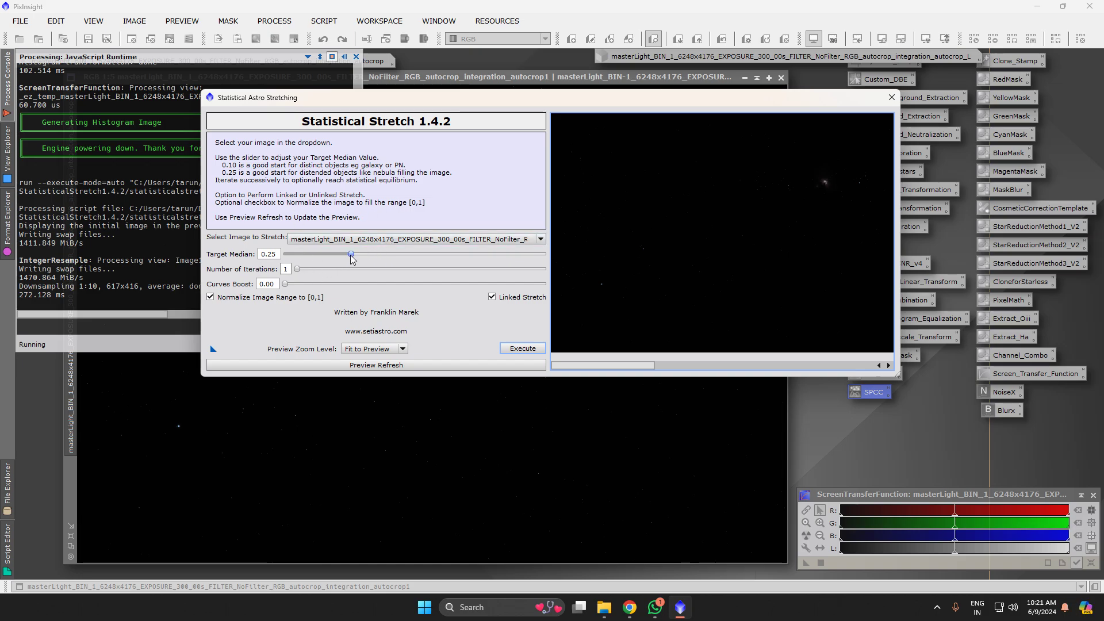
drag(352, 256, 326, 257)
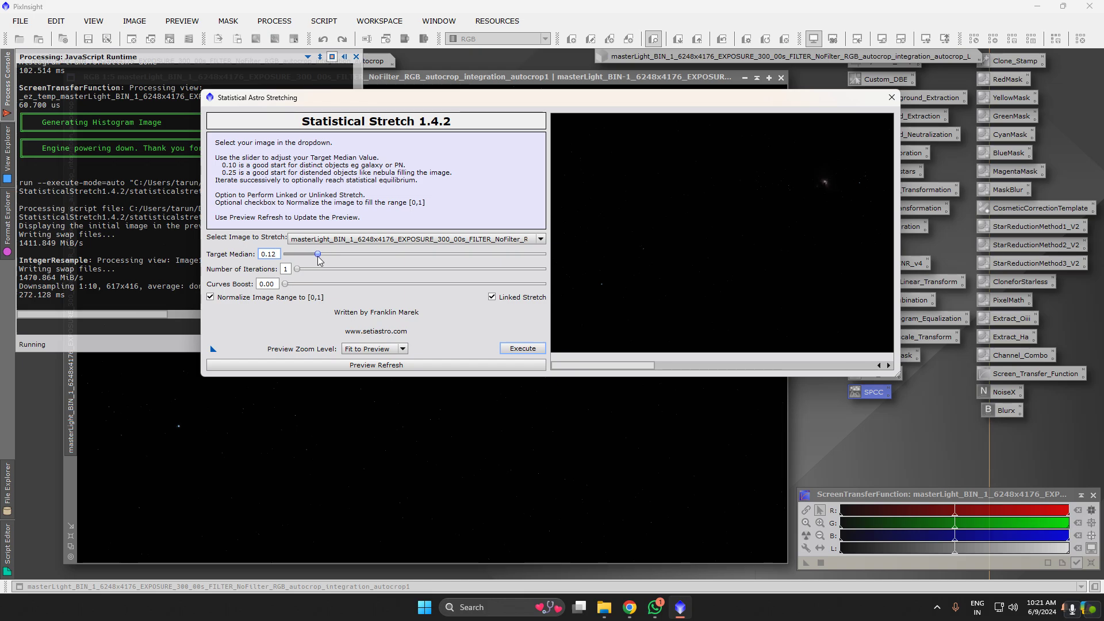
drag(285, 284, 360, 289)
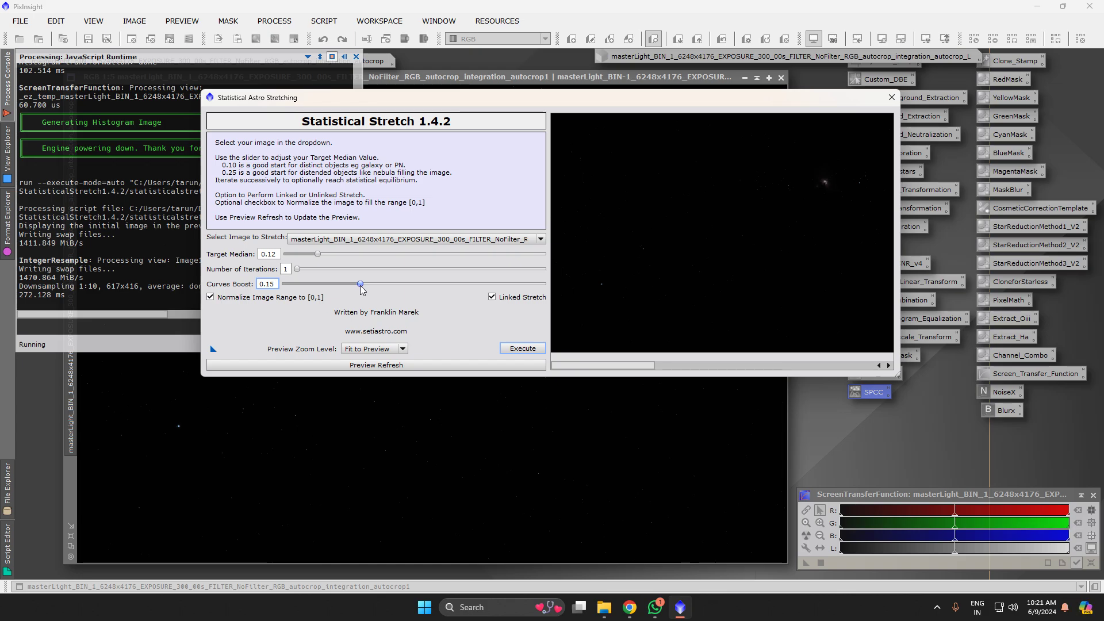
click(386, 365)
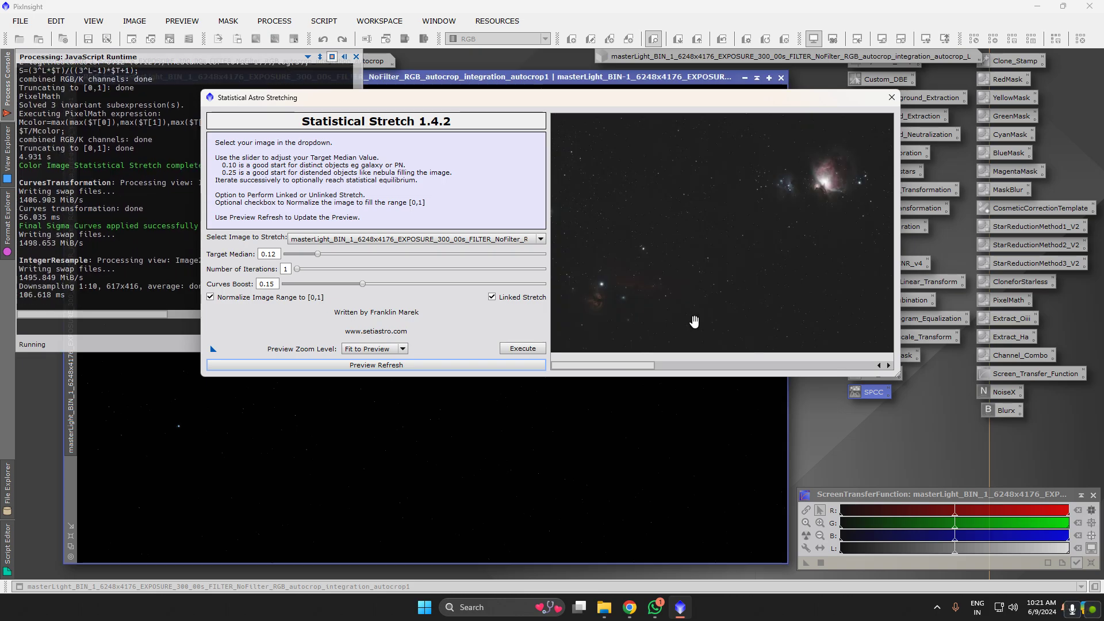
Execute the statistical stretch on the M42 image, close the script, and inspect the stretched Orion Nebula up close
drag(615, 366, 535, 369)
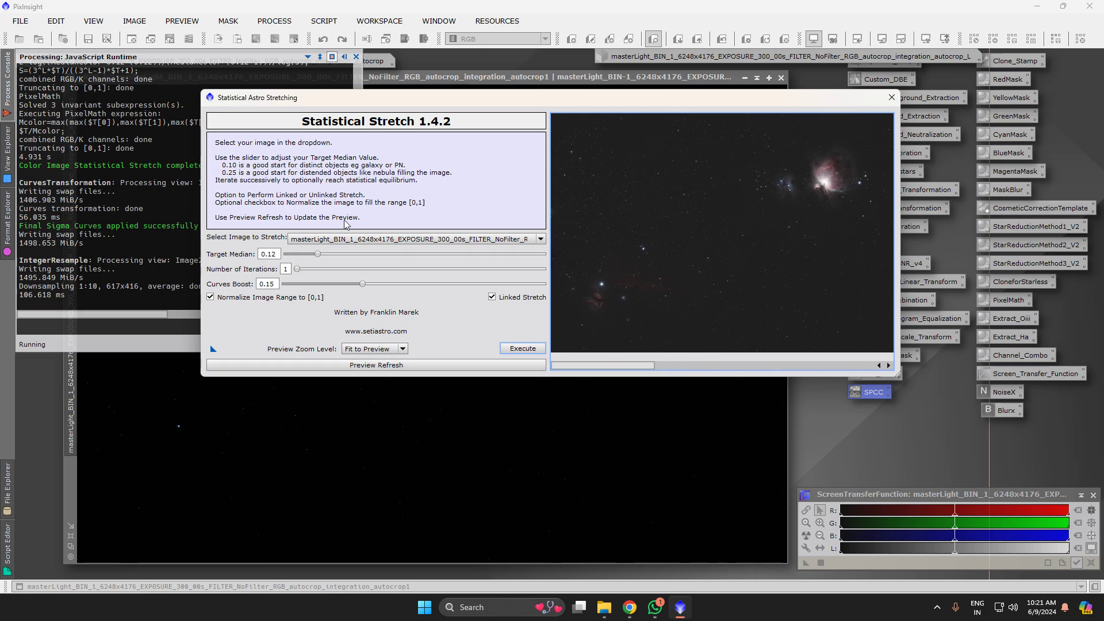
click(523, 352)
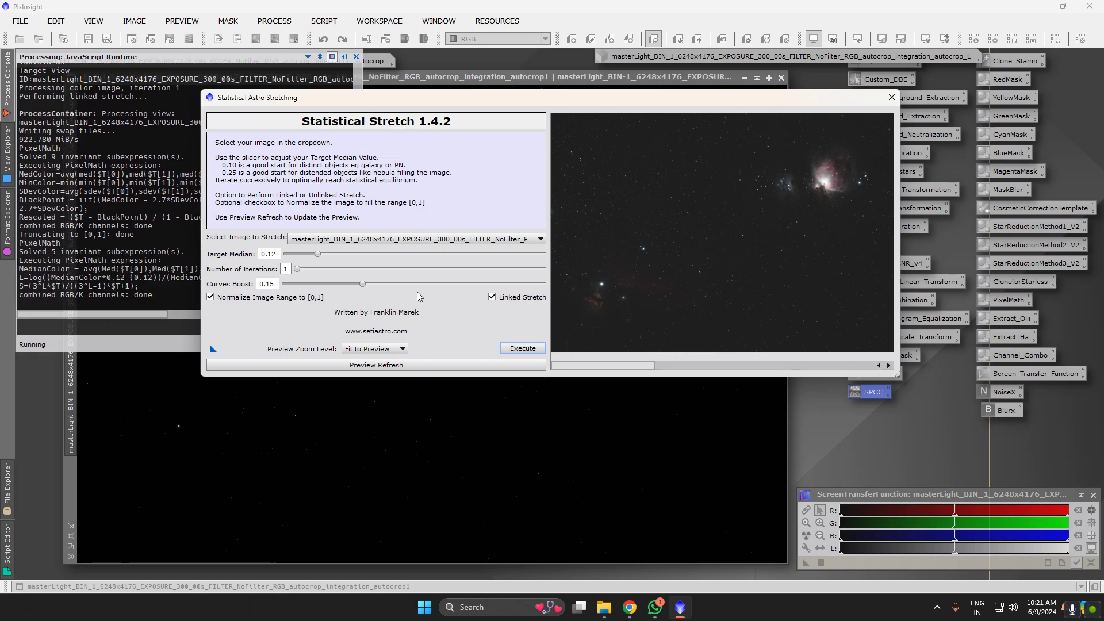
click(892, 97)
scroll(610, 263, up, 3)
scroll(592, 313, down, 3)
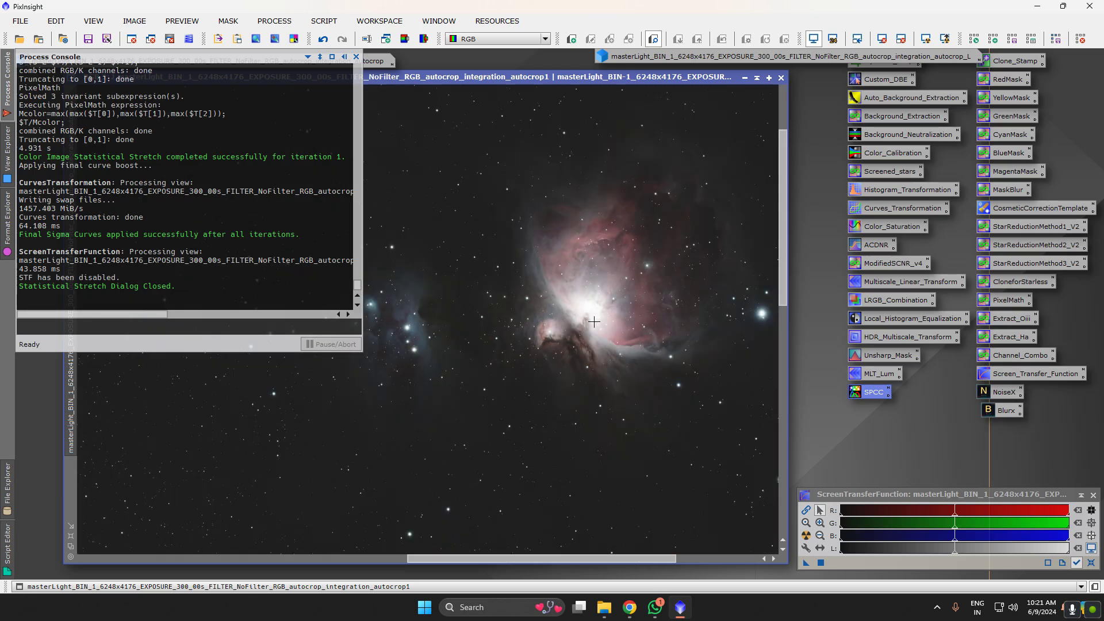
scroll(596, 311, up, 3)
scroll(609, 290, down, 5)
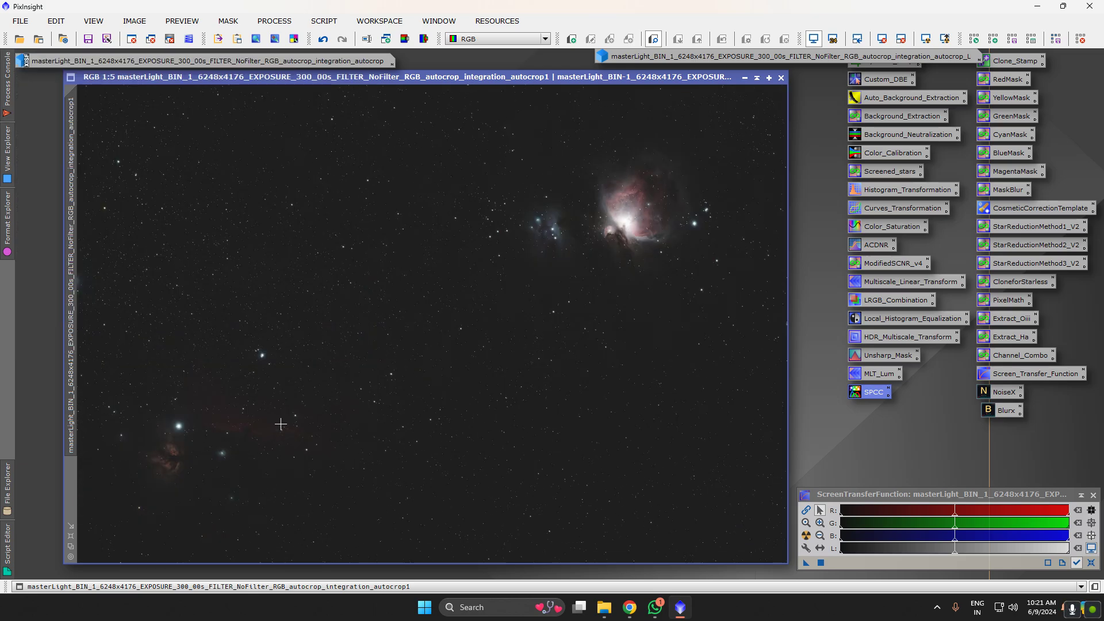
Run the iHDR script on the M42 image with the Low HDR preset and Stretch Intensity 0.09
click(324, 21)
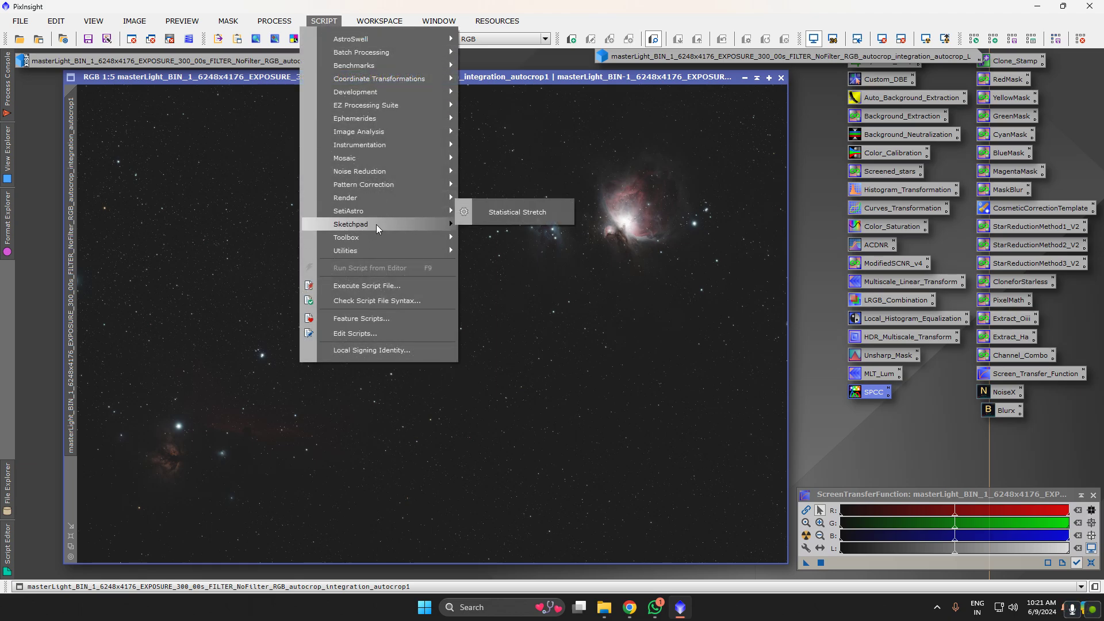
mouse_move(379, 224)
click(495, 225)
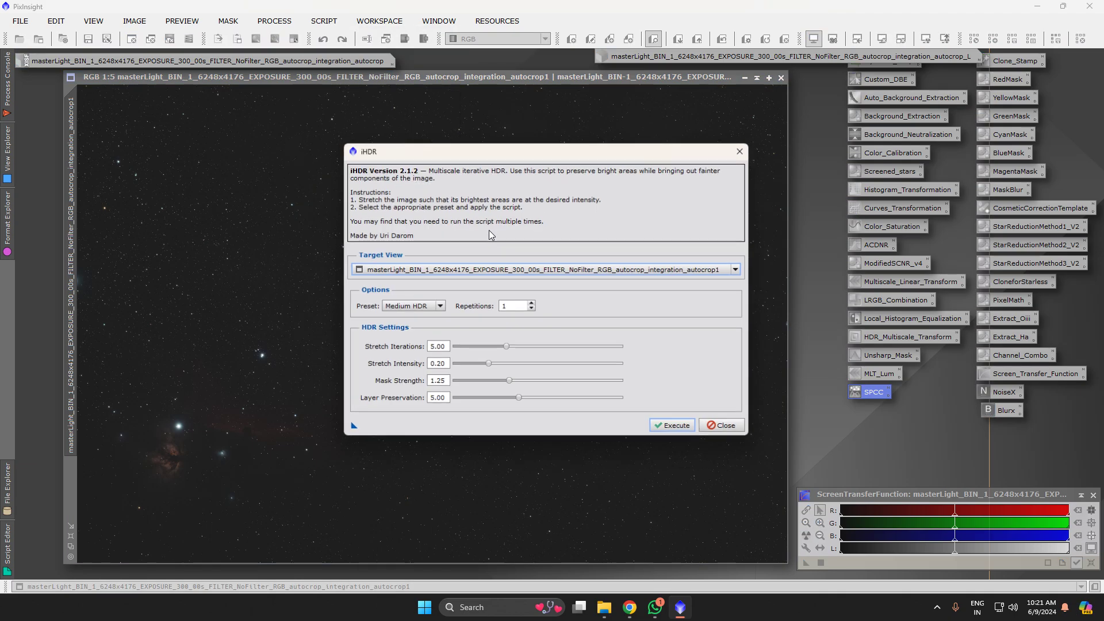
click(409, 307)
click(407, 318)
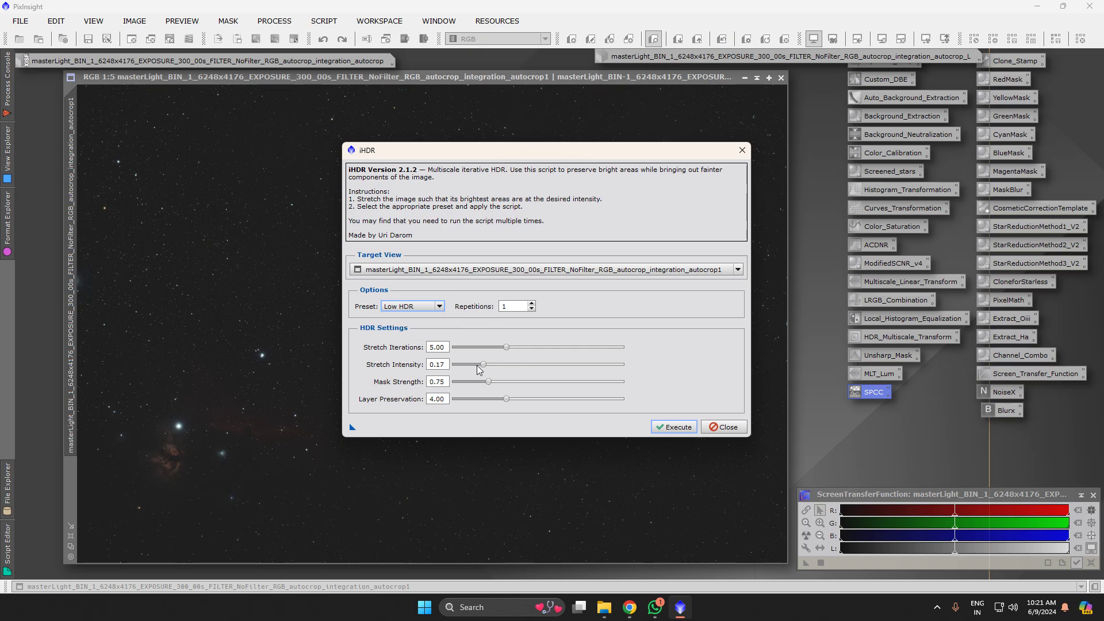
drag(507, 348, 470, 367)
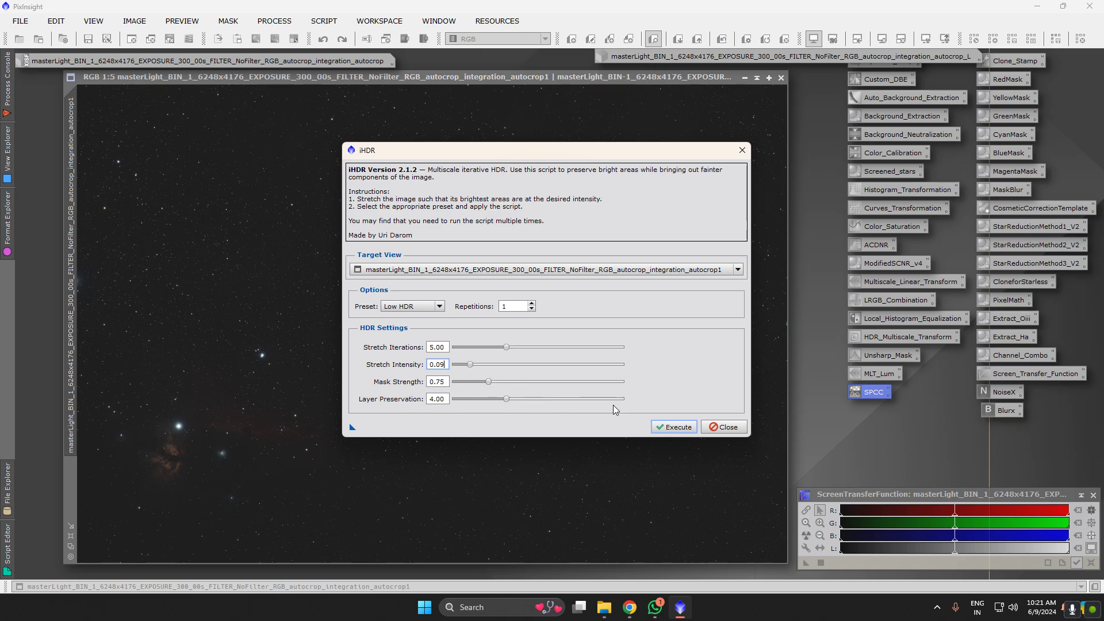
click(663, 424)
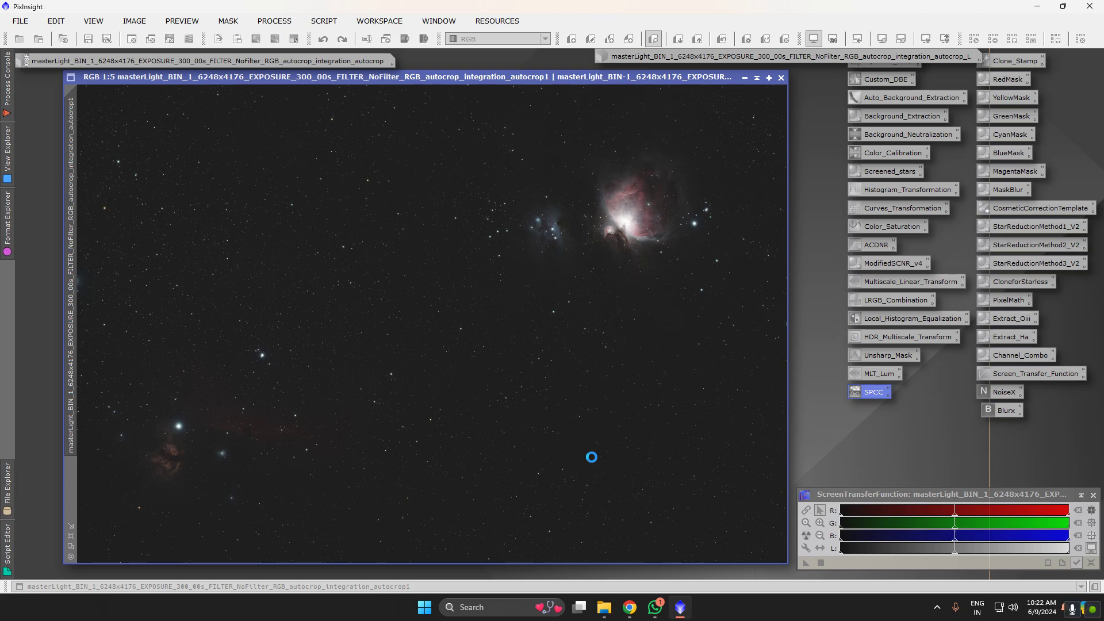
Switch to the Google Meet call, check the in-call messages and participant list, and return to PixInsight
mouse_move(631, 617)
click(516, 532)
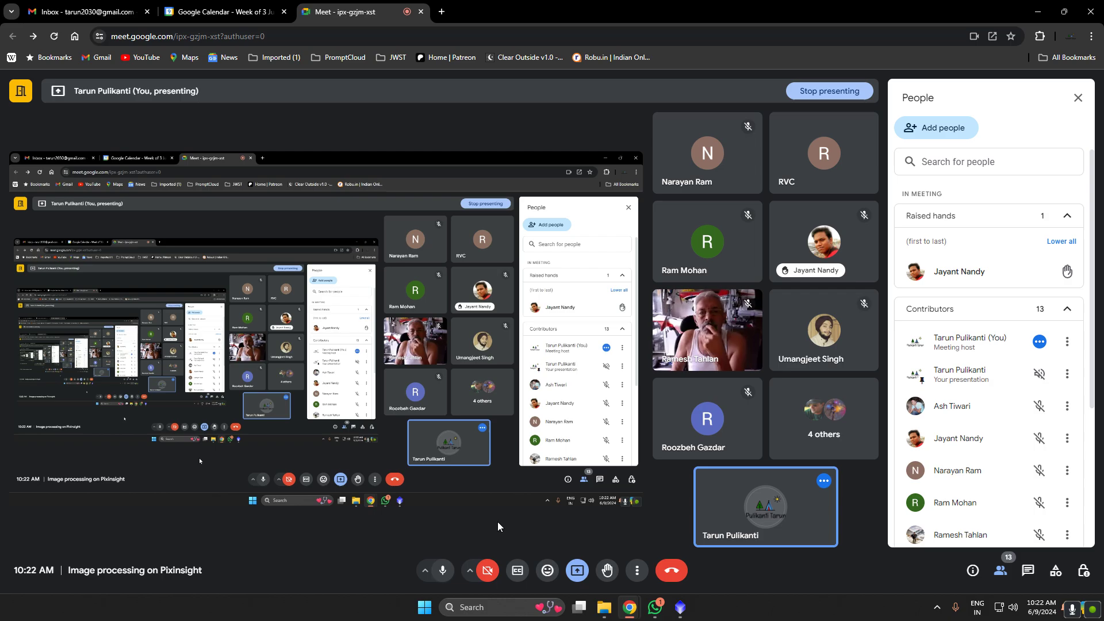
click(1028, 571)
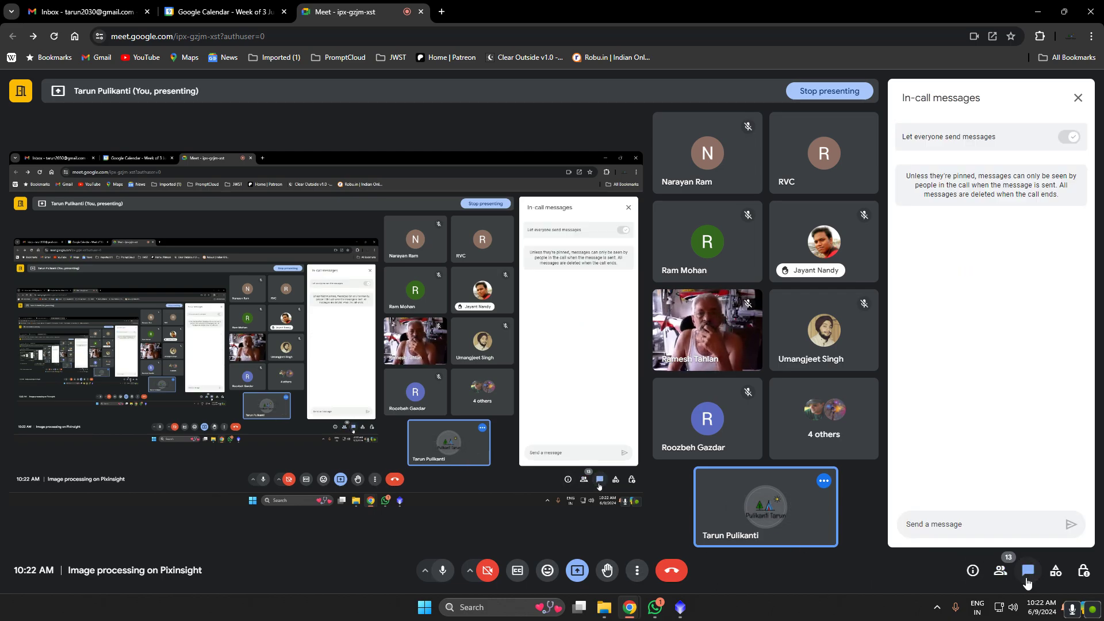
click(1027, 572)
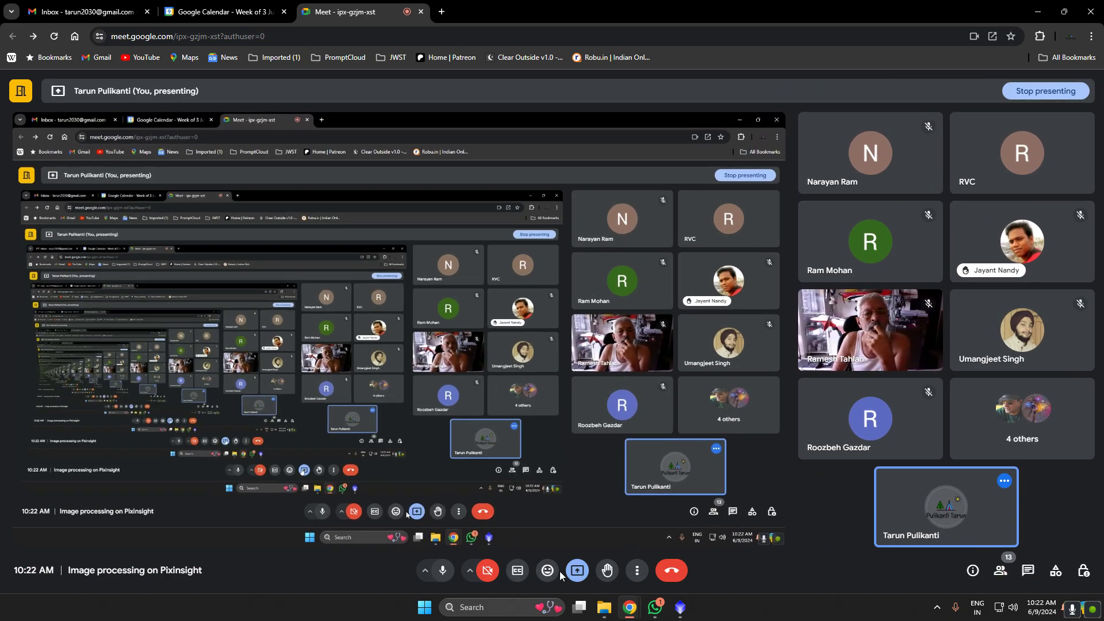
click(1001, 571)
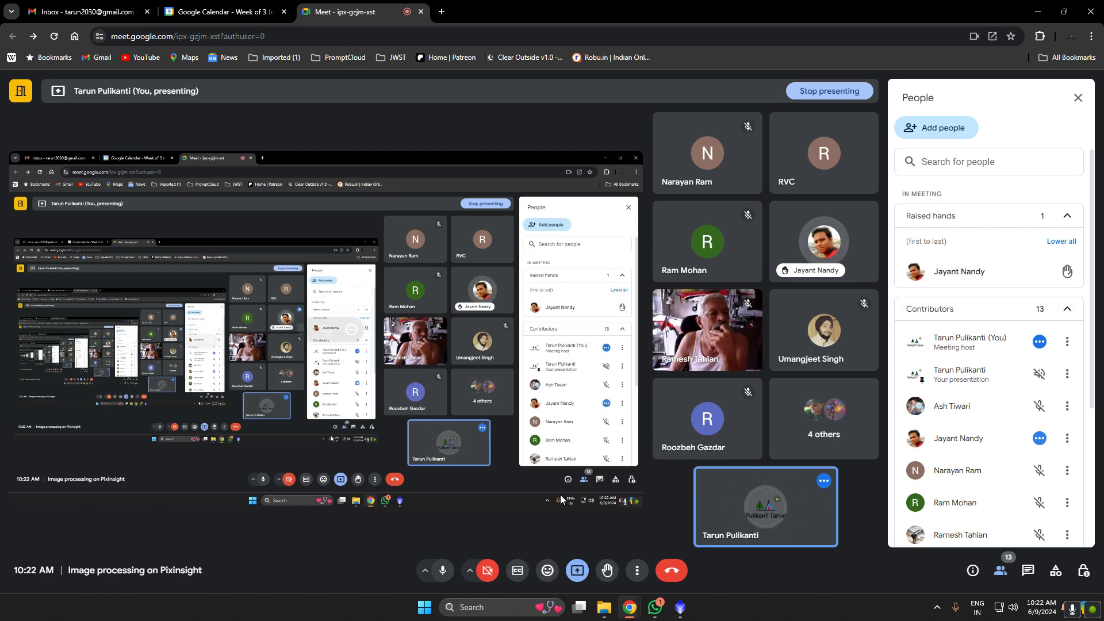
click(681, 608)
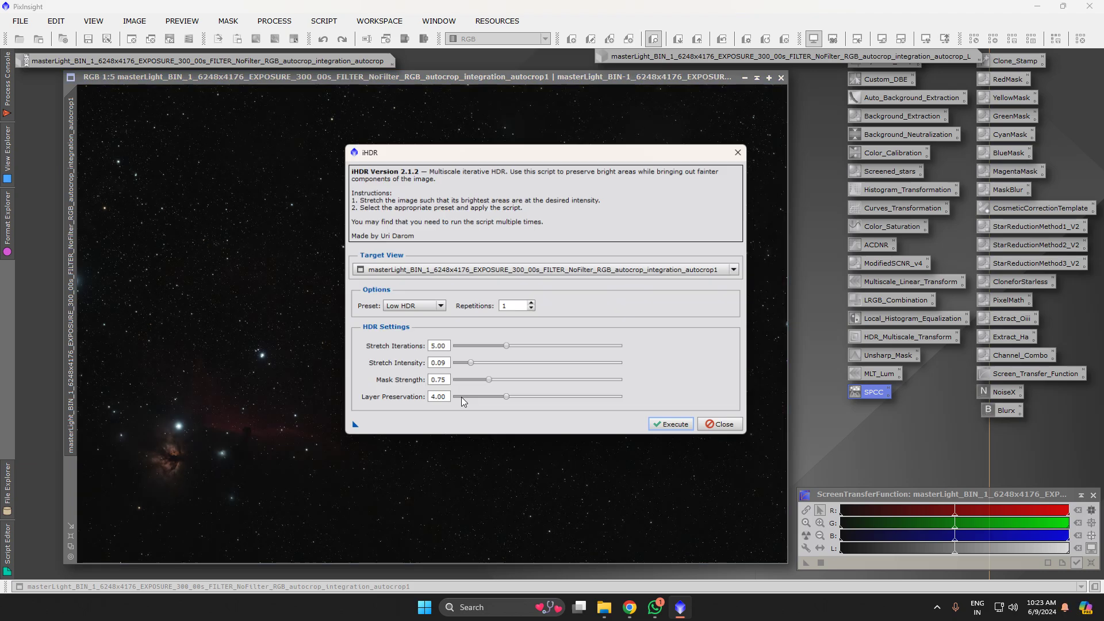
Close the iHDR script and inspect the processed M42 image at close range and in full
click(723, 427)
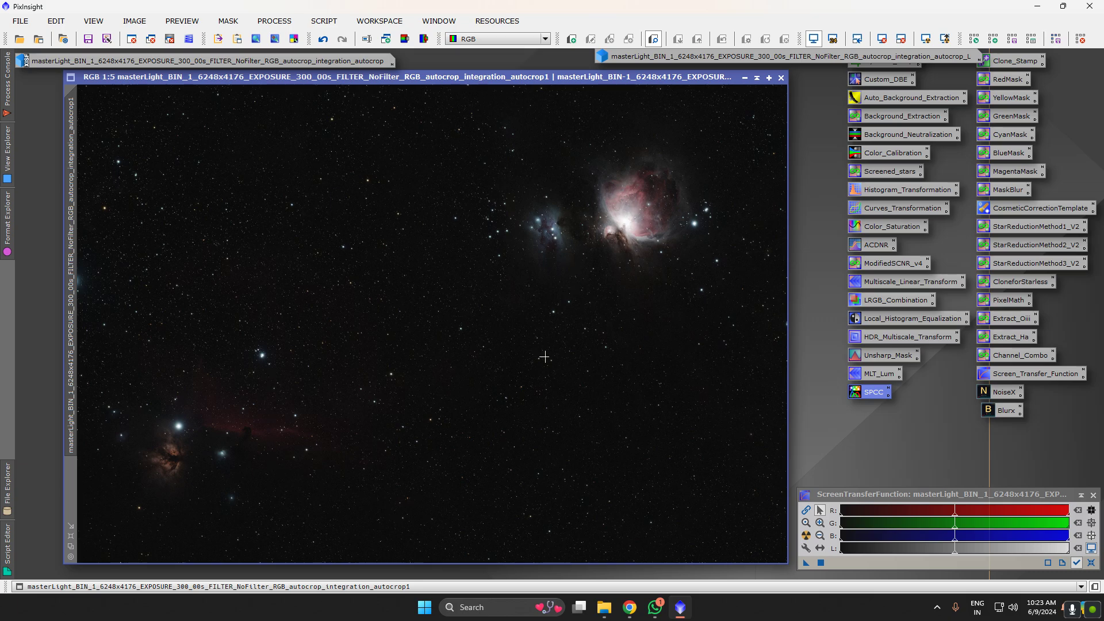
scroll(544, 356, up, 7)
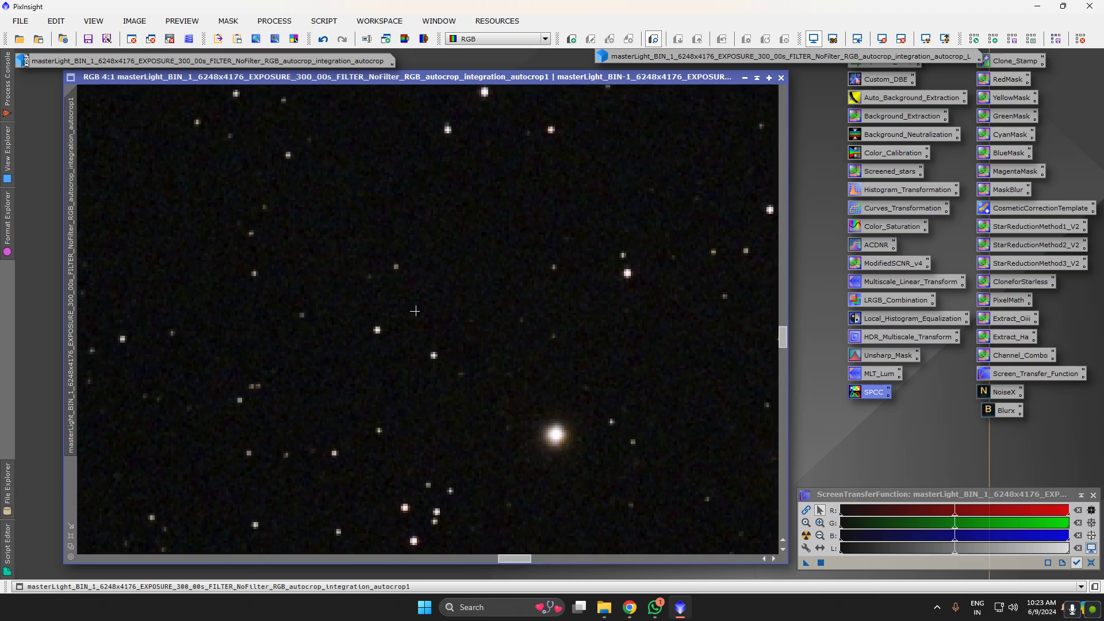
scroll(431, 302, down, 6)
scroll(646, 221, up, 2)
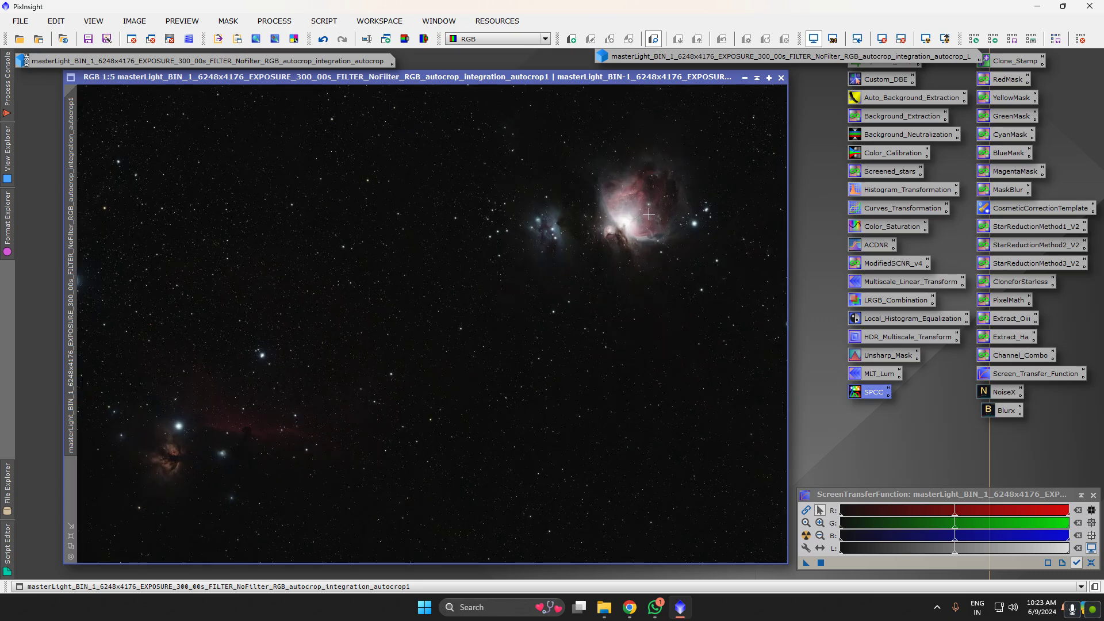
scroll(646, 221, down, 3)
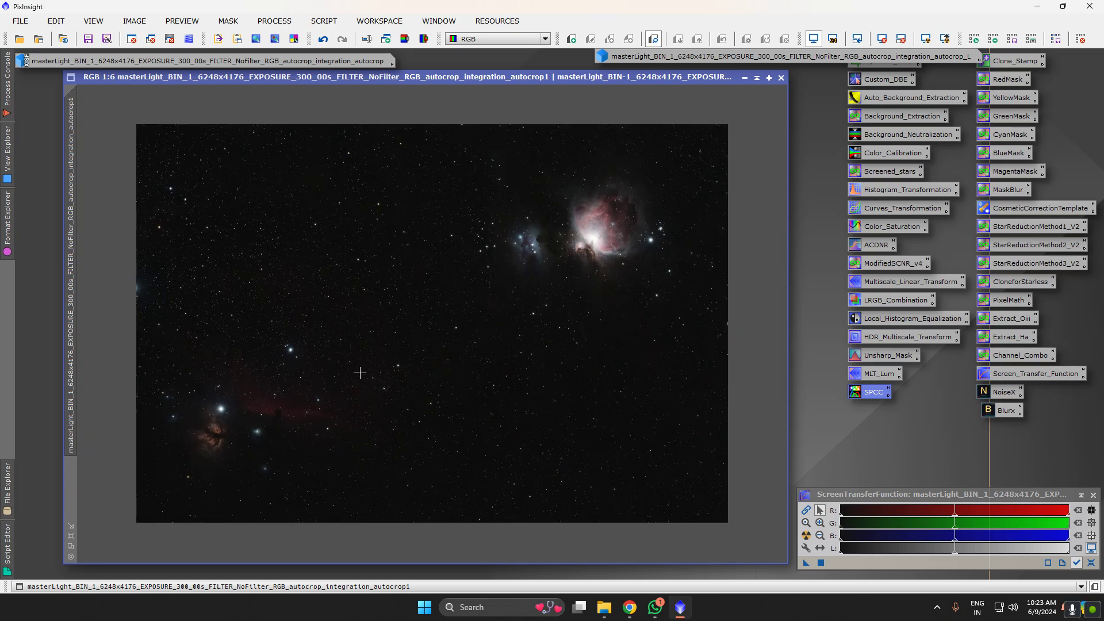
double_click(903, 210)
click(792, 456)
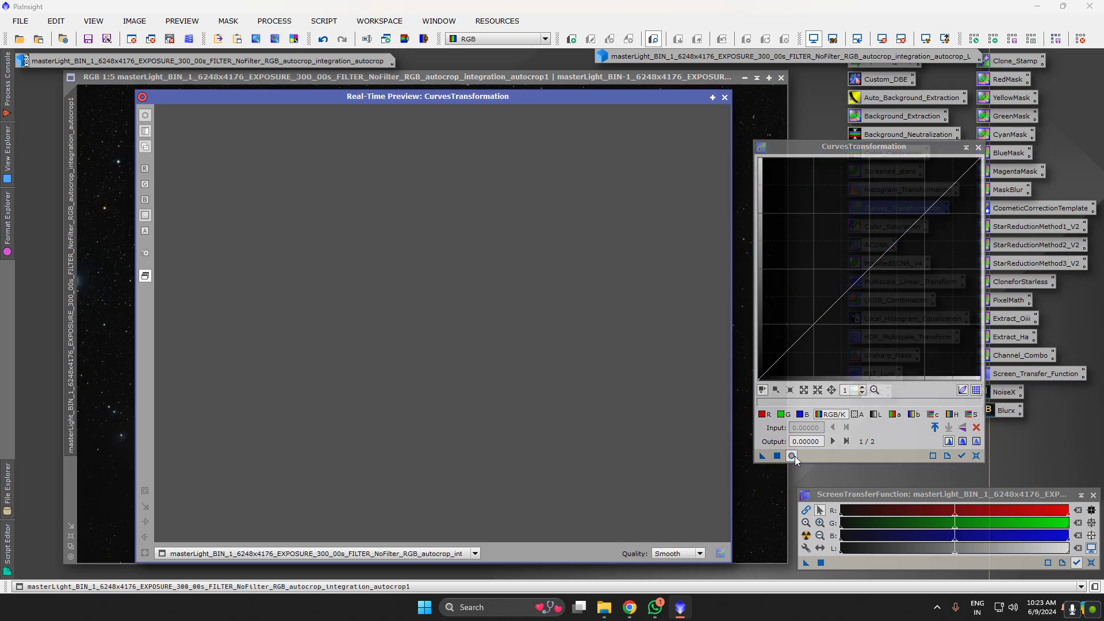
drag(908, 231, 906, 179)
drag(799, 311, 809, 311)
mouse_move(786, 349)
mouse_down()
mouse_move(793, 368)
mouse_move(774, 376)
mouse_move(764, 359)
mouse_move(777, 361)
mouse_up()
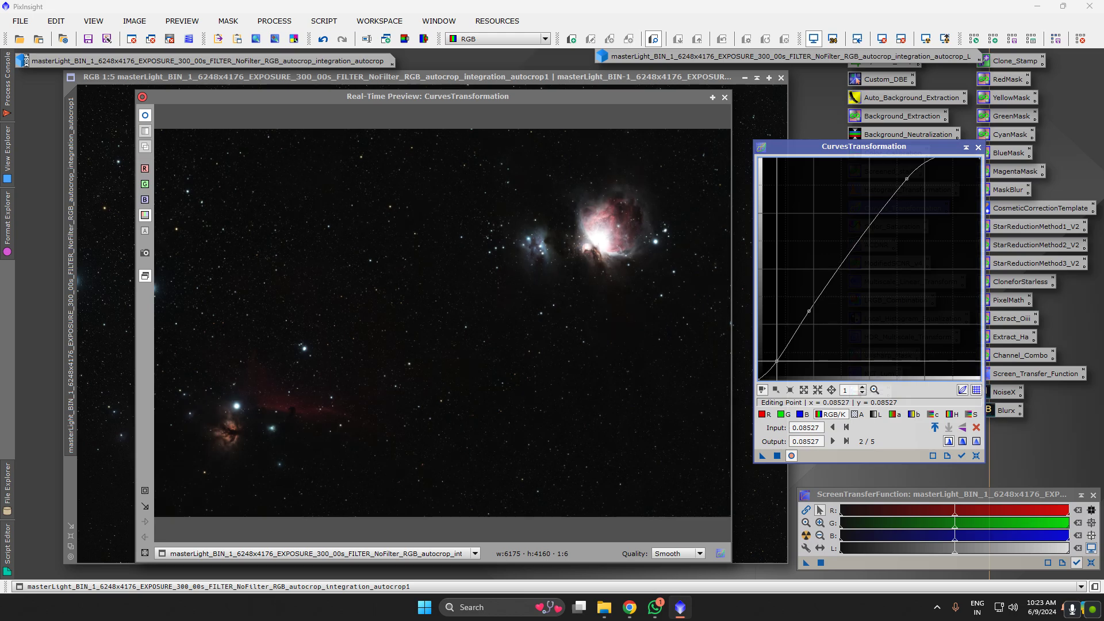
click(976, 456)
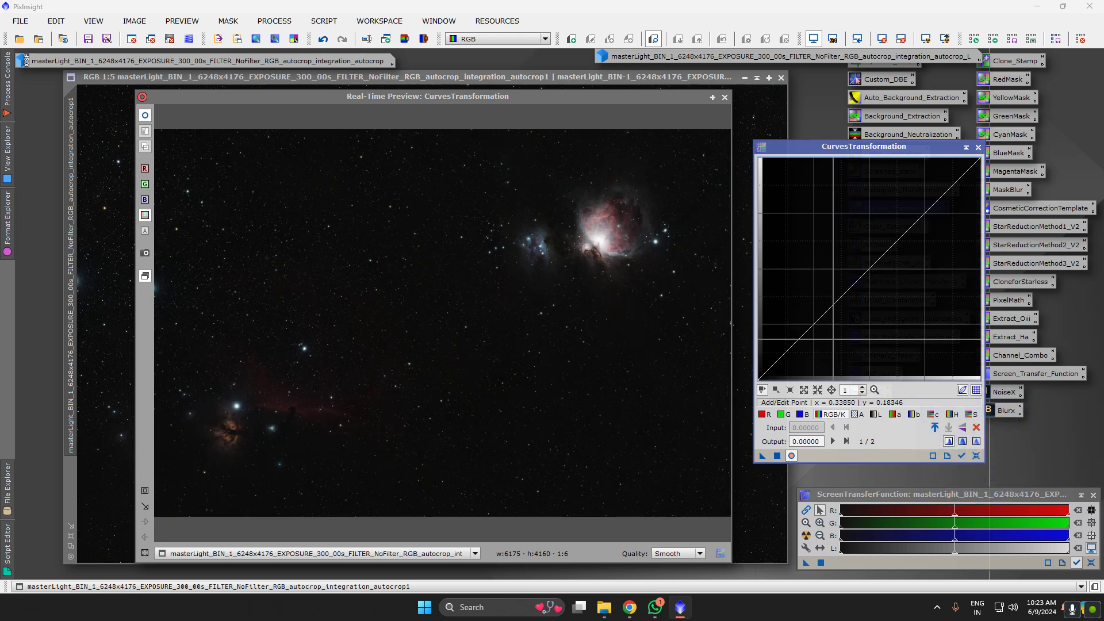
click(725, 97)
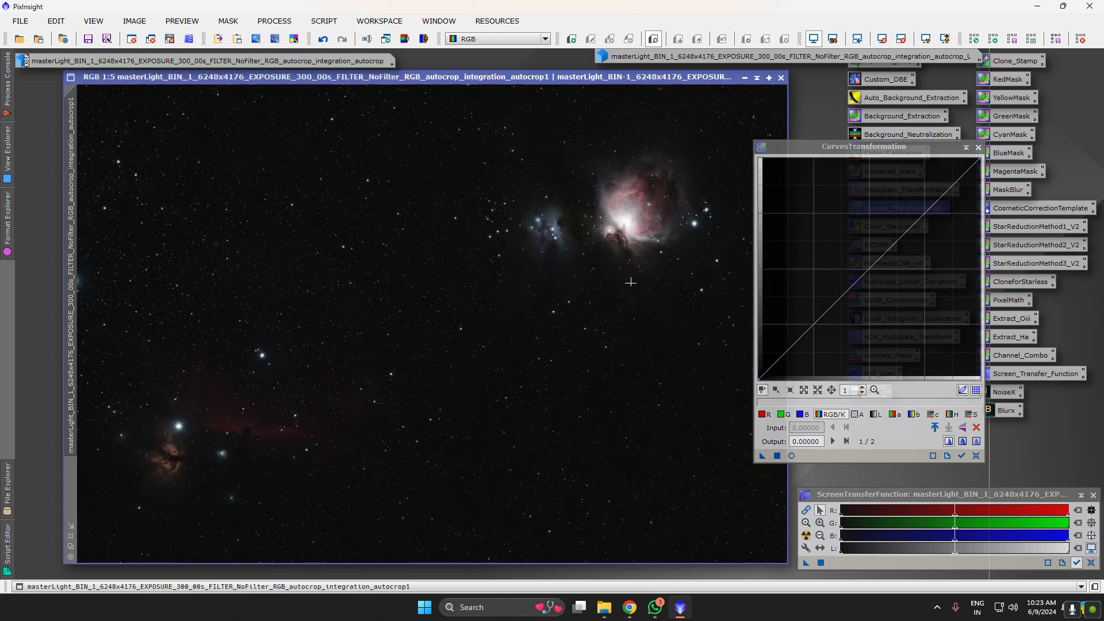
scroll(592, 329, up, 3)
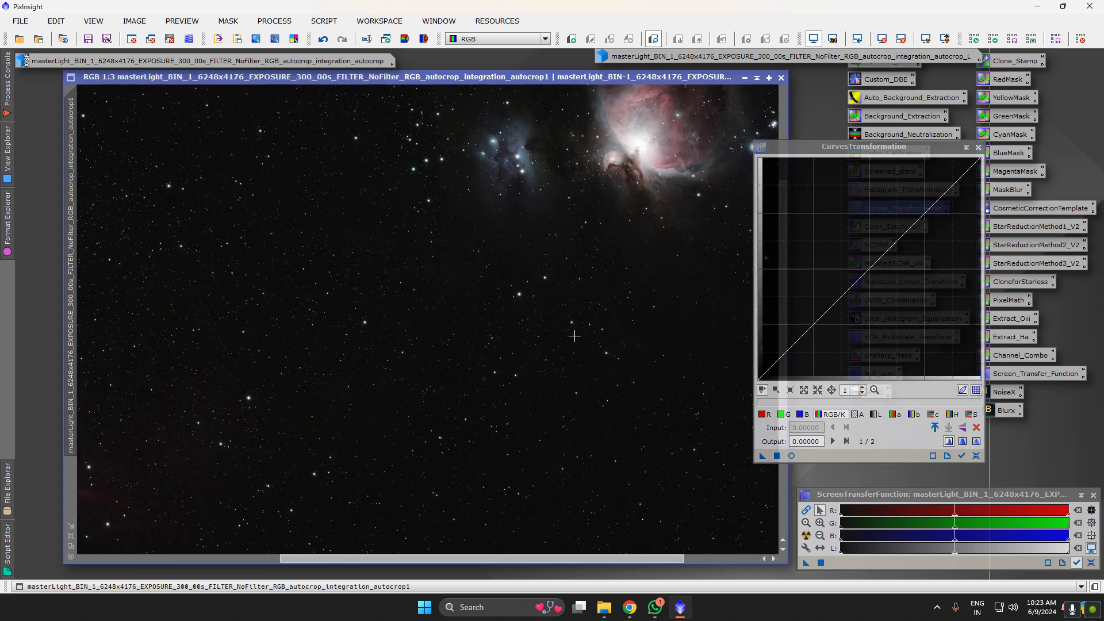
scroll(596, 339, down, 1)
click(978, 147)
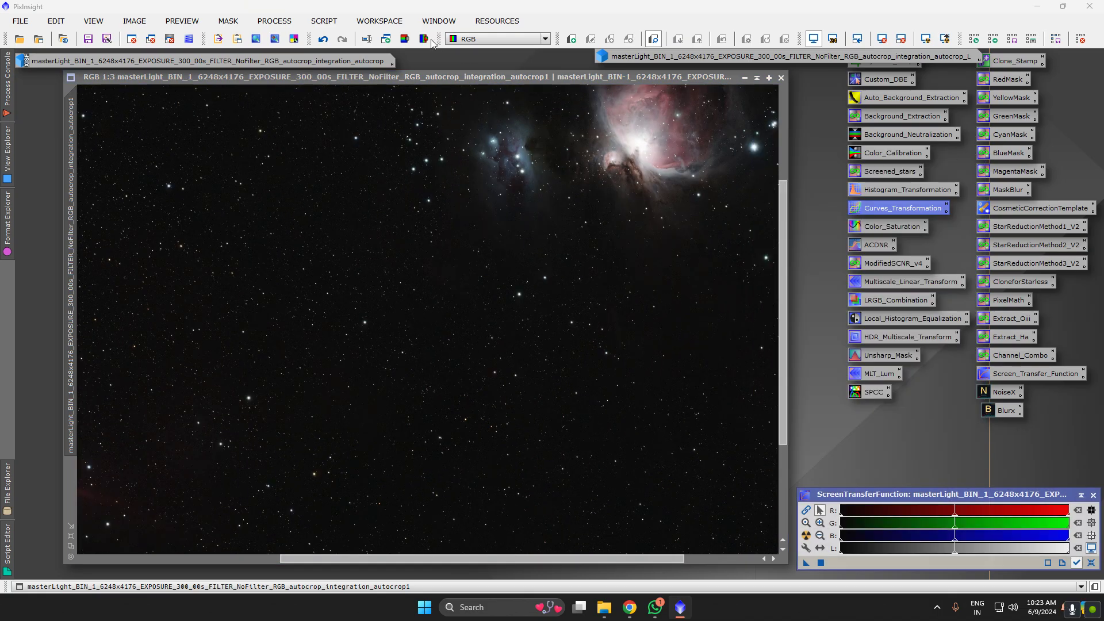
Run the EZ Soft Stretch script on the M42 image and view the brightened result
click(324, 20)
mouse_move(442, 106)
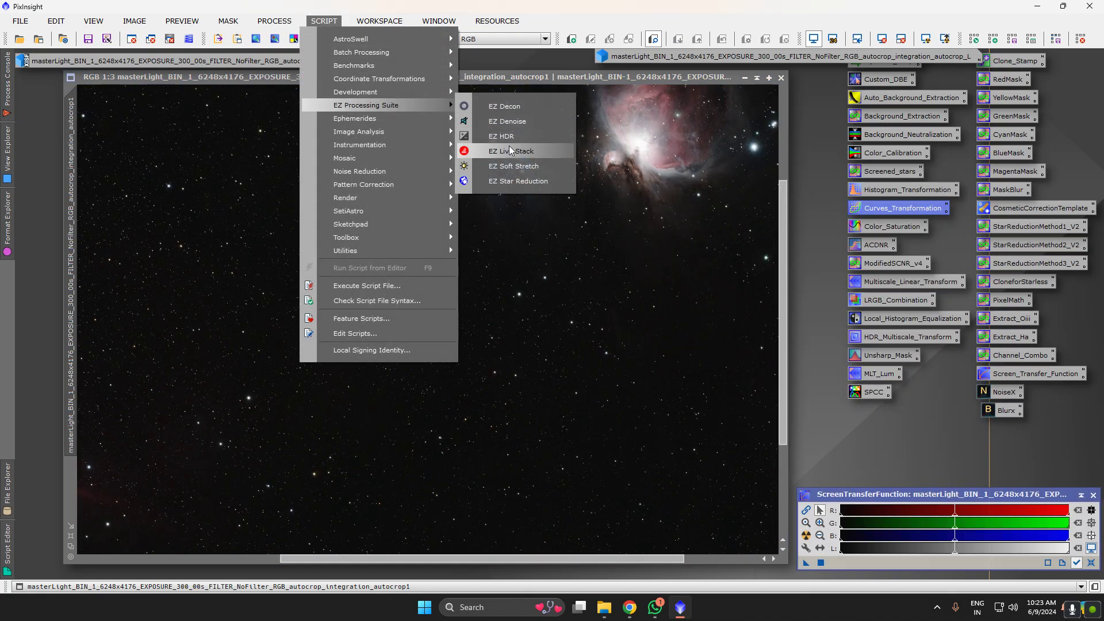
click(510, 181)
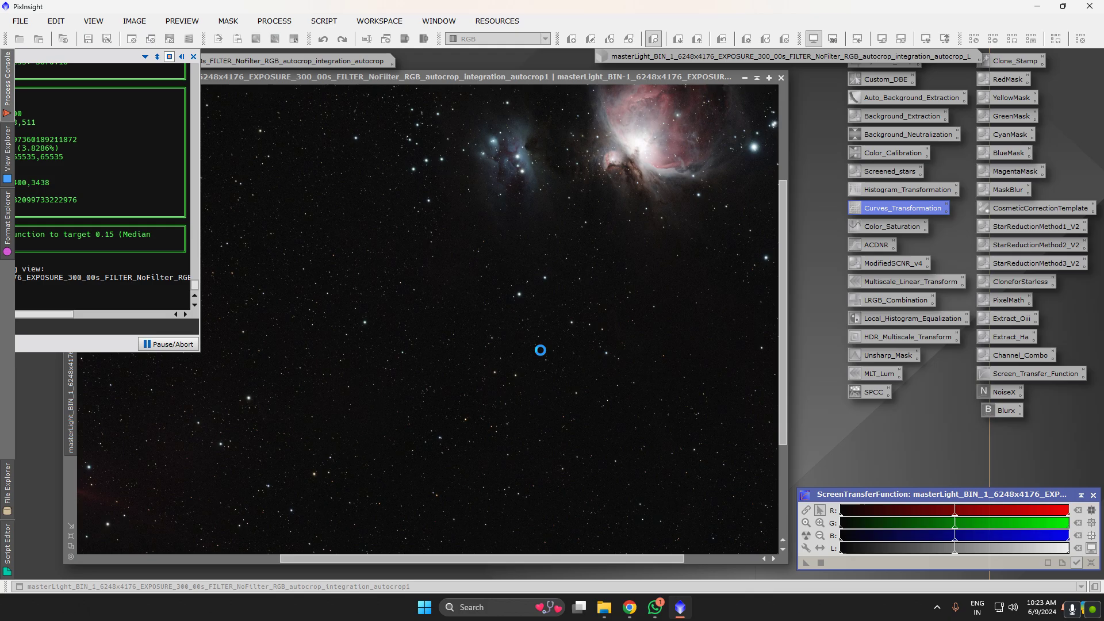
click(396, 440)
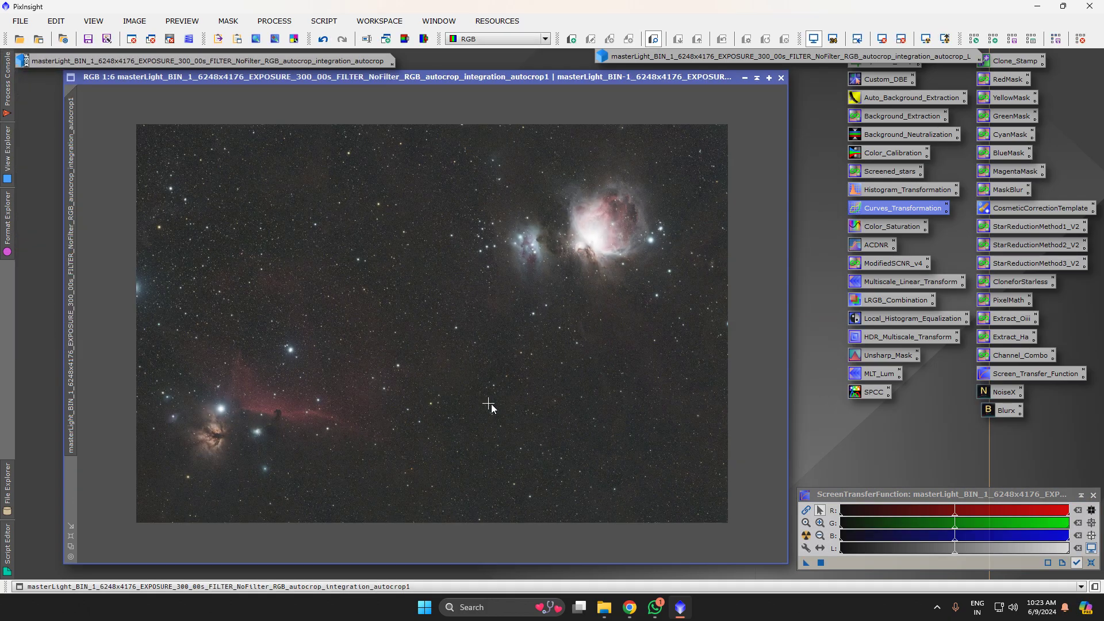
scroll(489, 406, up, 1)
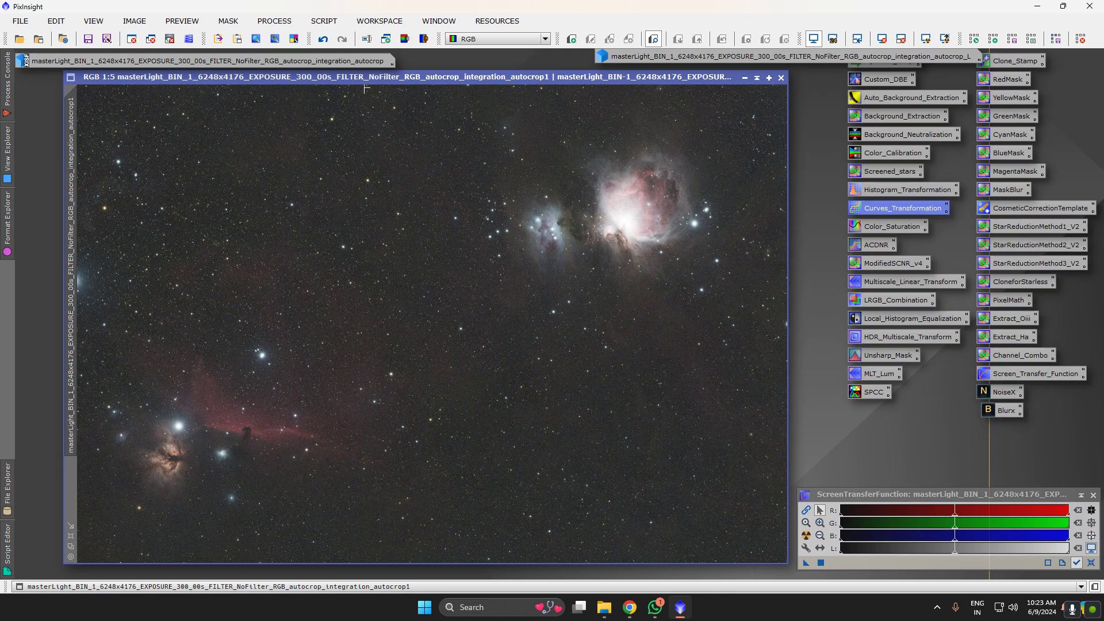
Restore the processed Carina Nebula image and examine its nebula detail, background noise and stars at several magnifications
double_click(284, 63)
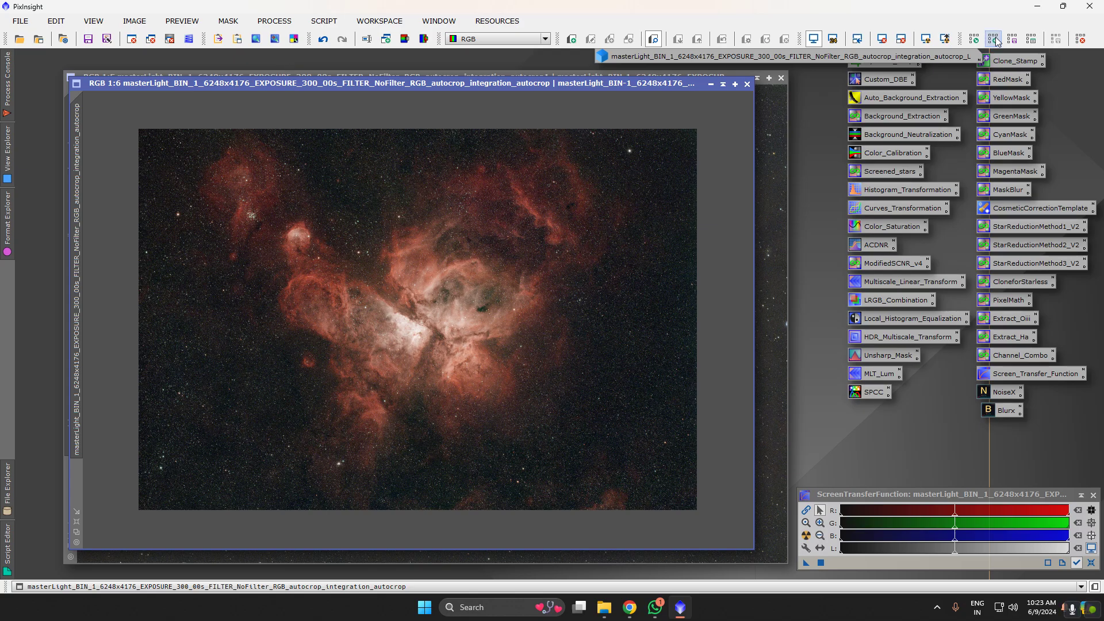
scroll(425, 340, up, 5)
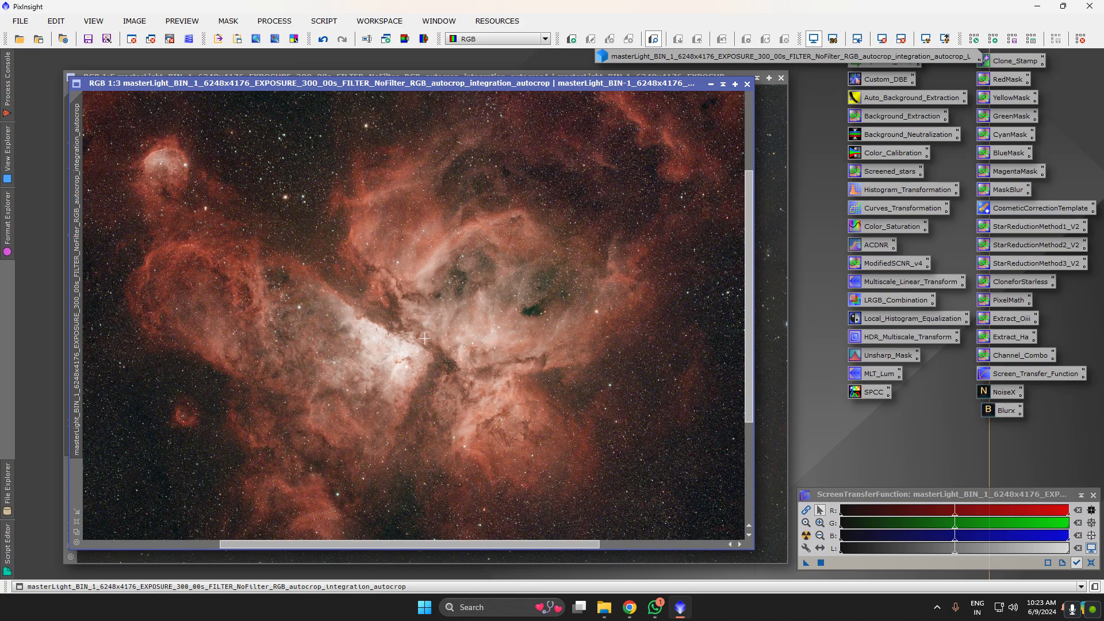
scroll(425, 339, down, 2)
scroll(425, 338, down, 1)
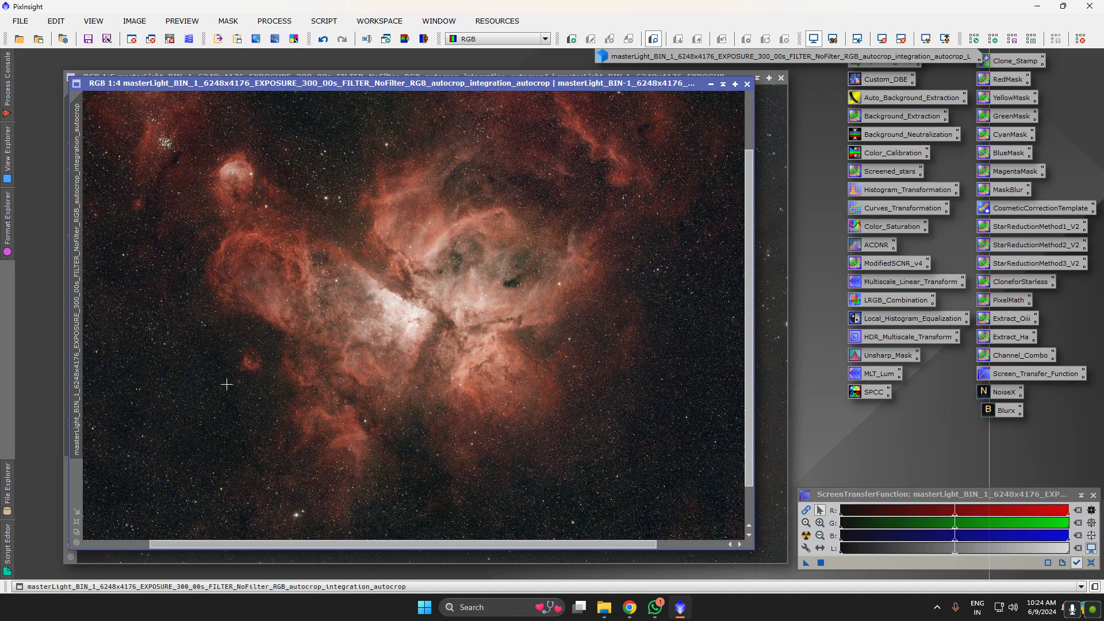
scroll(226, 384, up, 7)
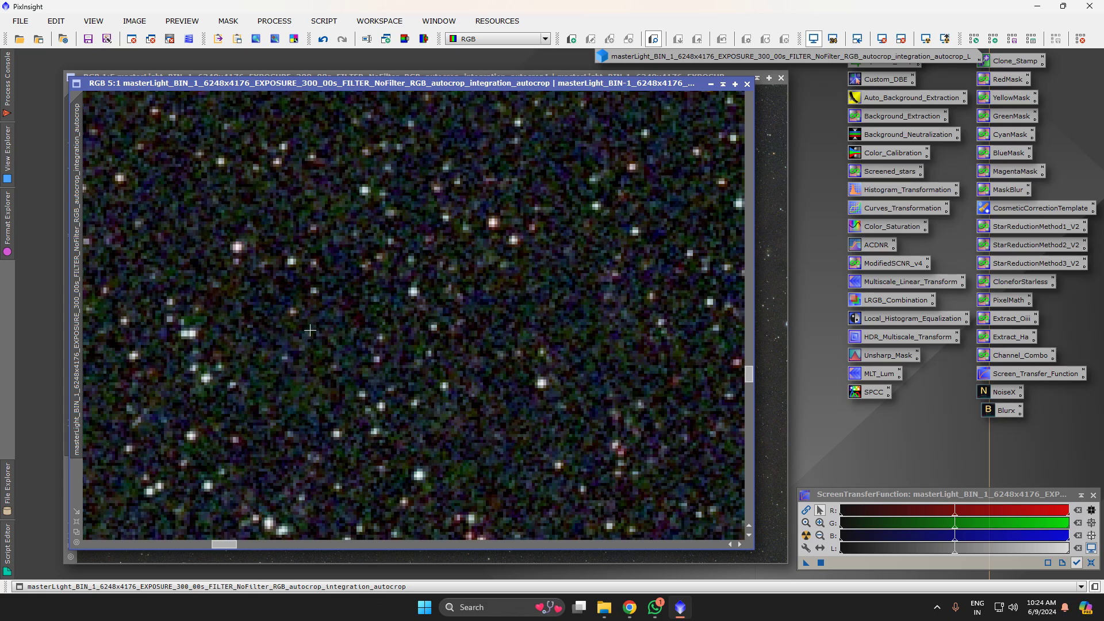
scroll(310, 330, down, 4)
scroll(310, 328, up, 7)
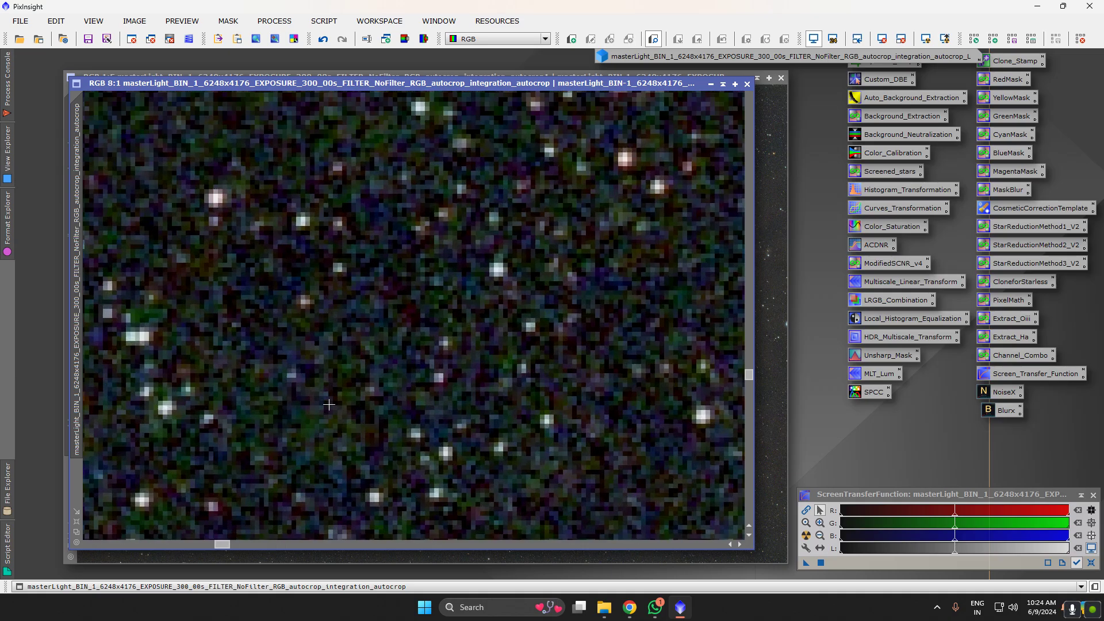
scroll(257, 347, down, 6)
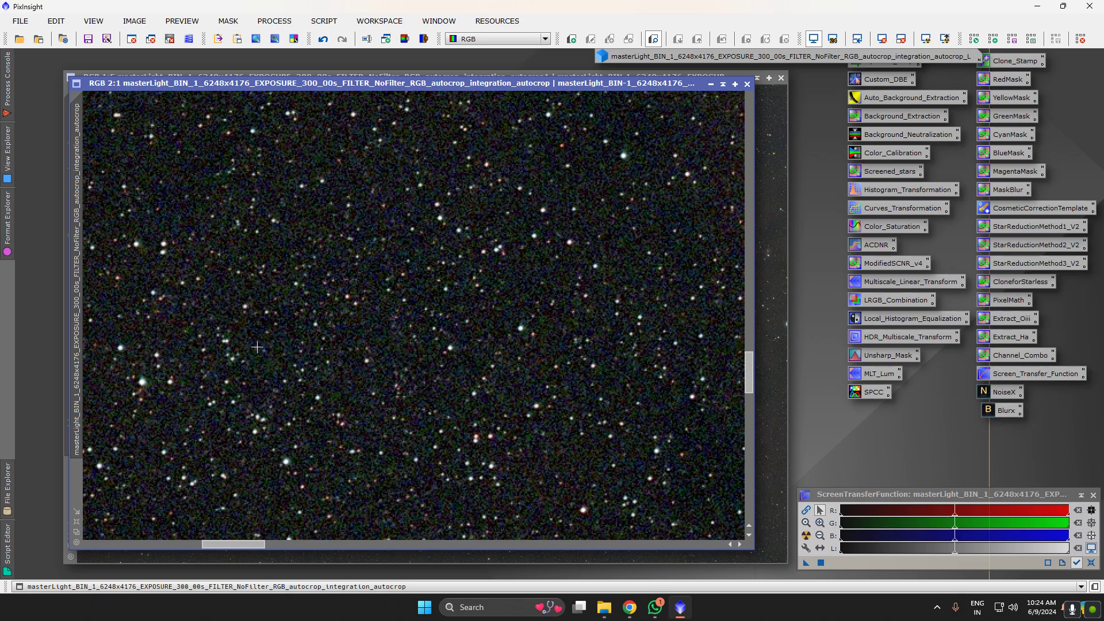
scroll(559, 348, down, 2)
Bring the M42 image forward and examine its stars and background noise at close range and in full
click(763, 323)
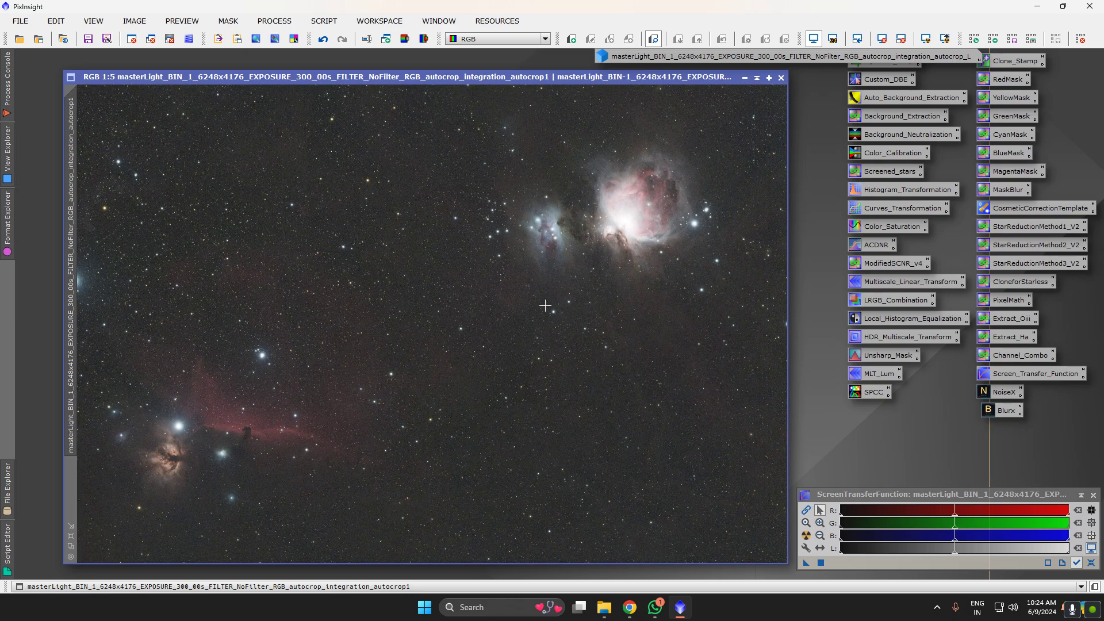
scroll(371, 317, up, 5)
scroll(445, 336, up, 4)
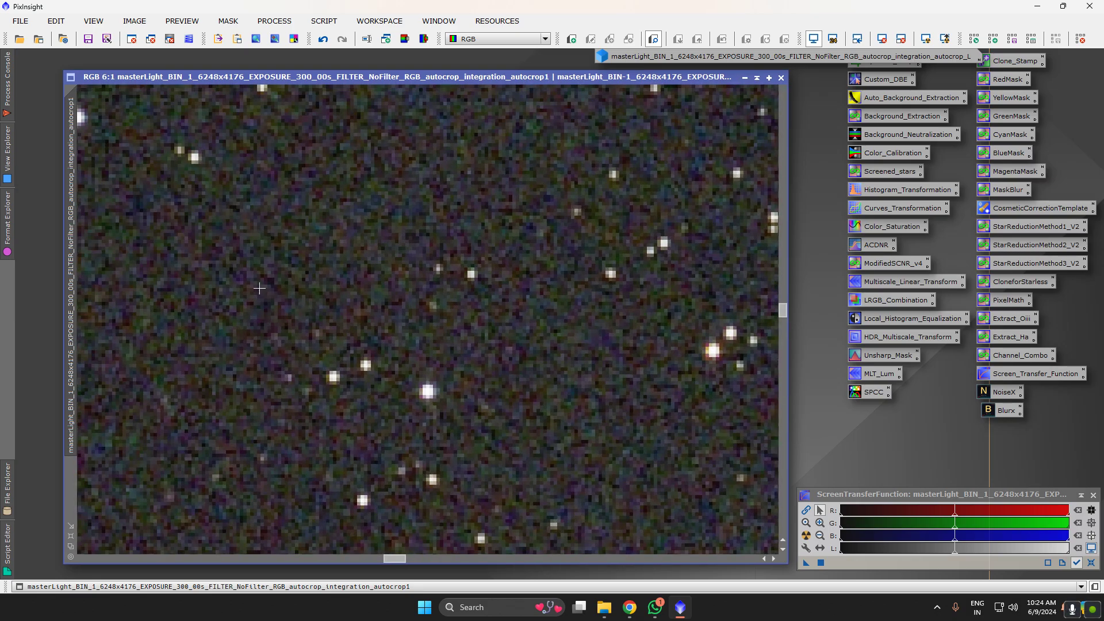
click(323, 21)
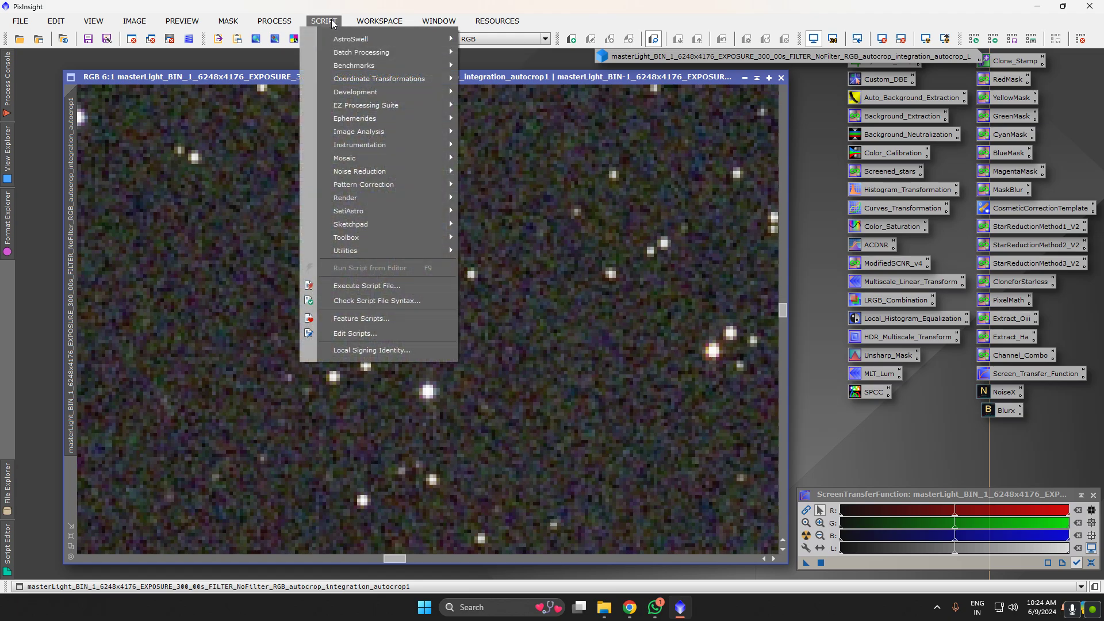
click(224, 293)
scroll(302, 291, up, 3)
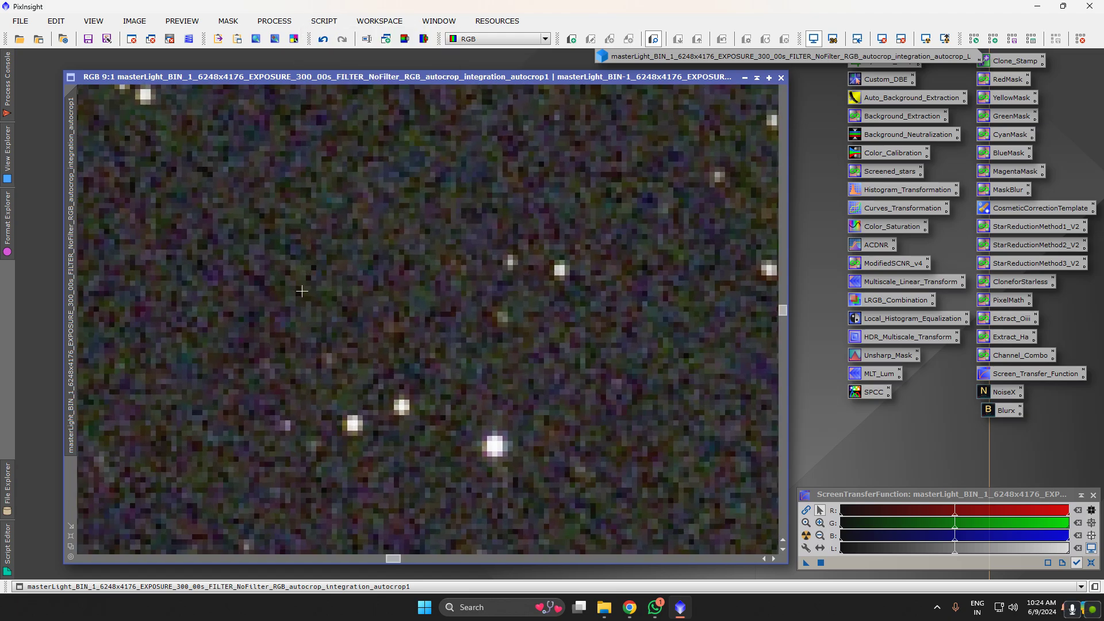
scroll(294, 276, up, 2)
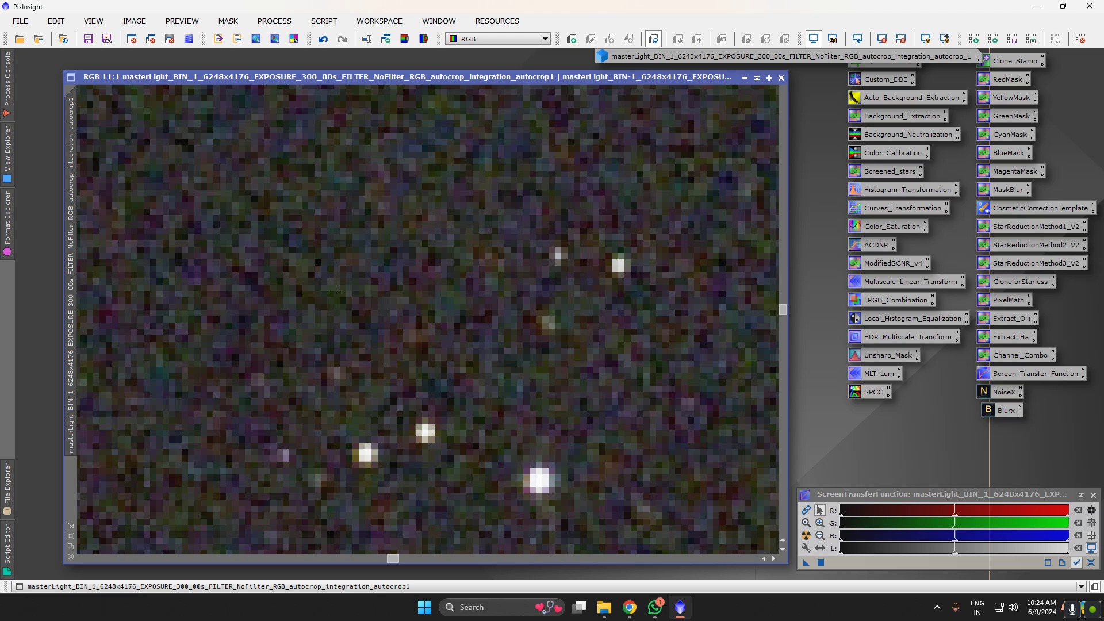
scroll(335, 293, down, 15)
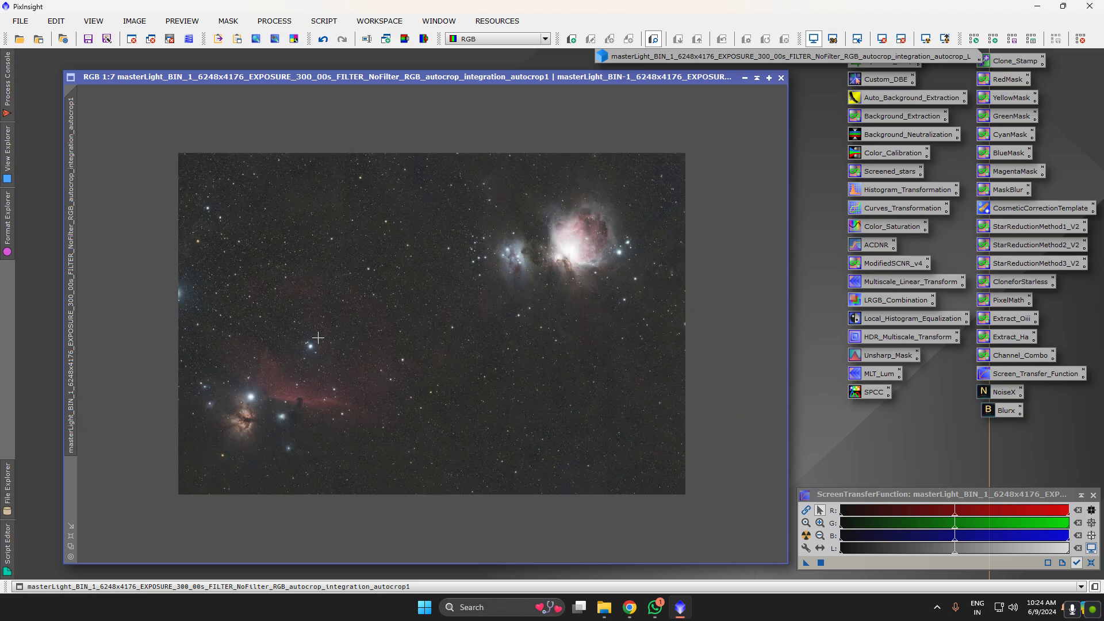
scroll(318, 338, up, 2)
Close the M42 and Carina Nebula images without saving the changes
click(781, 78)
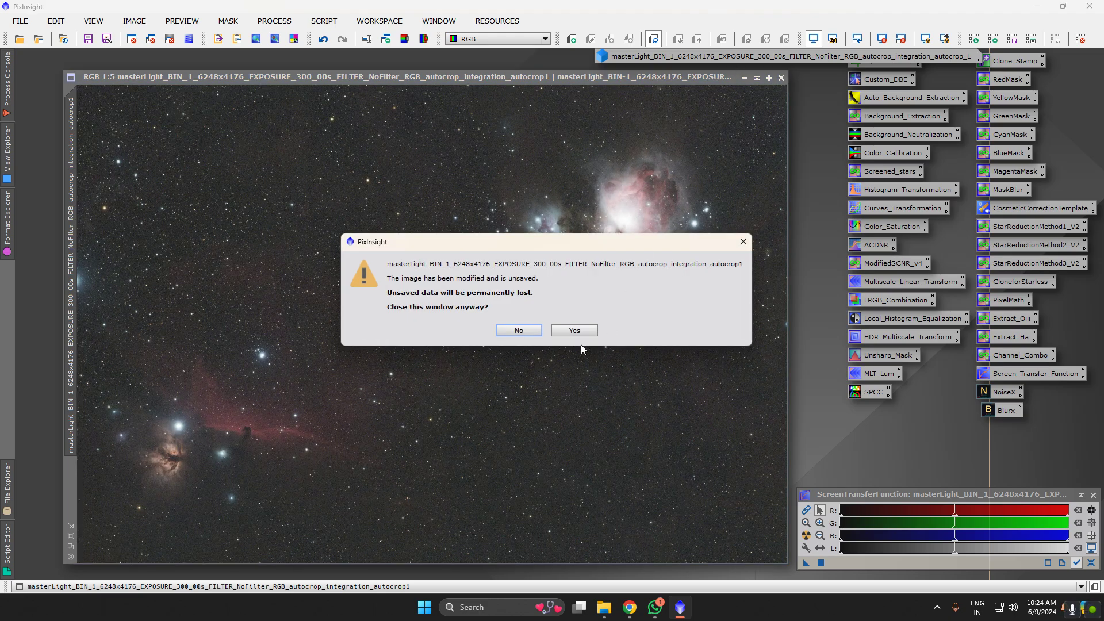
click(578, 329)
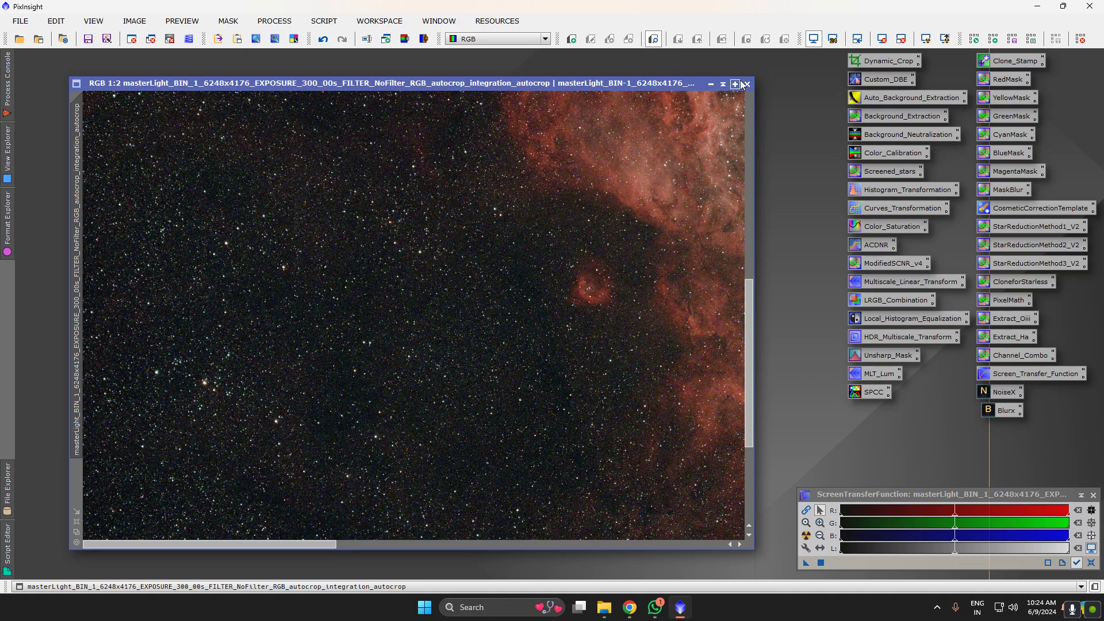
click(747, 84)
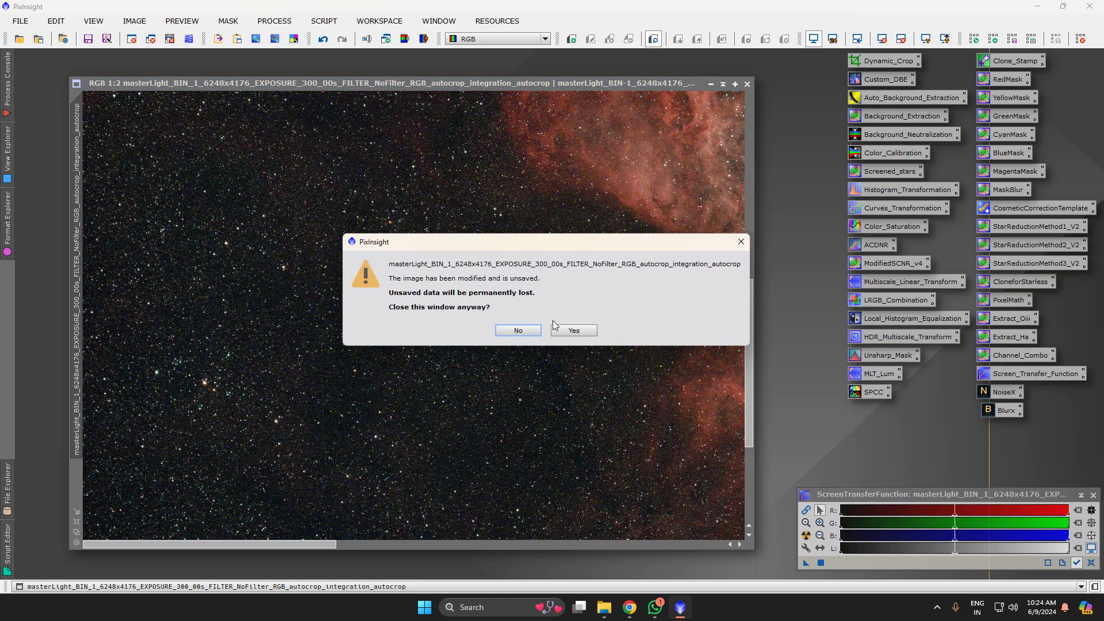
click(575, 330)
Start opening an image file and browse to the RC6 folder within the 2023-2024 astrophotography data
click(16, 22)
click(26, 33)
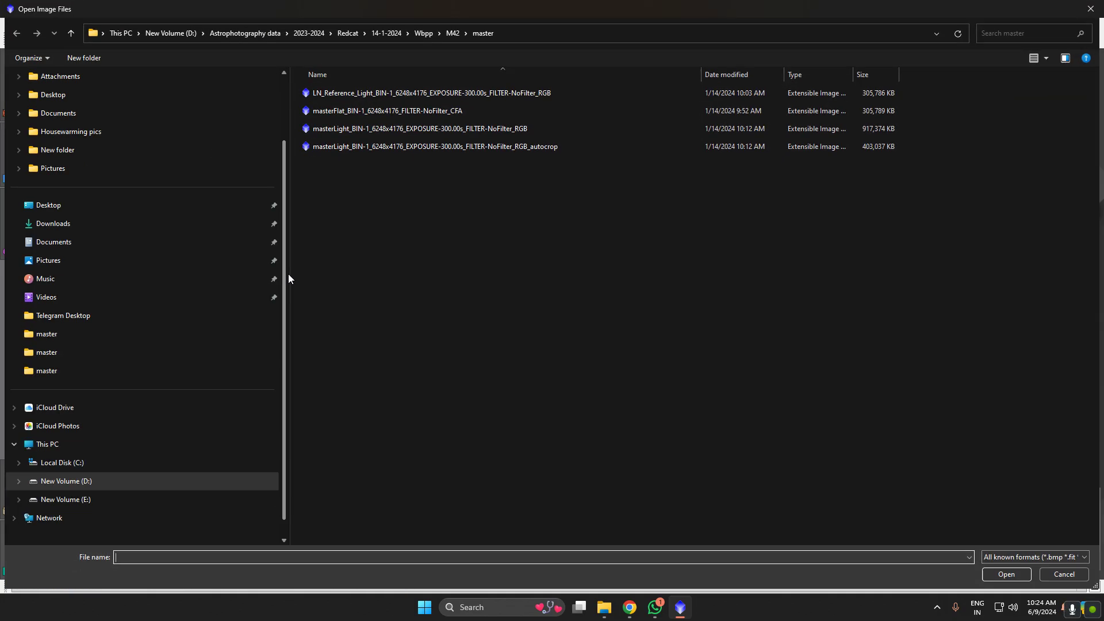
click(347, 34)
double_click(329, 236)
double_click(323, 129)
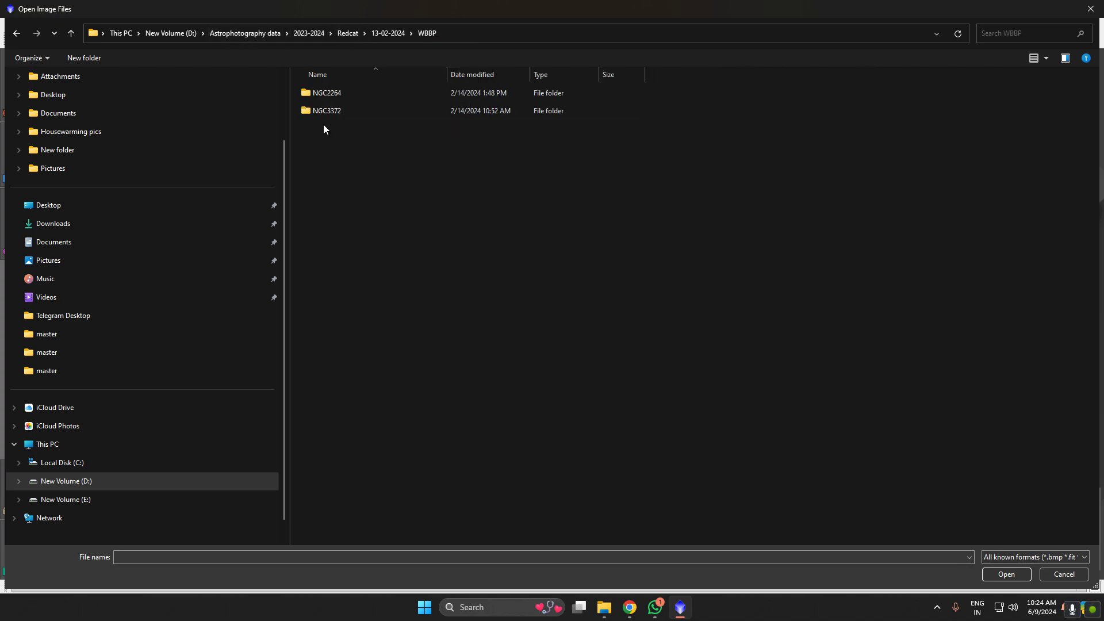
click(347, 33)
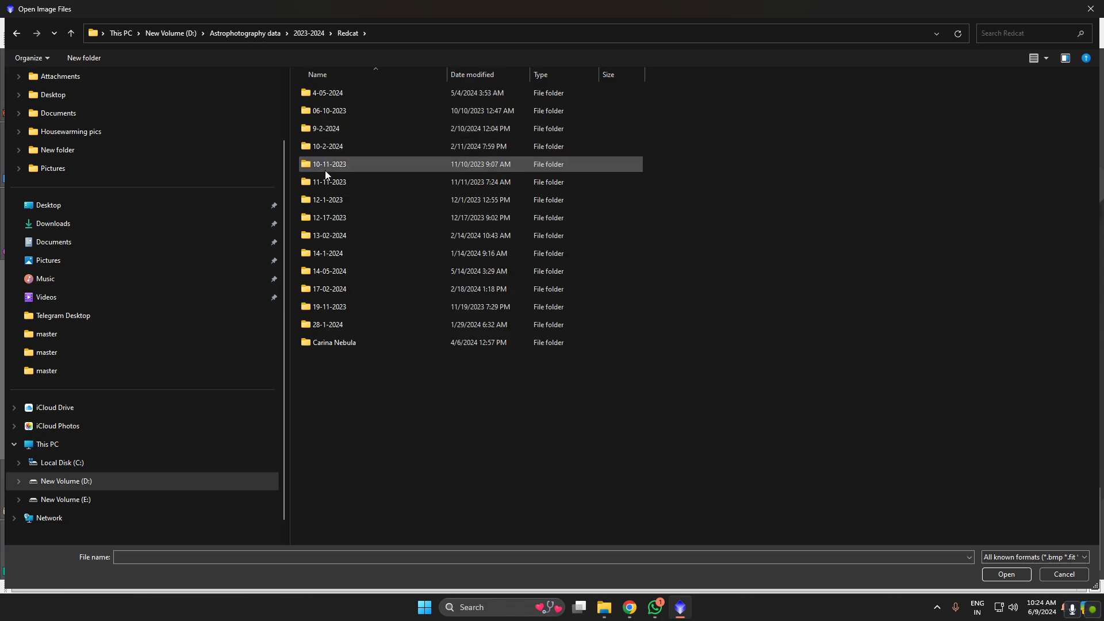
click(313, 35)
double_click(317, 129)
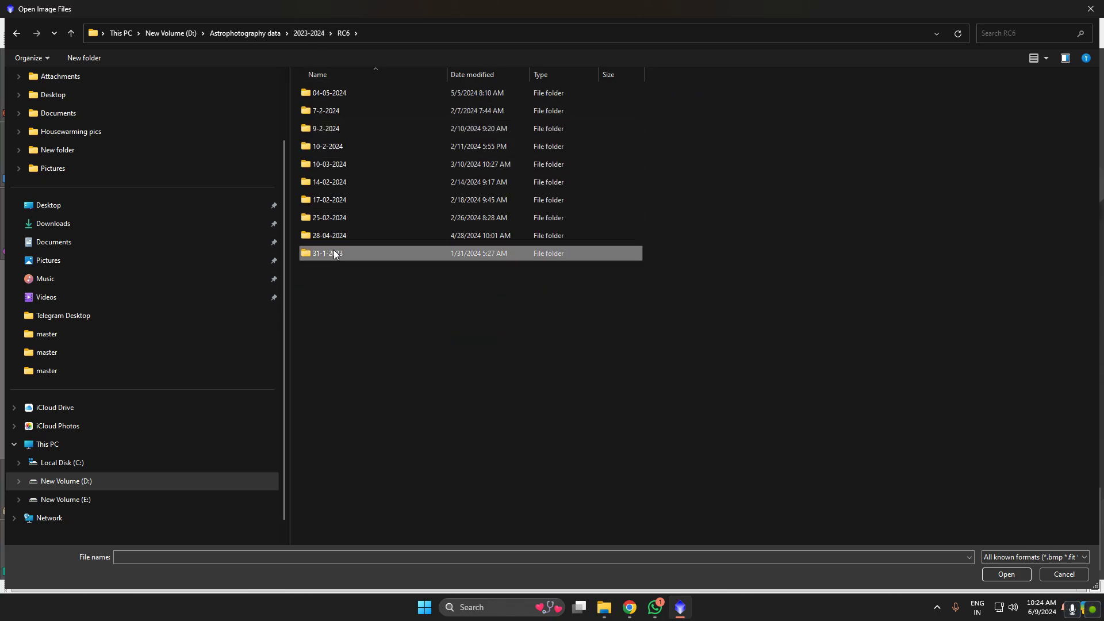
Open the autocropped RGB master light from the M20 master folder under 04-05-2024, WBPP
double_click(334, 91)
double_click(333, 126)
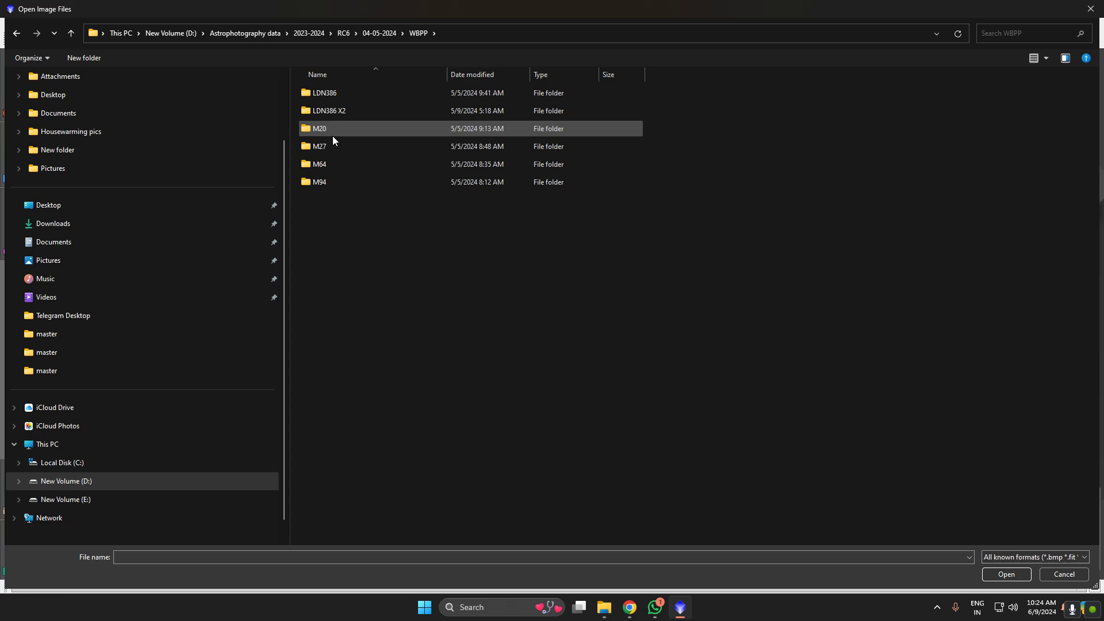
double_click(336, 130)
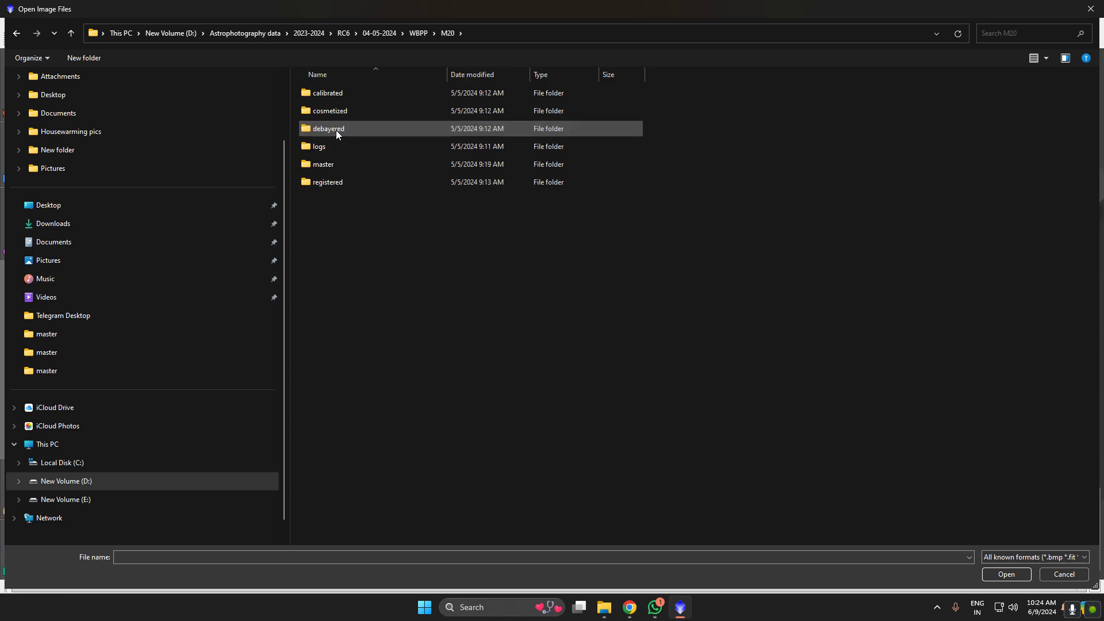
double_click(336, 164)
click(523, 148)
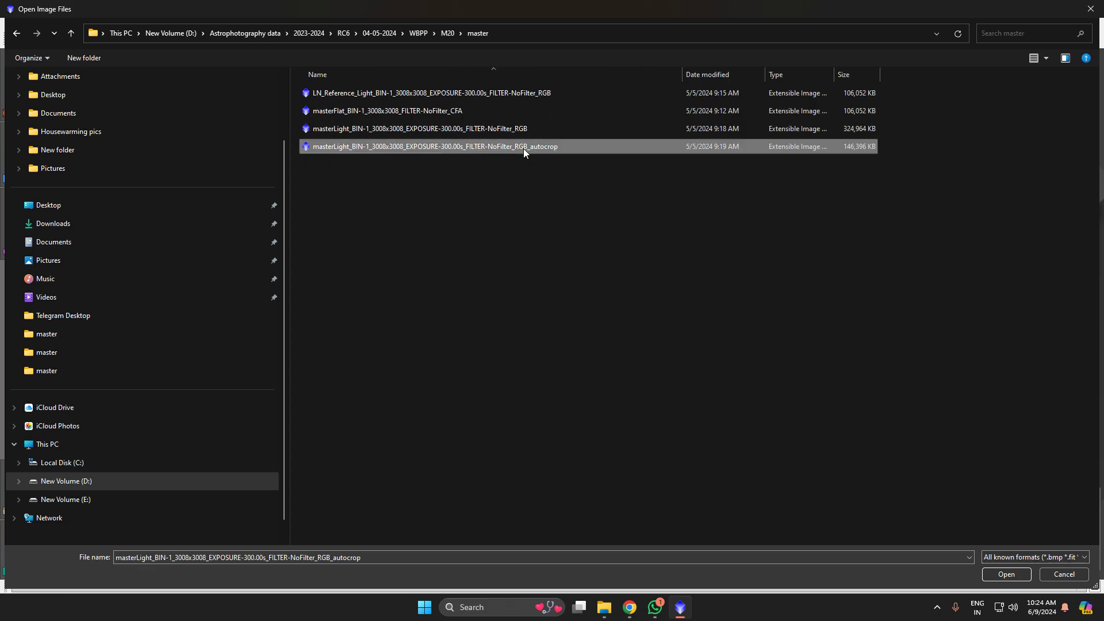
click(1004, 573)
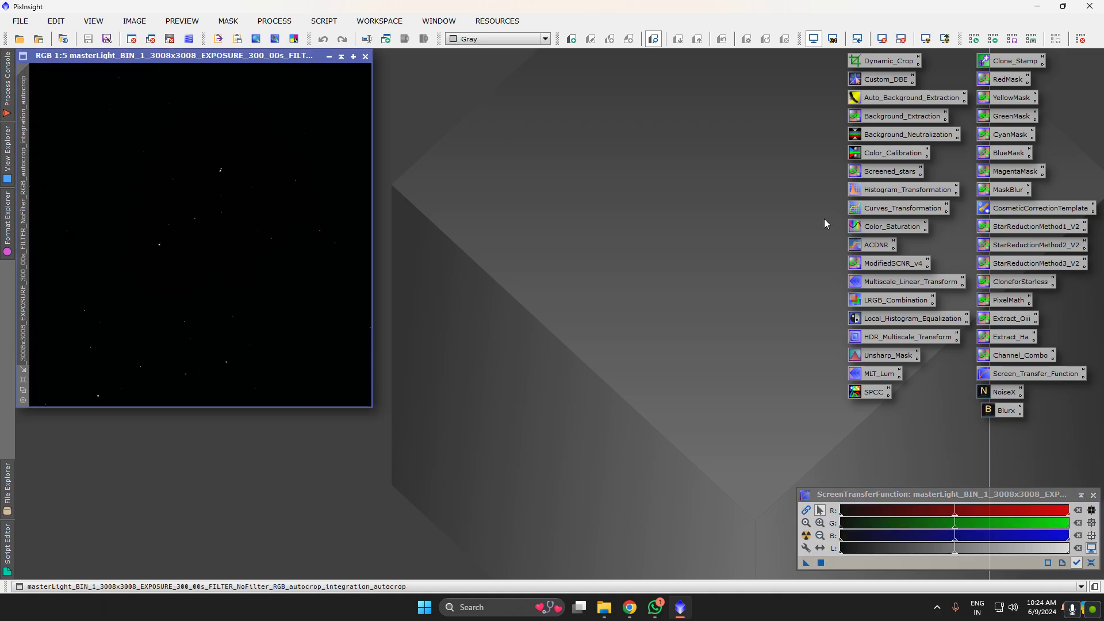
Apply an automatic screen stretch to the M20 image, then move its window towards the workspace centre and enlarge it
click(806, 535)
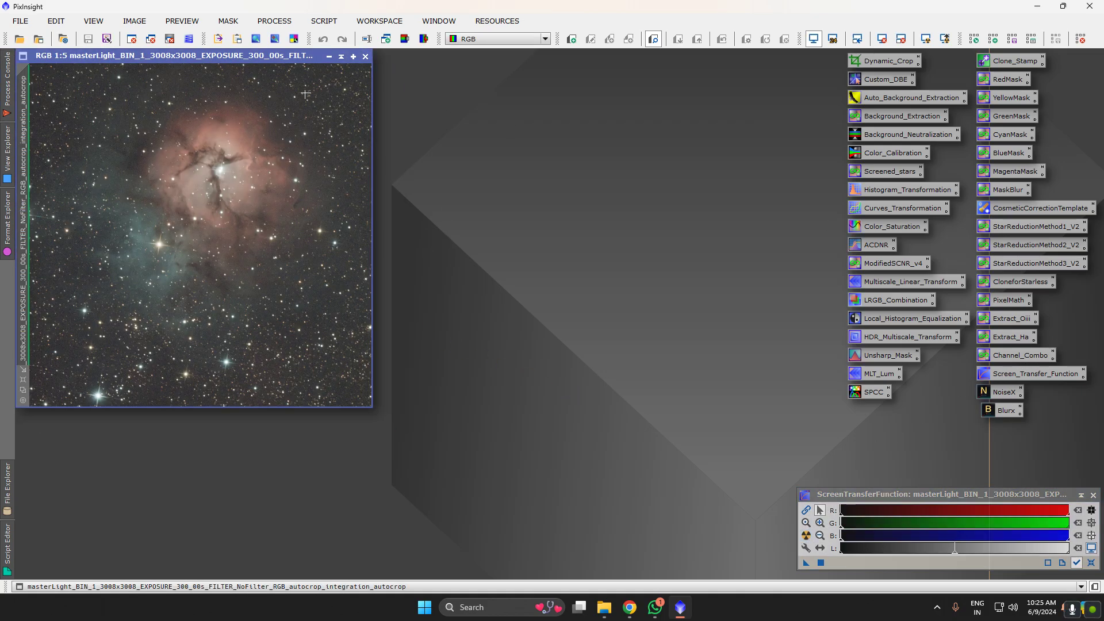
drag(278, 56, 461, 63)
click(206, 388)
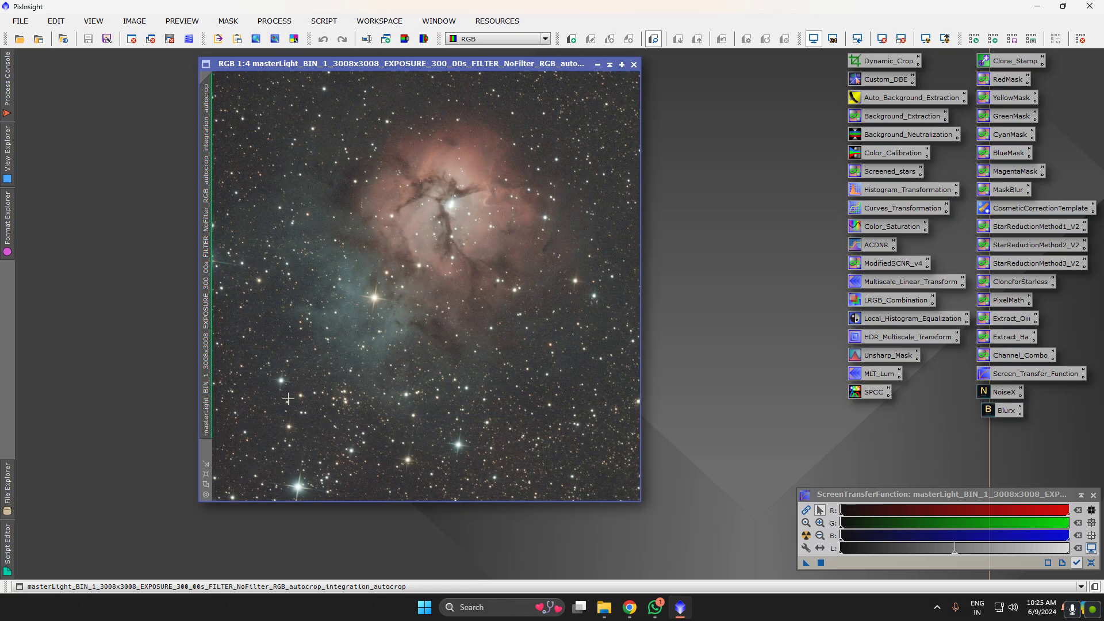
scroll(361, 407, up, 1)
scroll(543, 420, down, 2)
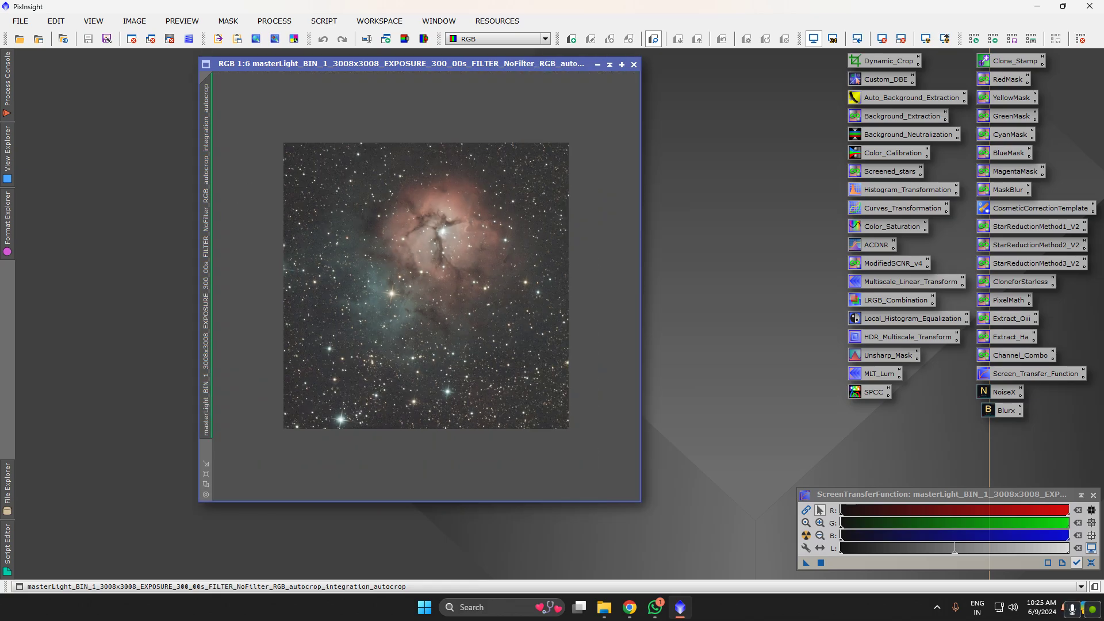
scroll(333, 312, up, 1)
scroll(333, 312, up, 1)
scroll(334, 313, down, 2)
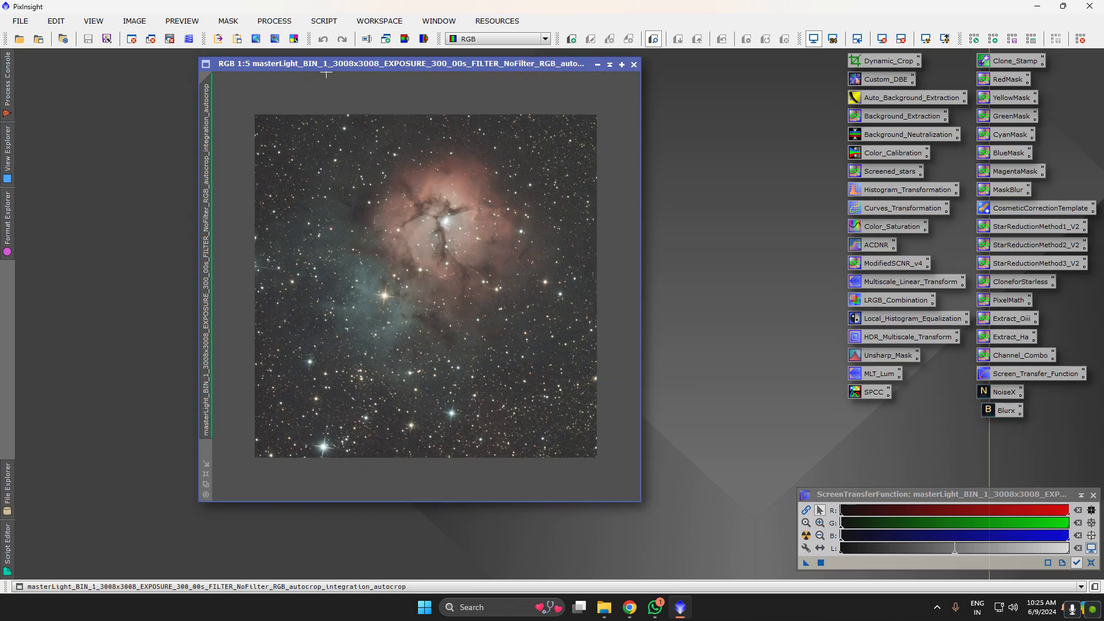
Run the GraXpert script on the M20 image to remove its background gradient and check the result
click(324, 21)
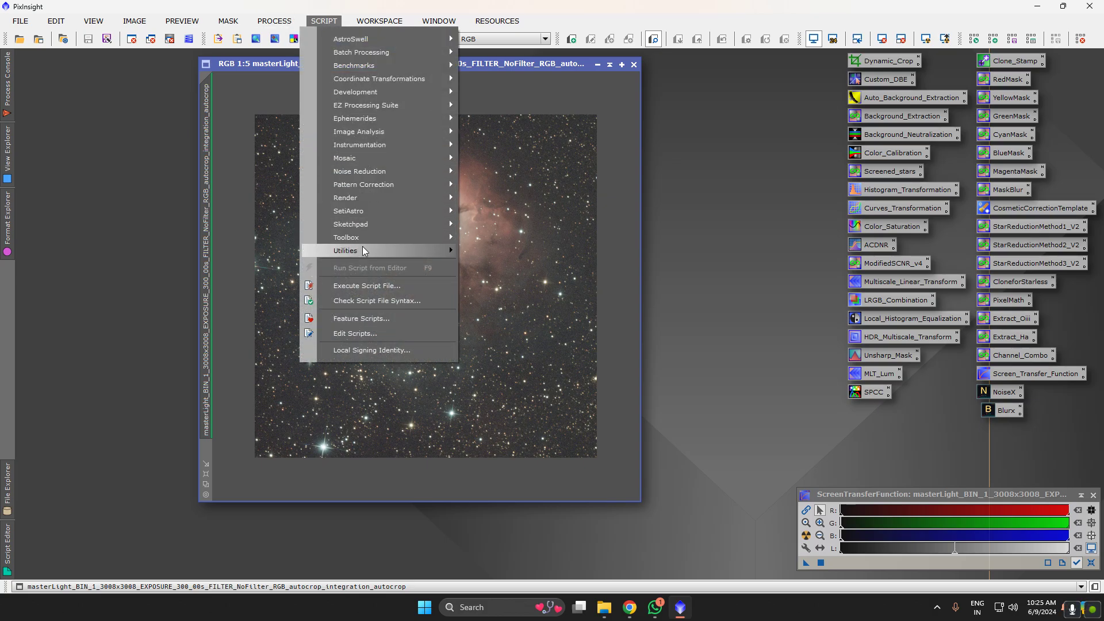
mouse_move(361, 238)
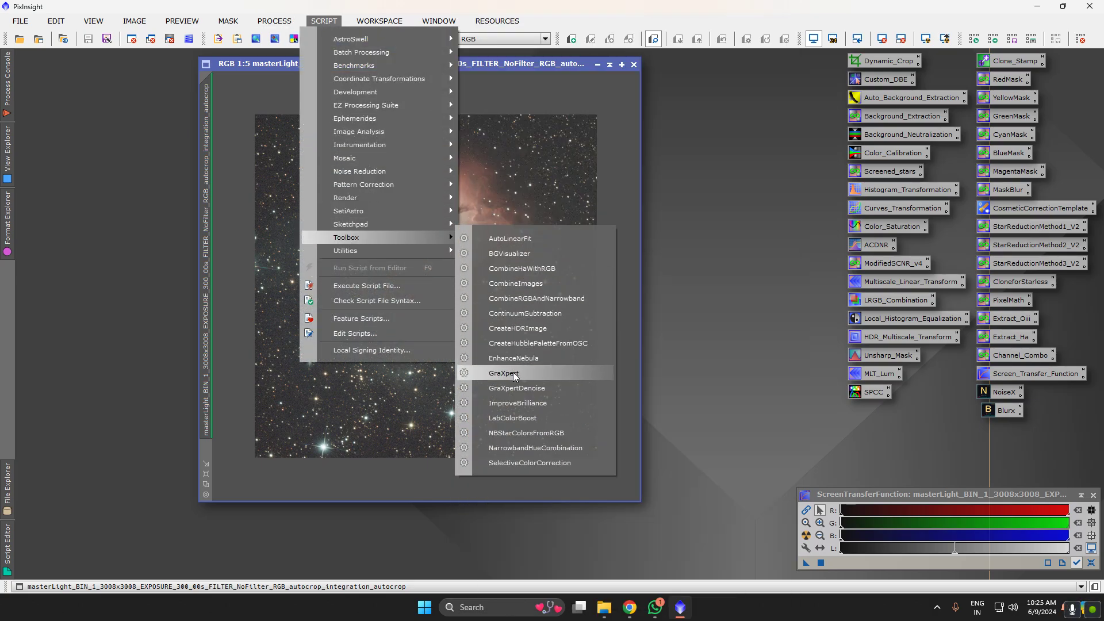
click(517, 374)
click(458, 358)
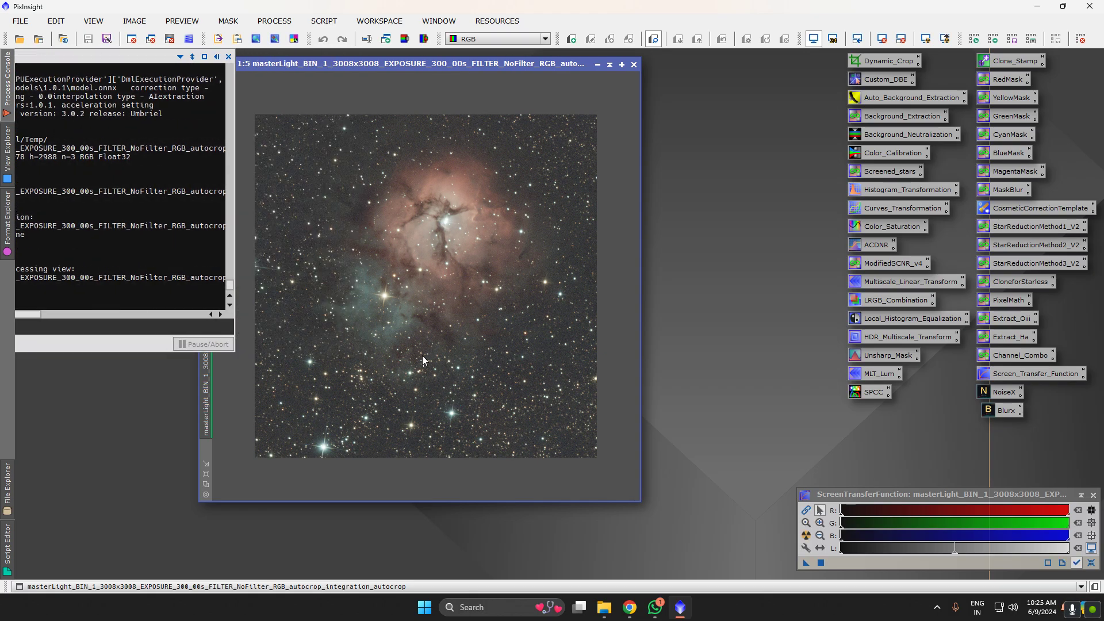
scroll(371, 321, up, 3)
scroll(402, 167, down, 2)
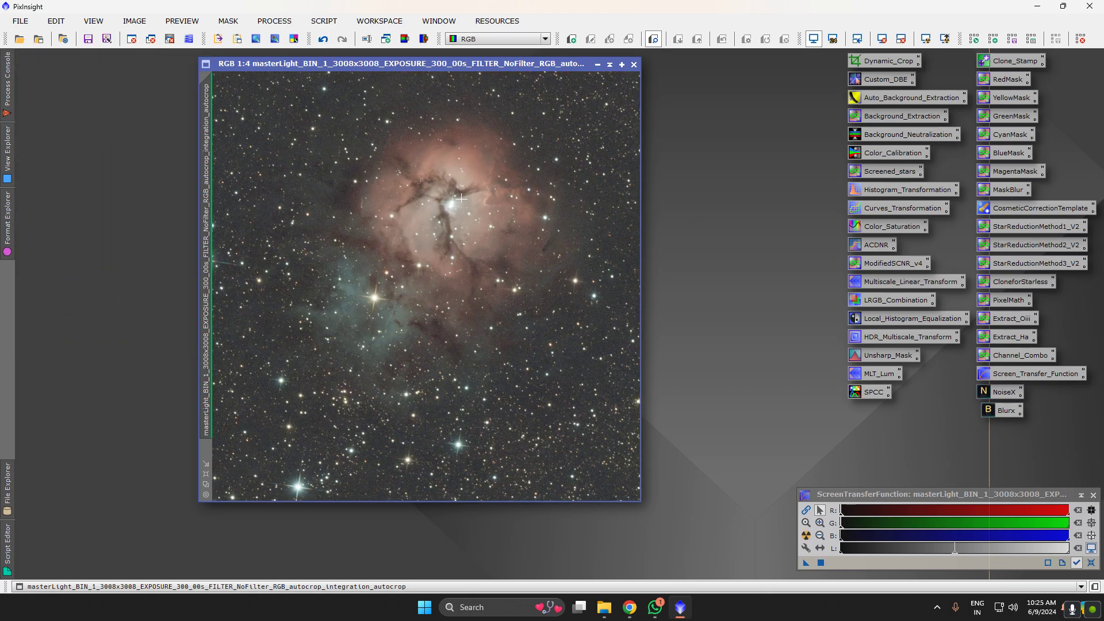
Sharpen the M20 image with BlurXTerminator at its default settings, with Sharpen Stars 0.50 and Sharpen Nonstellar 0.50
double_click(1003, 410)
click(908, 296)
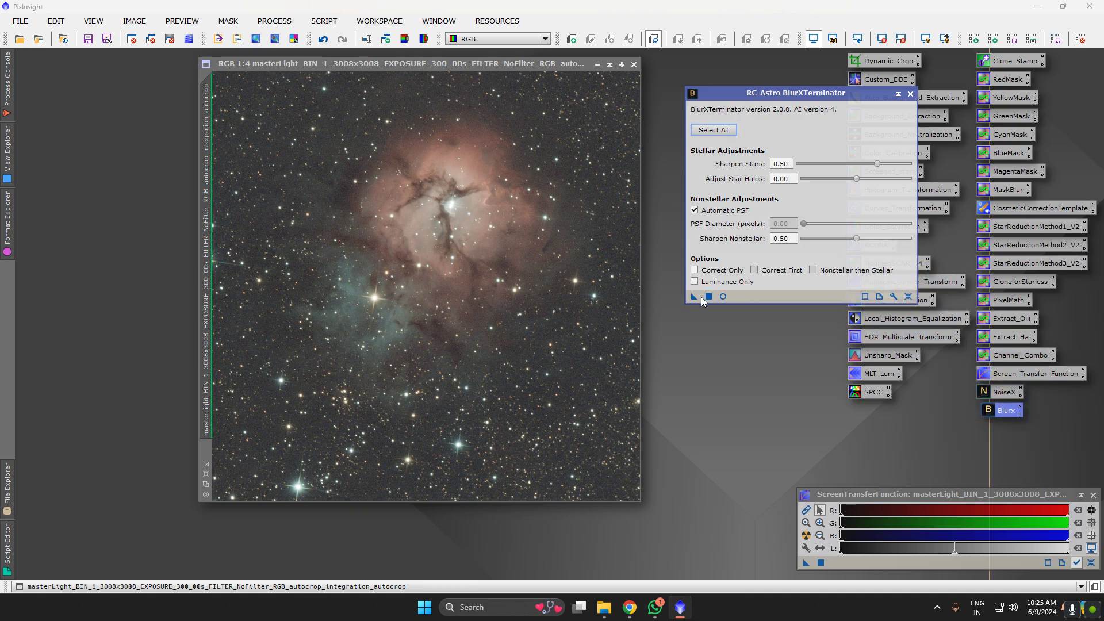
click(708, 296)
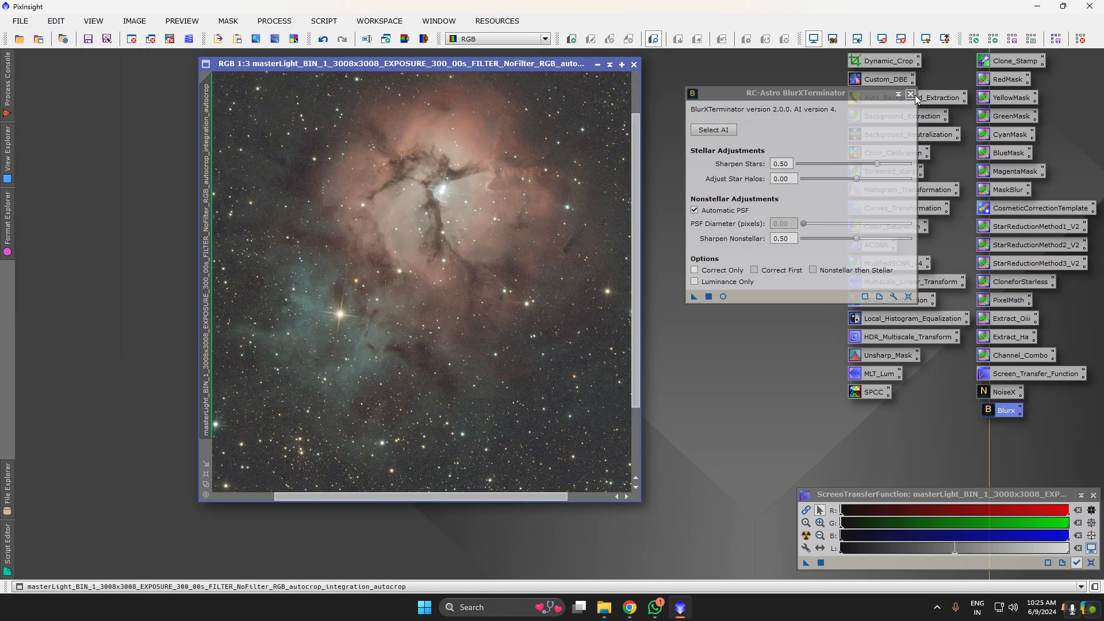
click(910, 94)
Calibrate the M20 image's colours with SPCC and close the resulting white balance graphs
drag(872, 391, 394, 271)
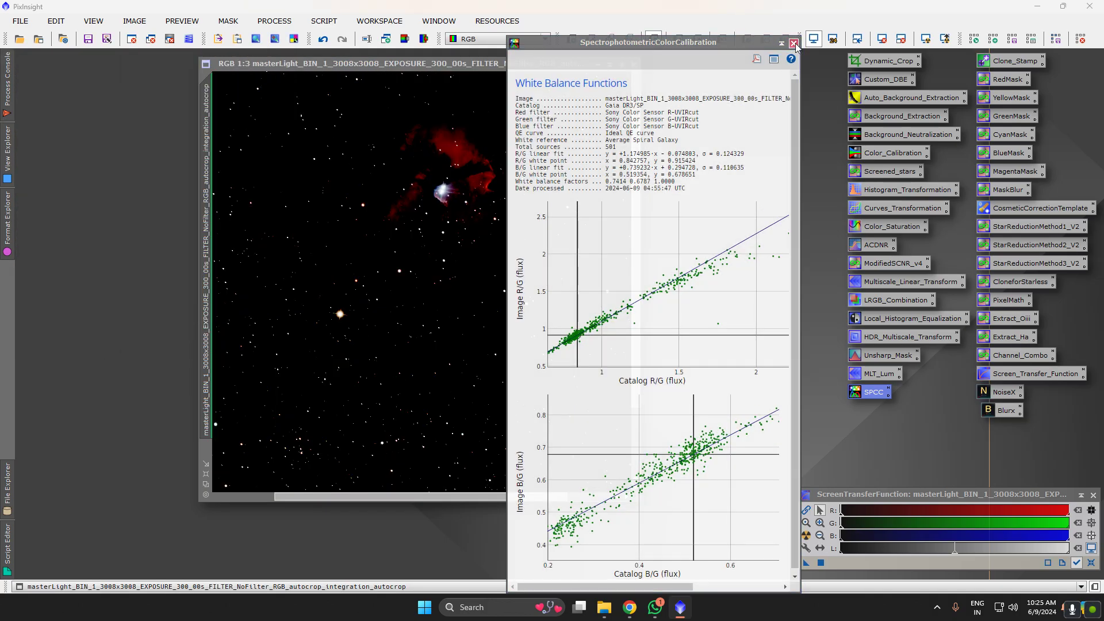
click(794, 44)
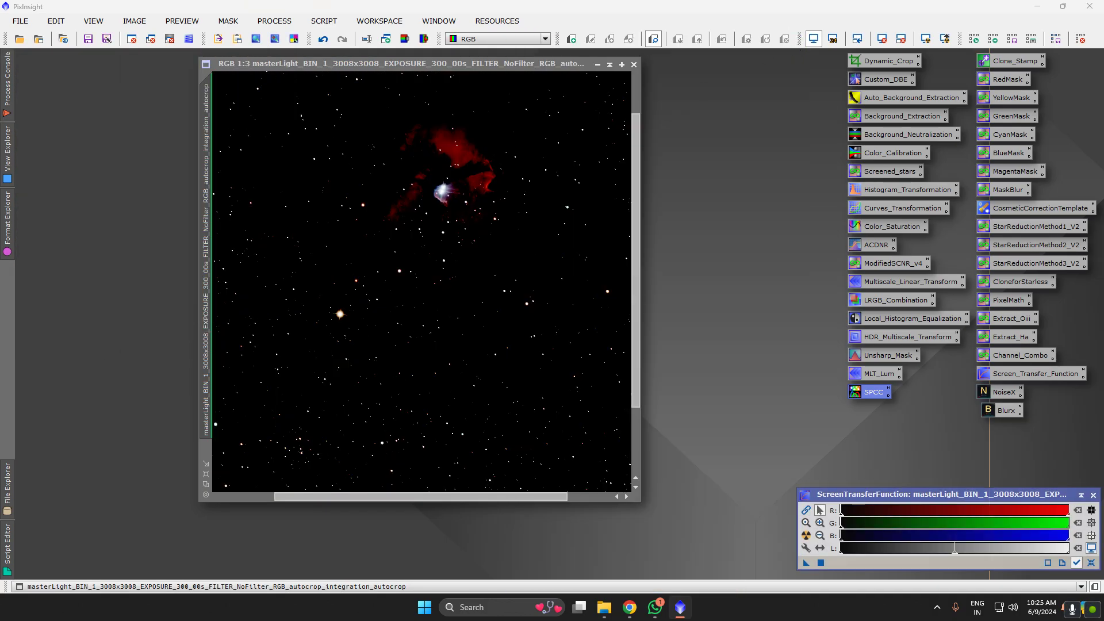
Reset the M20 image's screen stretch and run EZ Soft Stretch on it with Target Median 0.20 and Expand Low 0.05
click(882, 39)
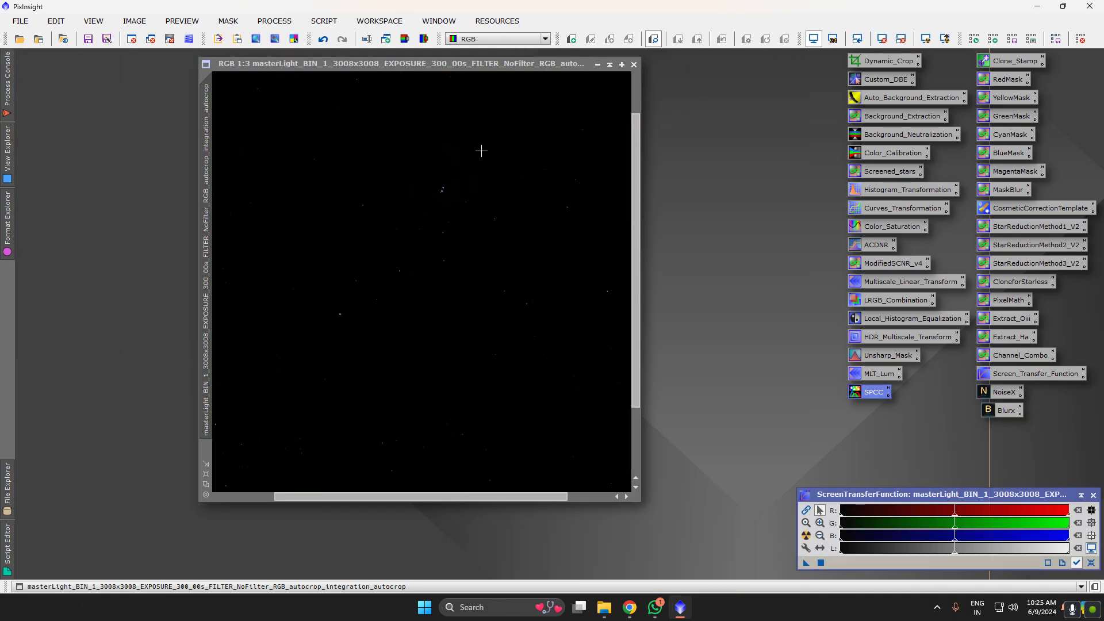
click(324, 21)
mouse_move(365, 105)
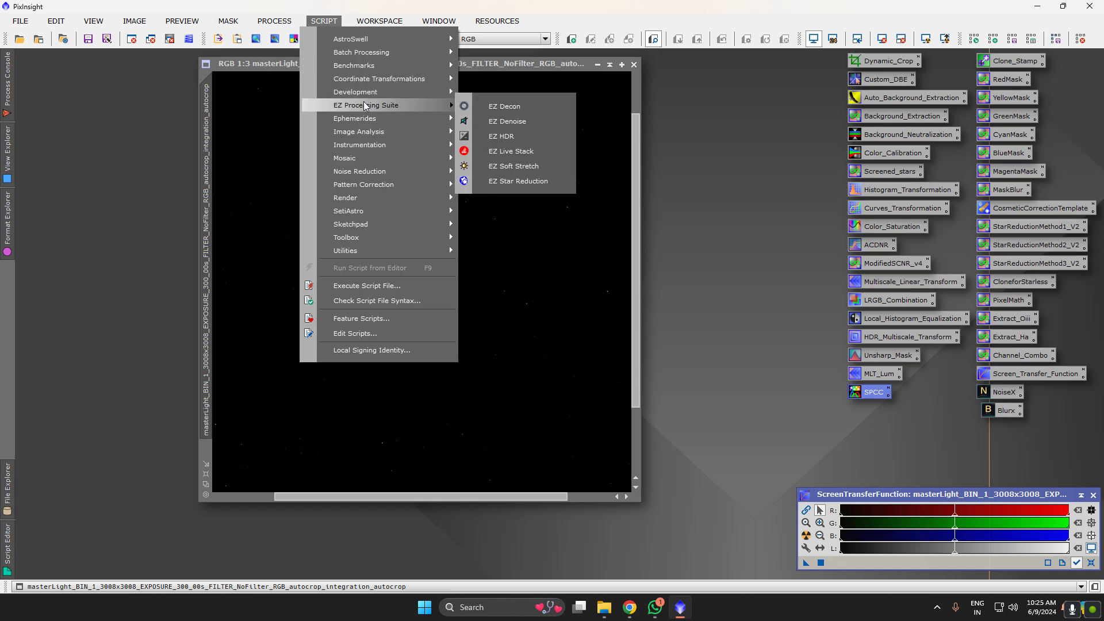
click(509, 166)
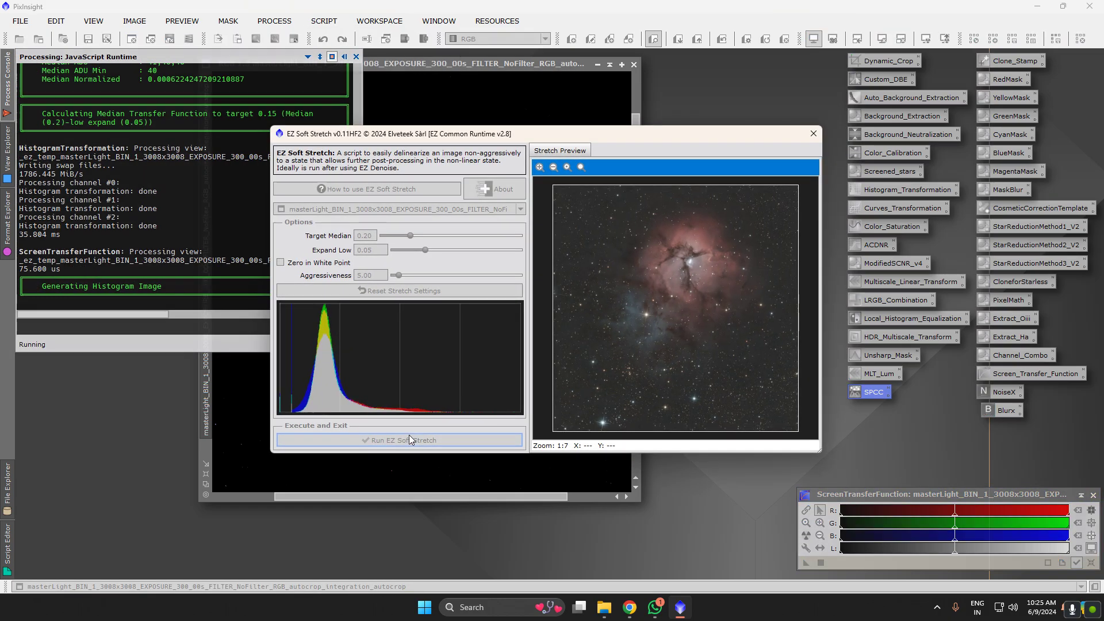
click(409, 440)
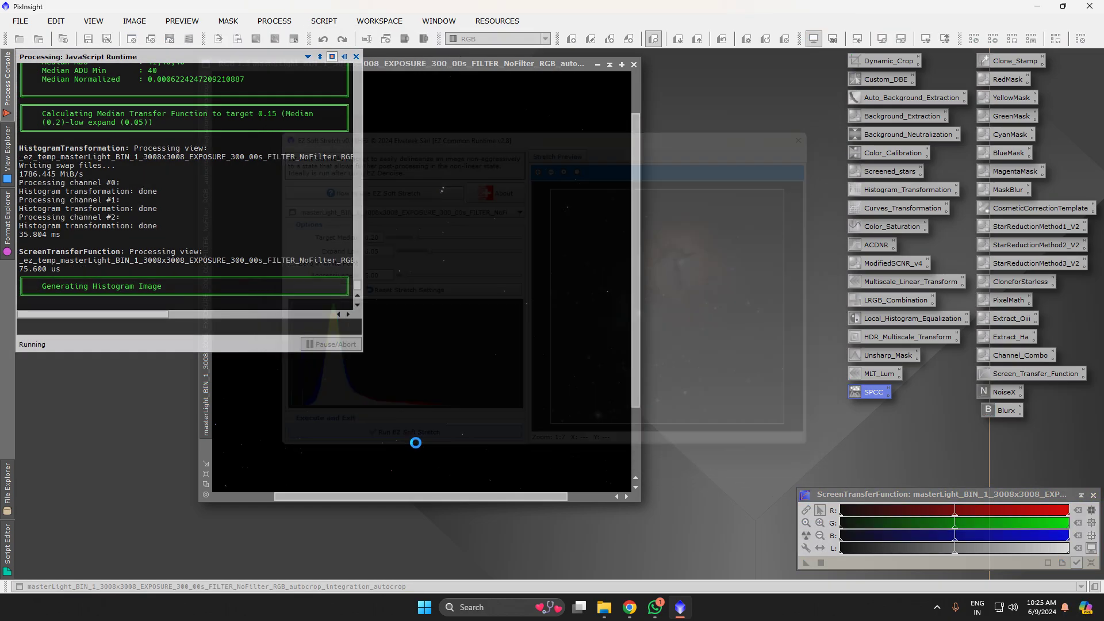
Examine the stretched M20 image close up, checking the background noise, nebula detail and bright core stars
scroll(506, 356, up, 8)
scroll(506, 356, up, 3)
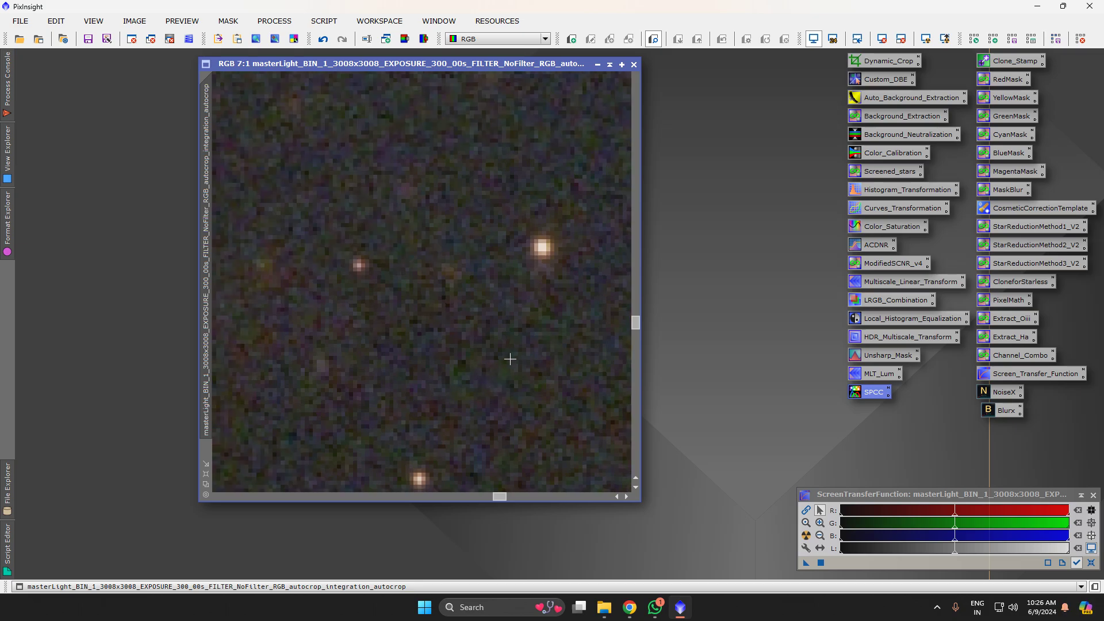
scroll(492, 375, down, 8)
scroll(492, 376, down, 1)
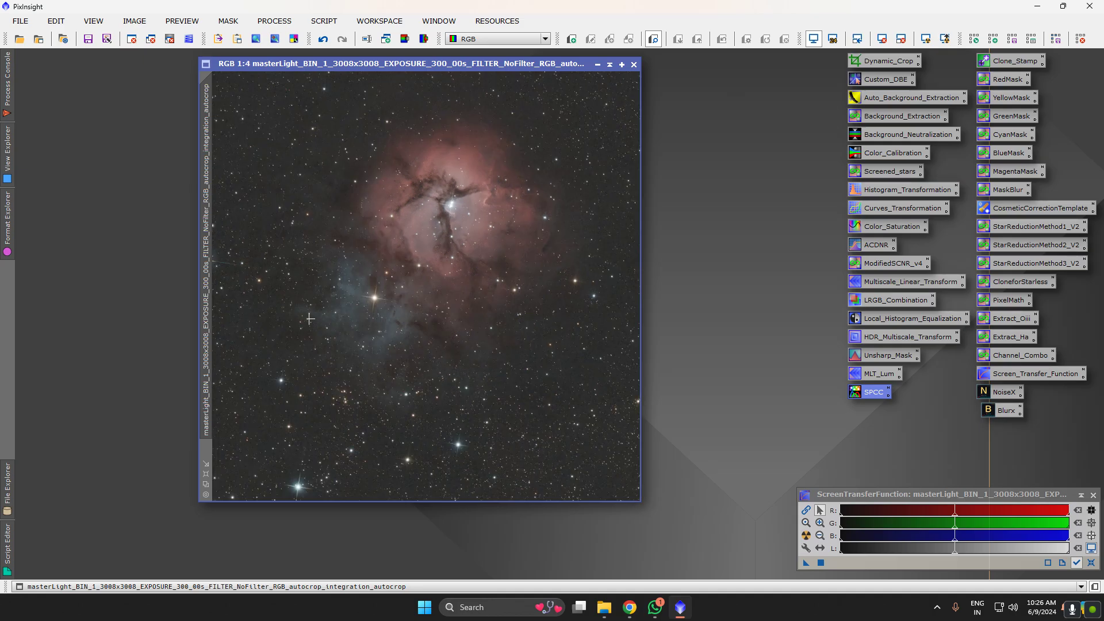
scroll(418, 155, up, 6)
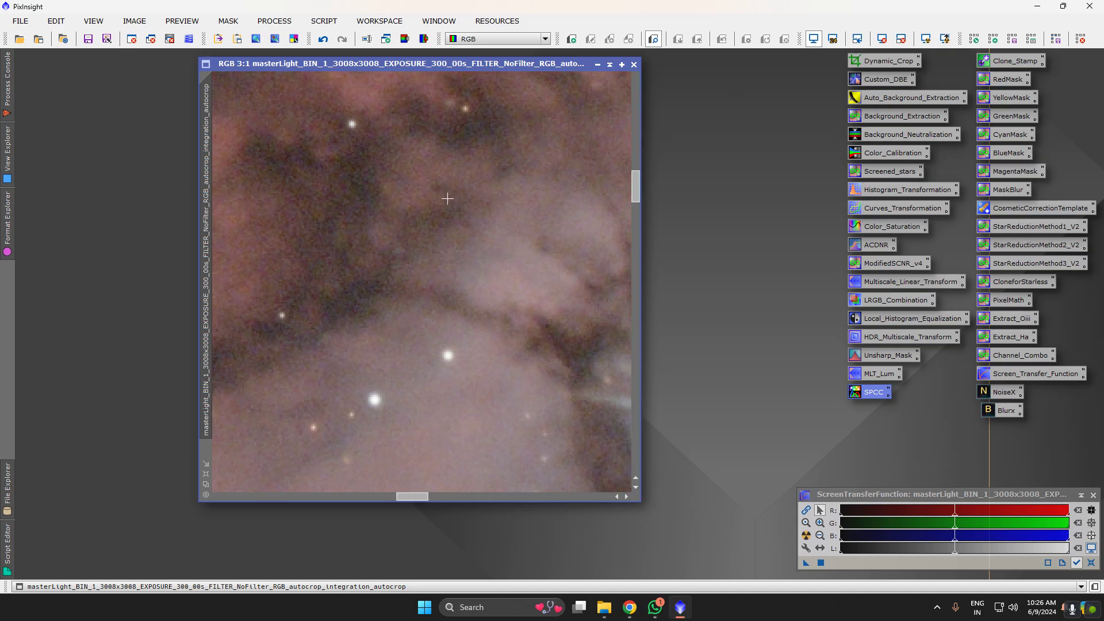
scroll(546, 255, down, 2)
scroll(545, 255, down, 1)
scroll(543, 287, up, 5)
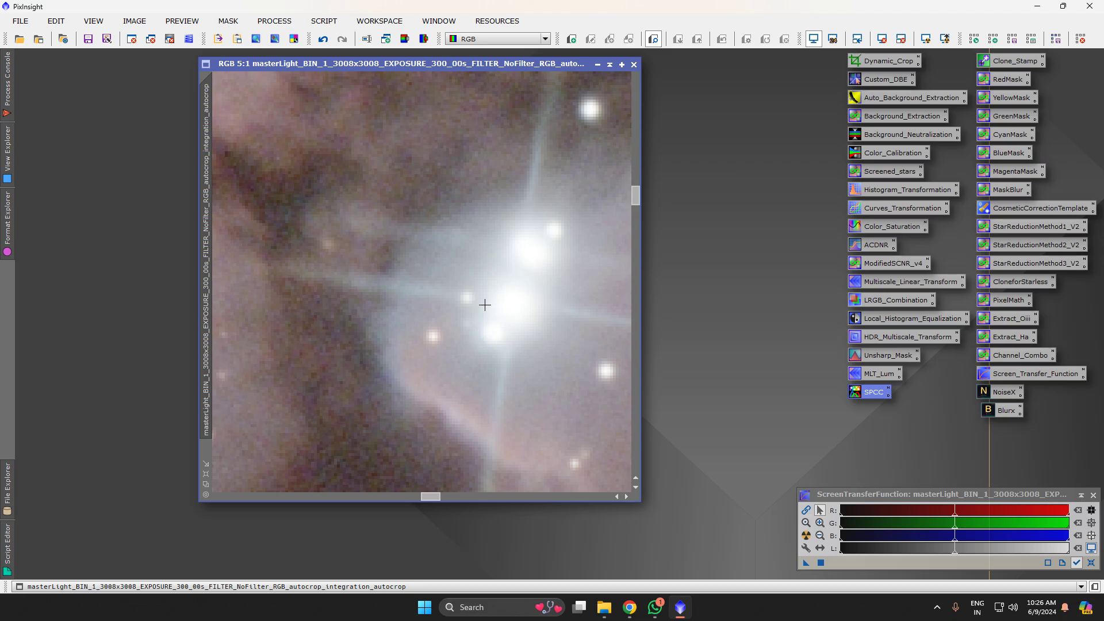
scroll(499, 328, down, 1)
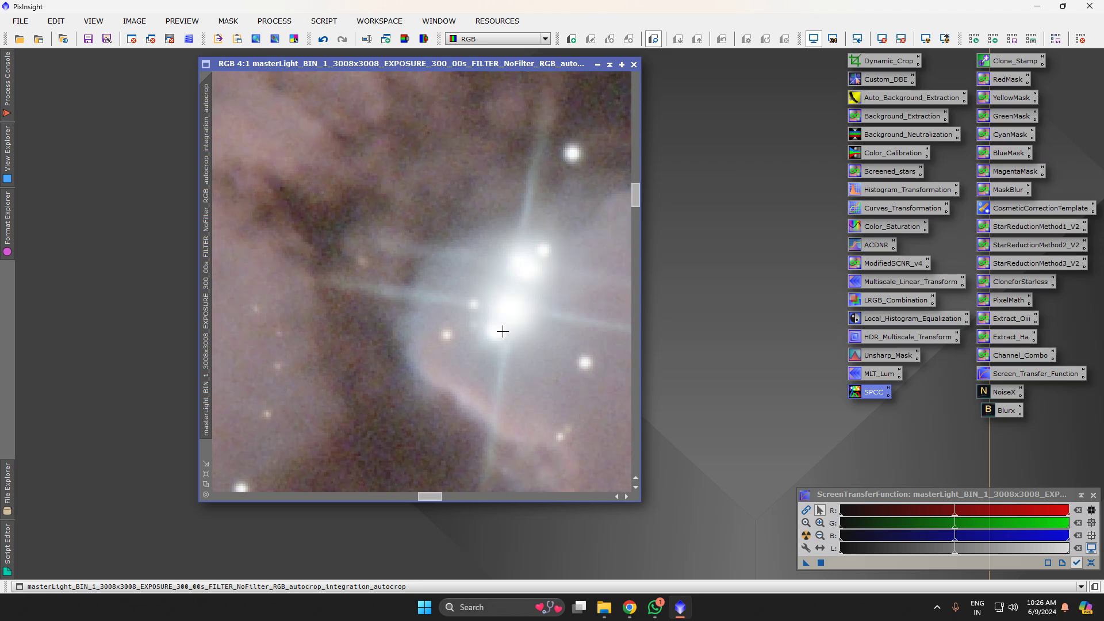
scroll(511, 313, down, 6)
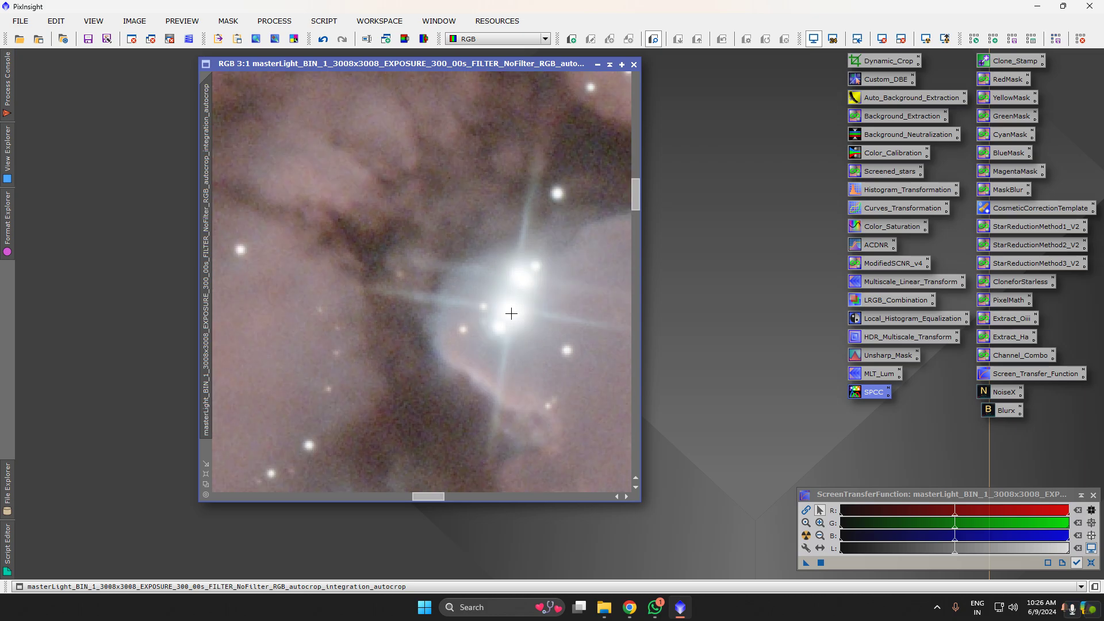
Render a 3D plot of the M20 image with the 3DPlot script at azimuth 30, elevation 20, Z-axis scale 50 and brightness 2000
click(379, 21)
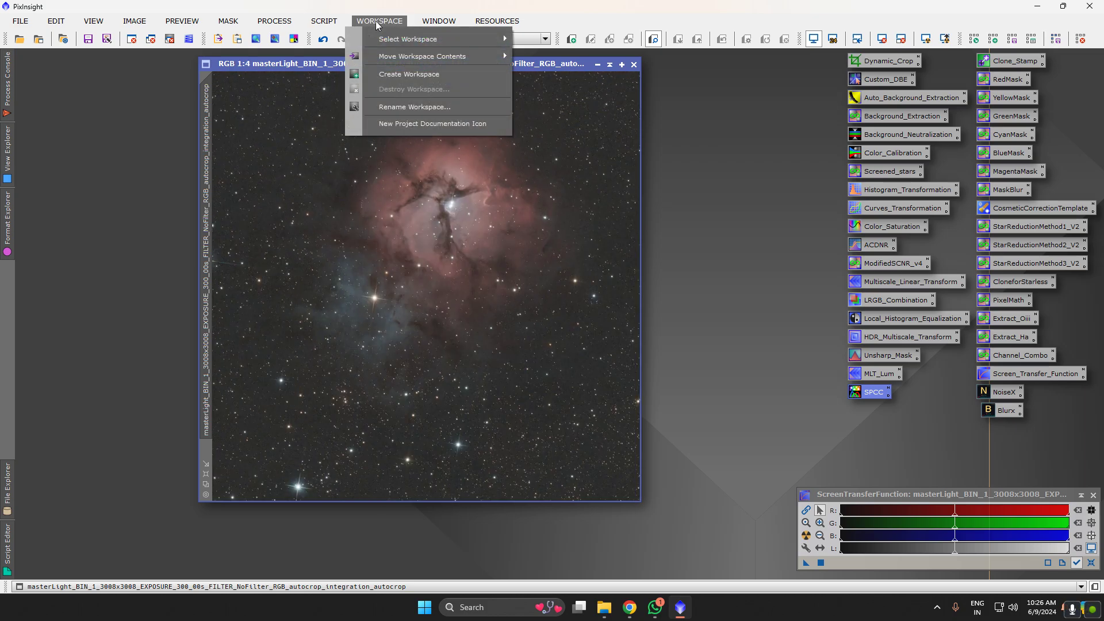
mouse_move(315, 23)
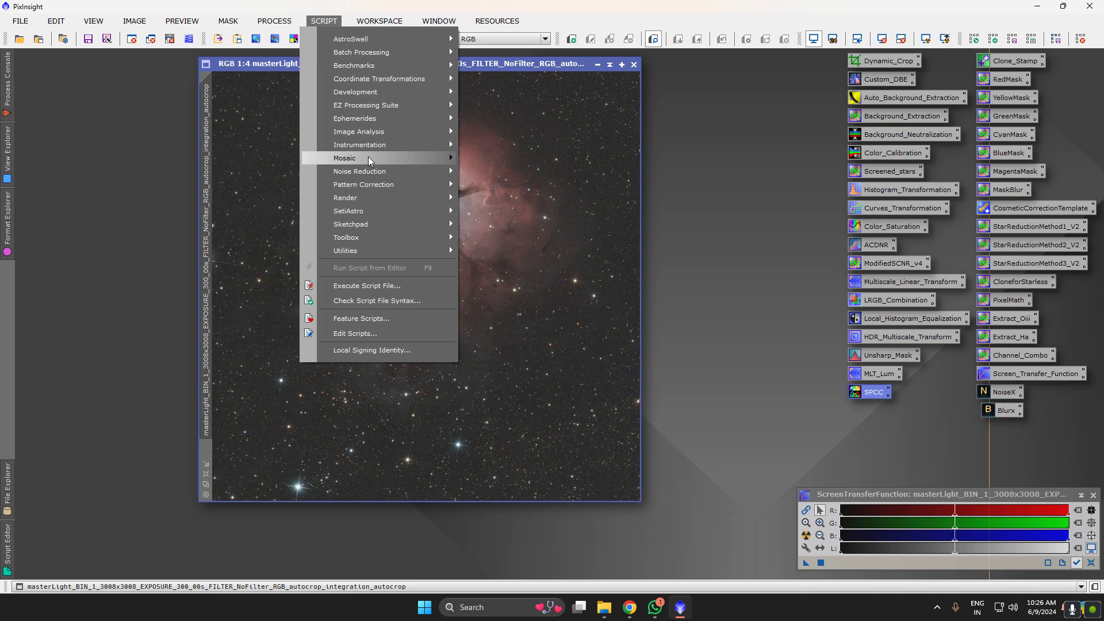
mouse_move(379, 136)
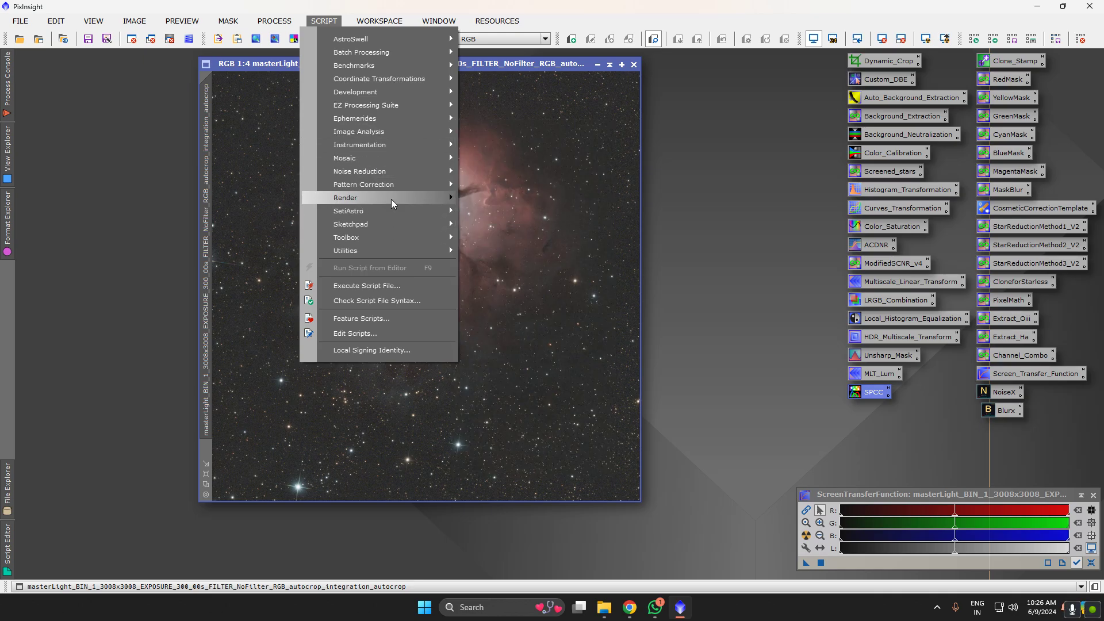
mouse_move(391, 199)
click(505, 202)
click(697, 394)
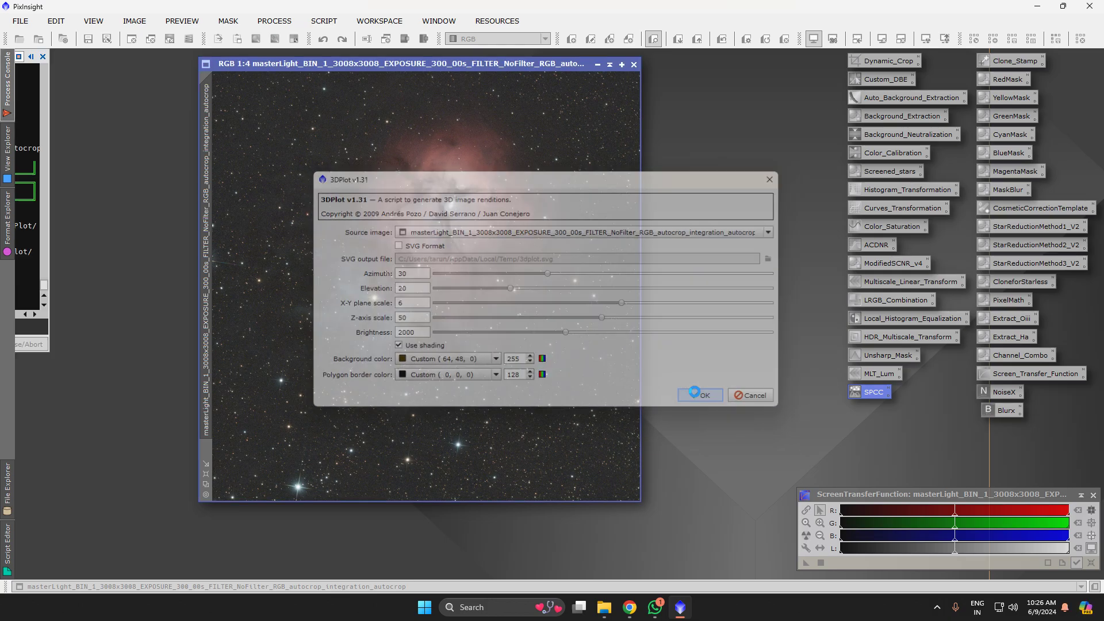
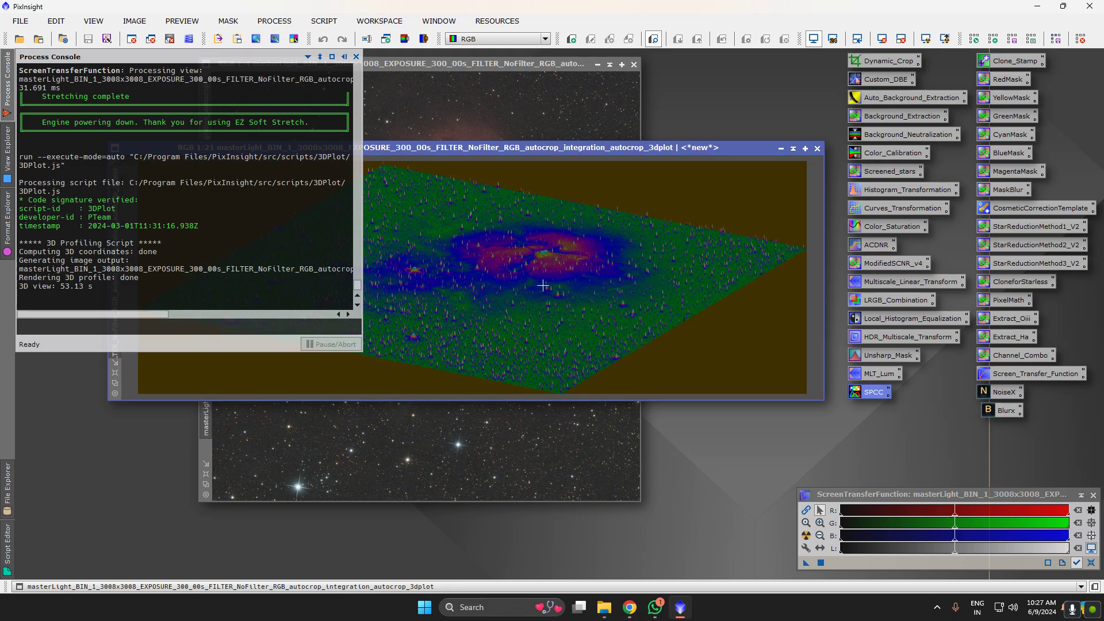
Examine the 3D plot of M20 close up, checking the peaks of the nebula core and surrounding stars
scroll(546, 260, up, 5)
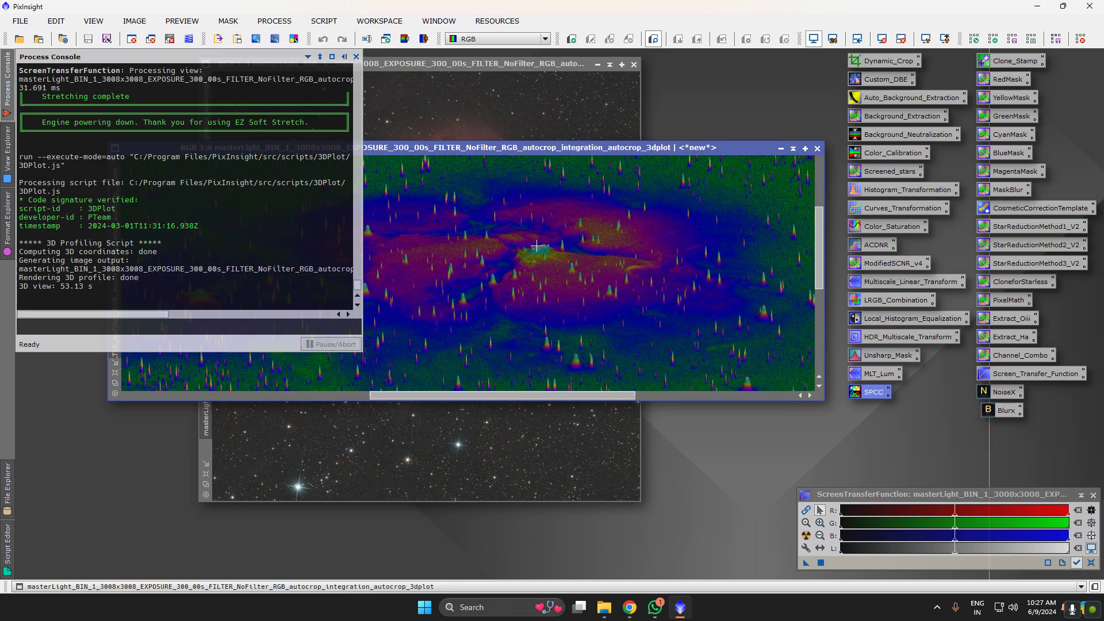
scroll(536, 246, up, 3)
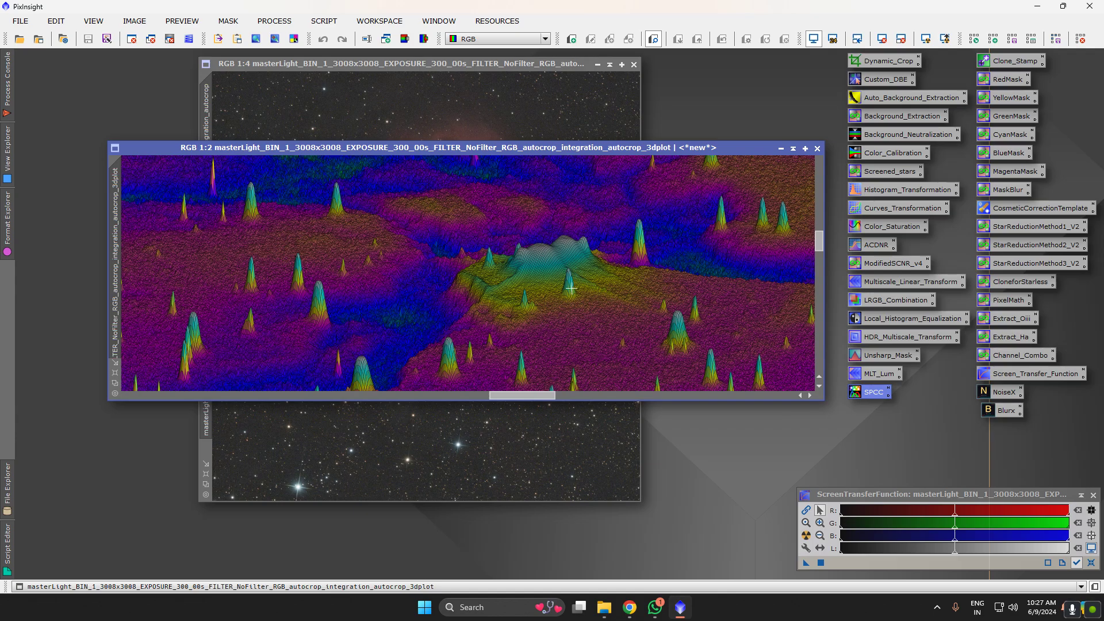
scroll(601, 288, up, 5)
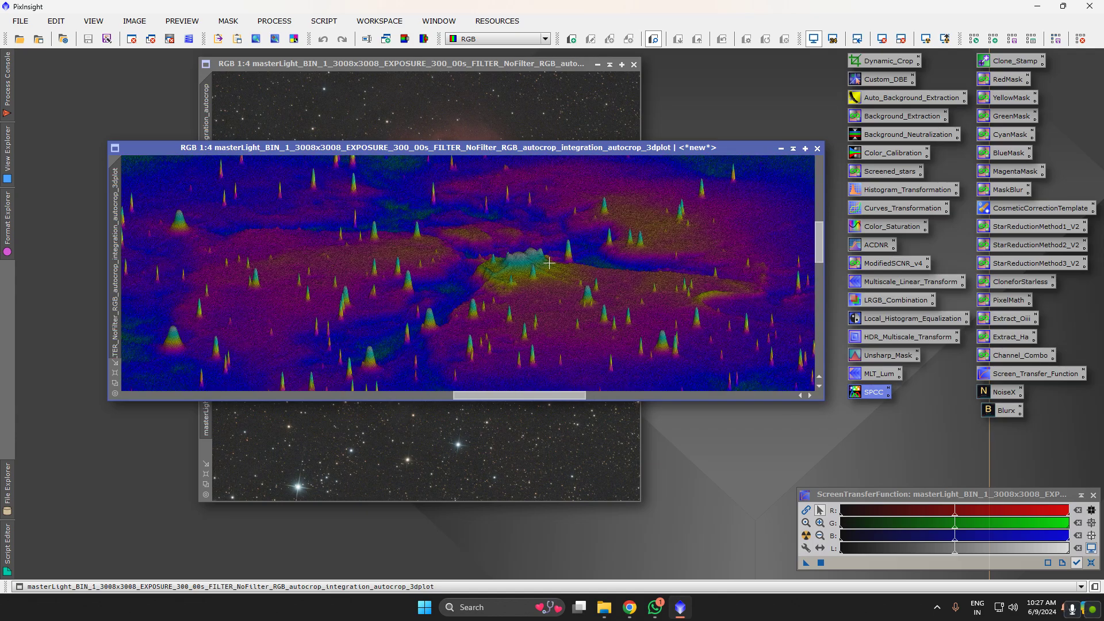
scroll(391, 231, down, 3)
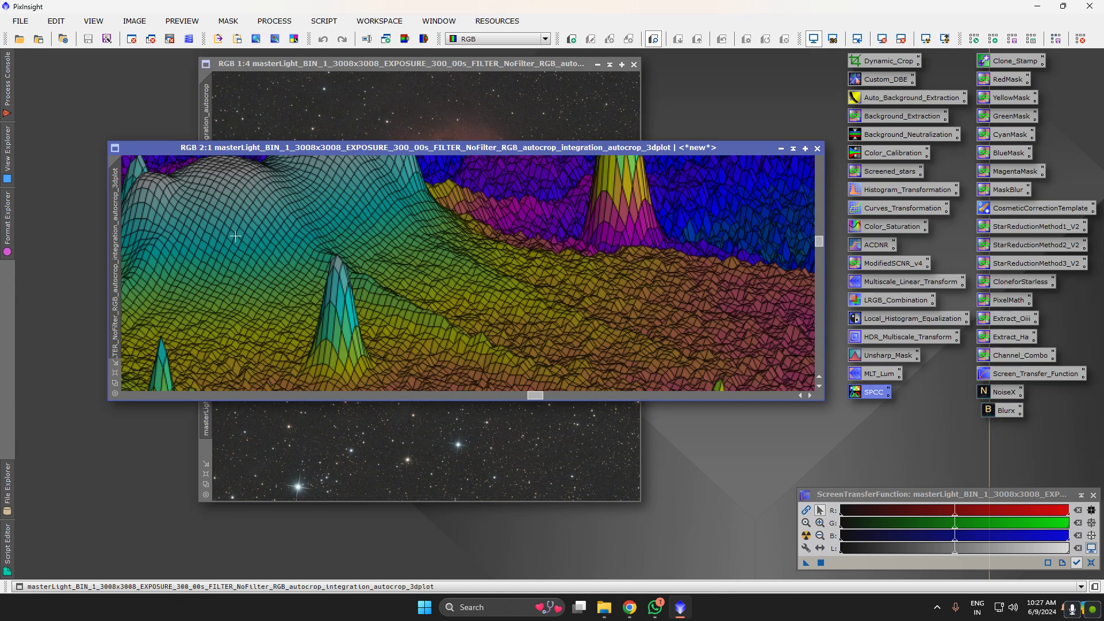
drag(819, 243, 819, 240)
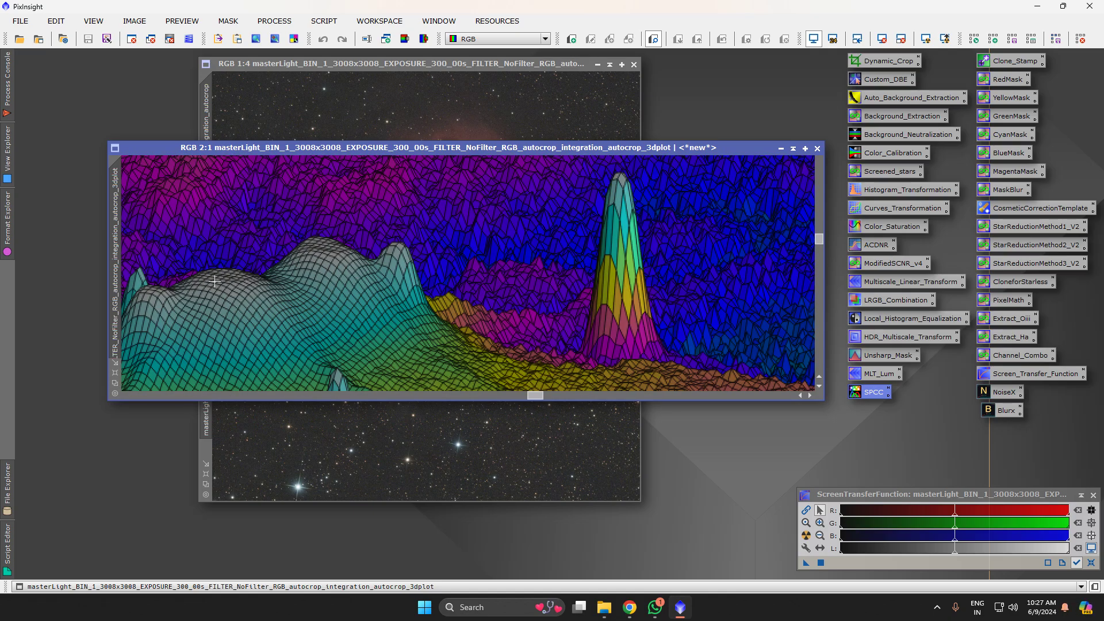
scroll(800, 236, down, 4)
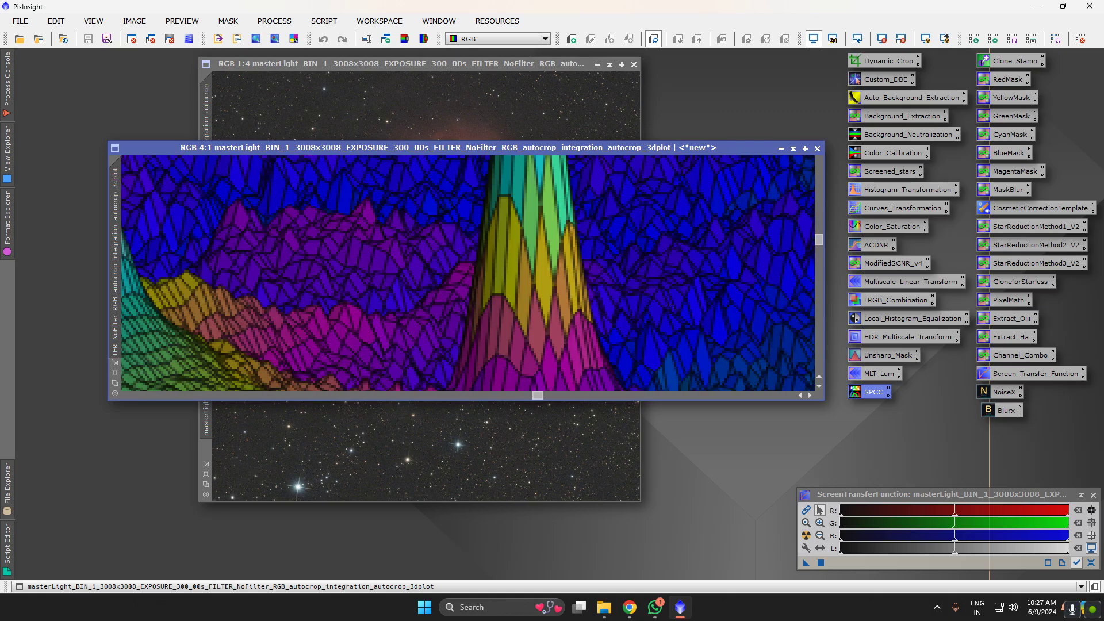
scroll(202, 310, down, 1)
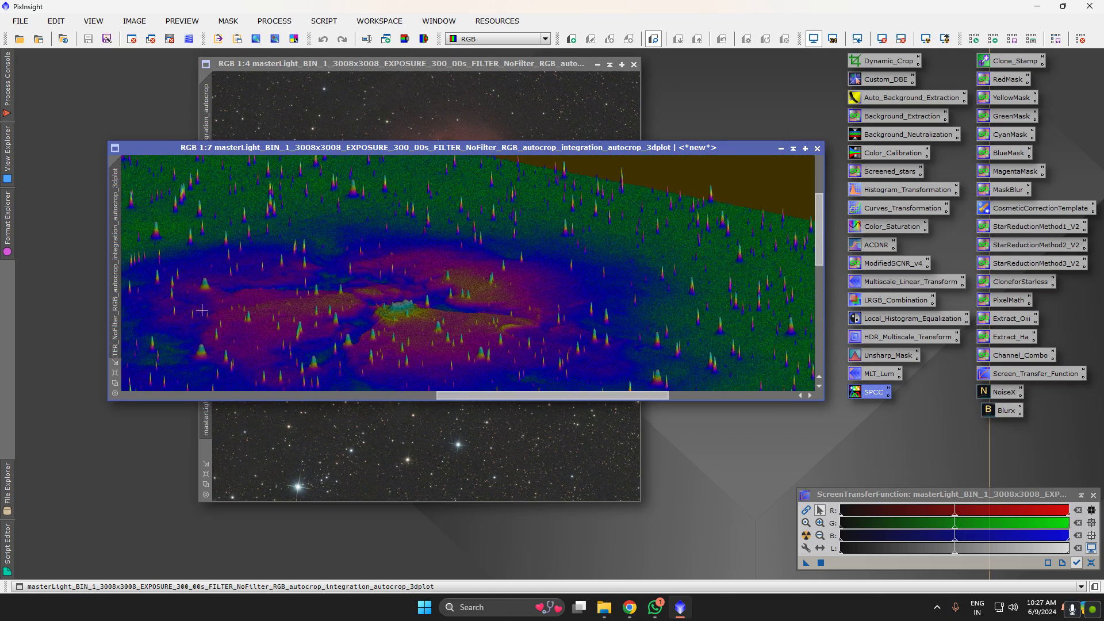
Examine the nebula's bright core, the small star peaks and the large bright star's peak in the 3D plot at several magnifications
scroll(260, 335, down, 4)
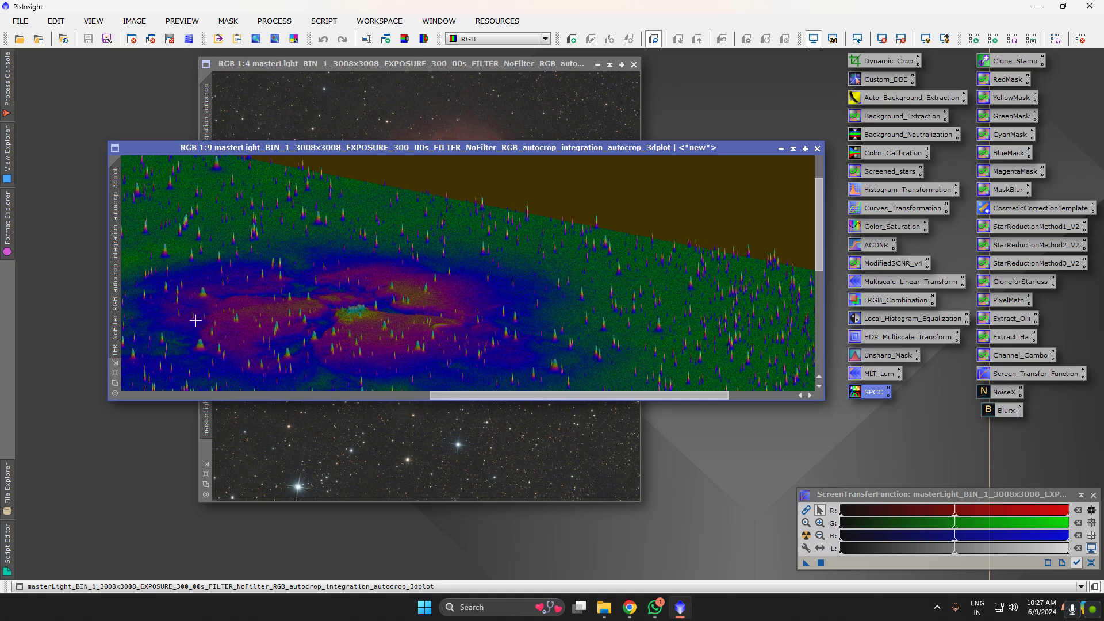
drag(408, 399, 243, 394)
scroll(440, 353, up, 3)
scroll(440, 352, up, 7)
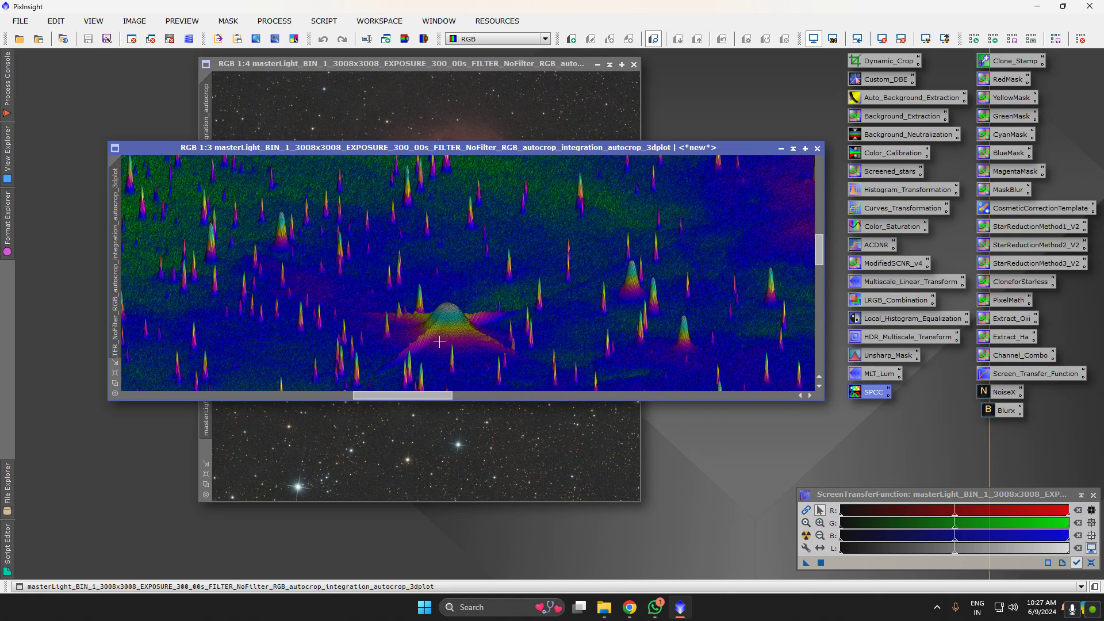
scroll(454, 246, down, 9)
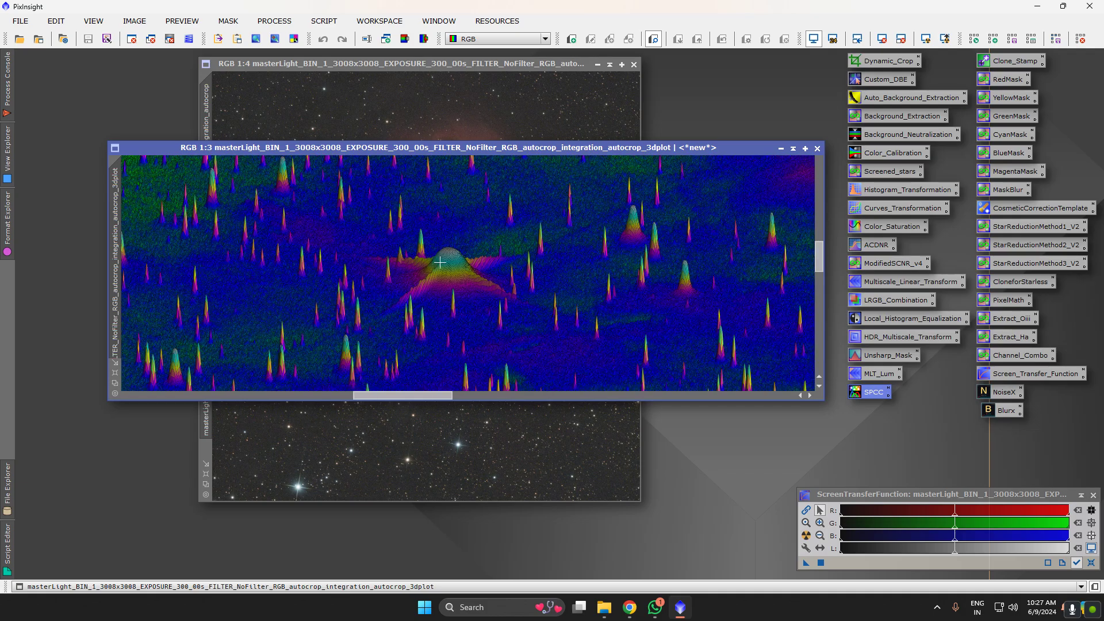
scroll(613, 276, up, 8)
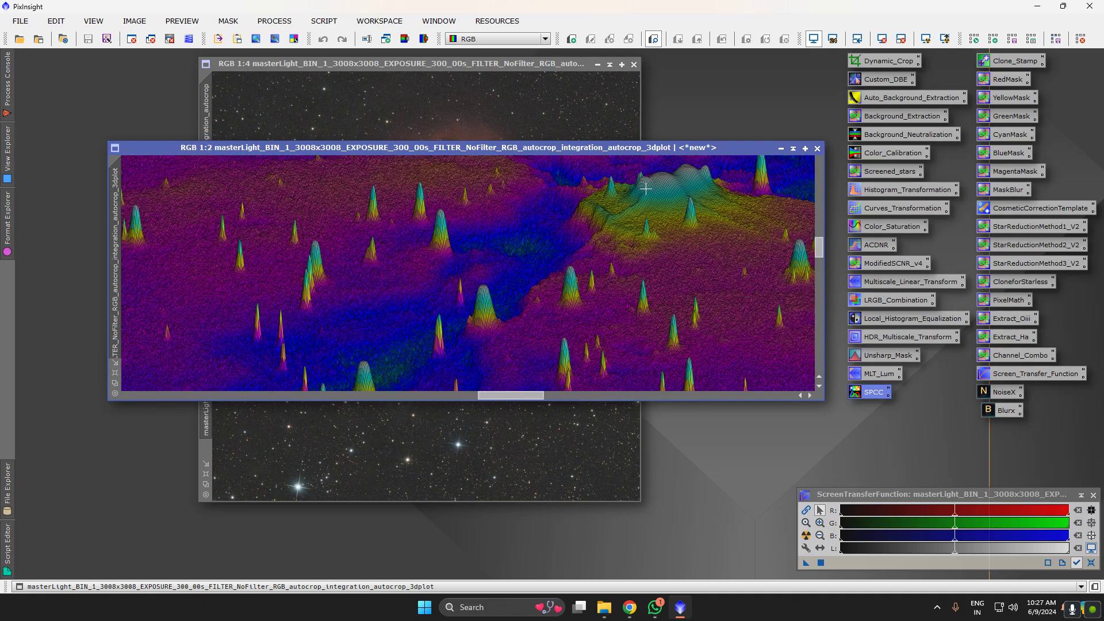
drag(563, 152, 563, 253)
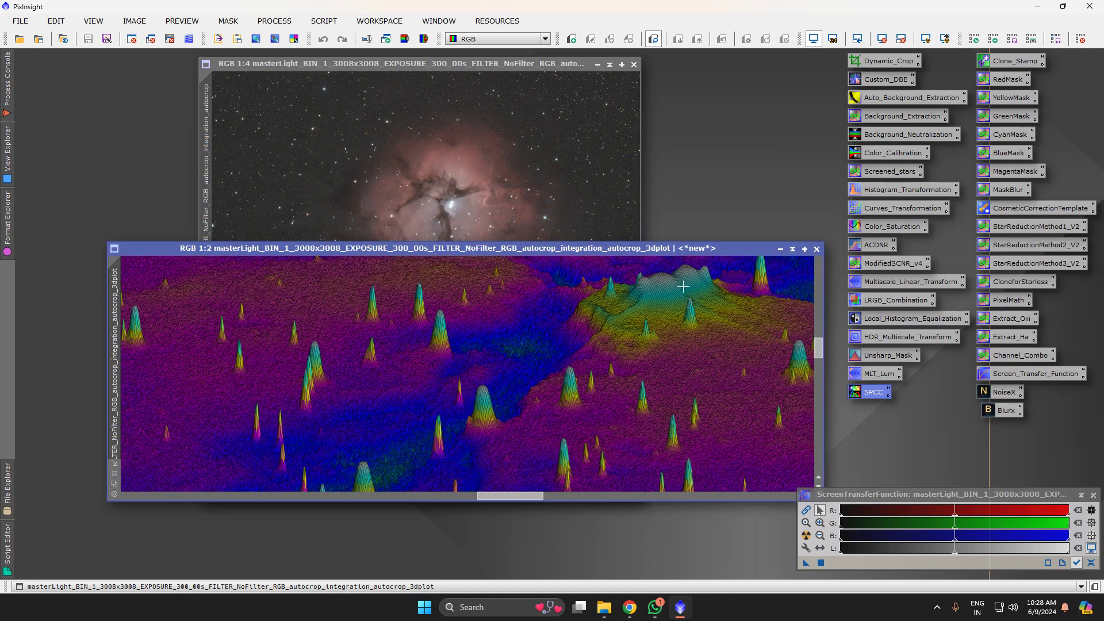
scroll(564, 345, down, 6)
scroll(536, 396, down, 4)
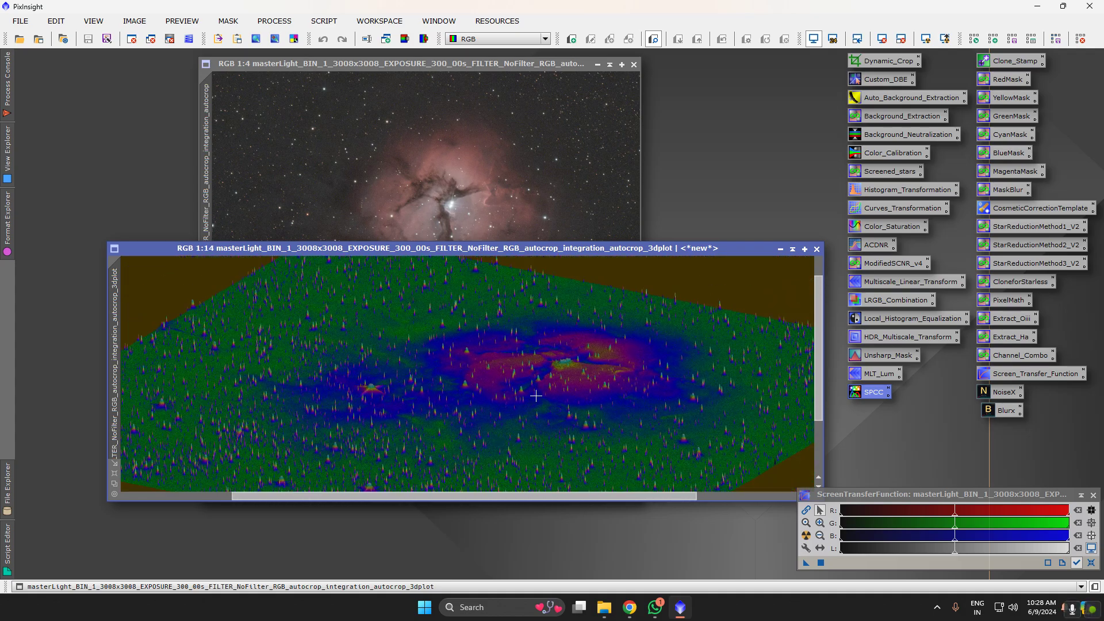
scroll(395, 464, up, 5)
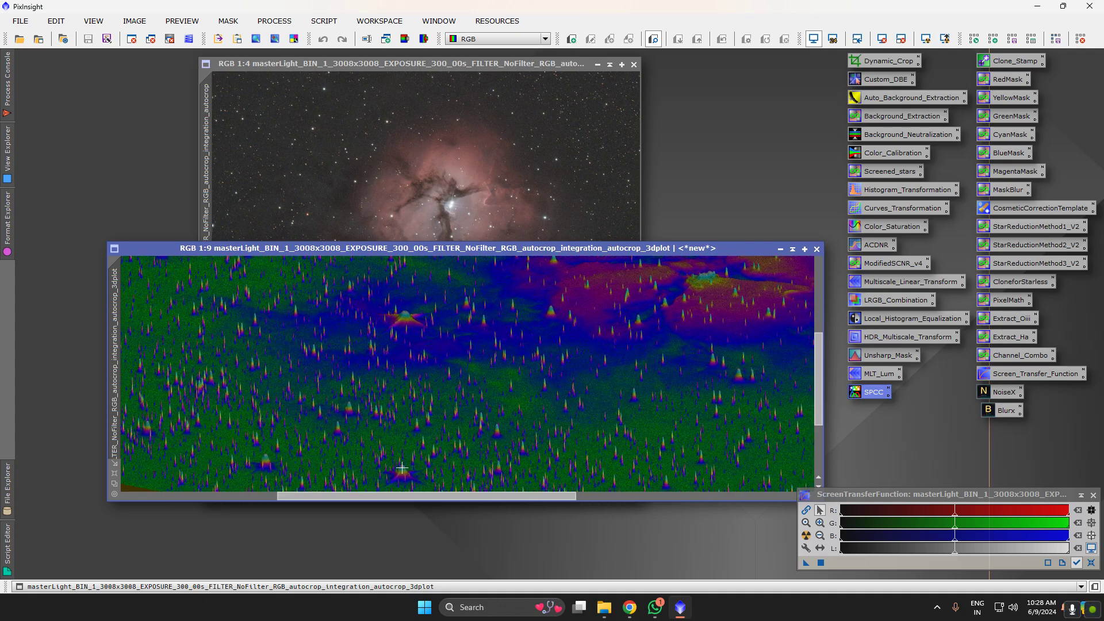
scroll(400, 463, up, 5)
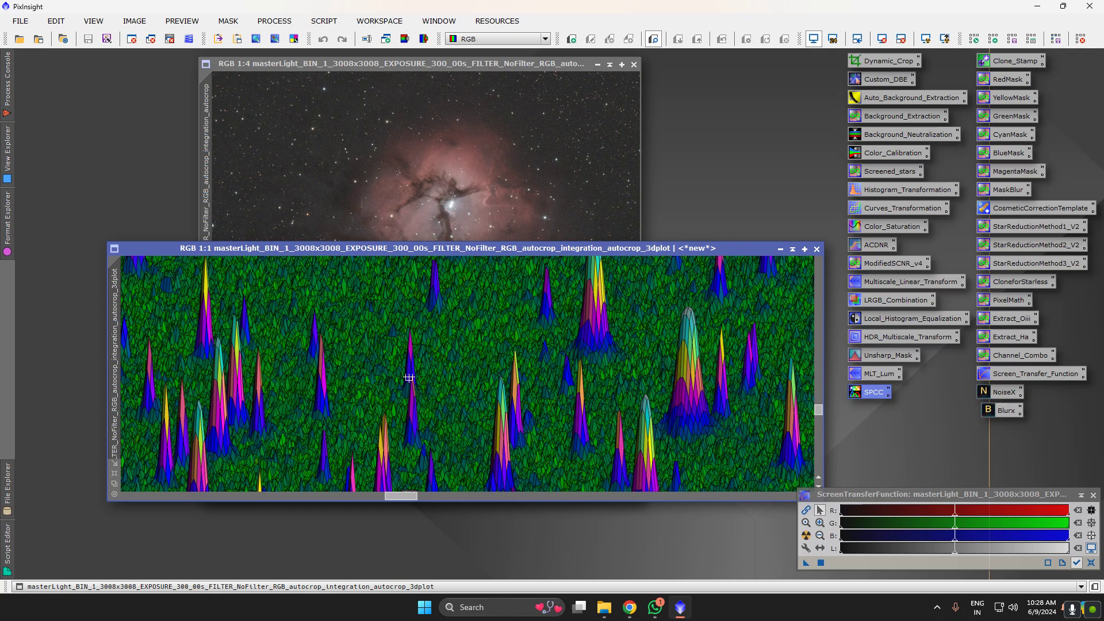
drag(817, 412, 819, 420)
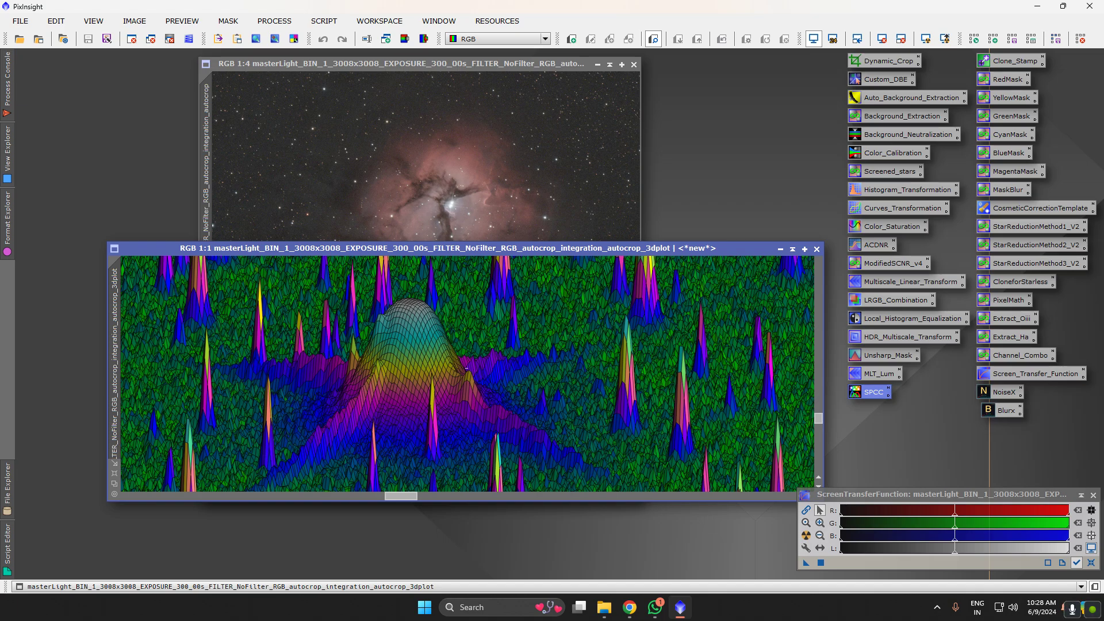
Close the 3D plot and inspect the nebula core in the original image at 1:1
click(816, 249)
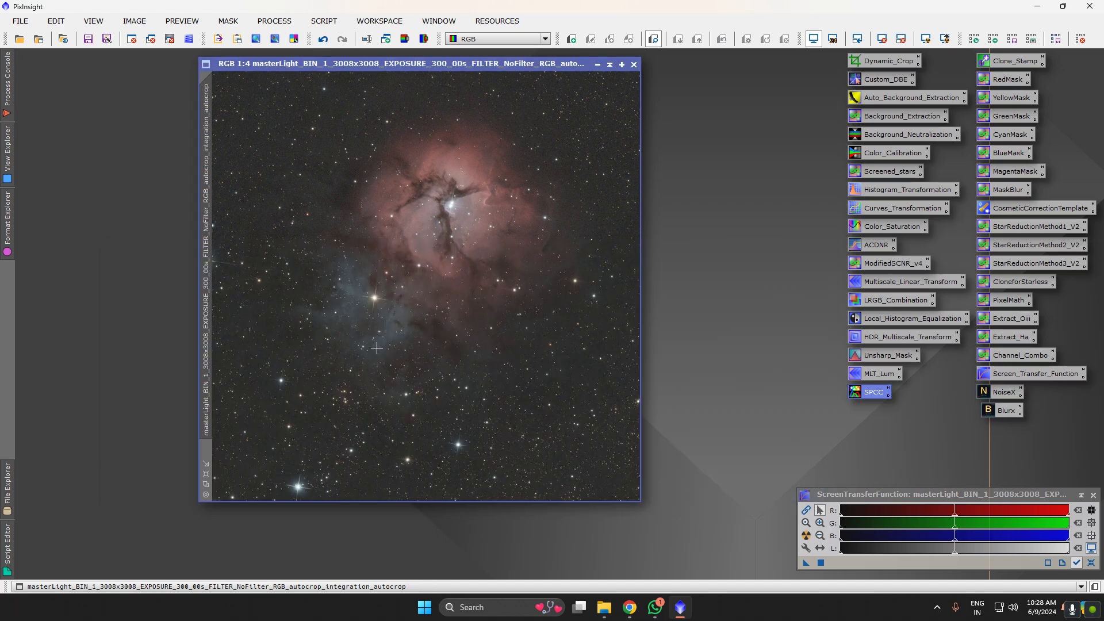
scroll(368, 291, up, 4)
scroll(368, 290, down, 5)
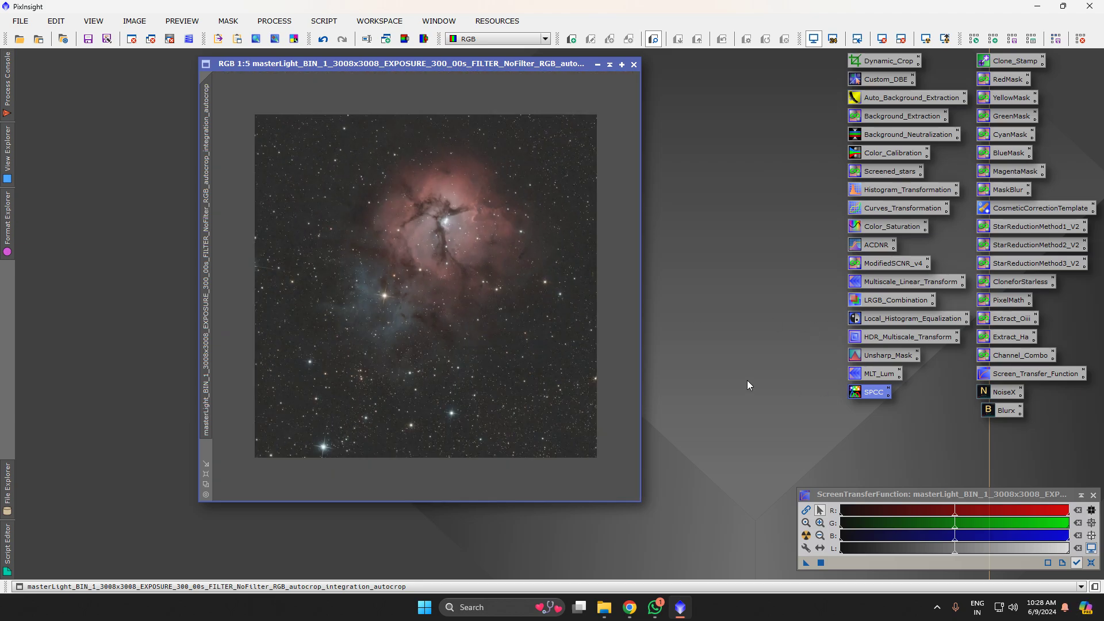
scroll(450, 266, up, 2)
scroll(421, 194, up, 1)
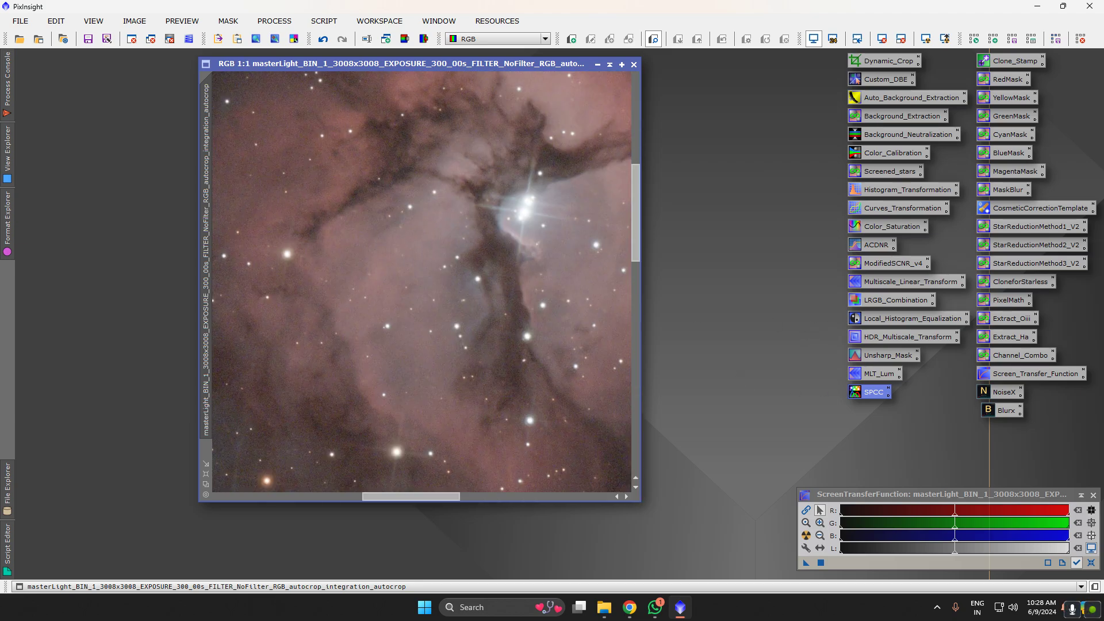
scroll(421, 194, down, 4)
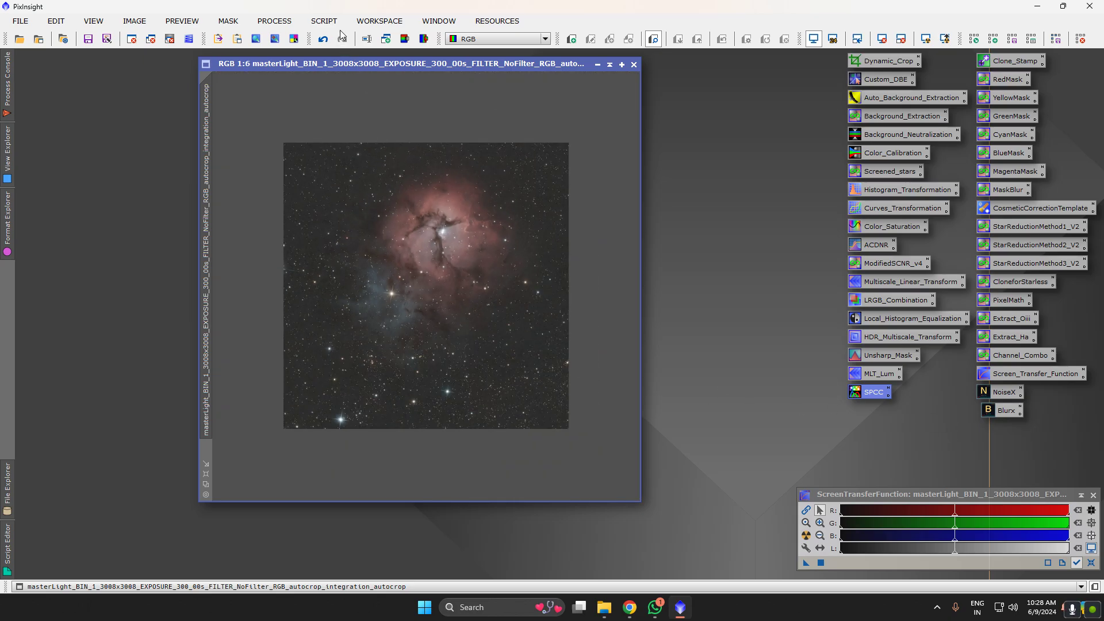
Launch the StarXTerminator process and save an instance of it as an icon on the workspace
click(274, 21)
mouse_move(339, 17)
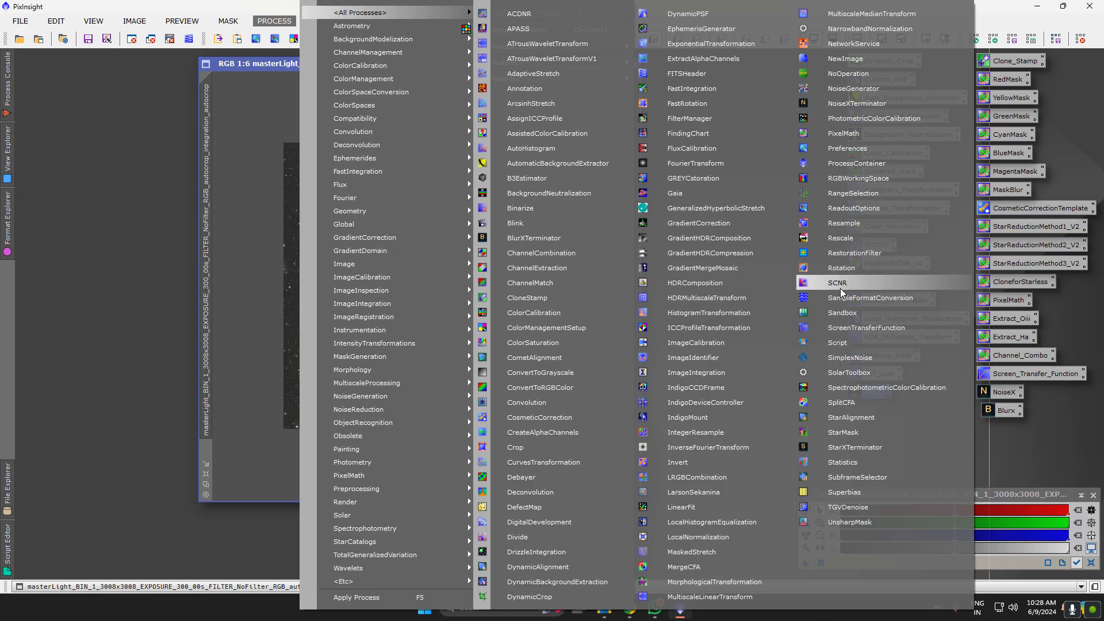
click(856, 447)
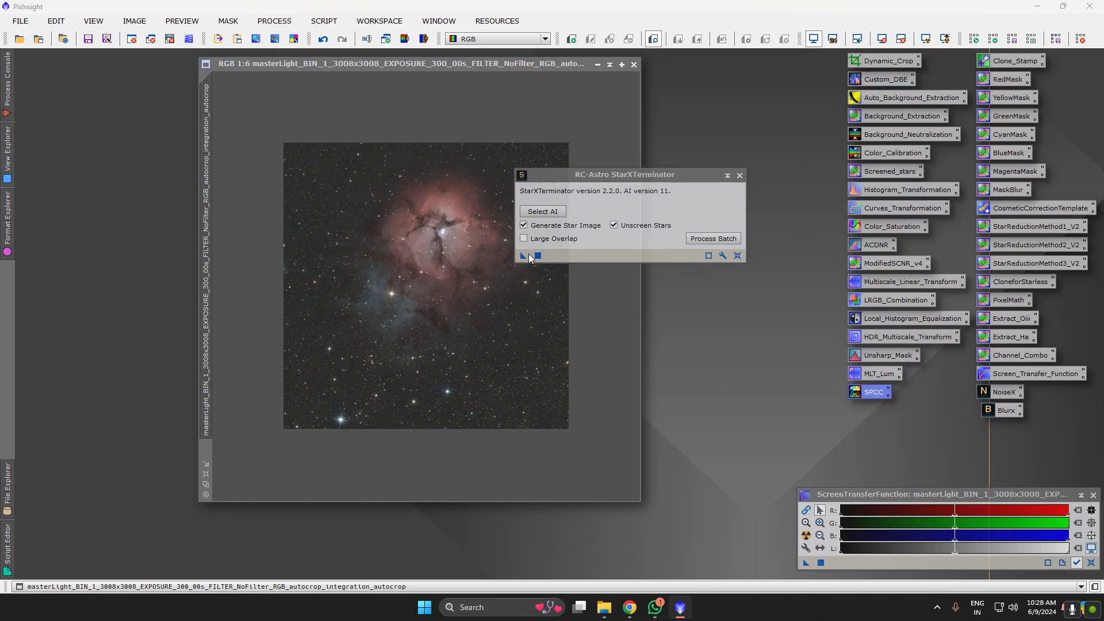
drag(523, 255, 847, 432)
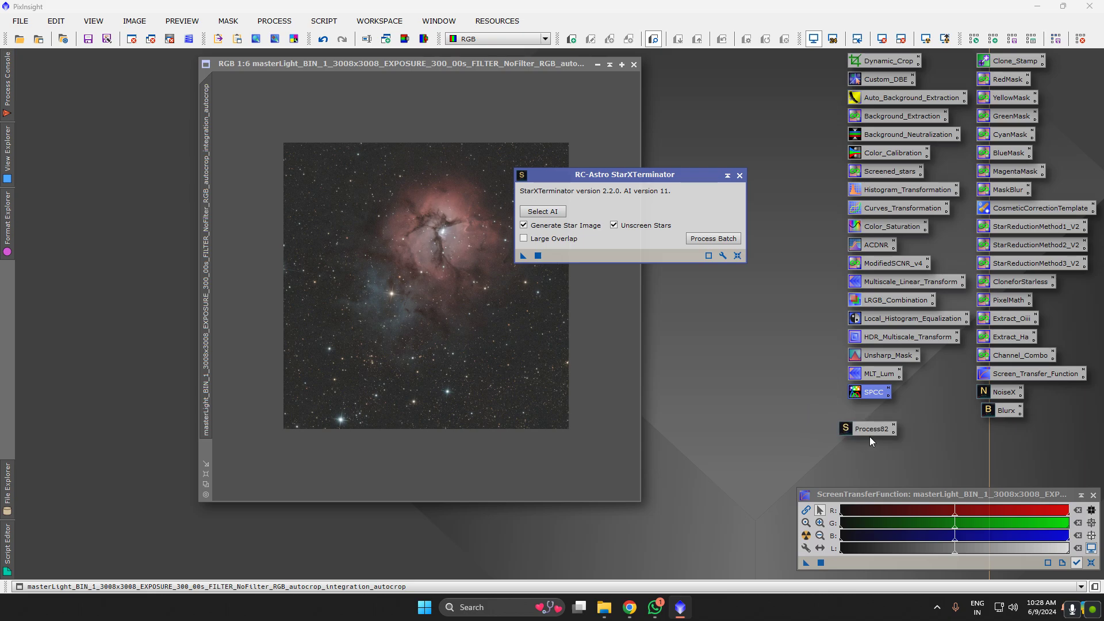
Rename the new StarXTerminator process icon as Starx and place it directly below the SPCC icon
right_click(869, 434)
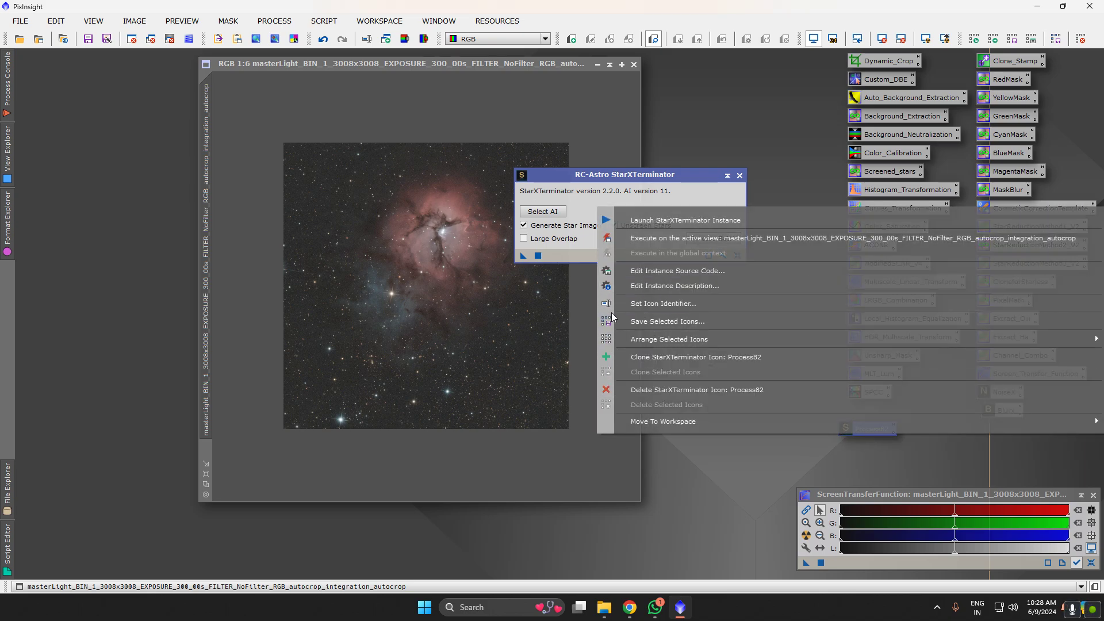
click(661, 303)
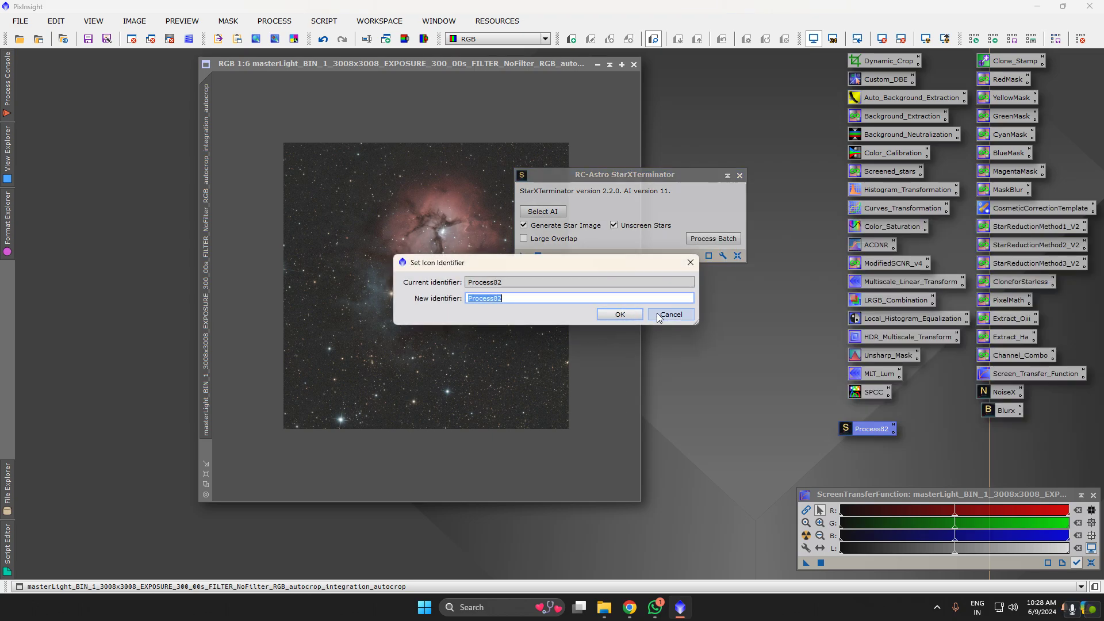
text(SAta)
key(BackSpace)
key(BackSpace)
key(BackSpace)
text(tarx)
key(Return)
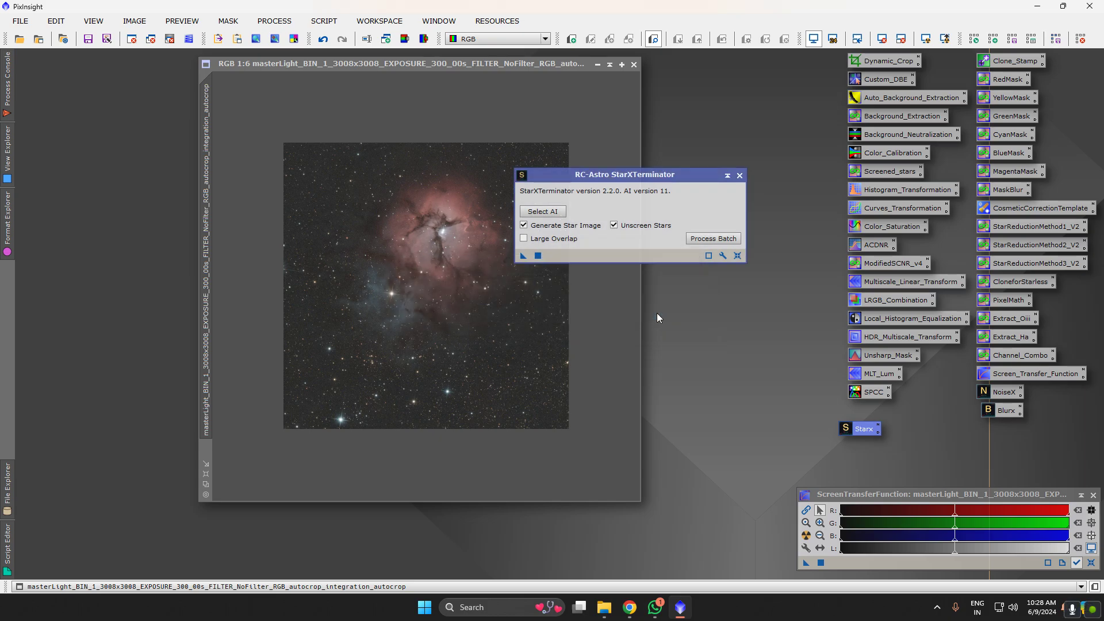
drag(855, 431, 863, 413)
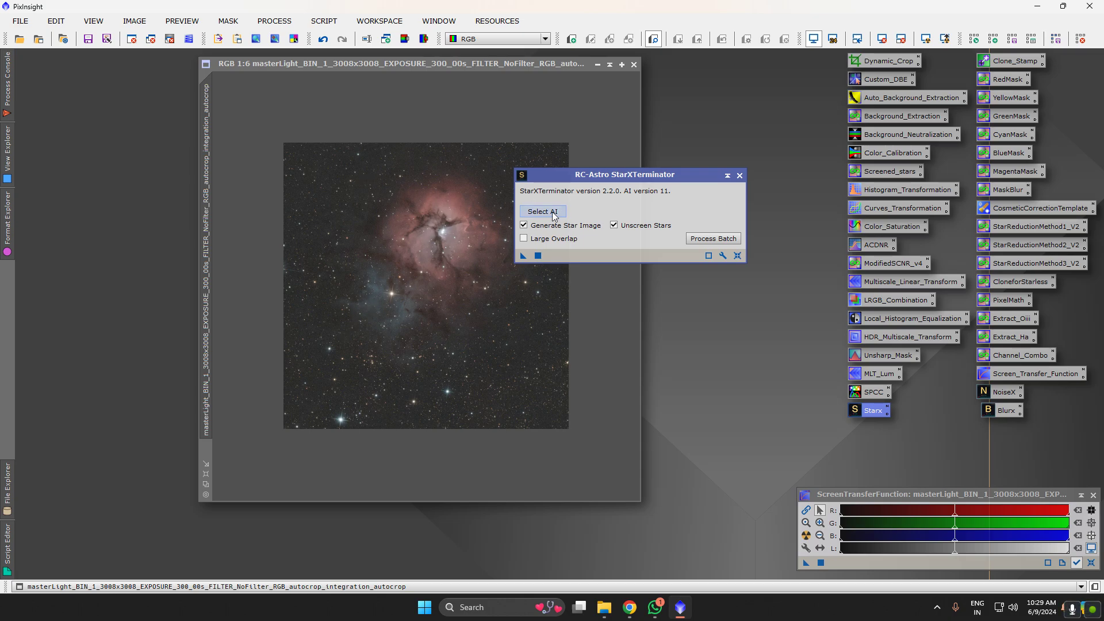
Run StarXTerminator on the nebula image, generating a separate star image with unscreened stars
drag(600, 176, 758, 143)
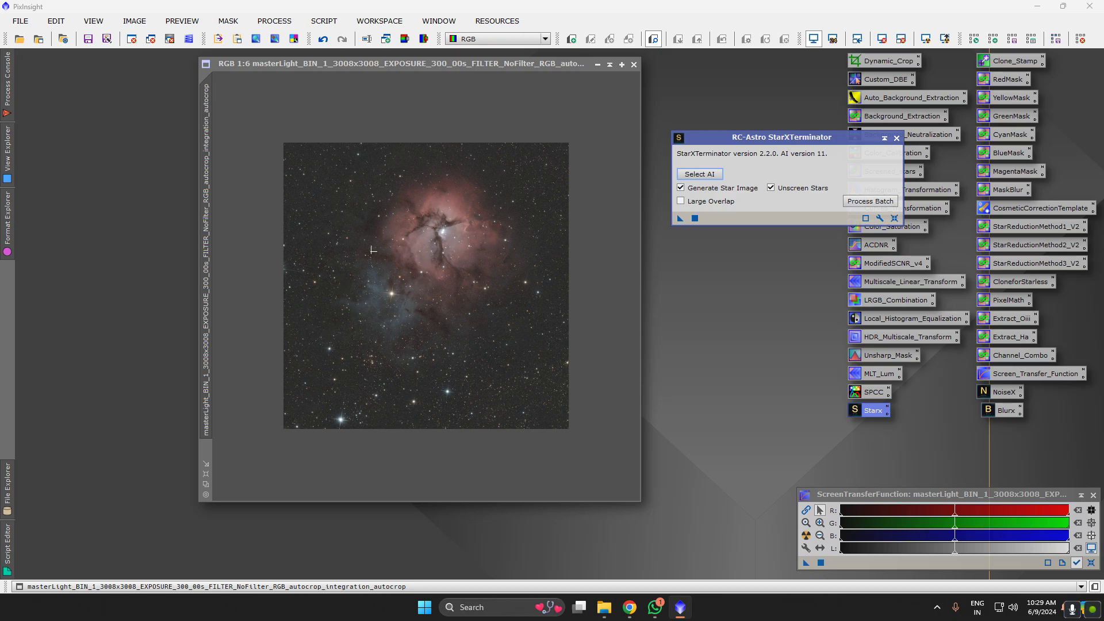
scroll(366, 297, up, 6)
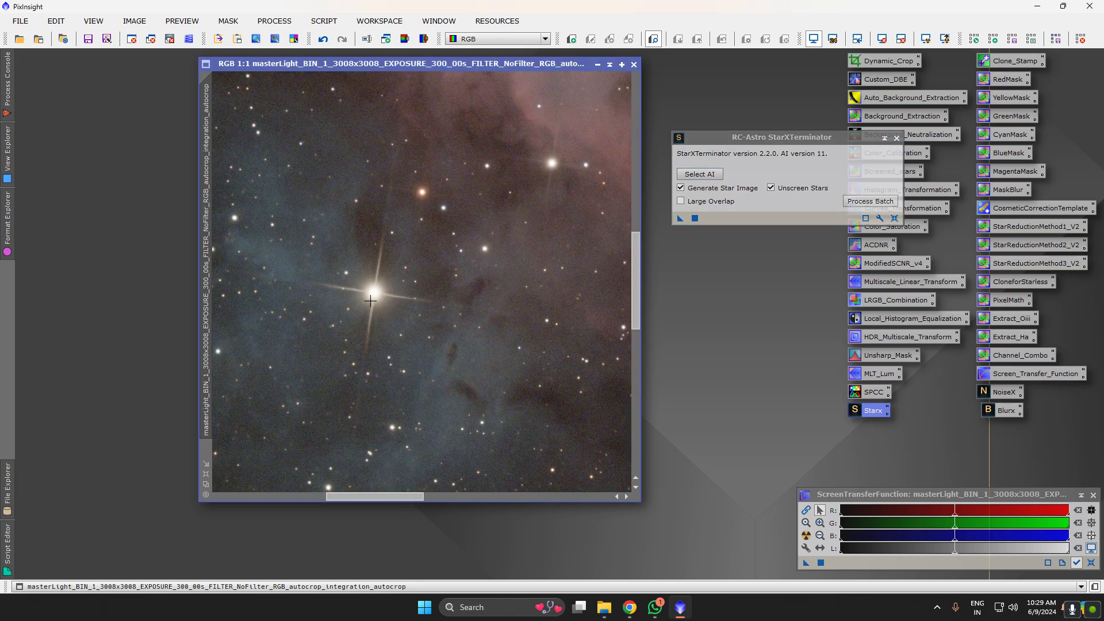
scroll(368, 291, down, 5)
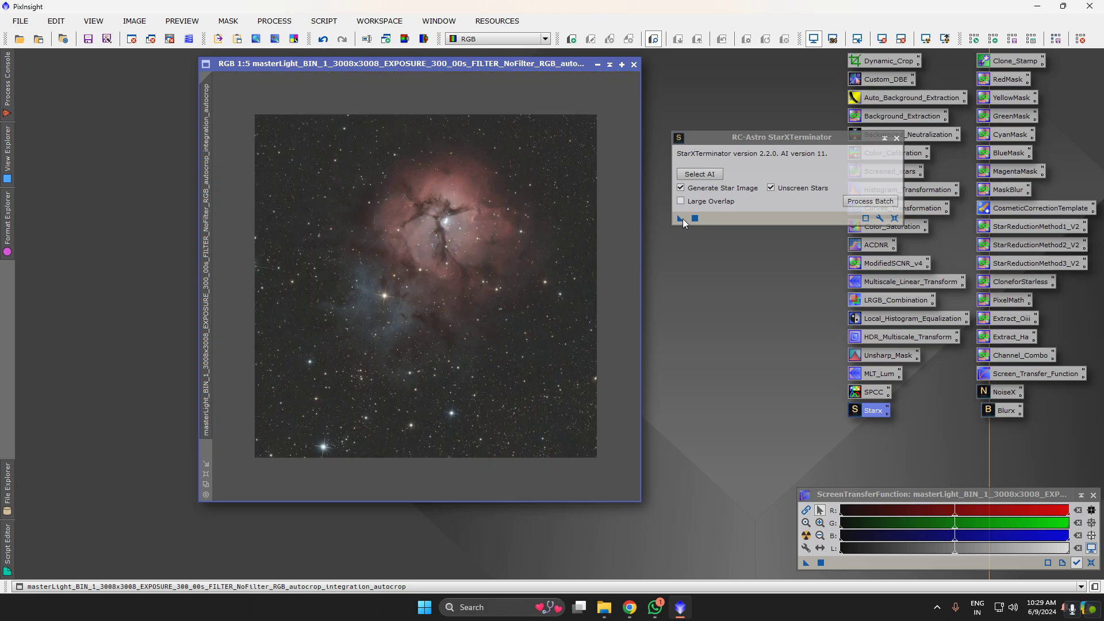
drag(683, 222, 460, 280)
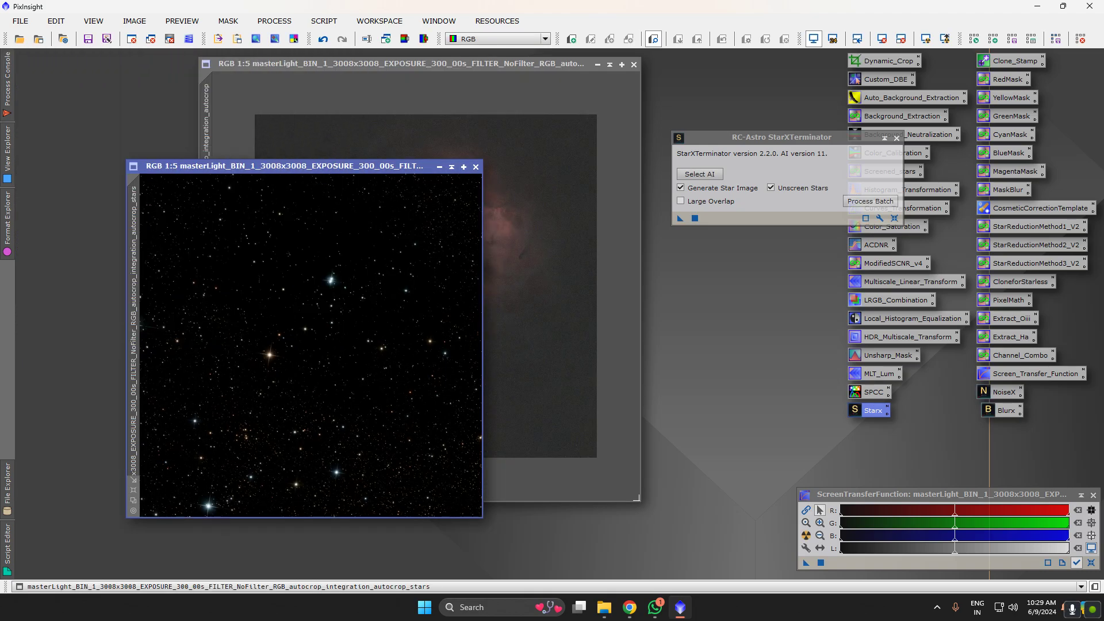
Inspect the starless result and the stars-only image, enlarging the latter to check the bright star at 1:1
click(522, 414)
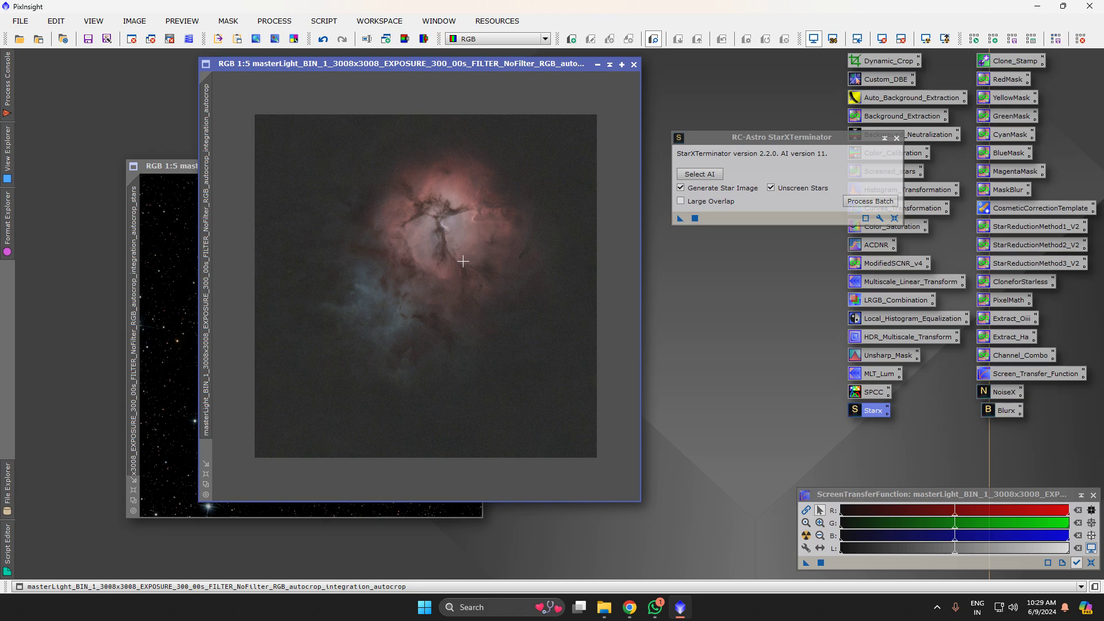
click(165, 270)
click(134, 490)
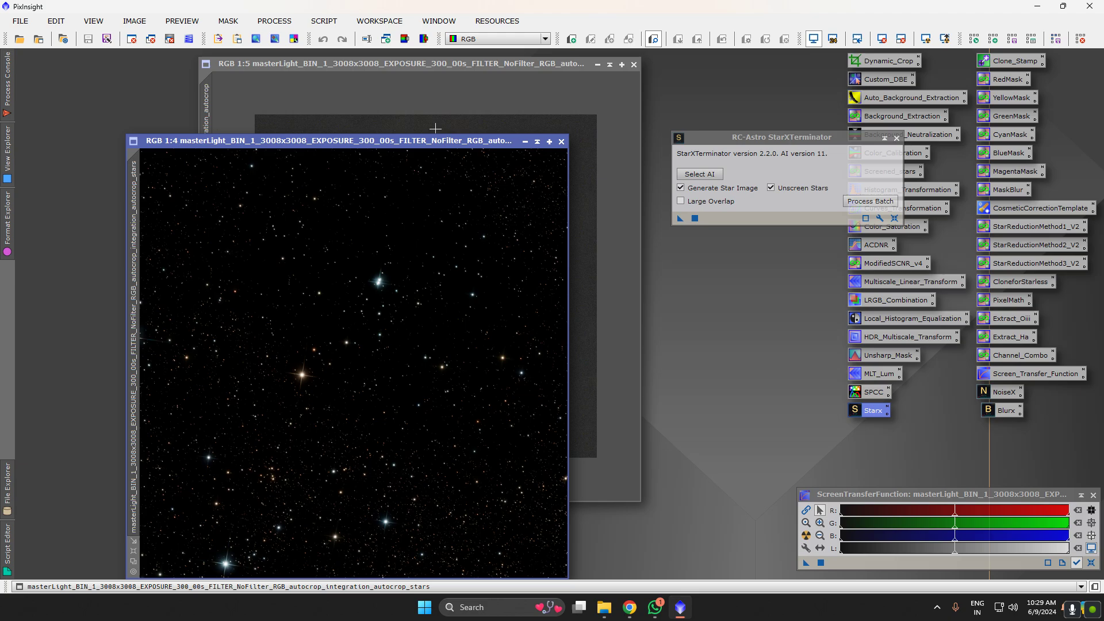
drag(418, 144, 377, 85)
scroll(280, 351, up, 3)
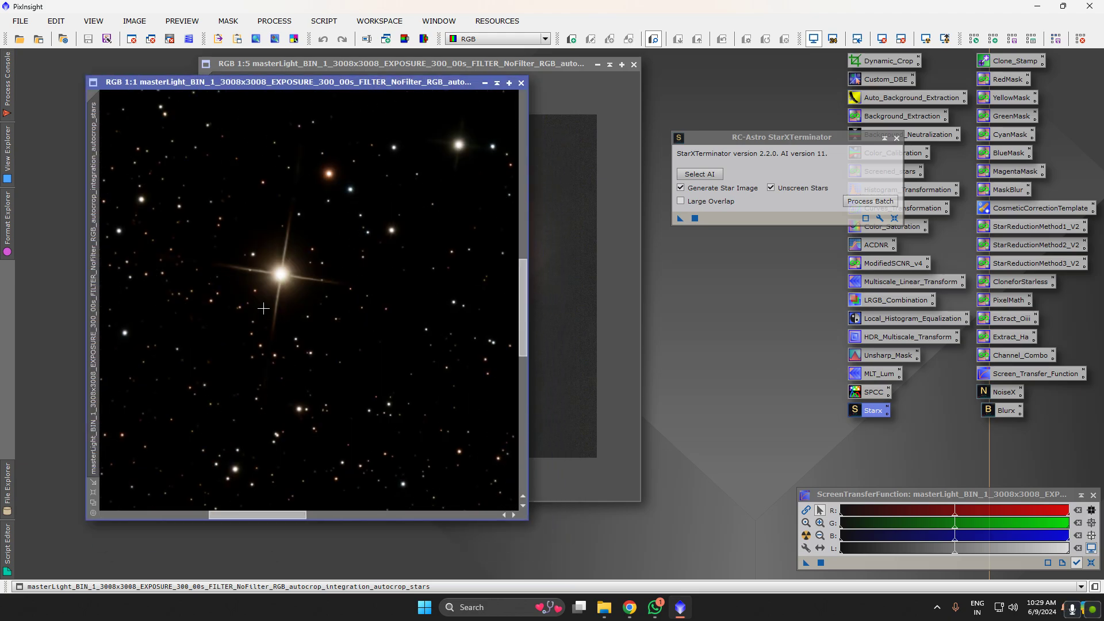
scroll(280, 352, down, 1)
scroll(280, 351, down, 2)
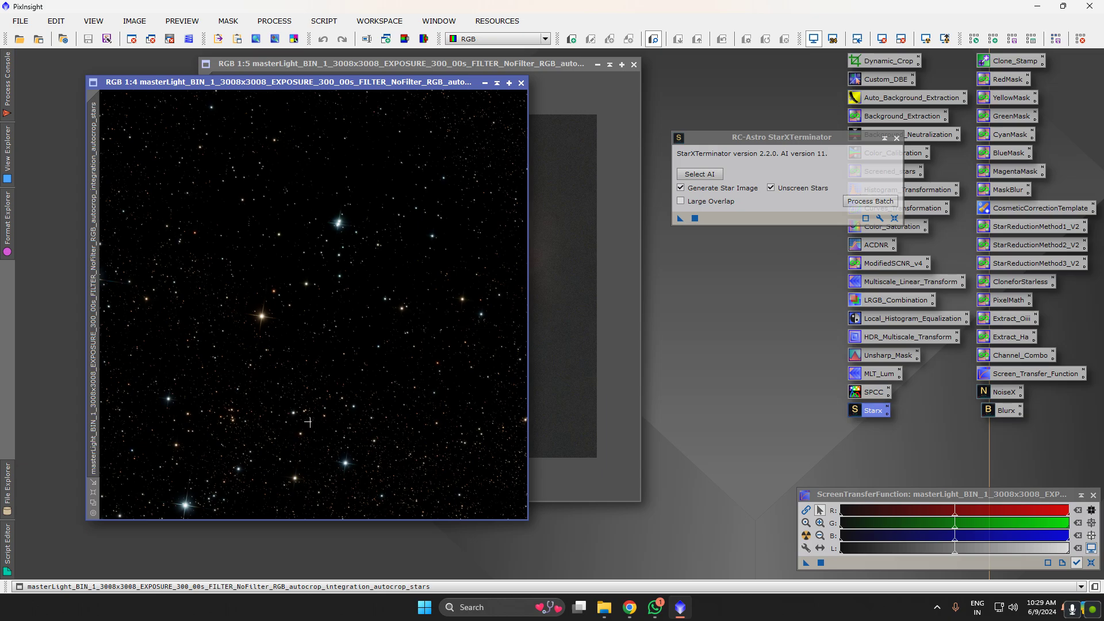
Set the starless image's identifier to a and the stars-only image's identifier to b
click(595, 362)
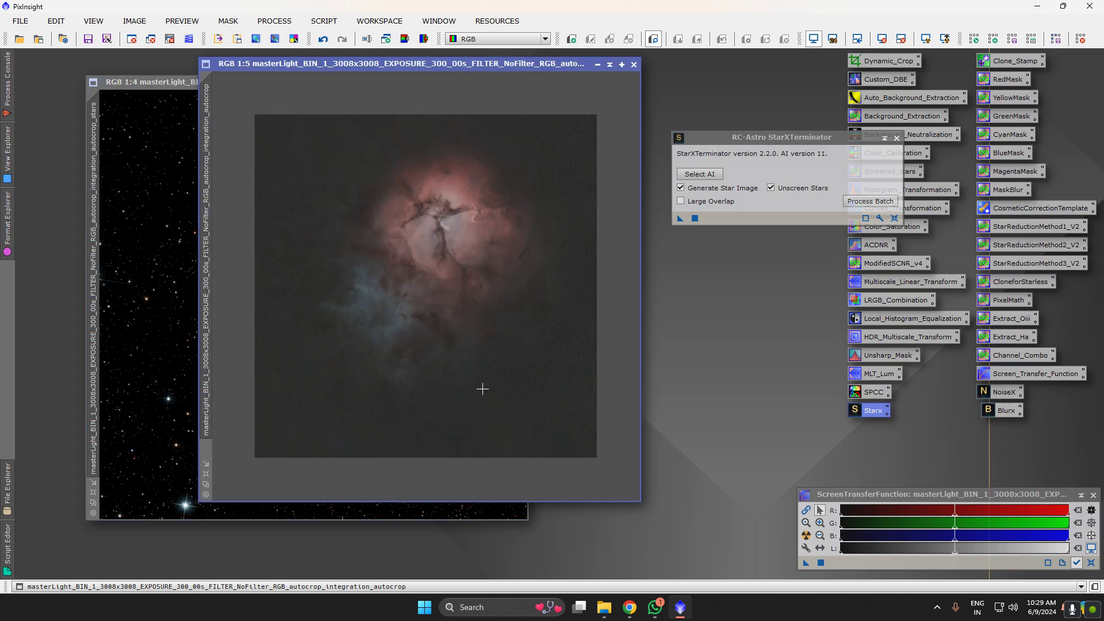
double_click(207, 240)
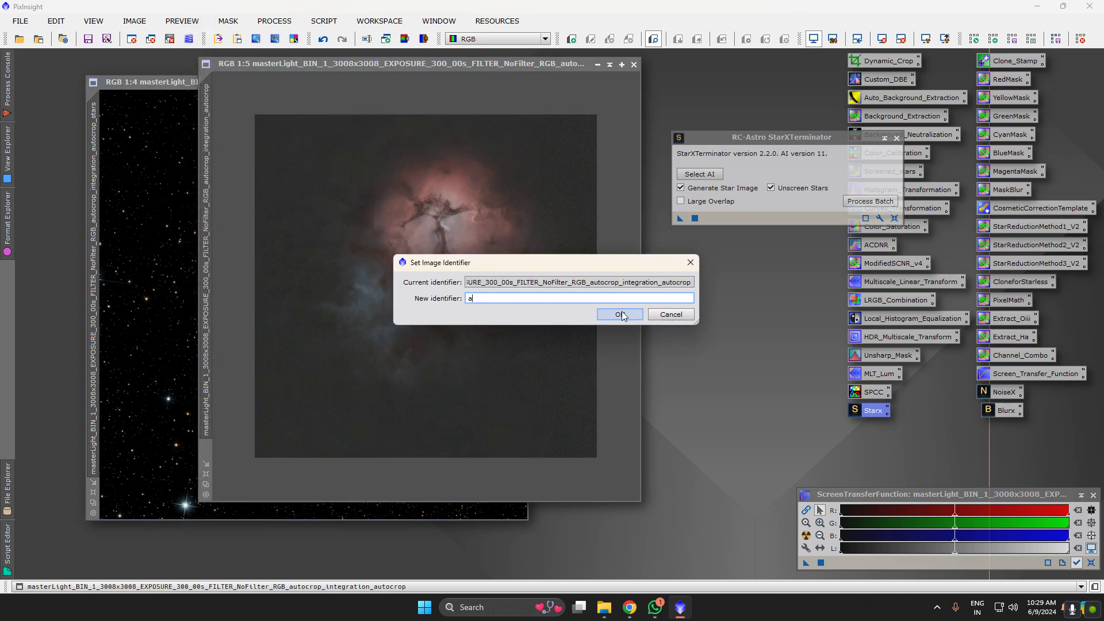
text(a)
key(Return)
double_click(101, 246)
text(b)
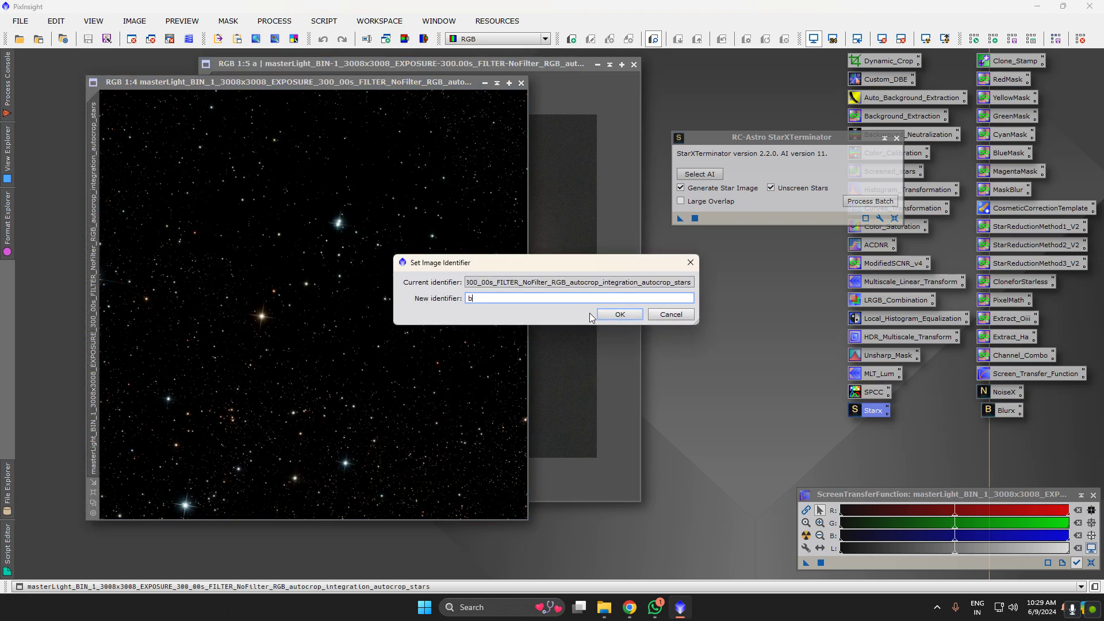
key(Return)
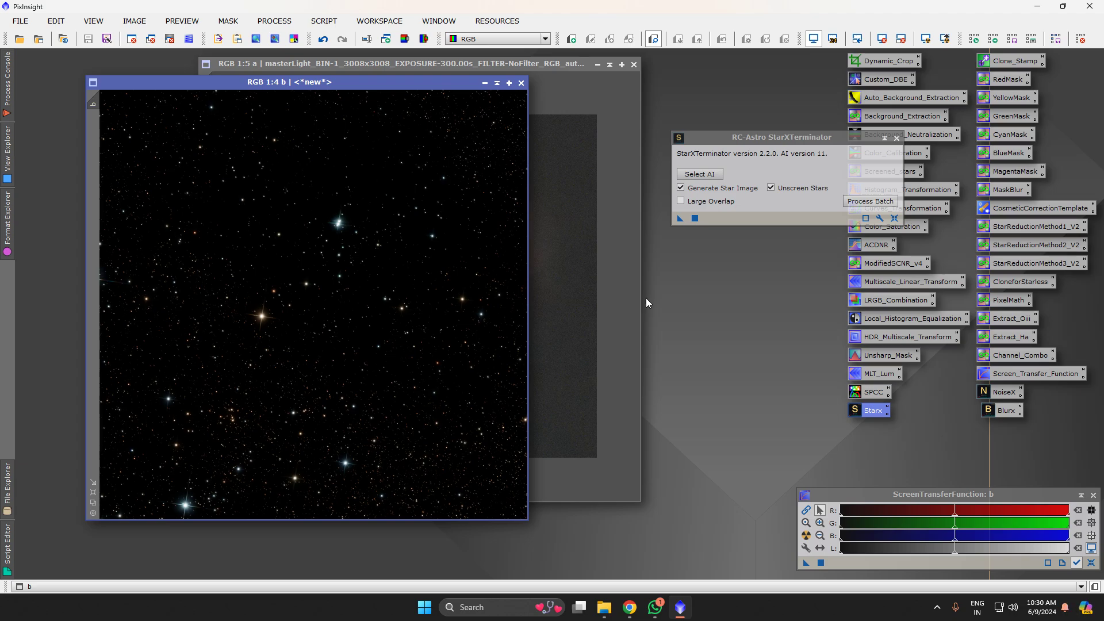
Close StarXTerminator and check the detail and noise in the core of starless image a
click(595, 291)
scroll(427, 271, up, 1)
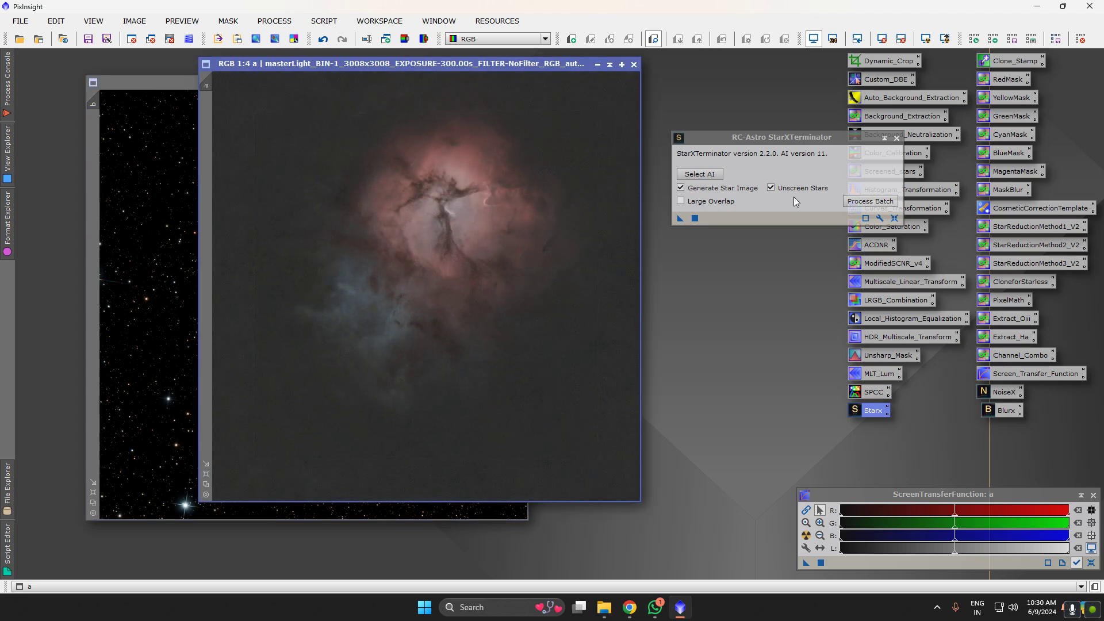
click(896, 138)
scroll(421, 272, up, 4)
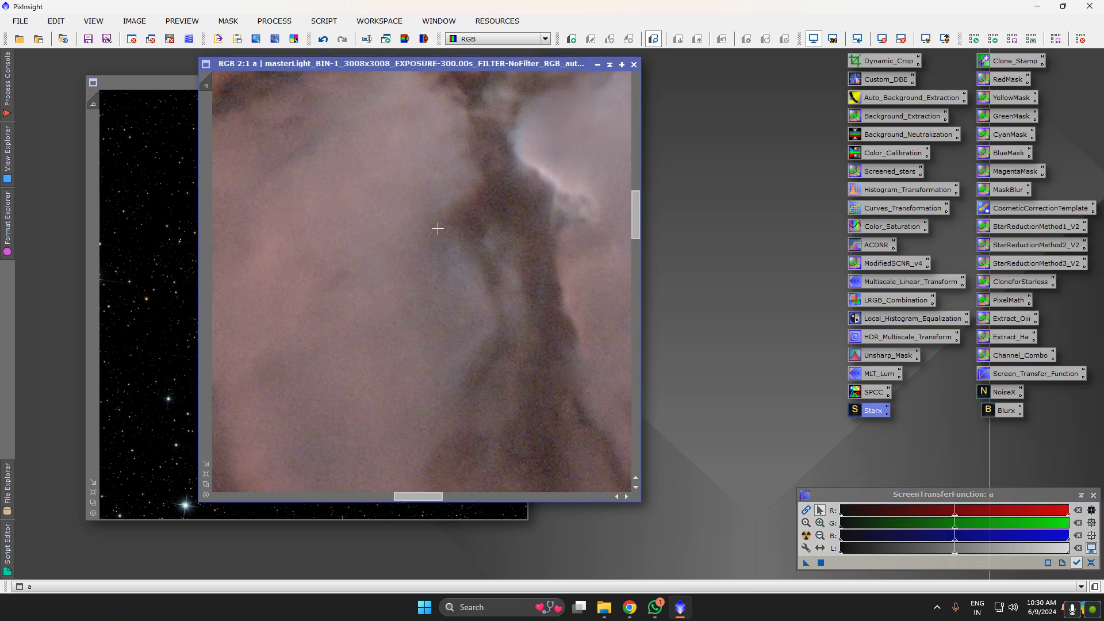
scroll(486, 240, down, 2)
scroll(486, 240, down, 1)
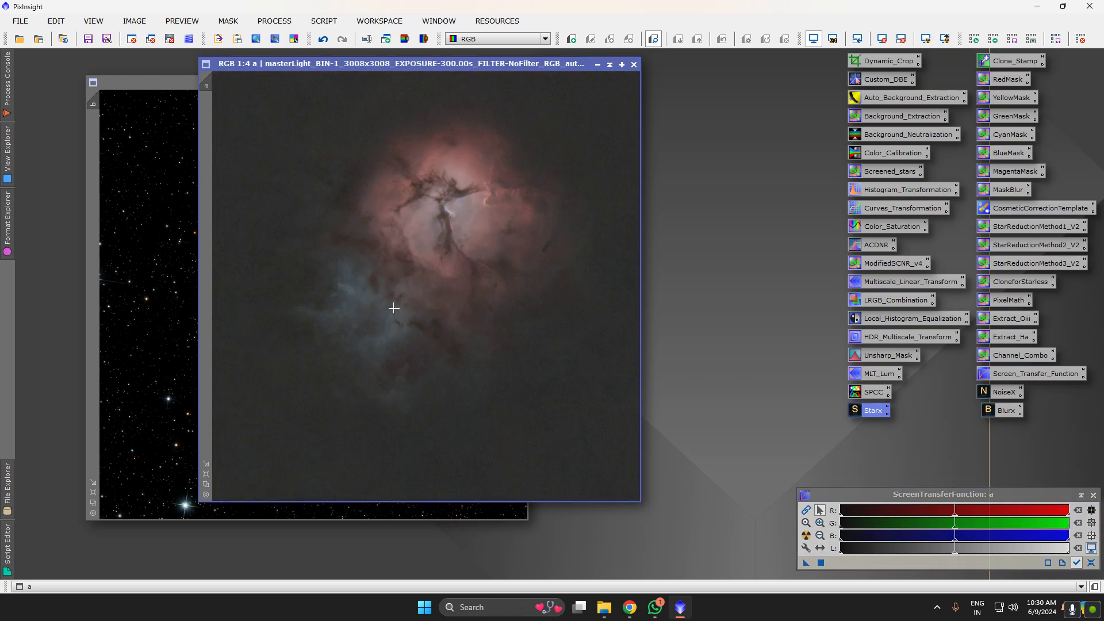
Examine the faint blue nebulosity in starless image a up close and shift its window away from image b
scroll(346, 313, up, 2)
scroll(347, 317, down, 3)
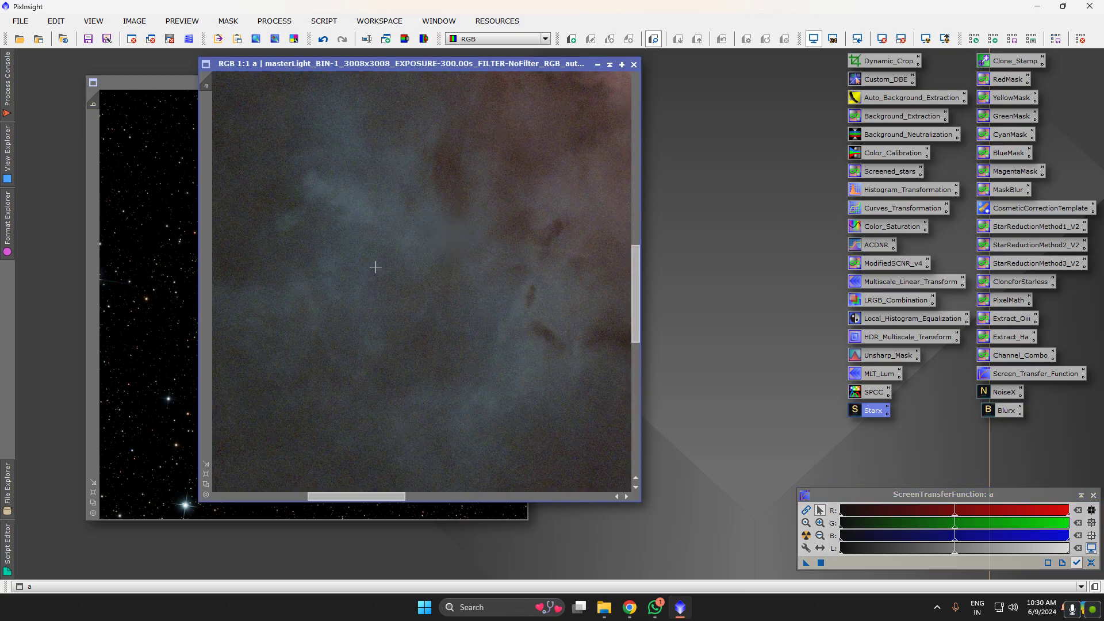
scroll(386, 286, down, 1)
scroll(387, 292, up, 1)
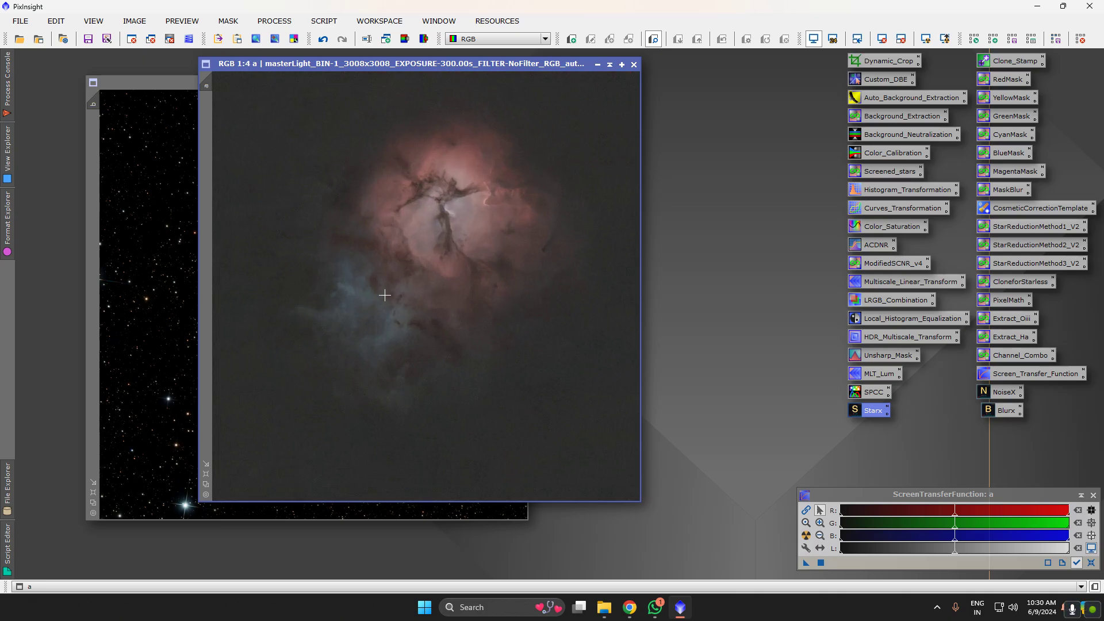
drag(506, 74, 594, 82)
Look through the available Toolbox scripts, such as SelectiveColorCorrection, and dismiss the list
click(324, 20)
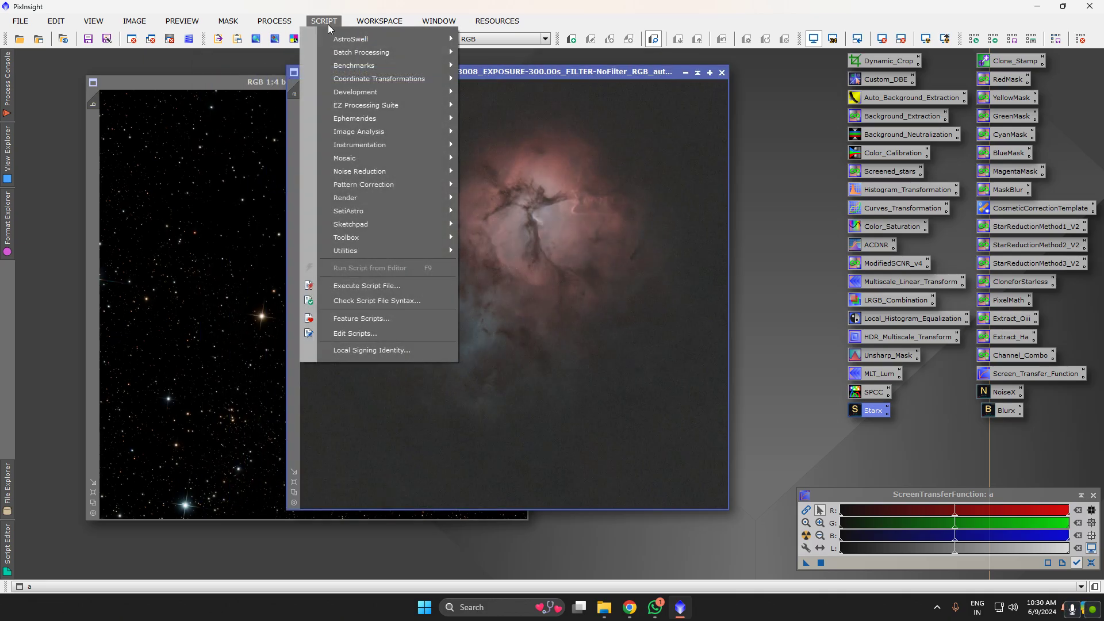
mouse_move(389, 243)
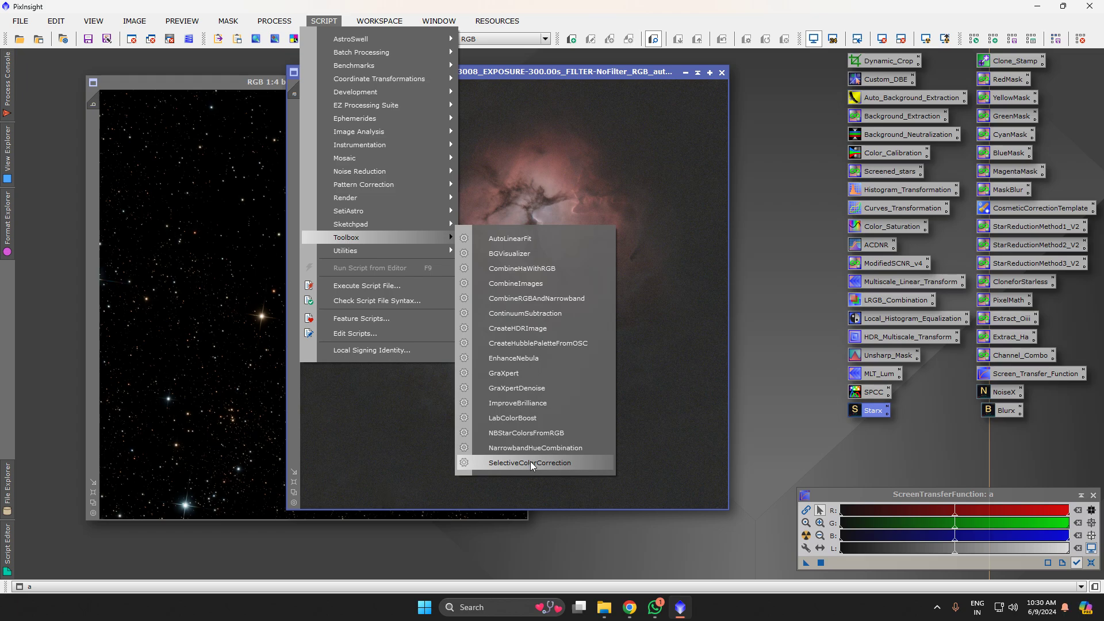
click(661, 371)
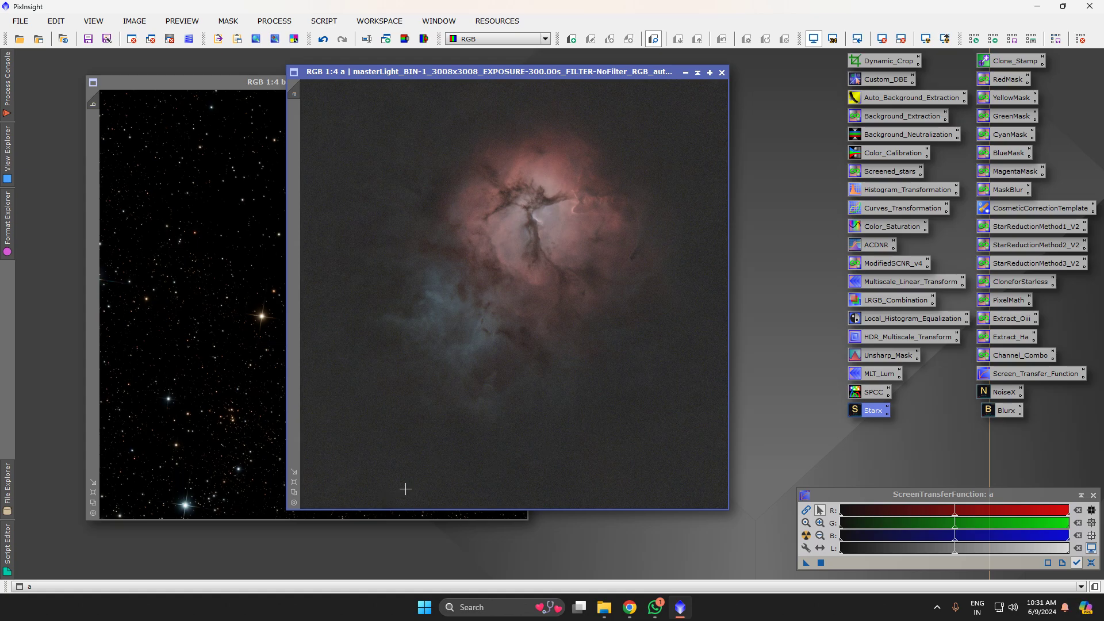
Check the bright orange star in stars-only image b at 1:1 and return to the full view of the star field
click(255, 443)
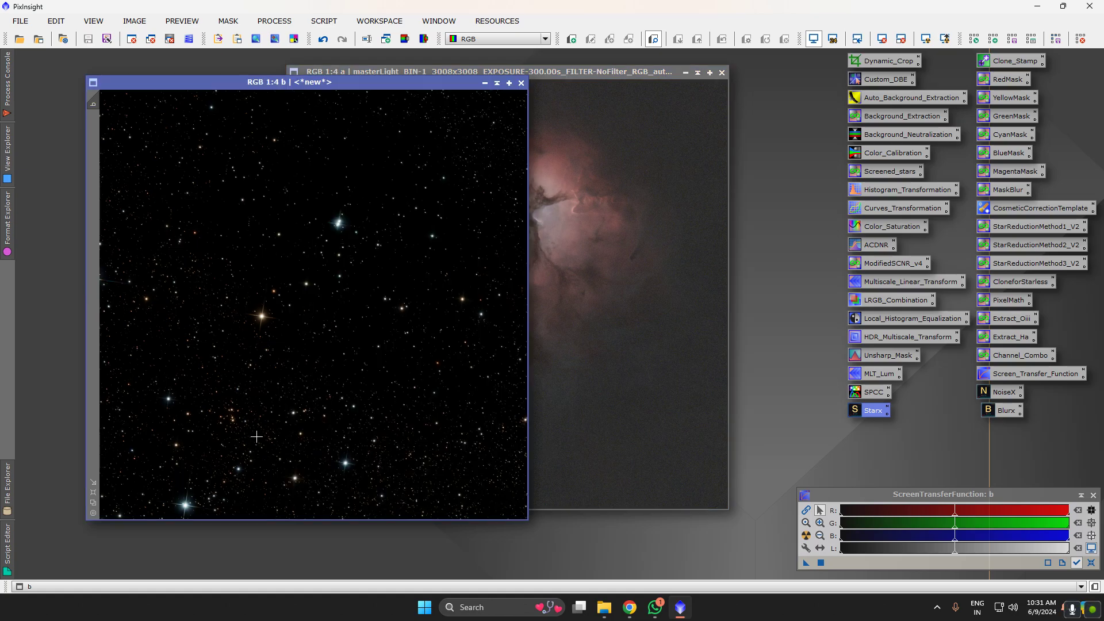
scroll(258, 318, up, 3)
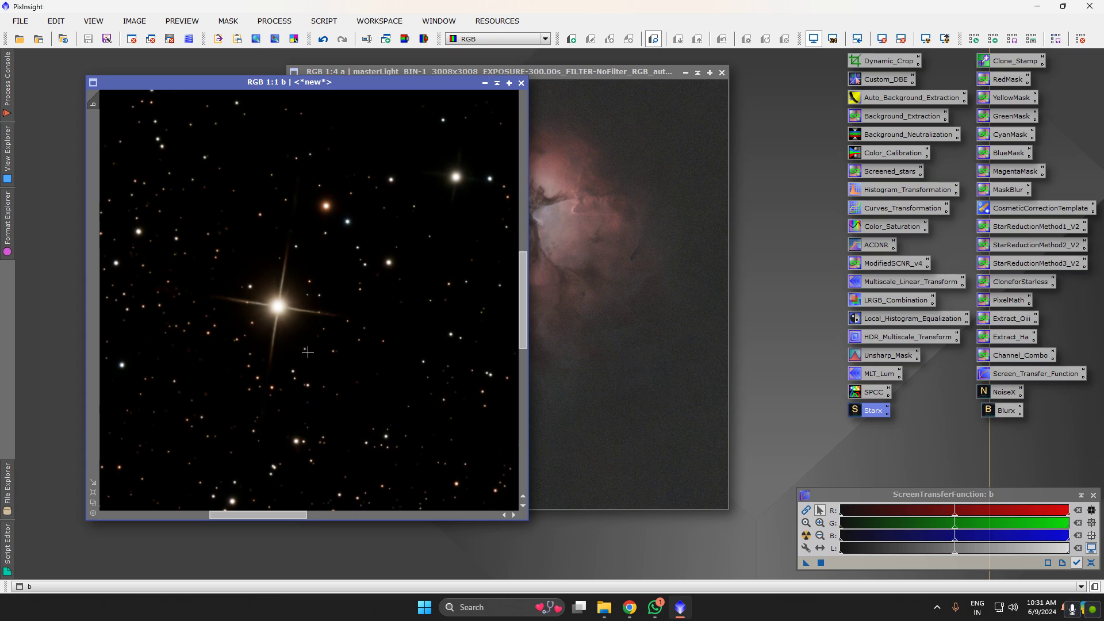
scroll(308, 352, down, 4)
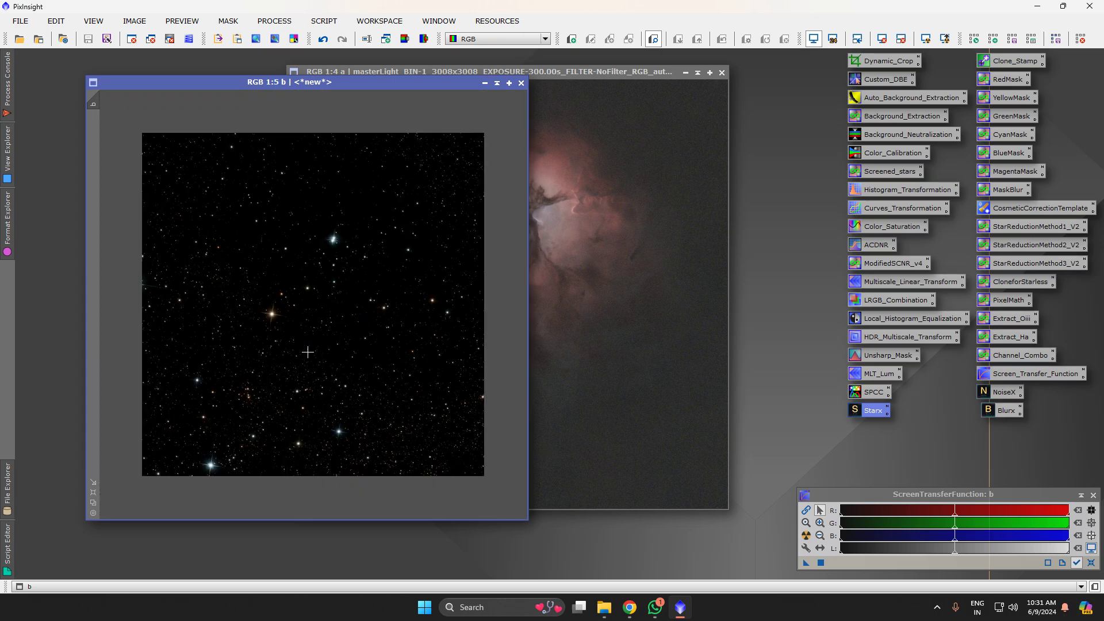
click(586, 366)
click(266, 354)
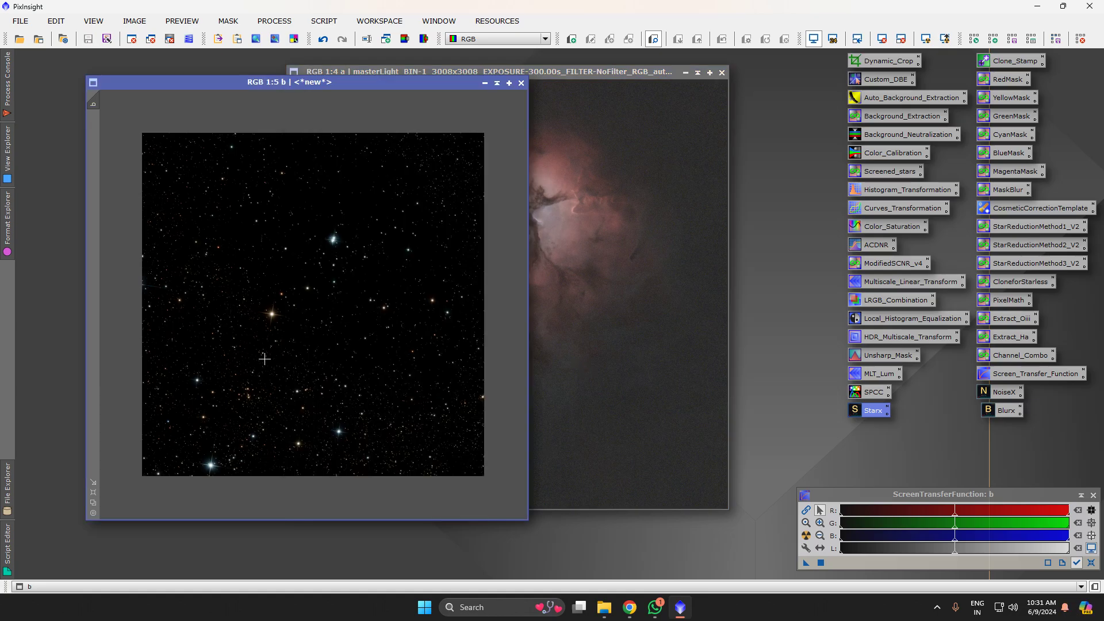
Switch to File Explorer, open the Gia folder on drive E and view the actions for the first gdr3sp catalog file
click(593, 614)
scroll(78, 506, down, 2)
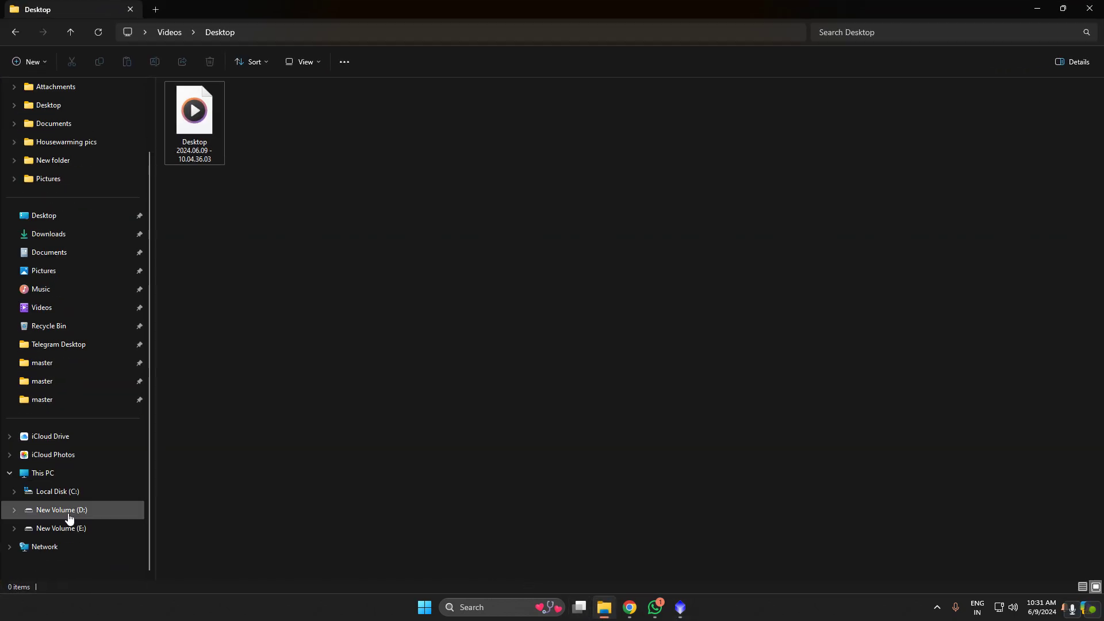
click(67, 512)
click(80, 528)
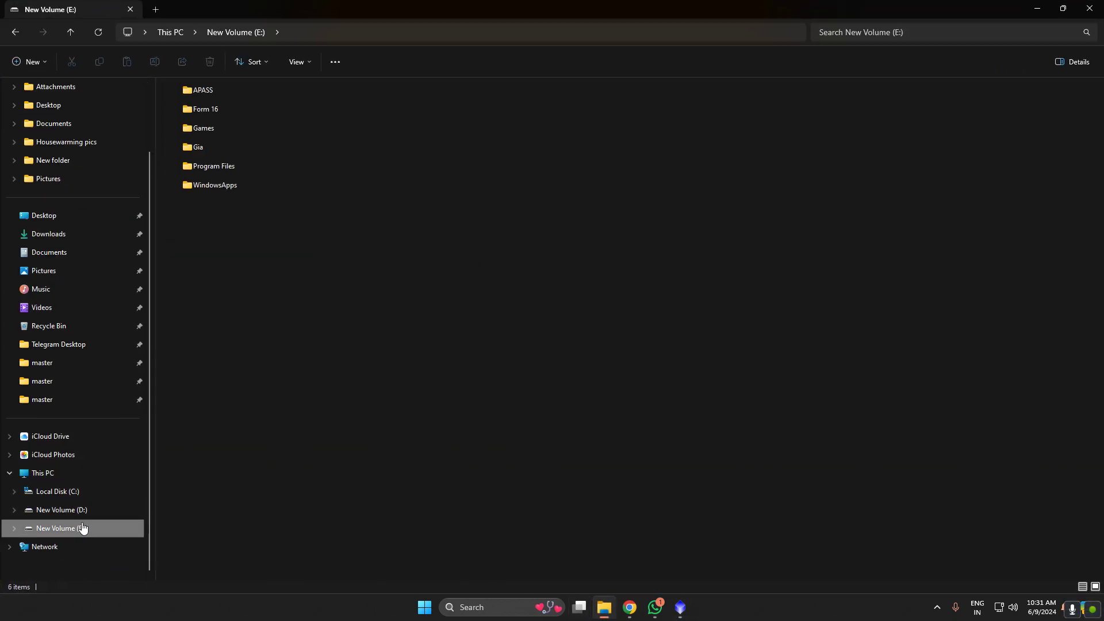
double_click(198, 147)
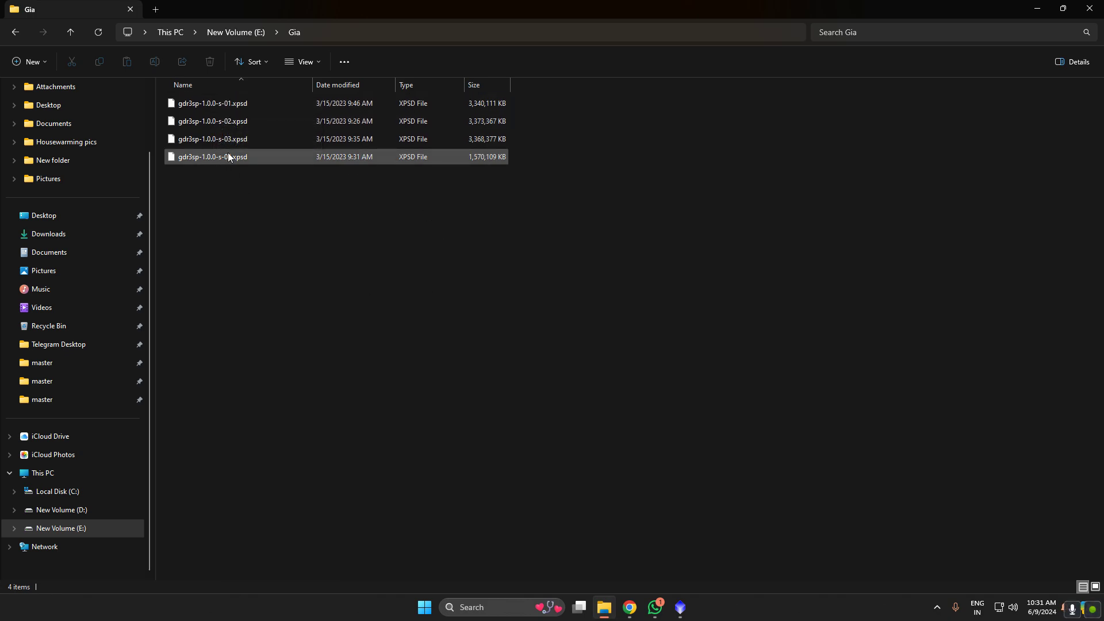
right_click(213, 100)
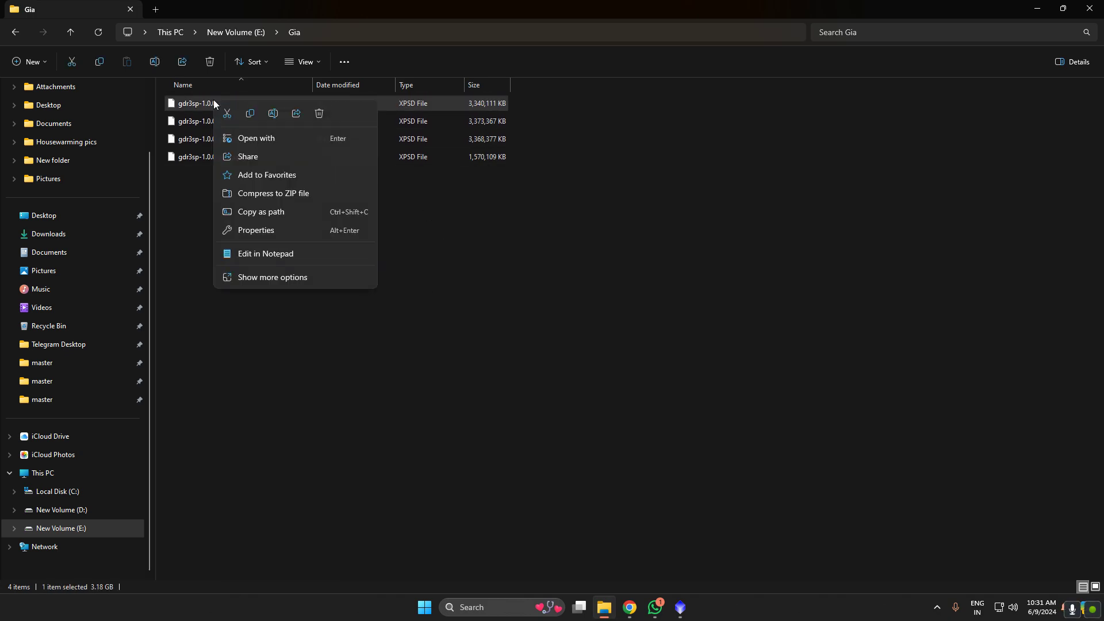
click(291, 280)
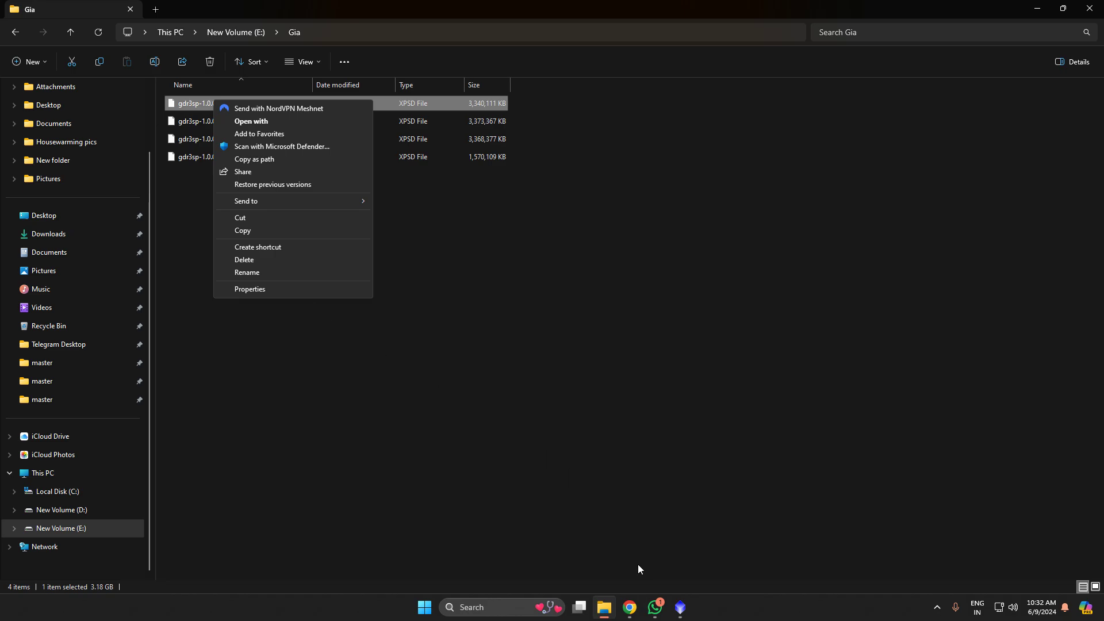
click(655, 608)
mouse_move(629, 606)
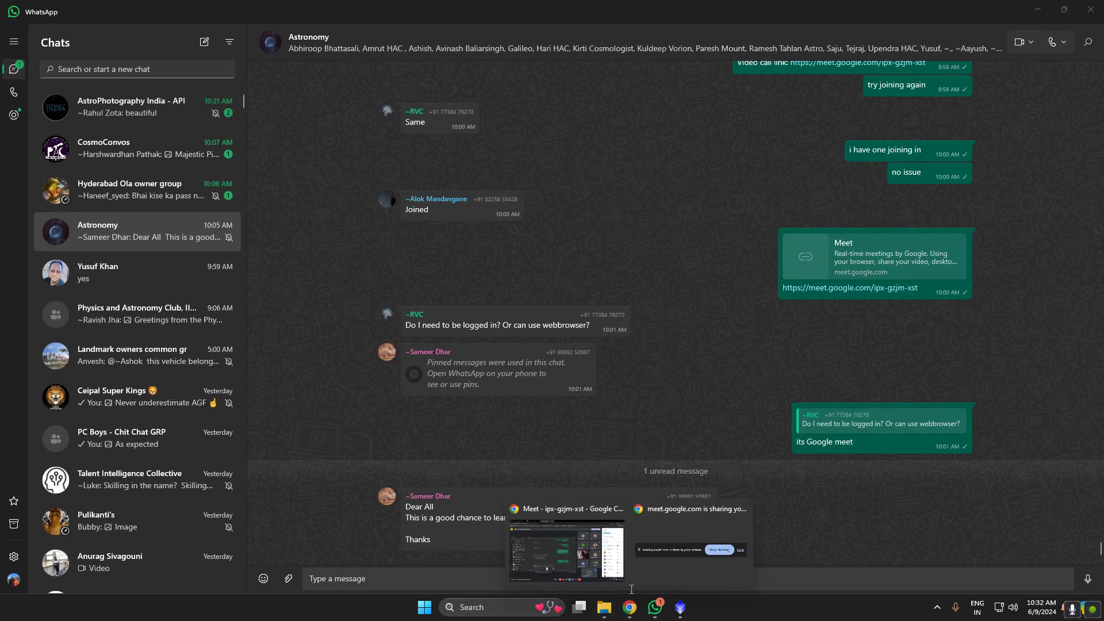
Switch back to PixInsight, review the SpectrophotometricColorCalibration settings and activate starless image a
click(680, 607)
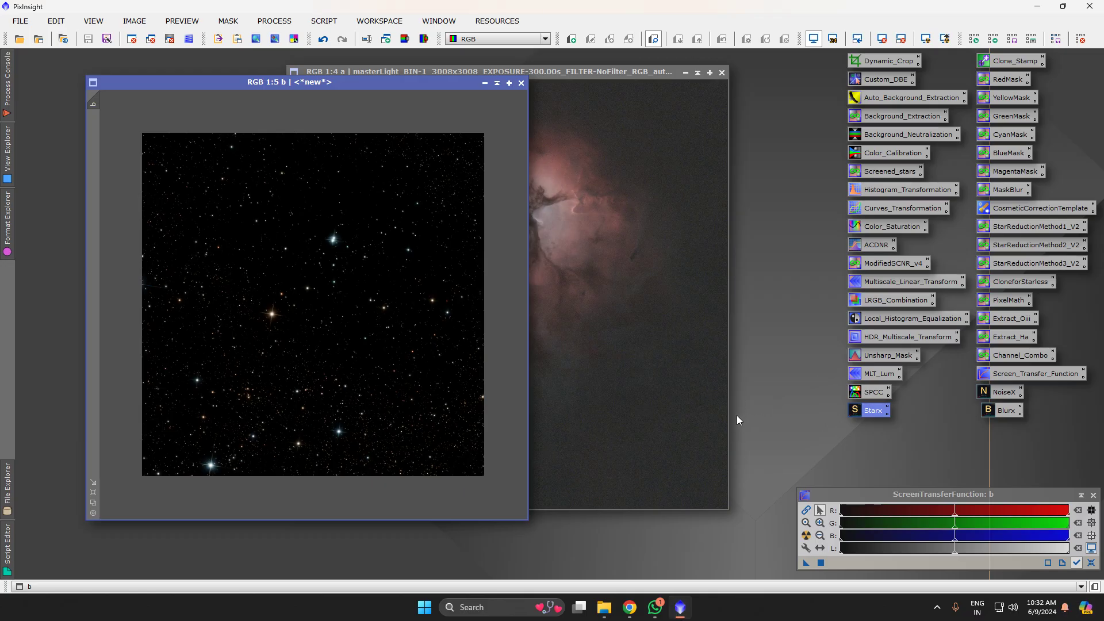
double_click(875, 393)
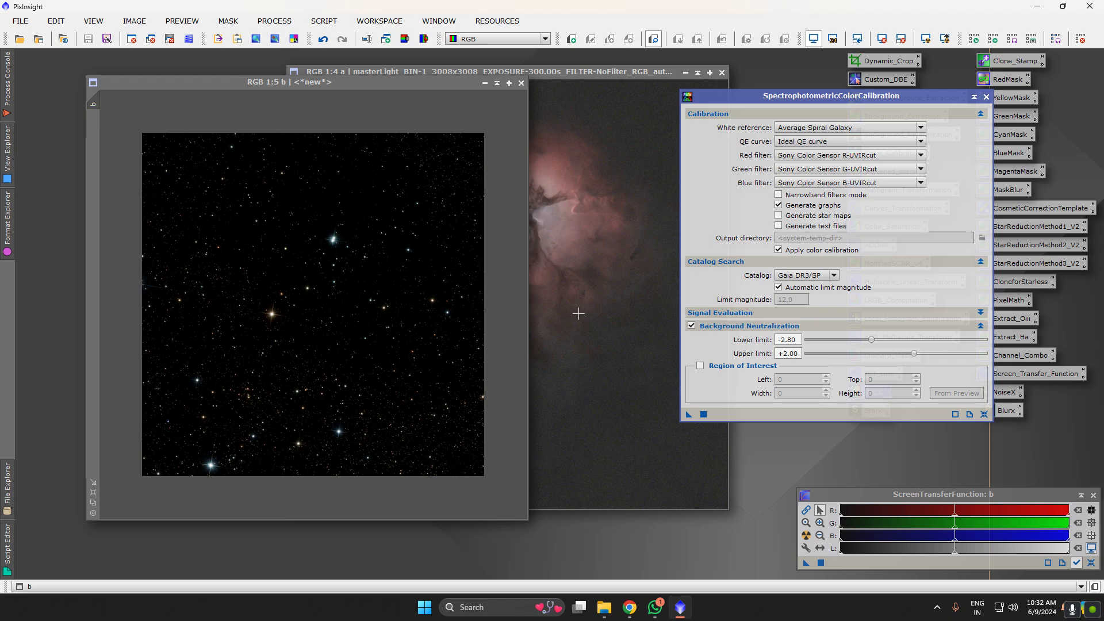
click(588, 277)
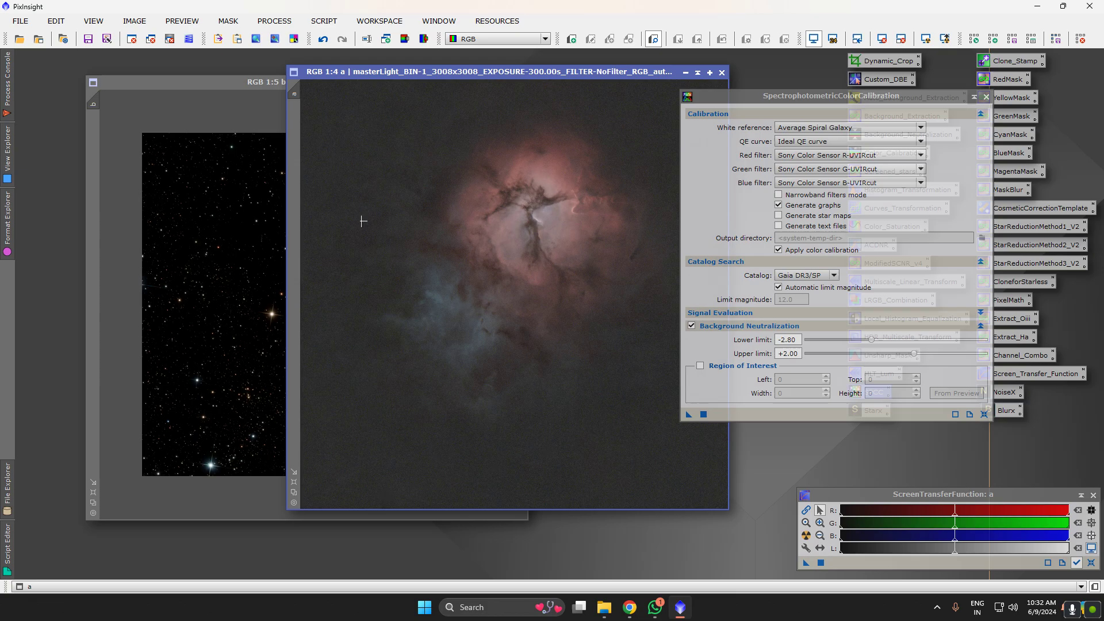
click(323, 21)
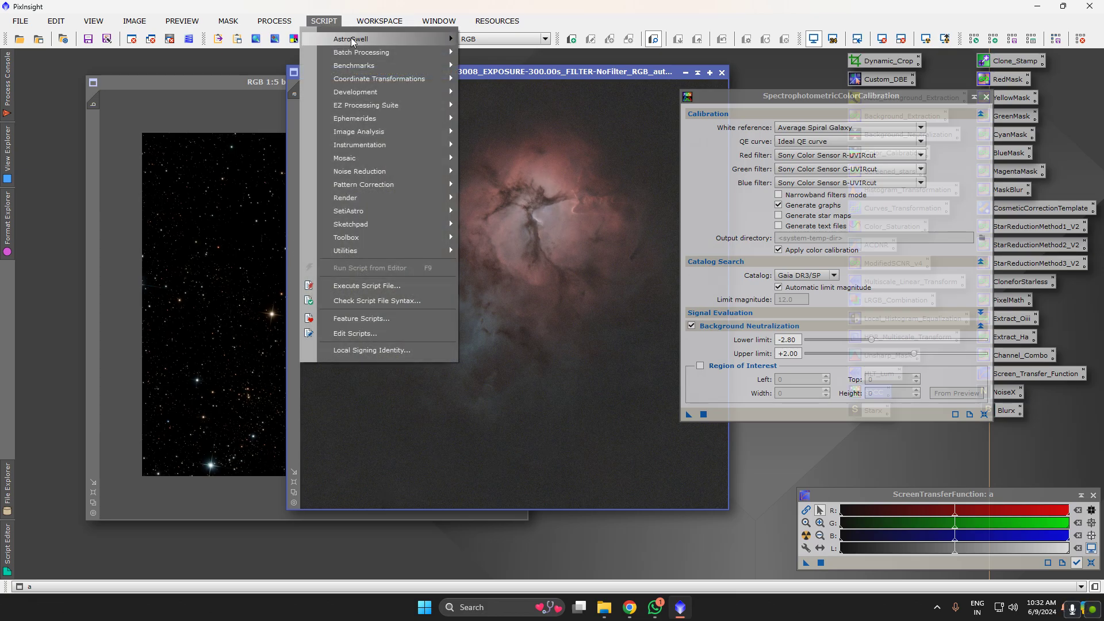
mouse_move(368, 52)
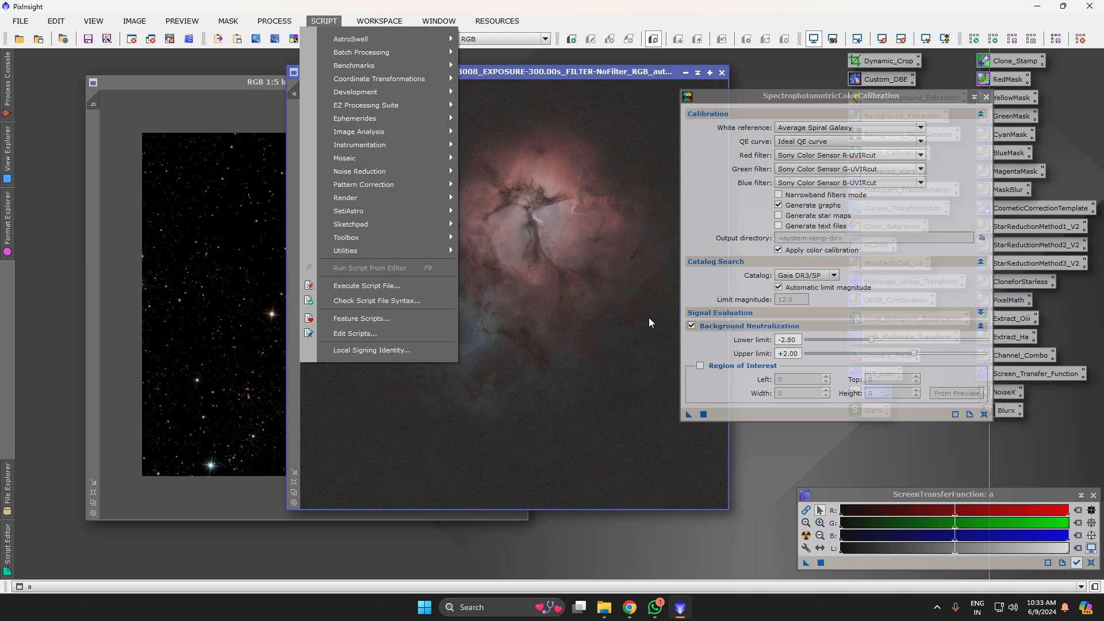
Enlarge stars-only image b to 1:1 around the bright orange star and reactivate starless image a
click(260, 332)
scroll(259, 312, up, 1)
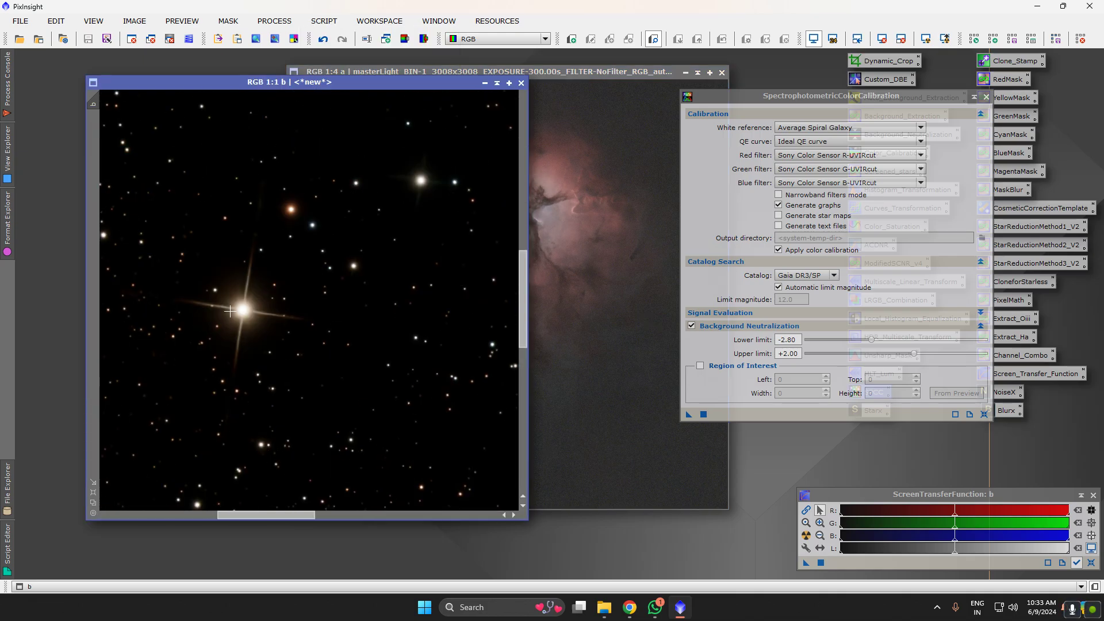
click(585, 242)
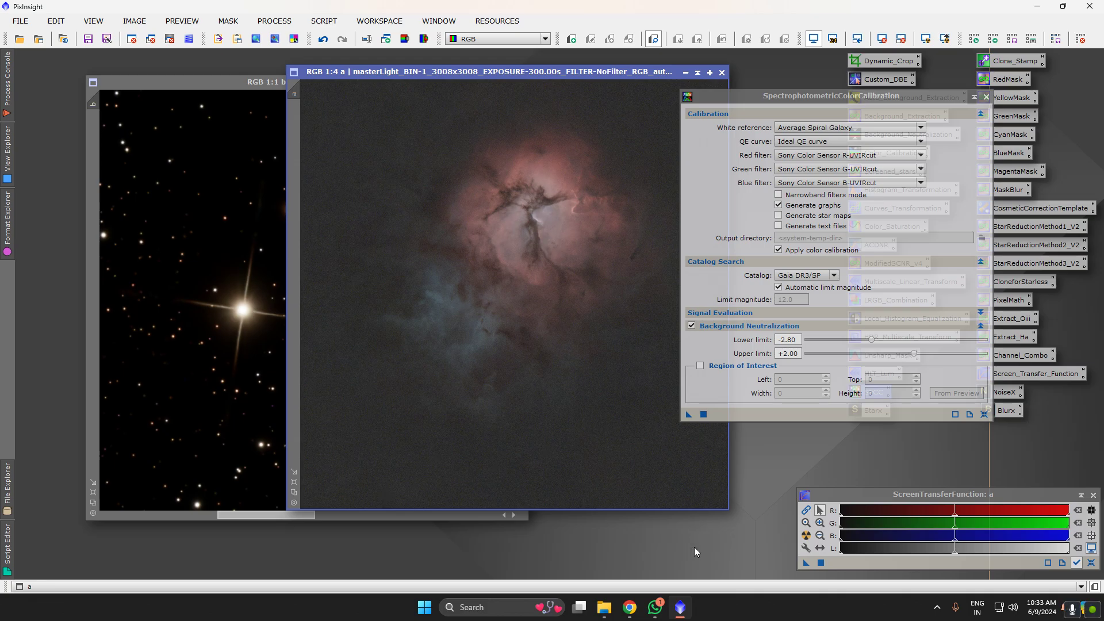
Switch to File Explorer and go back from the Gia folder to the contents of drive E
click(603, 608)
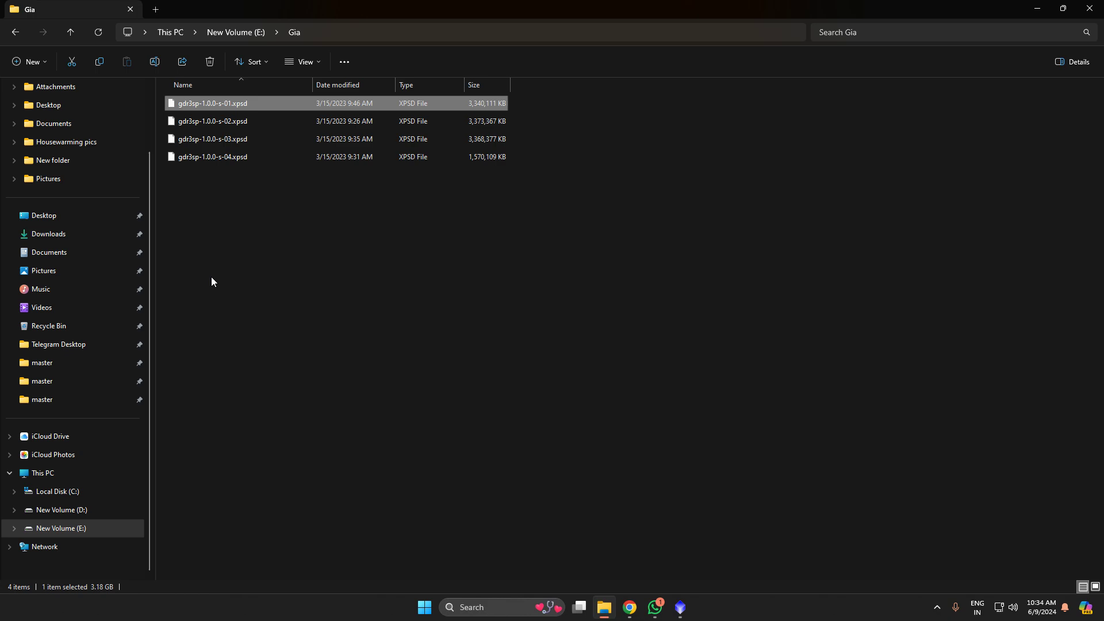
click(16, 33)
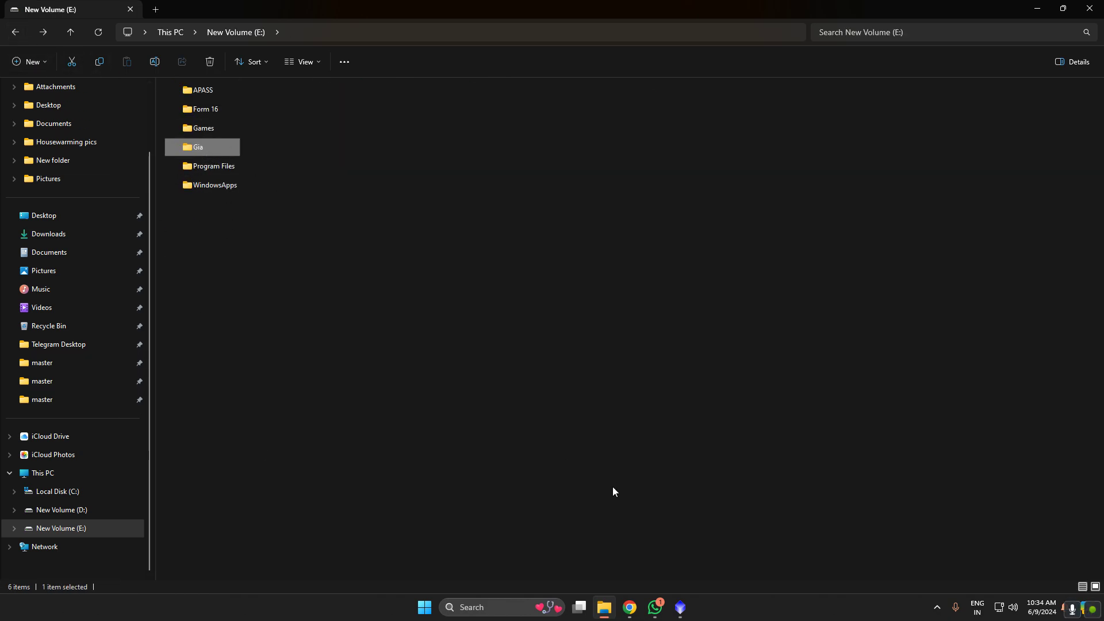
click(633, 604)
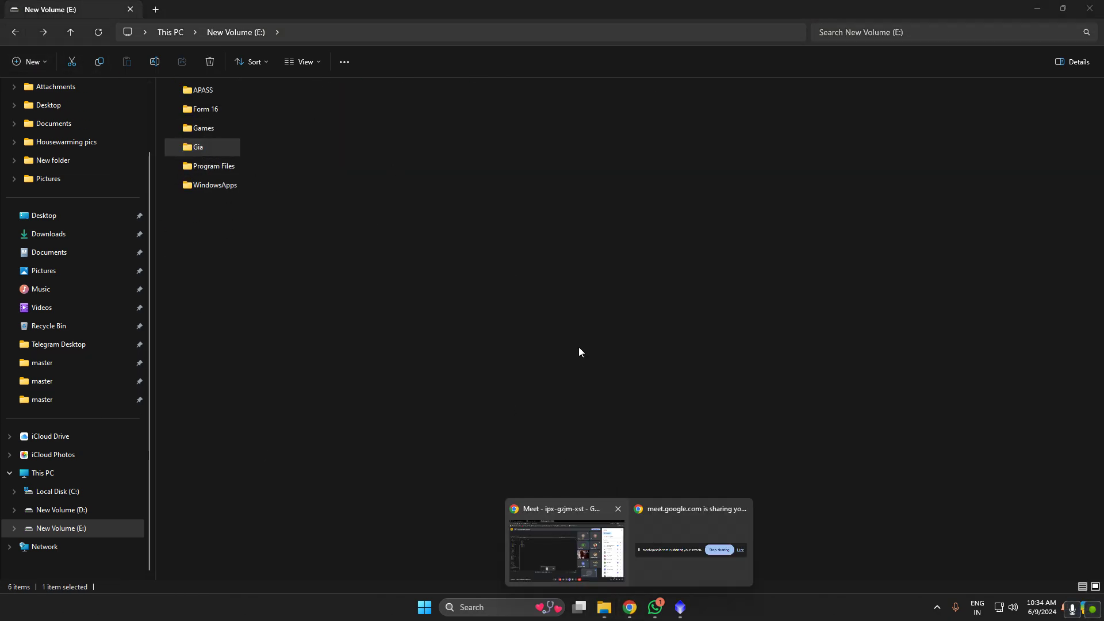
Return to PixInsight, review the Gaia process's DR3 database file list, and close the Gaia and SpectrophotometricColorCalibration windows
click(680, 609)
click(274, 21)
mouse_move(380, 13)
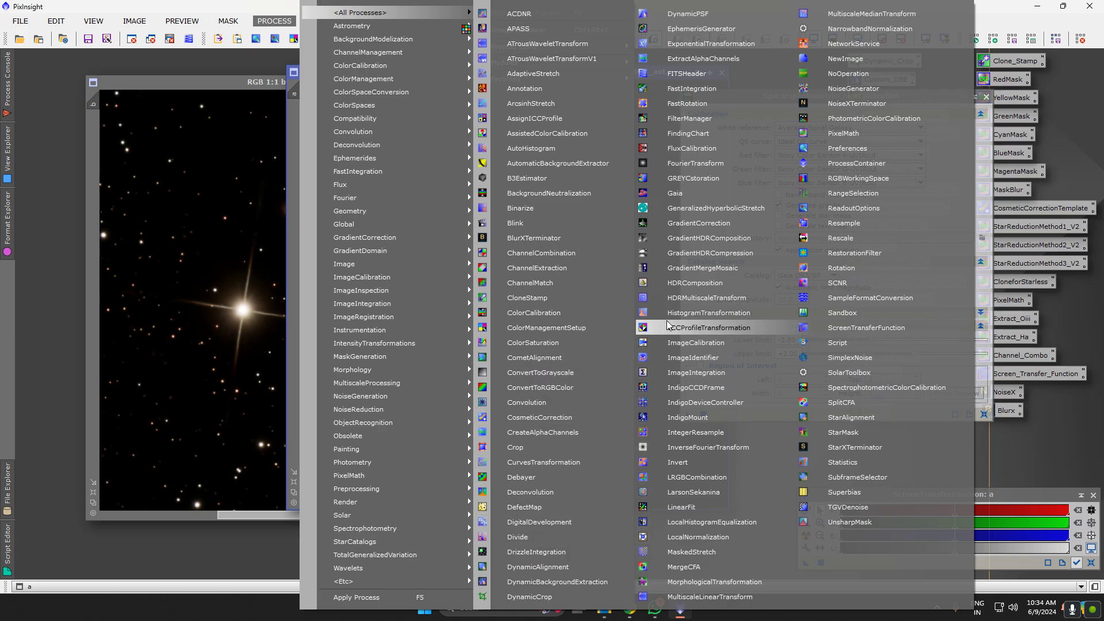
click(692, 193)
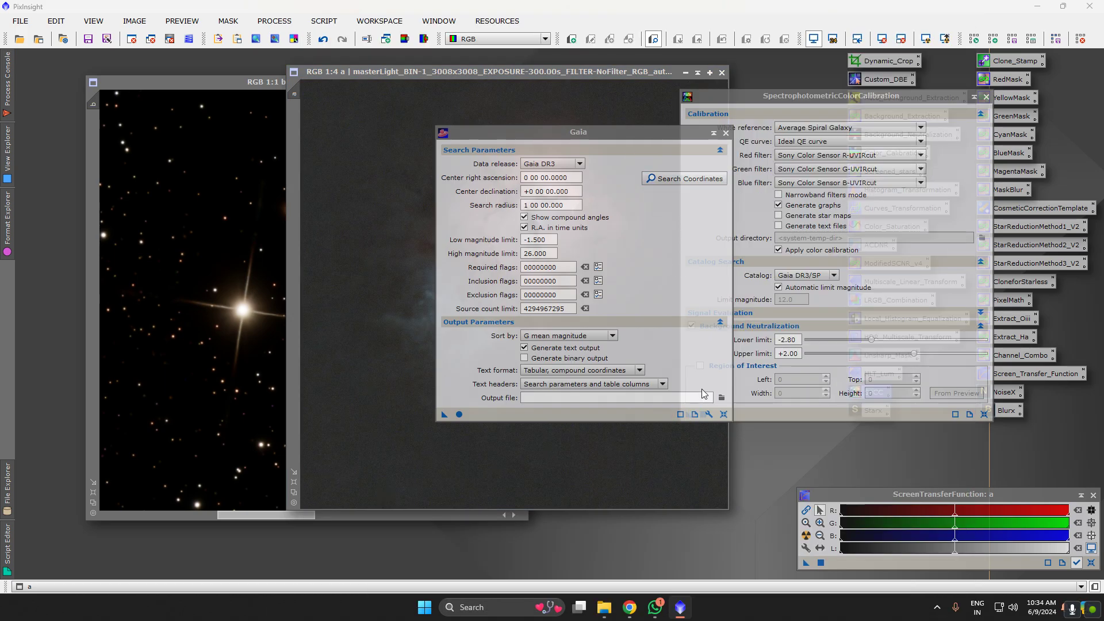
click(711, 415)
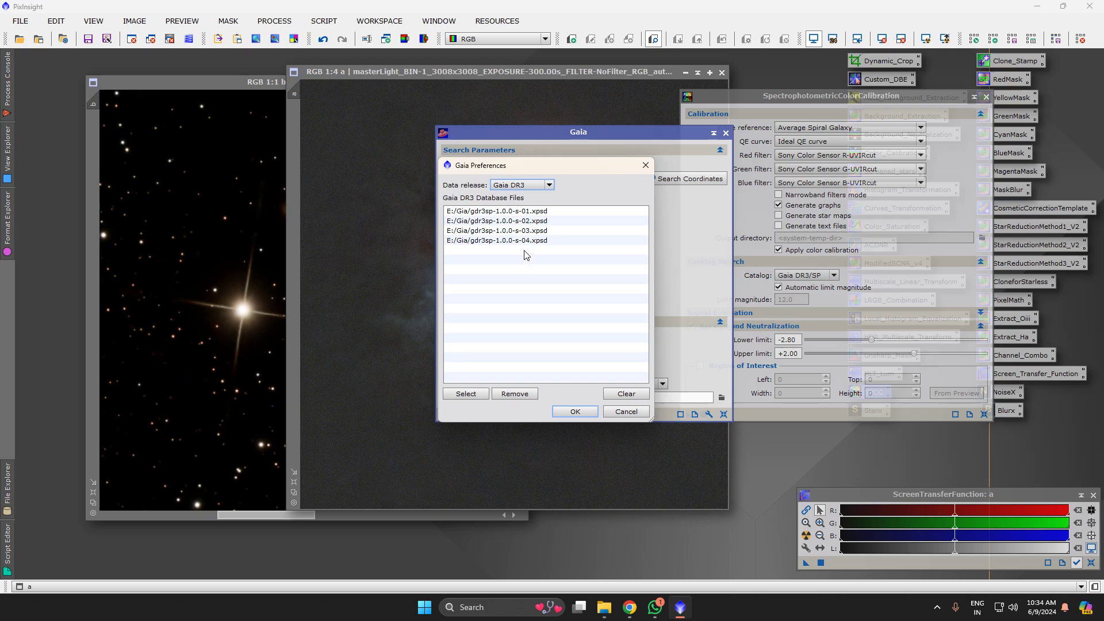
click(625, 412)
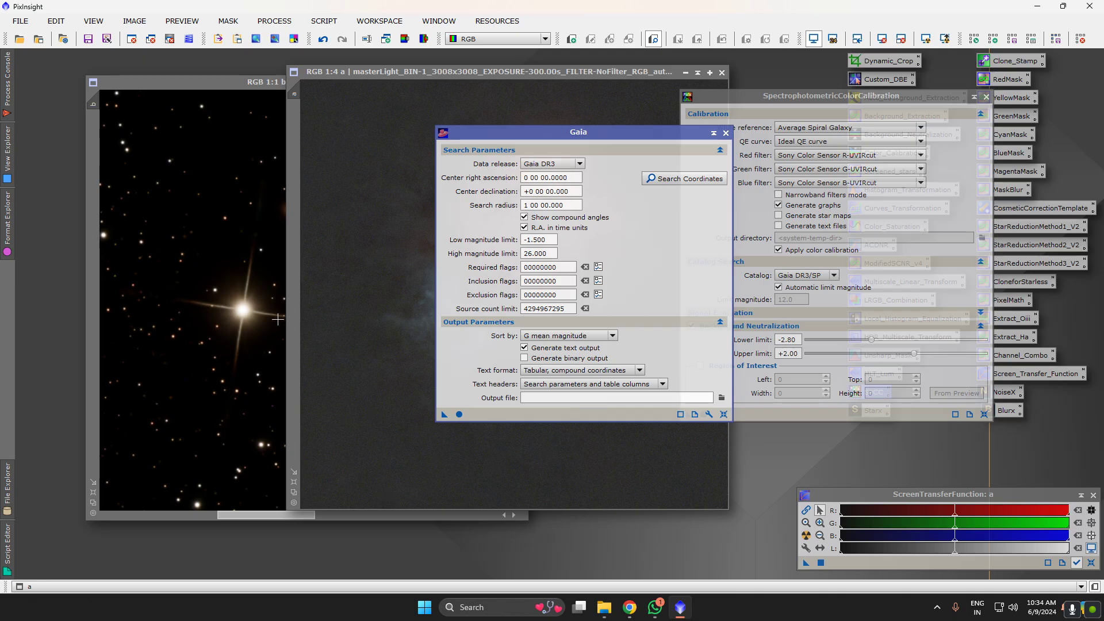
click(725, 132)
click(986, 97)
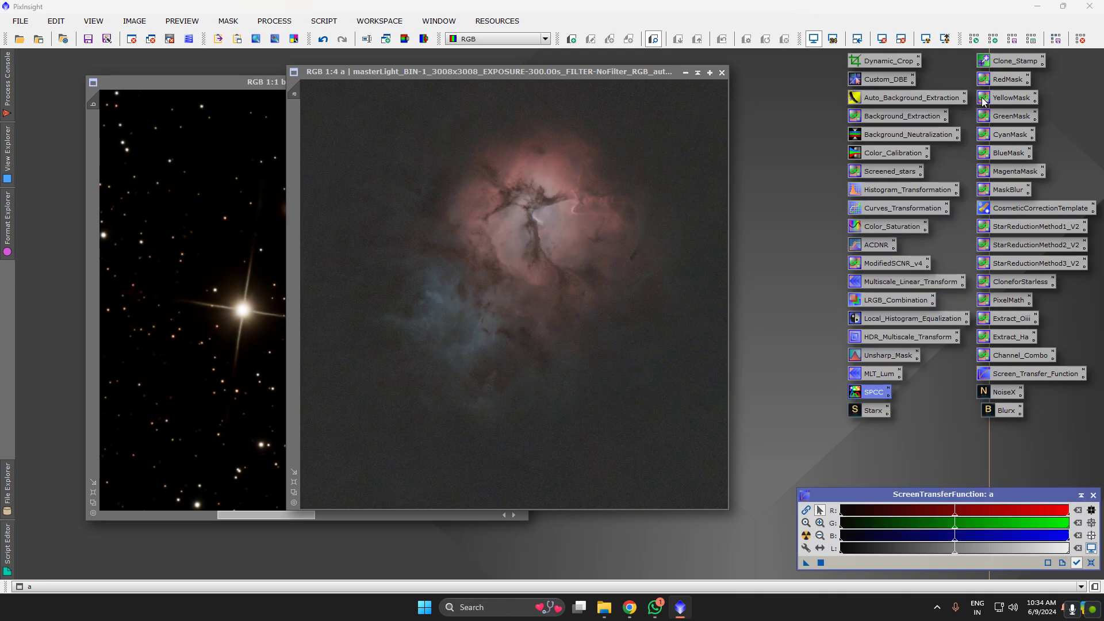
Examine the noise and detail in the blue nebulosity of starless image a at high magnification
scroll(483, 371, up, 7)
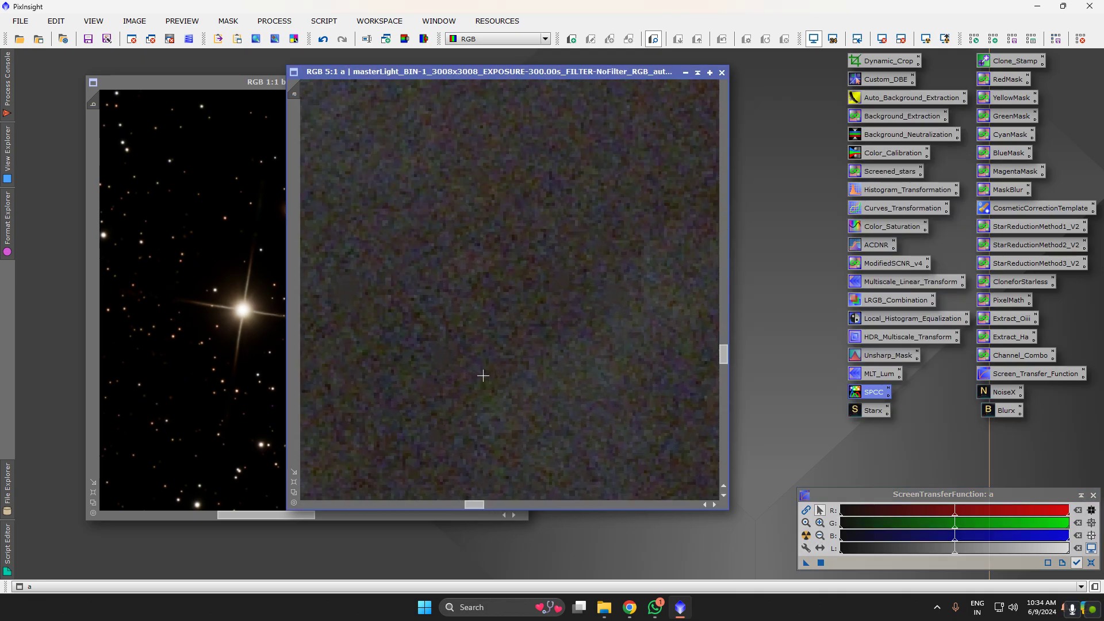
scroll(483, 374, down, 7)
scroll(500, 288, up, 2)
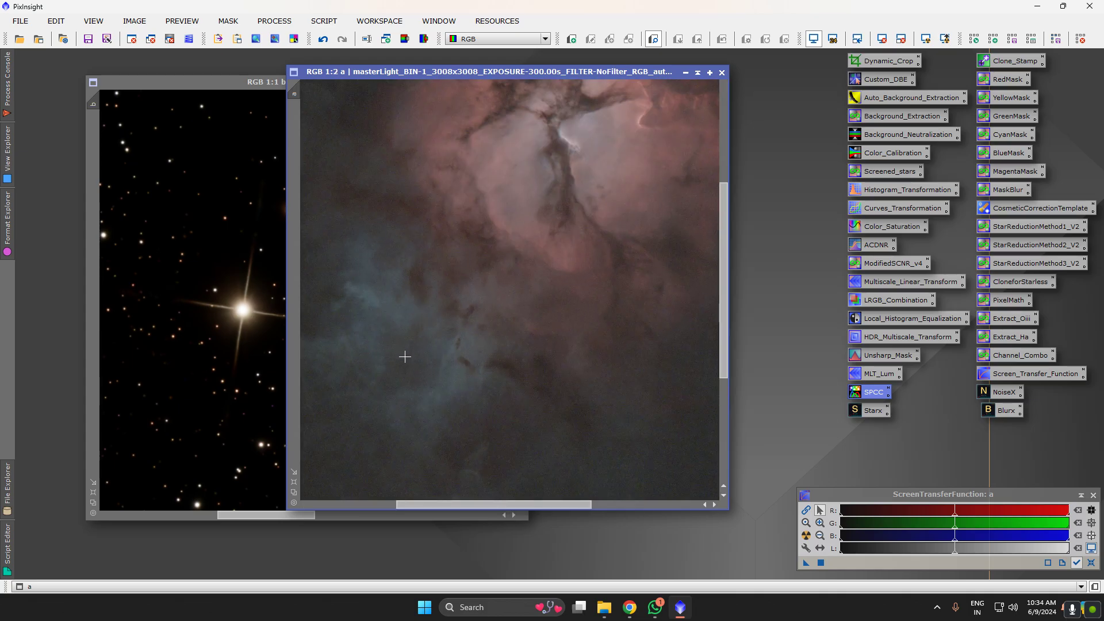
scroll(405, 356, down, 3)
scroll(557, 271, up, 1)
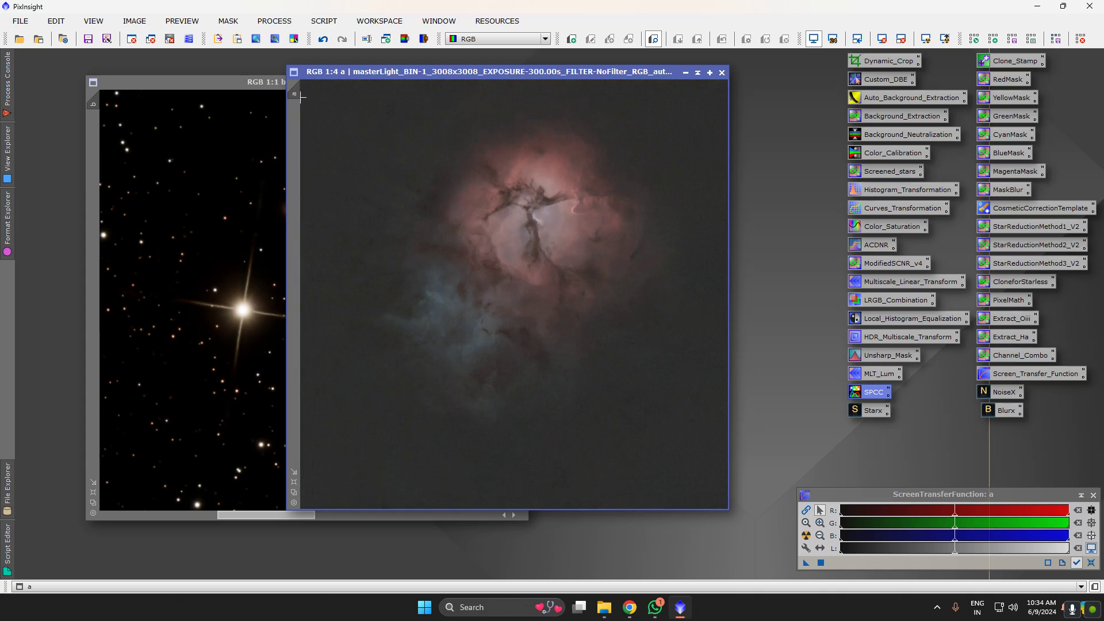
Minimize stars-only image b to an icon, leaving starless image a open
mouse_move(301, 96)
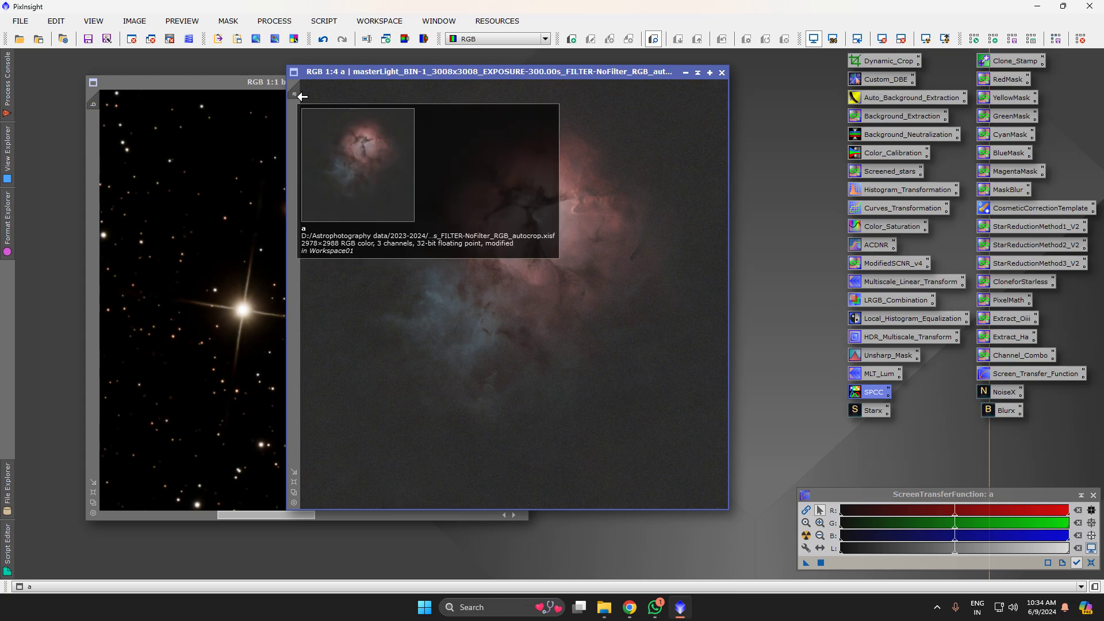
click(250, 85)
click(482, 84)
click(325, 305)
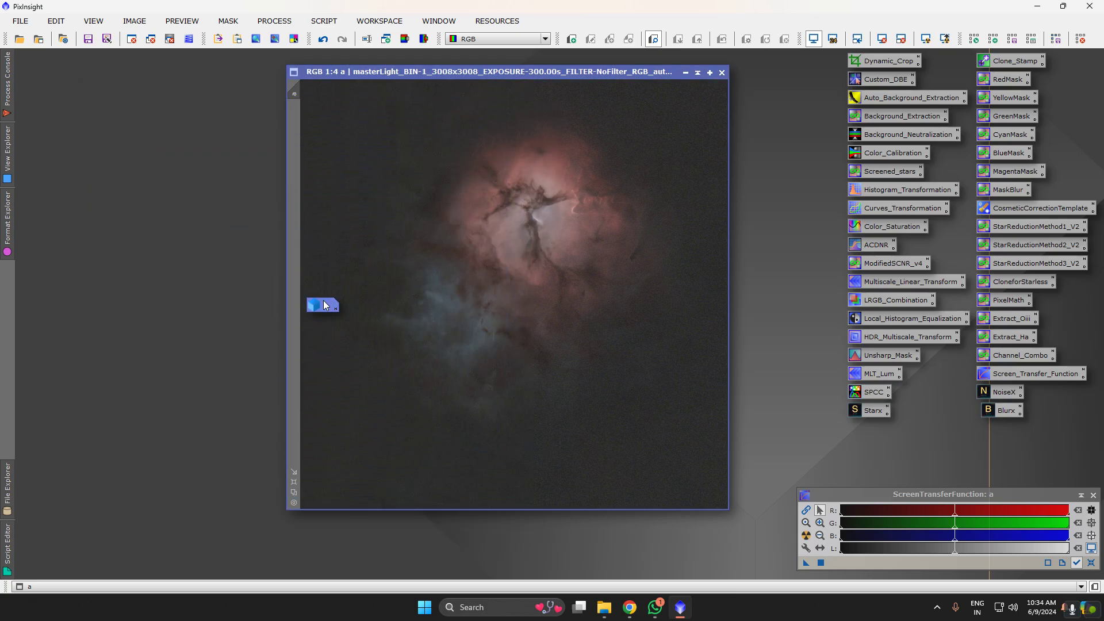
Duplicate starless image a and stars-only image b, minimizing the copy of a to an icon
drag(325, 304, 60, 74)
drag(381, 71, 415, 64)
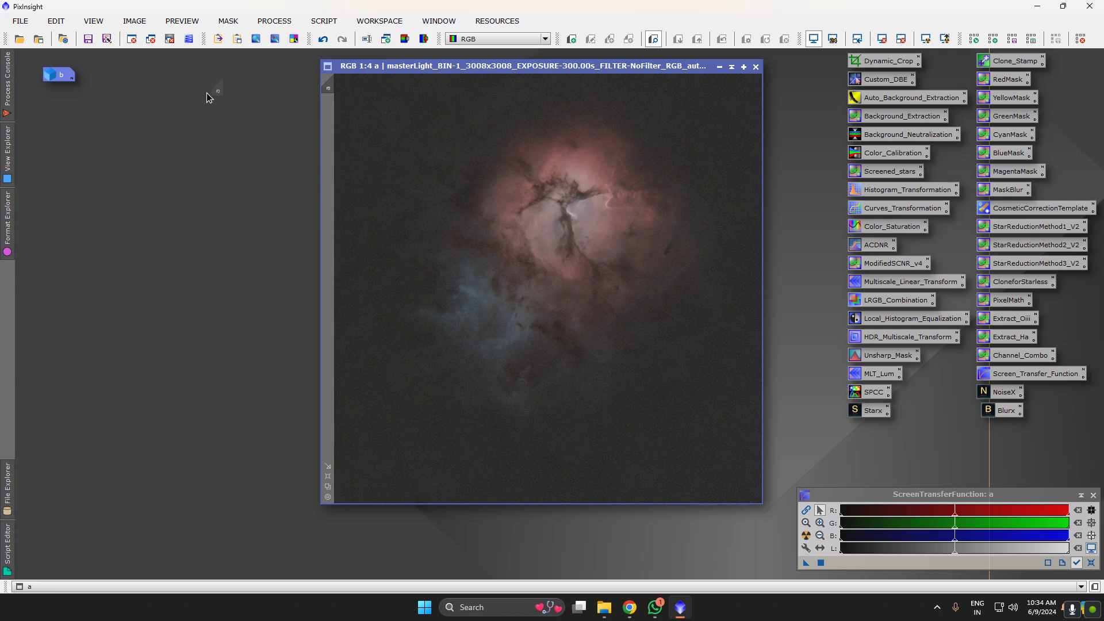
drag(207, 93, 209, 95)
click(512, 86)
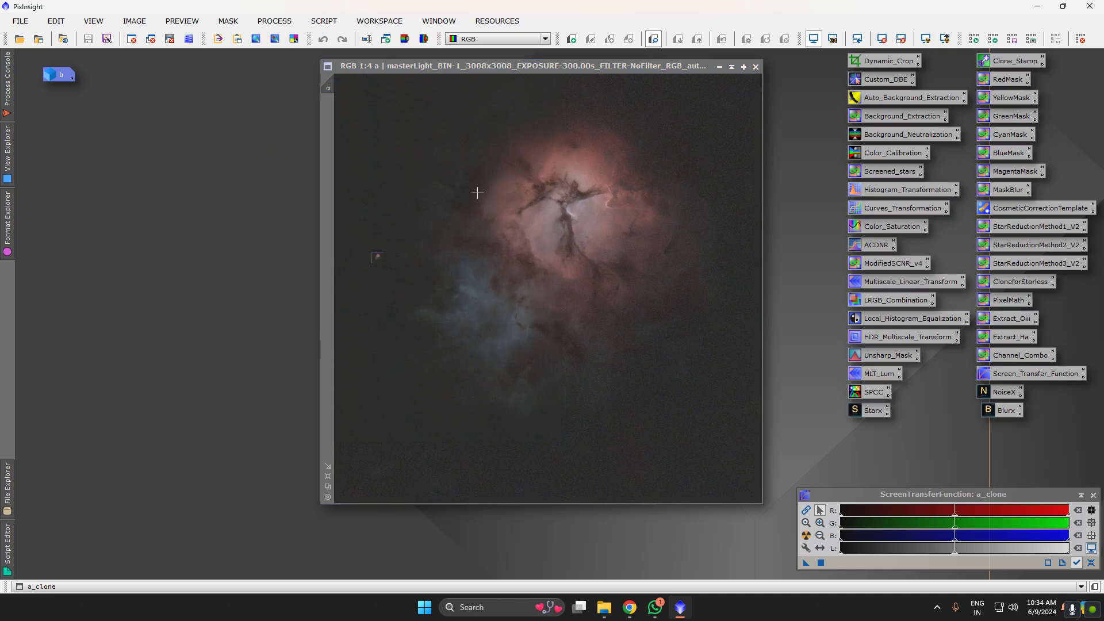
double_click(57, 75)
double_click(42, 96)
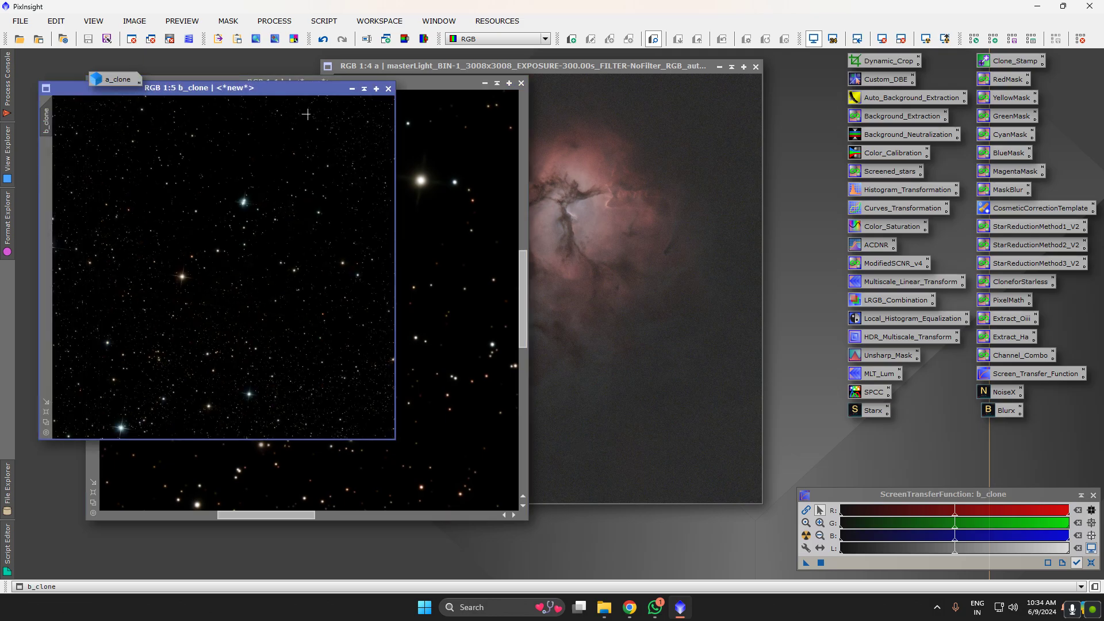
Minimize image b and its duplicate, and arrange the image icons together near the workspace's upper edge
click(352, 90)
drag(243, 268, 55, 57)
drag(115, 79, 116, 52)
drag(325, 81, 469, 115)
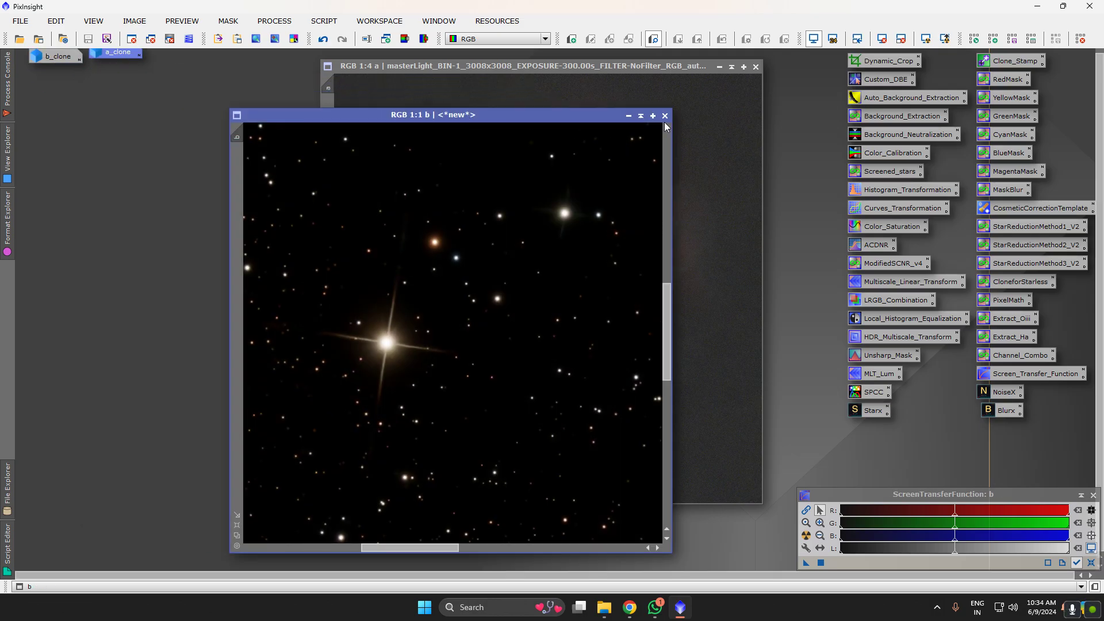
click(627, 116)
Apply the starless duplicate a_clone as a mask on image a, then minimize the duplicate again
double_click(120, 54)
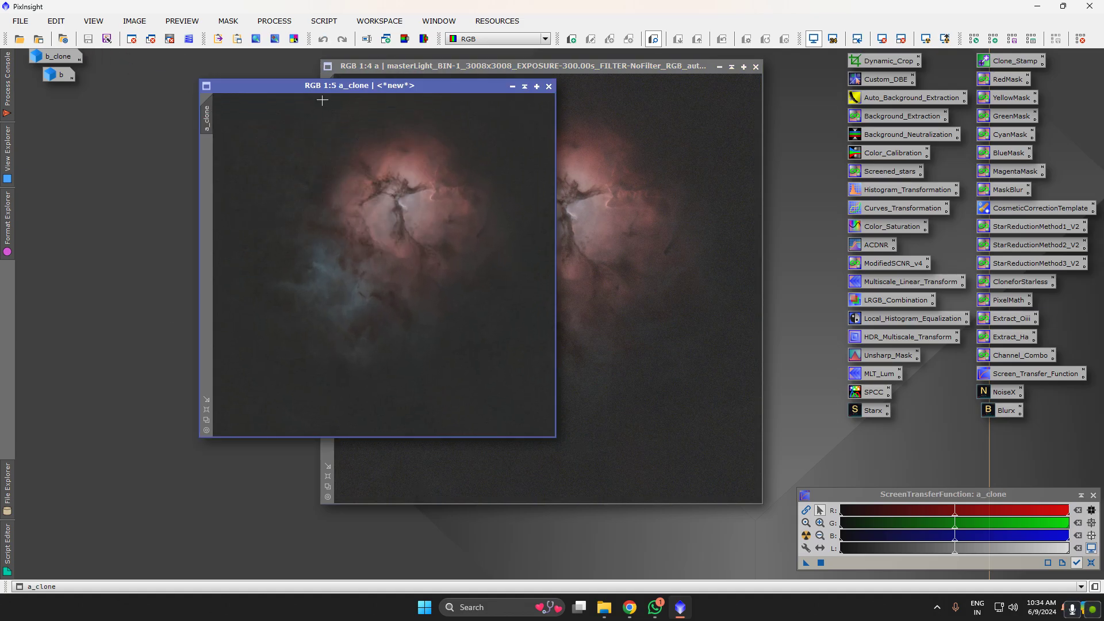
drag(505, 142, 328, 87)
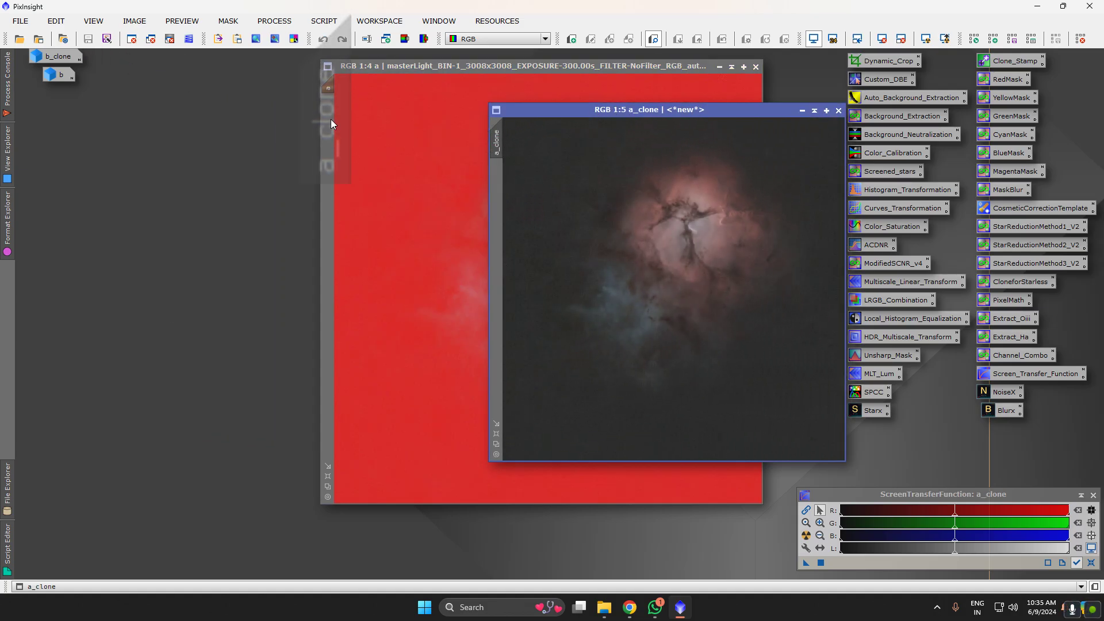
click(801, 110)
drag(116, 53, 112, 57)
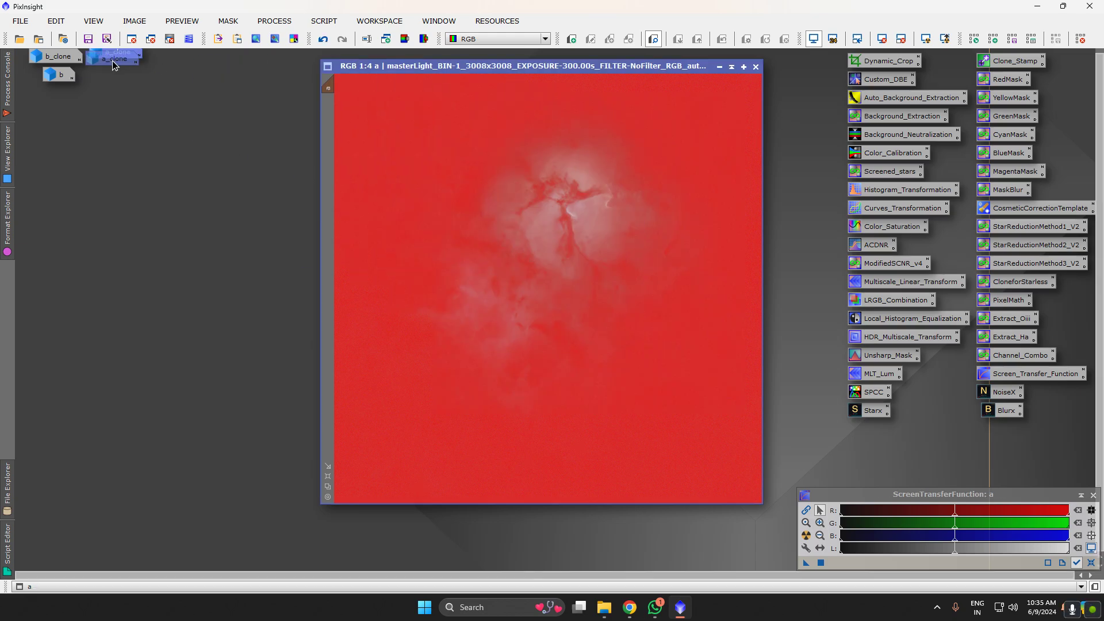
drag(566, 64, 502, 78)
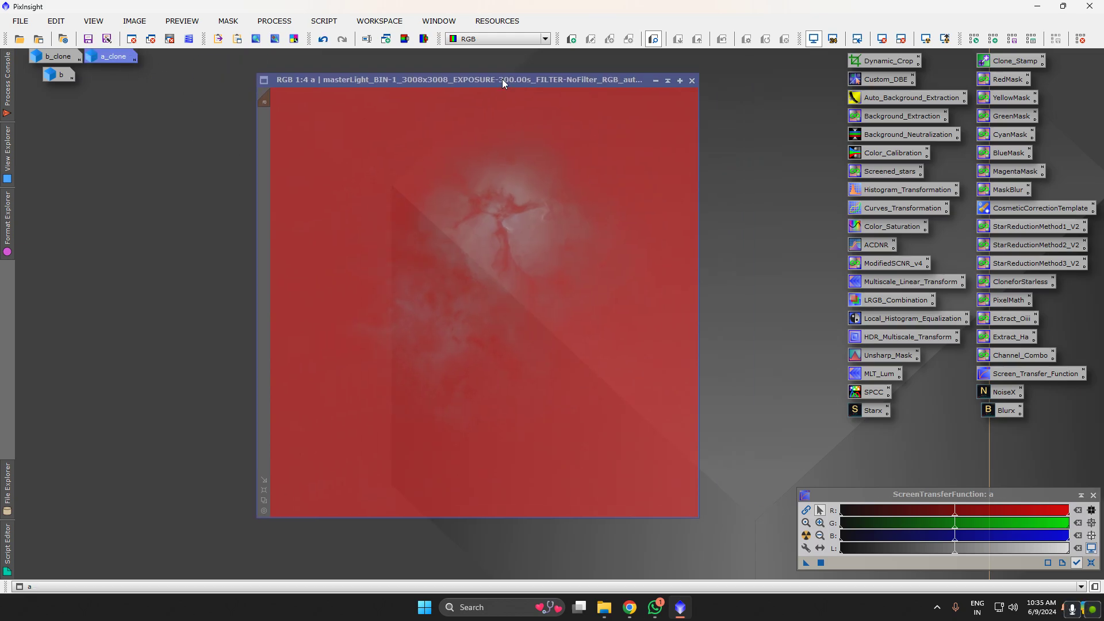
Boost image a's saturation with a previewed CurvesTransformation, raising a curve point at input about 0.47 to output 0.97, and reset the curve
double_click(873, 213)
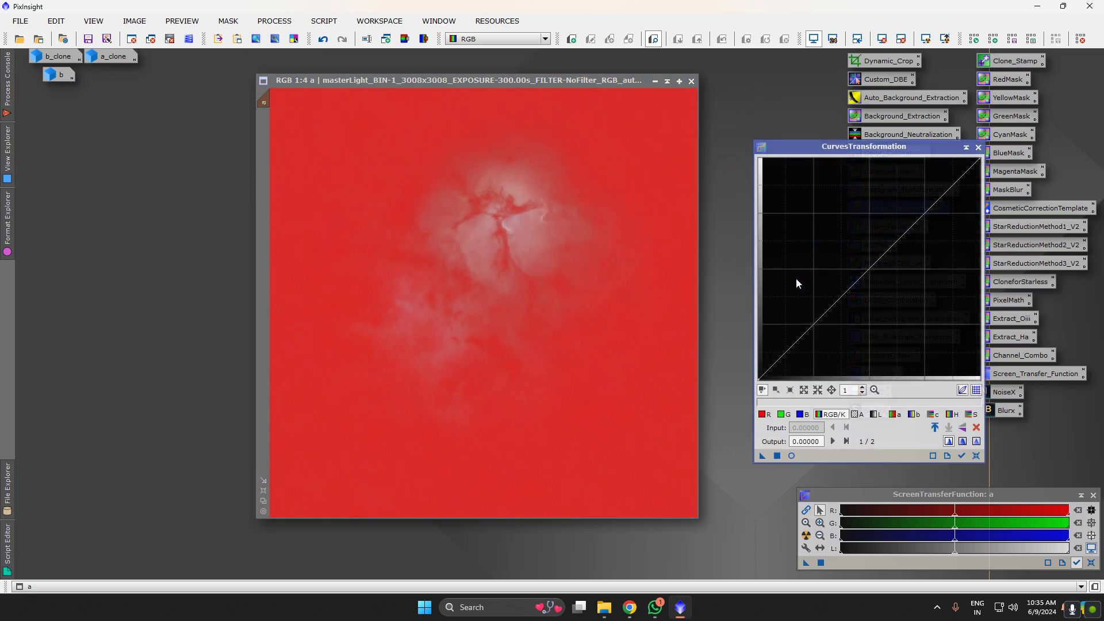
click(791, 455)
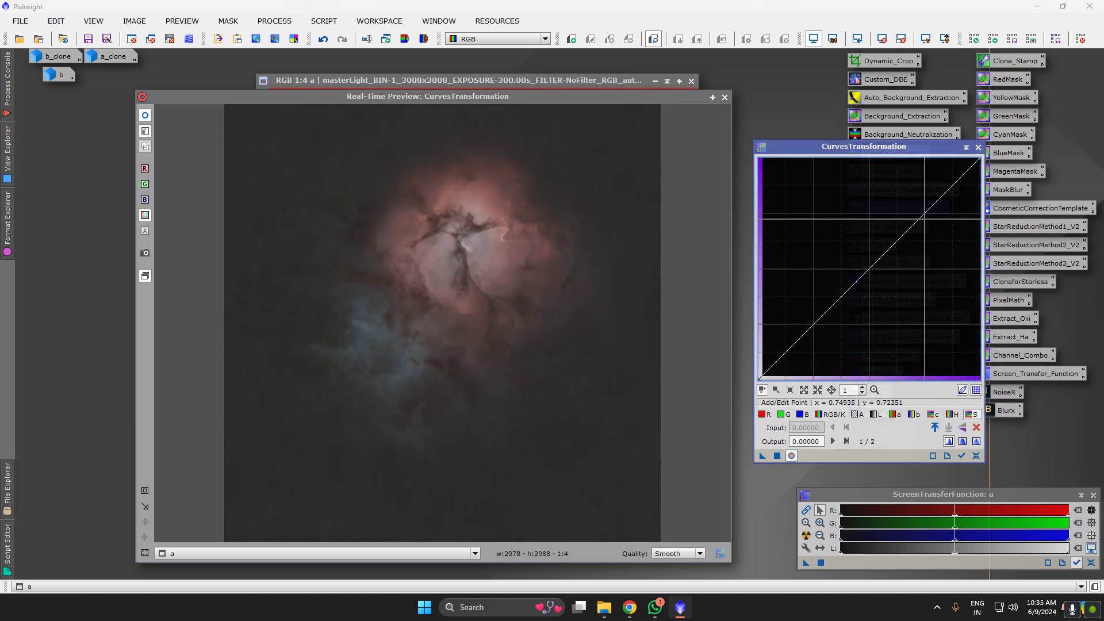
drag(877, 259, 864, 164)
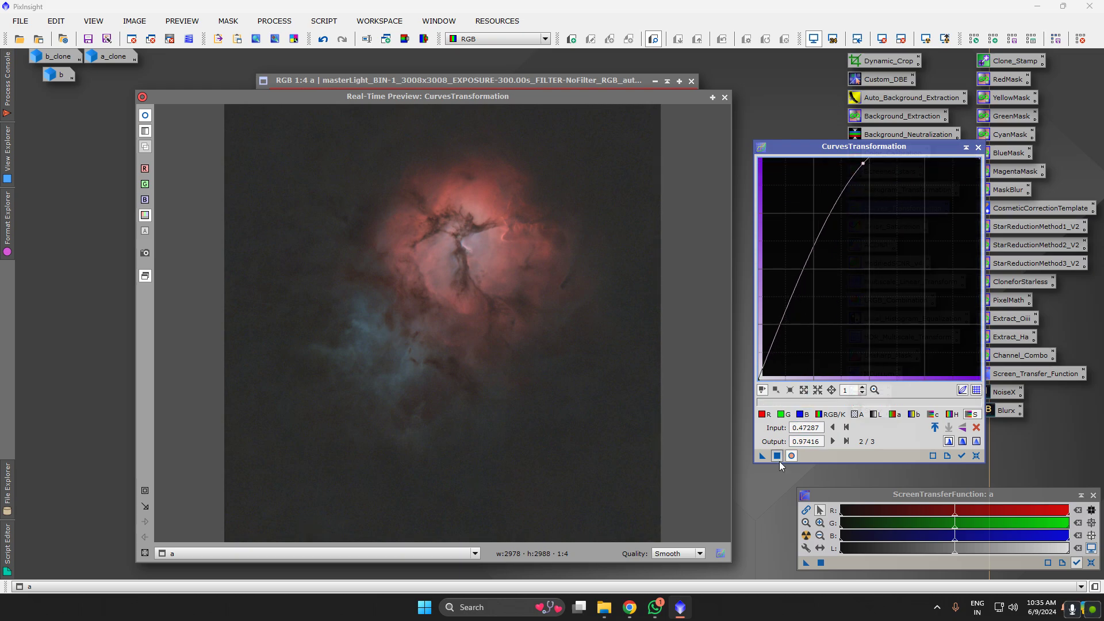
click(976, 456)
Apply an RGB/K contrast curve to image a with points about 0.67/0.84, 0.25/0.26 and 0.13/0.06, and reset the curve
click(822, 416)
drag(901, 237, 906, 193)
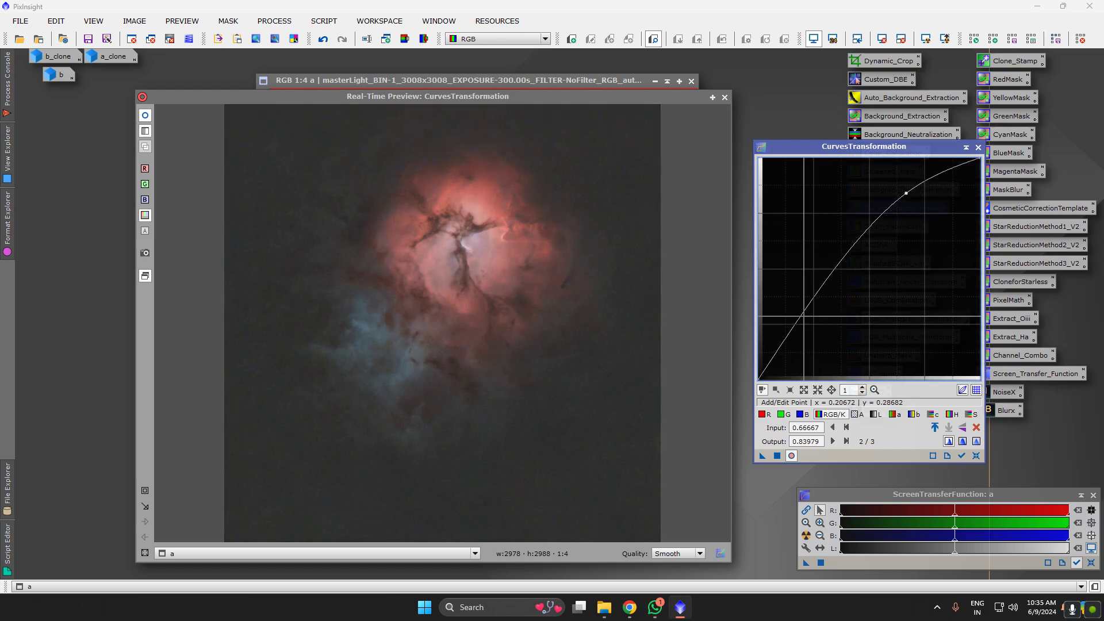
drag(806, 316, 788, 365)
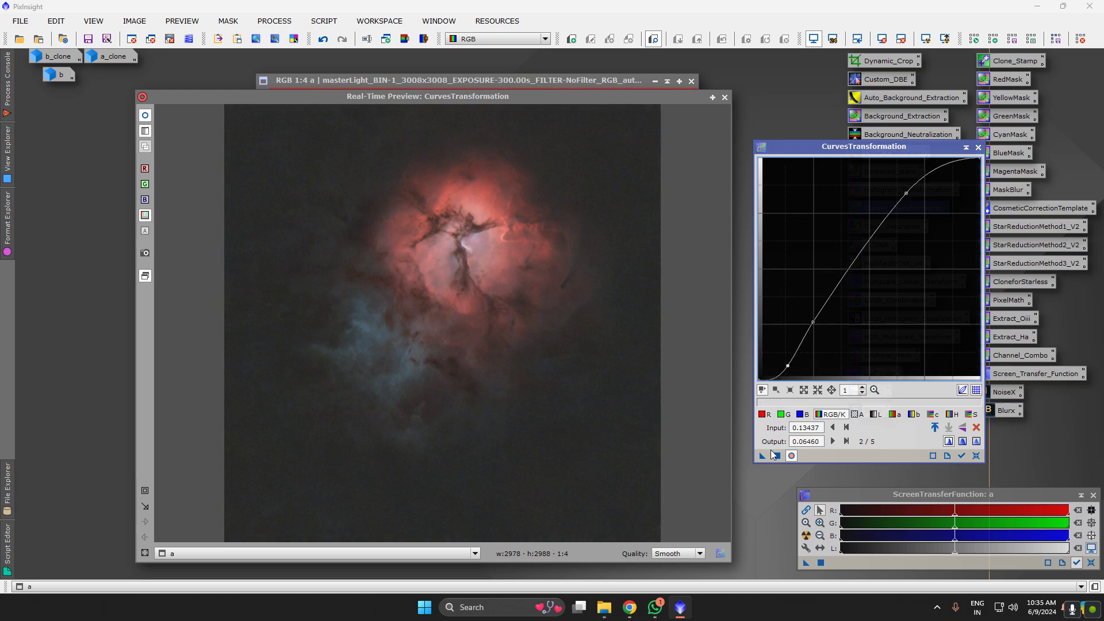
click(976, 455)
Apply a luminance contrast curve to image a with points about 0.70/0.84, 0.25/0.26 and 0.09/0.05, and reset the curve
click(875, 414)
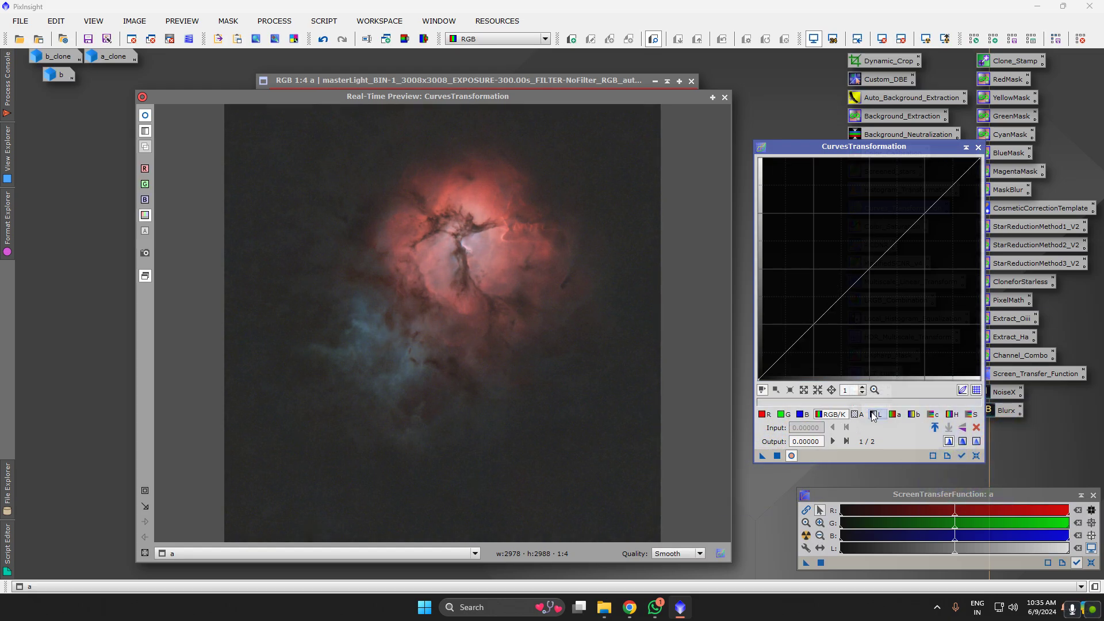
click(913, 192)
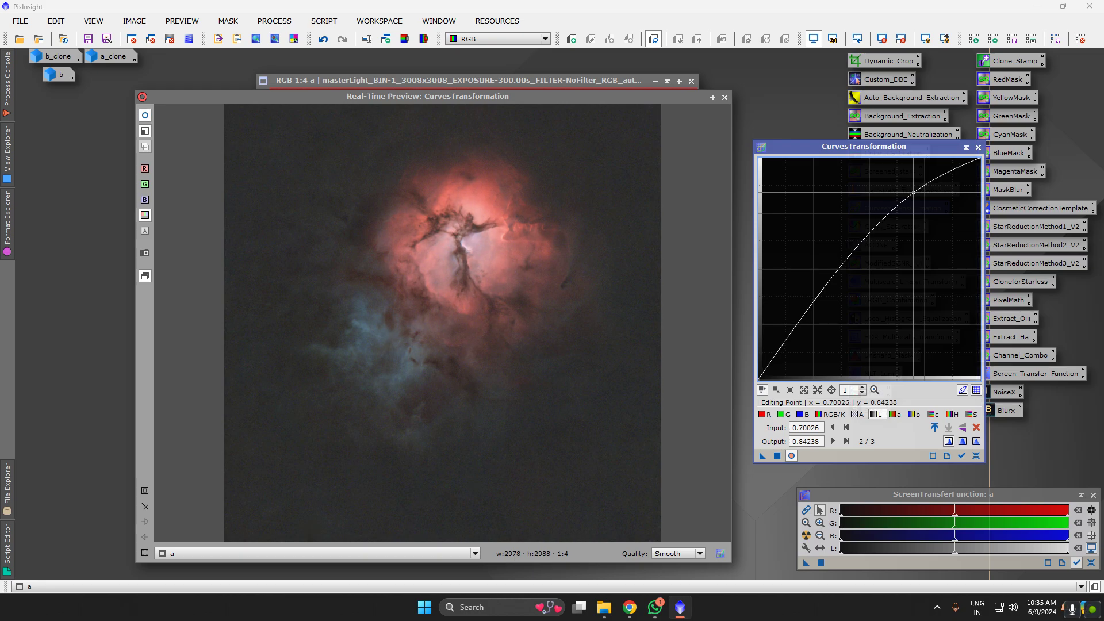
click(814, 323)
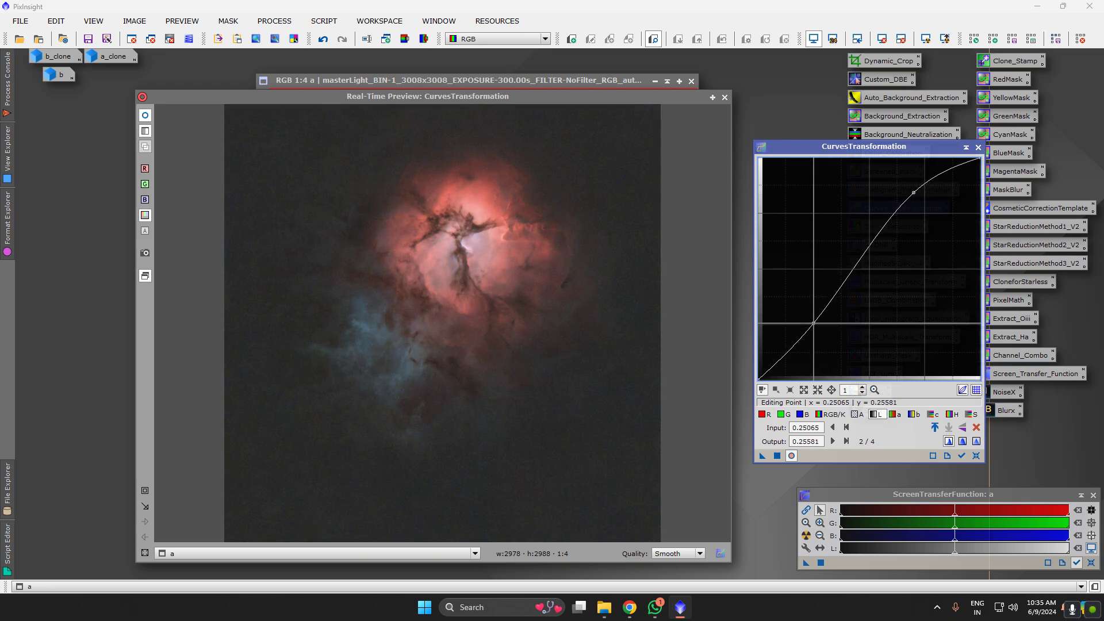
drag(782, 356, 779, 369)
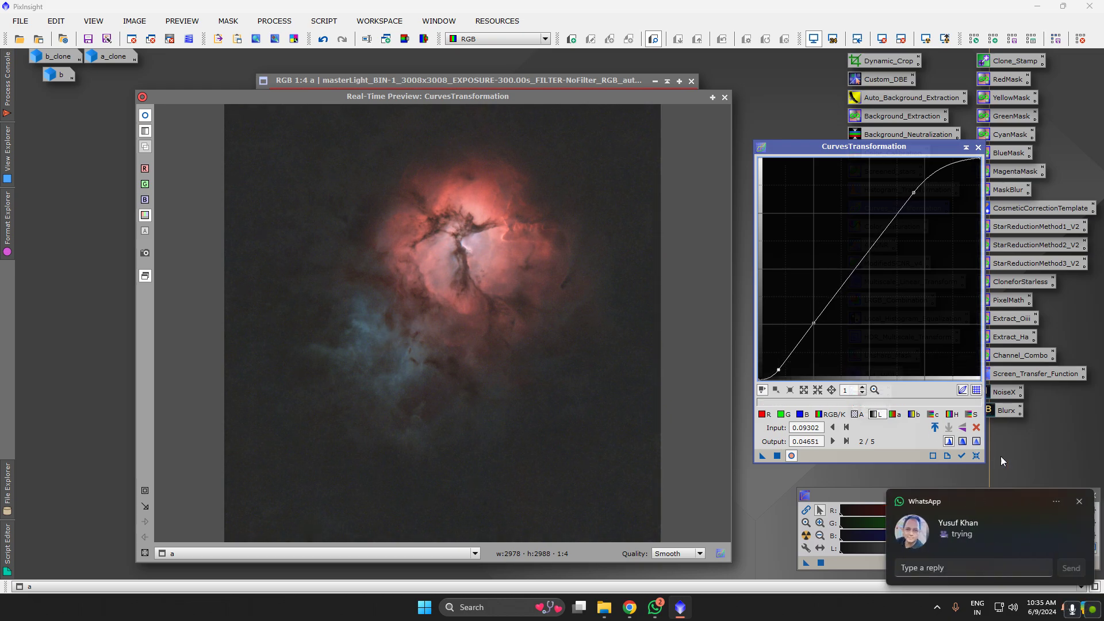
click(1079, 502)
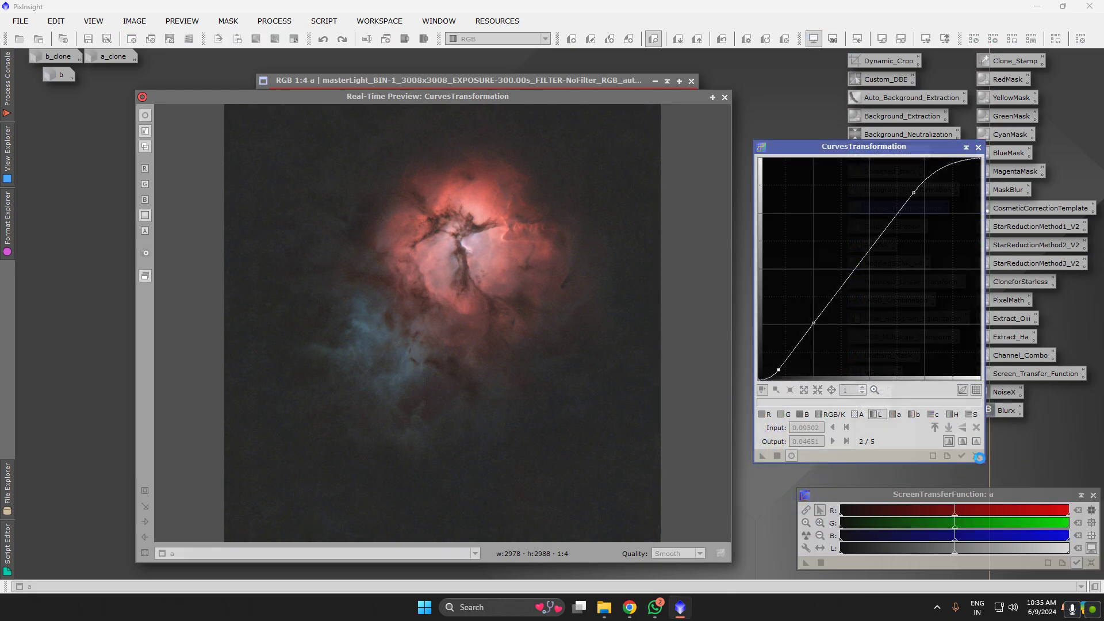
click(976, 456)
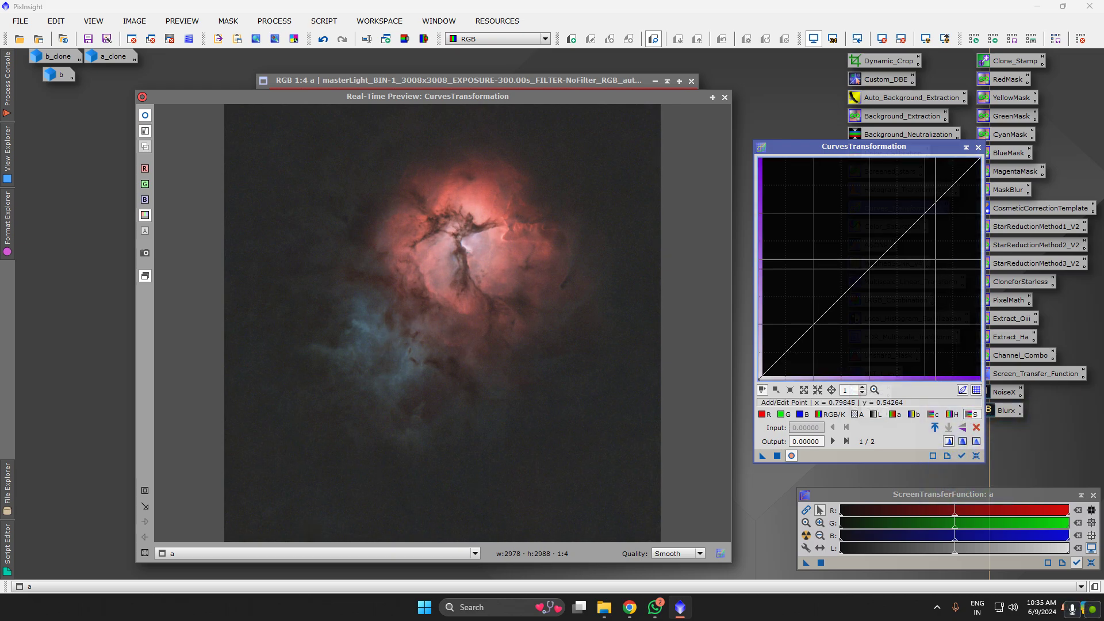
Apply a second saturation curve to image a with points about 0.65/0.82 and 0.13/0.19, and reset the curve
drag(927, 215, 903, 197)
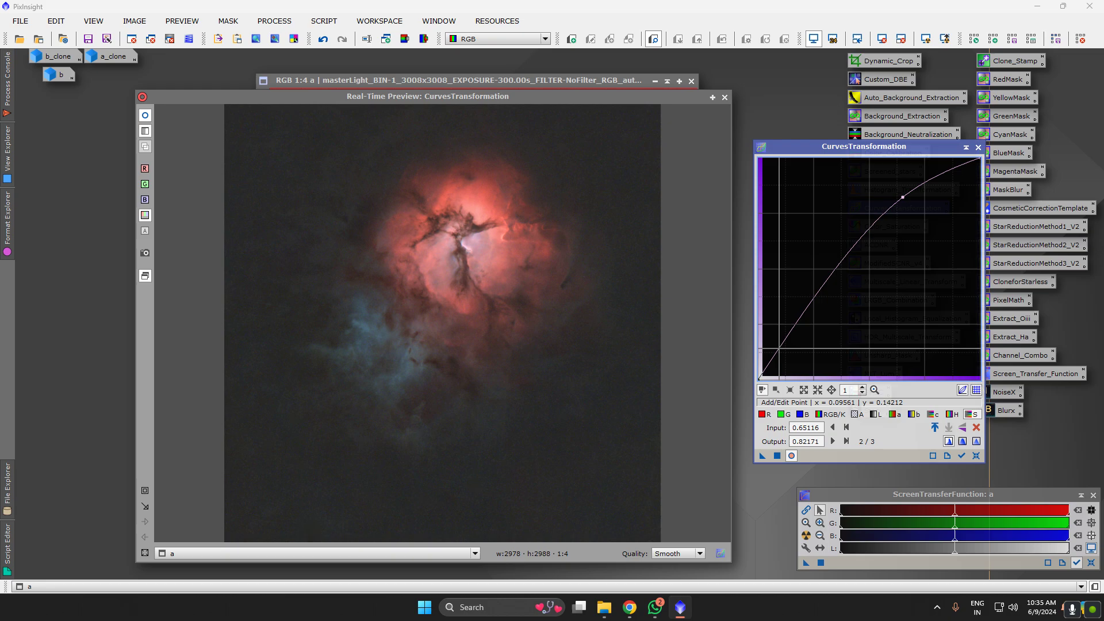
click(781, 351)
drag(781, 351, 786, 339)
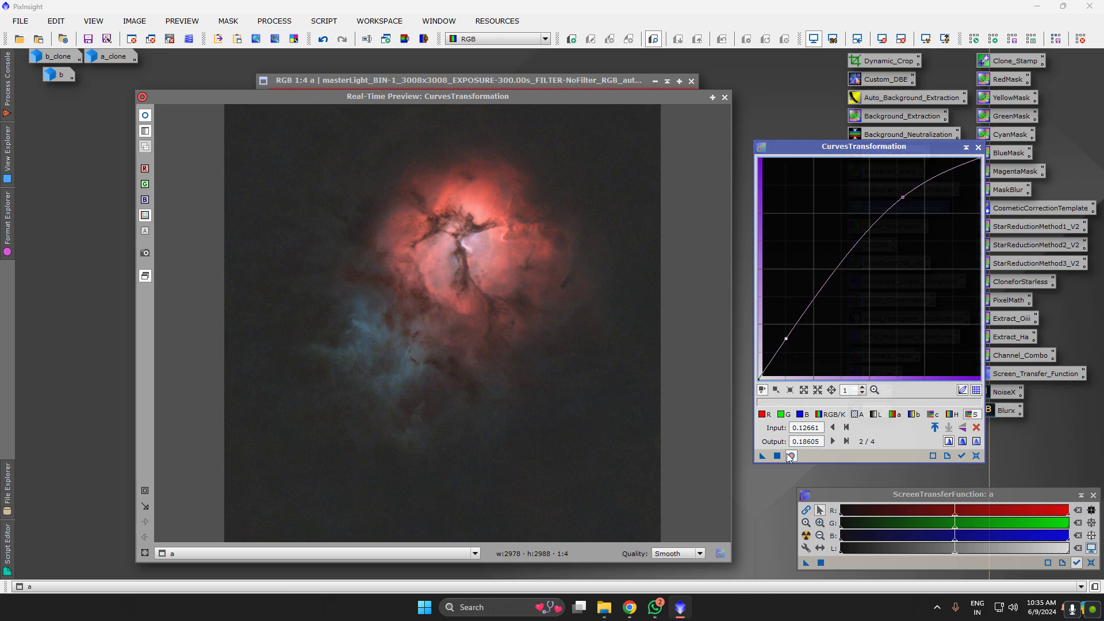
click(978, 457)
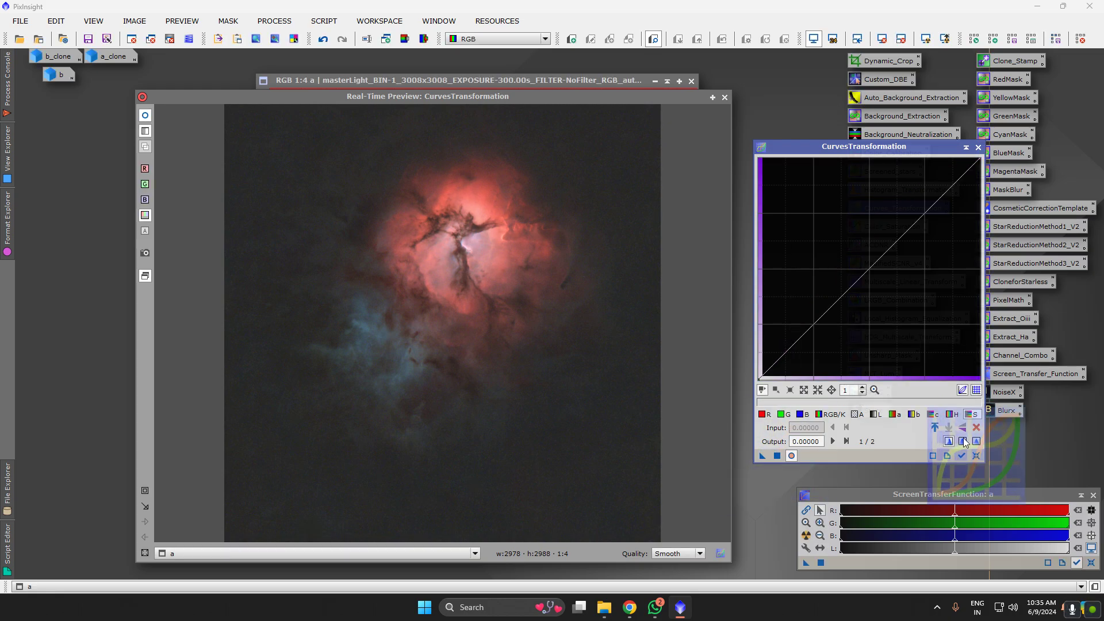
Close the real-time preview and CurvesTransformation, and remove the mask from image a
click(725, 97)
click(978, 148)
right_click(604, 183)
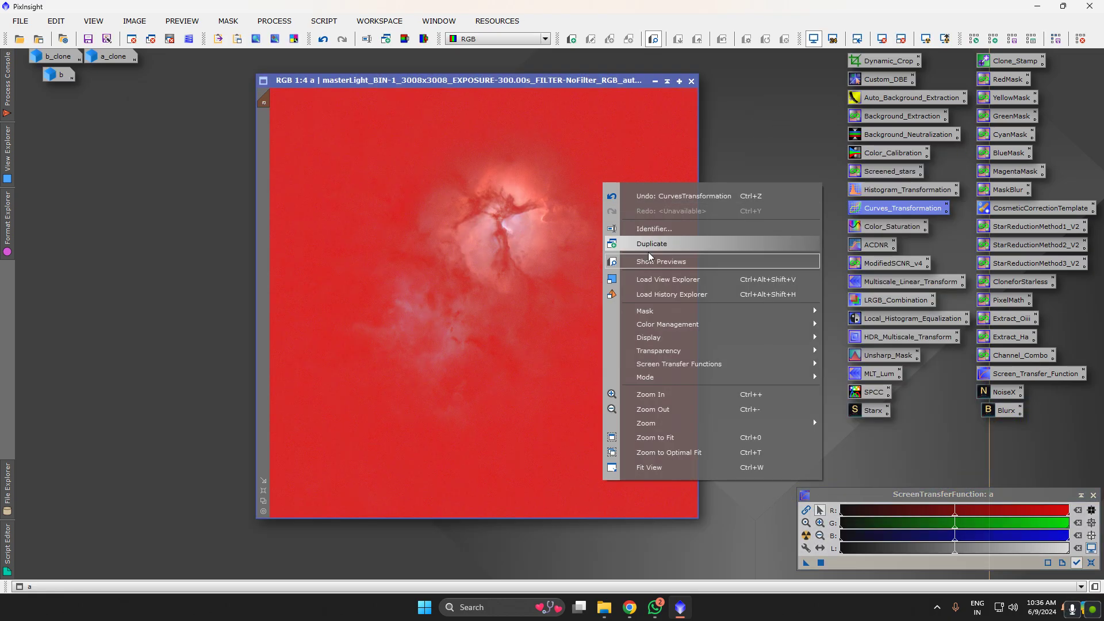
mouse_move(690, 309)
click(851, 332)
Run the ImproveBrilliance script on image a with automatic preview updates and improved contrast edges, keeping the default parameter values
scroll(492, 236, up, 3)
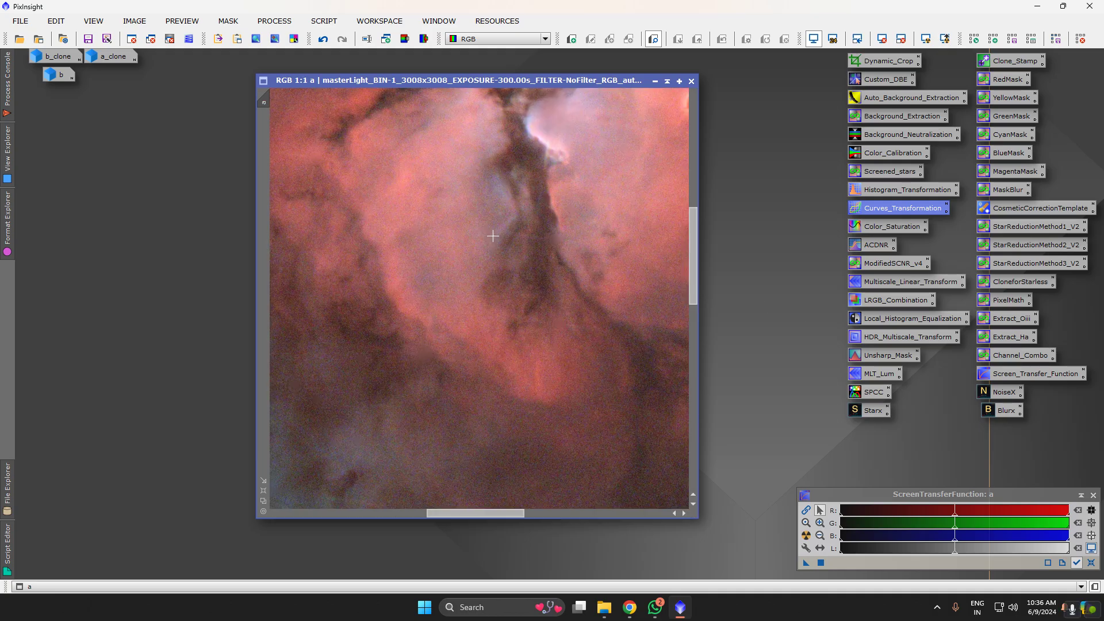
scroll(492, 237, down, 3)
click(324, 20)
mouse_move(366, 236)
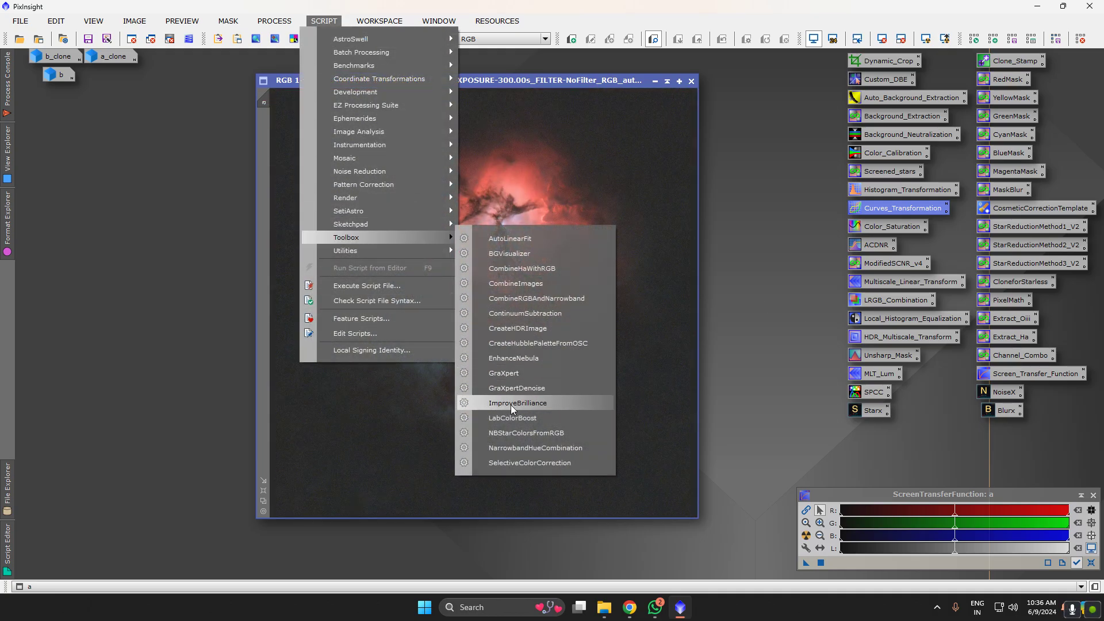
click(509, 402)
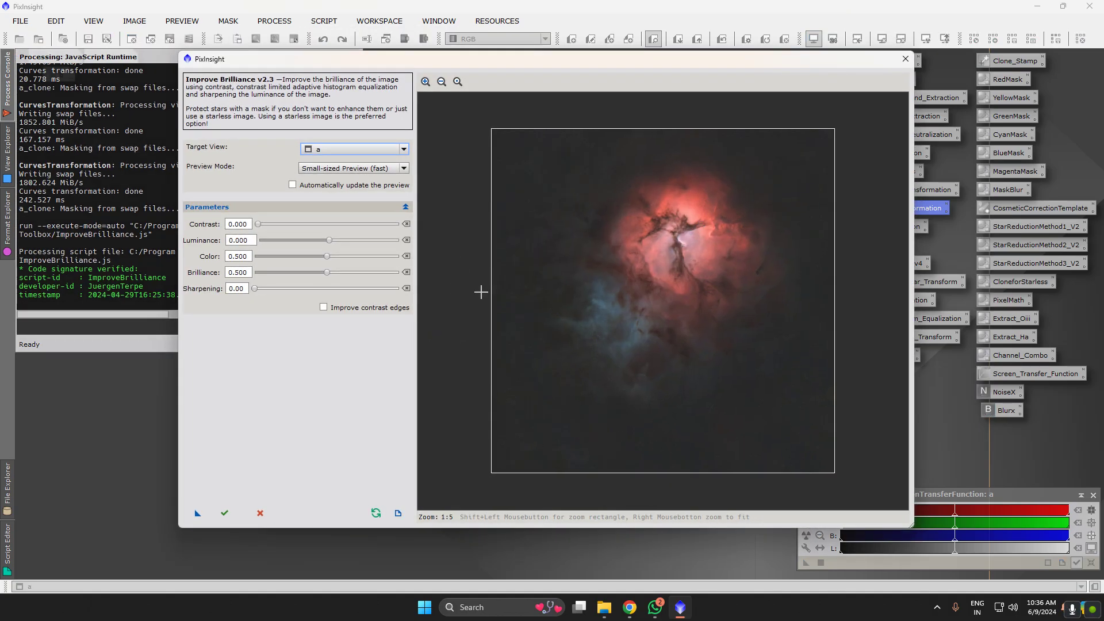
click(351, 309)
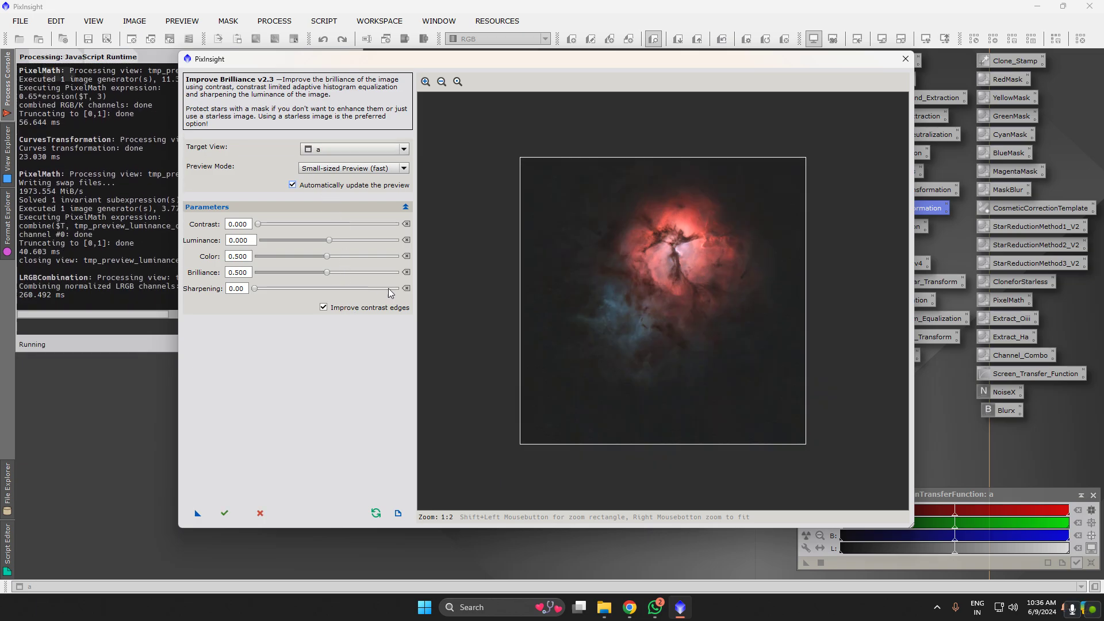
click(225, 512)
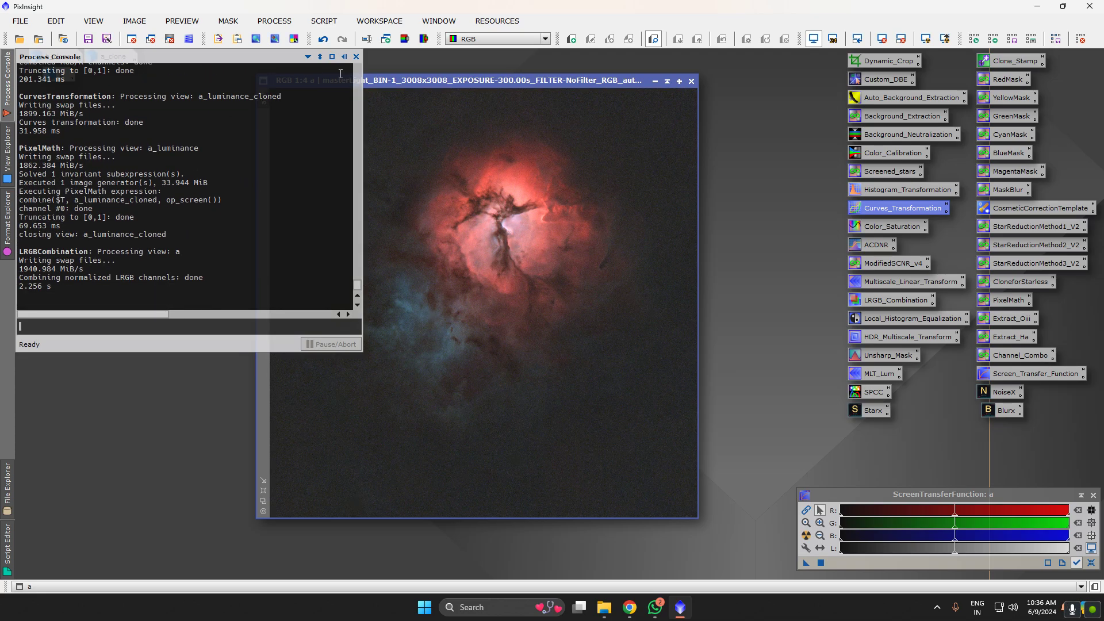
Examine the nebula core, dark lanes and blue nebulosity of image a at different magnifications
click(324, 22)
mouse_move(361, 244)
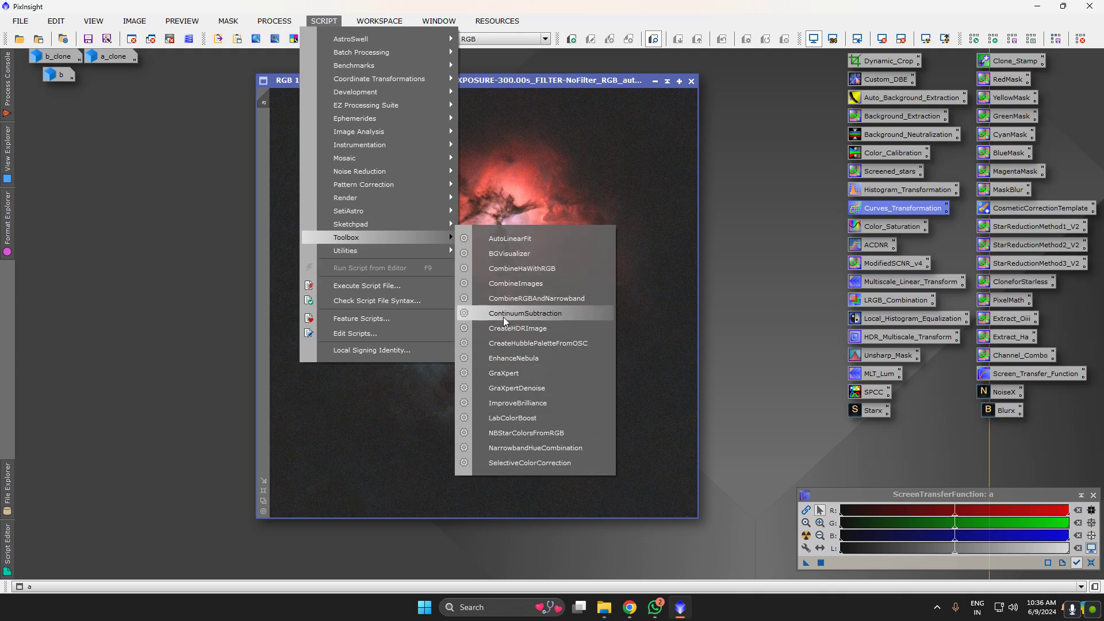
click(745, 305)
scroll(493, 226, up, 4)
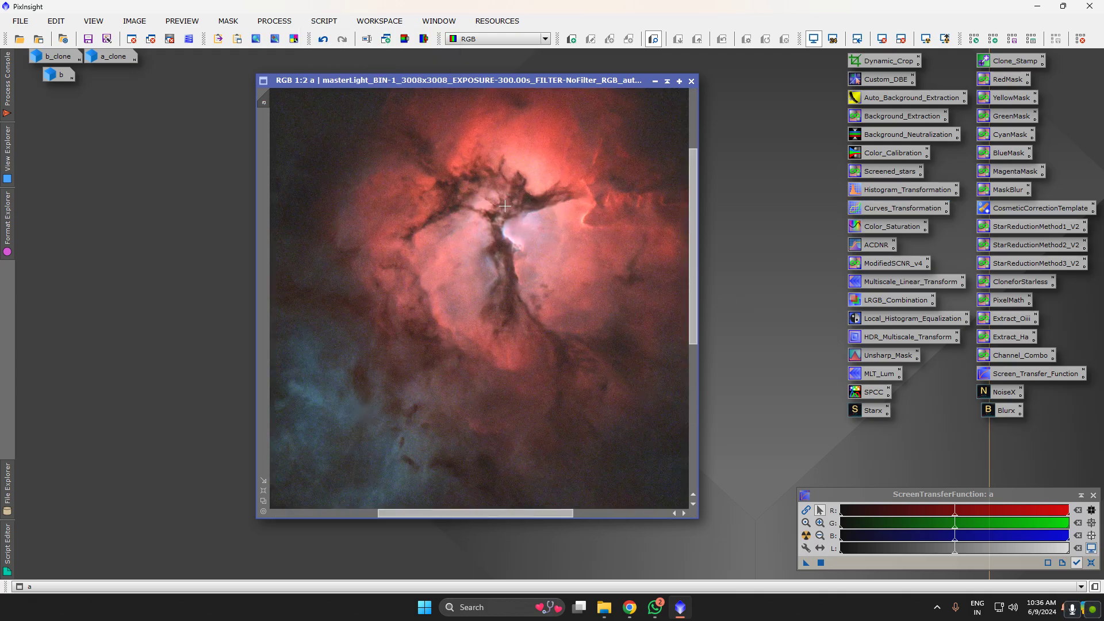
scroll(504, 237, down, 4)
scroll(506, 238, up, 1)
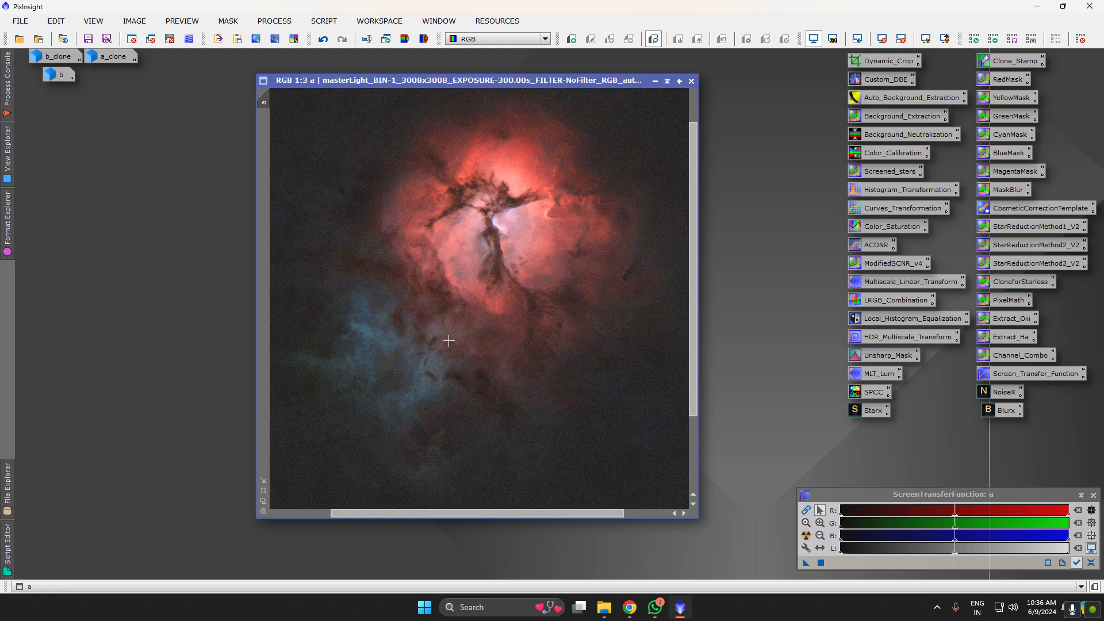
scroll(449, 341, up, 1)
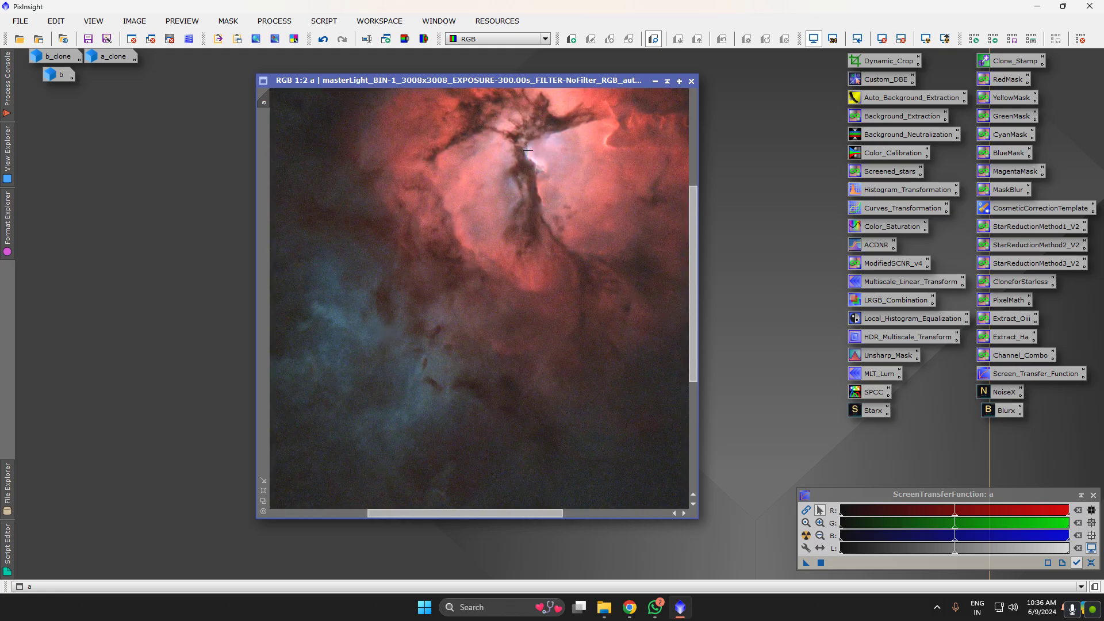
scroll(502, 212, down, 2)
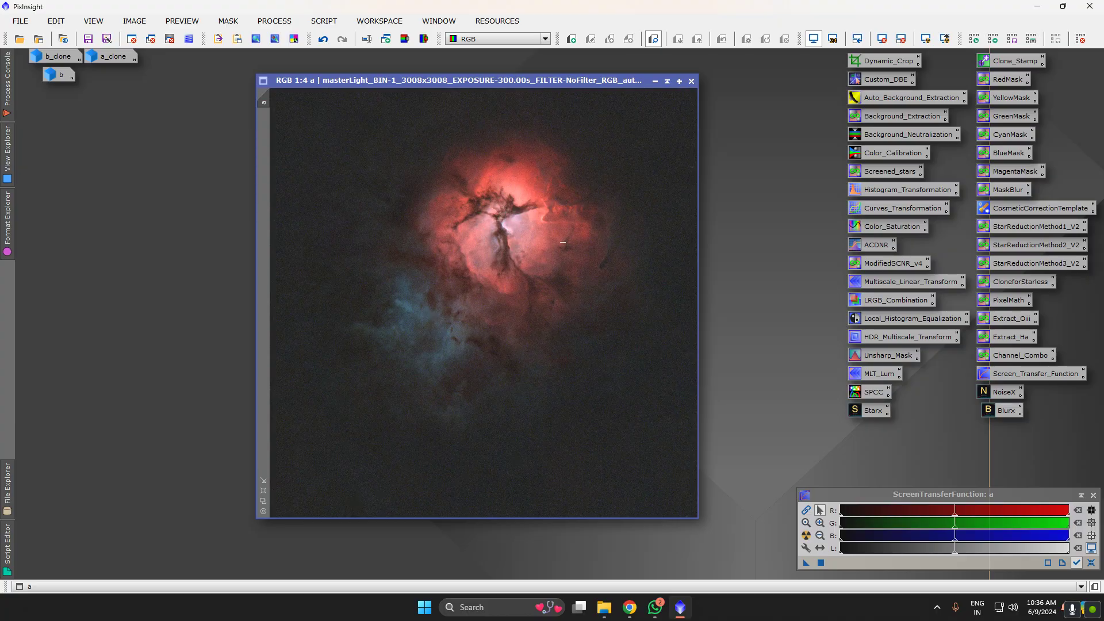
Run the DarkStructureEnhance script on image a with 8 layers to remove, an amount of 0.30 and 1 iteration
click(322, 22)
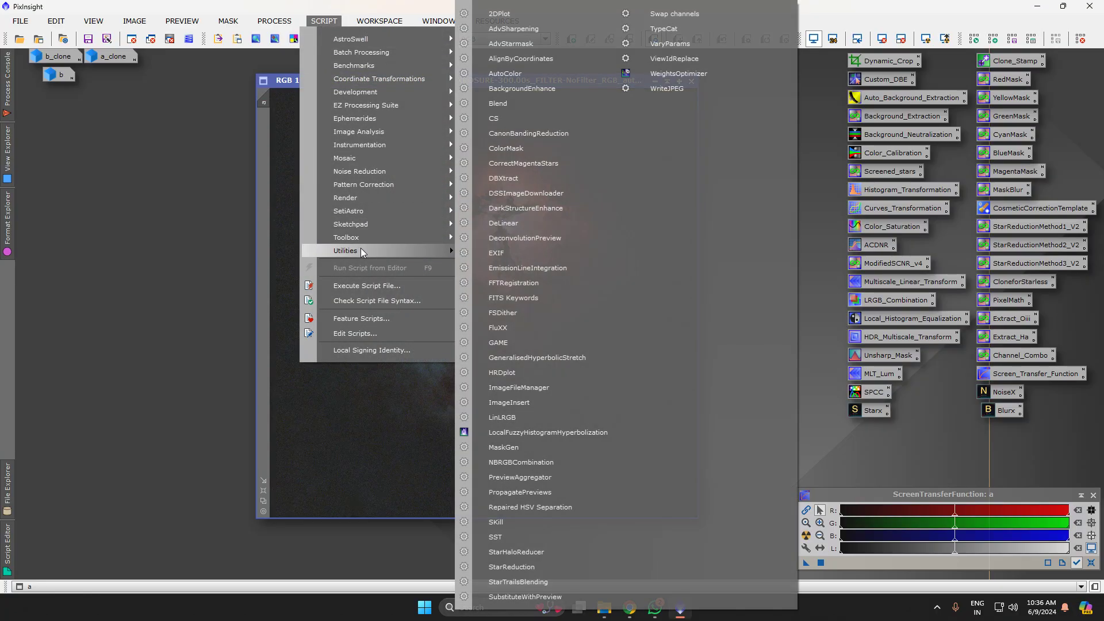
click(506, 208)
drag(580, 359, 566, 360)
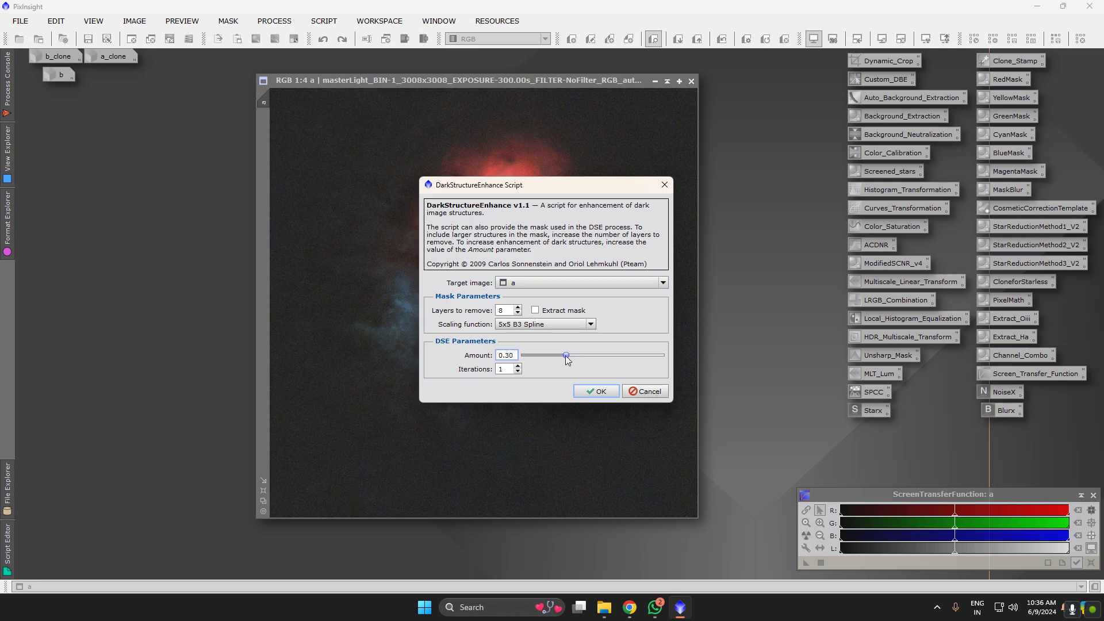
click(597, 388)
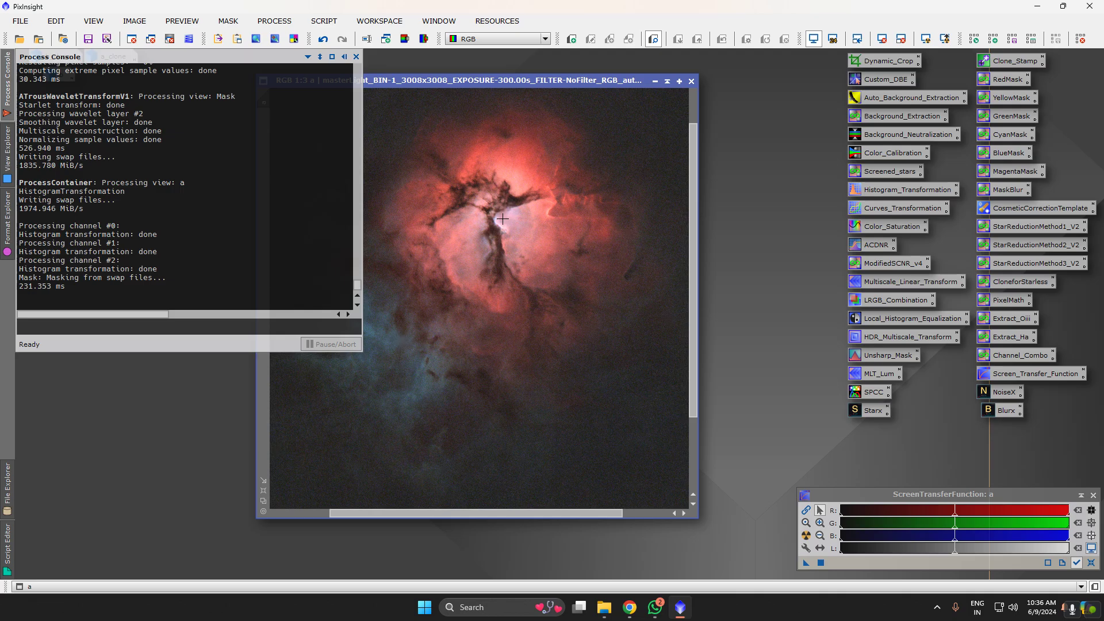
scroll(502, 219, up, 1)
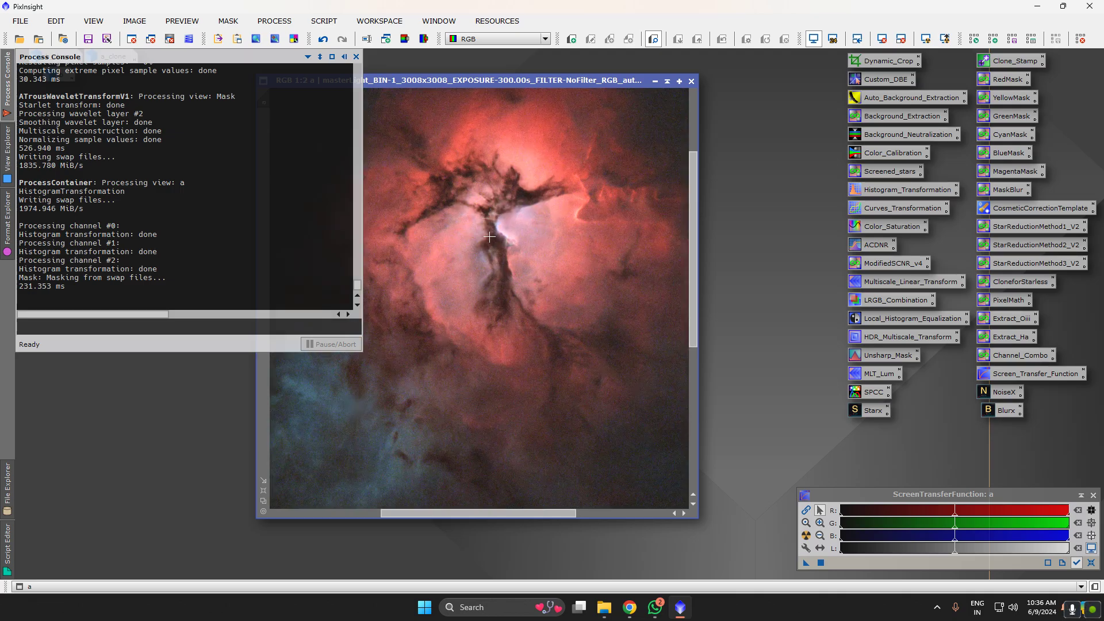
scroll(490, 236, down, 2)
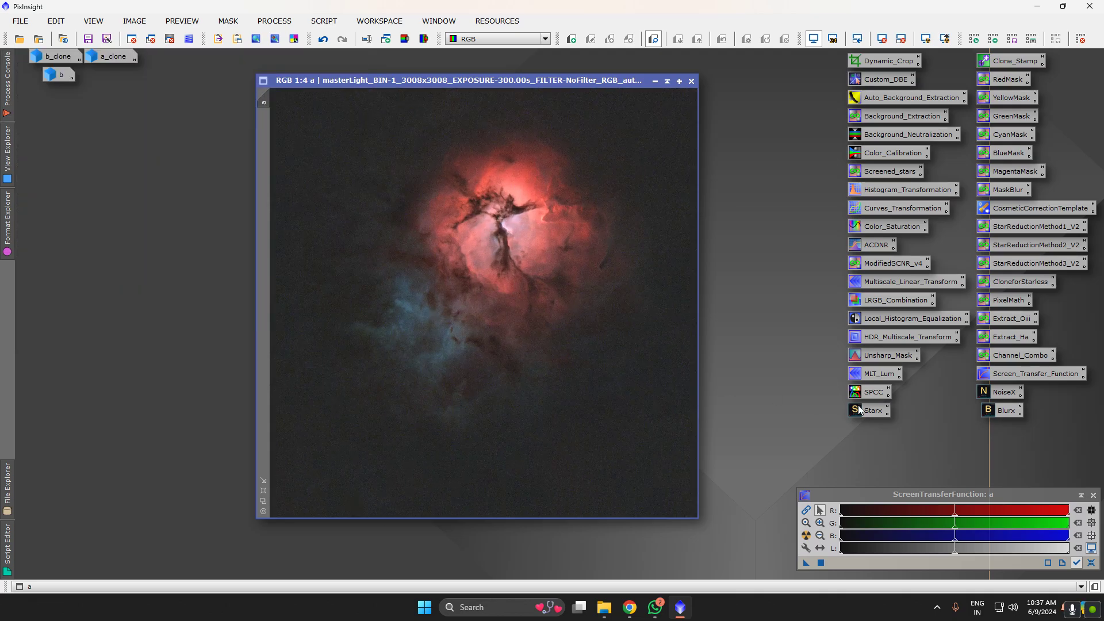
Reduce the noise in image a with NoiseXTerminator at denoise 0.70 and detail 0.20, and close the tool
double_click(1002, 392)
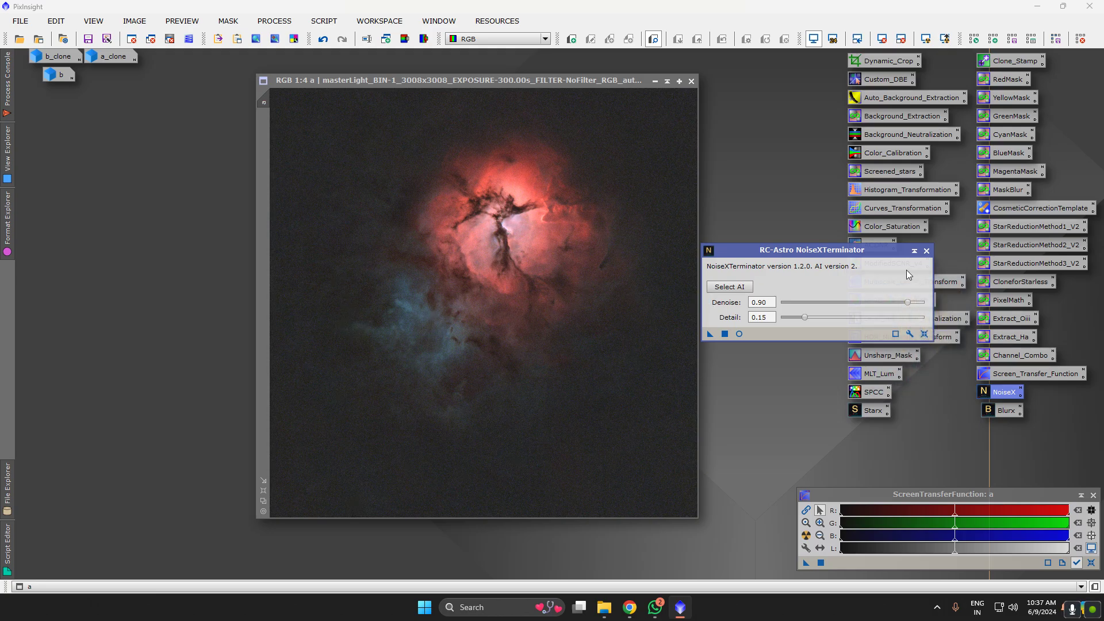
click(909, 304)
drag(881, 307, 883, 307)
drag(805, 317, 810, 320)
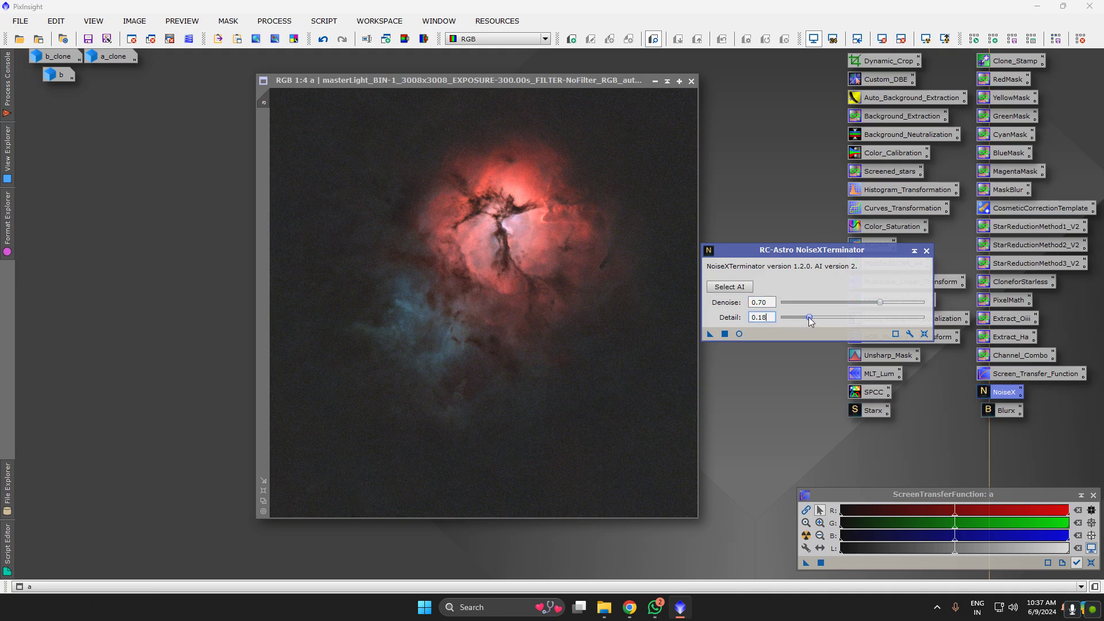
click(708, 334)
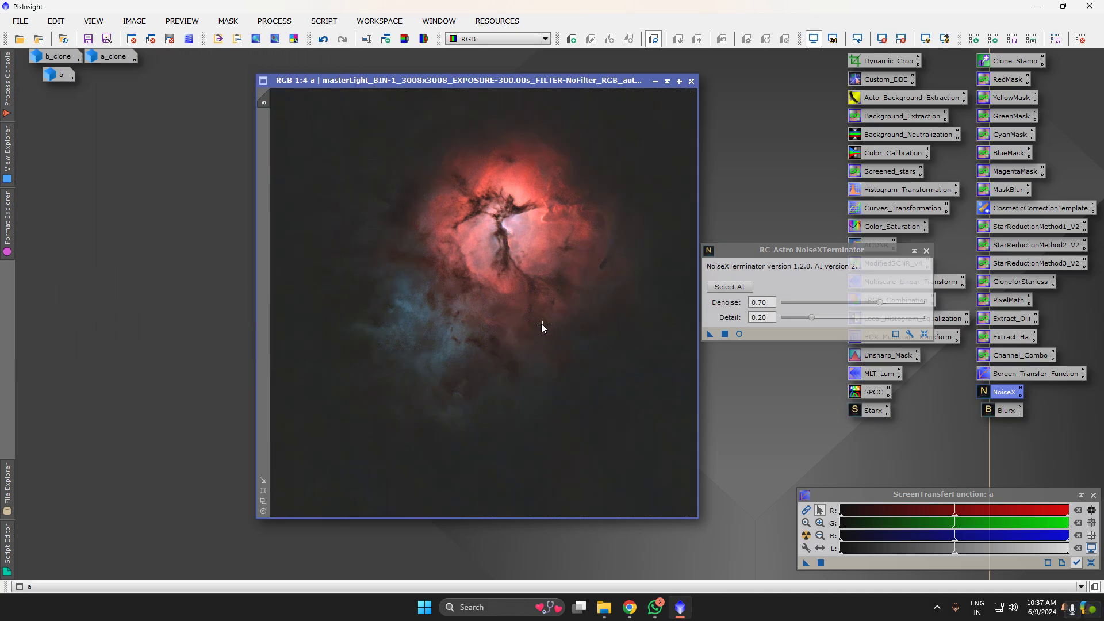
scroll(364, 377, up, 3)
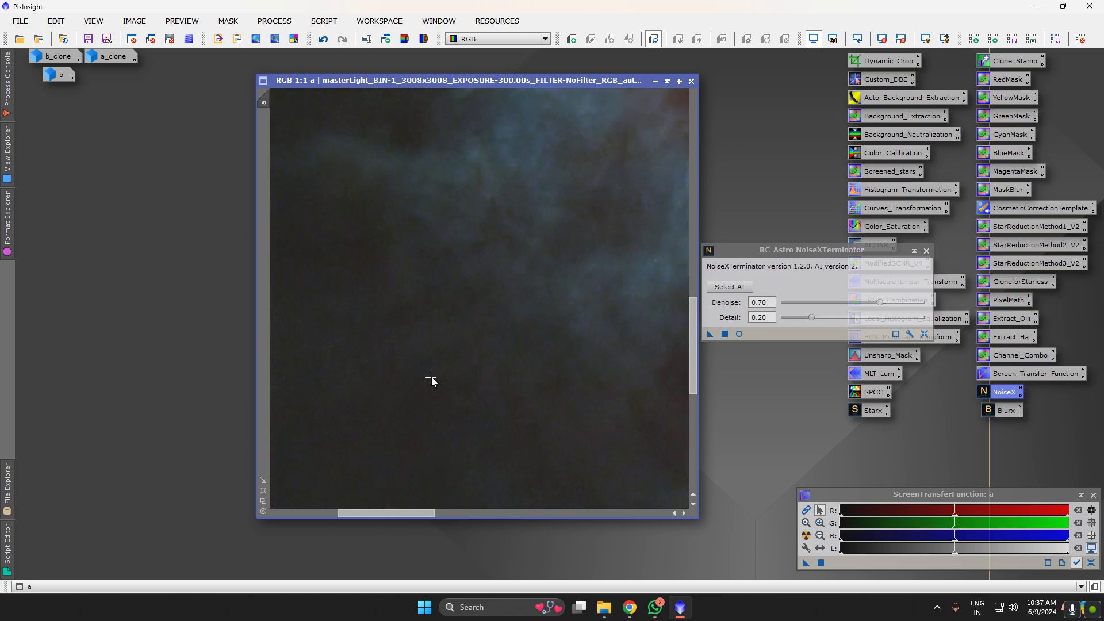
scroll(431, 380, down, 5)
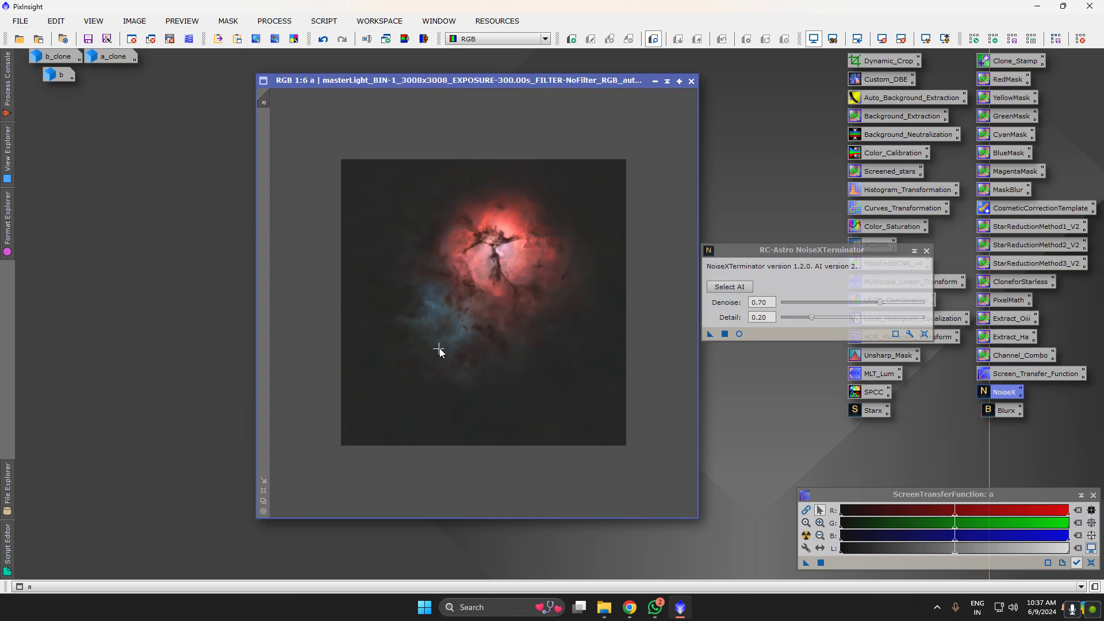
scroll(442, 352, up, 1)
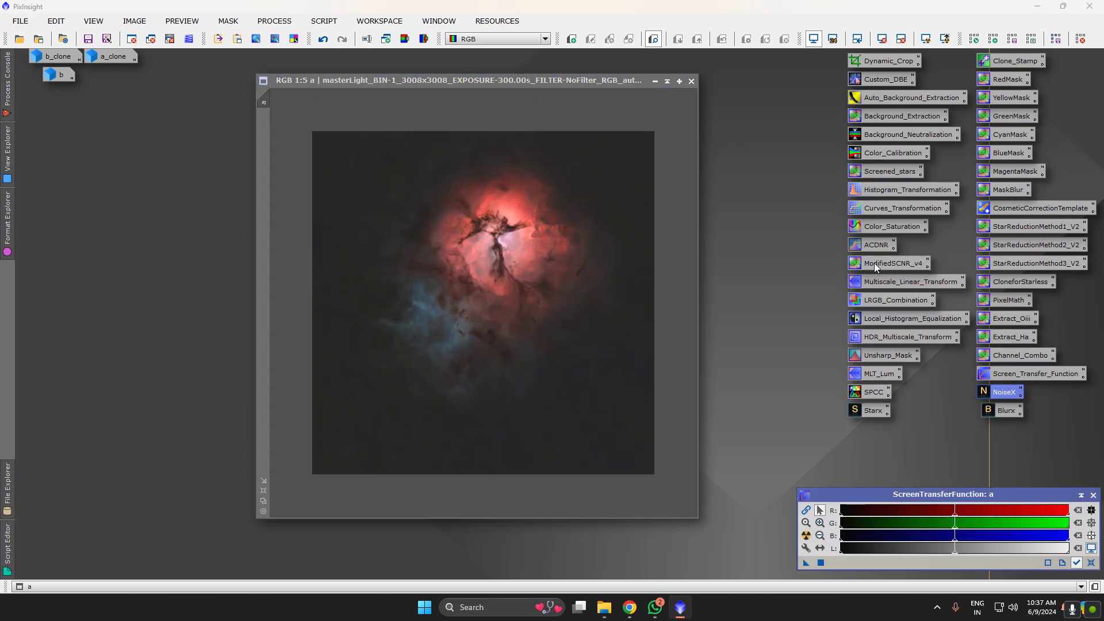
Apply the saved ModifiedSCNR_v4 process to image a and inspect the background up close
drag(878, 264, 515, 283)
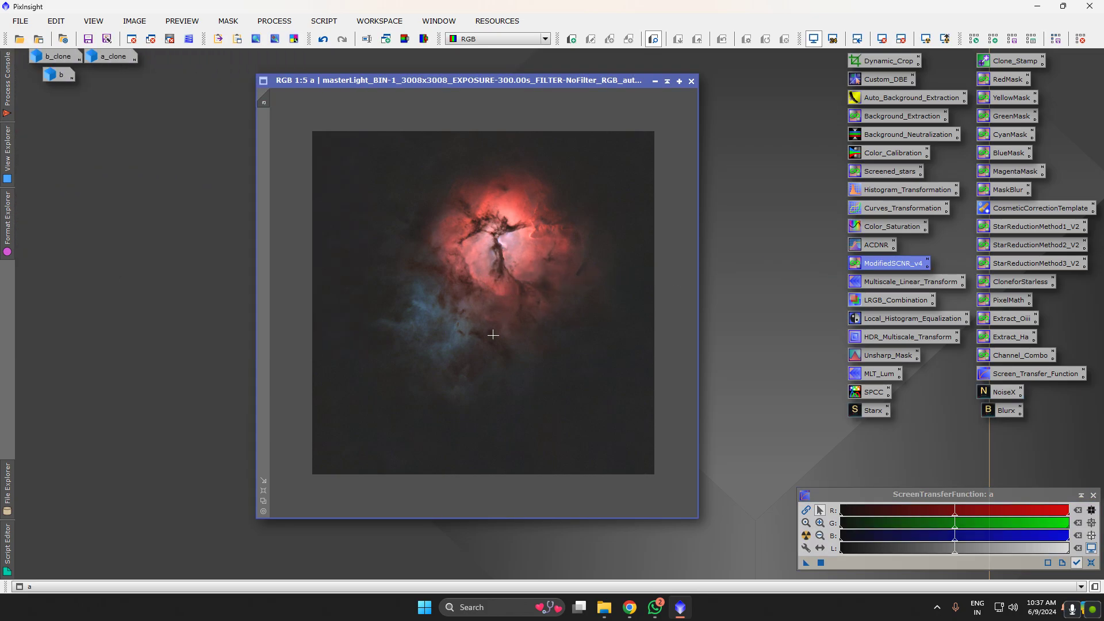
scroll(591, 365, up, 5)
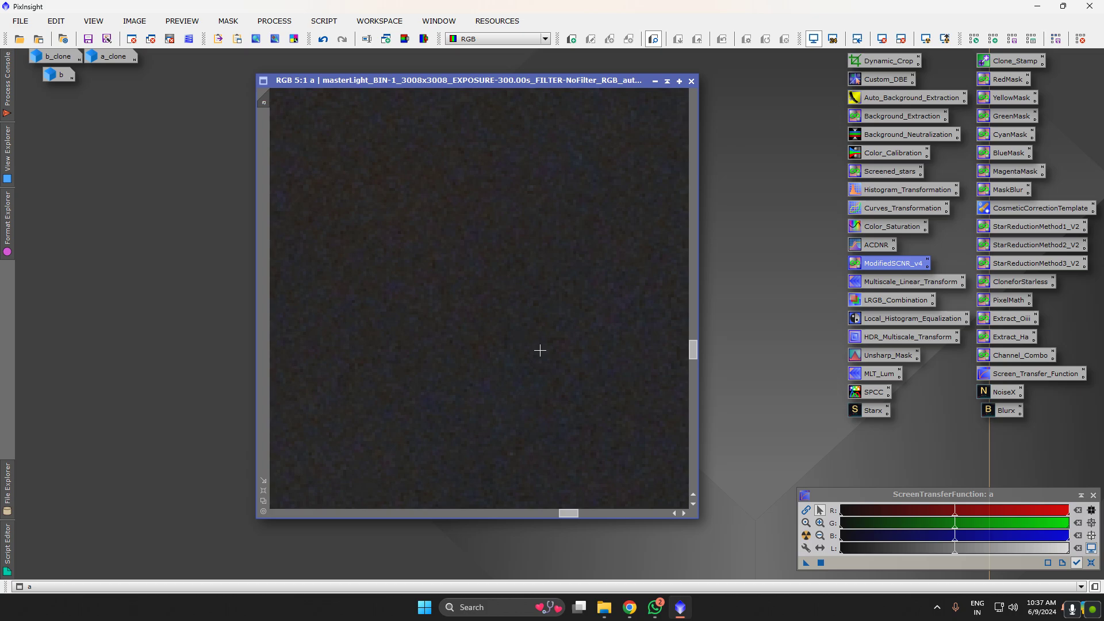
scroll(539, 350, down, 7)
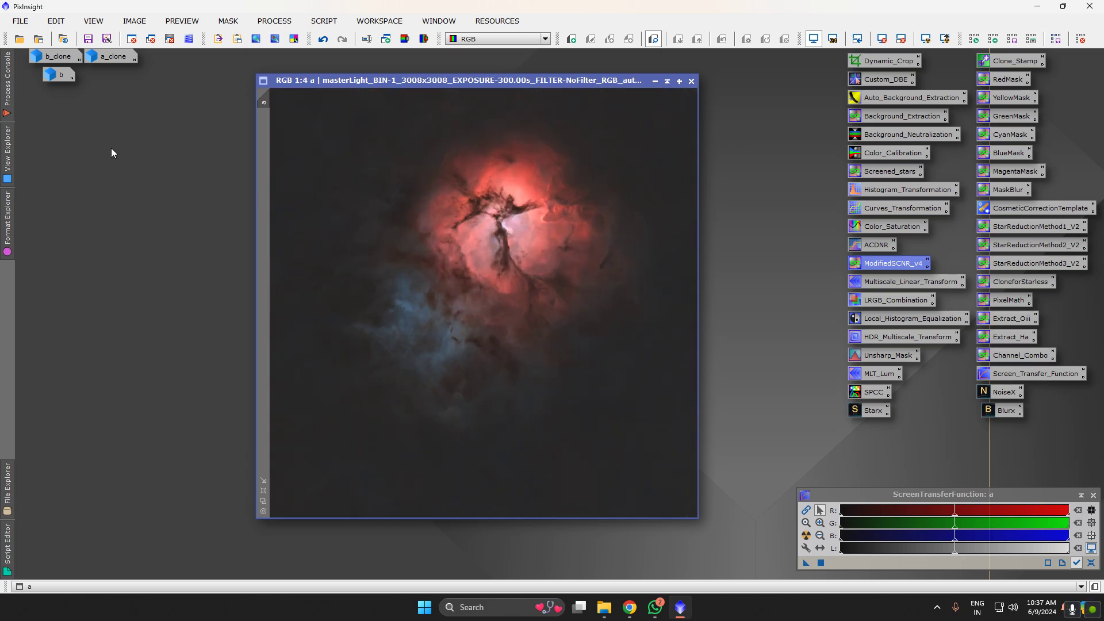
Try adding the stars image b to image a with the PixelMath expression b+a, inspect the core, and undo the combination
double_click(1008, 299)
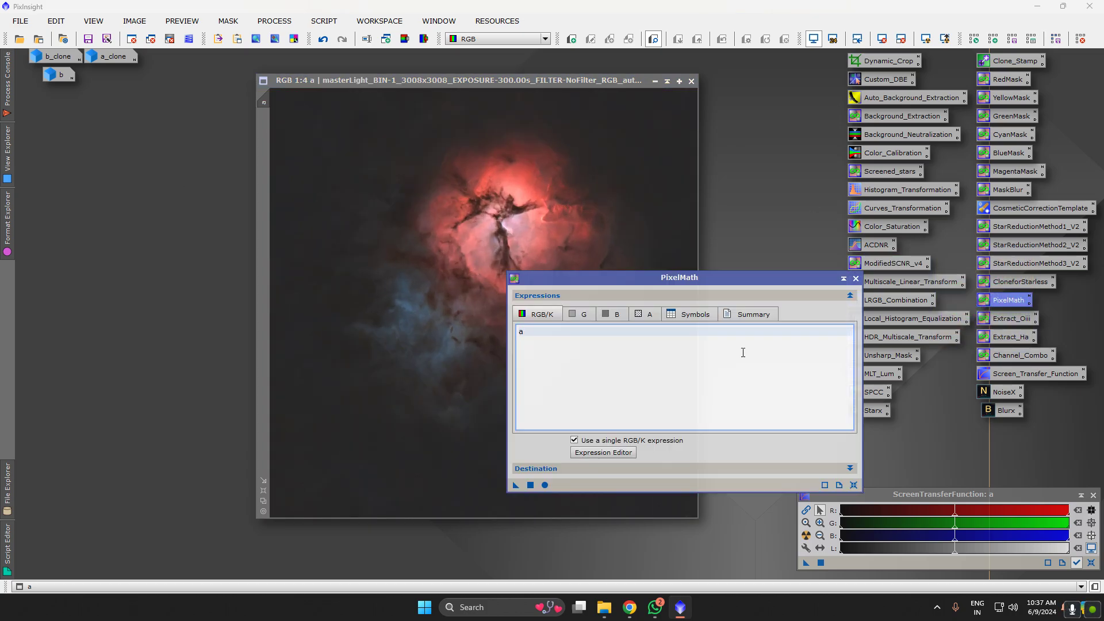
key(BackSpace)
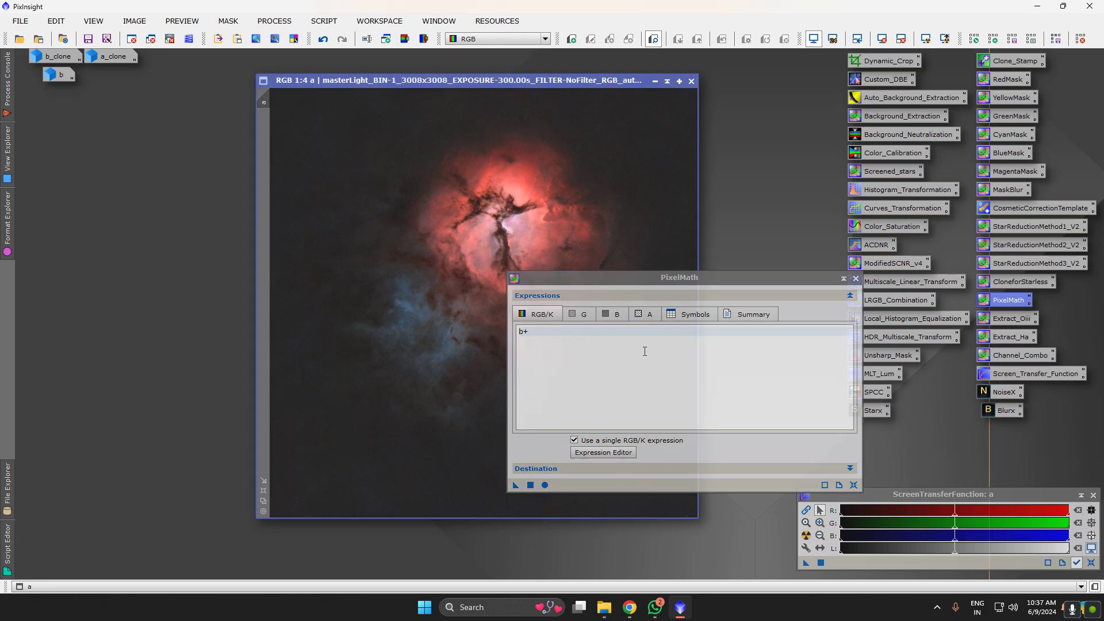
click(530, 487)
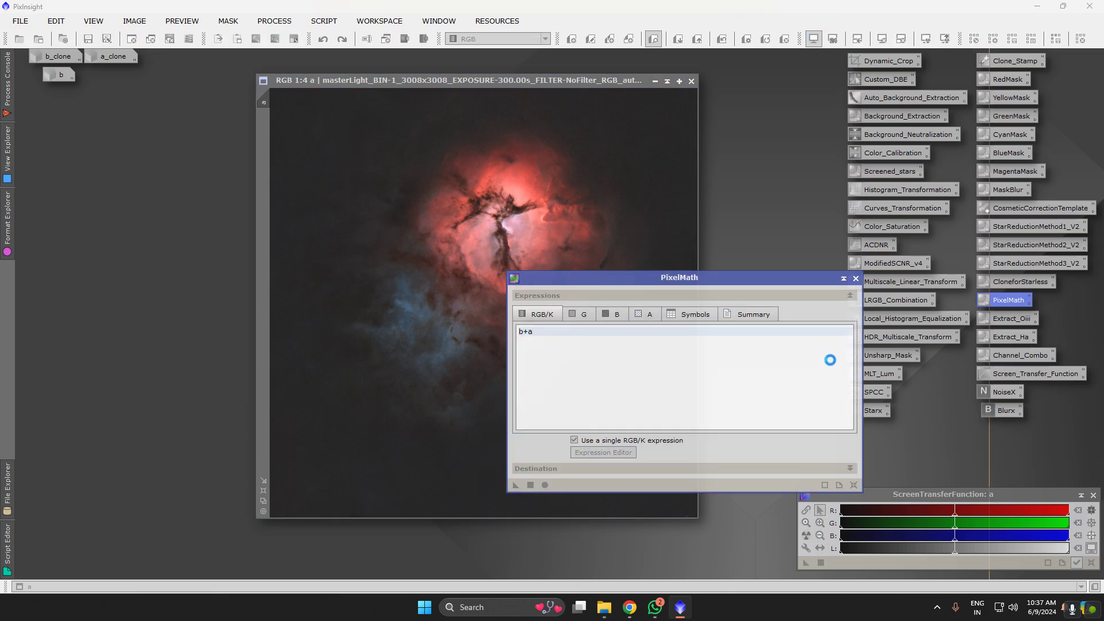
click(855, 279)
scroll(533, 325, down, 1)
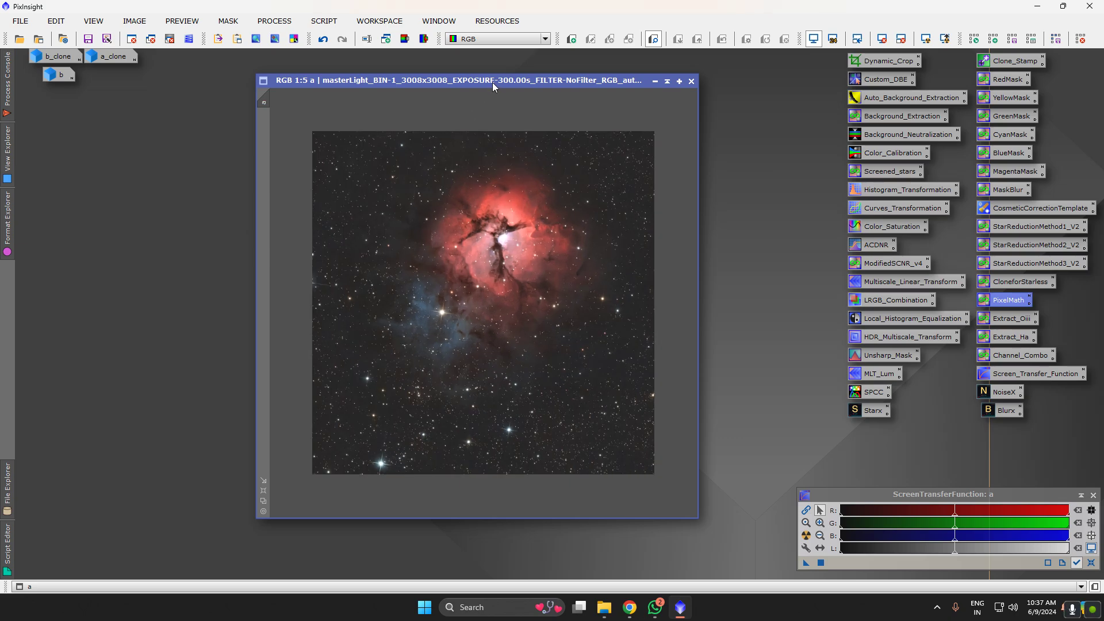
drag(493, 82, 480, 57)
scroll(271, 466, up, 1)
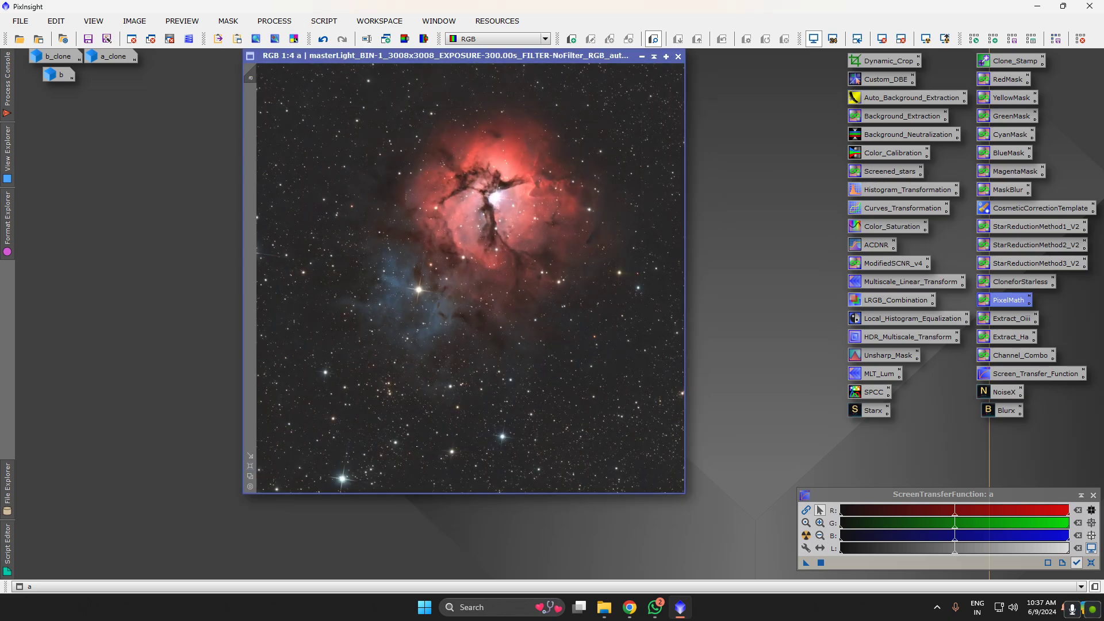
scroll(497, 196, up, 2)
scroll(481, 189, up, 1)
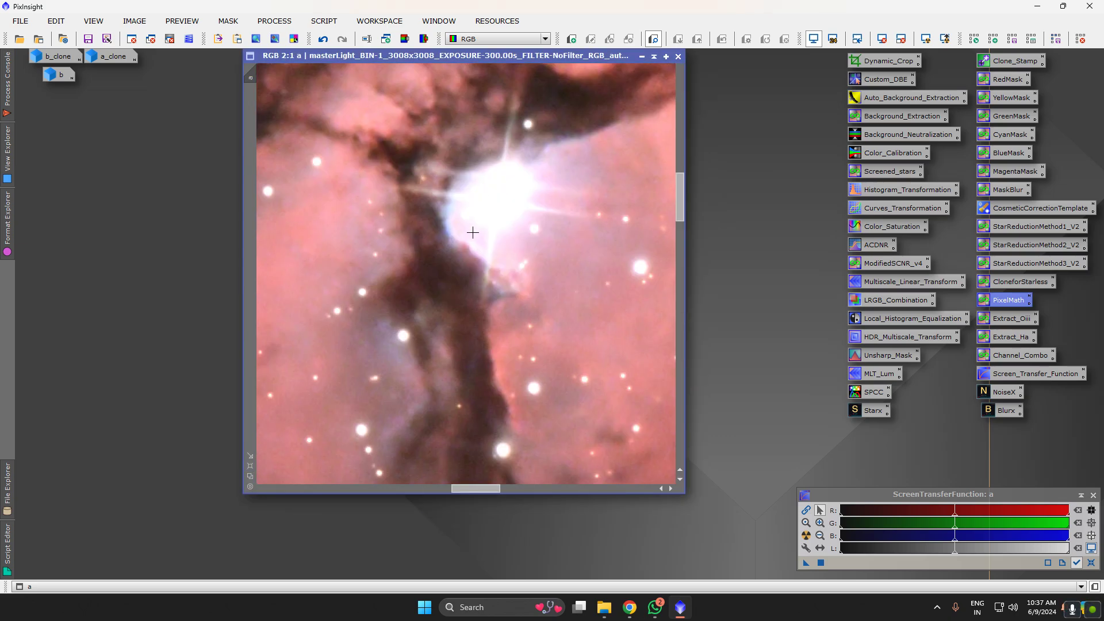
scroll(469, 234, down, 1)
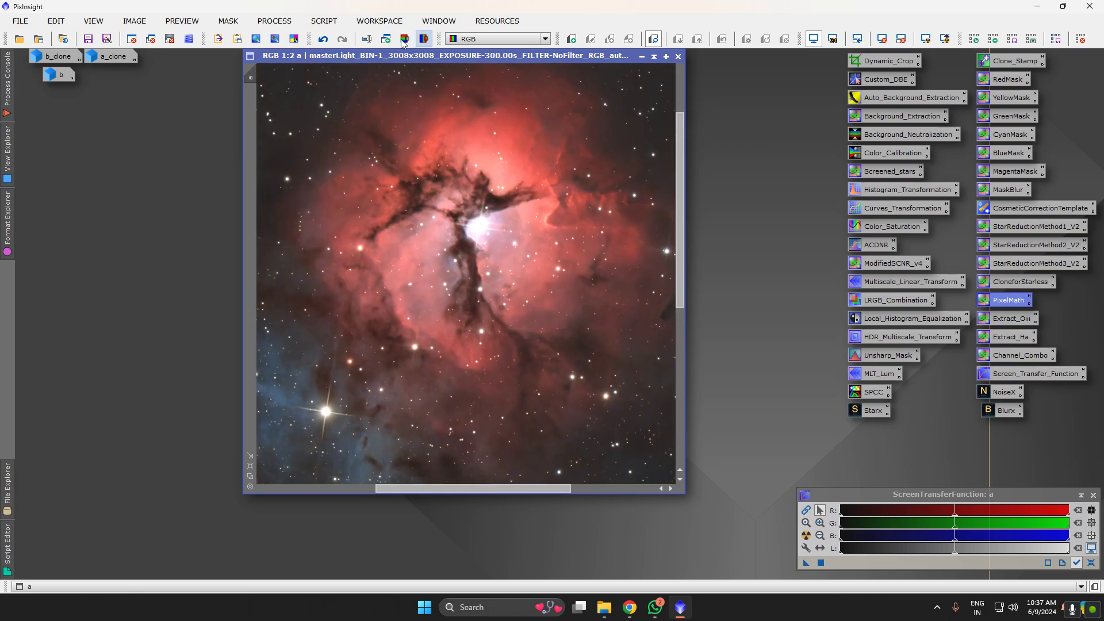
click(323, 40)
scroll(440, 266, down, 2)
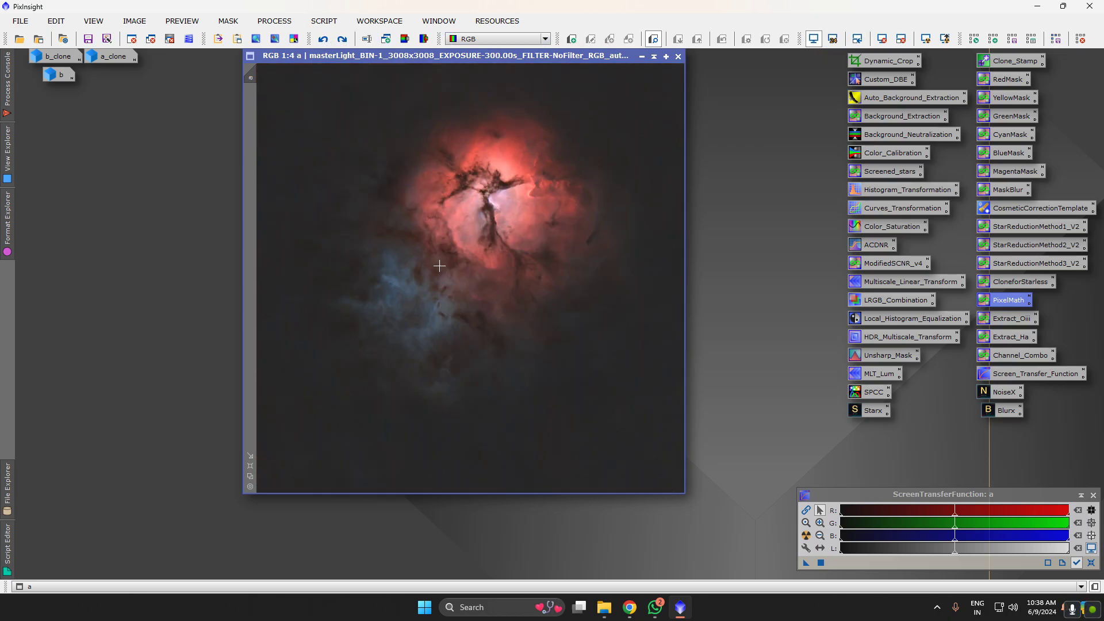
Sharpen image a with BlurXTerminator using sharpen stars 0.00, star halos -0.50, automatic PSF and sharpen nonstellar 0.50
double_click(1005, 410)
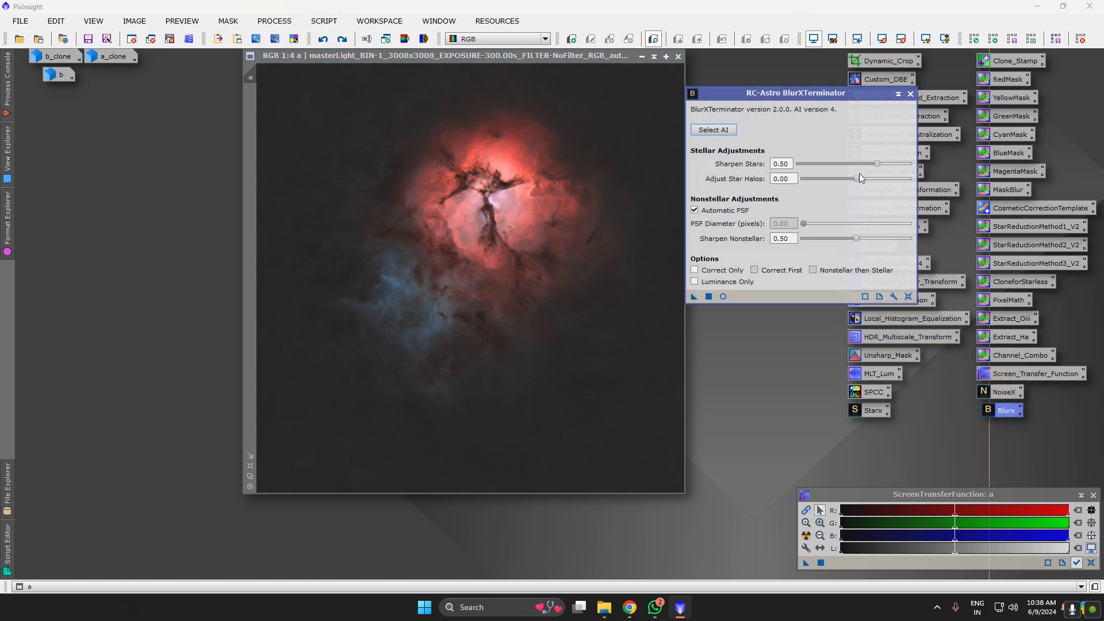
drag(840, 98, 883, 104)
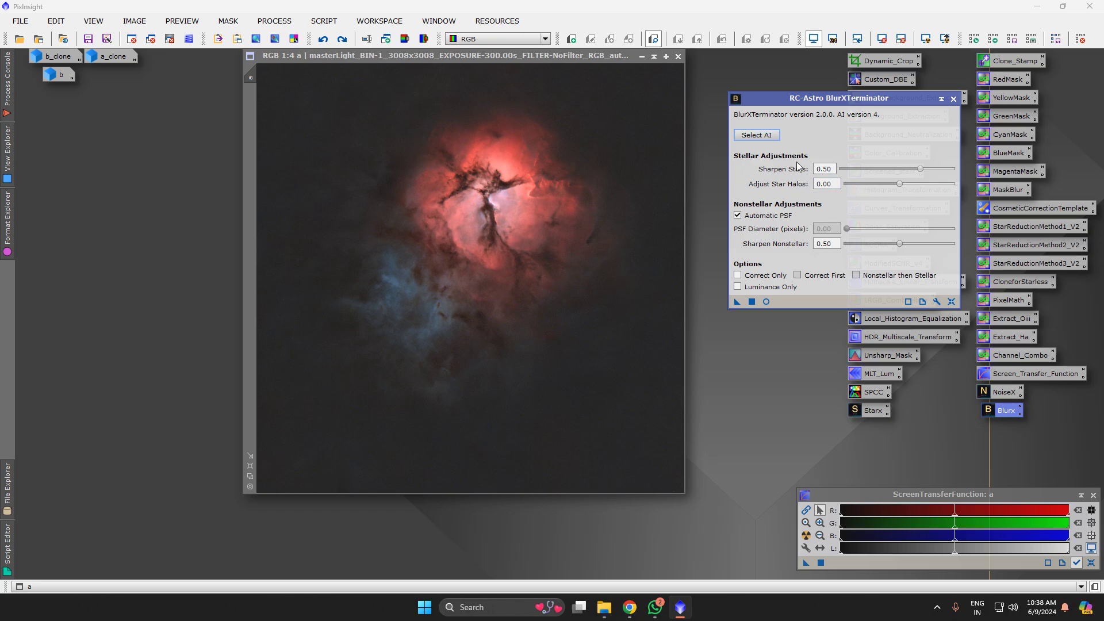
drag(900, 184, 829, 173)
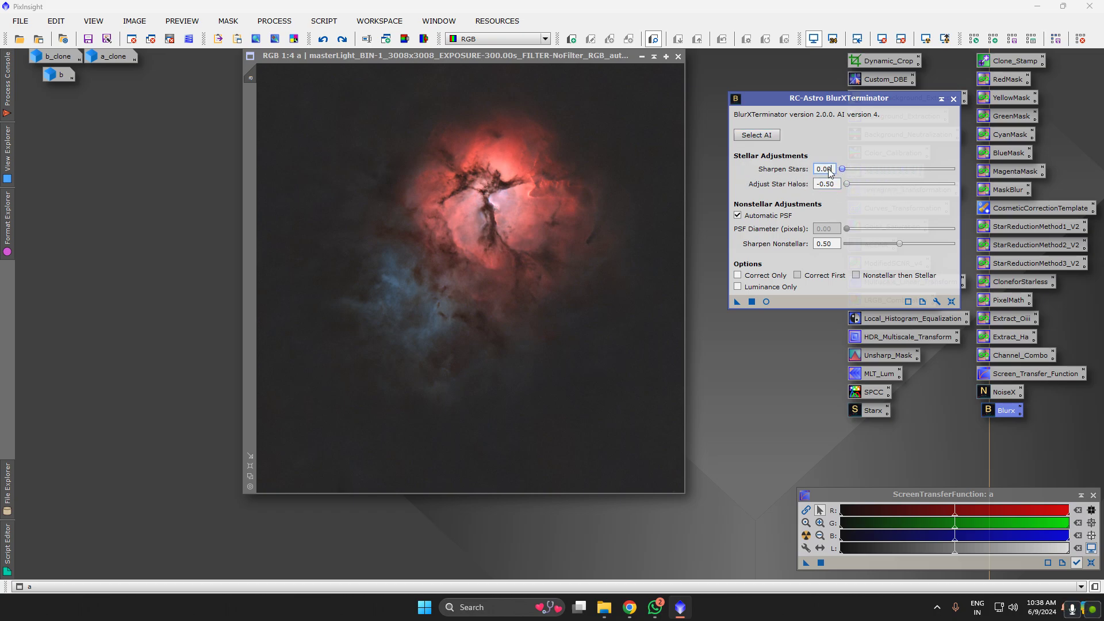
click(847, 185)
click(736, 301)
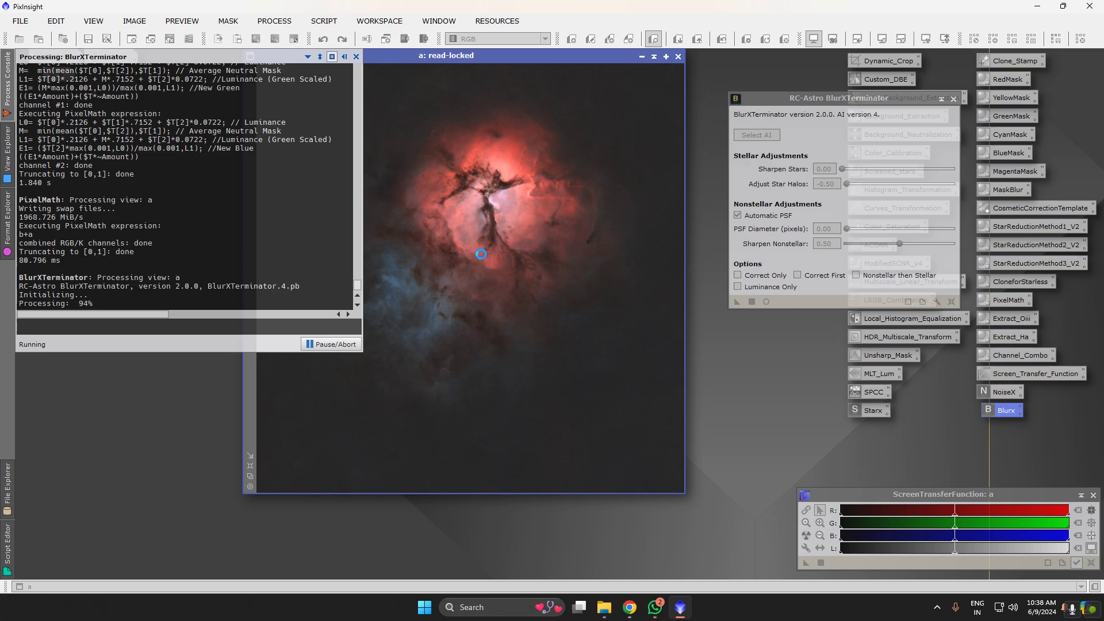
Compare the nebula core of image a before and after the BlurXTerminator sharpening, and close BlurXTerminator
scroll(473, 210, up, 3)
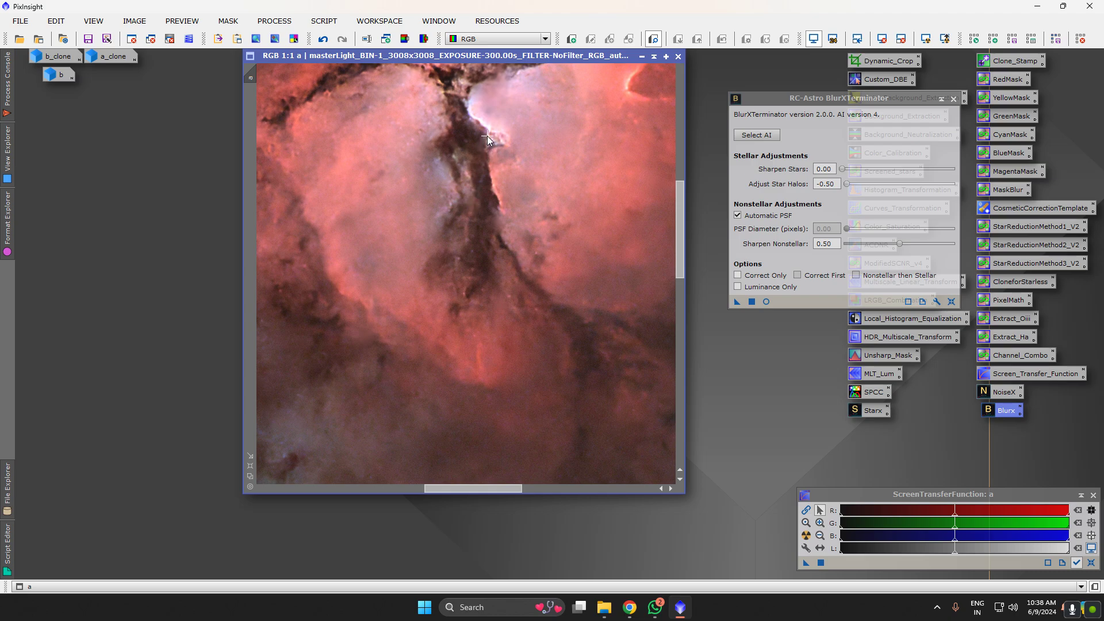
drag(681, 240, 683, 197)
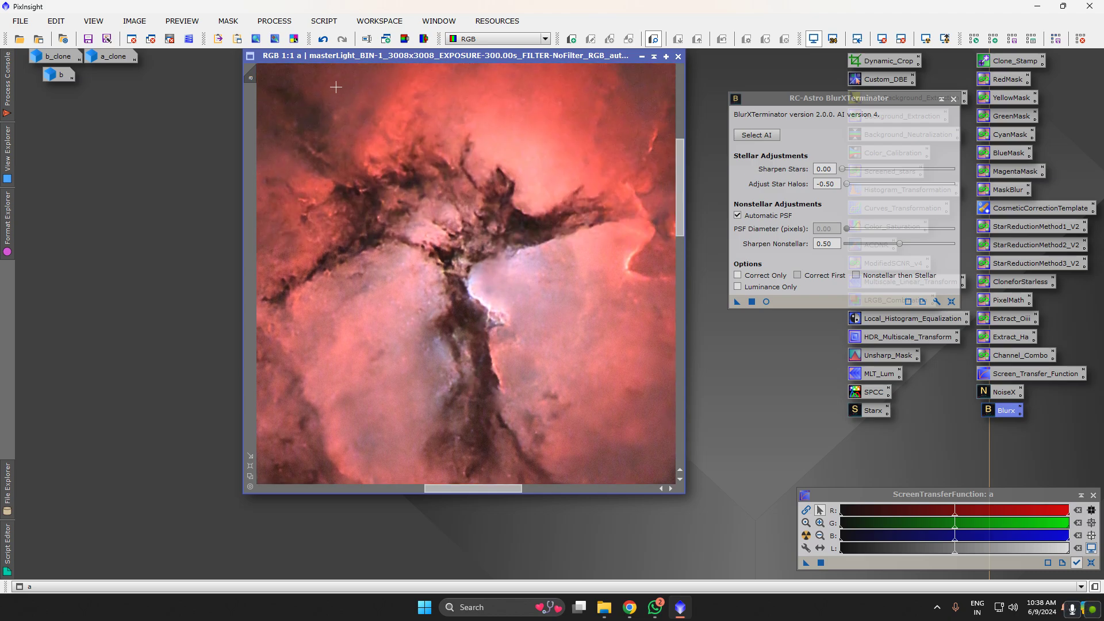
click(322, 40)
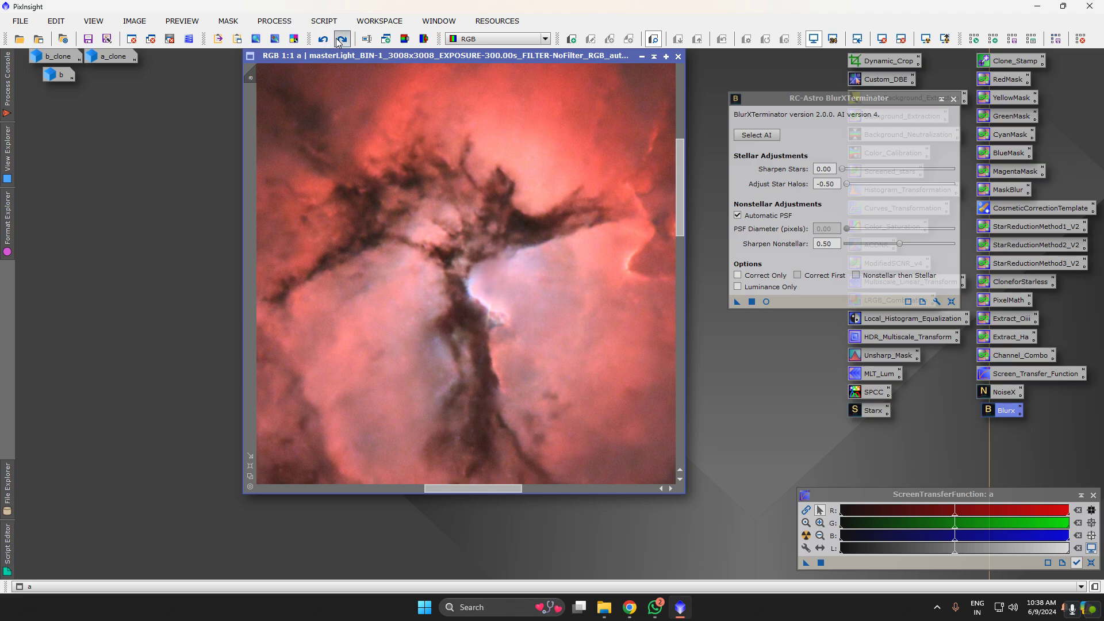
click(339, 43)
click(323, 40)
click(346, 42)
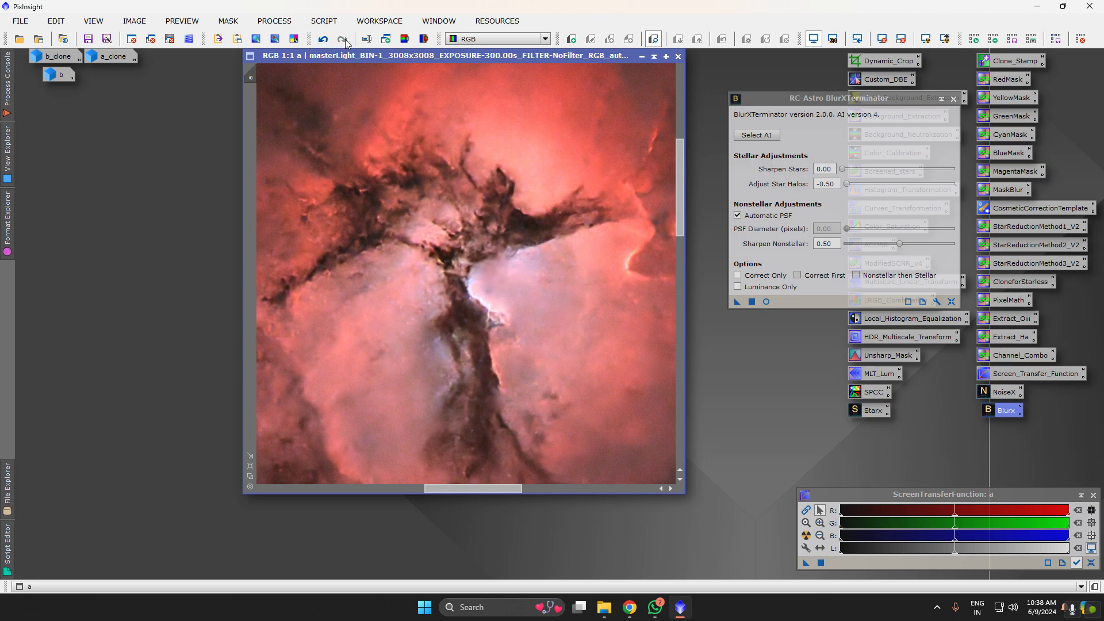
click(327, 43)
click(344, 42)
scroll(415, 215, down, 5)
scroll(415, 215, up, 1)
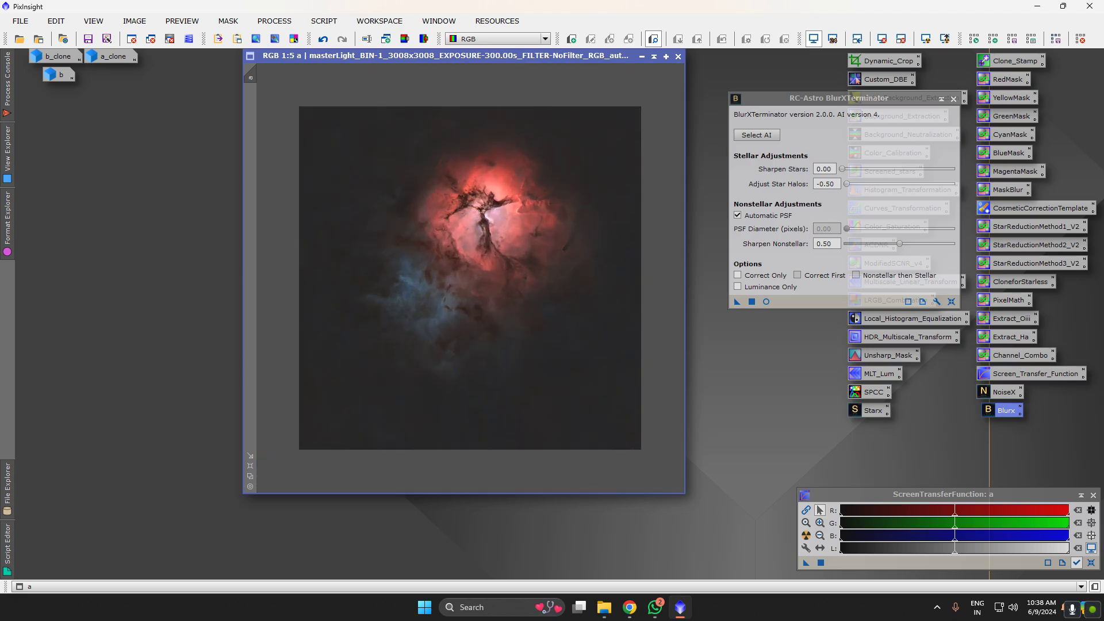
click(953, 99)
Combine the stars image b with the sharpened image a using the PixelMath expression b+a, and close PixelMath
double_click(1008, 300)
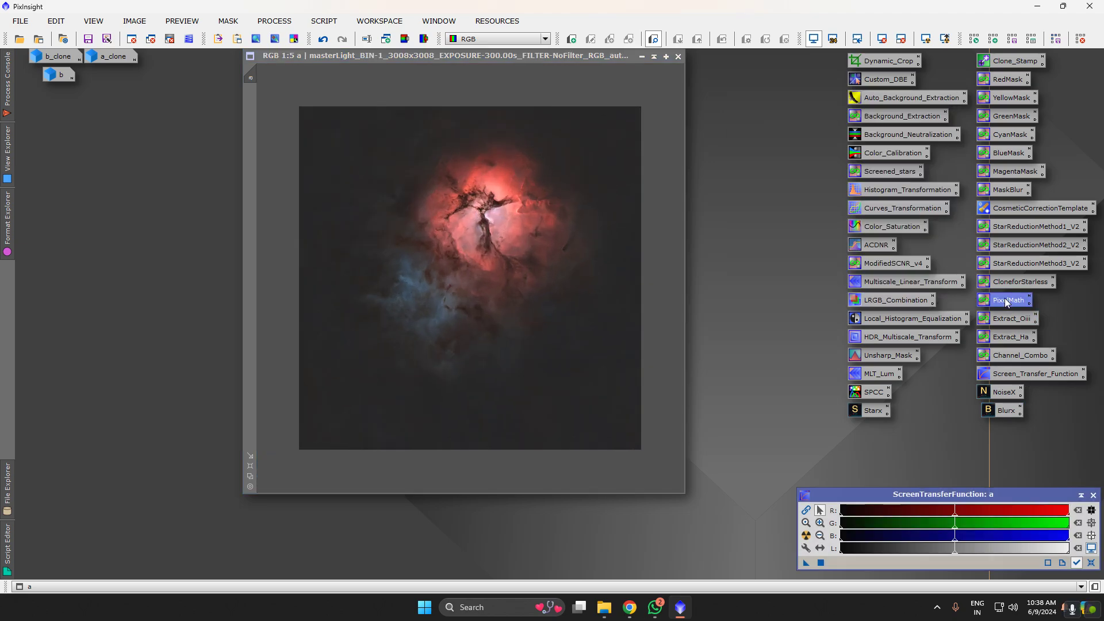
click(626, 375)
text(b+a)
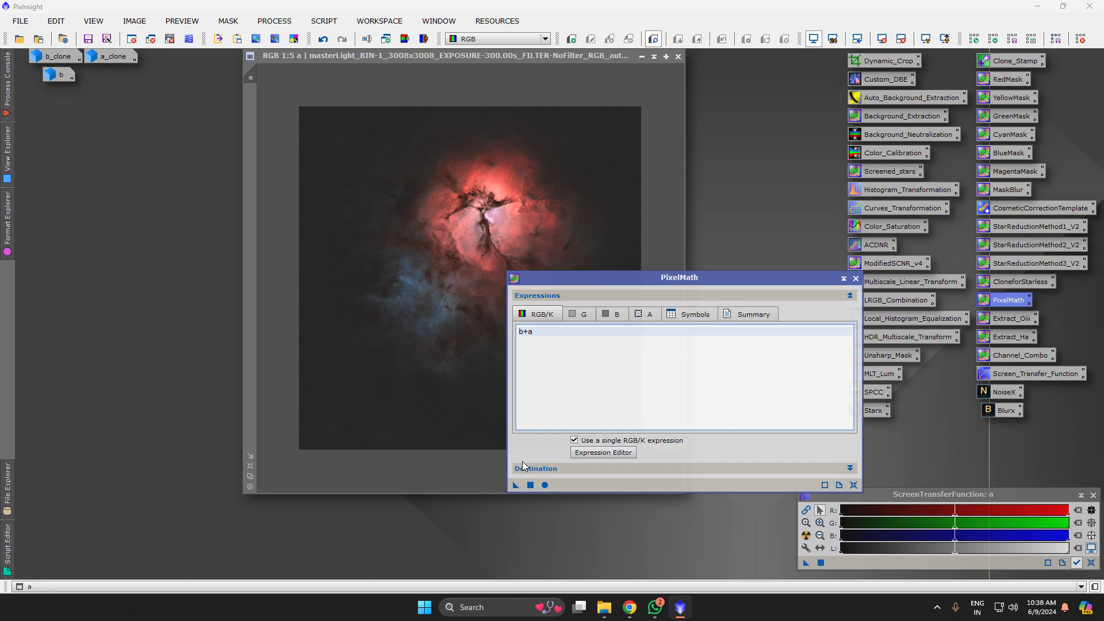
click(530, 485)
click(855, 279)
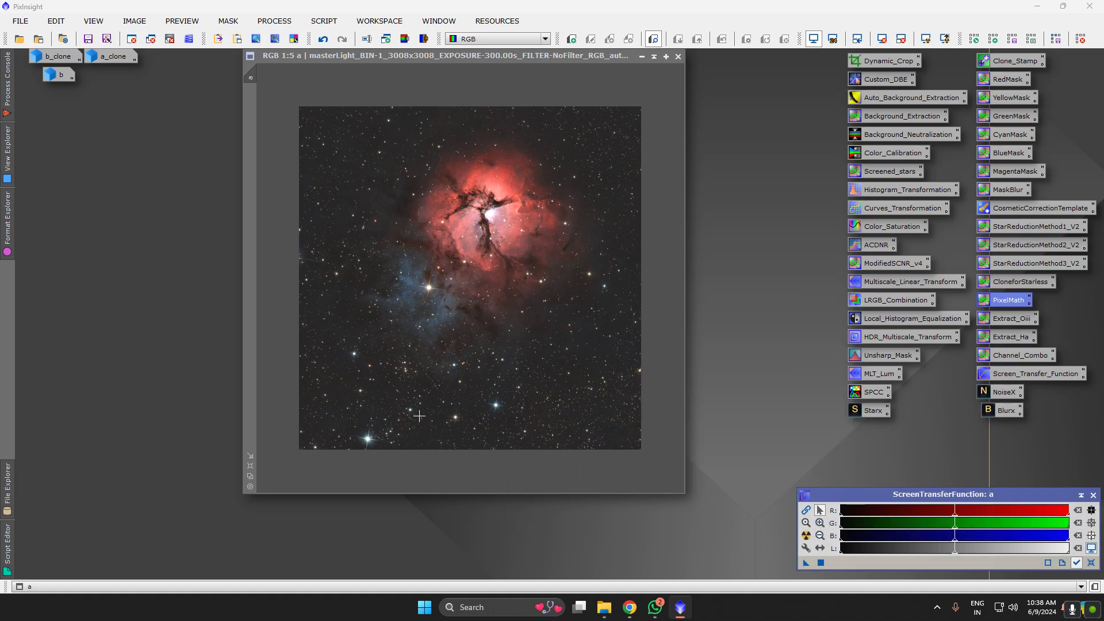
drag(397, 55, 406, 78)
scroll(361, 466, up, 3)
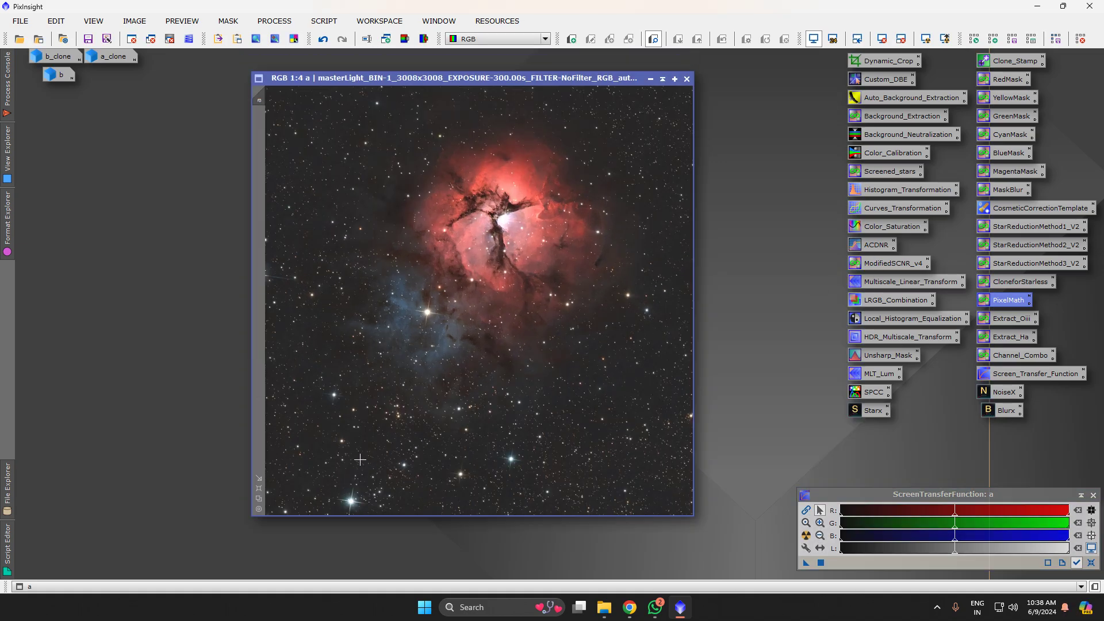
Examine the star field, the star cluster and the bright star beside the blue nebulosity in the combined image a
scroll(314, 322, up, 4)
scroll(323, 296, down, 3)
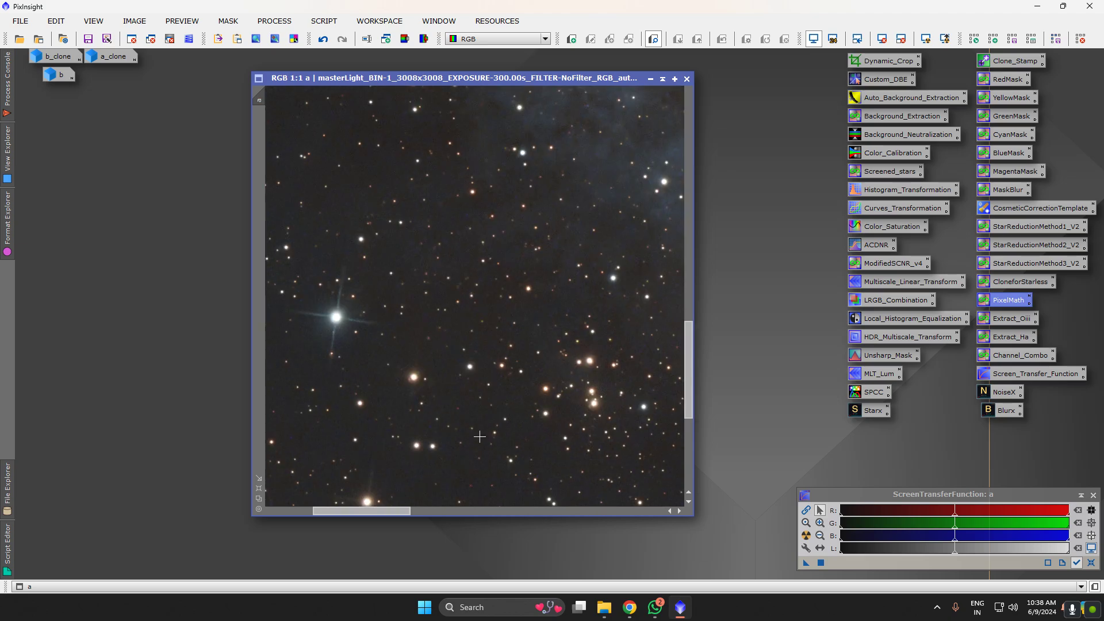
scroll(548, 418, up, 2)
scroll(549, 418, down, 5)
scroll(401, 397, up, 5)
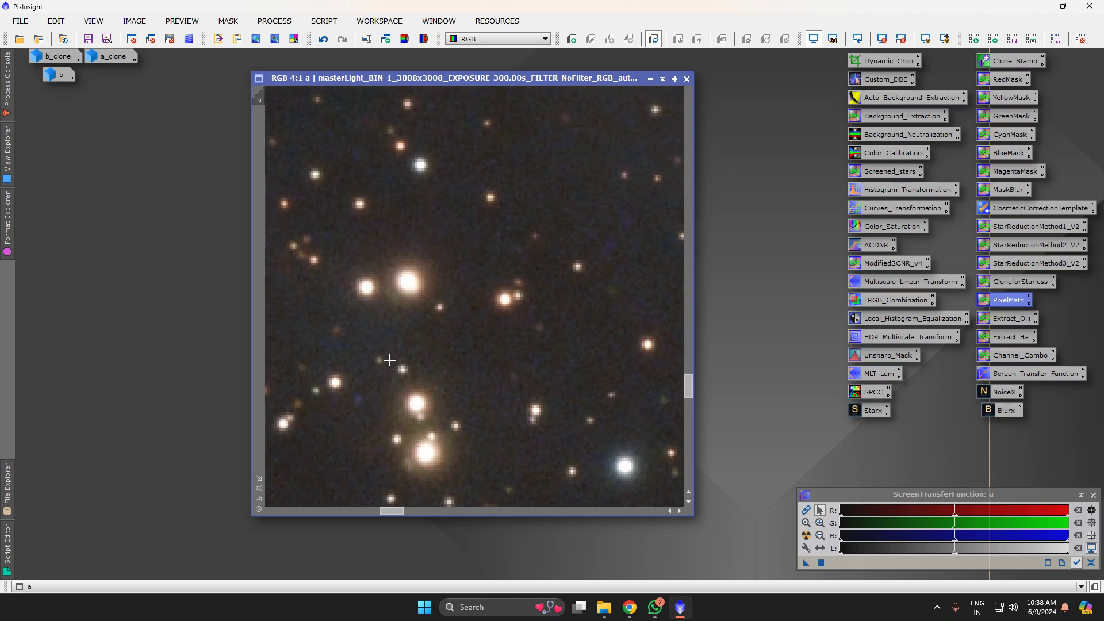
scroll(397, 340, down, 4)
scroll(406, 224, up, 3)
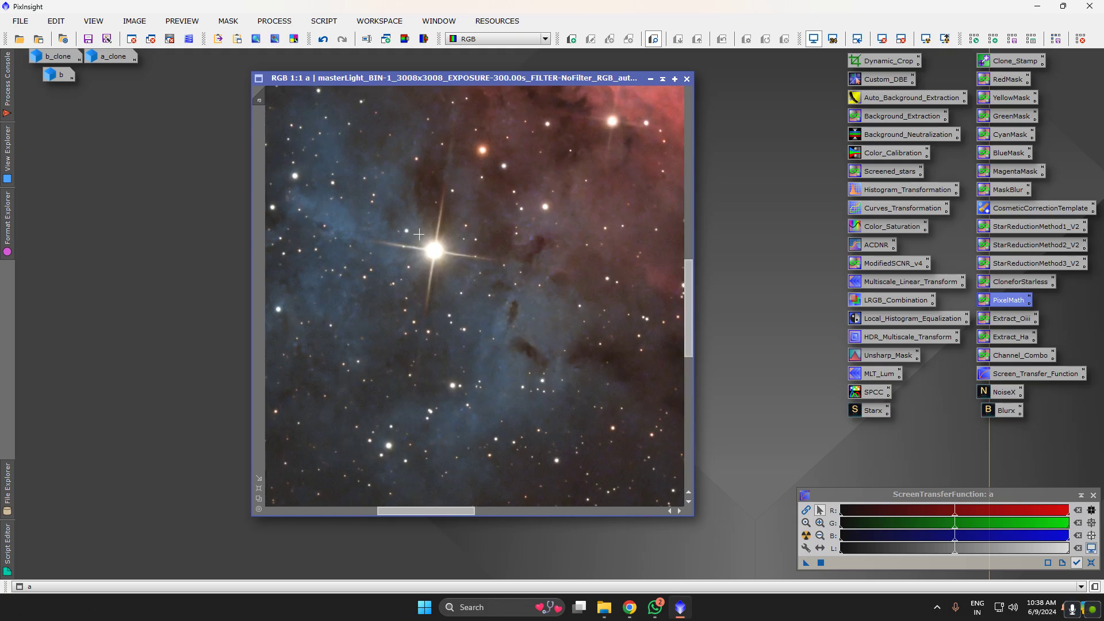
scroll(339, 254, down, 4)
Apply the stars image b_clone as a mask to image a, and minimize b_clone
drag(435, 83, 417, 71)
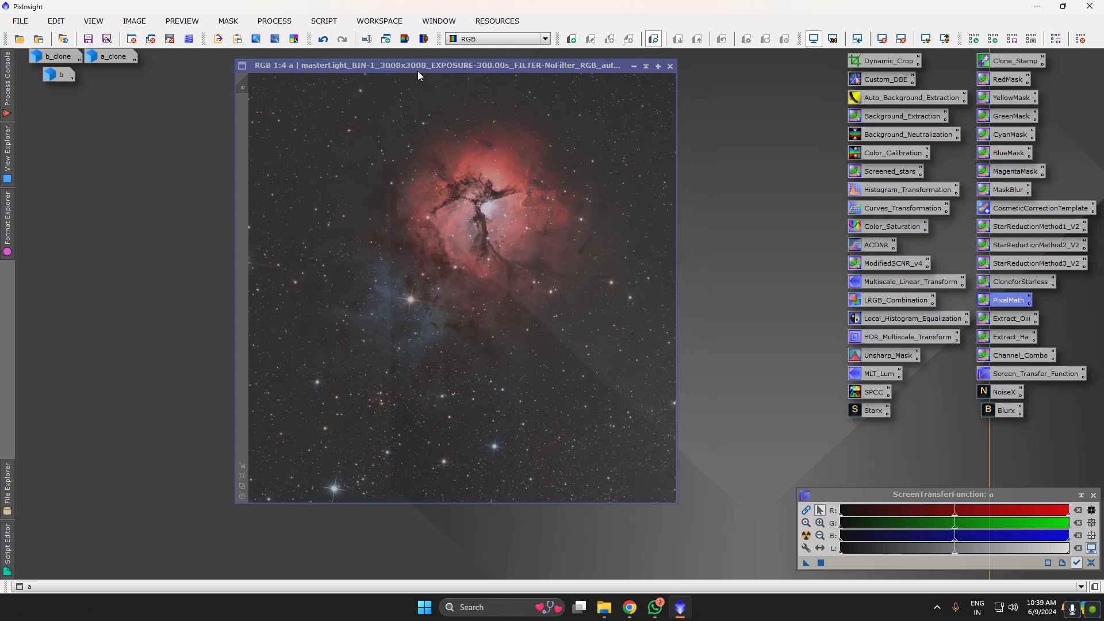
double_click(73, 60)
drag(301, 88, 618, 108)
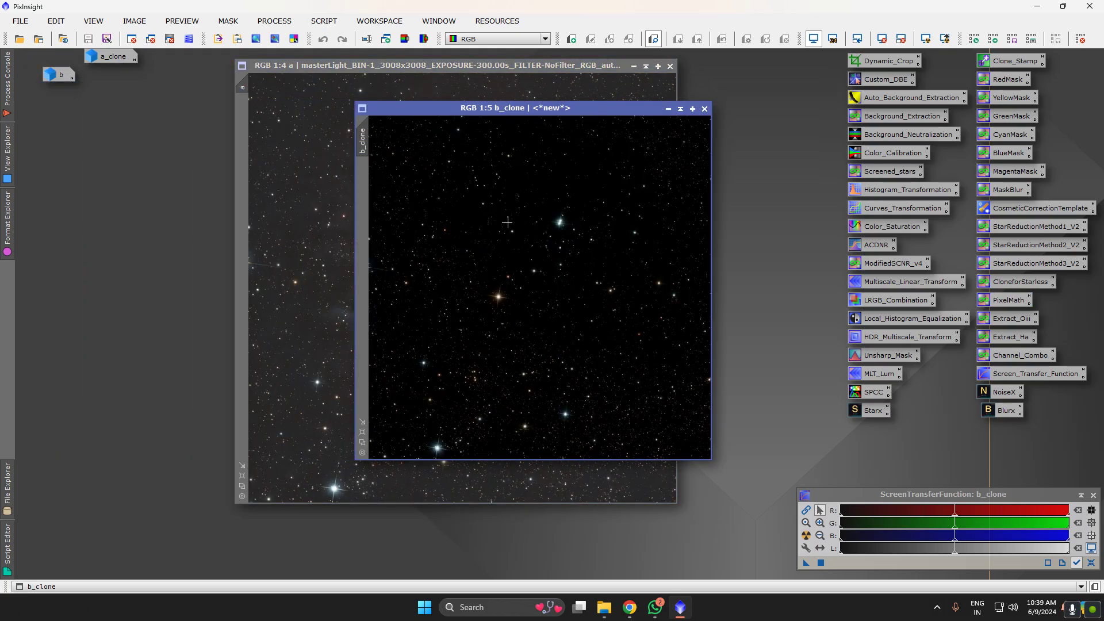
scroll(508, 222, down, 3)
scroll(474, 205, up, 2)
drag(361, 145, 244, 117)
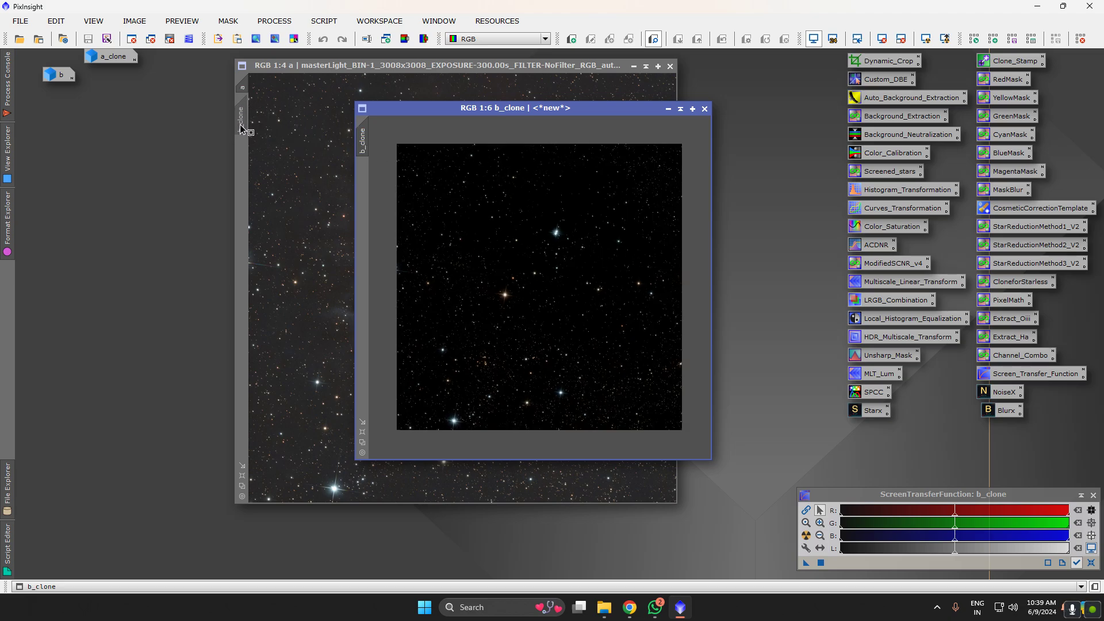
click(668, 110)
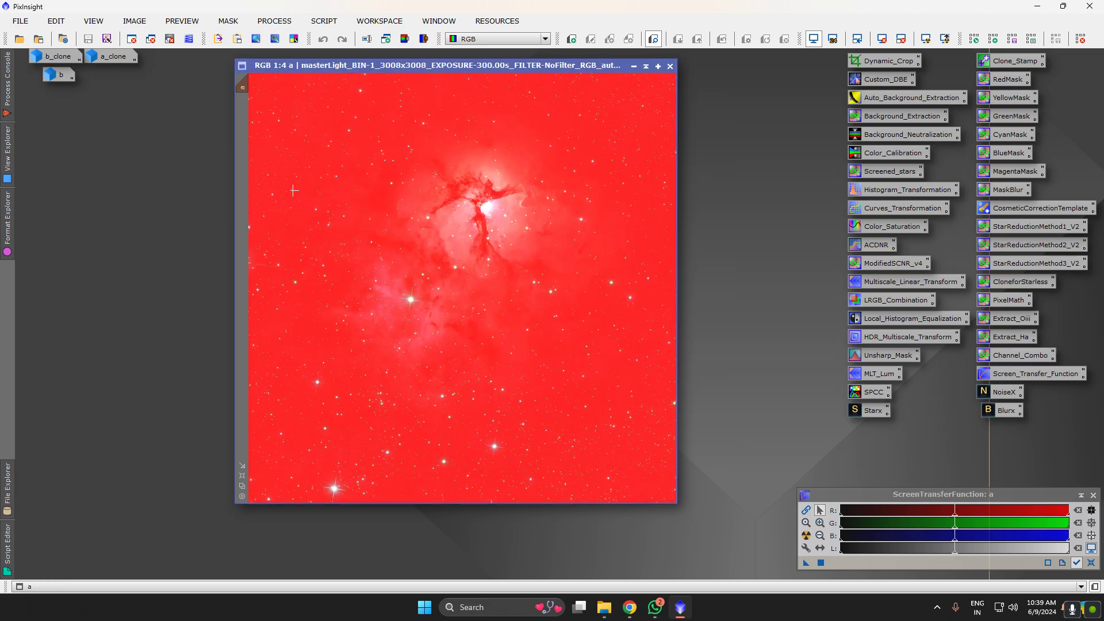
Open CurvesTransformation with a real-time preview of the masked image a
double_click(879, 228)
click(1084, 120)
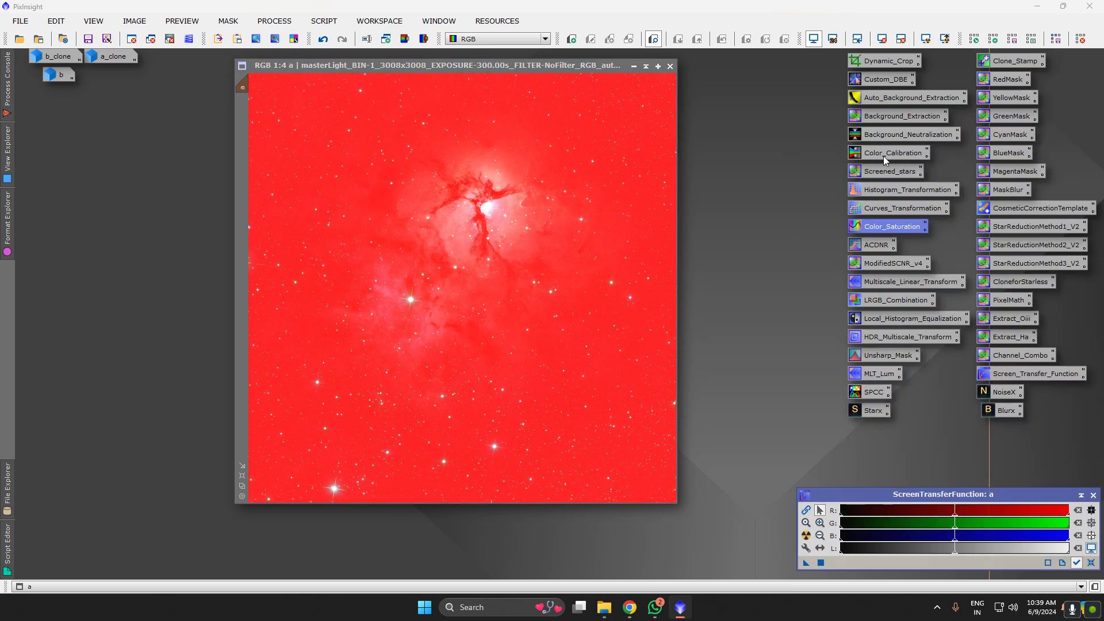
double_click(878, 206)
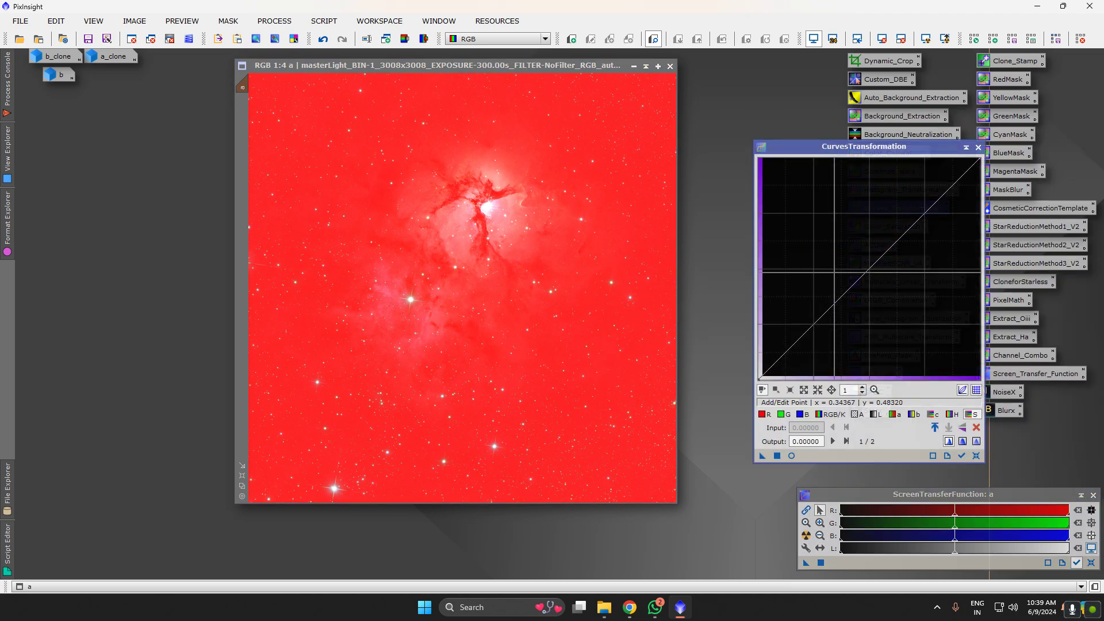
click(791, 456)
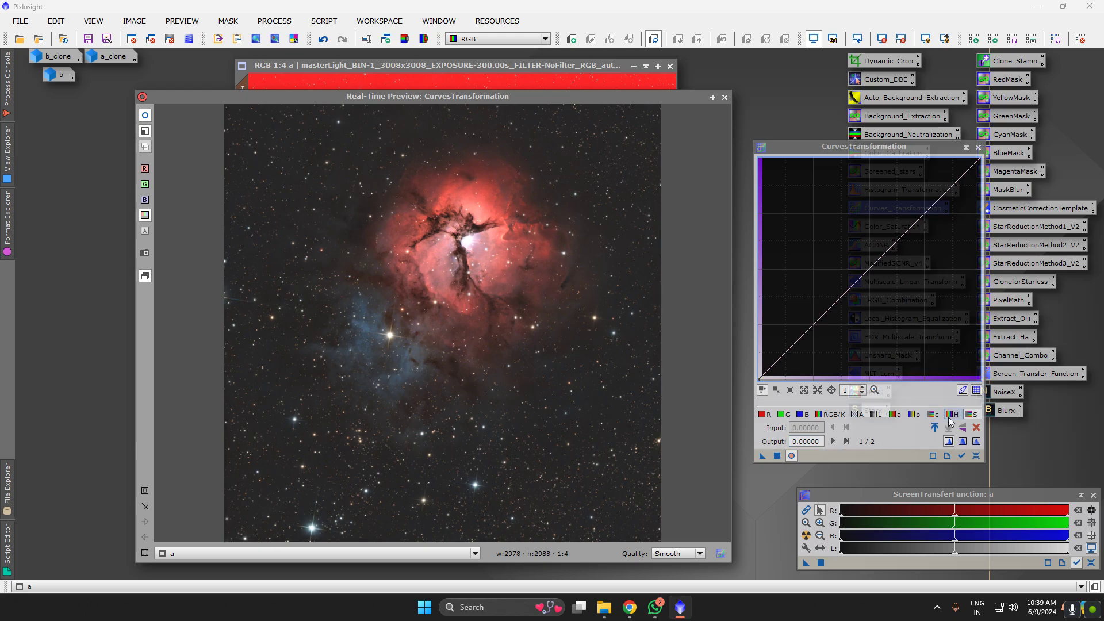
Try saturation and lightness curve adjustments on the masked stars of image a, and reset the curves
mouse_move(855, 281)
mouse_down()
mouse_move(839, 202)
mouse_move(890, 195)
mouse_move(933, 350)
mouse_move(863, 287)
mouse_move(845, 196)
mouse_move(866, 260)
mouse_move(916, 317)
mouse_move(816, 219)
mouse_move(914, 316)
mouse_move(806, 226)
mouse_move(914, 316)
mouse_move(812, 224)
mouse_move(863, 295)
mouse_up()
click(831, 415)
click(975, 456)
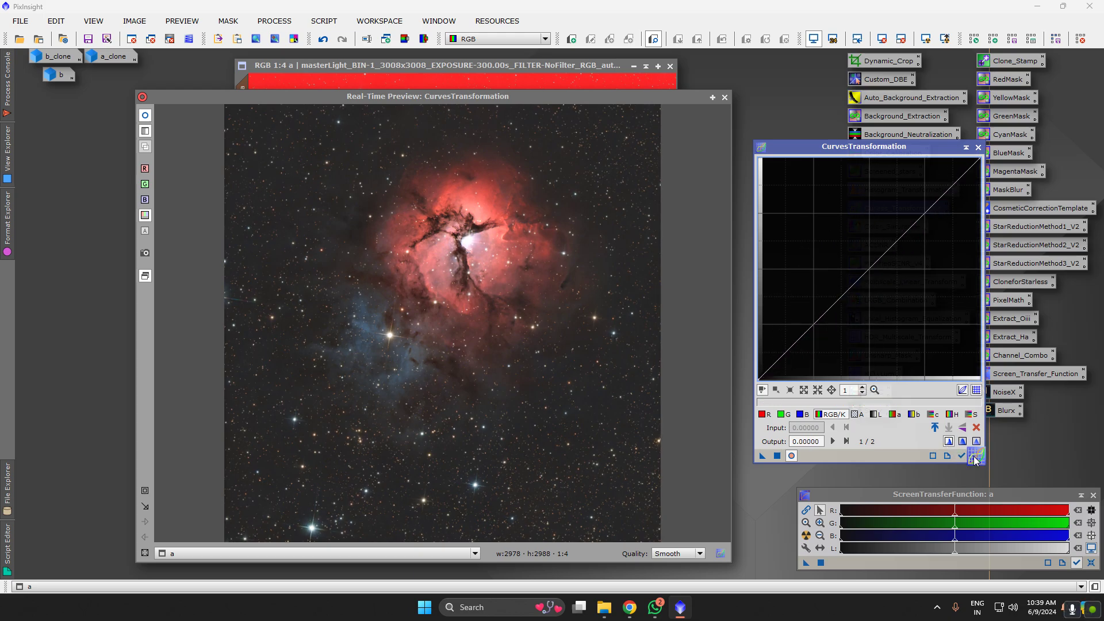
drag(891, 248, 827, 230)
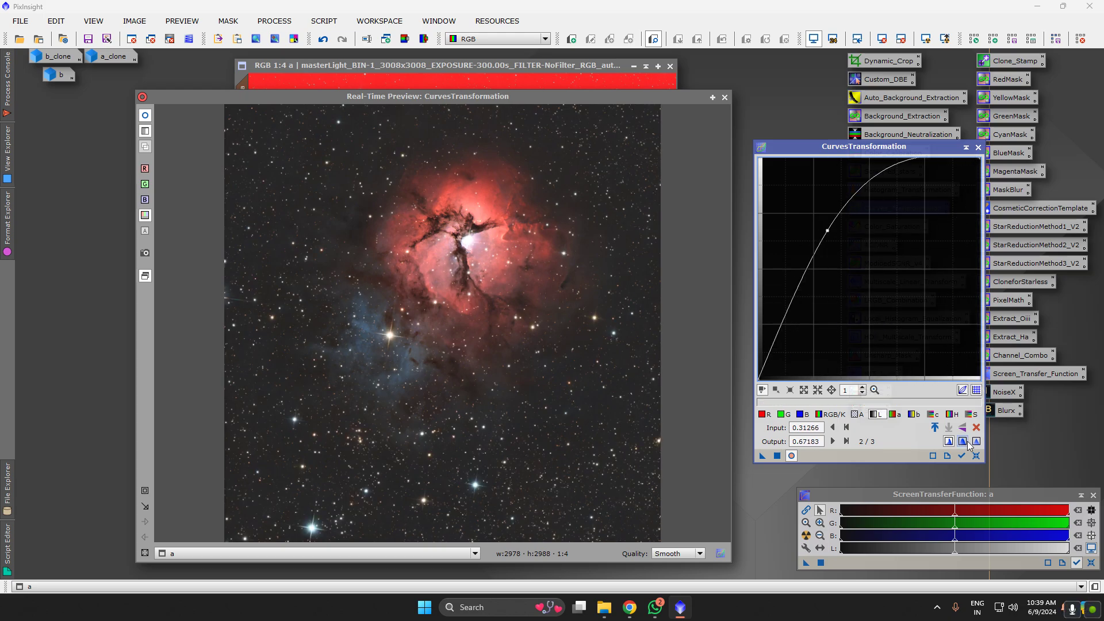
click(976, 455)
Boost the masked stars' saturation in image a with a curve point at about 0.49 input and 0.95 output, and close CurvesTransformation
click(972, 412)
drag(888, 251, 867, 168)
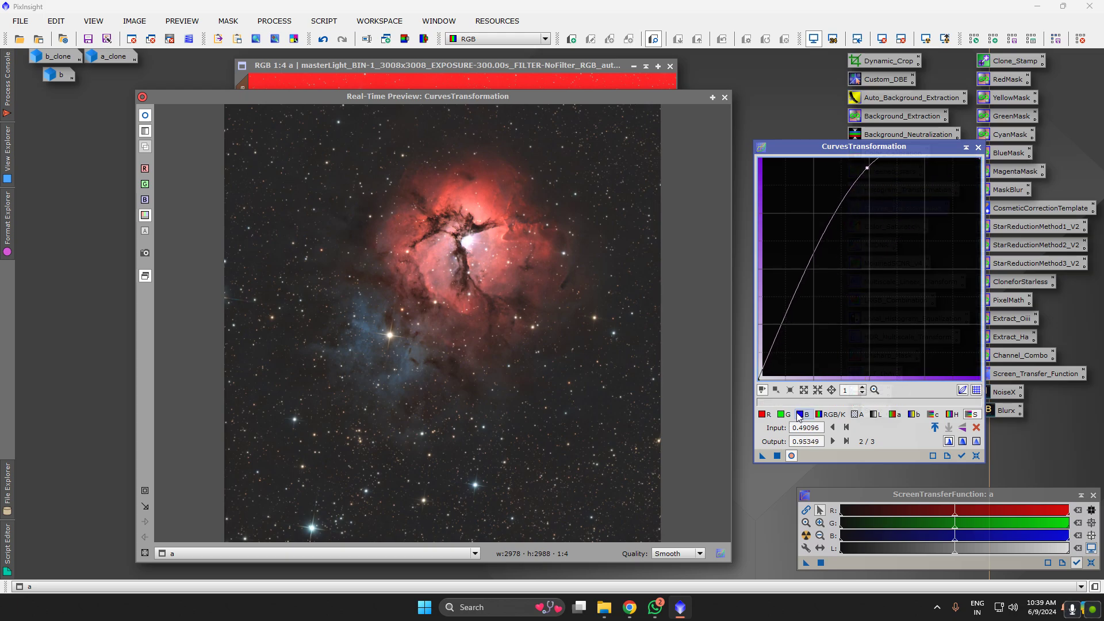
click(777, 456)
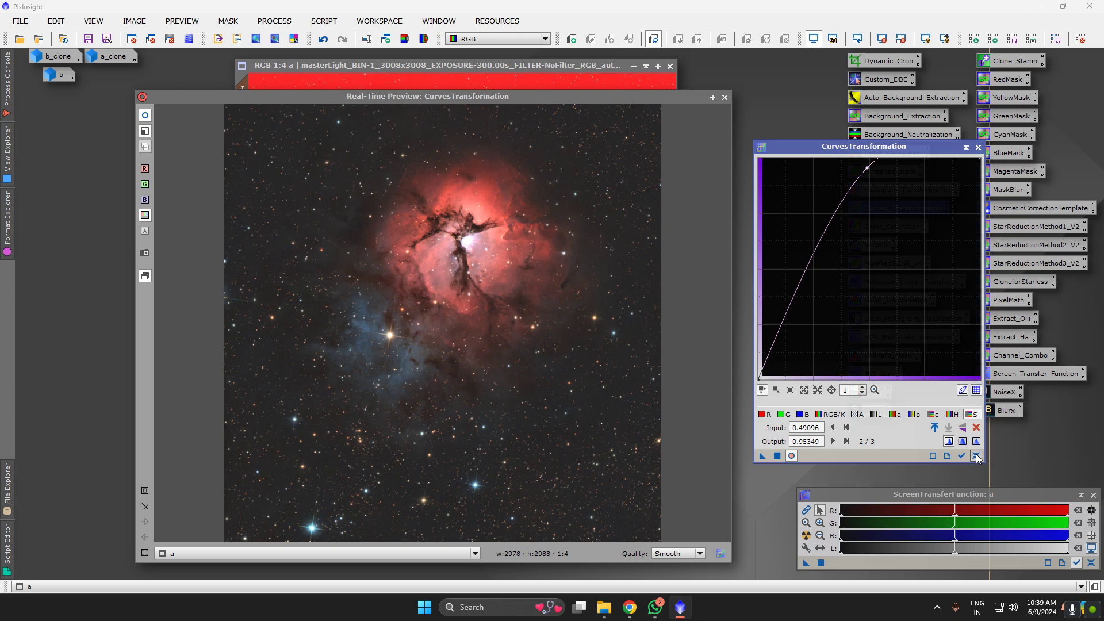
click(976, 456)
click(978, 147)
Remove the star mask from image a
right_click(512, 176)
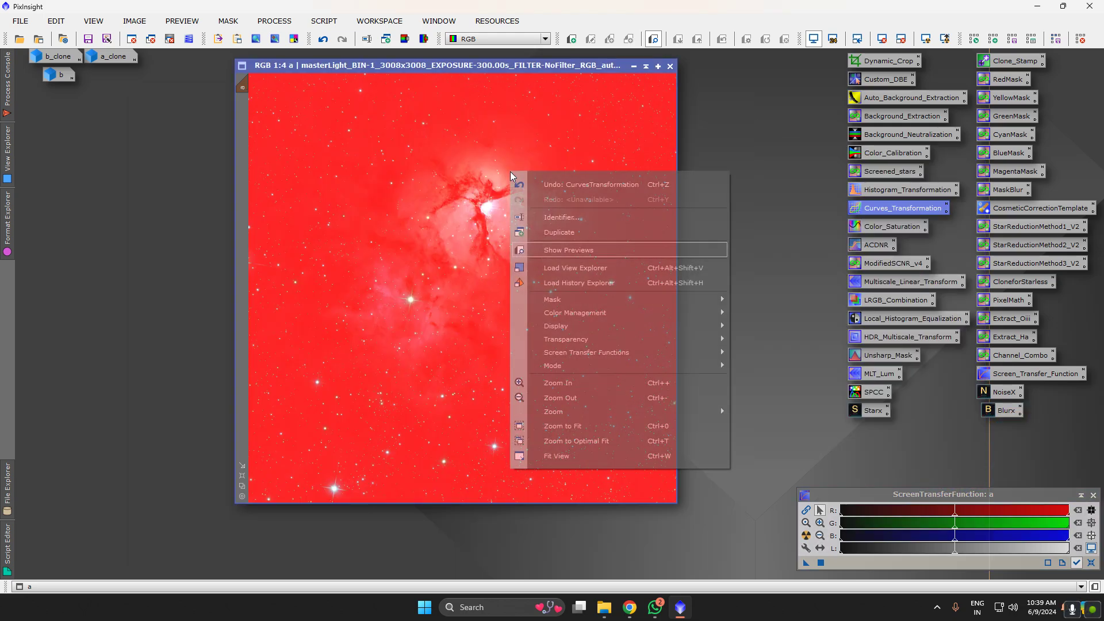
mouse_move(644, 300)
click(748, 316)
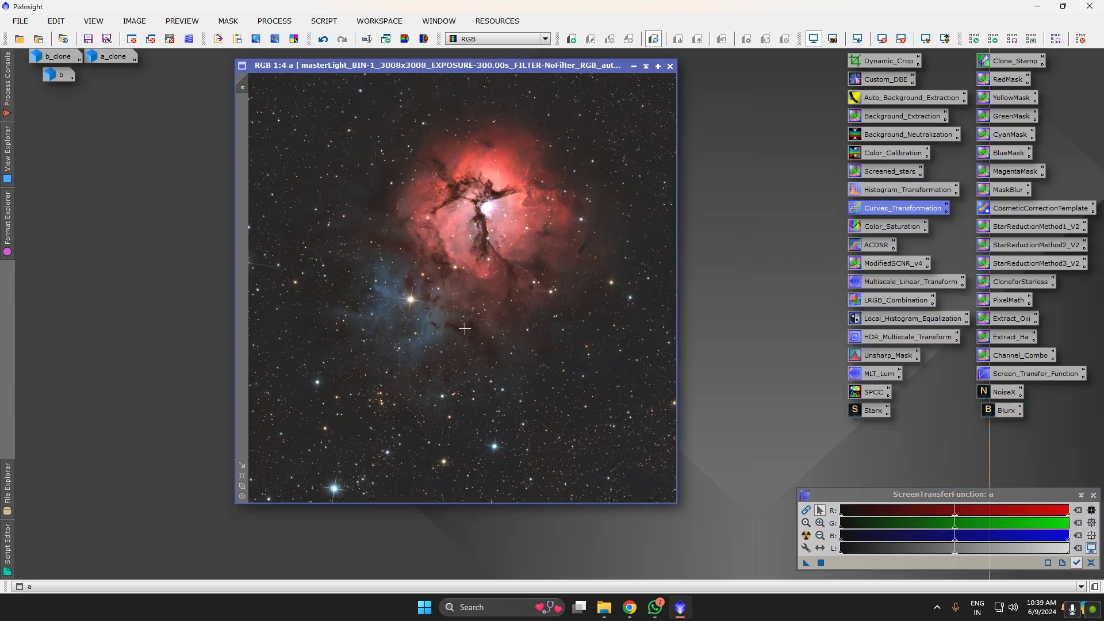
Examine the saturated stars and the background around the blue and red nebulosity in image a
scroll(465, 329, up, 4)
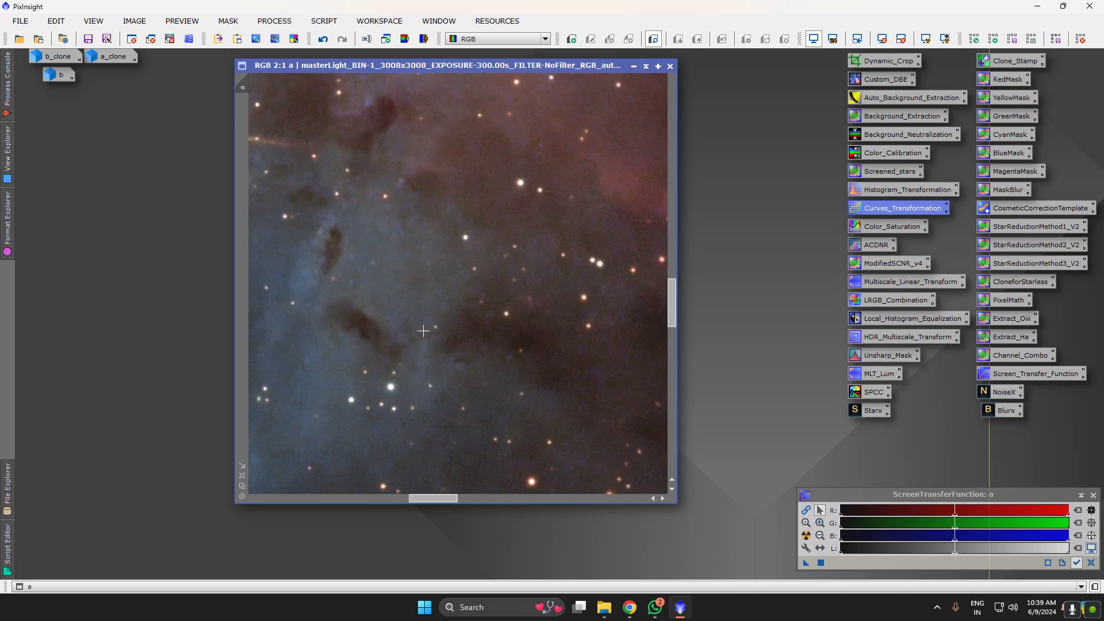
scroll(423, 330, down, 5)
scroll(311, 193, up, 3)
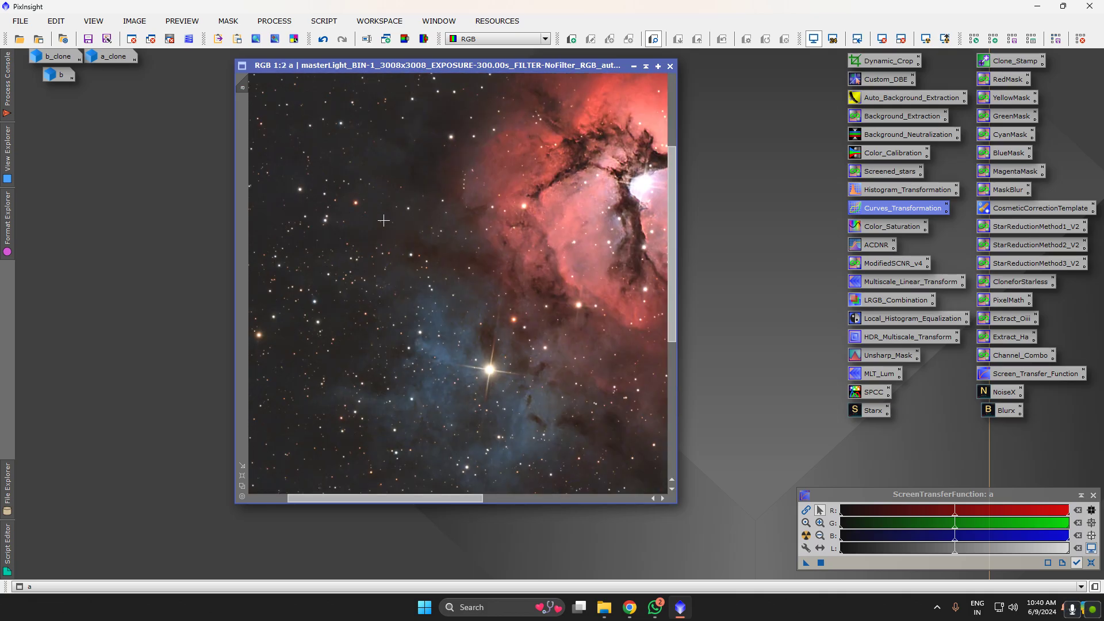
scroll(386, 267, up, 1)
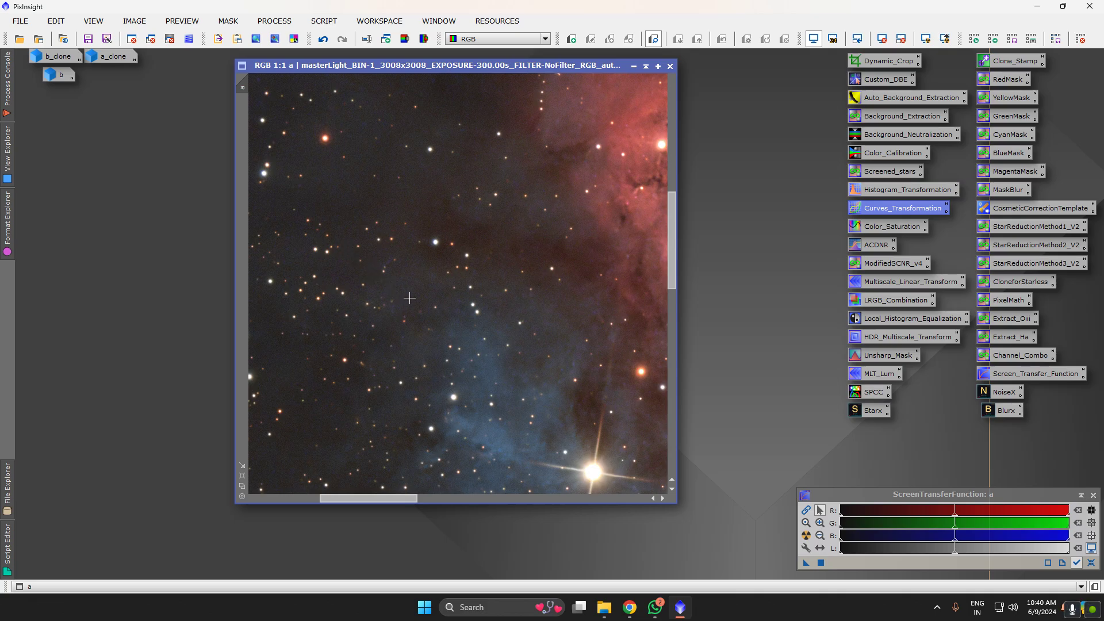
scroll(462, 343, down, 2)
scroll(534, 420, up, 2)
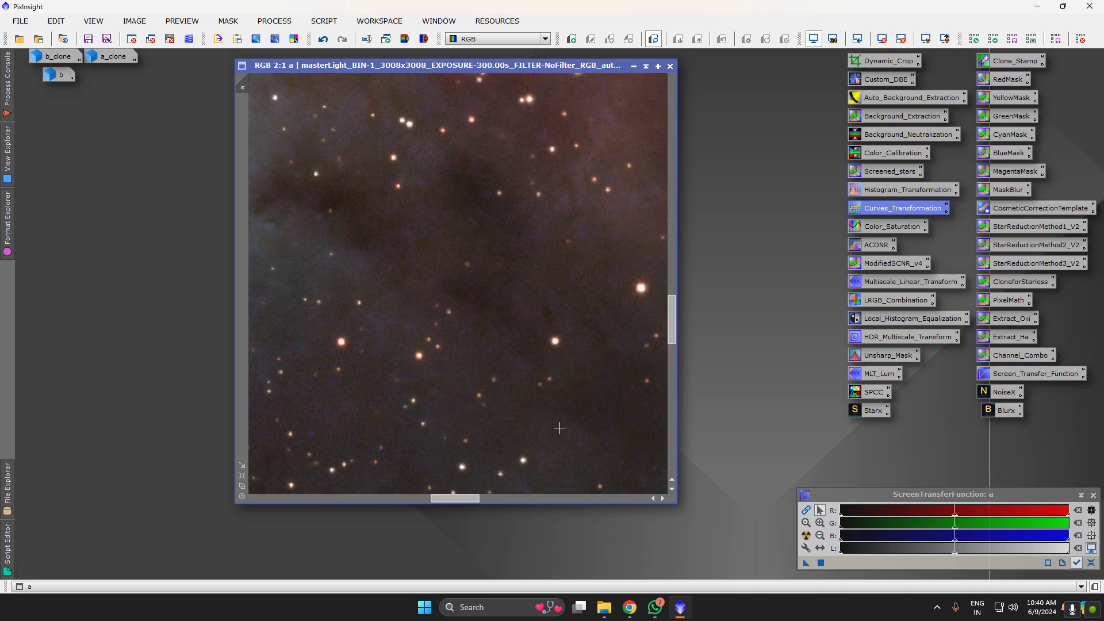
scroll(557, 428, down, 3)
scroll(558, 427, down, 1)
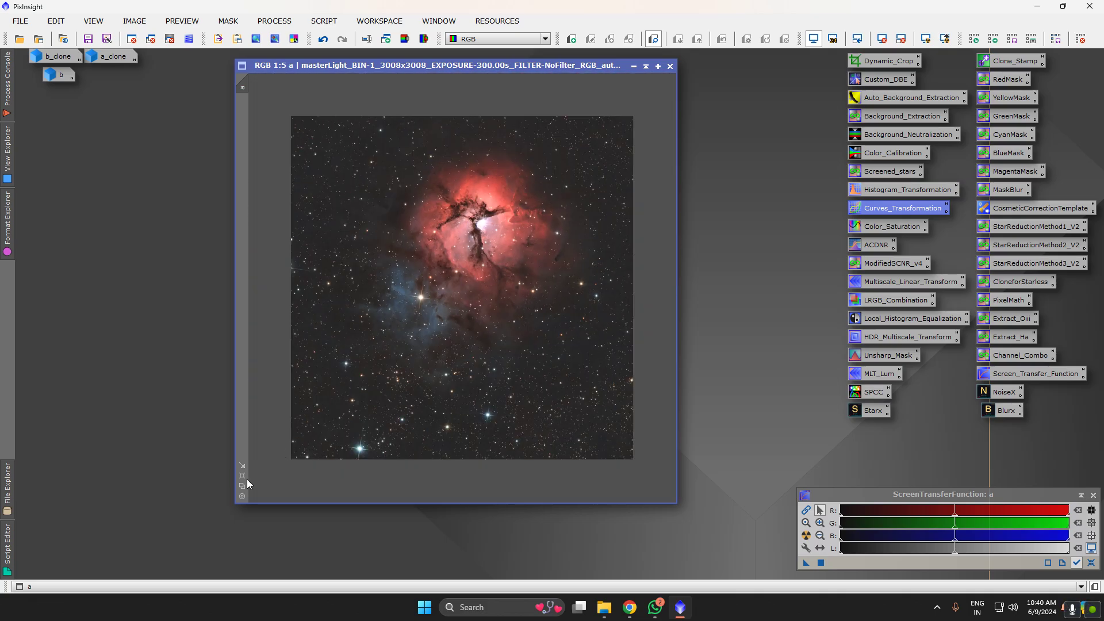
scroll(253, 479, up, 1)
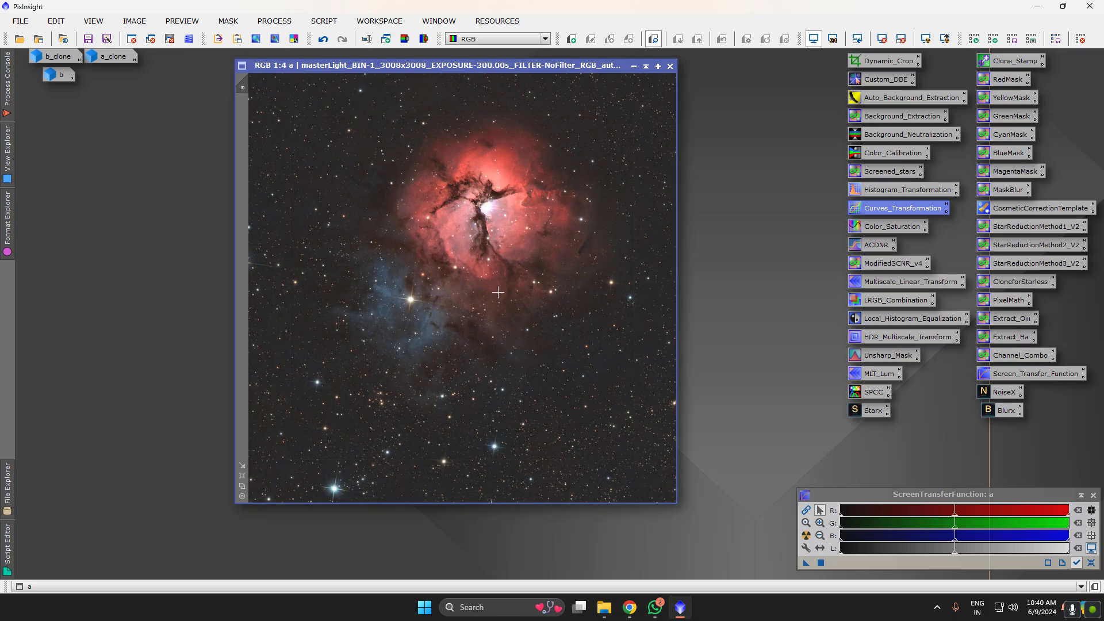
click(634, 66)
double_click(467, 288)
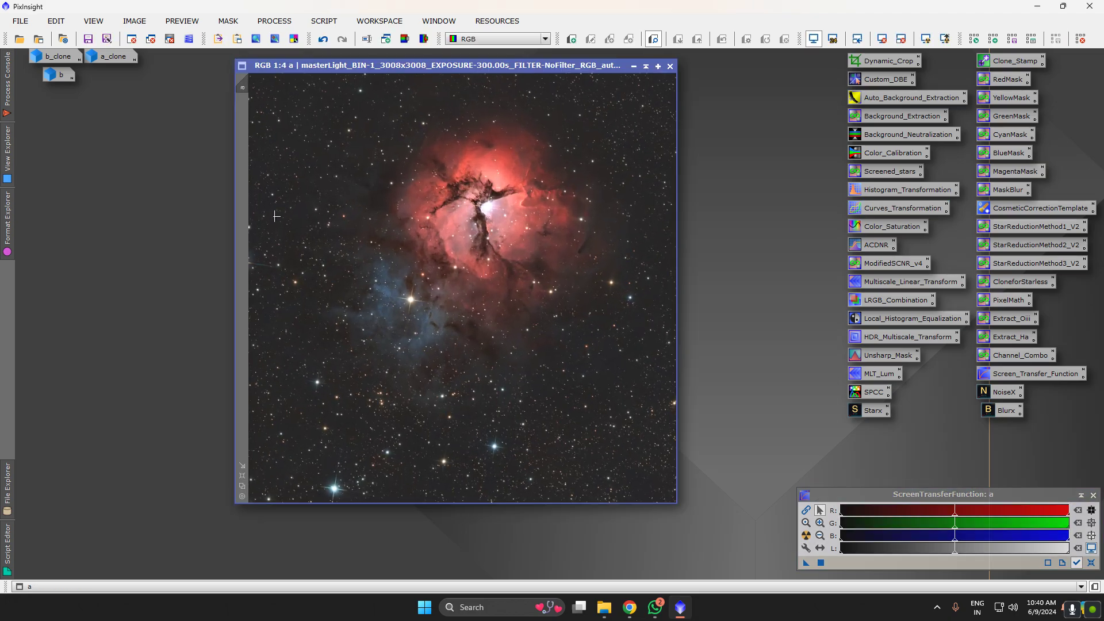
double_click(57, 56)
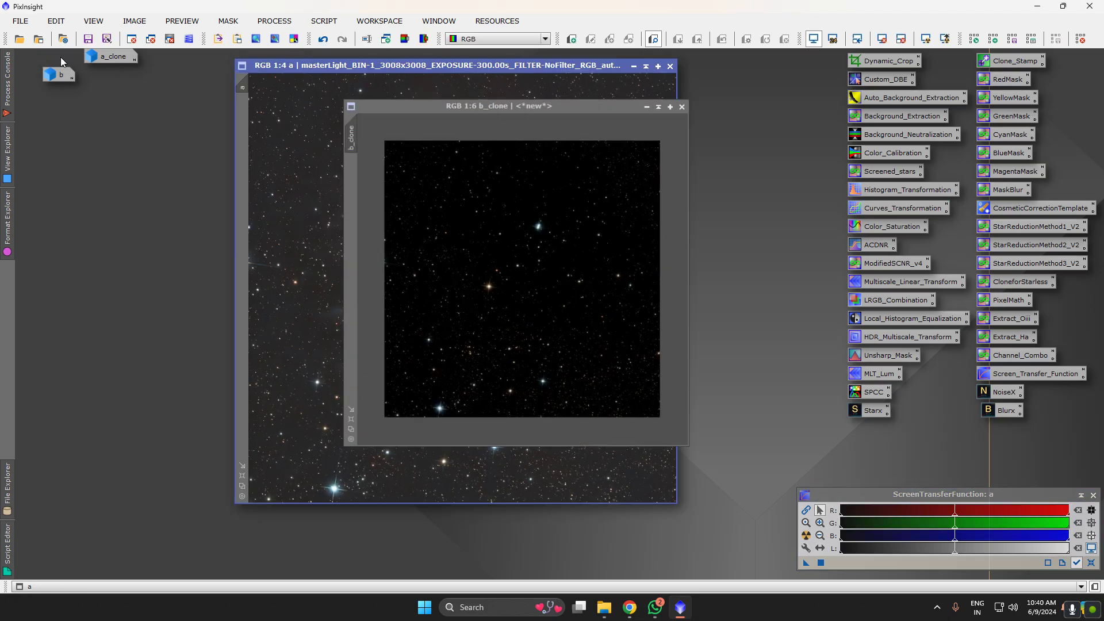
click(668, 110)
double_click(112, 56)
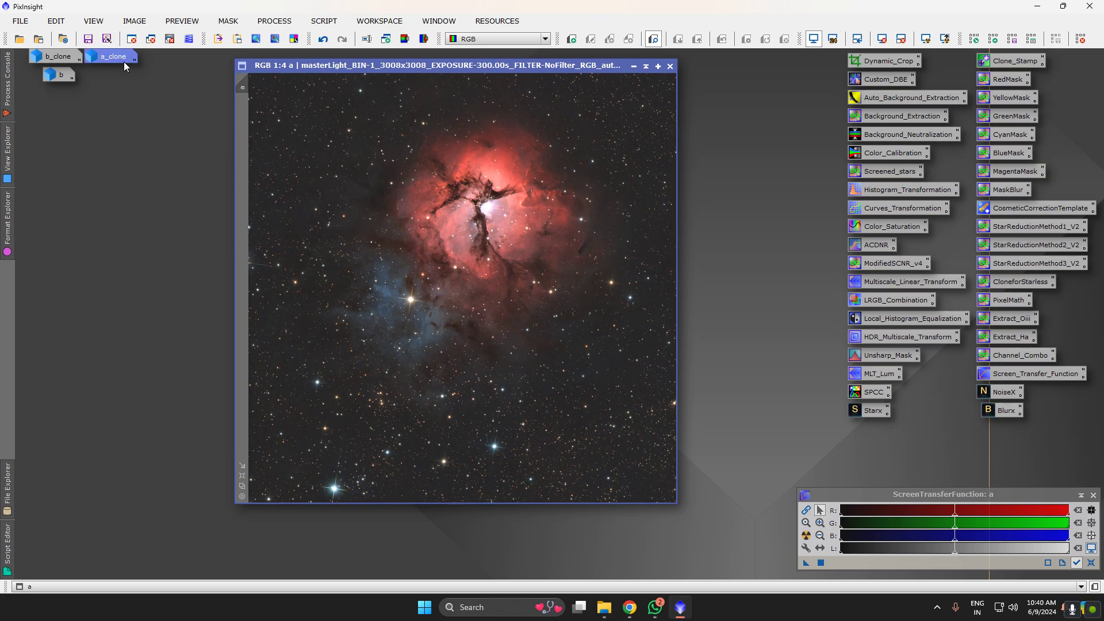
click(802, 111)
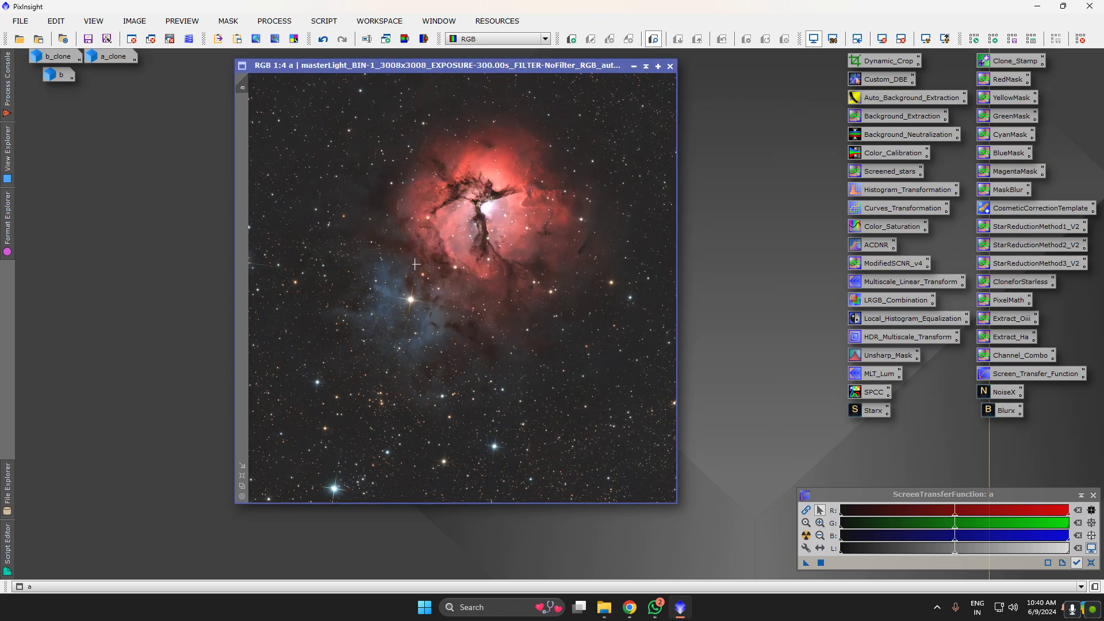
Reduce the remaining noise in image a with the saved ACDNR process, and check the background around the stars
scroll(509, 361, up, 3)
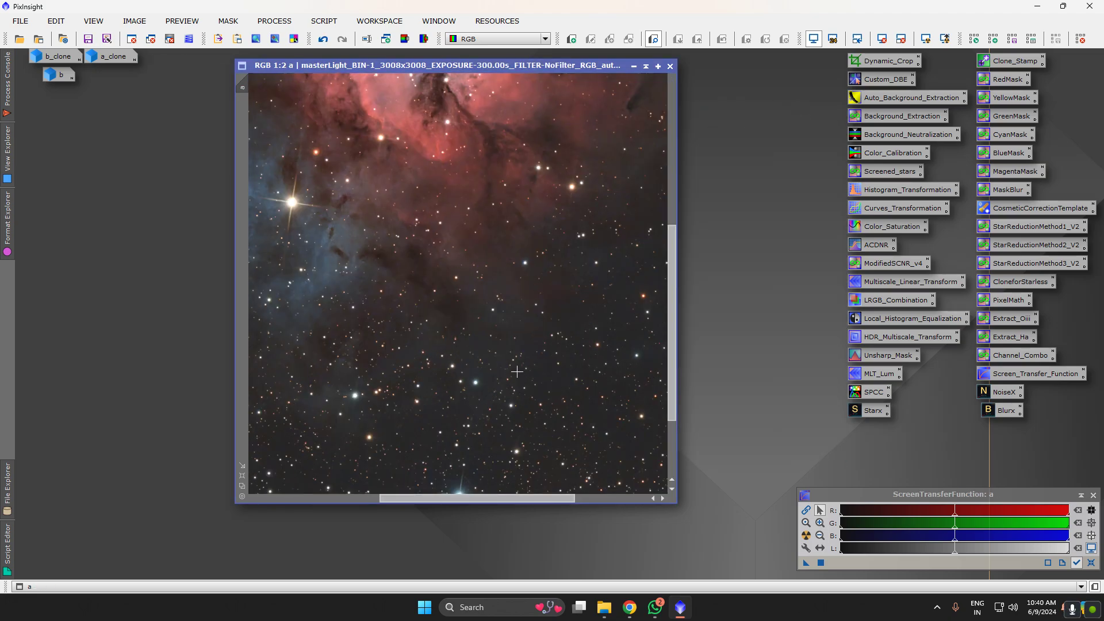
scroll(511, 379, up, 2)
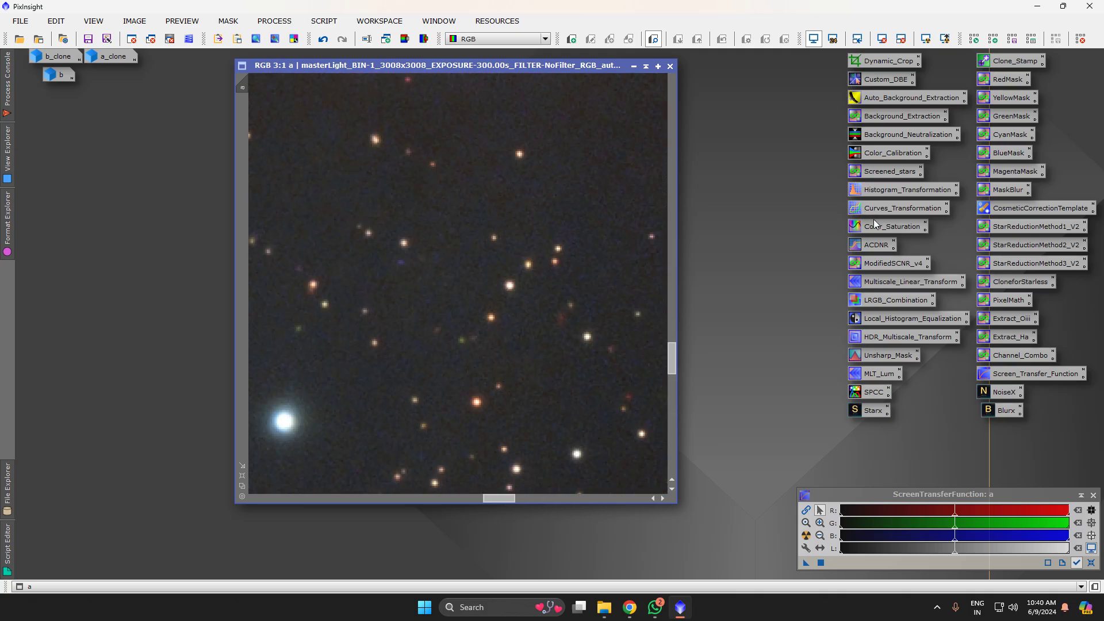
drag(874, 246, 523, 223)
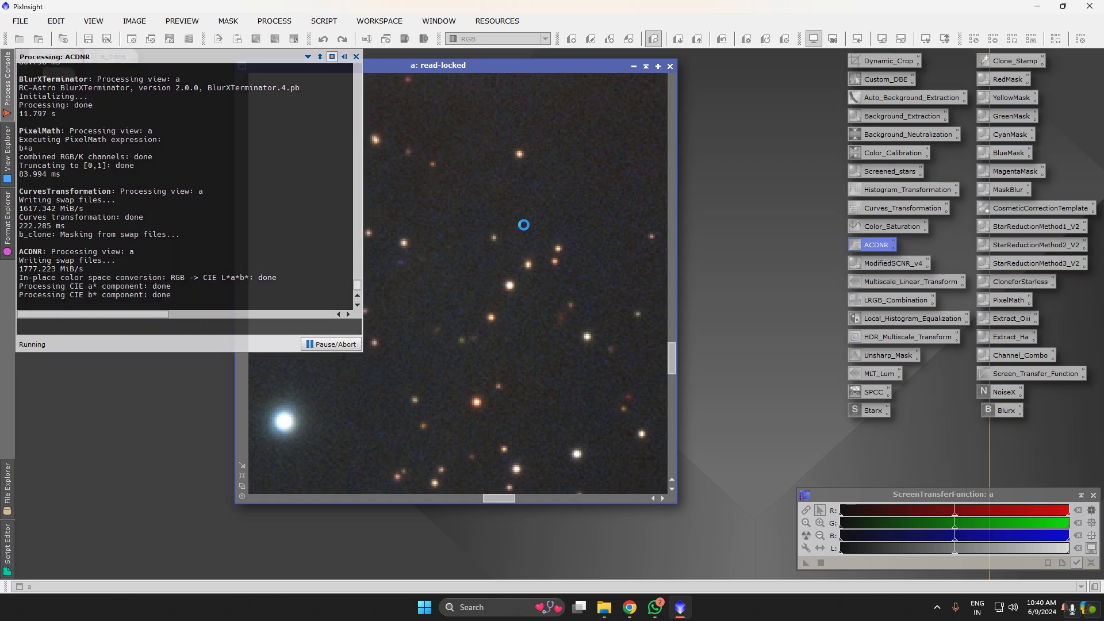
scroll(522, 230, down, 3)
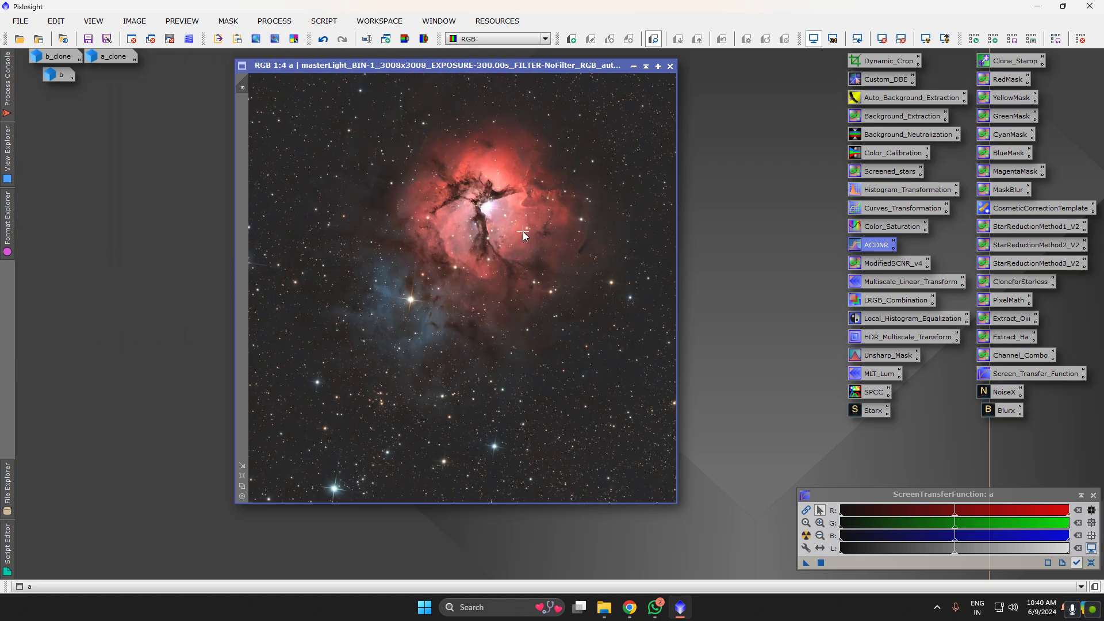
scroll(572, 326, up, 7)
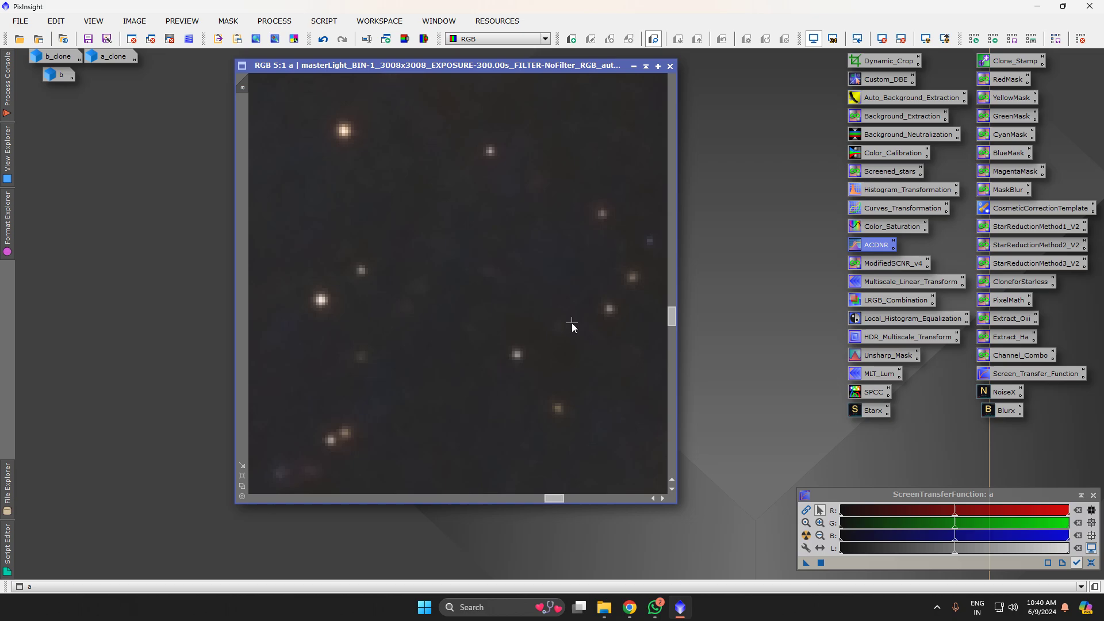
scroll(572, 325, down, 8)
scroll(467, 237, up, 1)
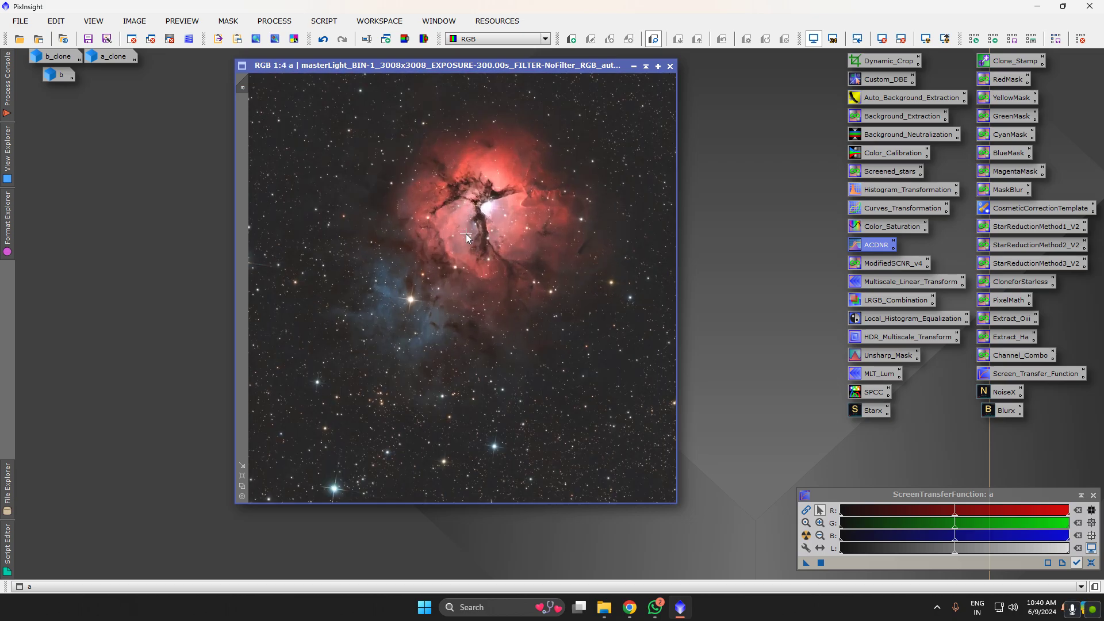
click(655, 607)
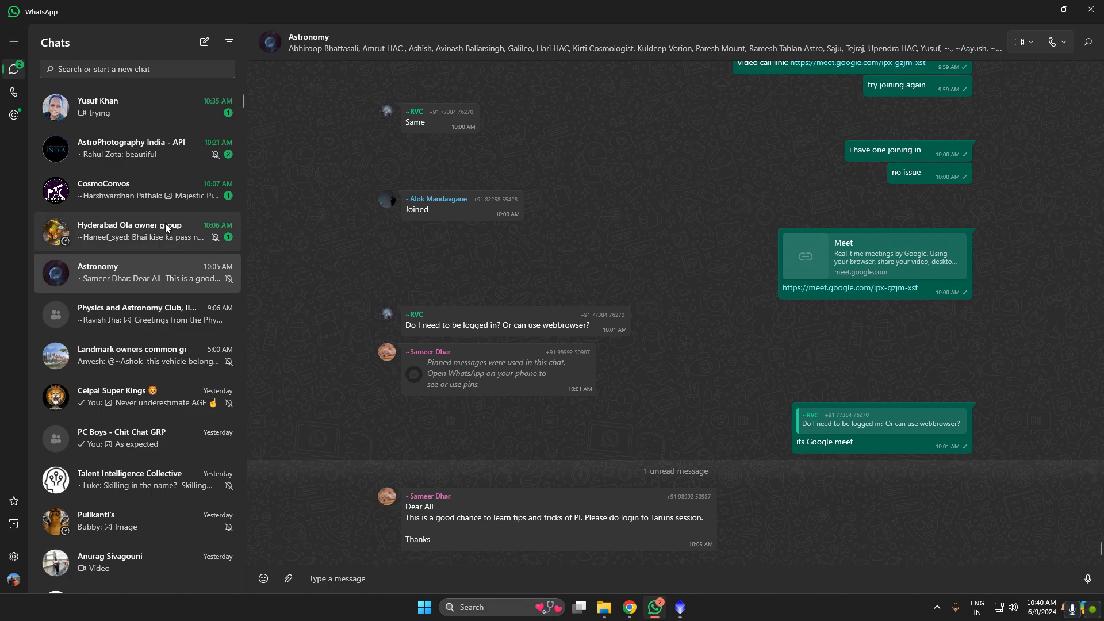
click(126, 127)
click(1038, 10)
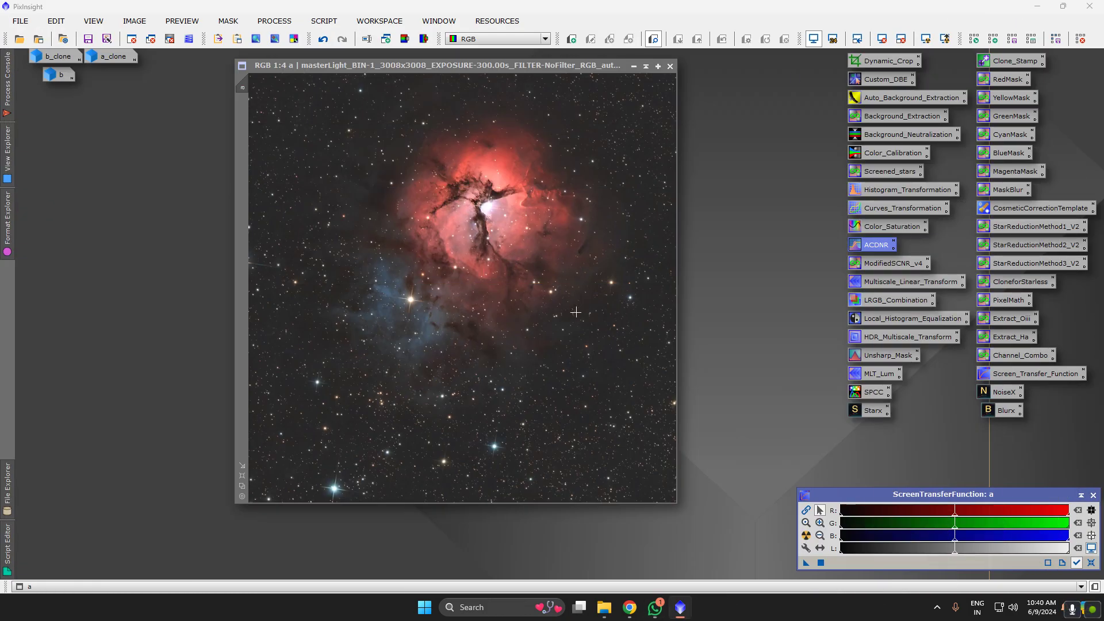
click(492, 280)
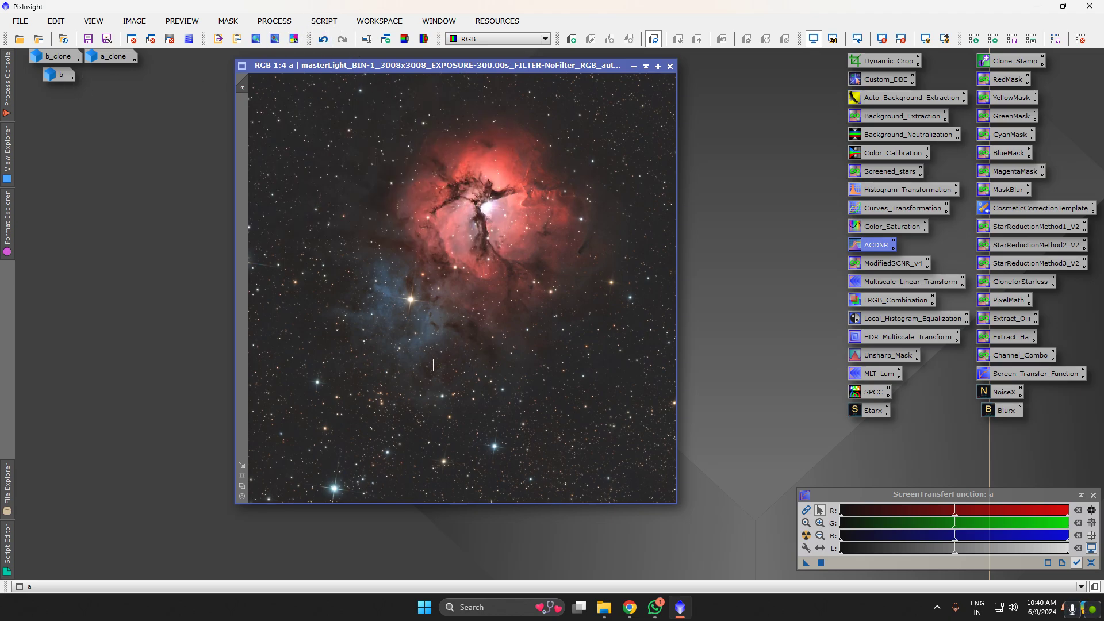
Start the AnnotateImage script on image a and generate an annotation preview with the current layers
click(324, 21)
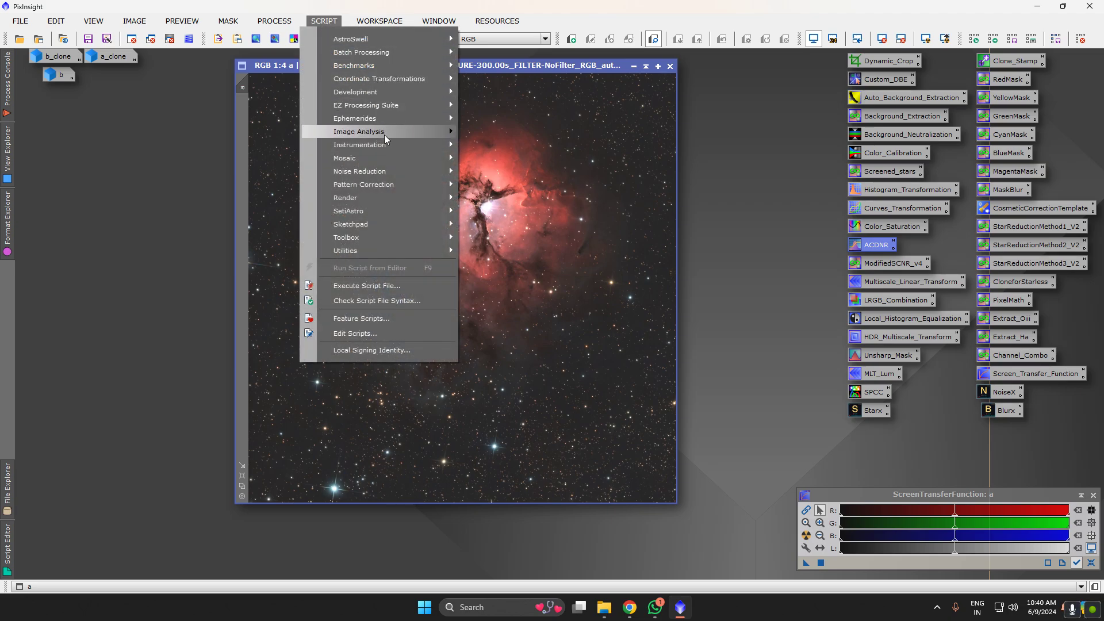
mouse_move(388, 131)
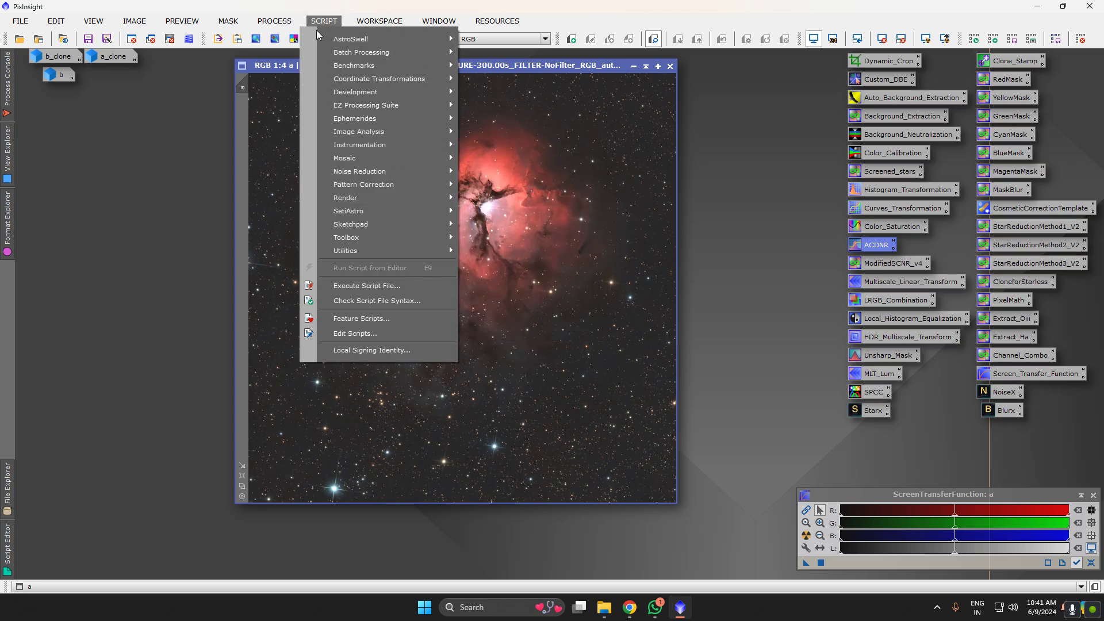
mouse_move(380, 198)
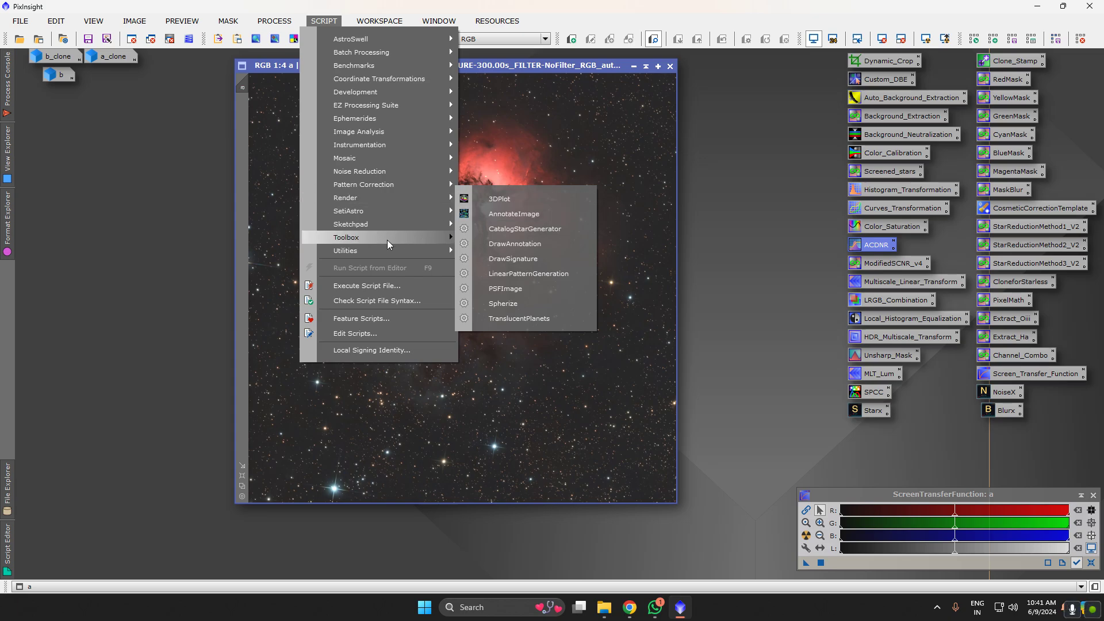
click(291, 247)
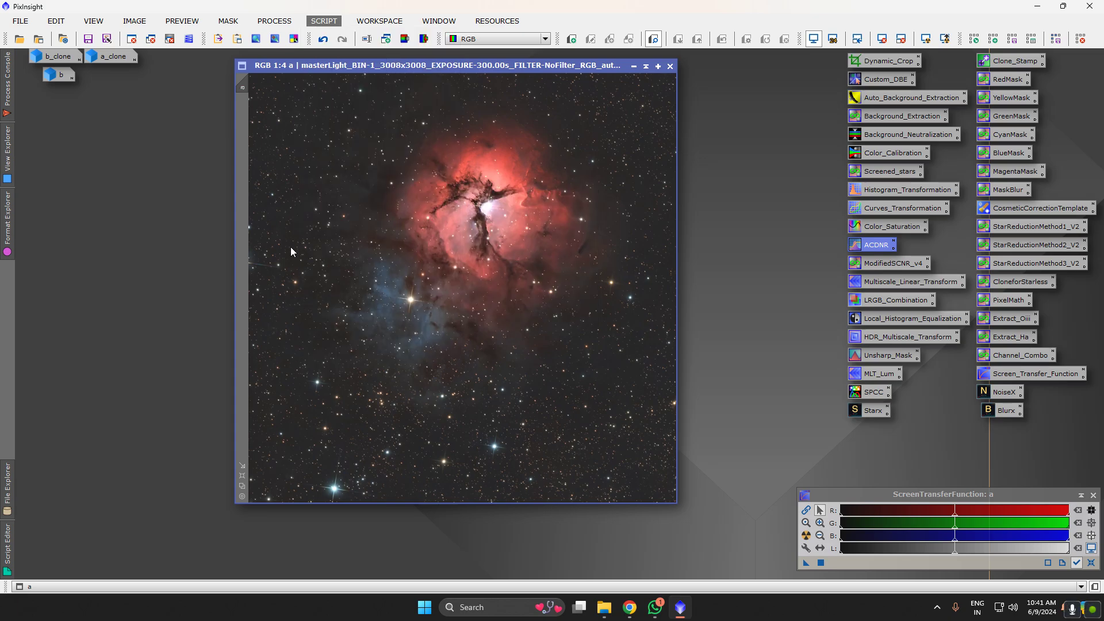
click(323, 20)
mouse_move(380, 197)
click(524, 217)
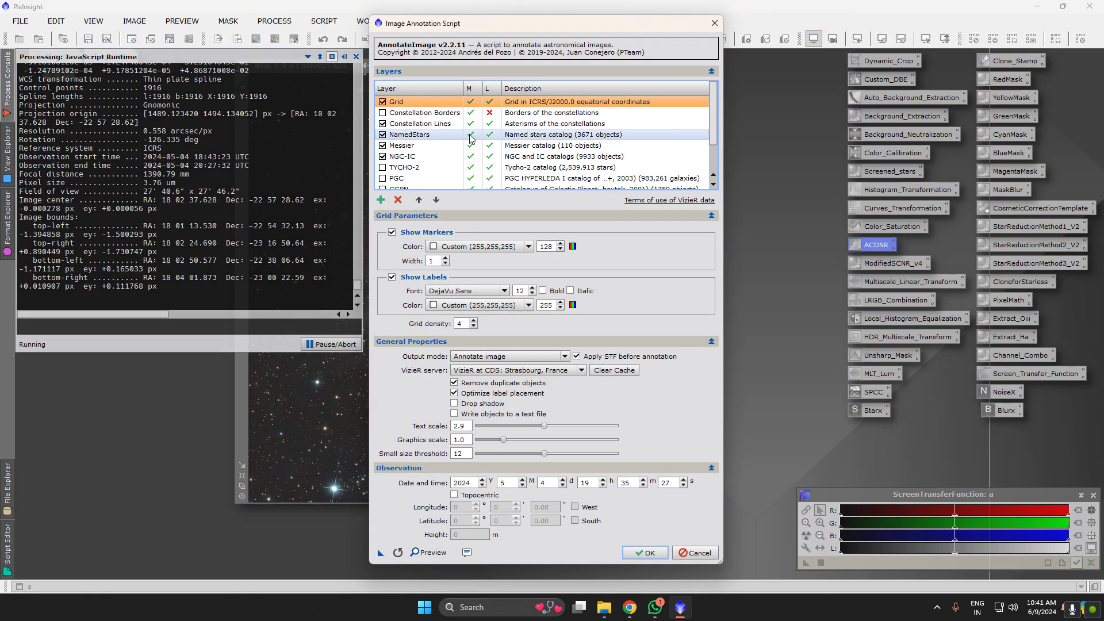
click(435, 557)
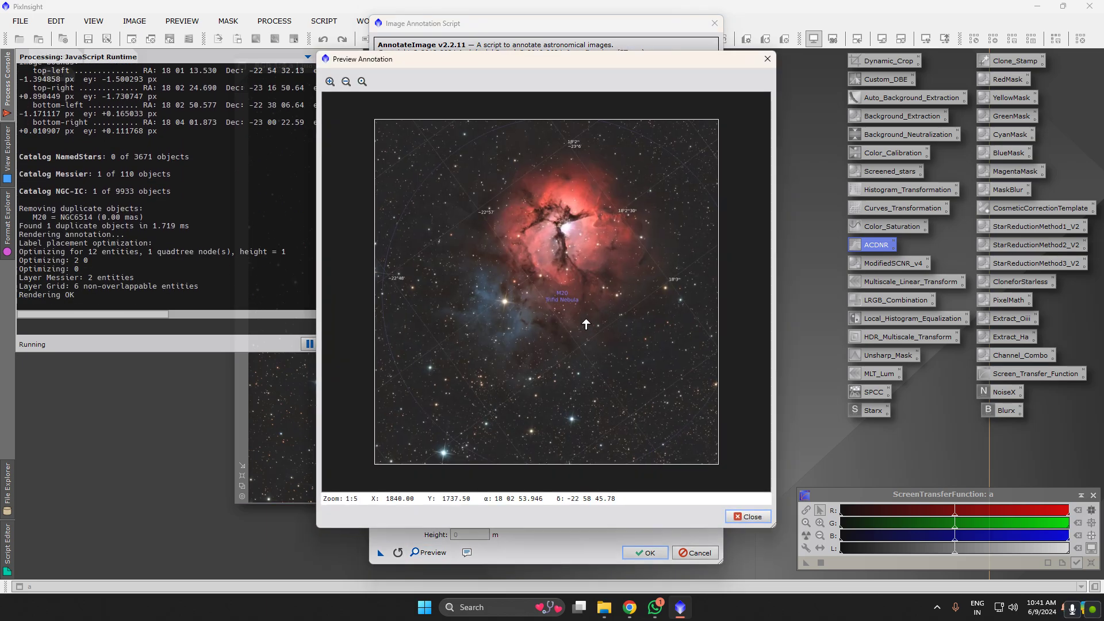
Examine the object label and coordinate grid around the nebula in the annotation preview, and close the preview
scroll(479, 361, up, 1)
scroll(571, 282, down, 1)
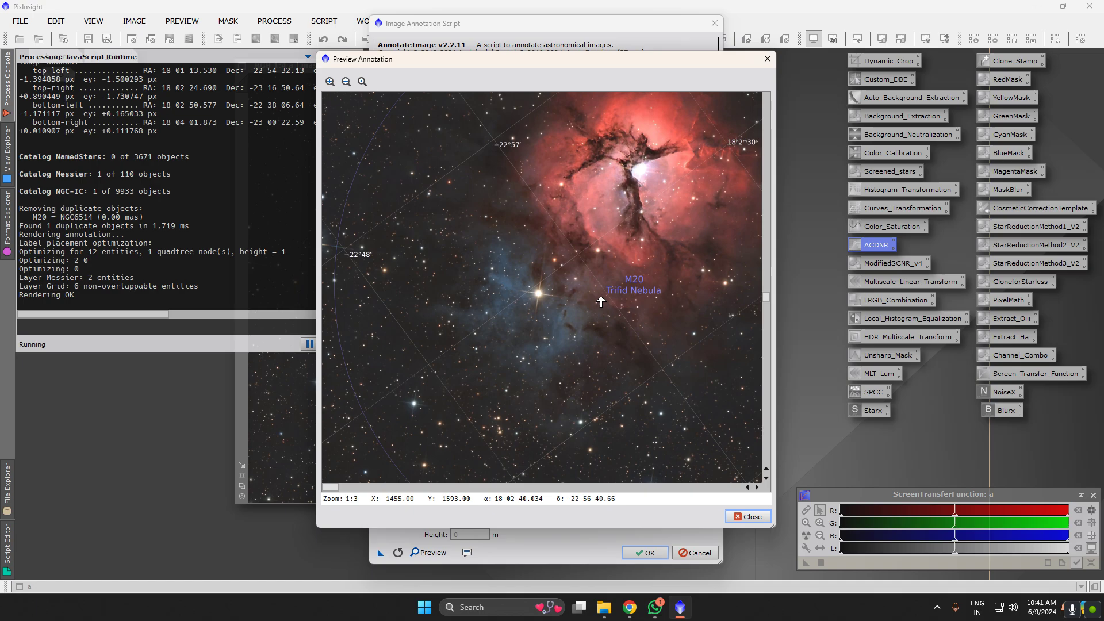
drag(768, 296, 753, 151)
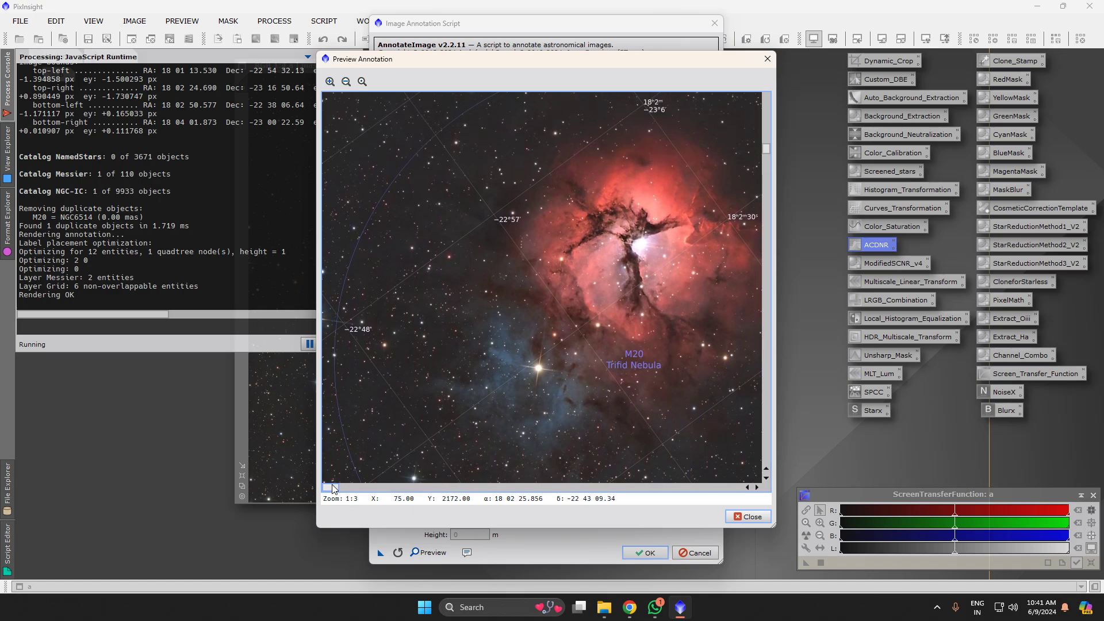
drag(332, 488, 575, 496)
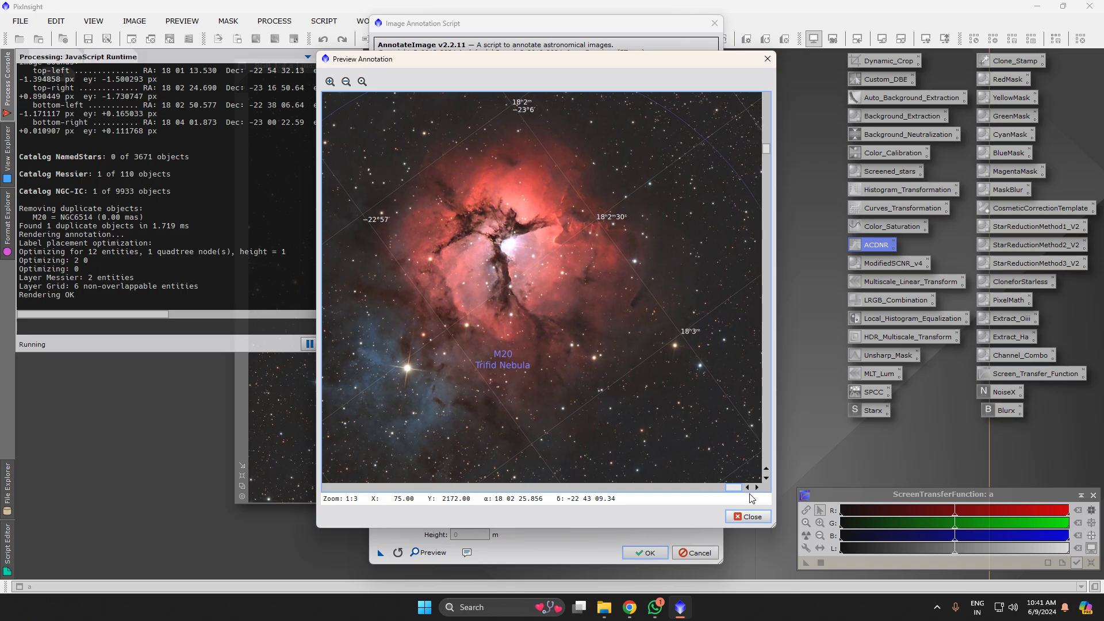
scroll(574, 394, down, 1)
scroll(575, 393, down, 1)
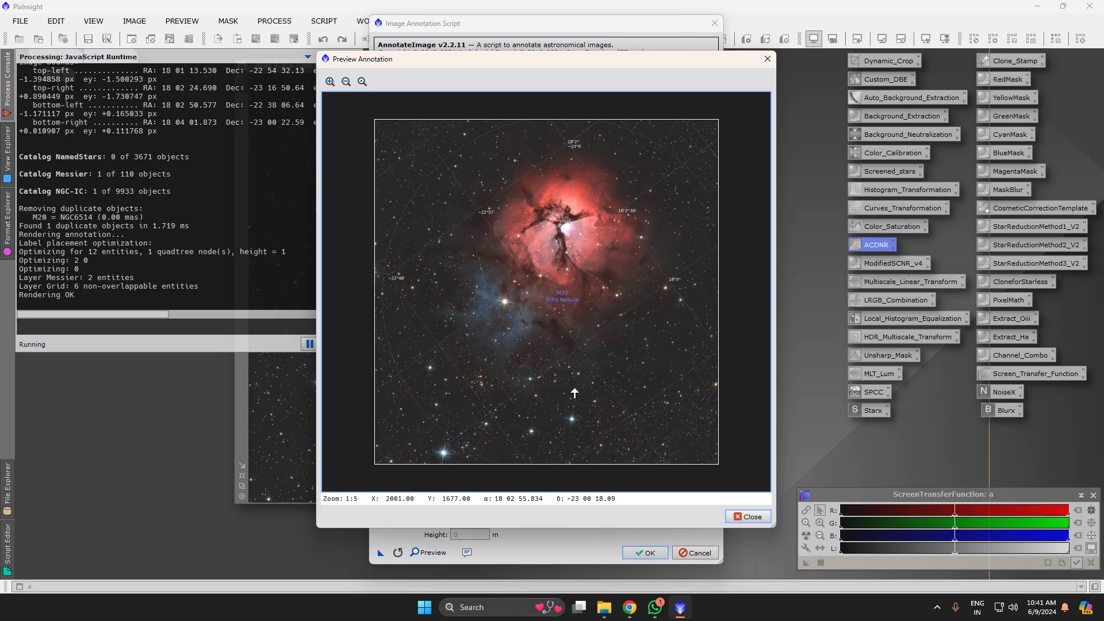
click(748, 516)
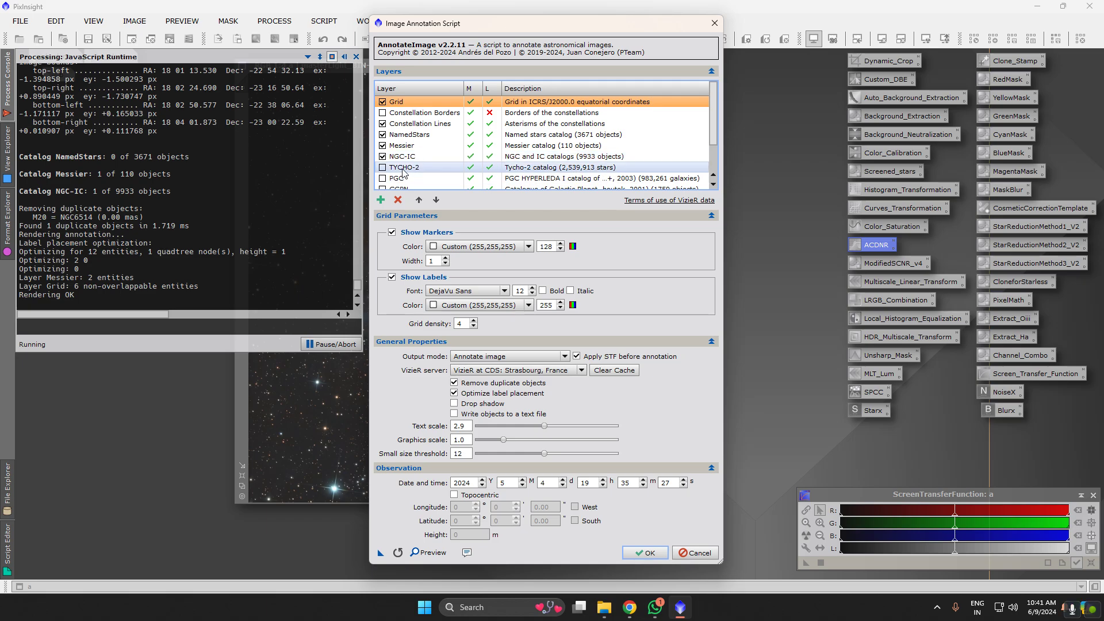
Enable the Asteroids layer for the annotation and check a new annotation preview
scroll(546, 150, down, 3)
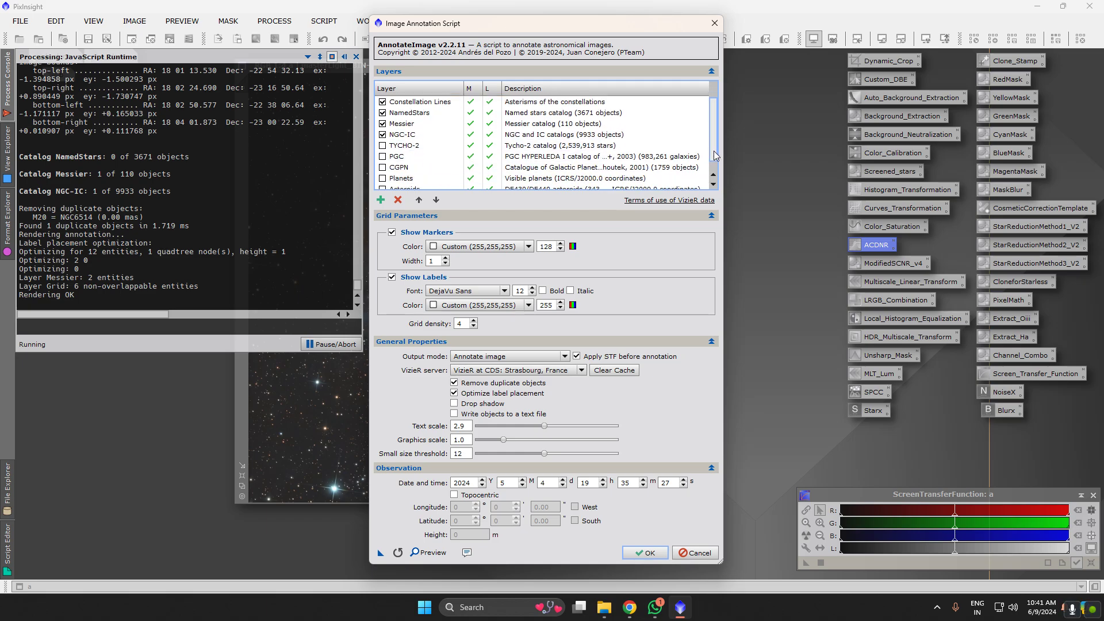
click(413, 167)
click(382, 179)
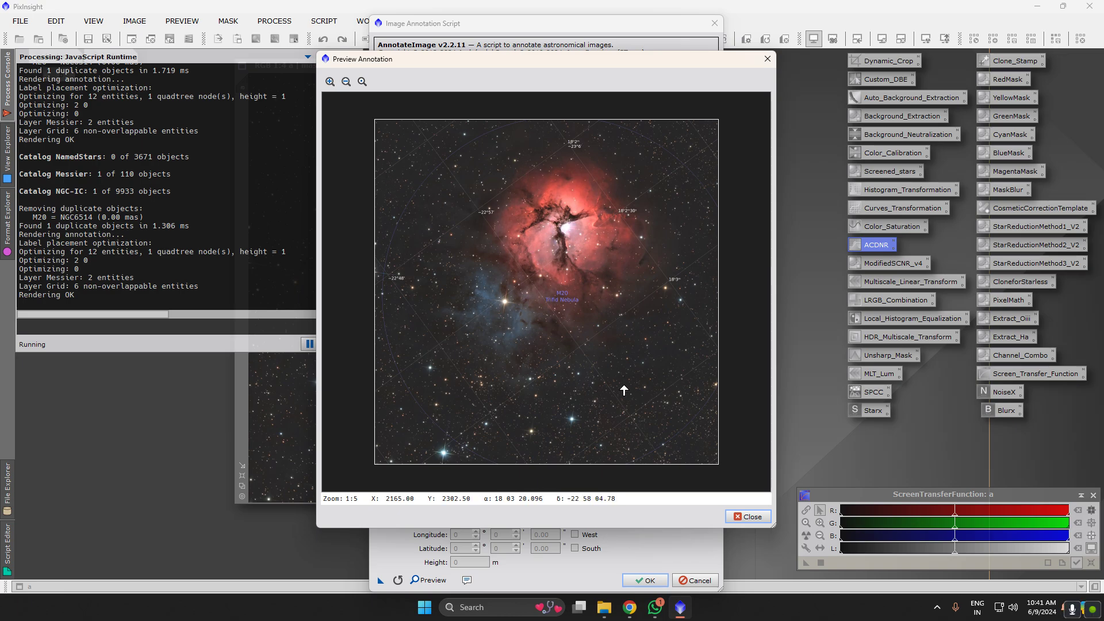
scroll(616, 398, up, 4)
scroll(586, 380, down, 2)
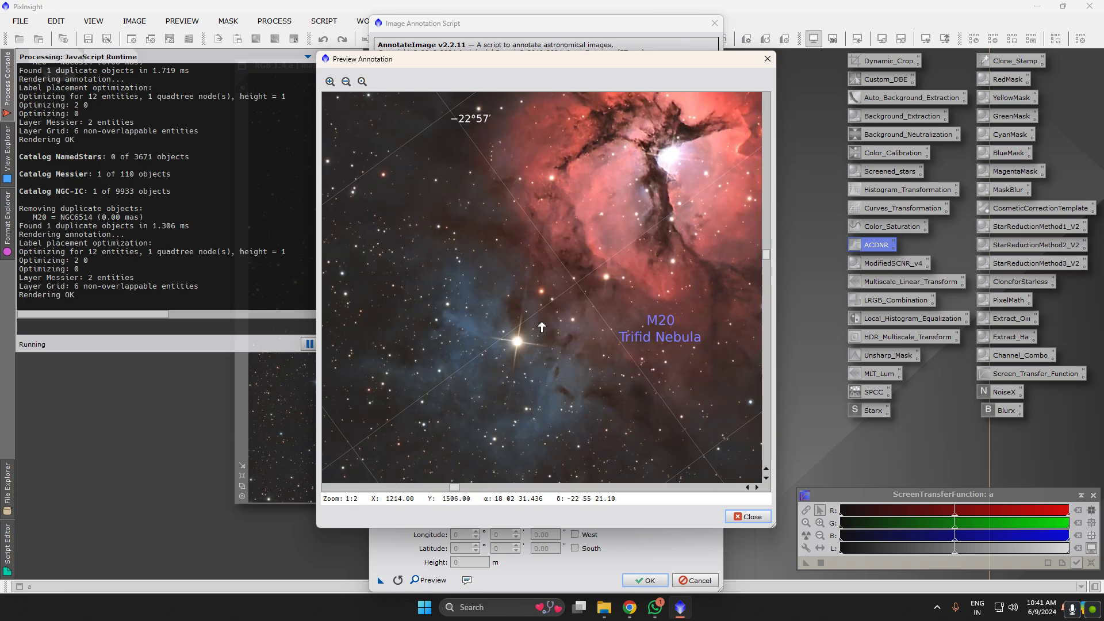
scroll(586, 390, down, 1)
scroll(585, 389, down, 2)
click(748, 516)
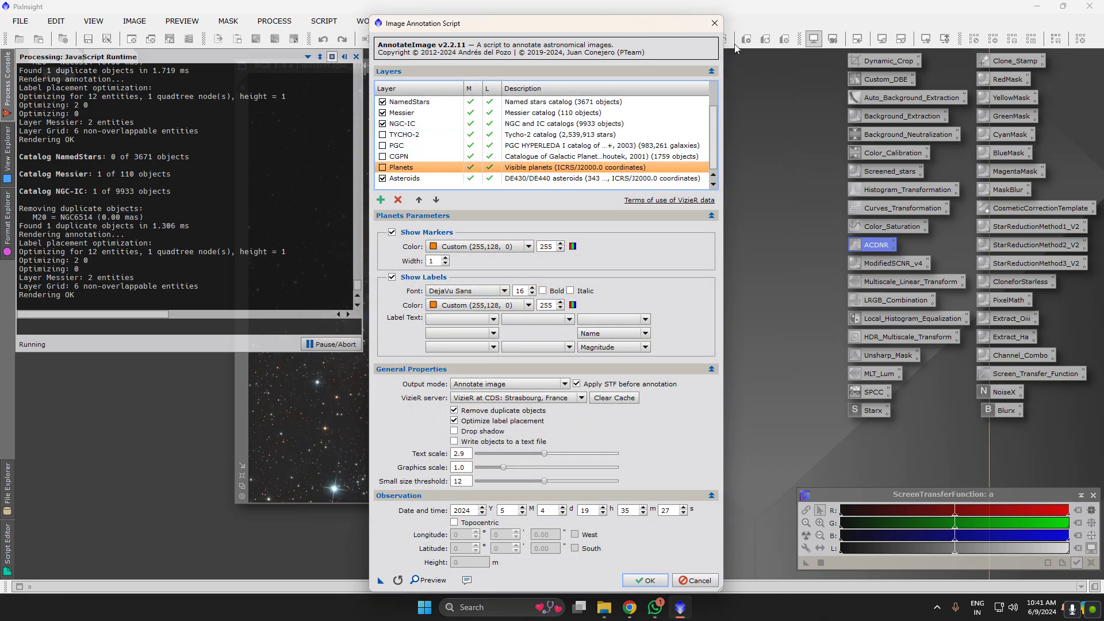
Close the Image Annotation script without annotating image a, and look over the finished nebula image
click(714, 23)
scroll(461, 339, up, 2)
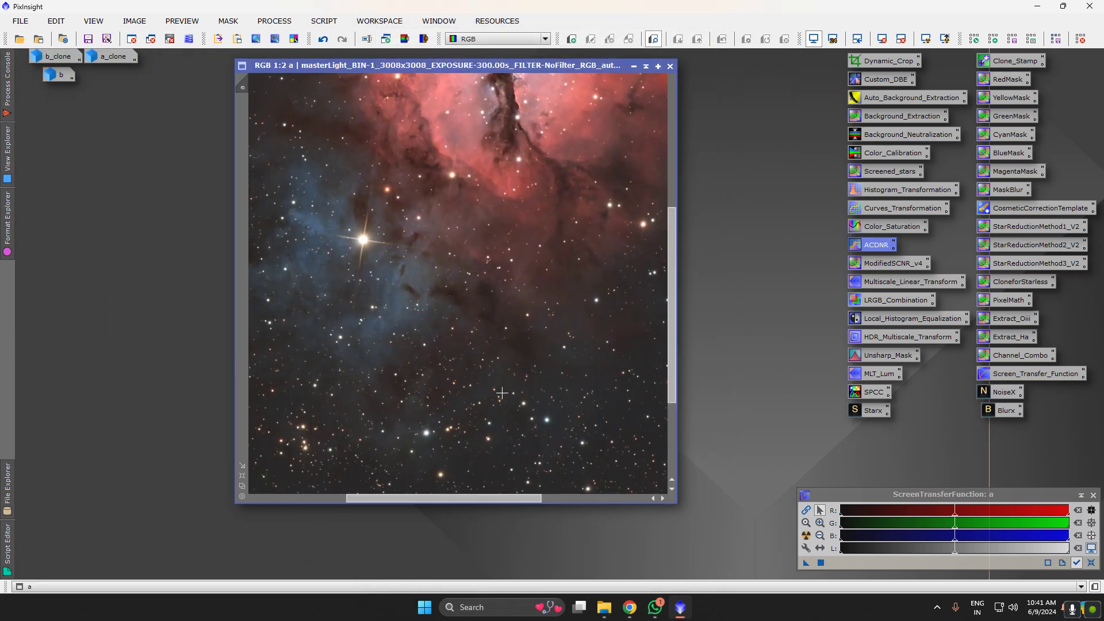
scroll(532, 375, down, 3)
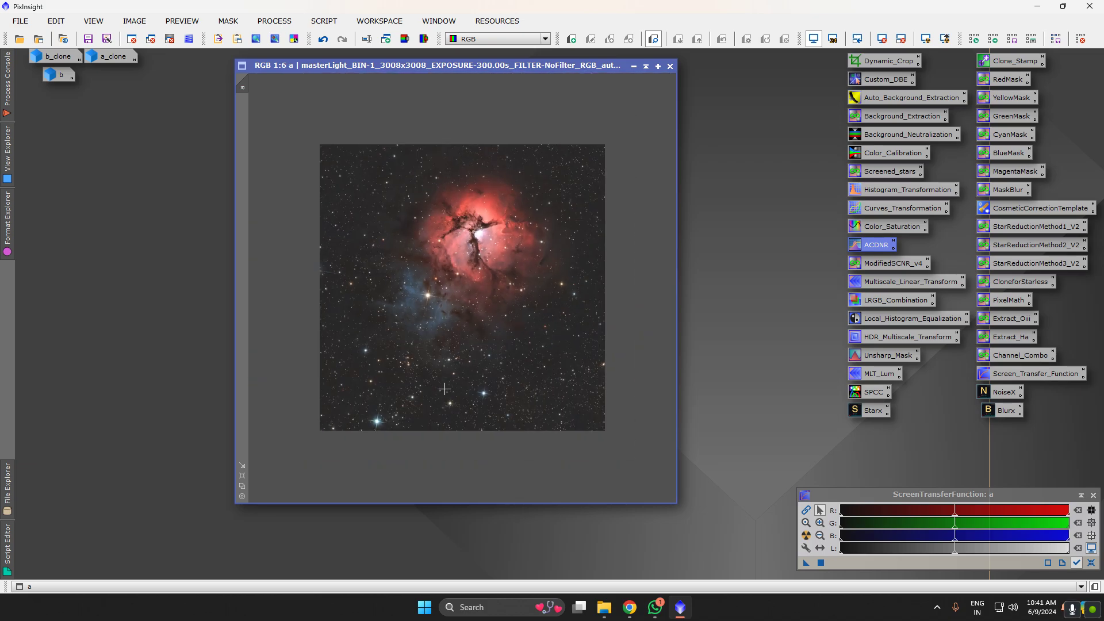
Switch to WhatsApp, view the unread group chats, and return to PixInsight
click(653, 605)
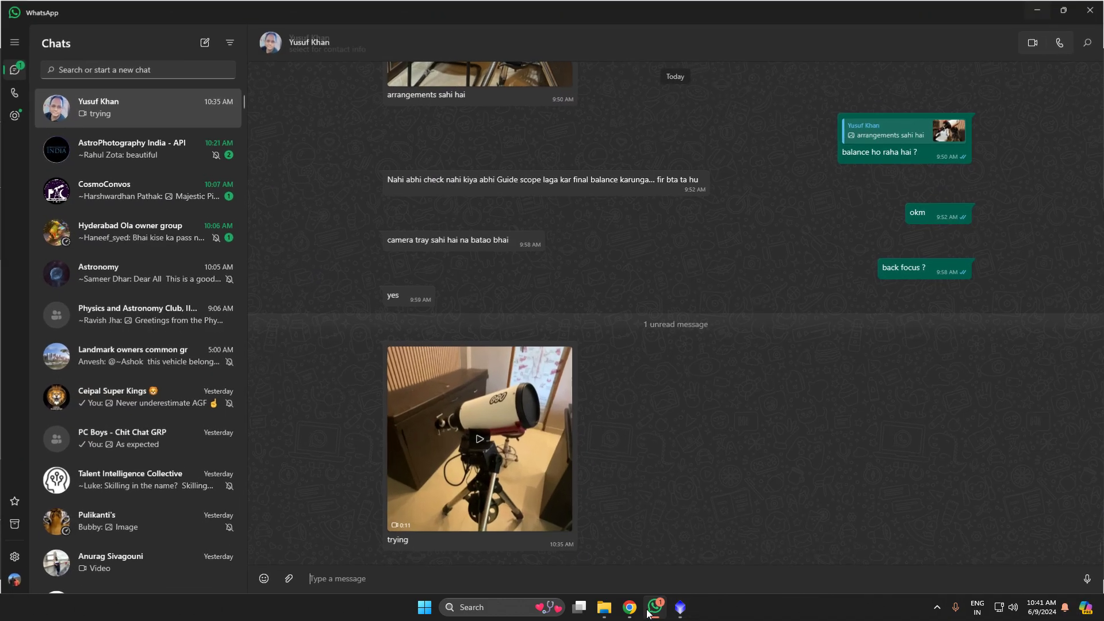
click(102, 160)
click(142, 195)
click(145, 233)
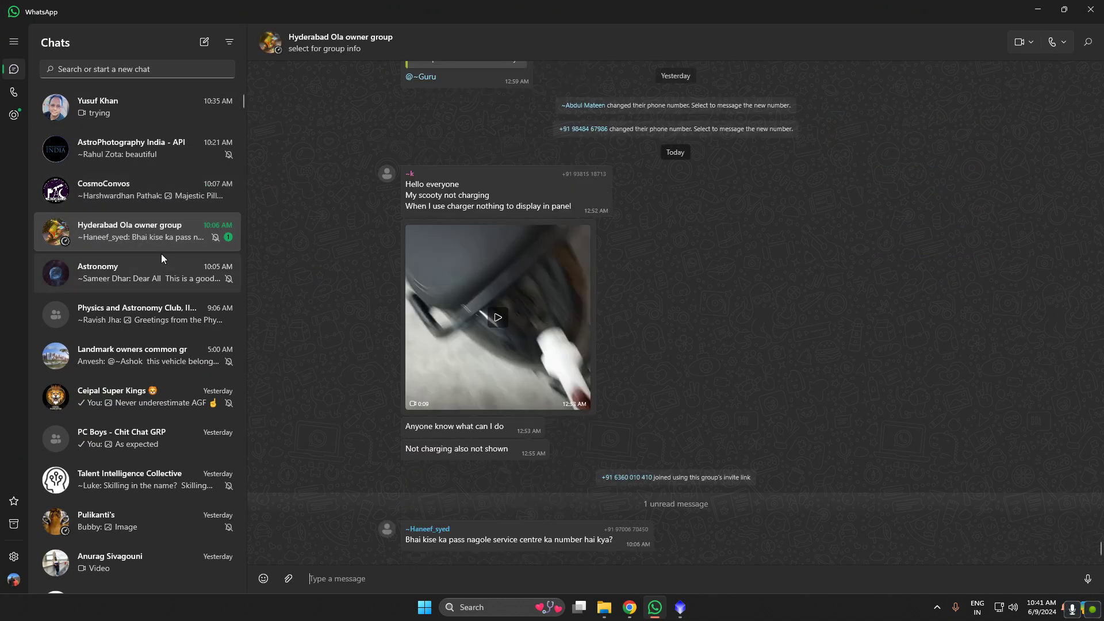
click(1038, 10)
Close image a and the a_clone, b_clone and b images without saving them
click(670, 66)
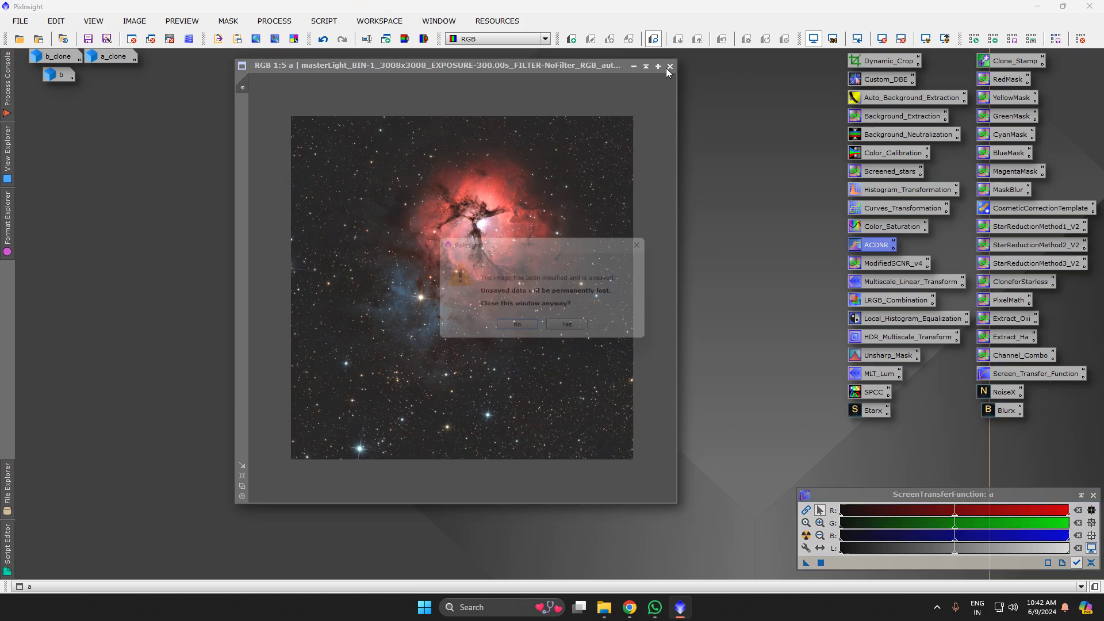
click(578, 332)
double_click(113, 56)
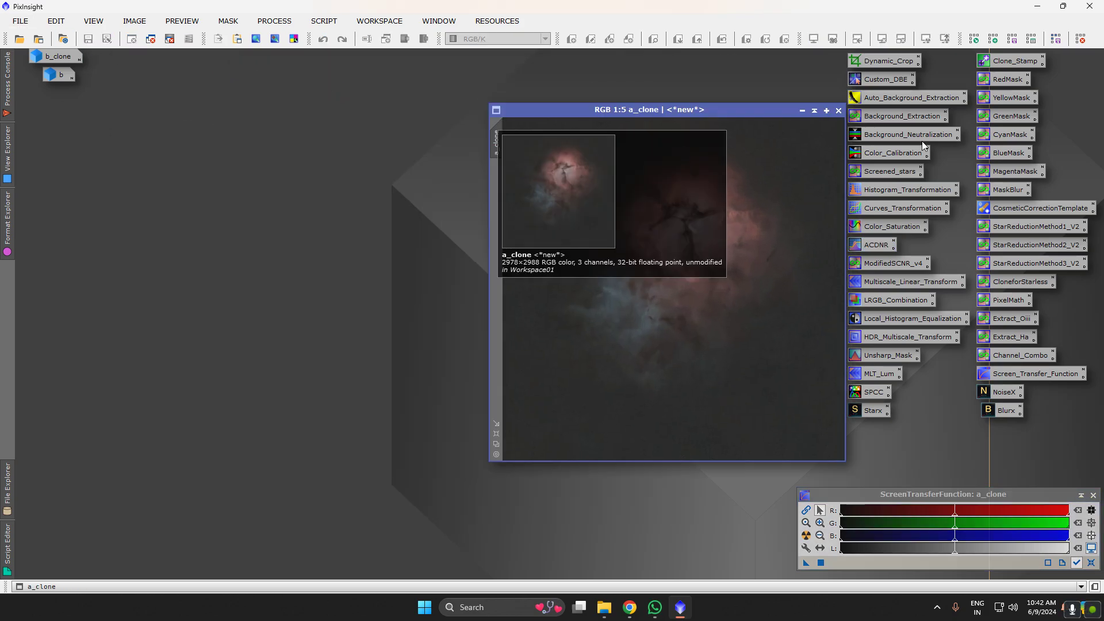
double_click(58, 56)
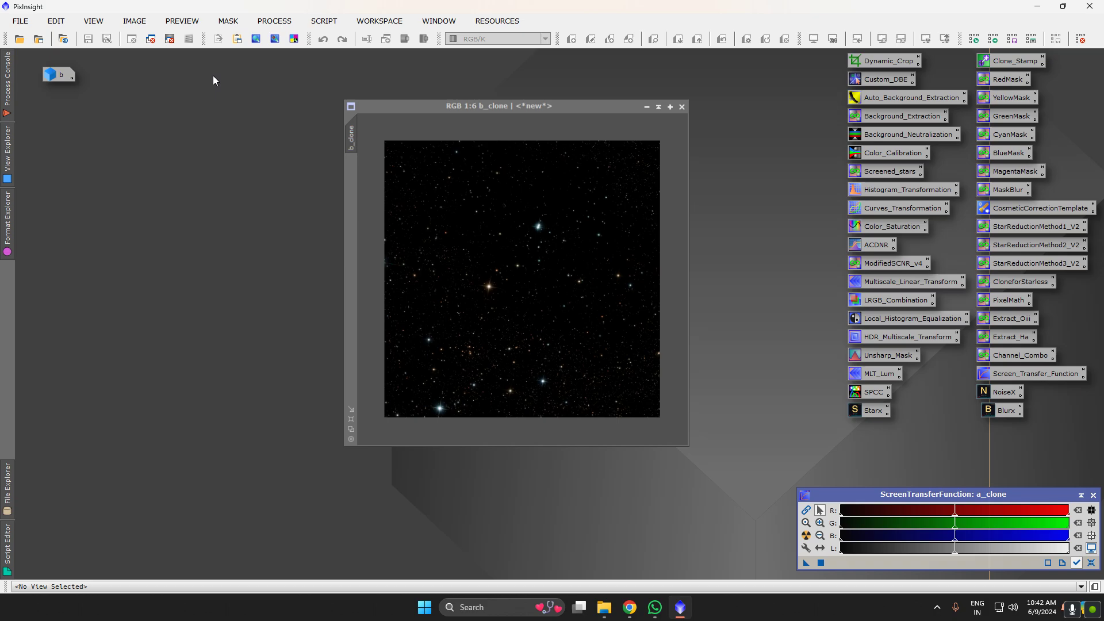
click(704, 110)
double_click(59, 77)
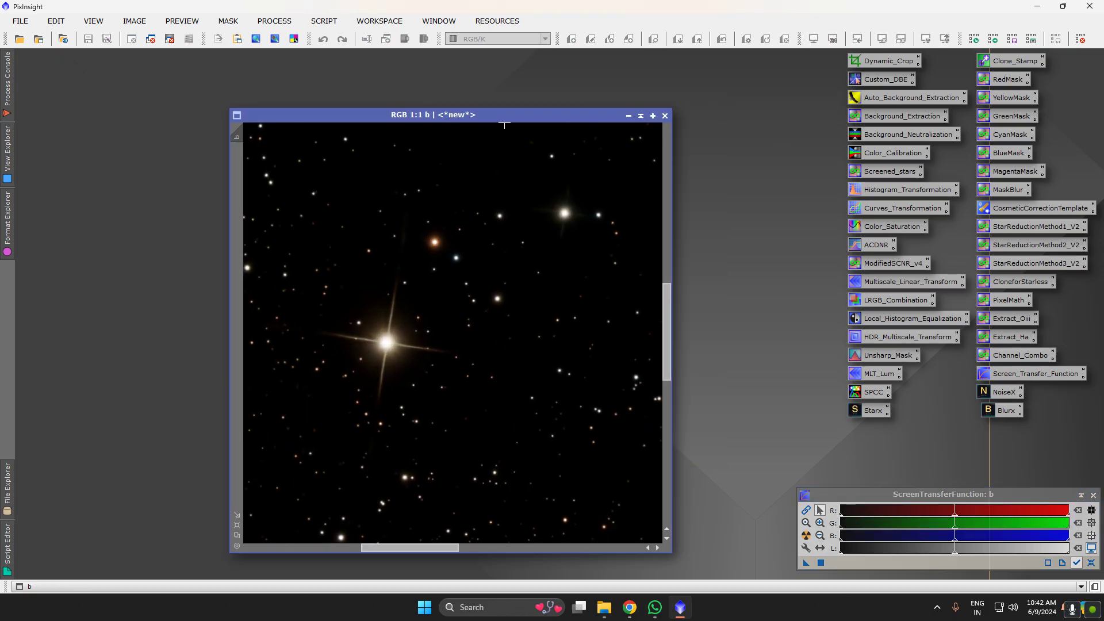
click(666, 116)
click(634, 337)
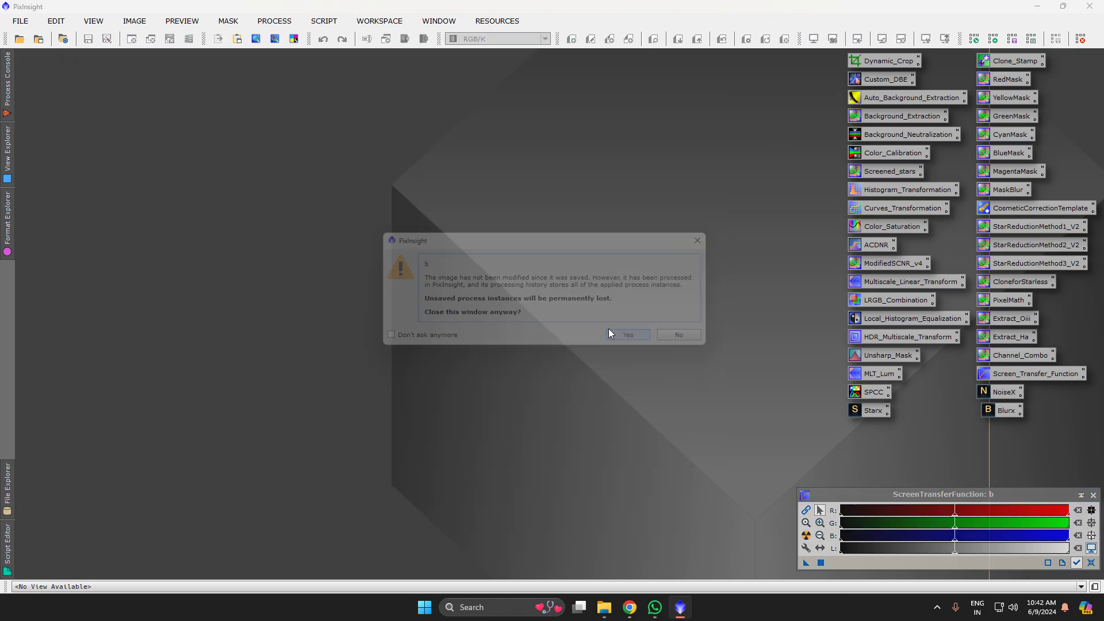
Open the 120 s RGB_autocrop master light from the 7-2-2024 m95 master folder, view it auto-stretched, and close it
click(20, 21)
click(34, 41)
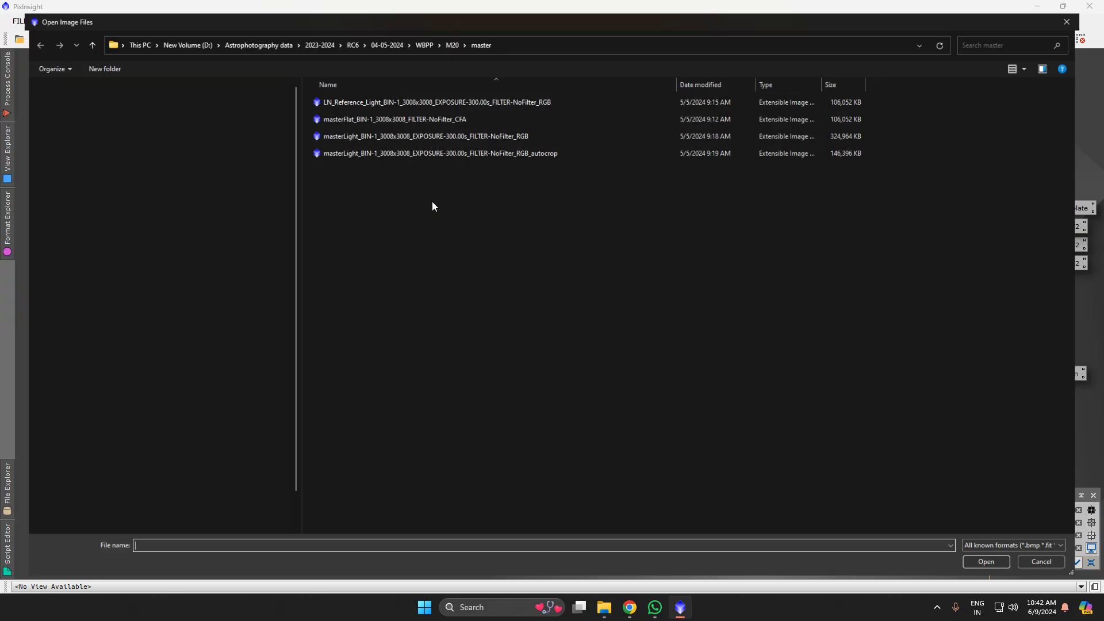
click(342, 33)
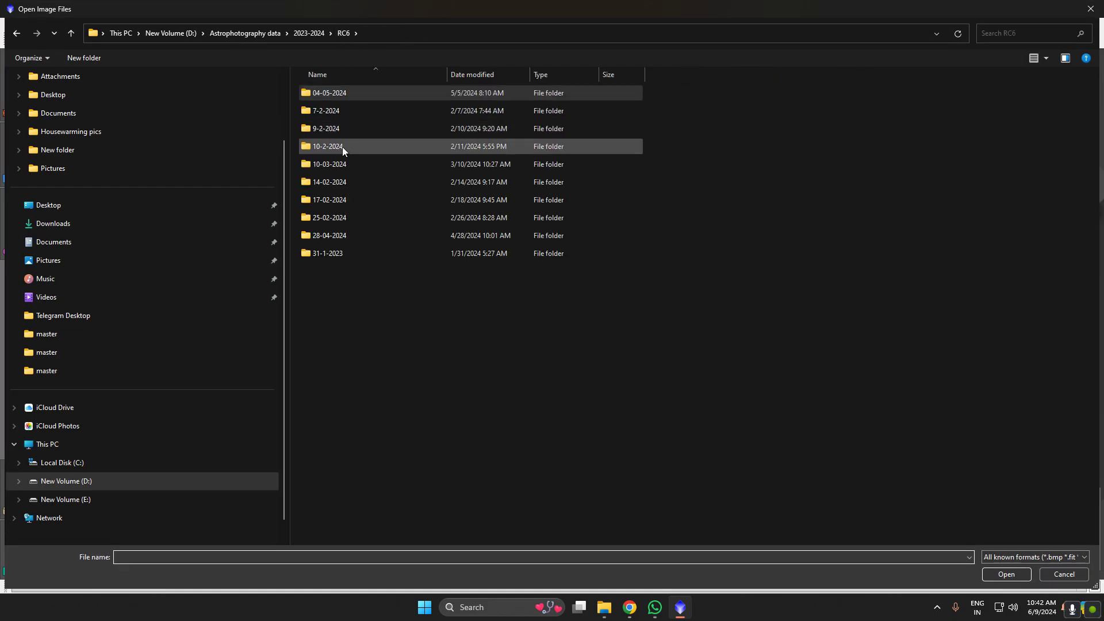
double_click(336, 109)
double_click(333, 109)
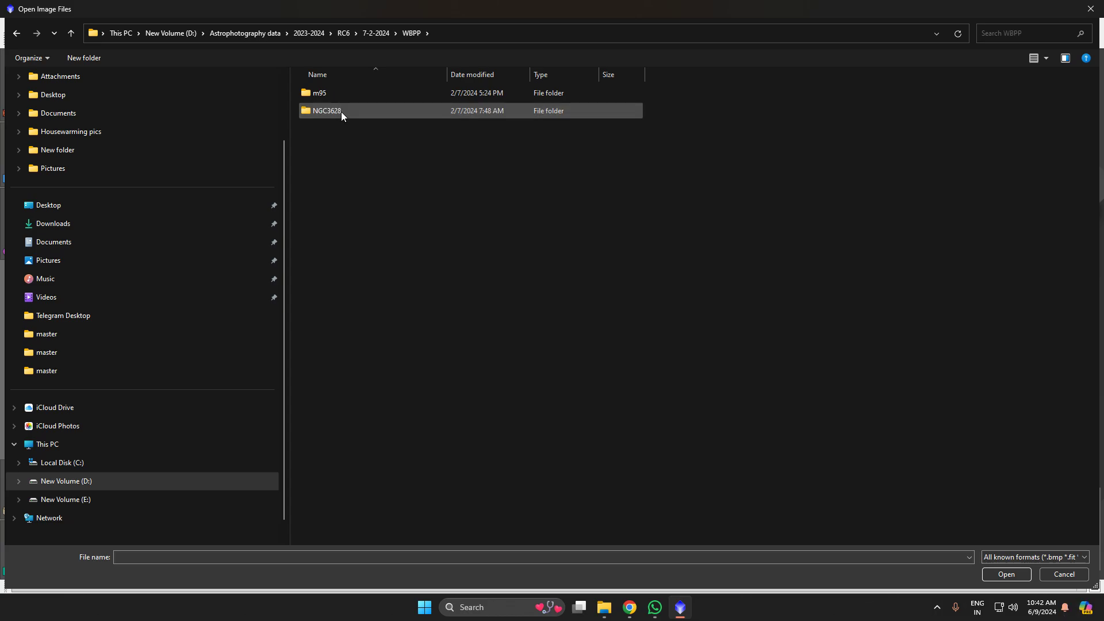
double_click(333, 93)
double_click(368, 148)
click(441, 149)
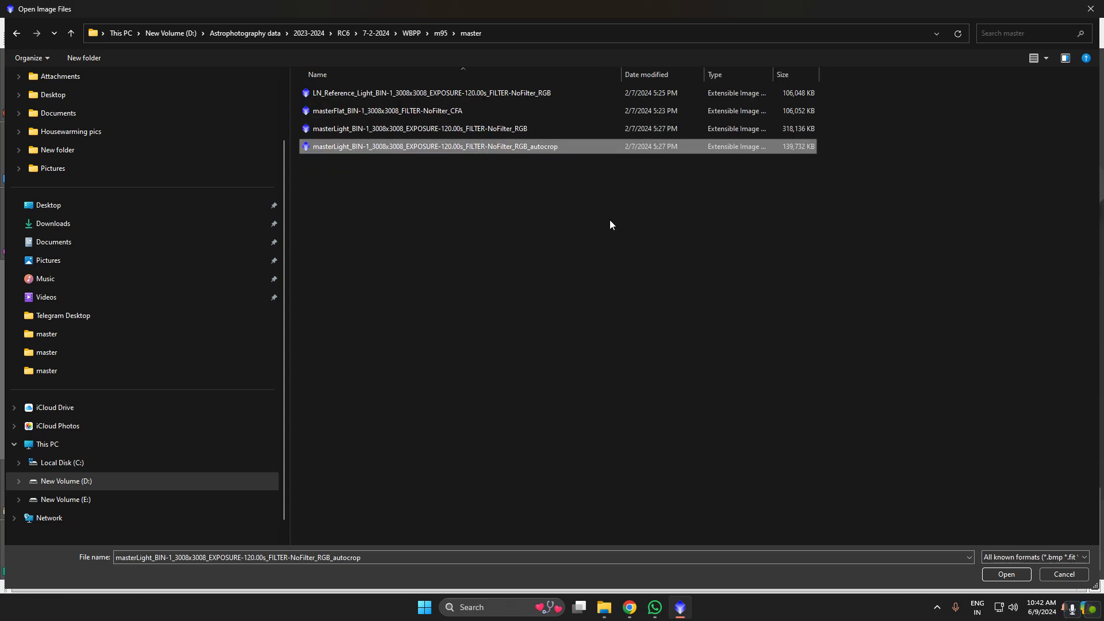
click(1006, 574)
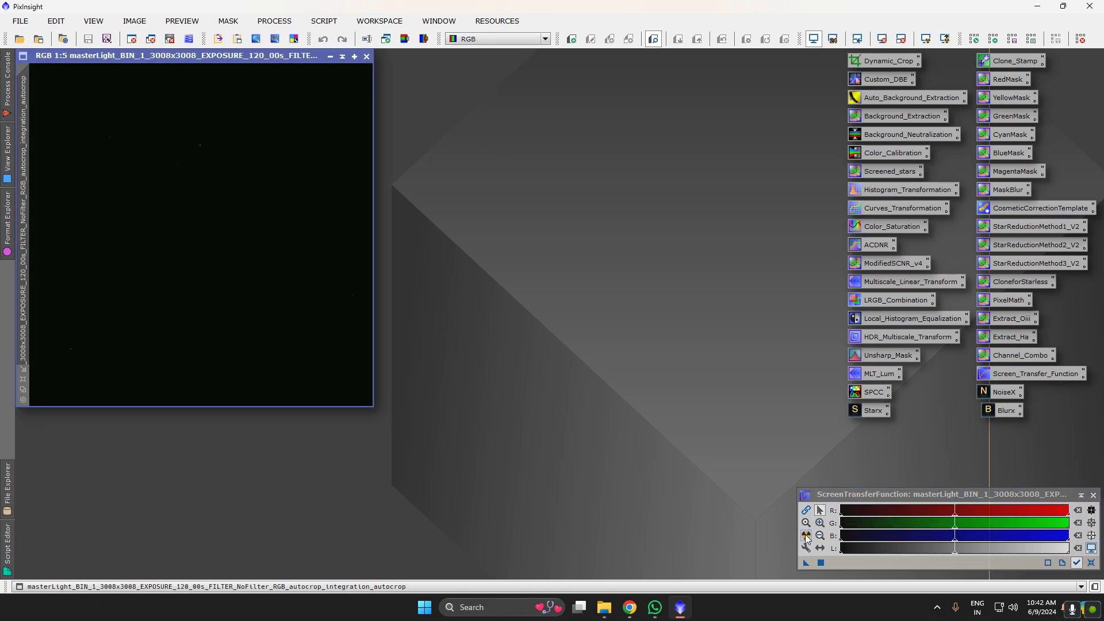
click(806, 535)
click(366, 57)
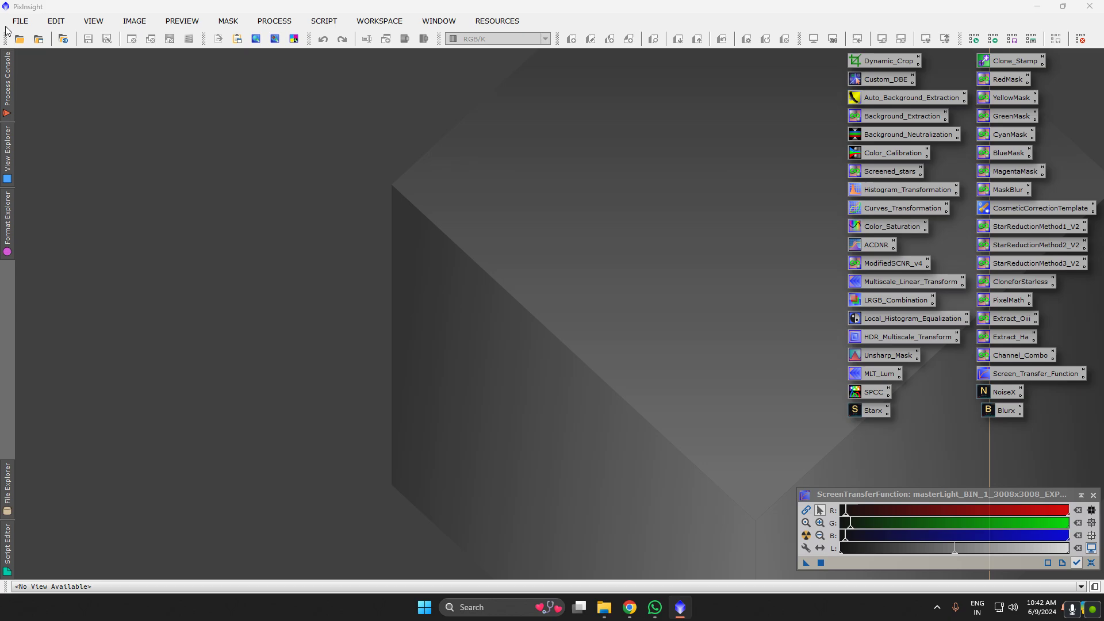
Open masterLight_BIN-1_3008x3008_EXPOSURE-300.00s_FILTER-NoFilter_RGB_autocrop from RC6 > 9-2-2024 > WBBP > M51 > master
click(20, 20)
click(34, 40)
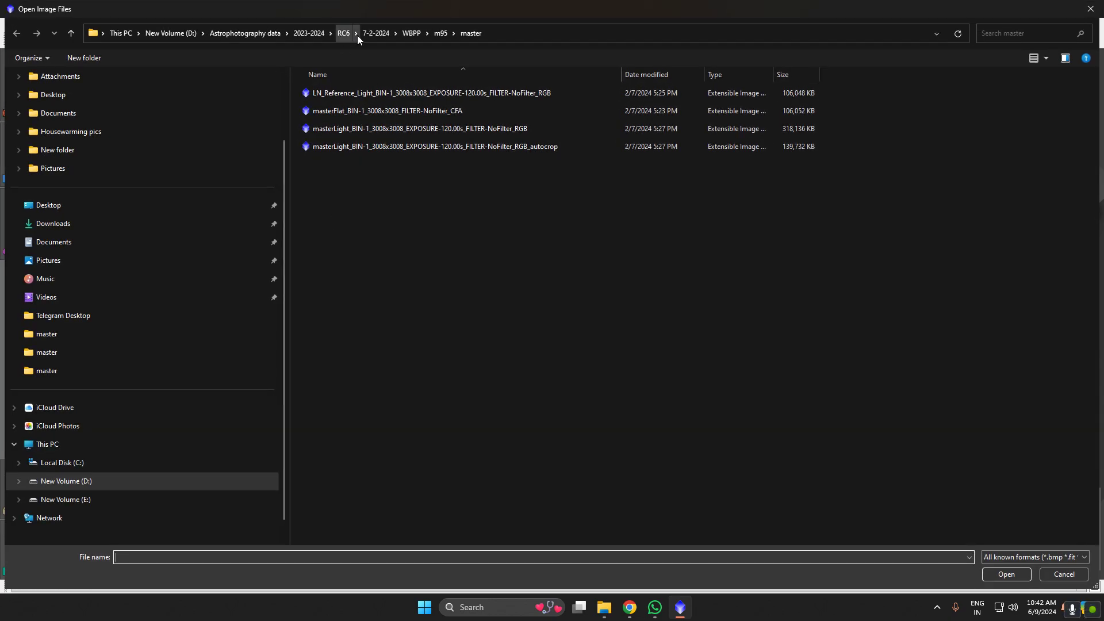
click(348, 33)
double_click(326, 129)
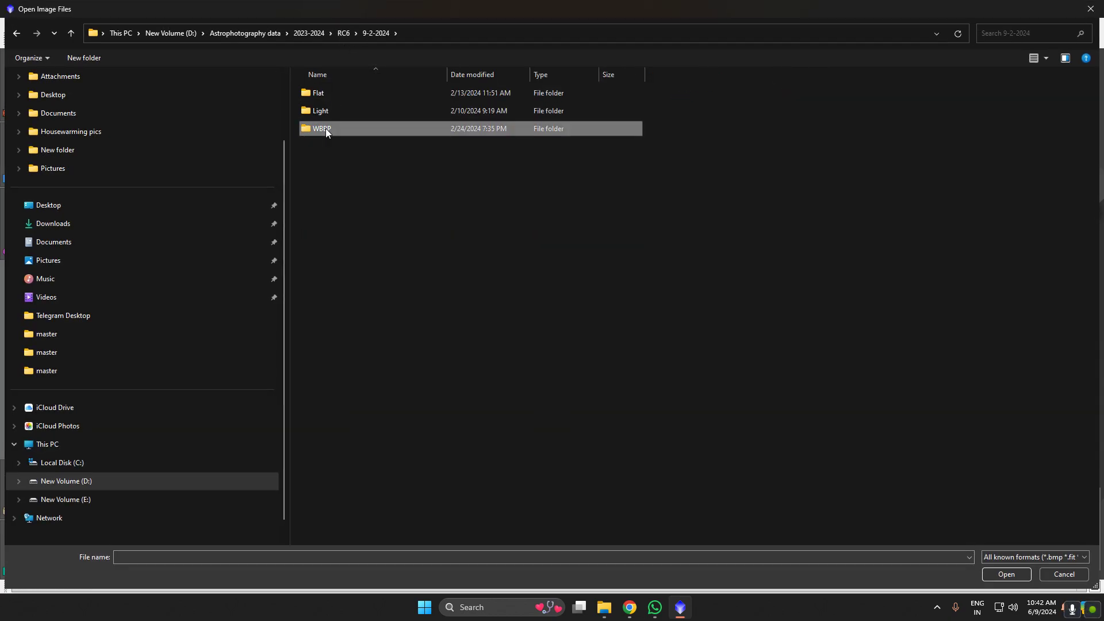
double_click(326, 129)
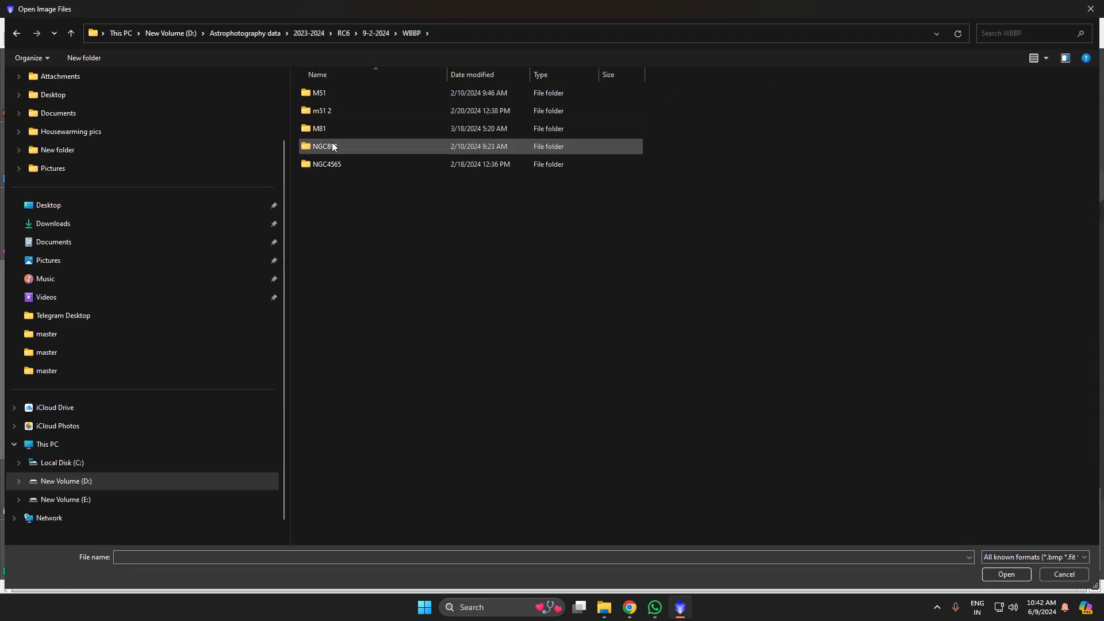
double_click(335, 93)
double_click(361, 146)
click(436, 198)
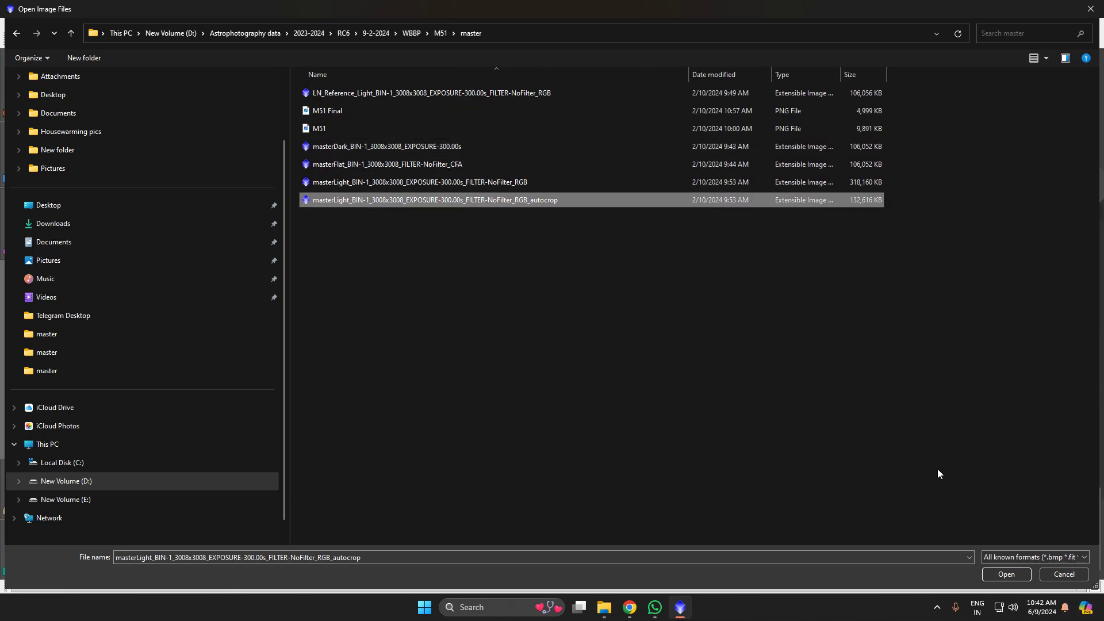
click(998, 574)
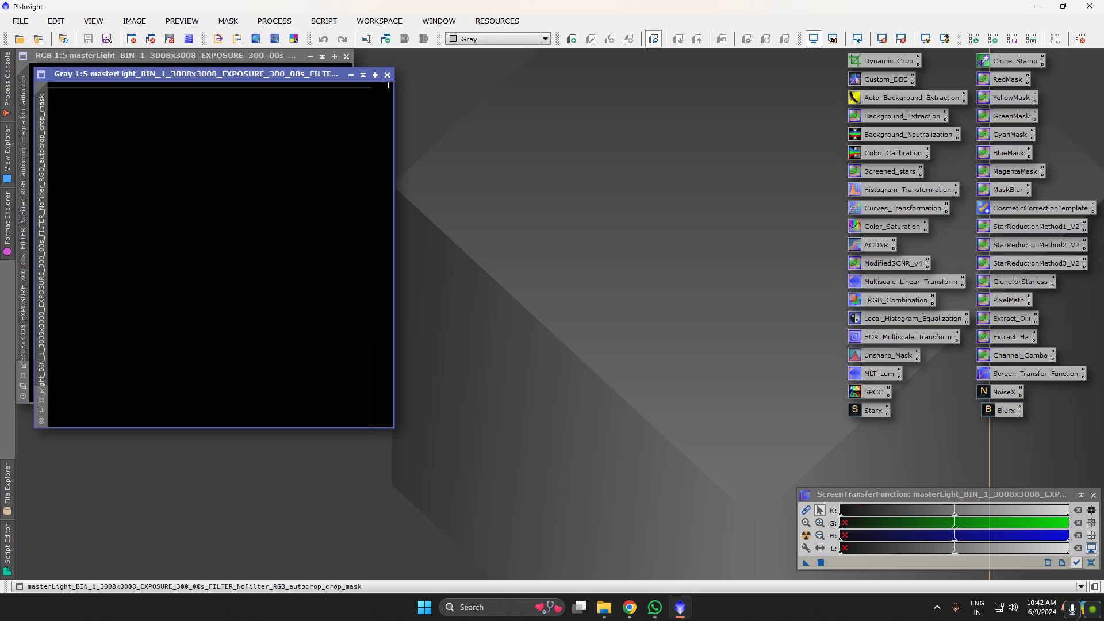
Close the crop mask image and auto-stretch the display of the M51 RGB master light
click(386, 74)
drag(276, 58, 482, 110)
click(229, 430)
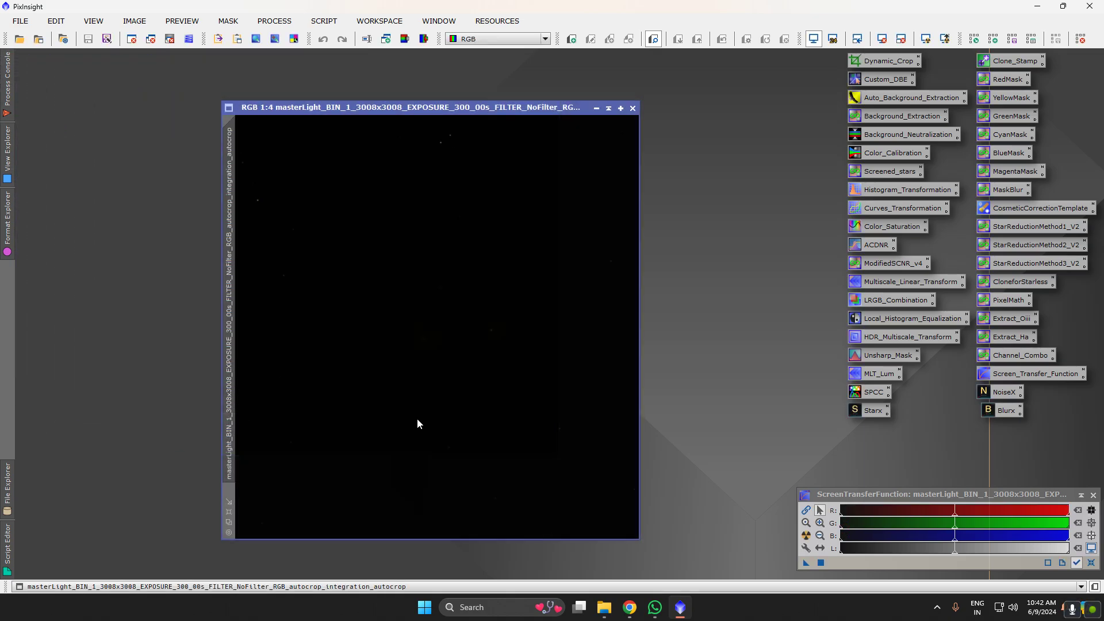
click(805, 535)
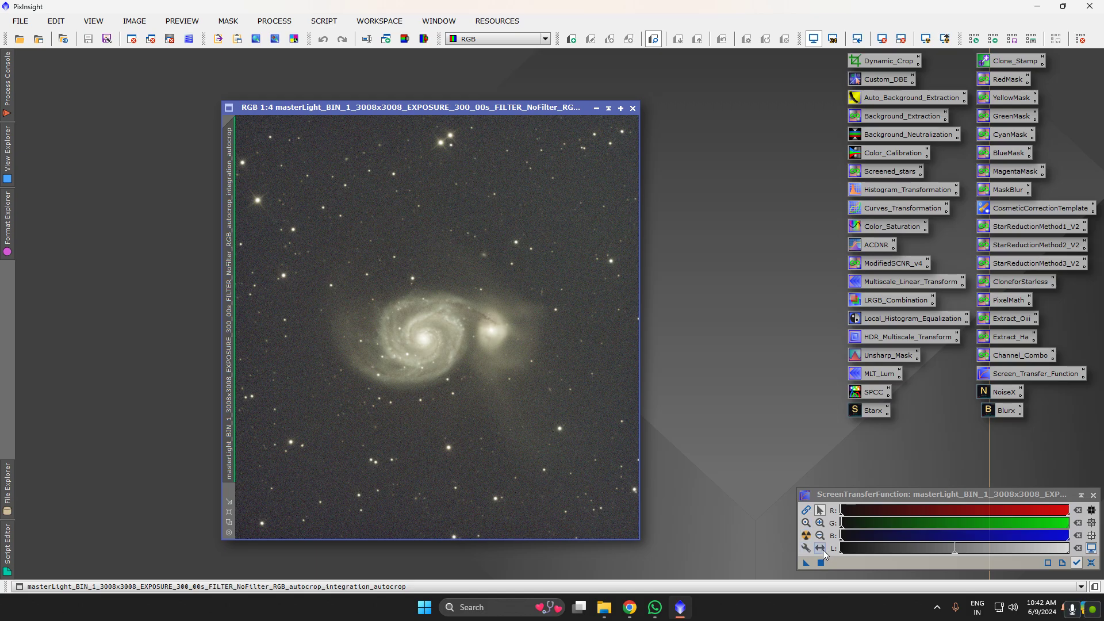
Examine the M51 spiral arms, core, companion galaxy and faint background galaxies at several magnifications
scroll(406, 362, up, 4)
scroll(405, 361, down, 2)
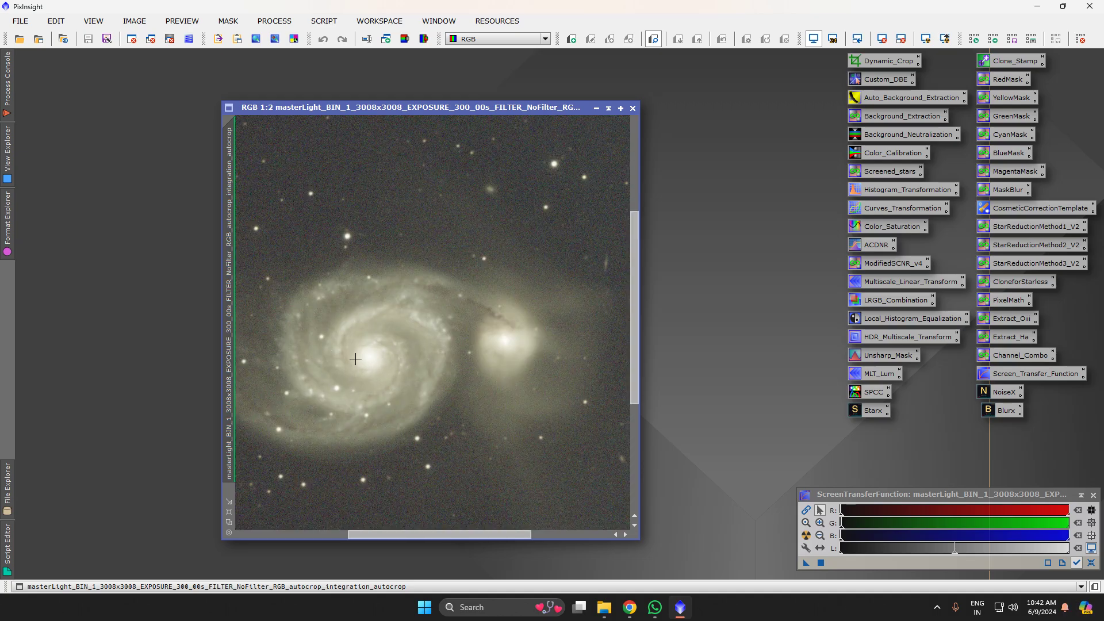
scroll(326, 380, up, 2)
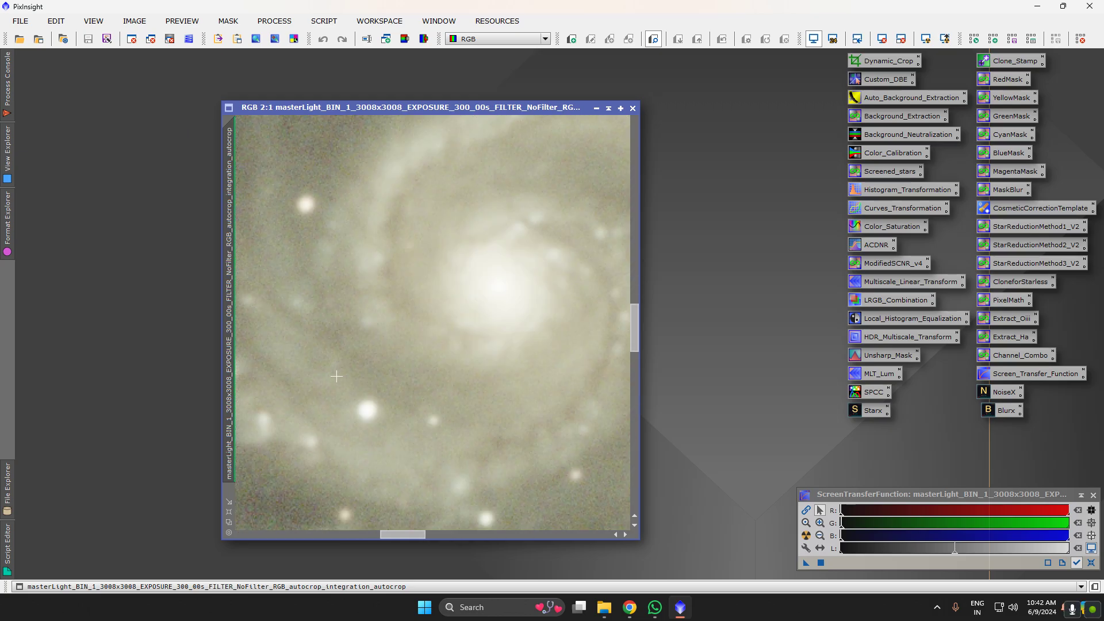
scroll(335, 357, down, 1)
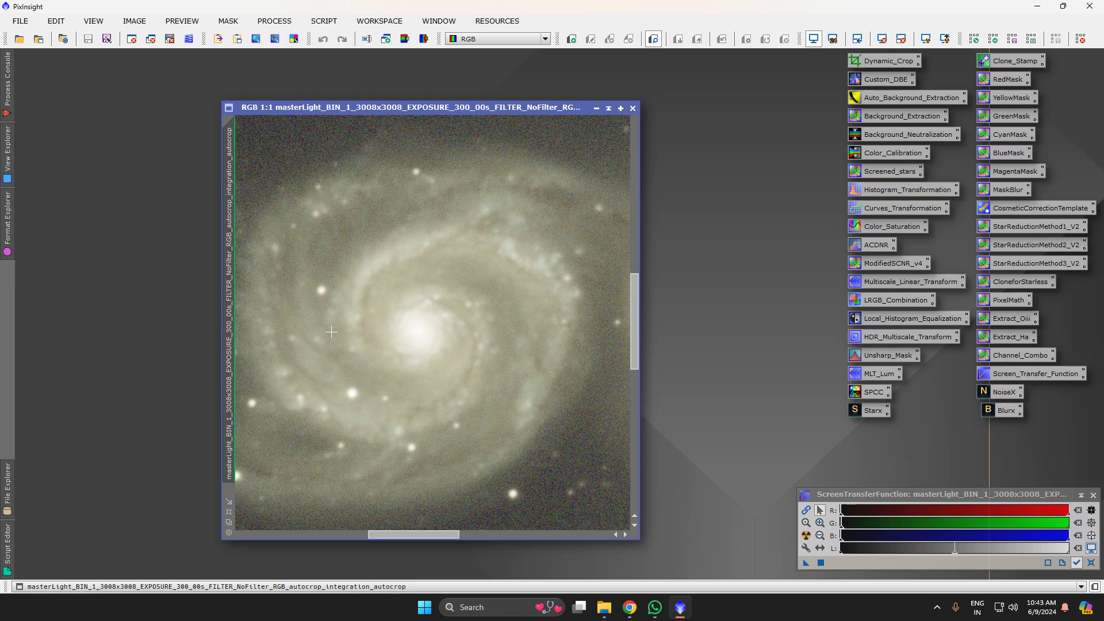
scroll(339, 339, down, 2)
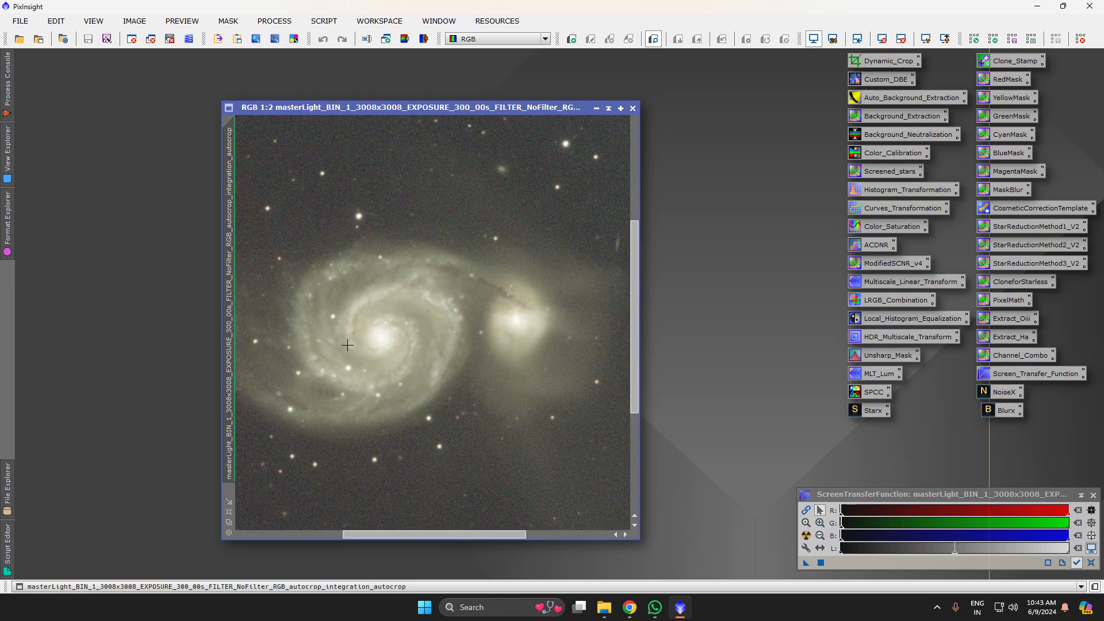
scroll(534, 292, down, 2)
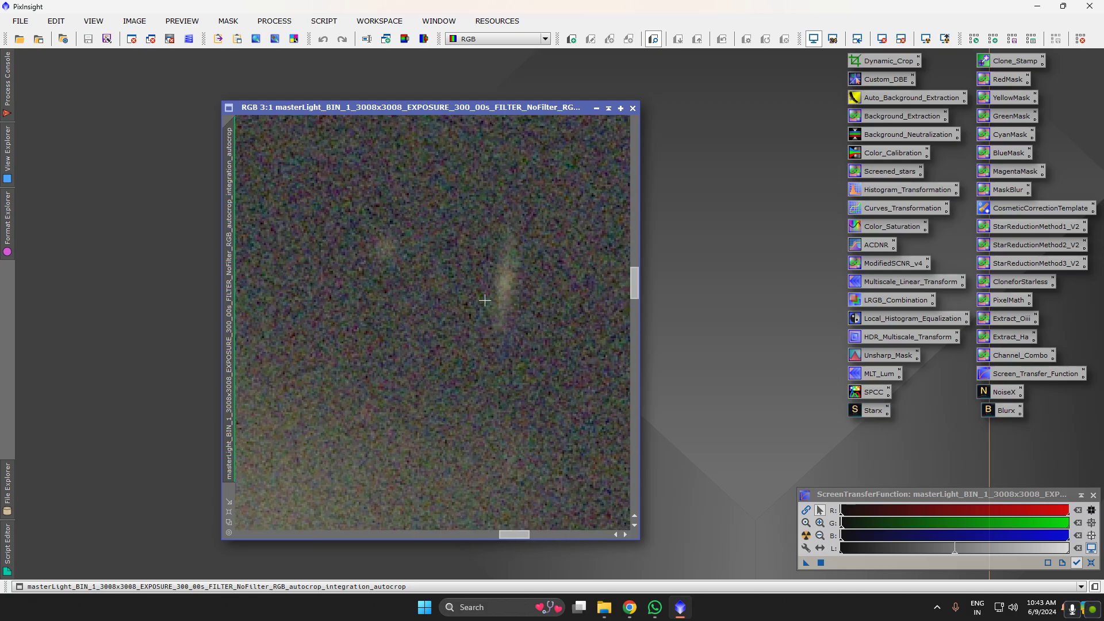
scroll(437, 339, up, 4)
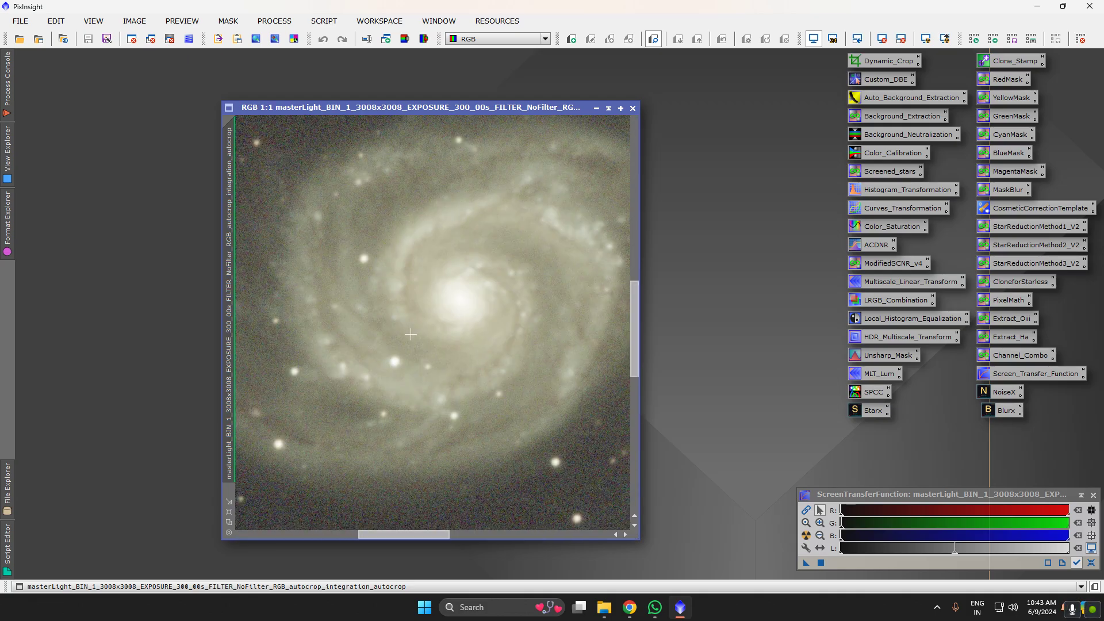
scroll(380, 322, down, 3)
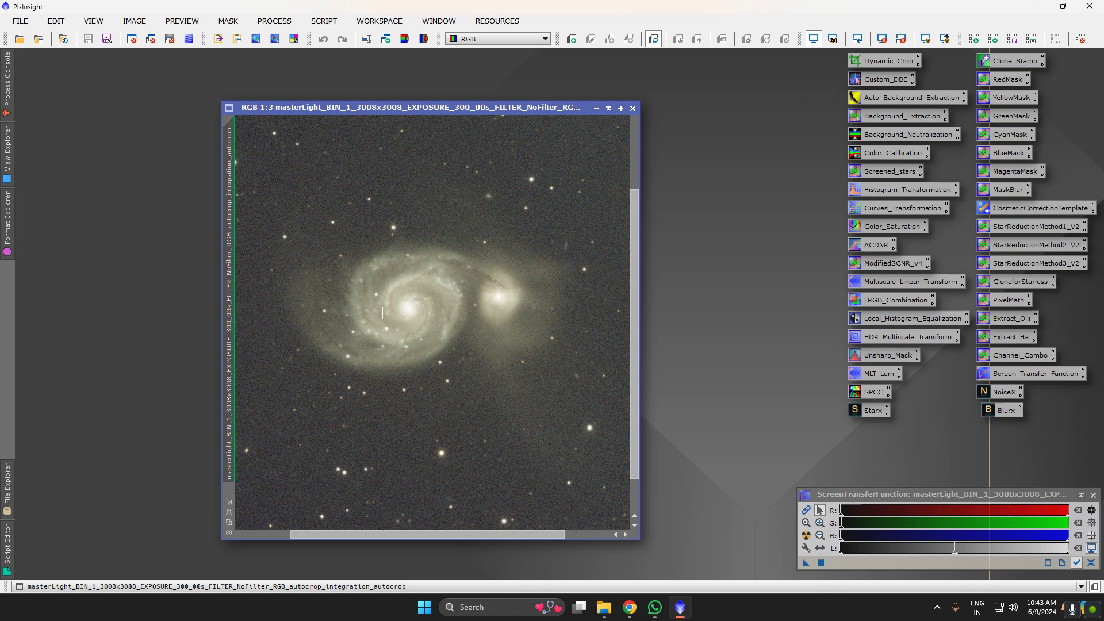
scroll(400, 342, up, 3)
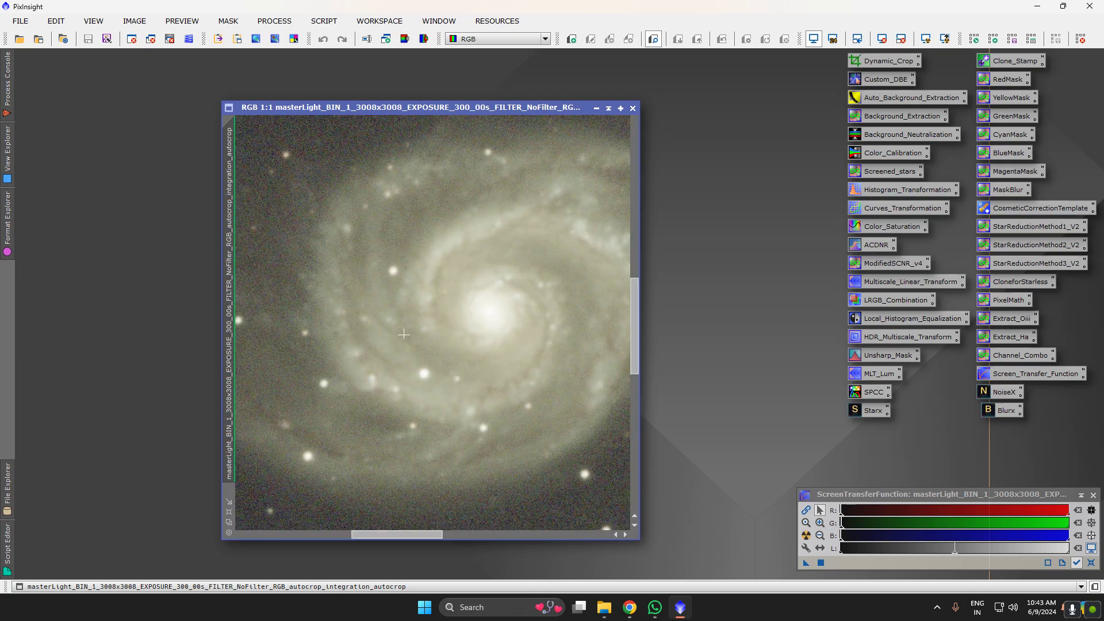
scroll(473, 335, down, 4)
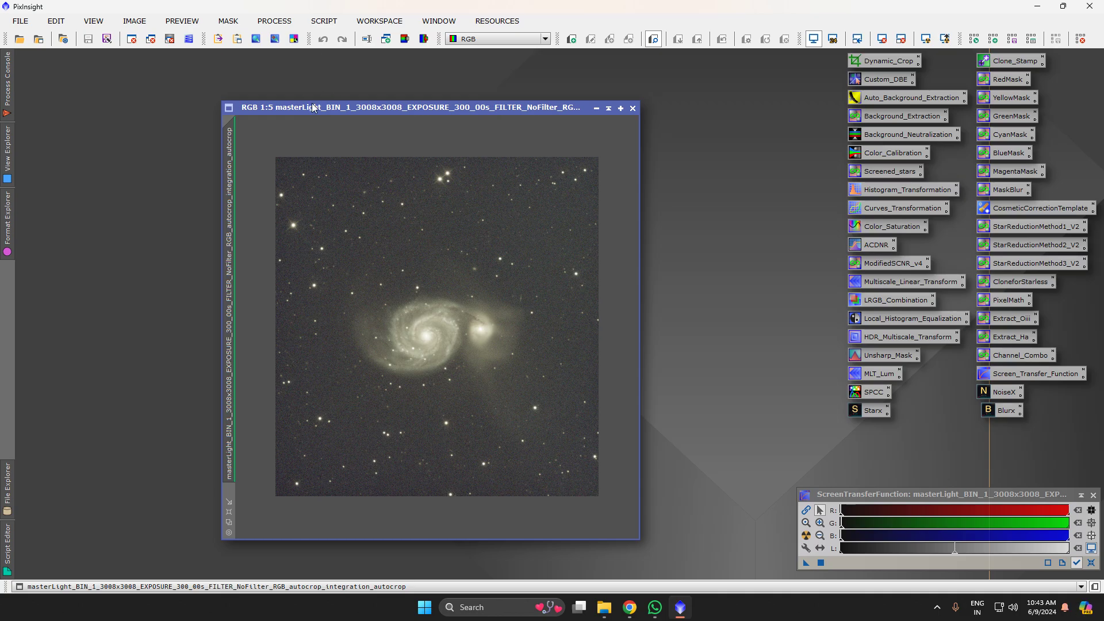
Remove the gradient from the M51 image with the GraXpert script, using Subtraction correction, smoothing 0.000 and replacement of the target view
click(324, 21)
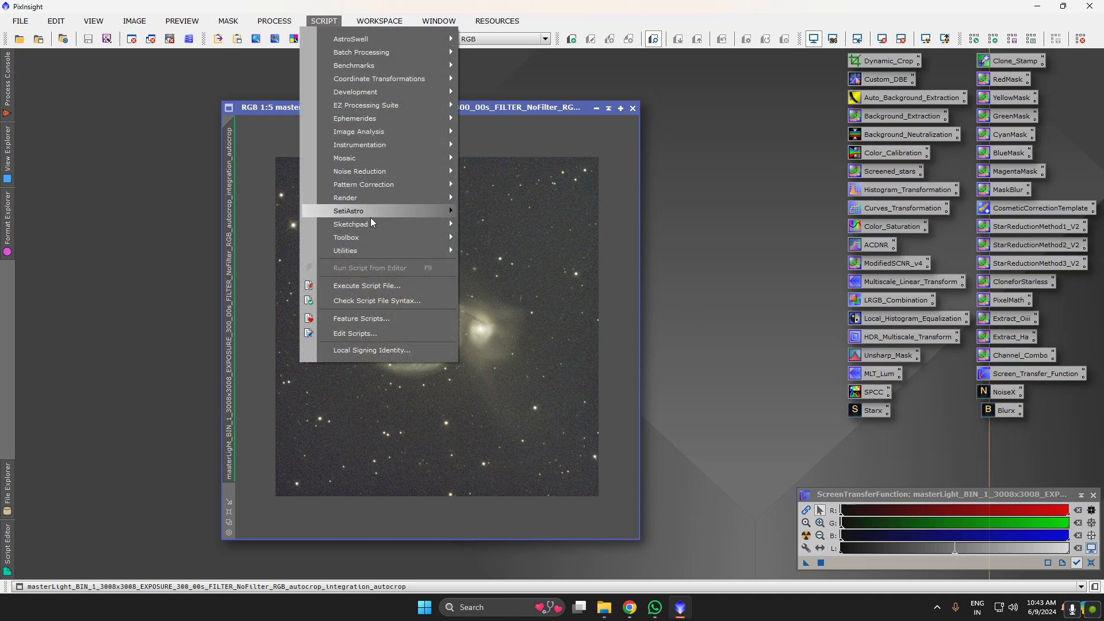
mouse_move(443, 238)
click(523, 359)
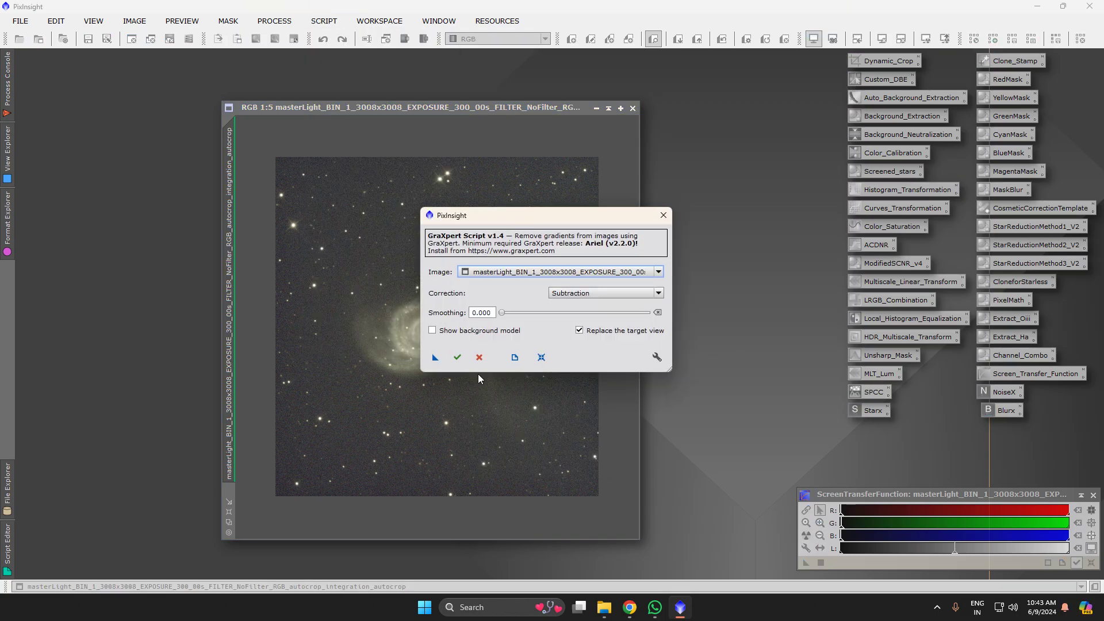
click(457, 360)
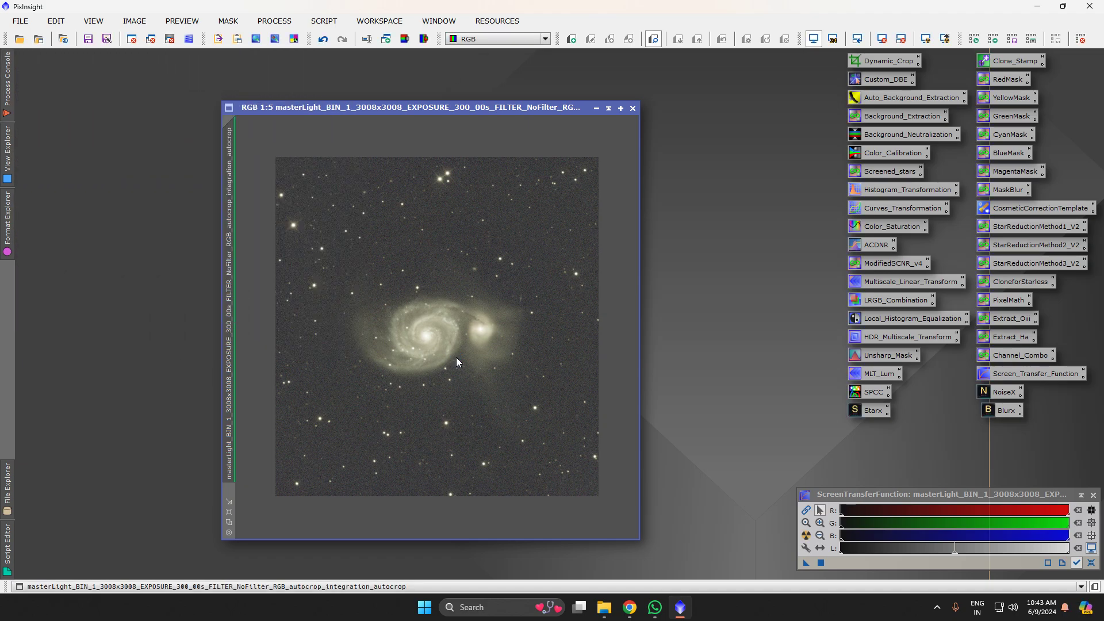
click(229, 511)
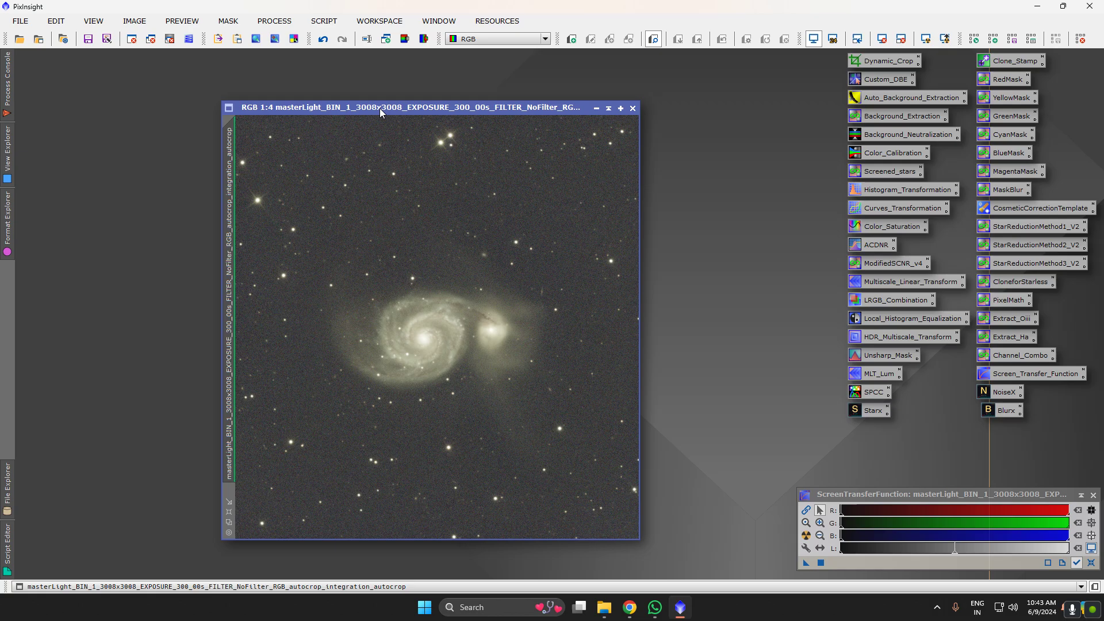
Extract the luminance of the M51 image, measure its stars with the FWHMEccentricity script, and close the luminance image
click(405, 38)
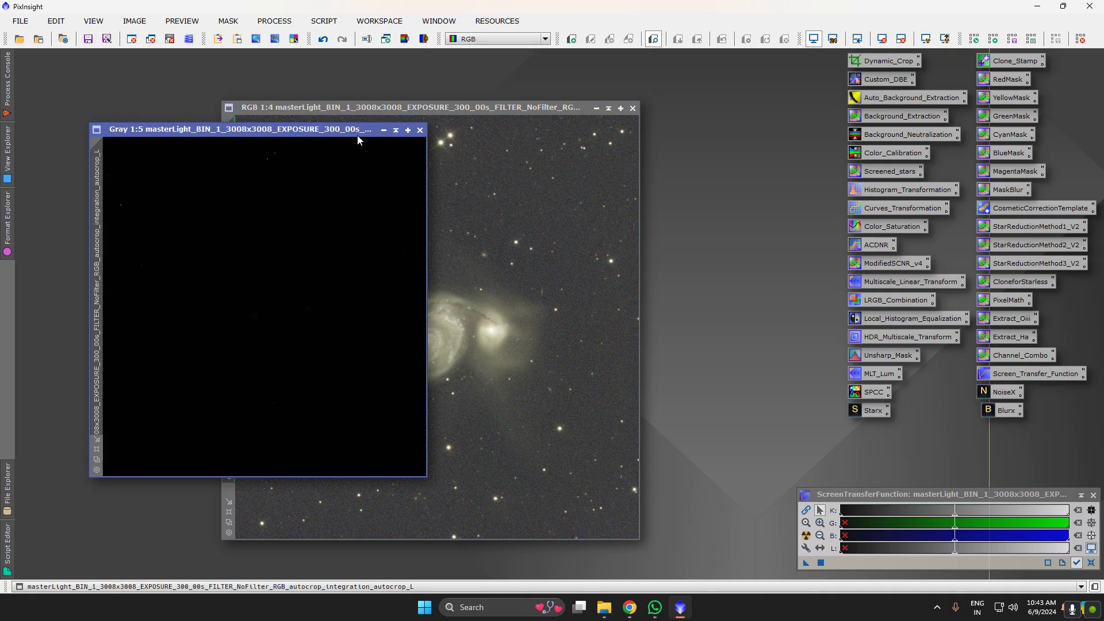
drag(357, 136, 491, 133)
click(324, 21)
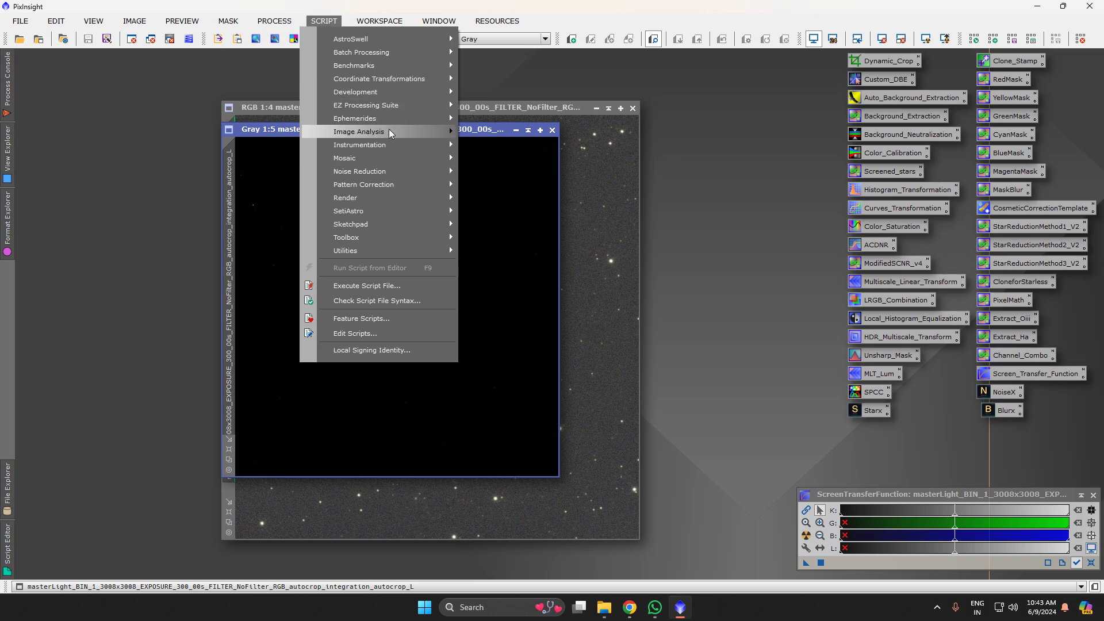
mouse_move(389, 131)
click(505, 193)
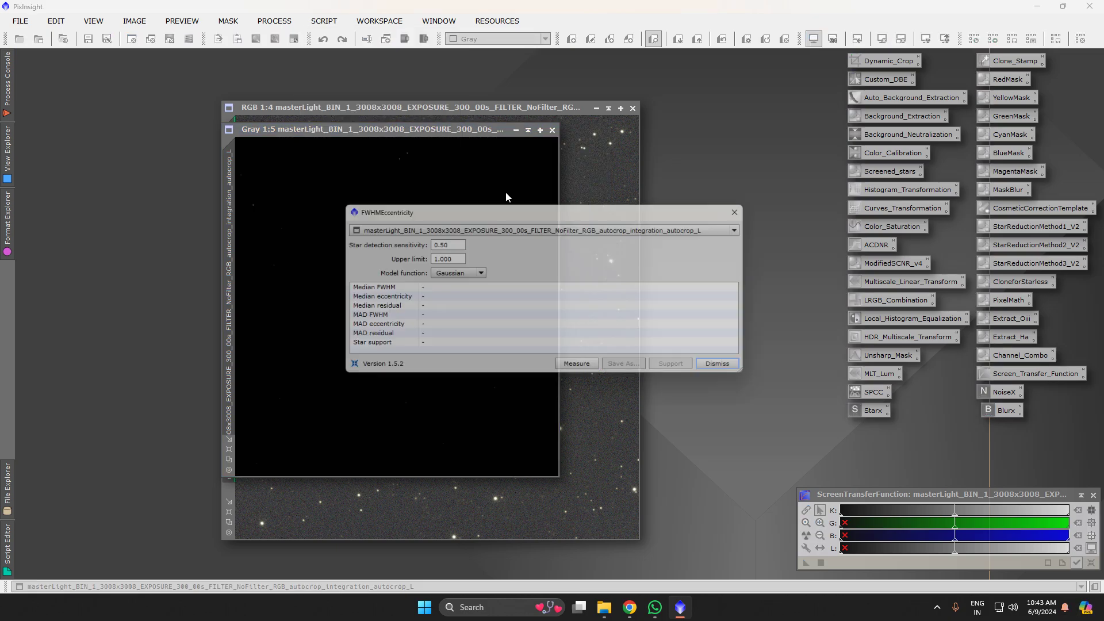
click(575, 371)
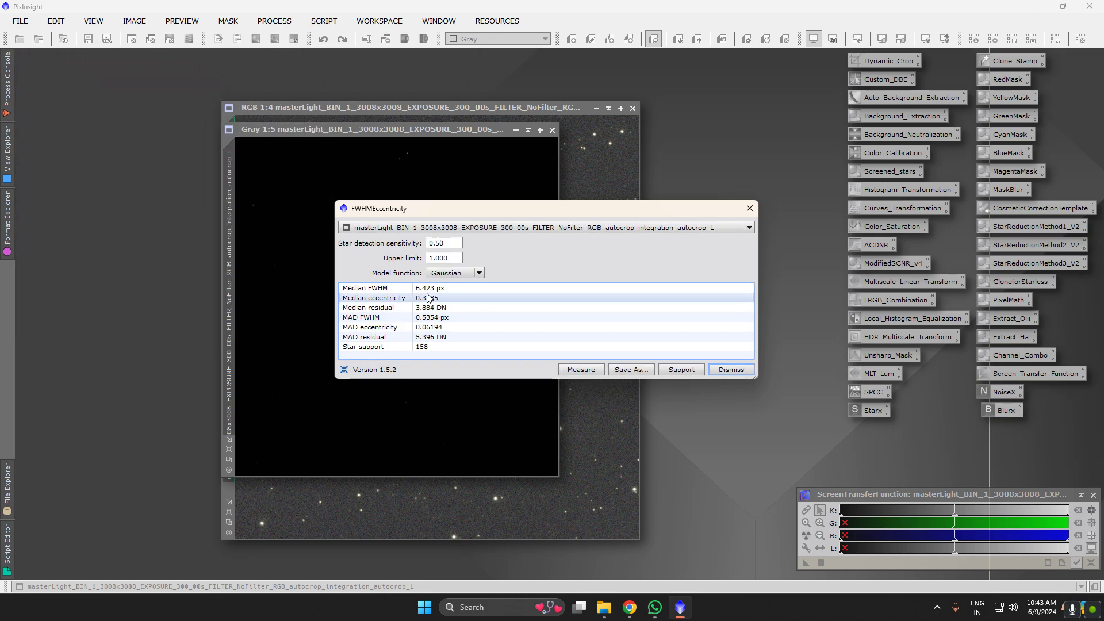
click(731, 369)
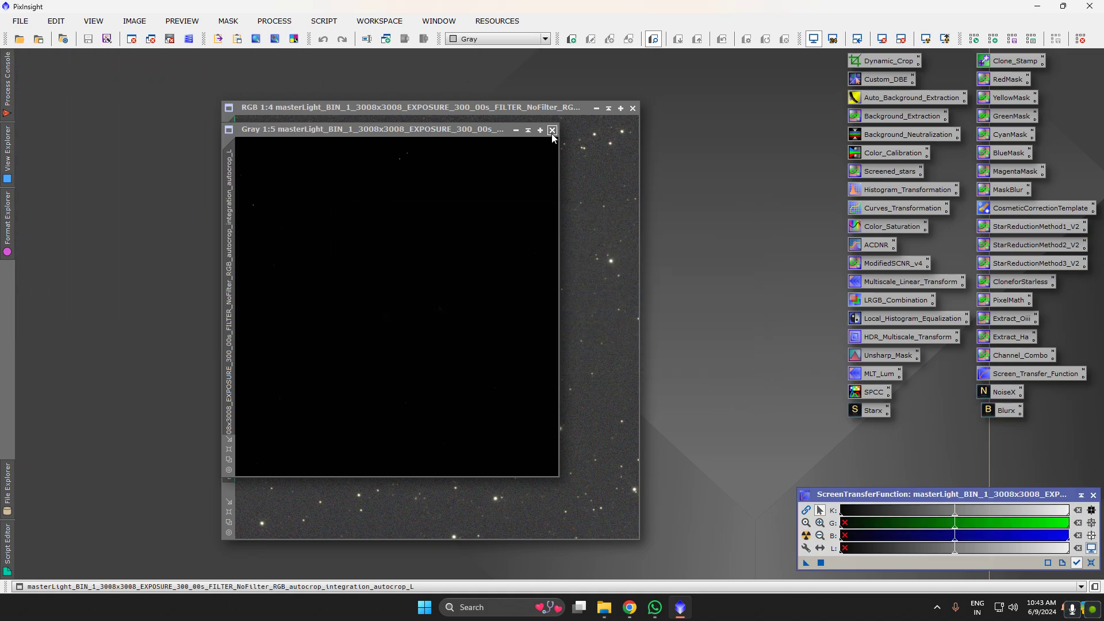
click(552, 130)
Sharpen the M51 image with BlurXTerminator, turning off Automatic PSF and setting the PSF diameter to 6.4 pixels
double_click(1002, 412)
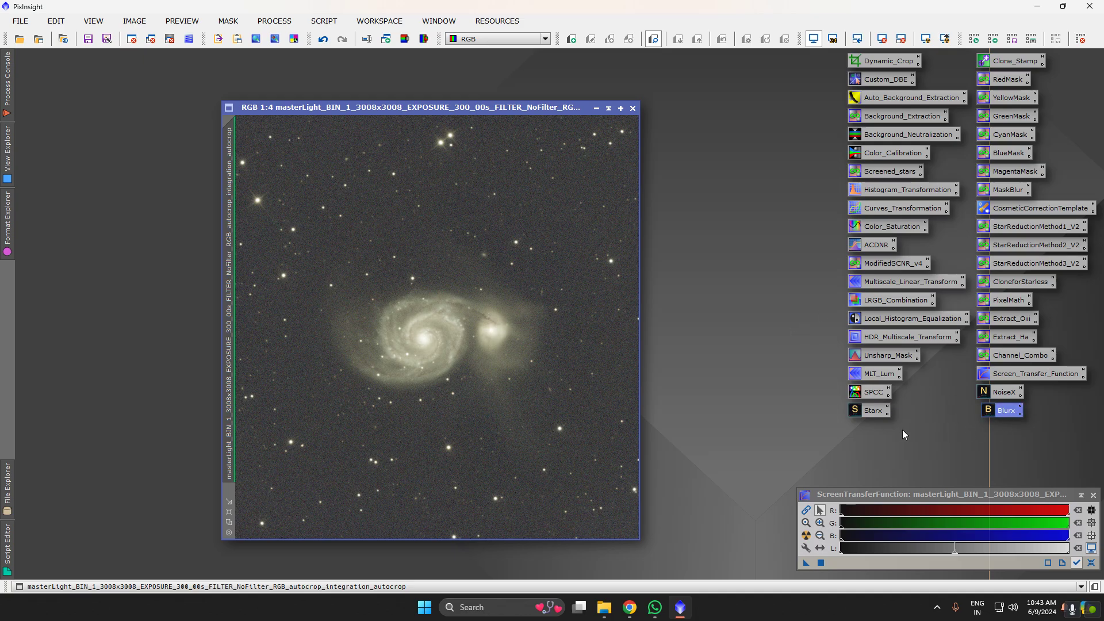
click(952, 302)
click(738, 215)
double_click(816, 228)
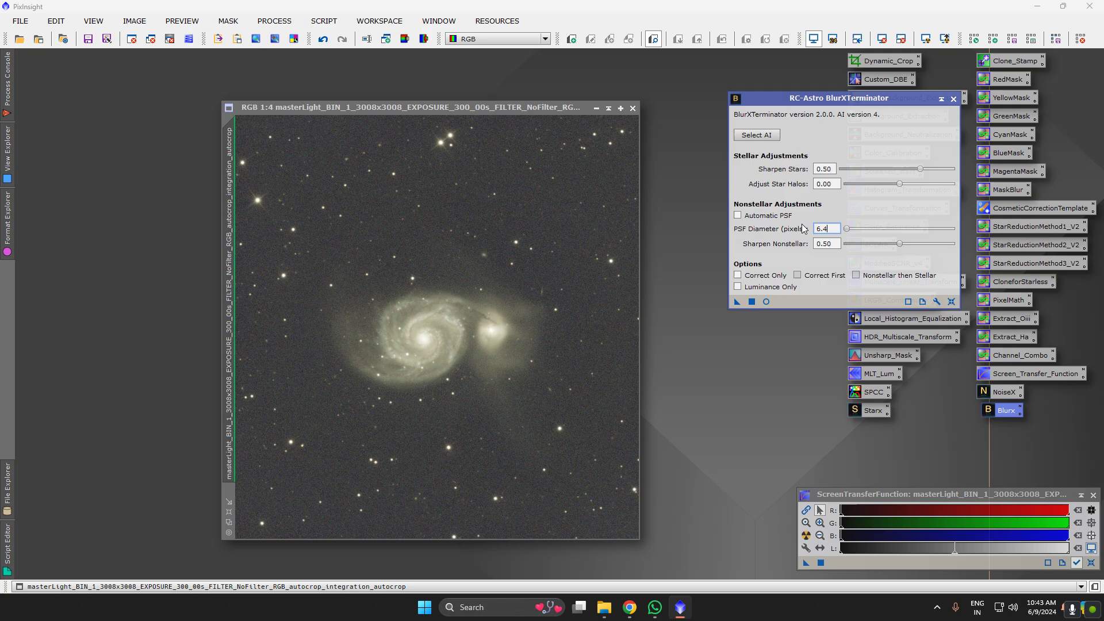
click(738, 303)
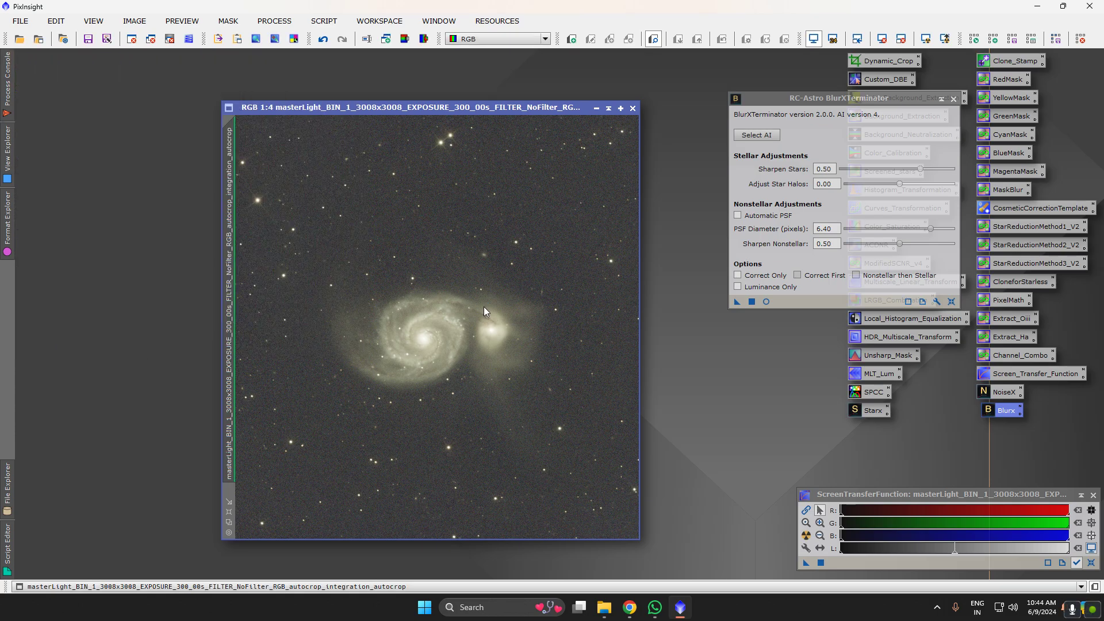
Compare the galaxy core with and without the BlurXTerminator sharpening, keep the sharpened version, and close the process window
scroll(464, 319, up, 5)
scroll(396, 346, down, 2)
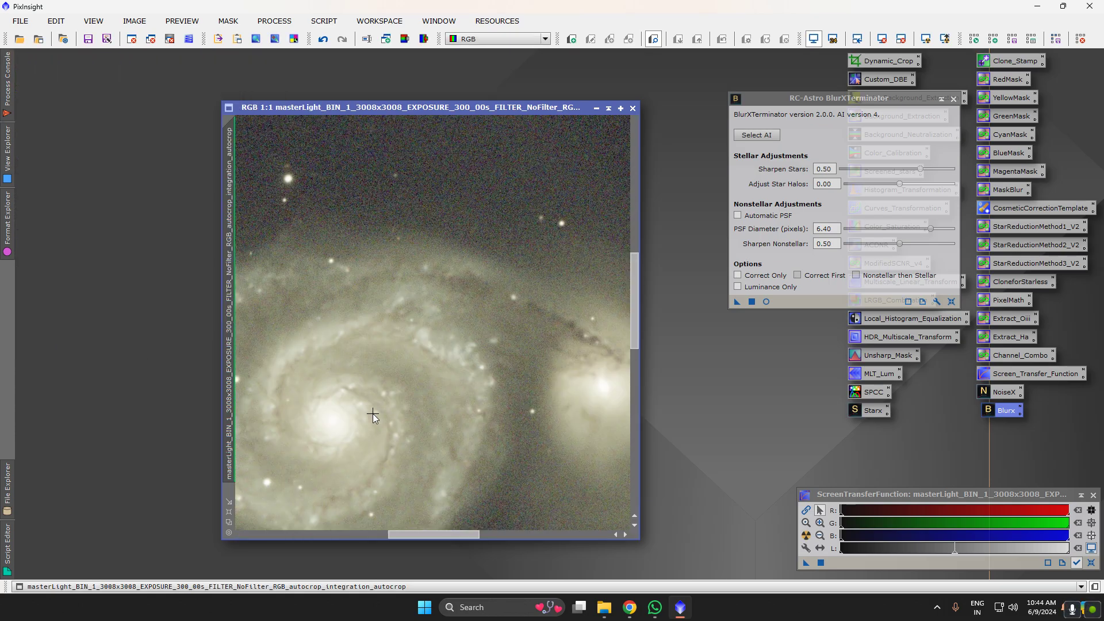
scroll(634, 312, down, 1)
scroll(635, 317, down, 2)
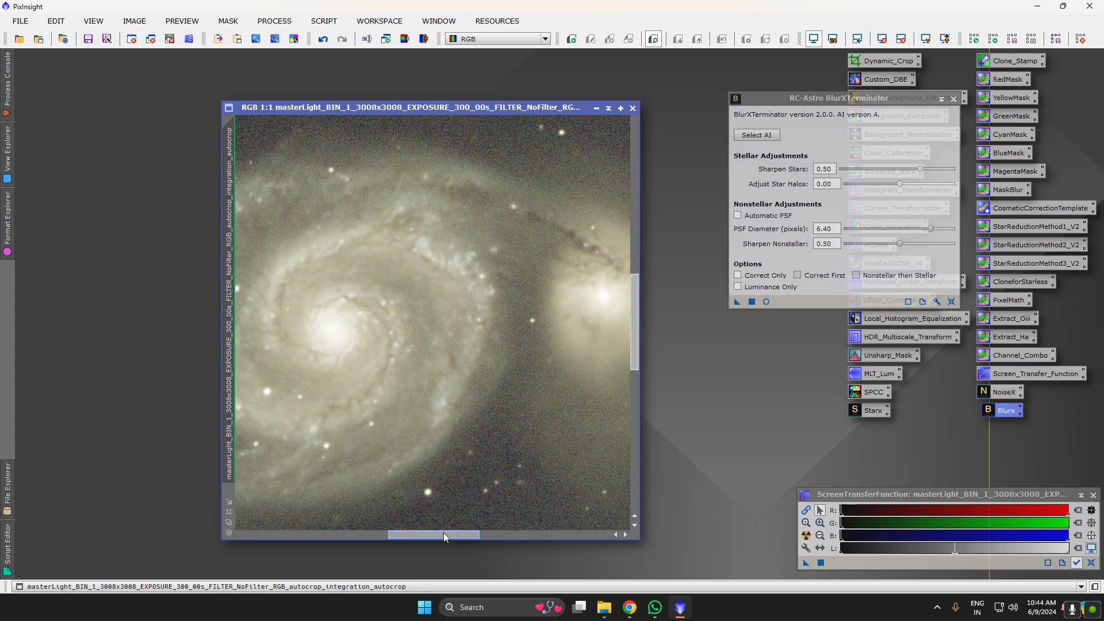
drag(443, 532, 415, 531)
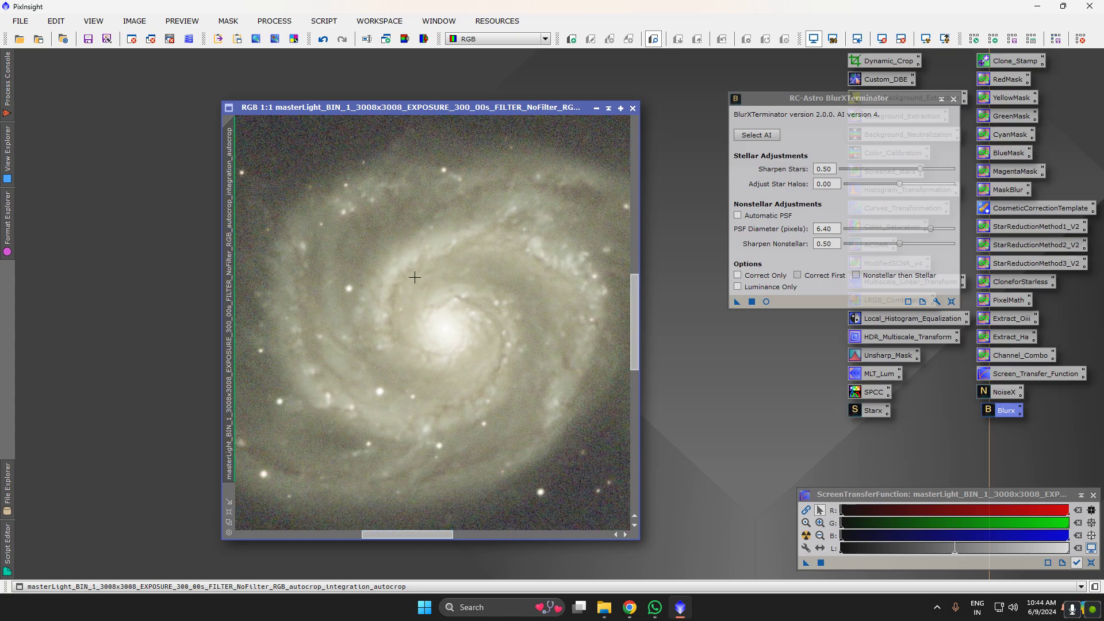
click(324, 40)
click(341, 41)
click(323, 41)
click(341, 42)
click(323, 42)
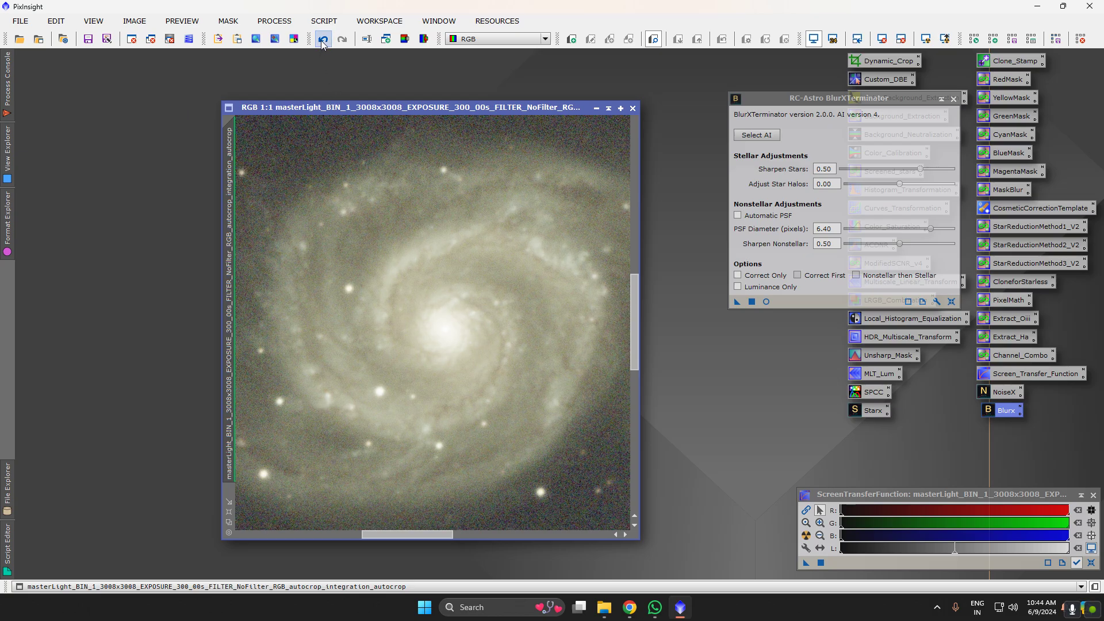
click(342, 42)
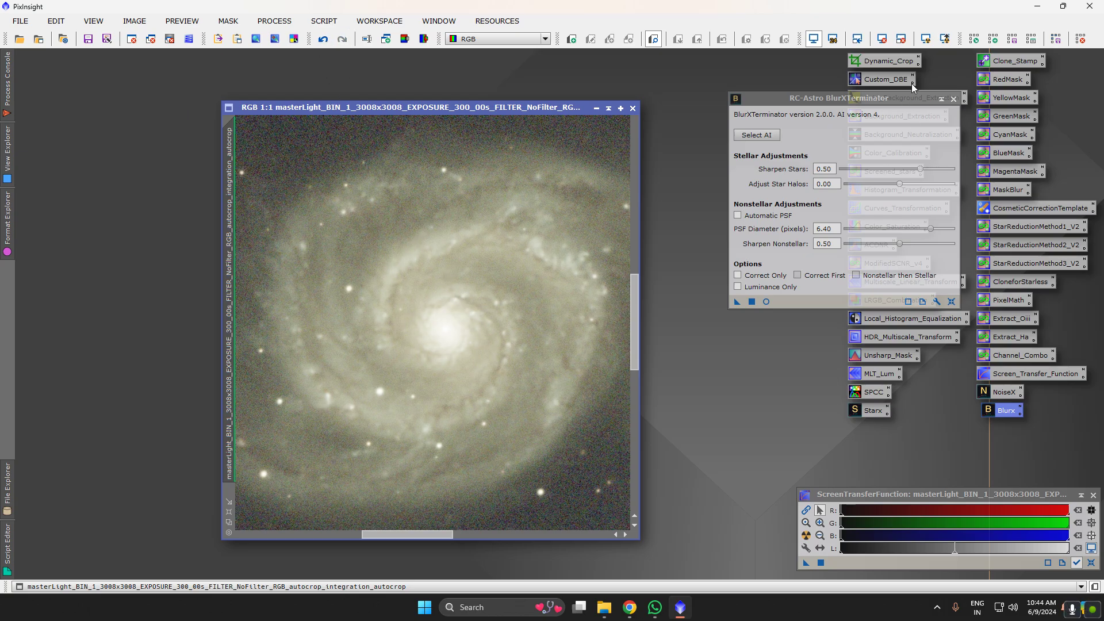
click(953, 99)
scroll(455, 305, down, 4)
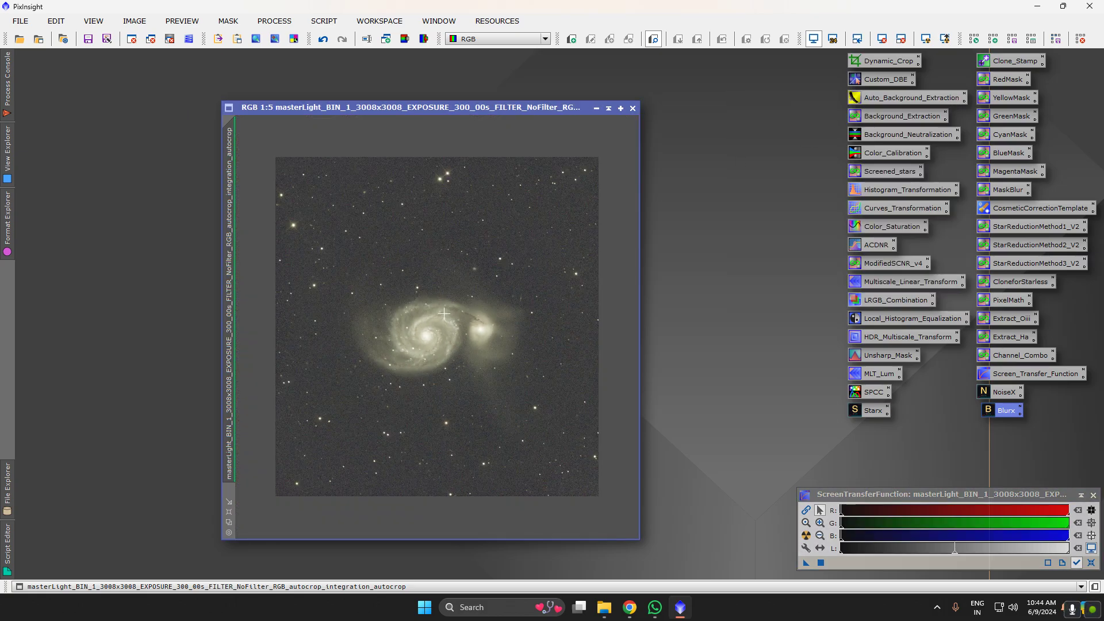
scroll(418, 337, up, 1)
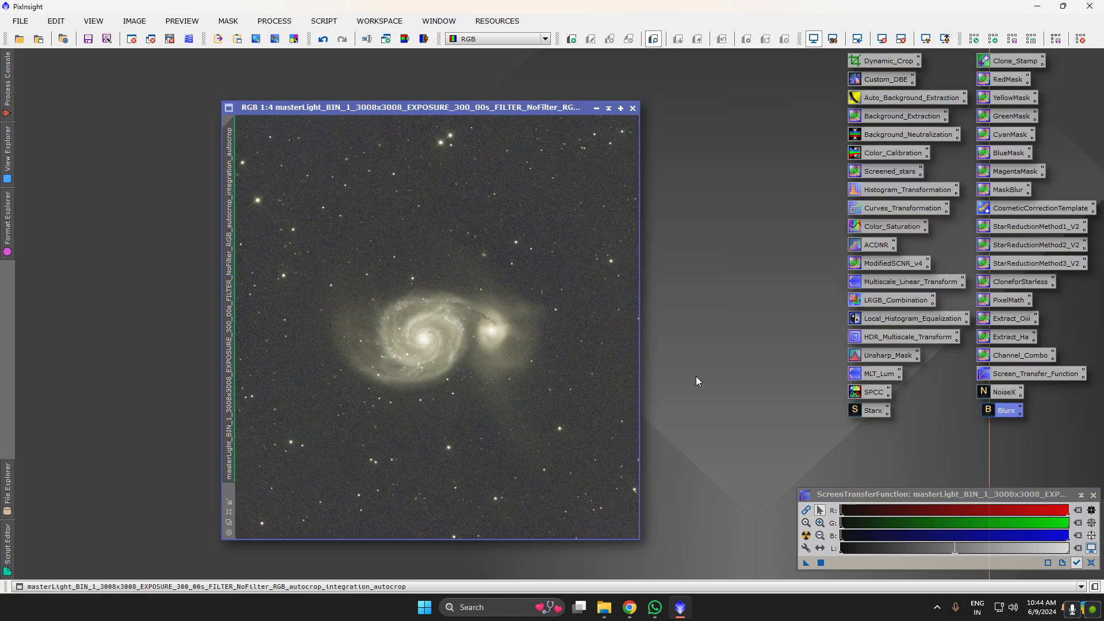
Color-calibrate the M51 image with SpectrophotometricColorCalibration, using the Average Spiral Galaxy white reference and Sony Color Sensor UVIRcut filters
double_click(857, 392)
drag(689, 414, 458, 357)
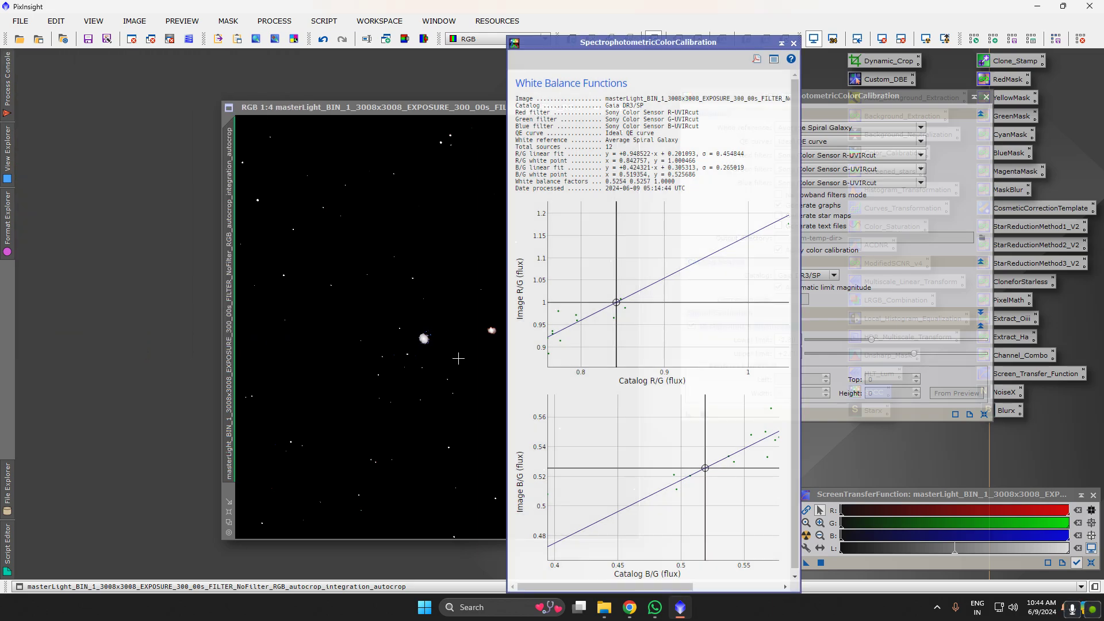
Switch to the Google Meet call, mute the participant whose microphone is open, and return to PixInsight
mouse_move(628, 615)
click(611, 546)
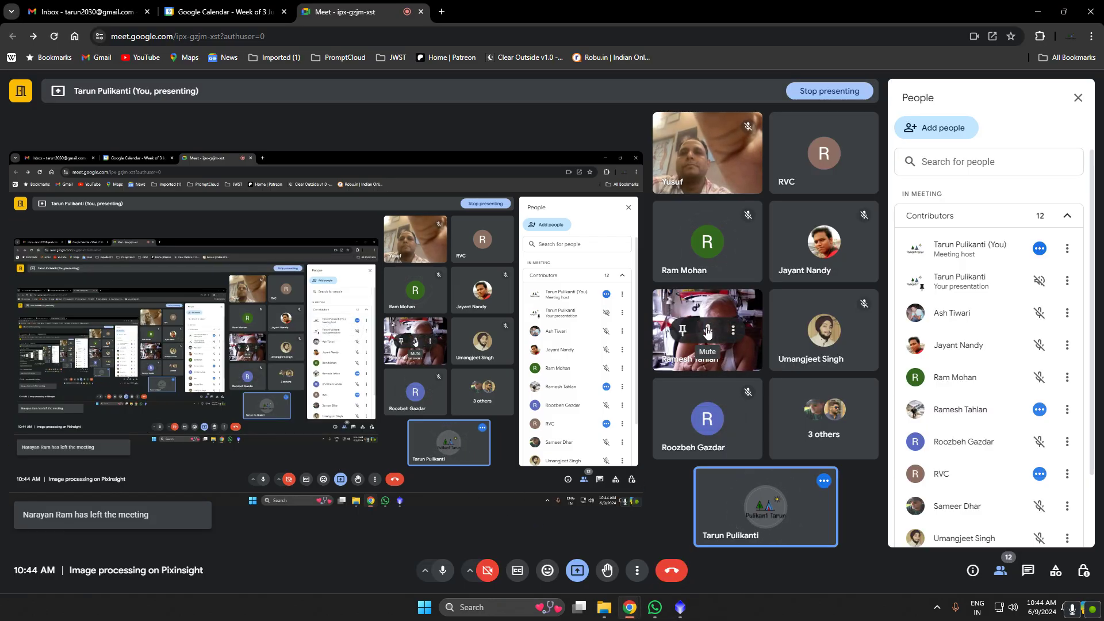
click(707, 330)
click(628, 356)
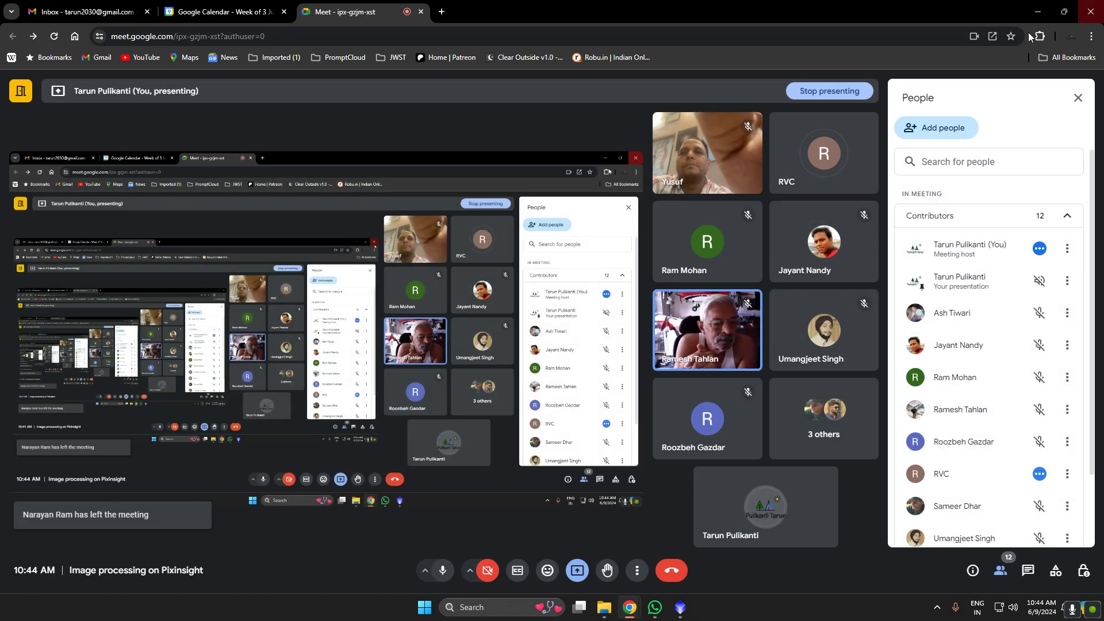
key(alt+Tab)
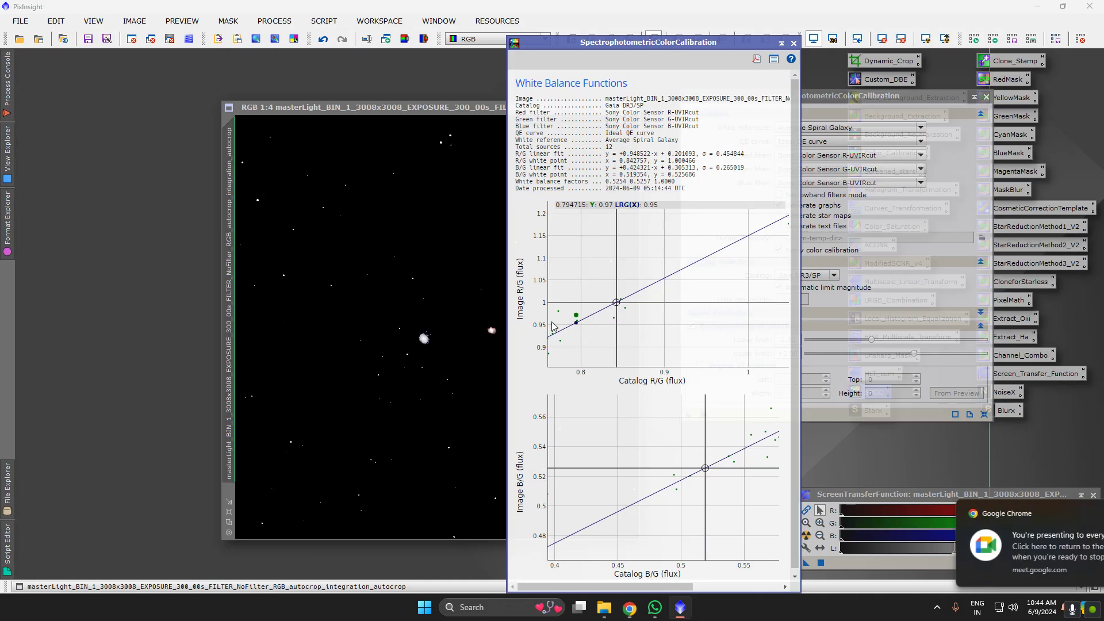
Close the White Balance Functions graphs and the SpectrophotometricColorCalibration window
click(794, 43)
click(986, 97)
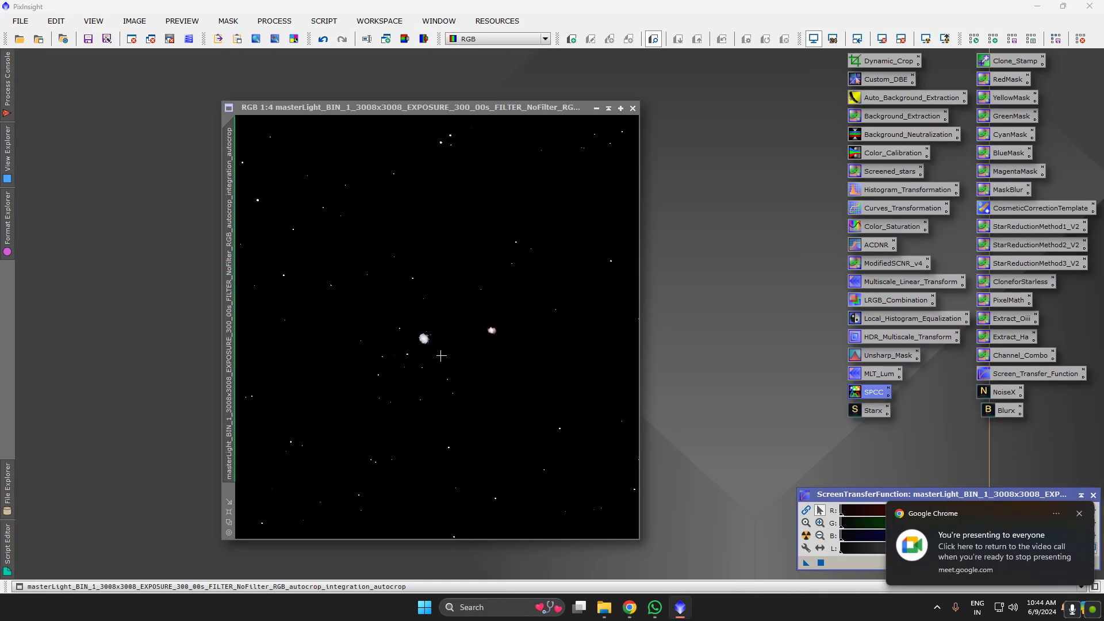
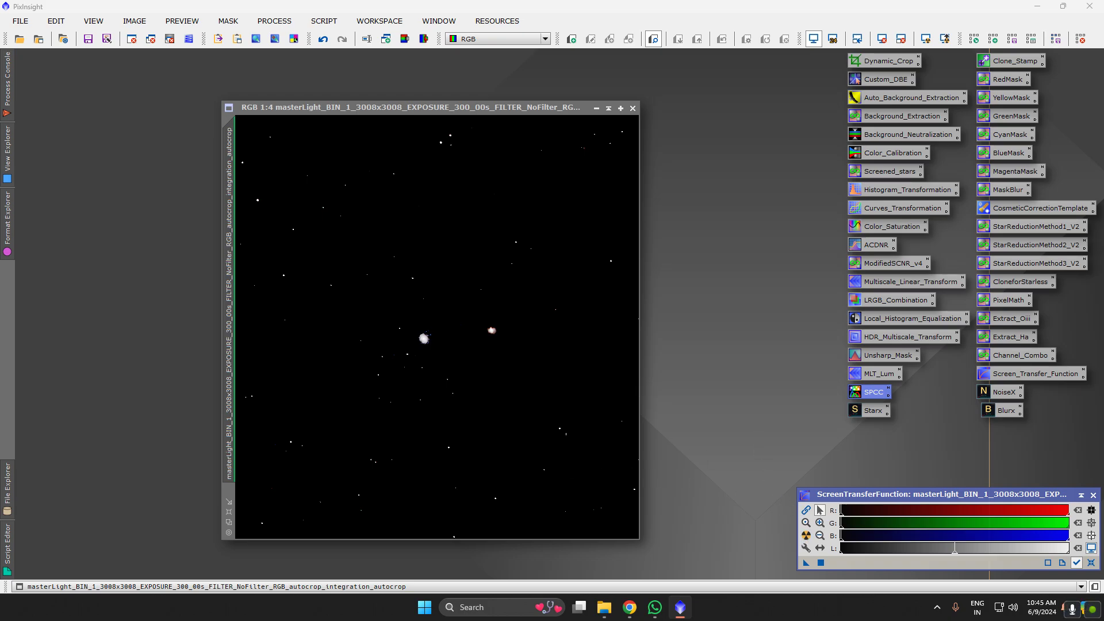
click(275, 21)
mouse_move(345, 17)
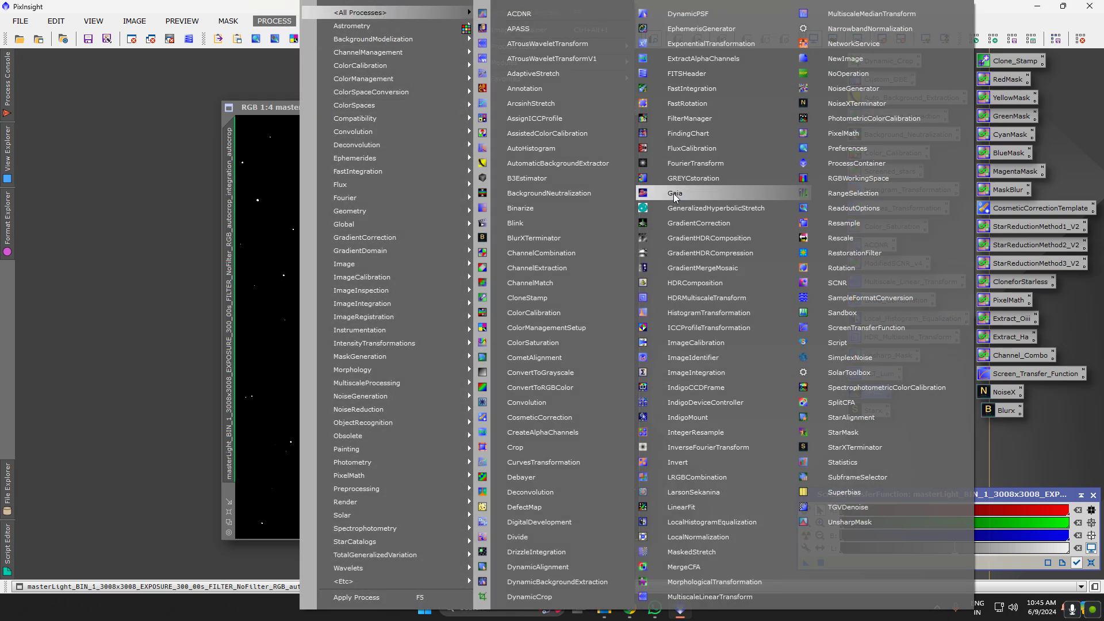
click(222, 149)
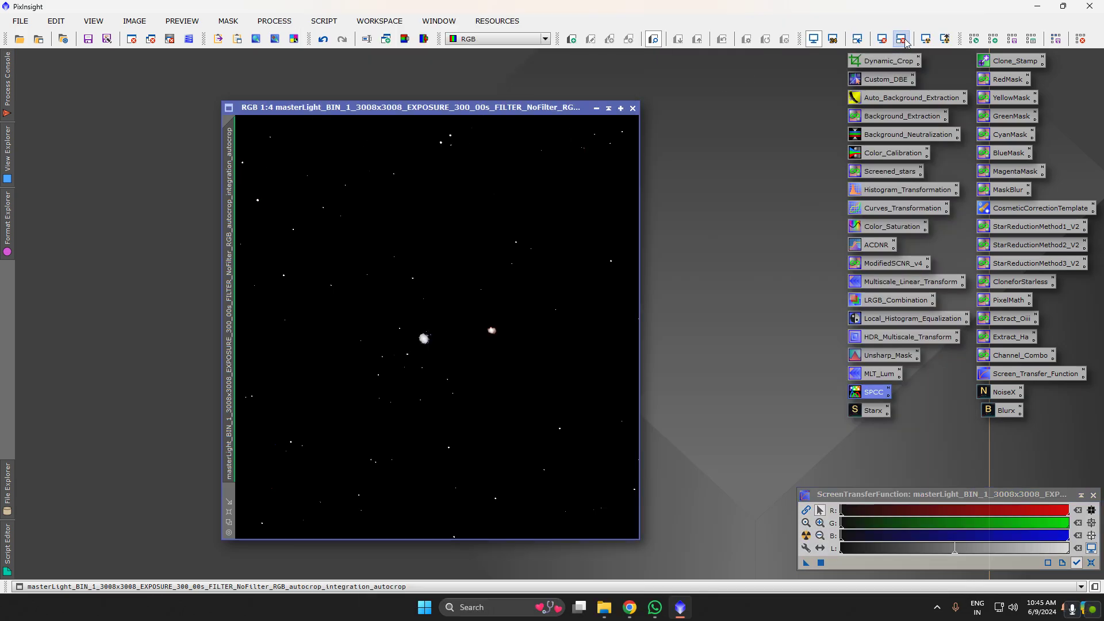
Clear the M51 image's screen stretch, move its window aside and open GeneralizedHyperbolicStretch with its real-time preview
click(882, 39)
drag(423, 110, 219, 59)
click(275, 21)
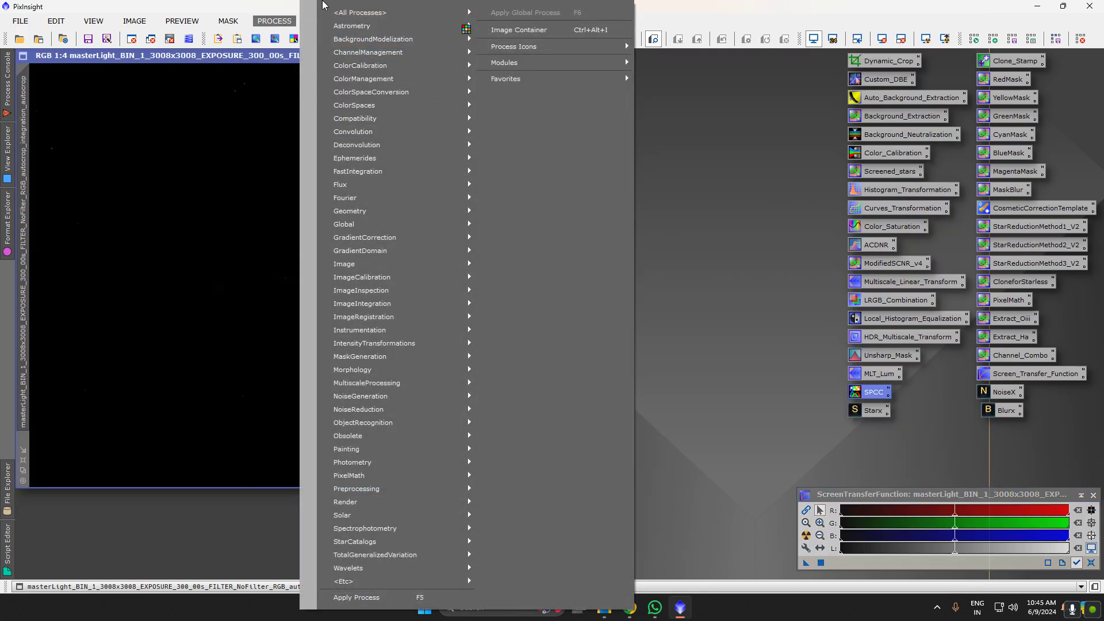
mouse_move(381, 19)
click(686, 209)
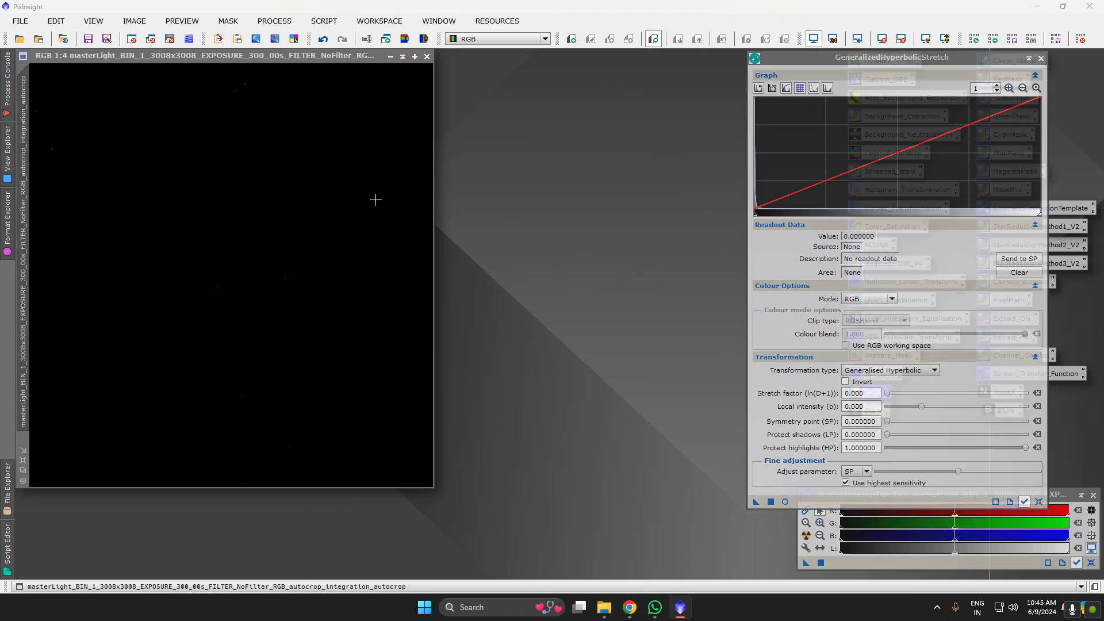
click(785, 502)
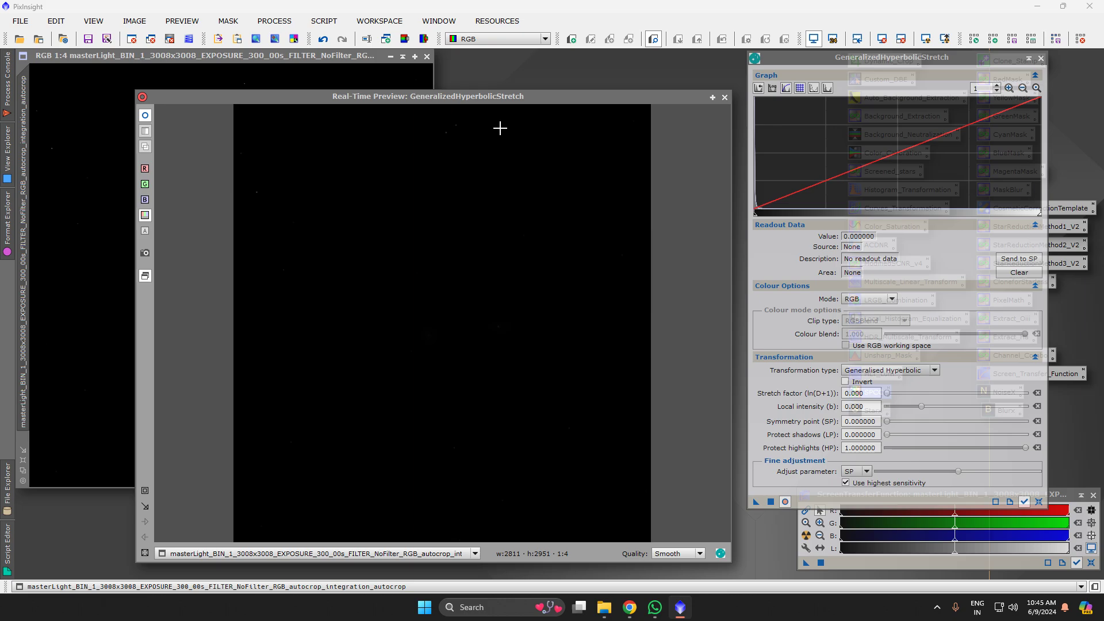
drag(526, 98, 485, 57)
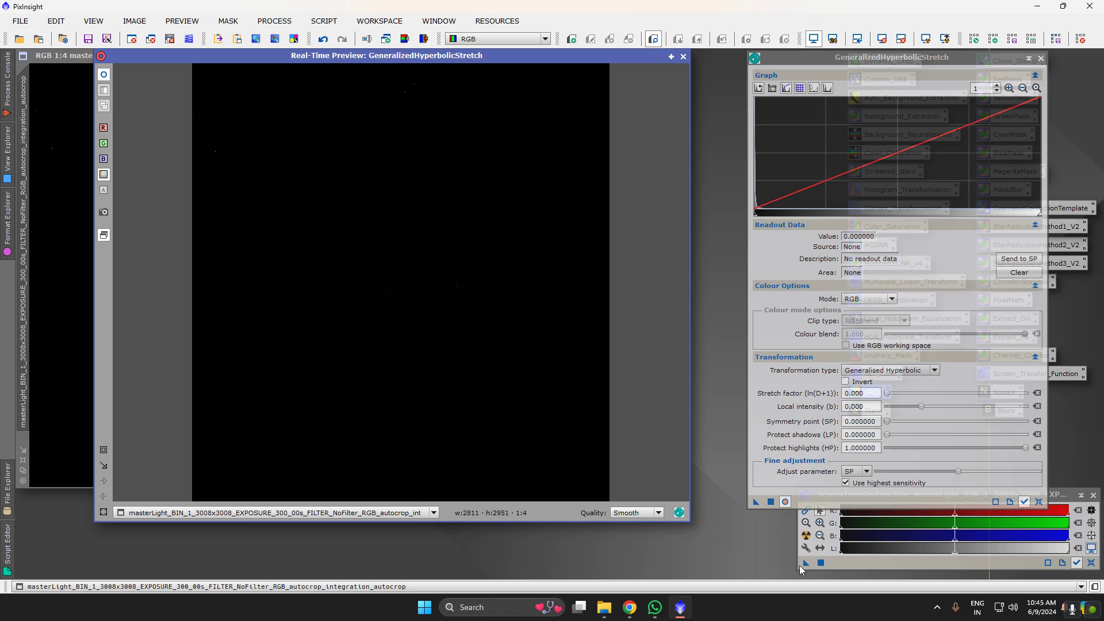
click(805, 539)
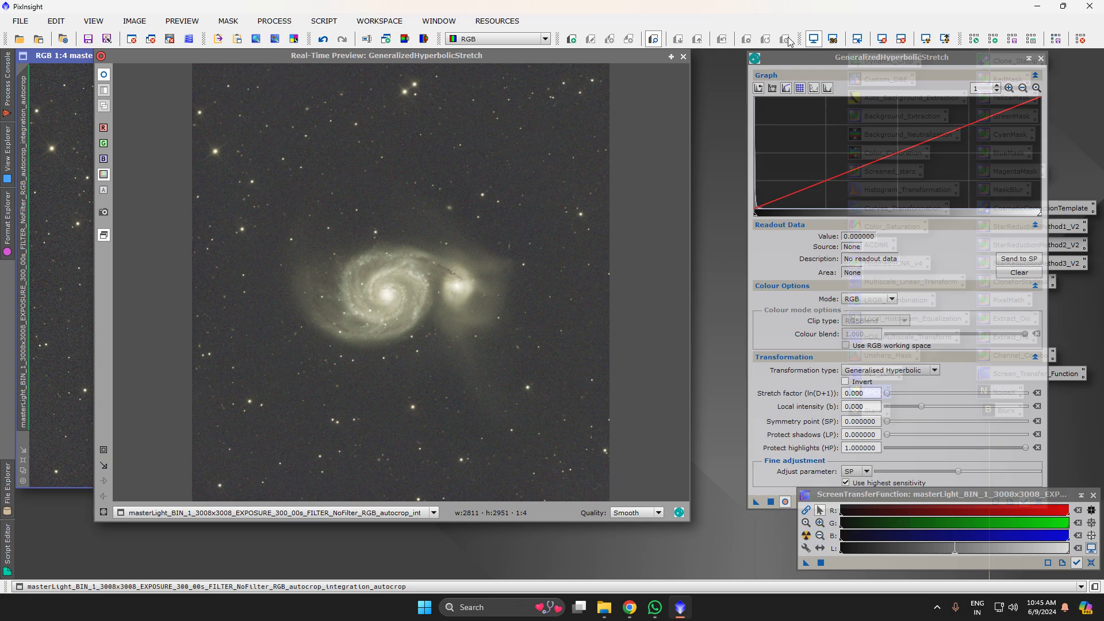
click(882, 38)
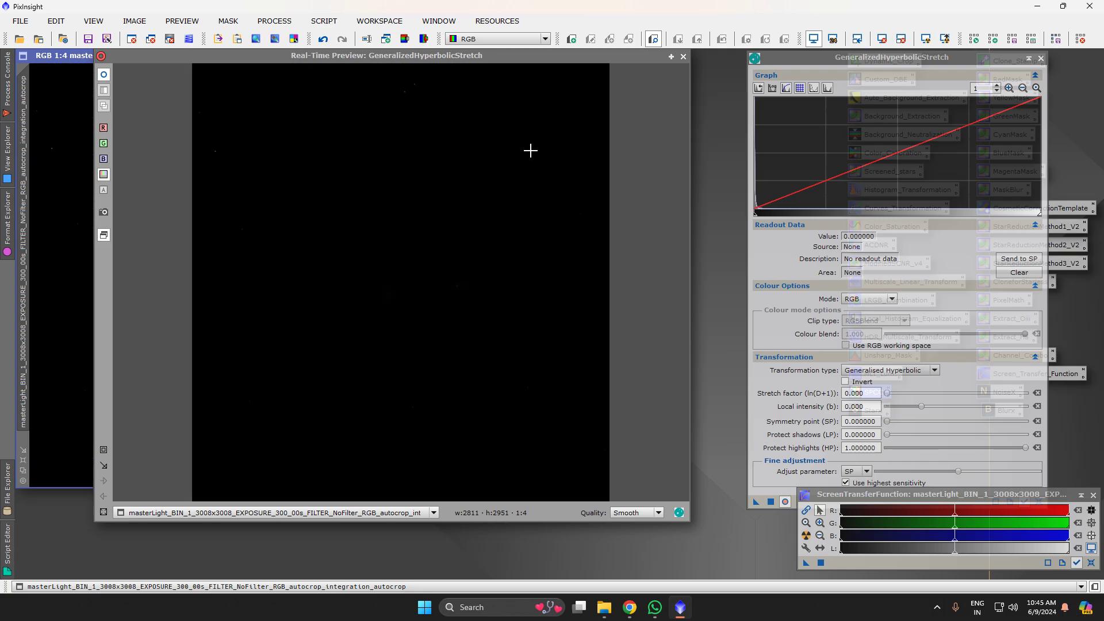
Magnify the GeneralizedHyperbolicStretch histogram and sample the empty sky background at several points in the preview
drag(533, 147, 565, 119)
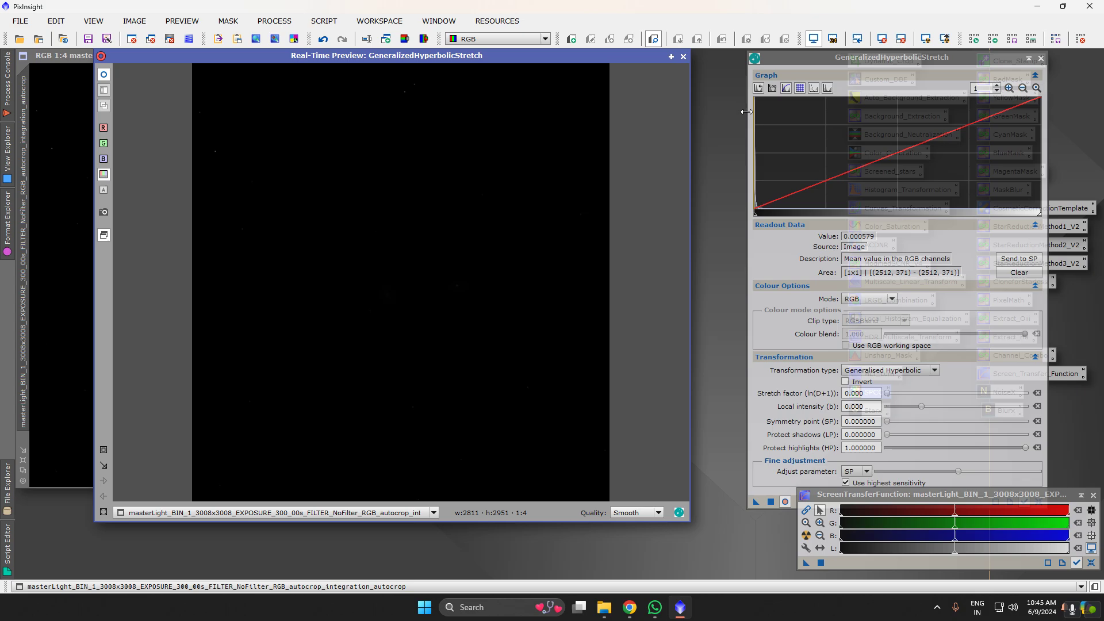
click(1008, 88)
click(1008, 88)
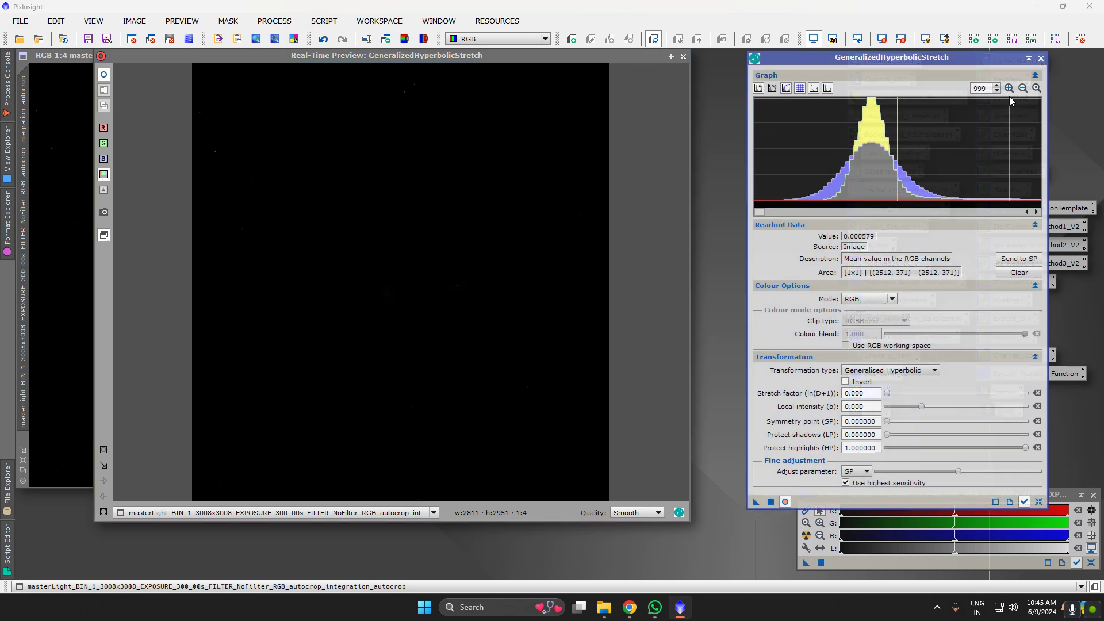
click(1023, 88)
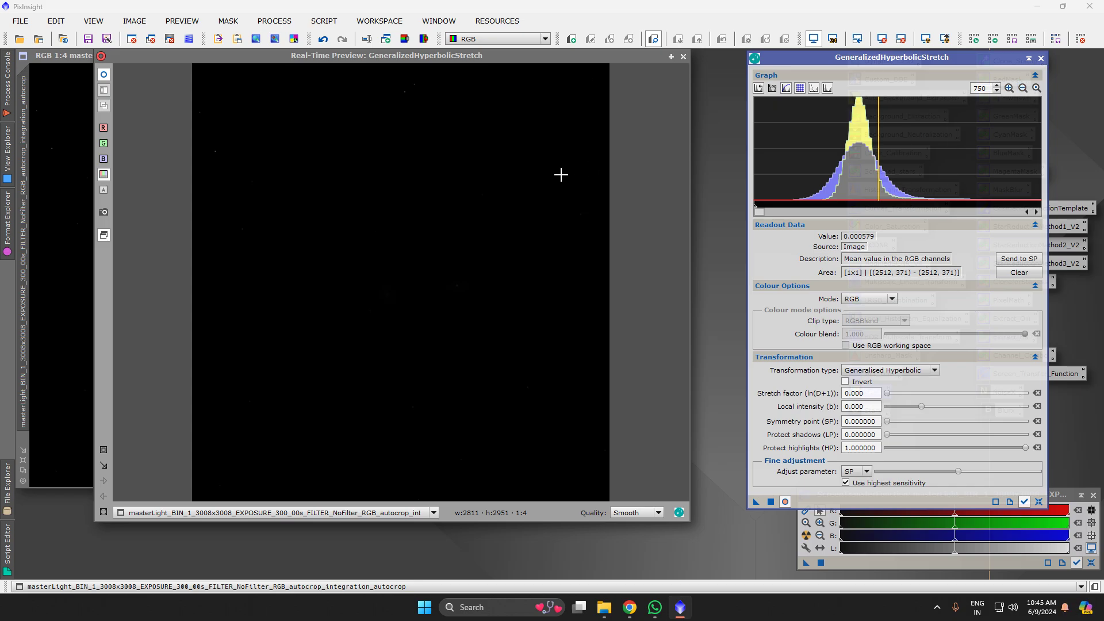
click(572, 115)
click(575, 91)
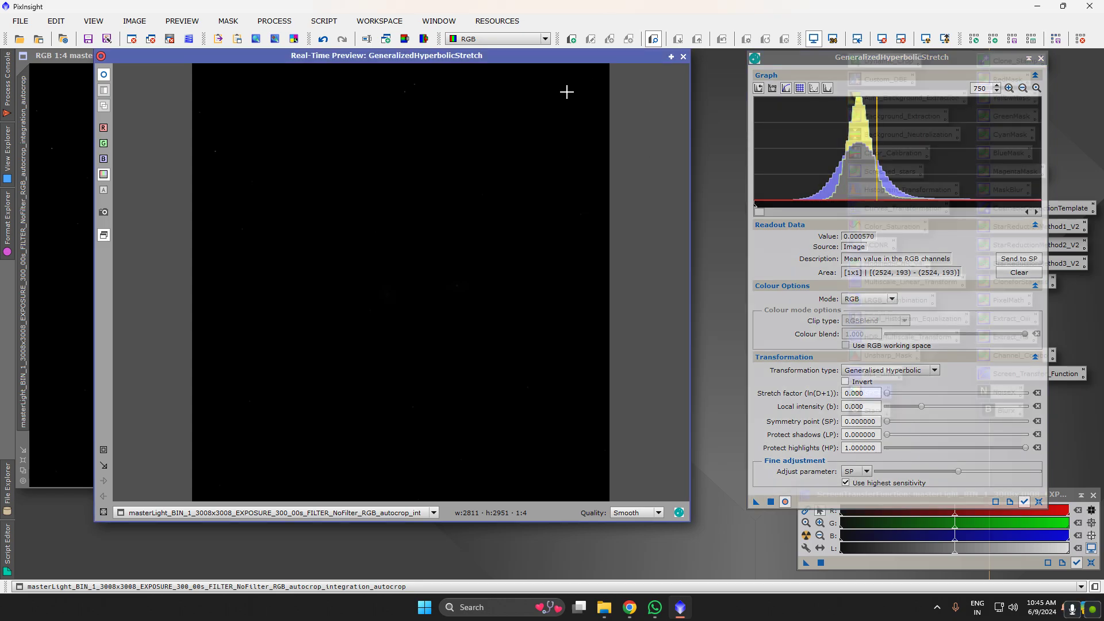
click(565, 88)
click(571, 95)
click(561, 102)
click(566, 90)
click(535, 107)
click(561, 104)
Sample brightness values across the spiral galaxy's core and arms and in the background, and reset the process and histogram view
drag(359, 295, 390, 306)
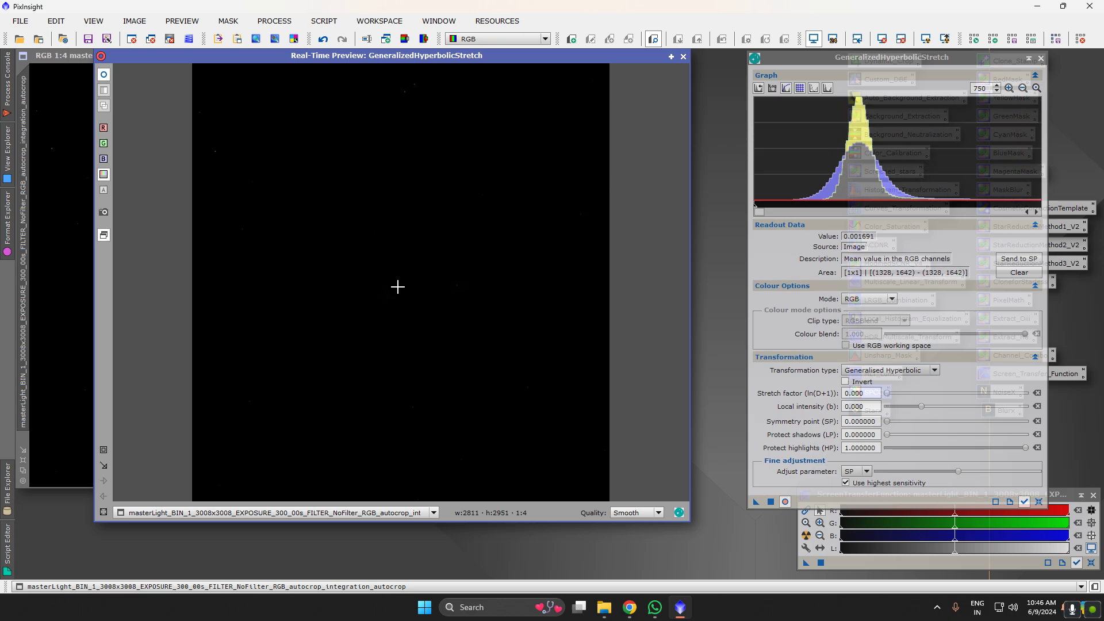
click(374, 296)
click(358, 283)
click(357, 302)
click(357, 308)
click(355, 312)
click(375, 298)
click(372, 294)
click(370, 302)
click(369, 307)
click(382, 322)
click(349, 305)
click(348, 301)
click(348, 294)
click(346, 286)
click(339, 280)
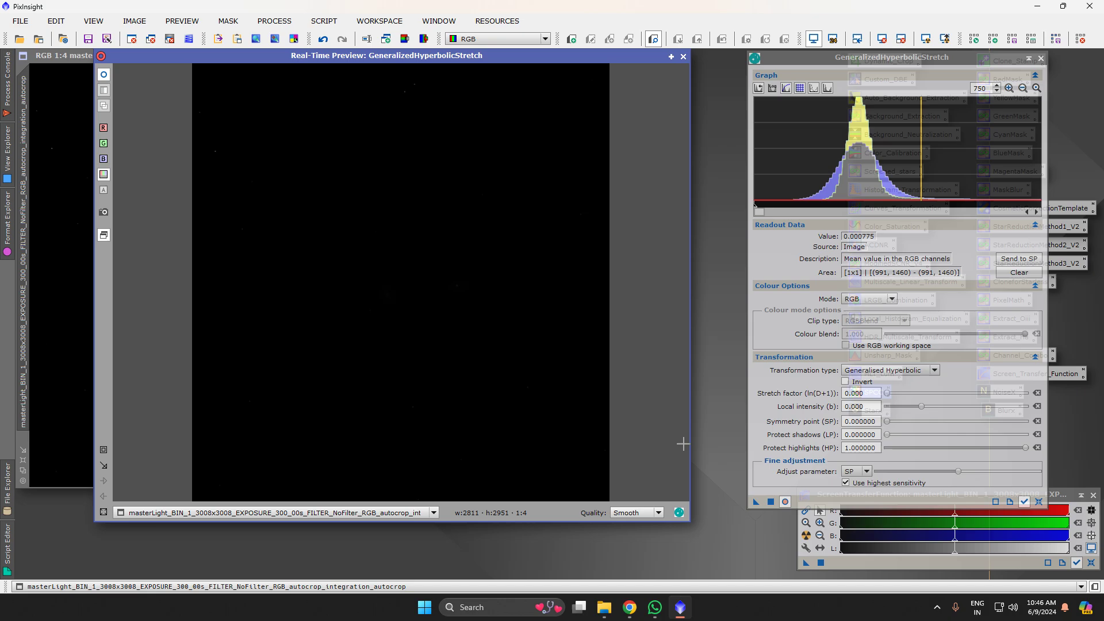
click(561, 149)
click(1039, 502)
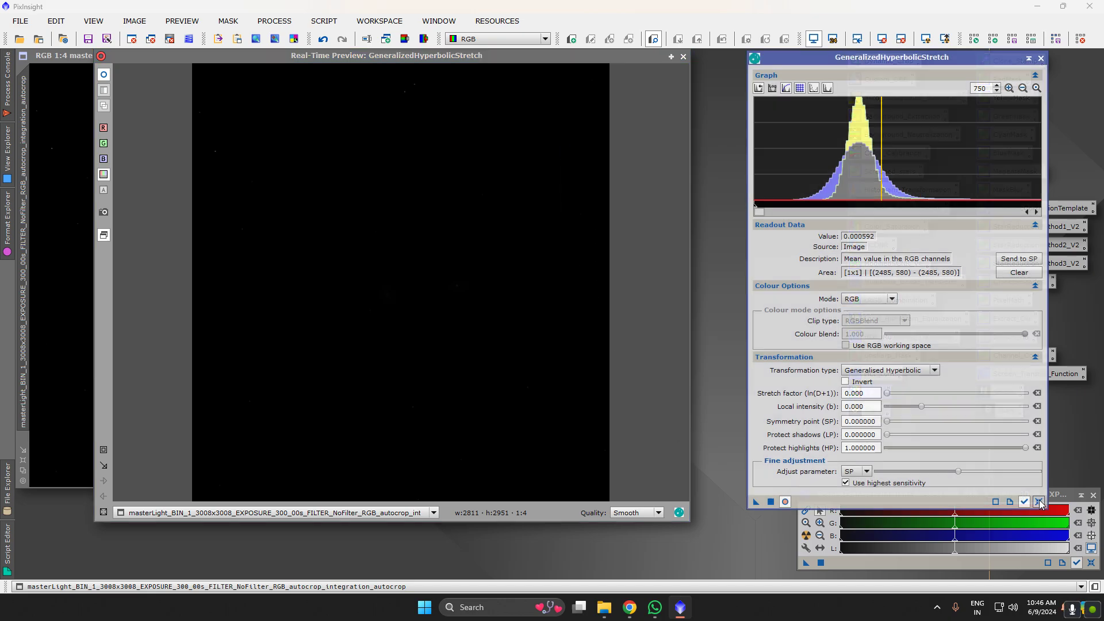
click(1023, 88)
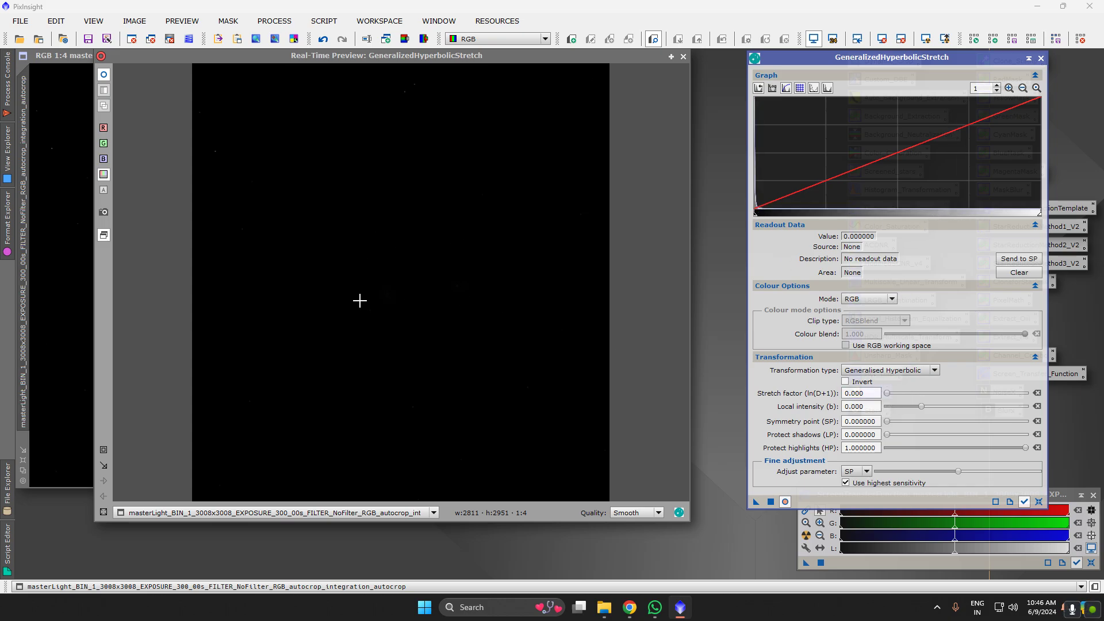
Apply a first Generalised Hyperbolic stretch to the image with a stretch factor of 4.060, and reset the process
click(901, 397)
drag(900, 396, 917, 399)
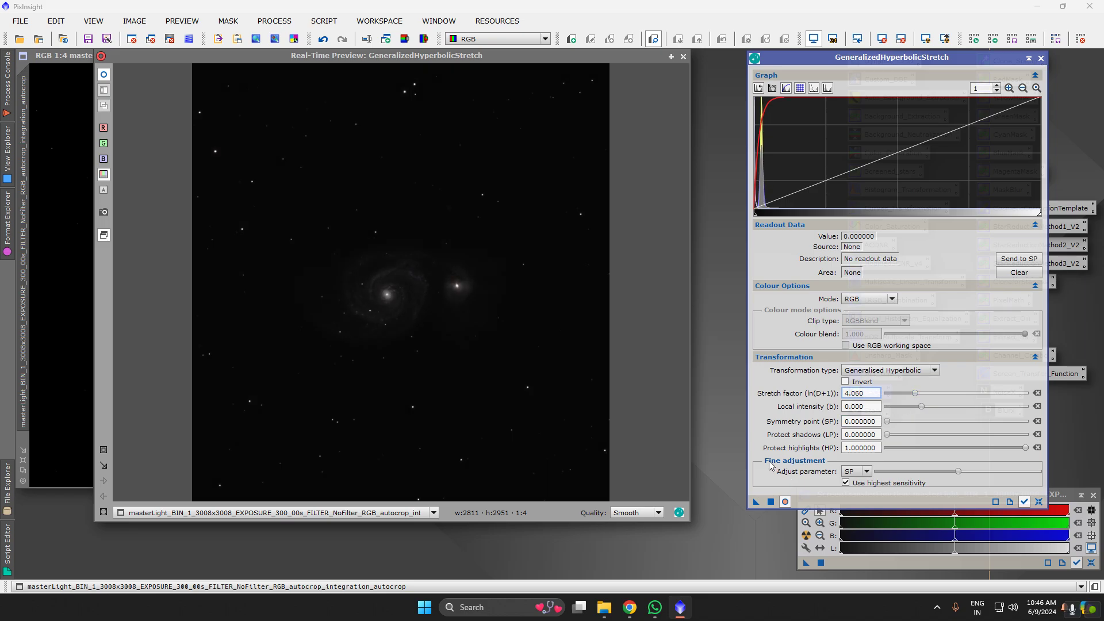
click(770, 502)
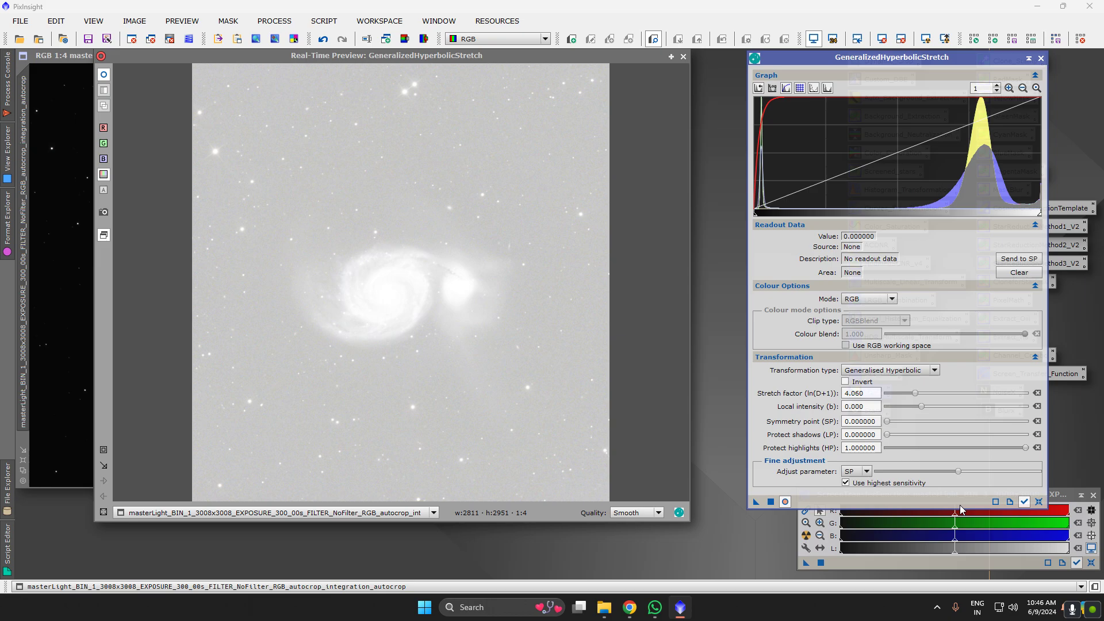
click(1039, 502)
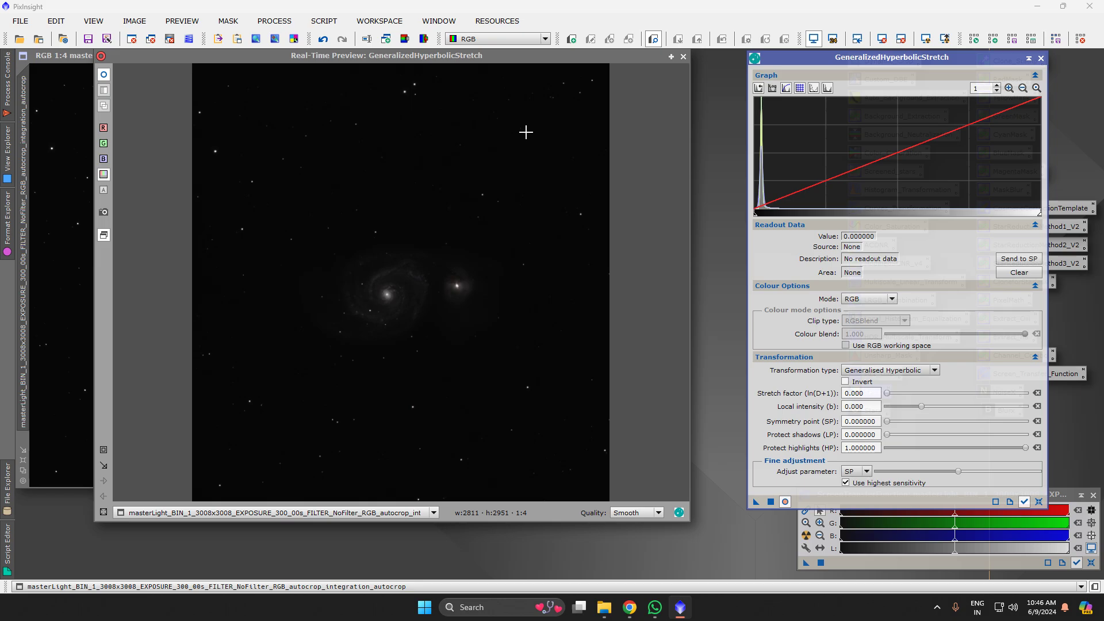
Apply a second stretch with factor 1.580 and the symmetry point 0.029878 sampled from the sky background, and reset the process
click(270, 92)
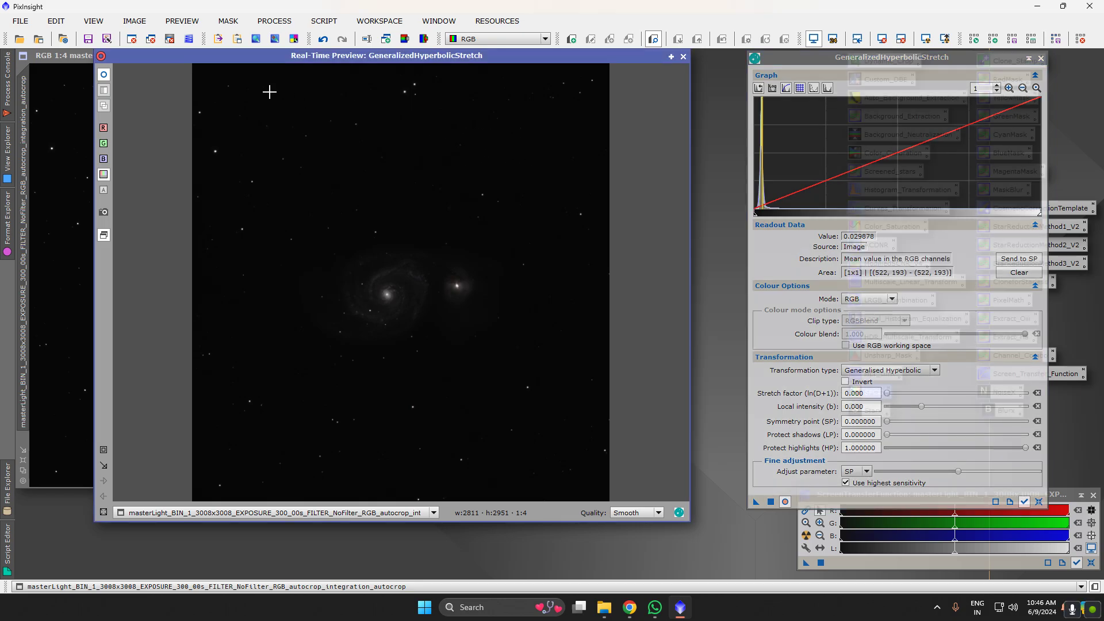
click(1006, 262)
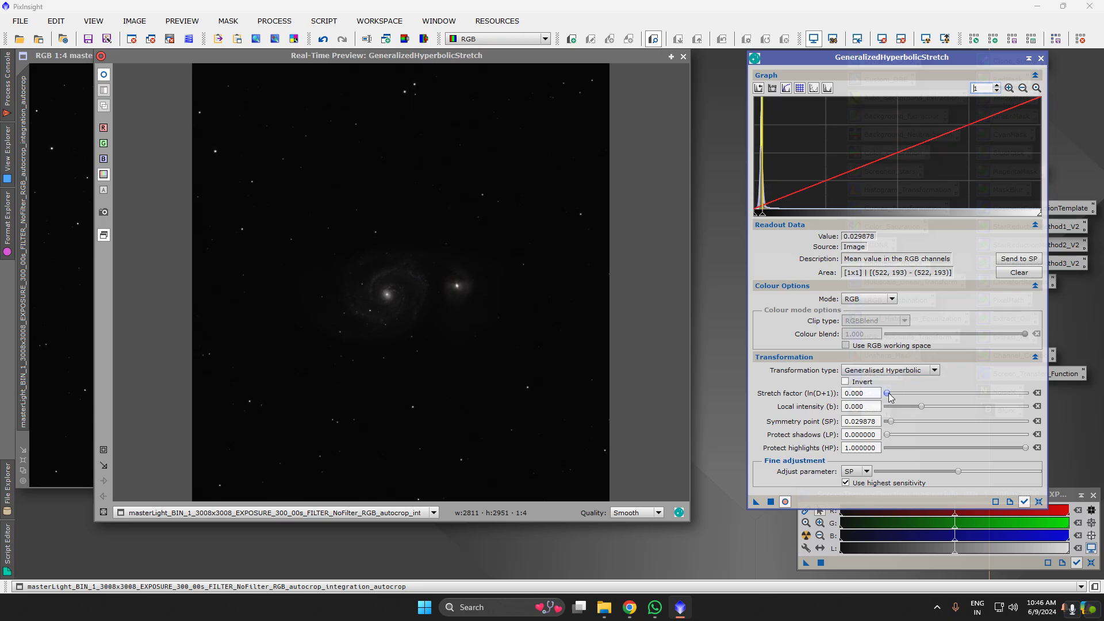
drag(889, 392, 902, 401)
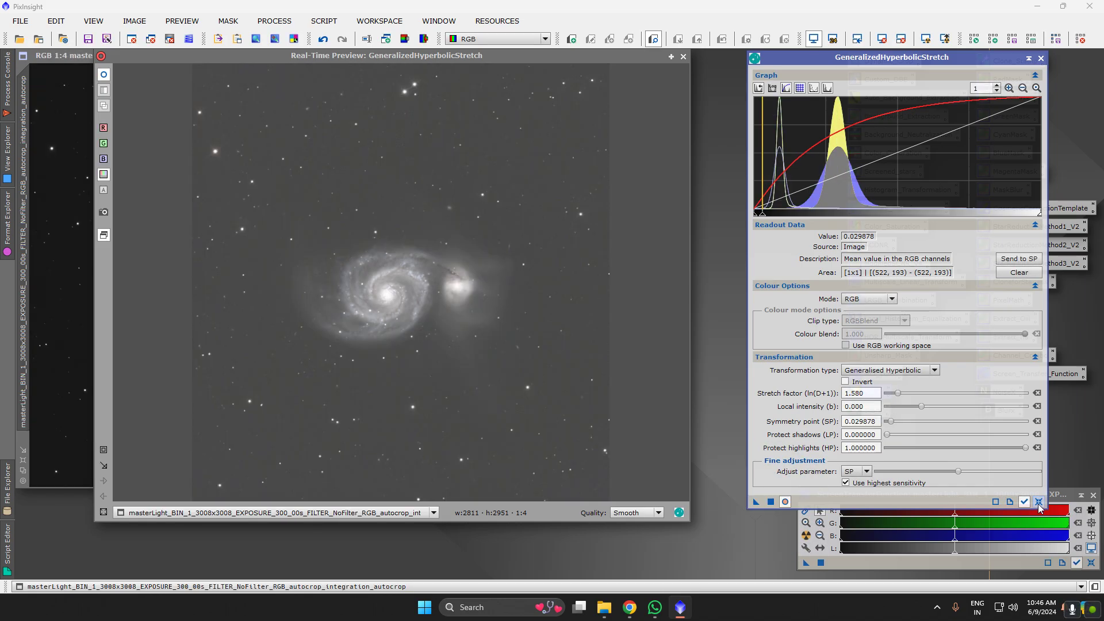
click(1039, 501)
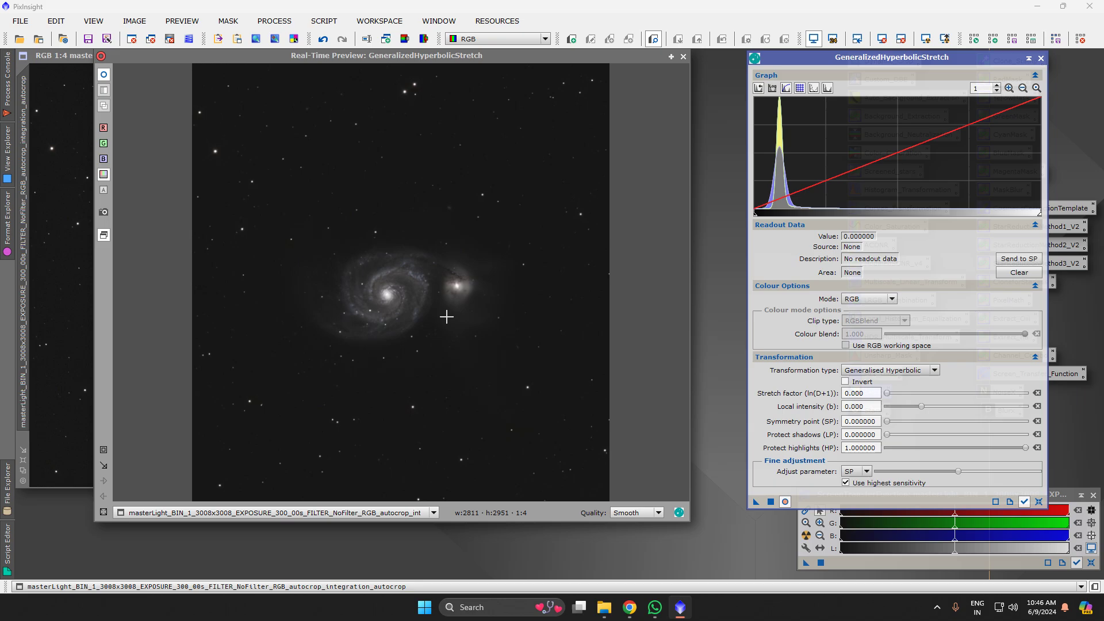
Apply a third stretch with factor 1.240 and the symmetry point 0.132227 sampled from the faint halo below the companion galaxy
click(480, 316)
click(1018, 259)
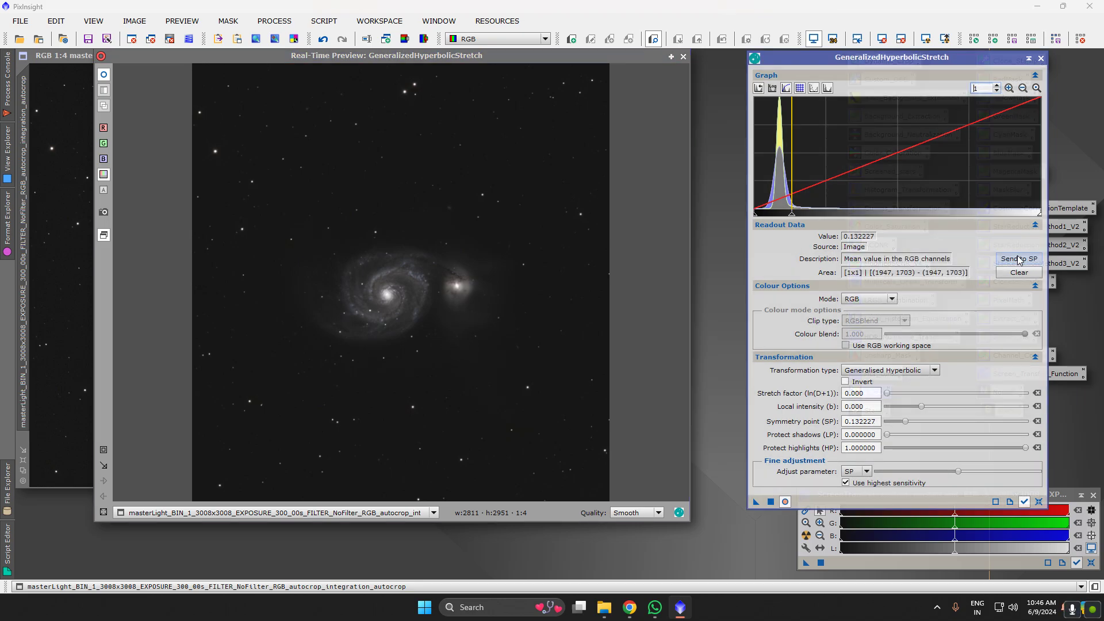
drag(887, 395, 898, 401)
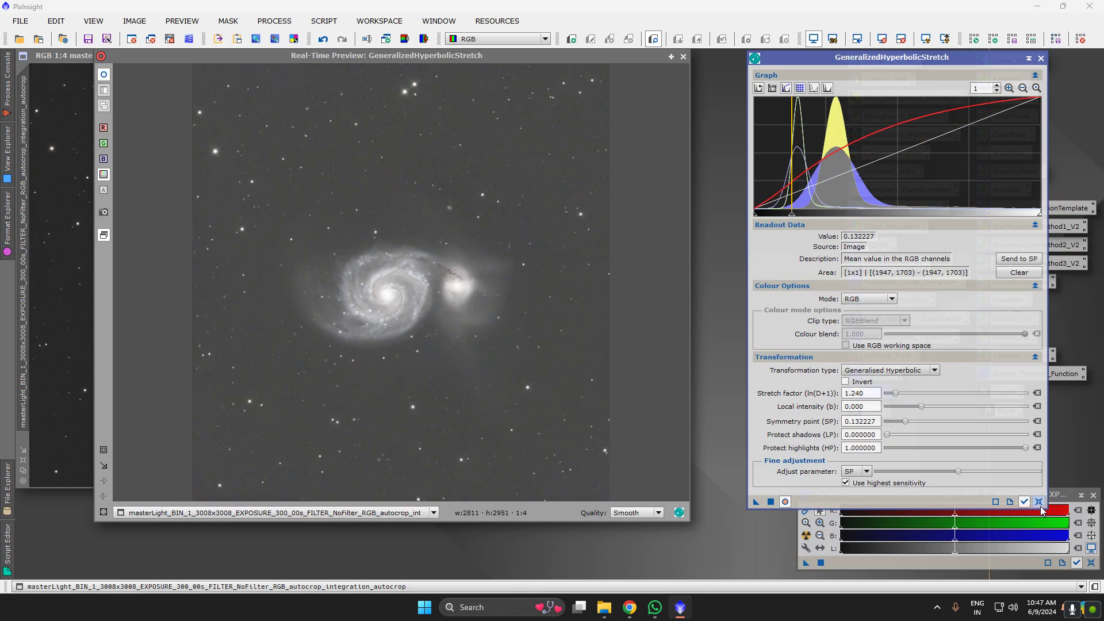
click(1039, 502)
Apply a gentle stretch with factor 0.580 and the symmetry point 0.183353 sampled at the spiral galaxy's outer edge
click(313, 304)
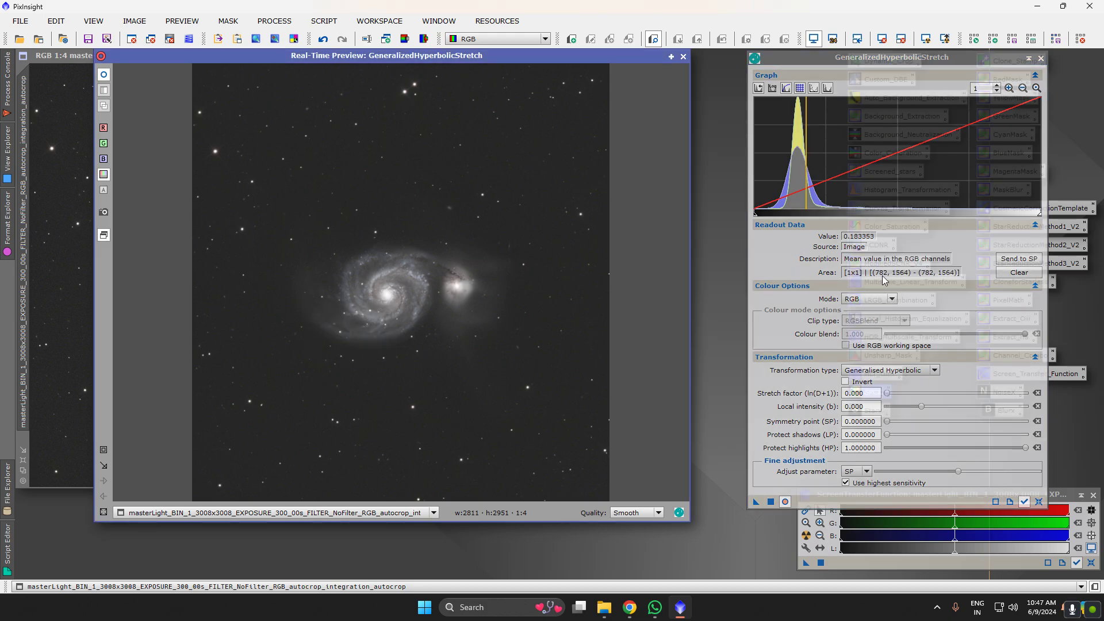
click(1018, 259)
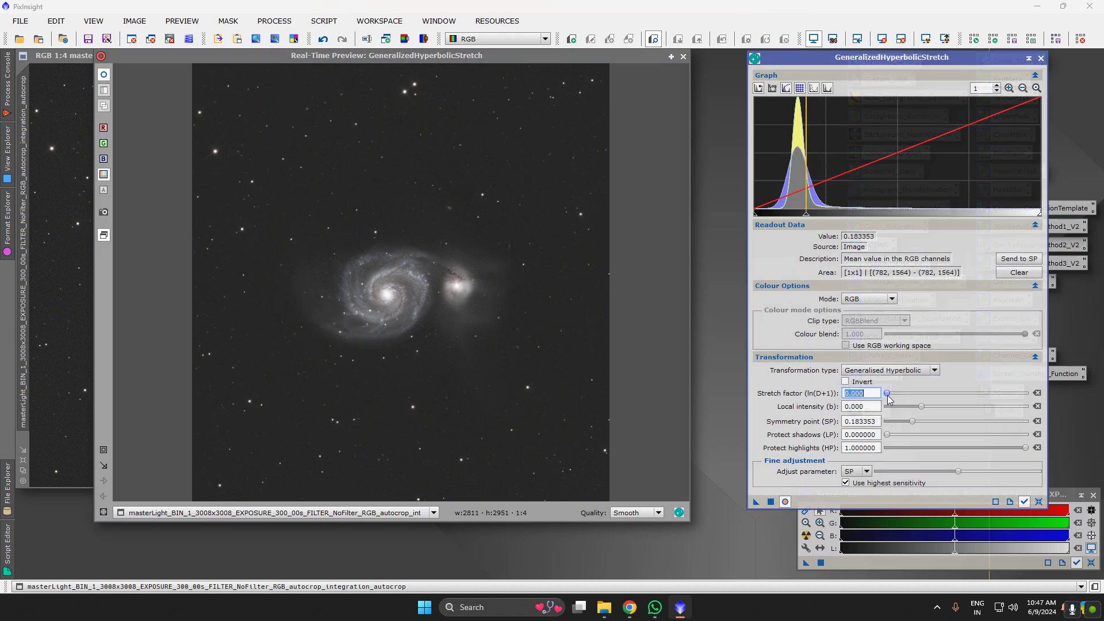
drag(888, 395, 890, 397)
click(770, 501)
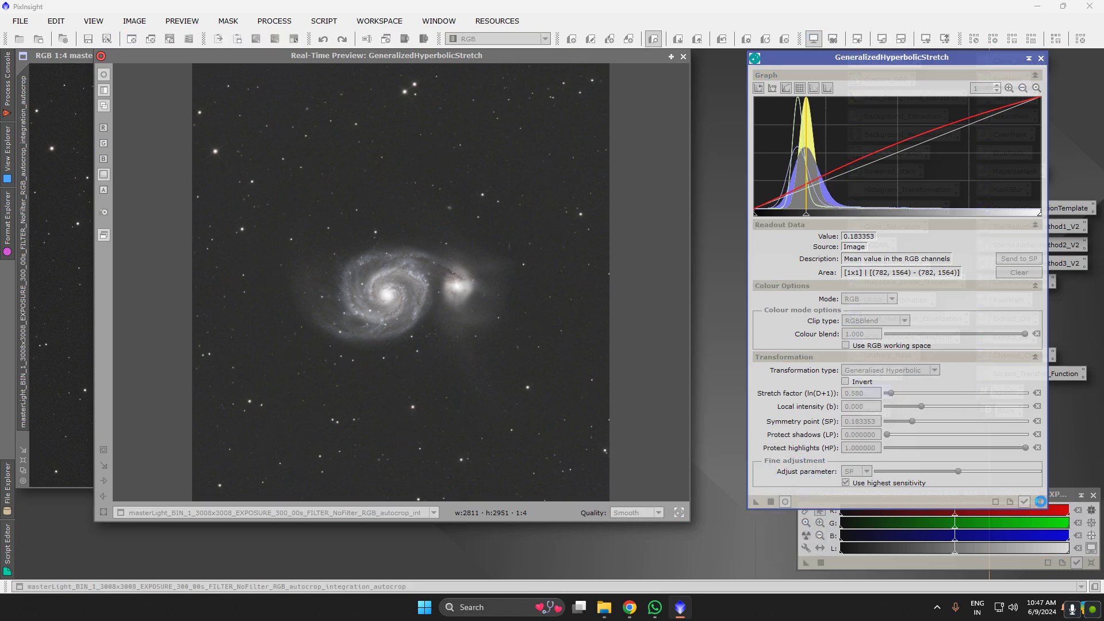
Darken the background by applying a stretch with factor 0.660 and the symmetry point 0.979120 sampled from the spiral galaxy's core
click(391, 296)
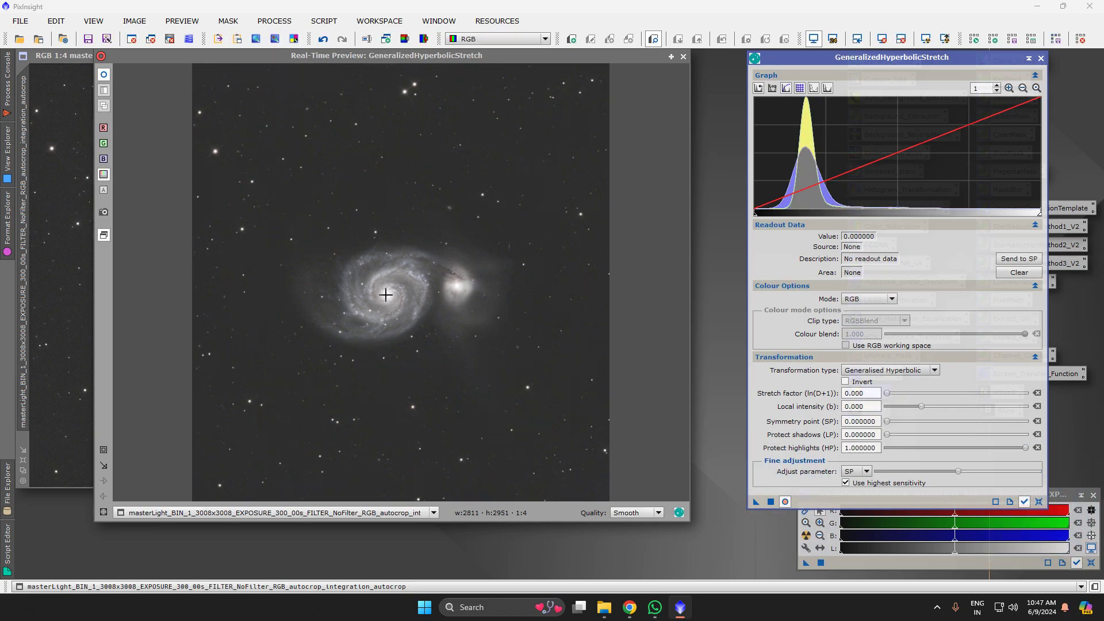
click(1015, 259)
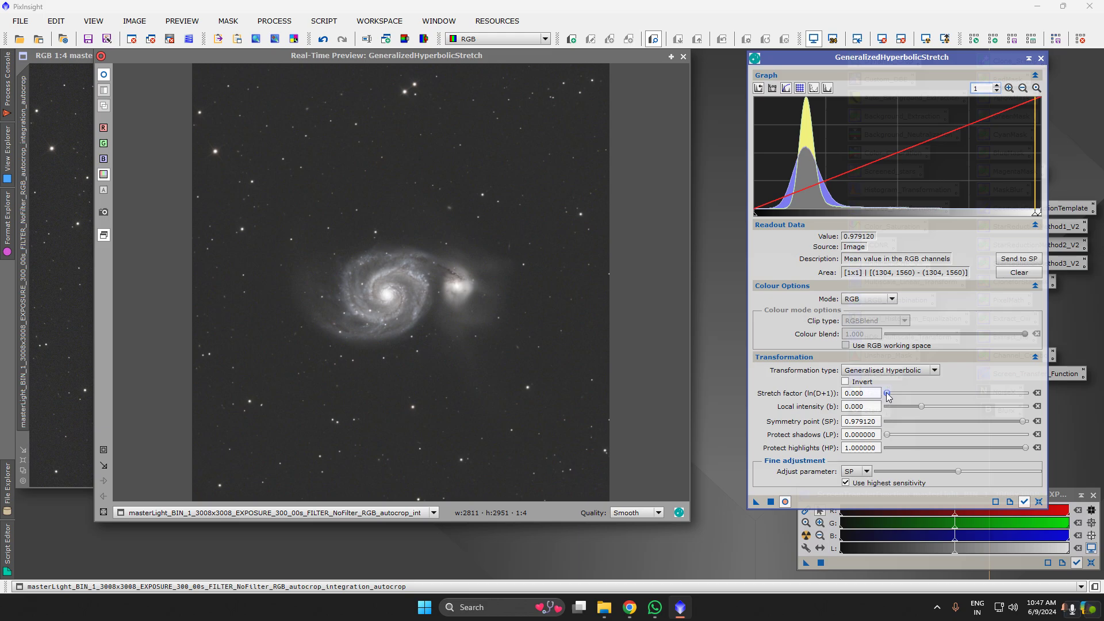
drag(887, 393, 891, 395)
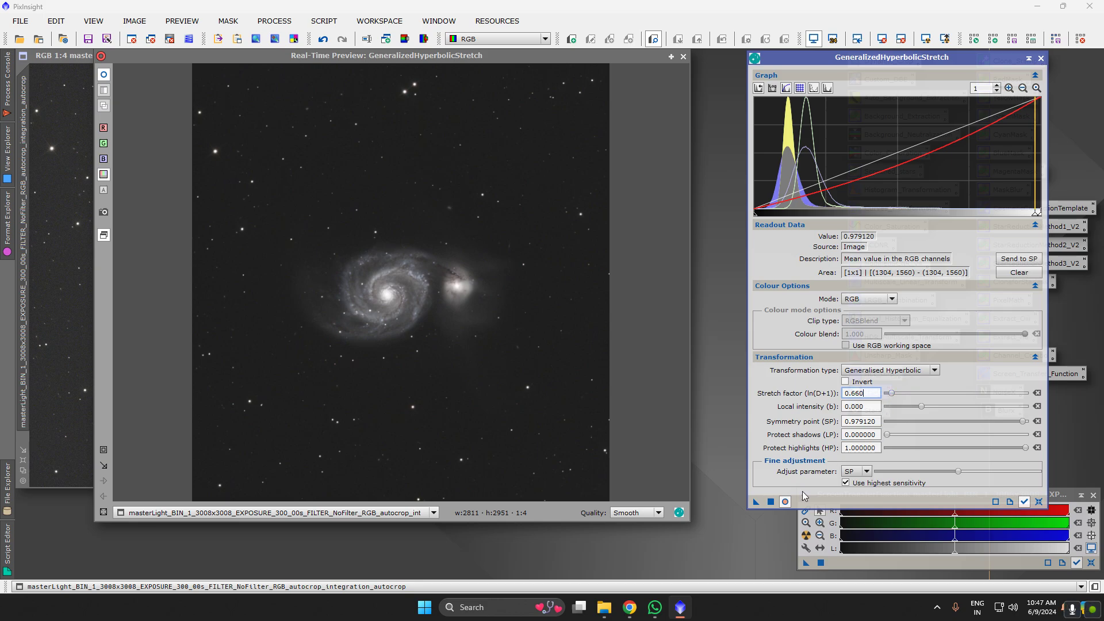
click(771, 501)
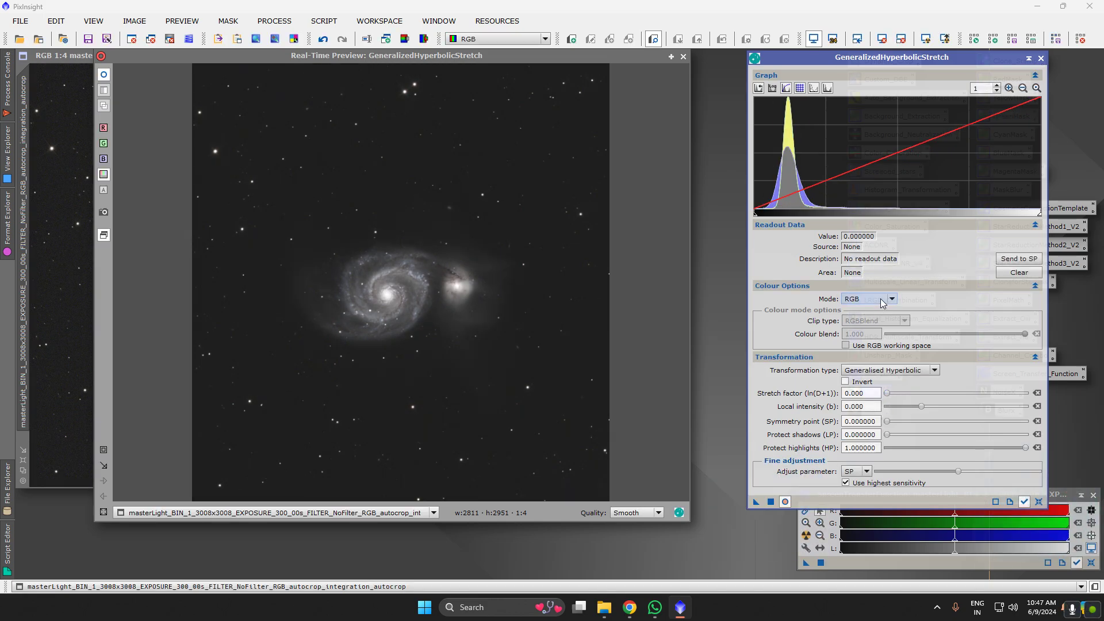
Boost the colours with a Saturation-mode stretch of factor 1.660 and the symmetry point 0.047943 sampled from the companion galaxy
click(881, 298)
click(876, 353)
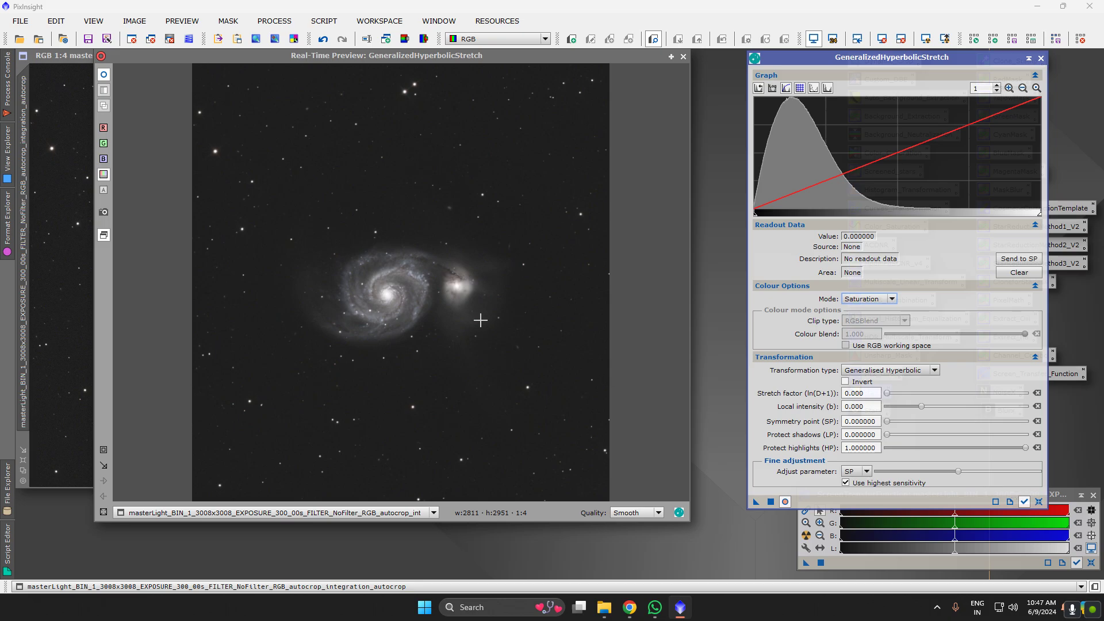
click(460, 289)
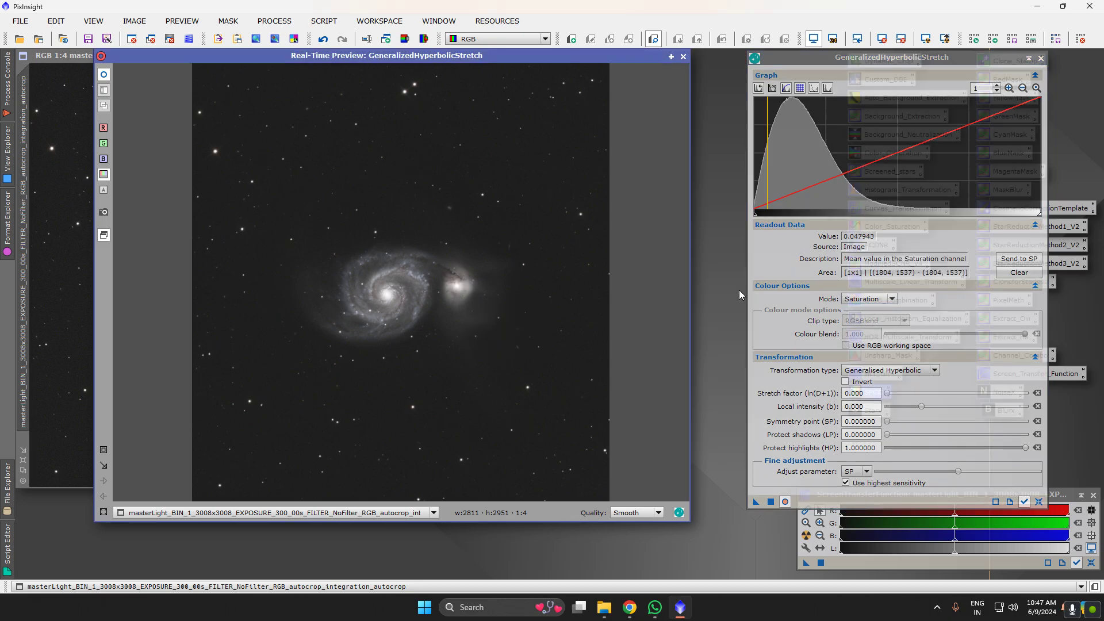
click(1019, 259)
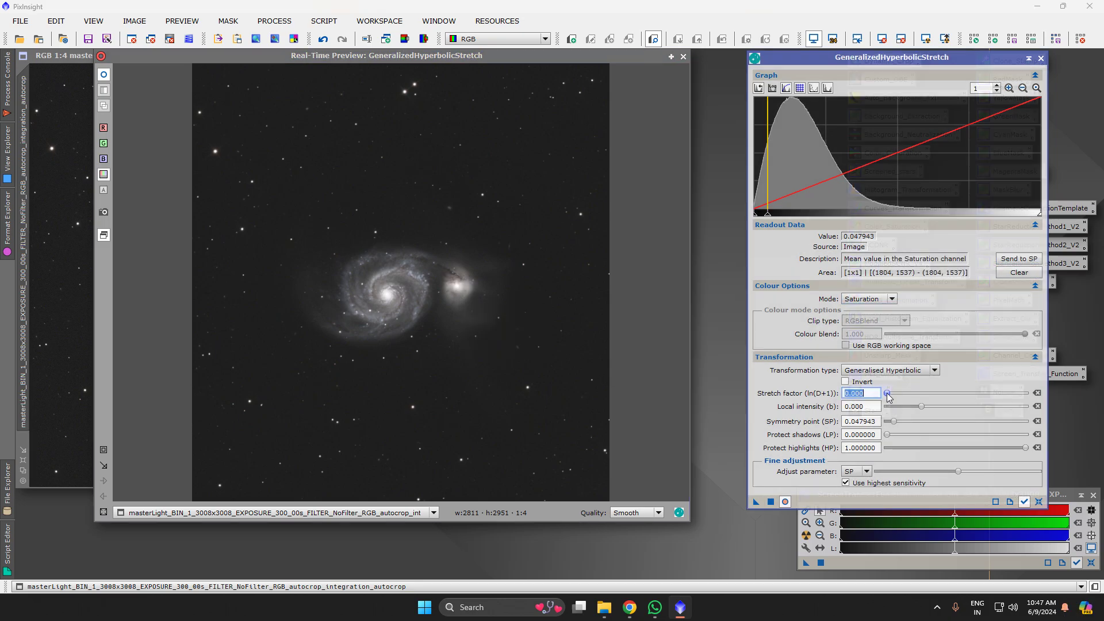
drag(888, 392, 899, 397)
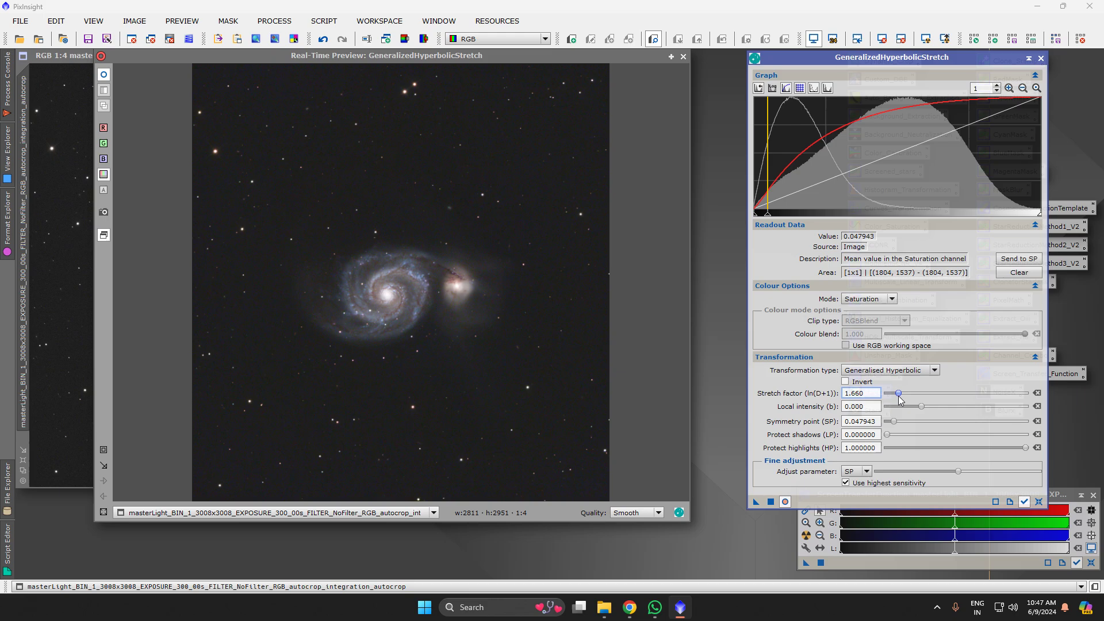
click(770, 502)
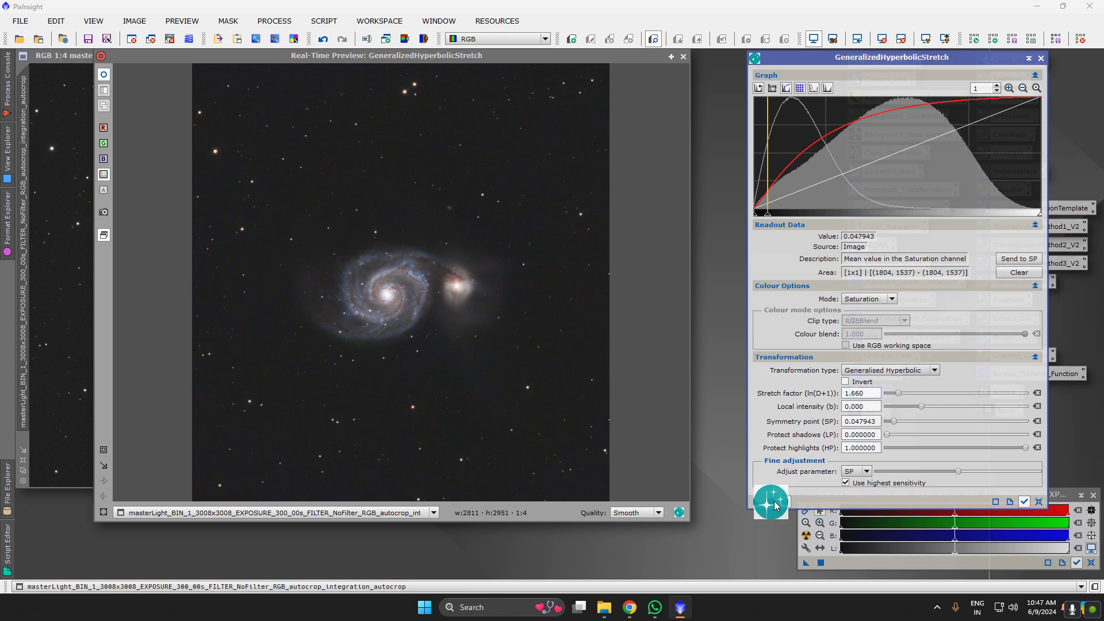
click(1039, 502)
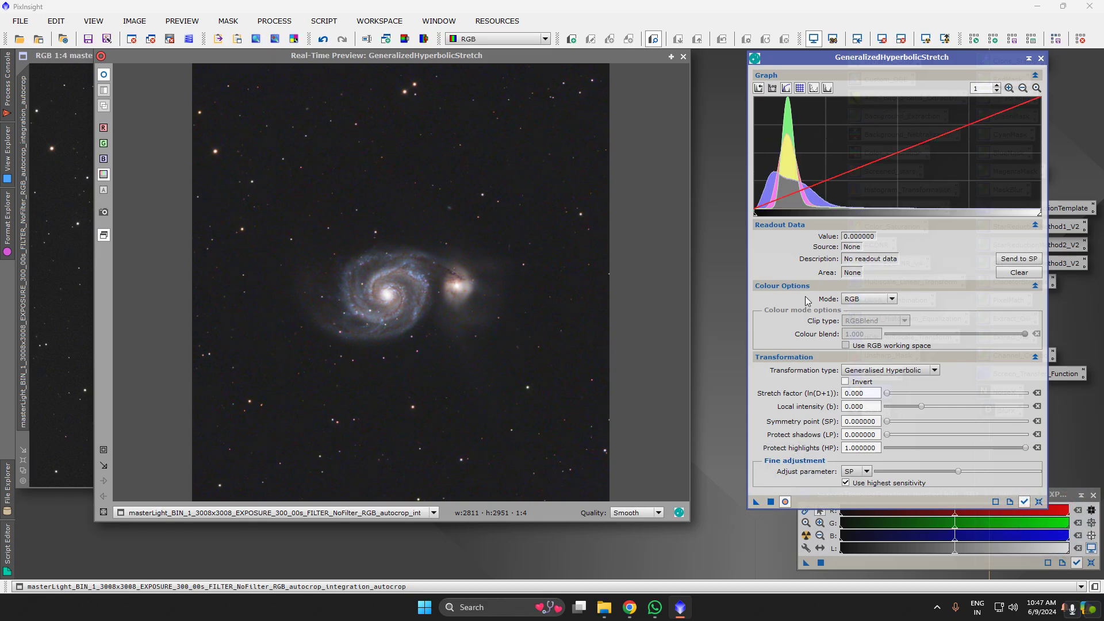
Open the colour mode choices of GeneralizedHyperbolicStretch
click(872, 303)
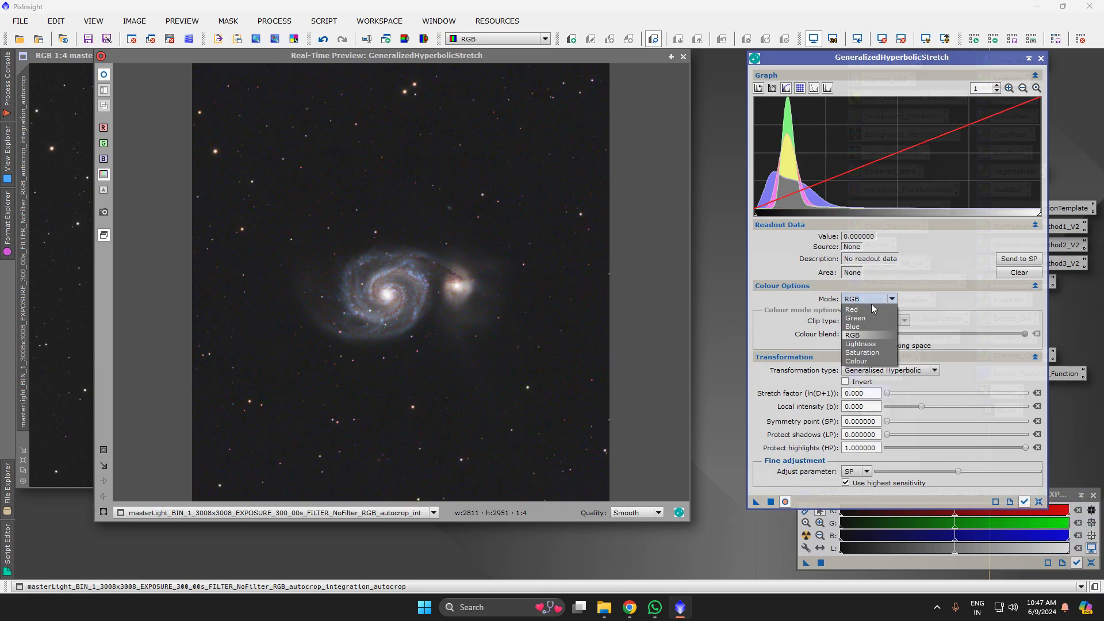
Stretch the galaxy image with GeneralizedHyperbolicStretch, using a symmetry point sampled beside the spiral and a stretch factor of 0.820, and close the process
click(1039, 494)
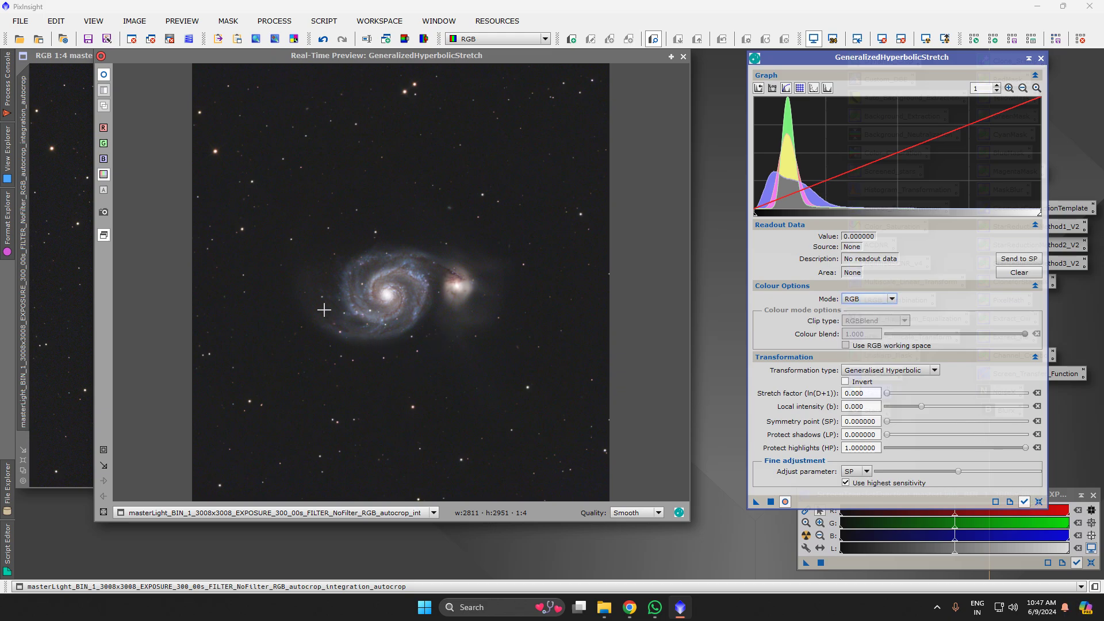
click(313, 298)
click(1018, 258)
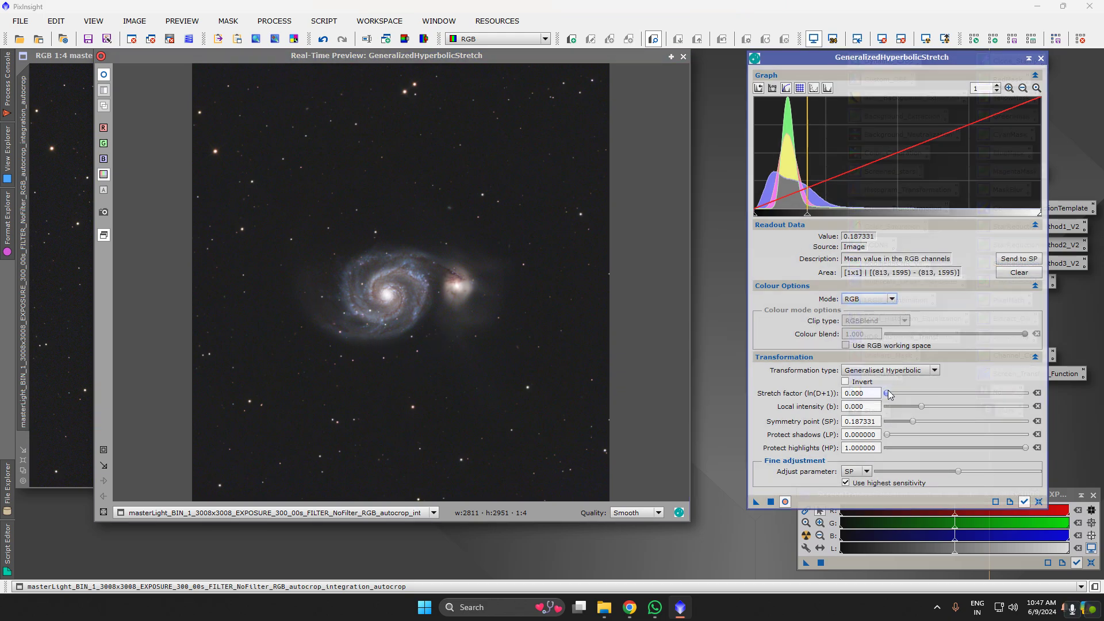
drag(888, 394, 893, 398)
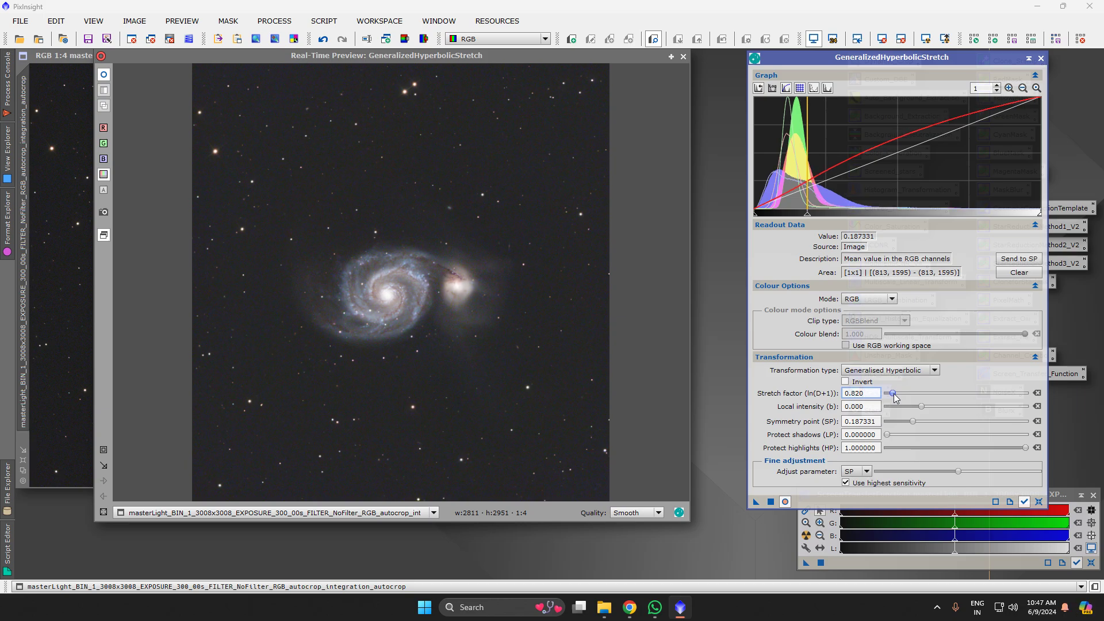
click(771, 501)
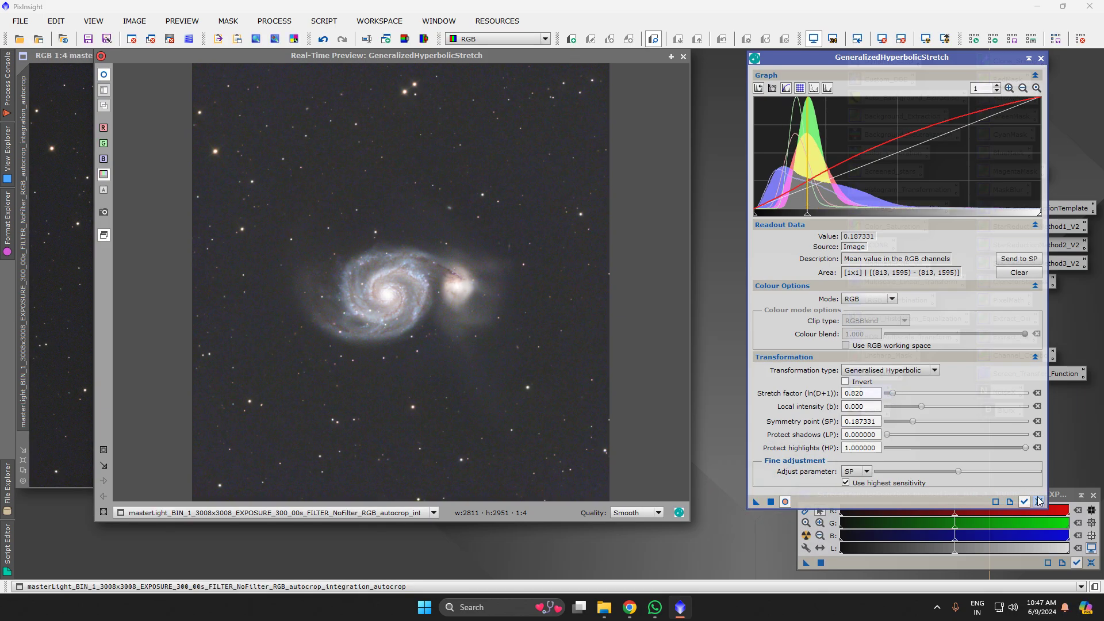
click(683, 56)
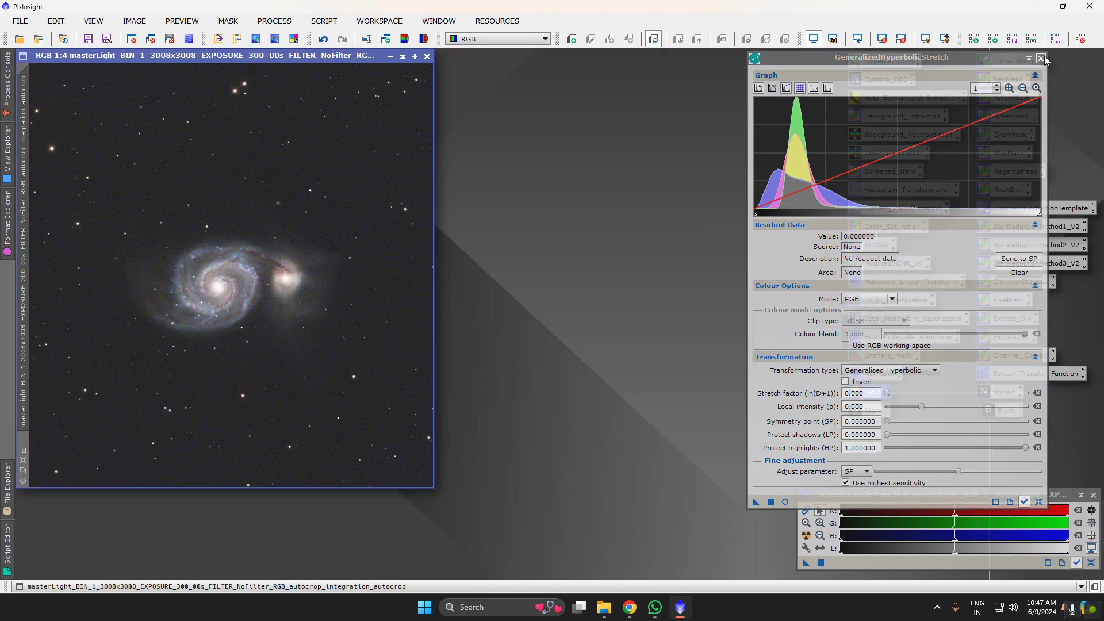
click(1041, 58)
Move the galaxy image window to the middle of the workspace and run the saved Background_Neutralization process on it
scroll(231, 261, up, 1)
scroll(228, 254, up, 1)
scroll(214, 235, down, 1)
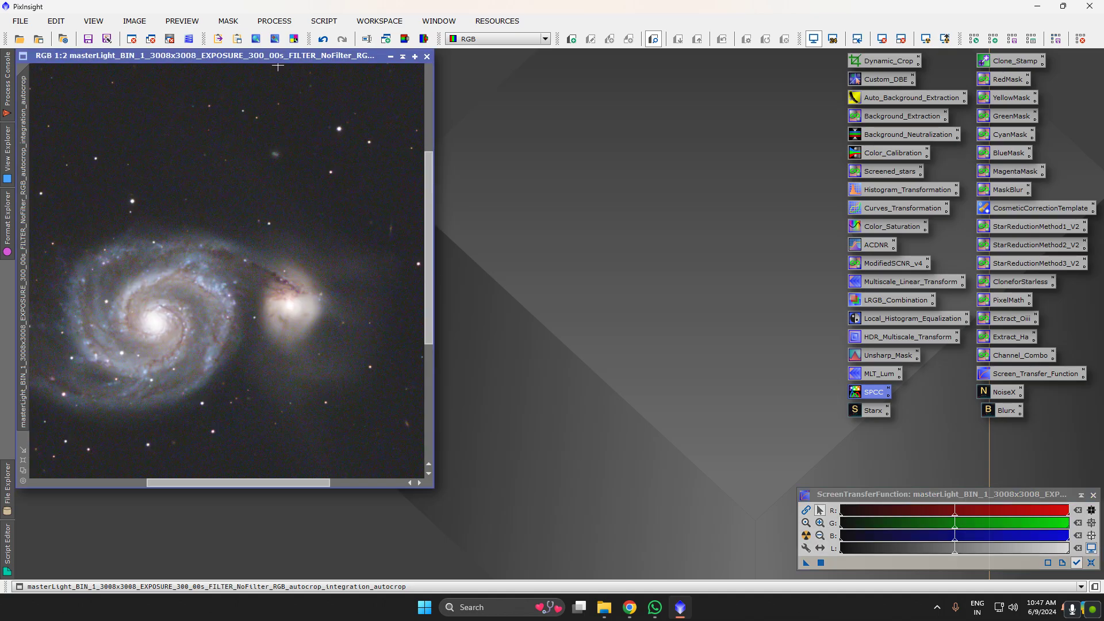
drag(282, 56, 526, 65)
scroll(413, 256, up, 3)
scroll(412, 256, down, 4)
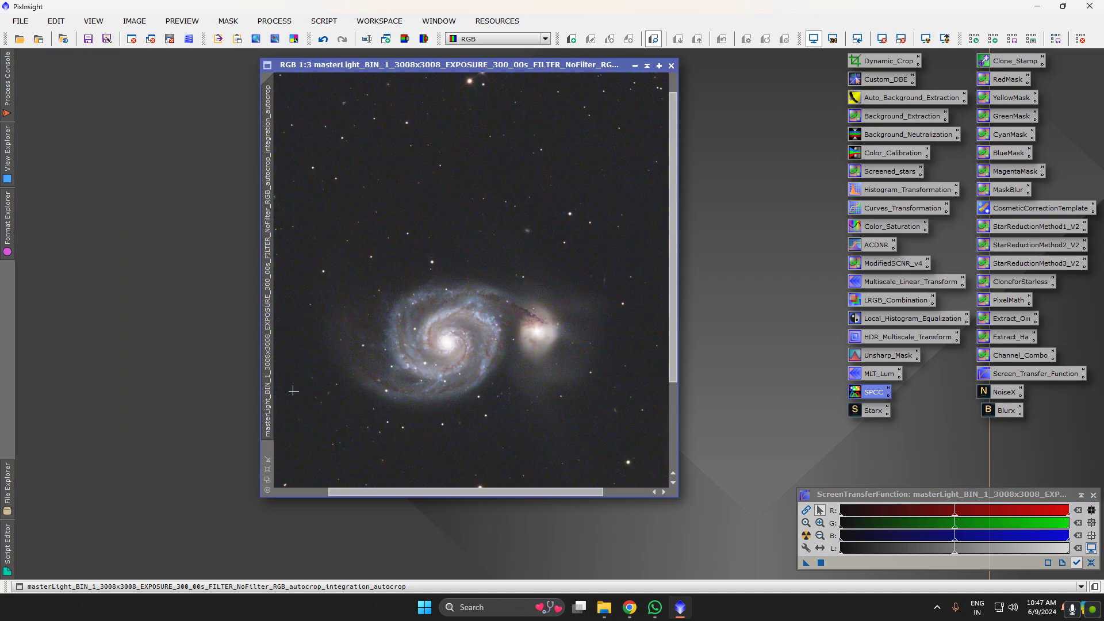
click(268, 470)
scroll(470, 387, up, 5)
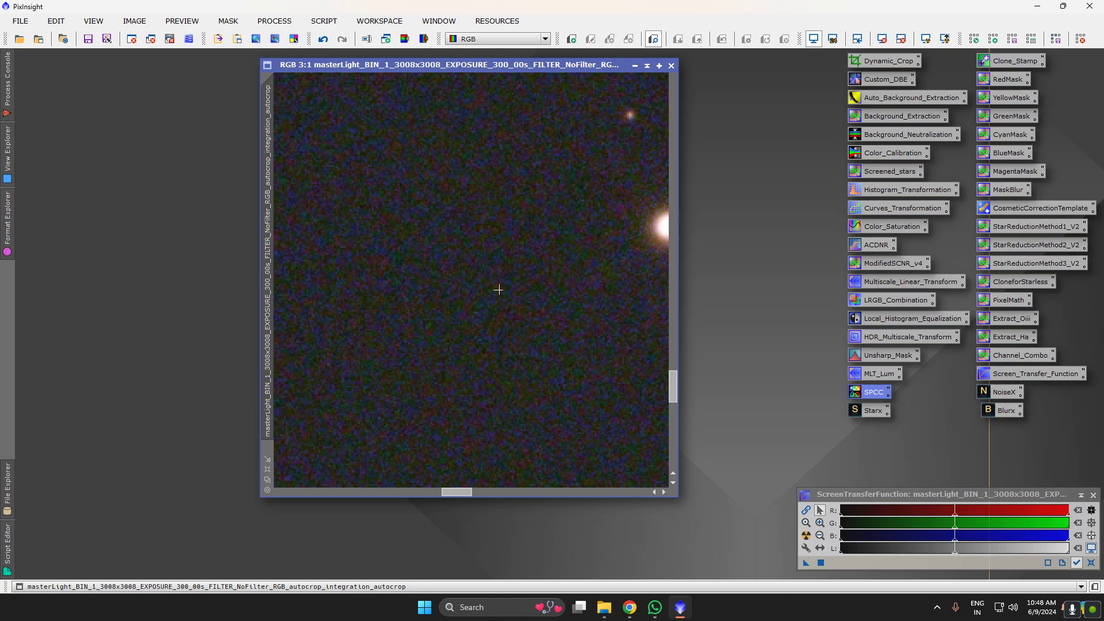
drag(907, 134, 470, 276)
scroll(480, 326, down, 5)
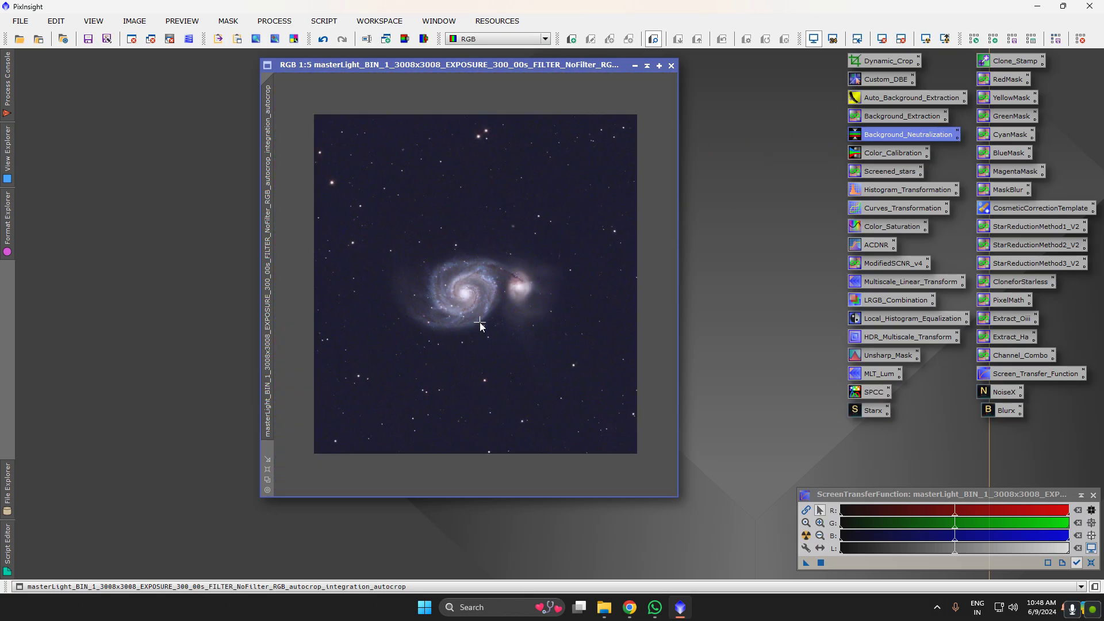
Reduce the noise in the galaxy image with the saved ACDNR process
scroll(464, 364, up, 6)
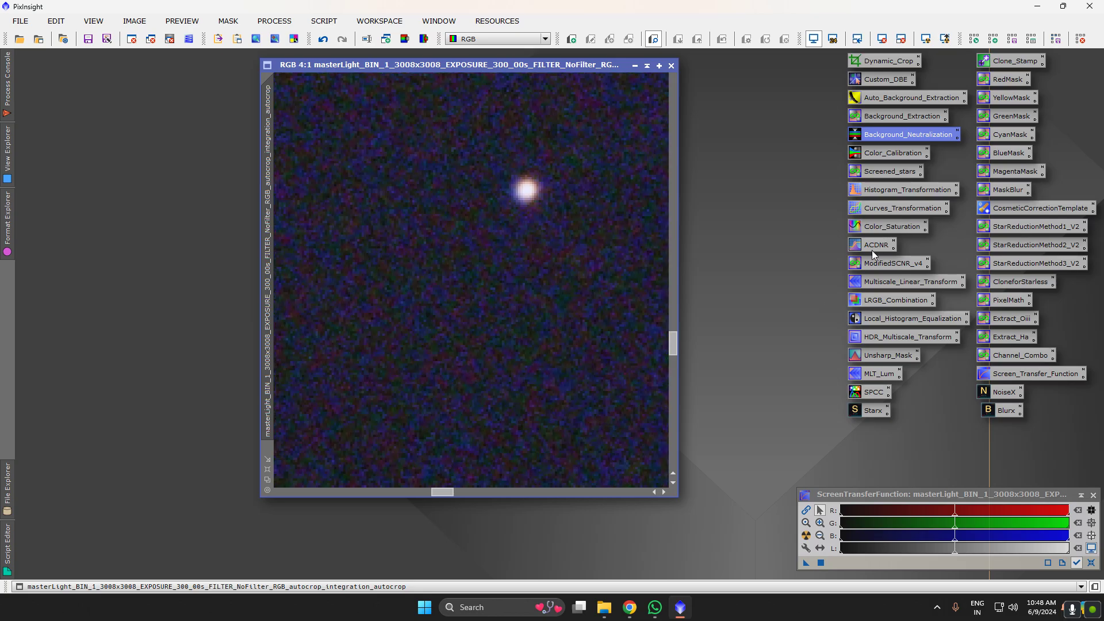
drag(873, 254, 484, 308)
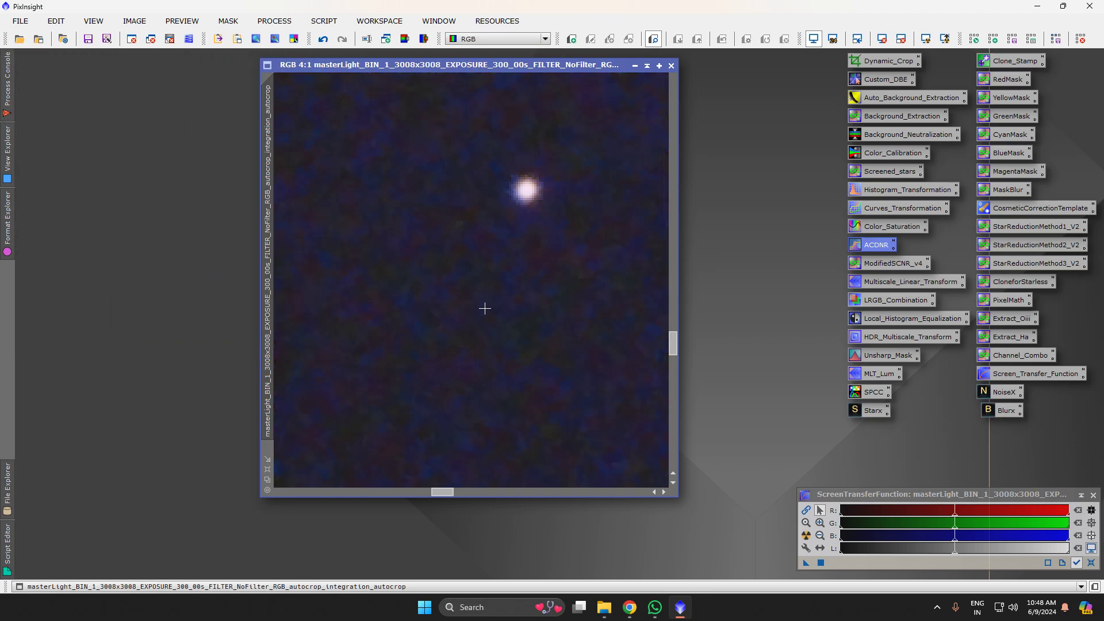
scroll(489, 294, down, 6)
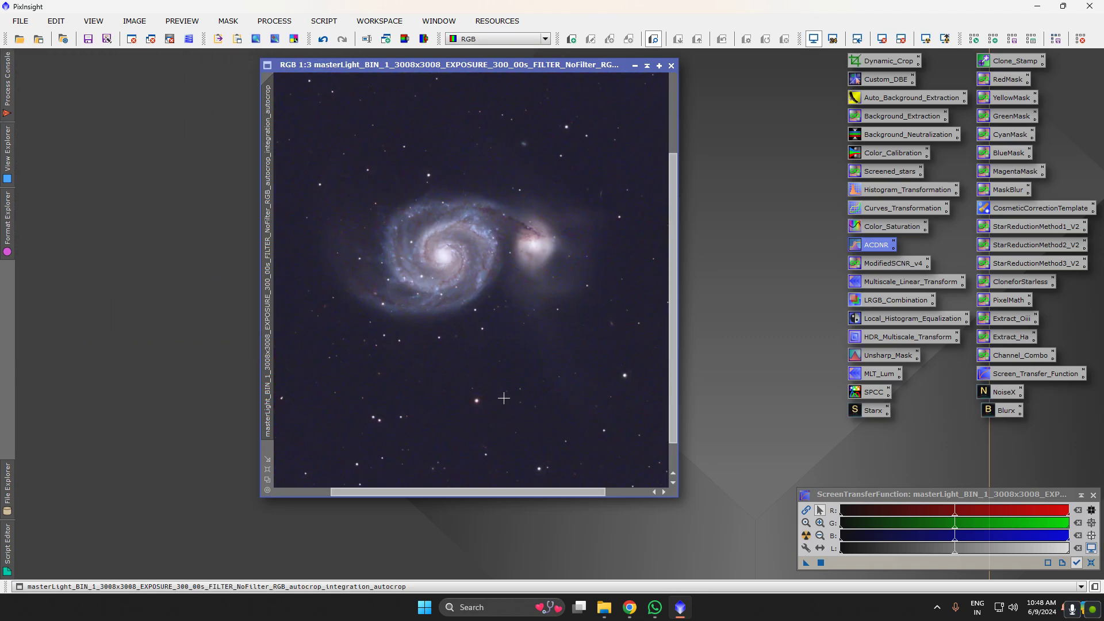
scroll(503, 397, up, 3)
scroll(474, 346, up, 2)
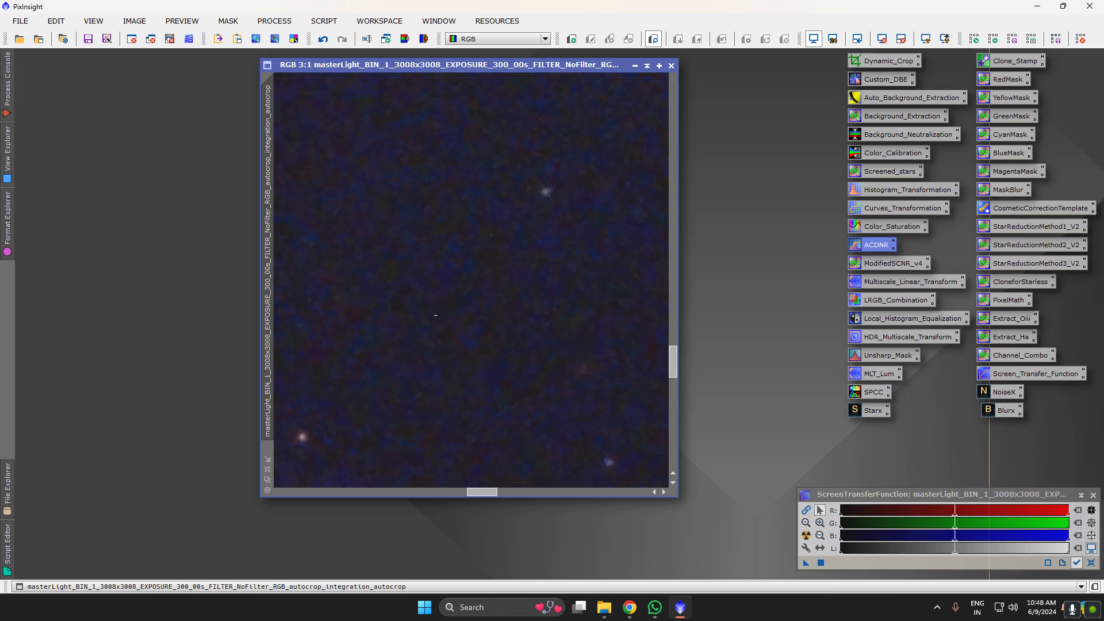
scroll(439, 288, down, 3)
scroll(426, 290, up, 1)
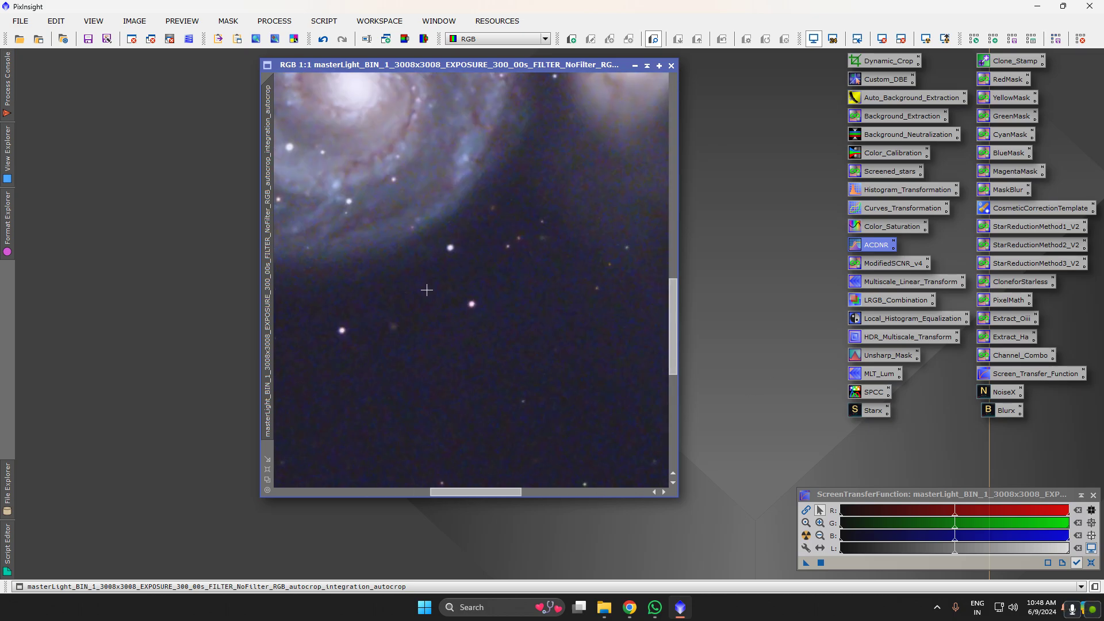
scroll(426, 290, down, 4)
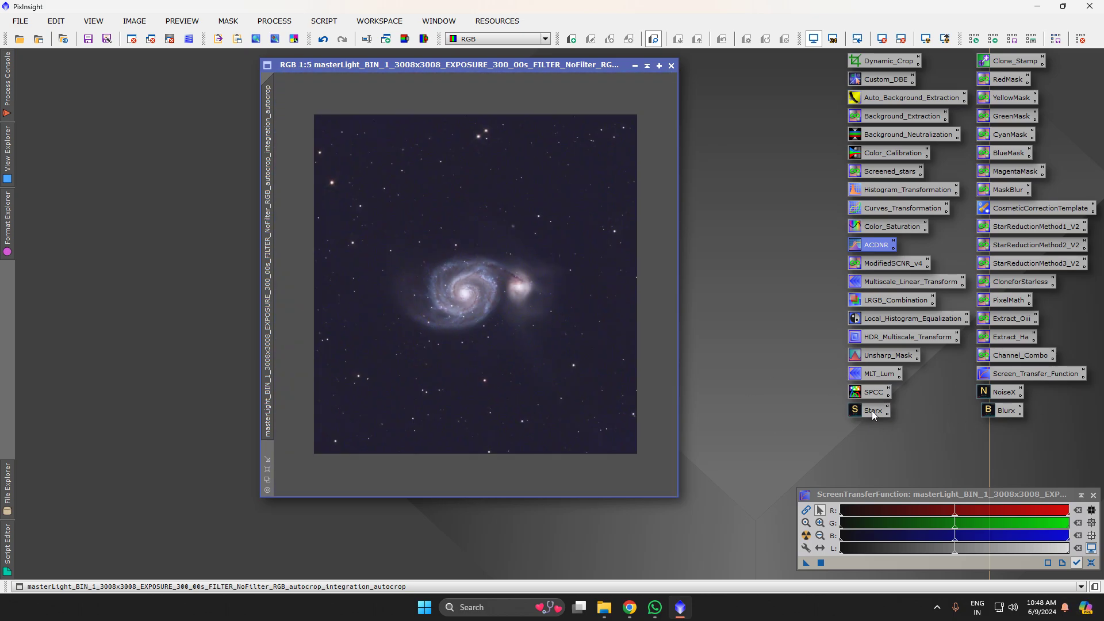
Run the saved Starx process on the galaxy image and compare the starless and stars images
drag(873, 410, 463, 303)
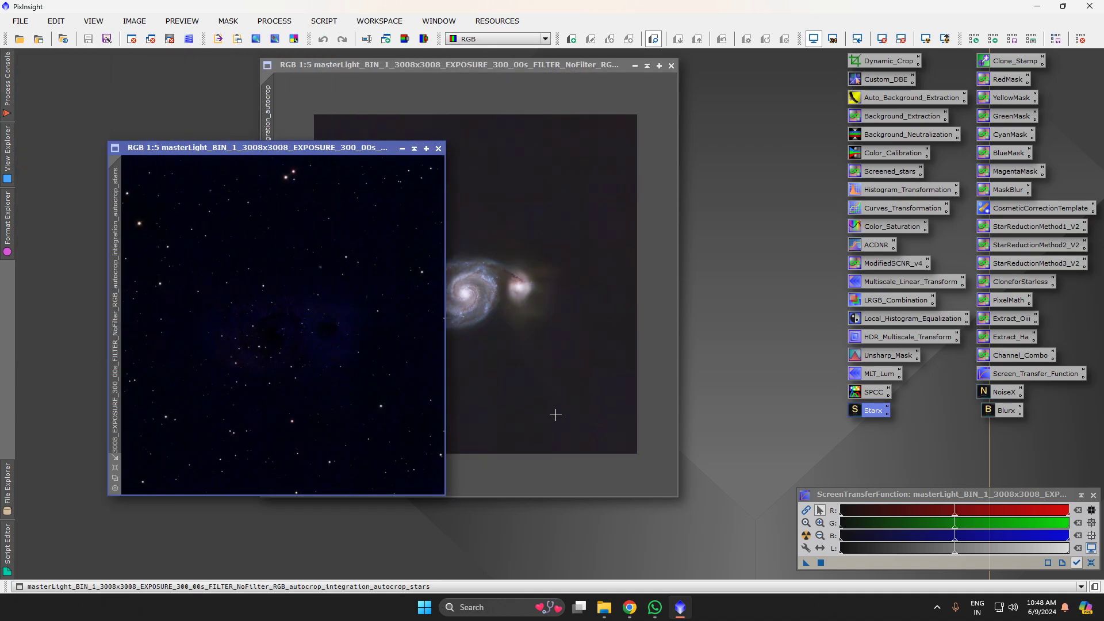
click(533, 375)
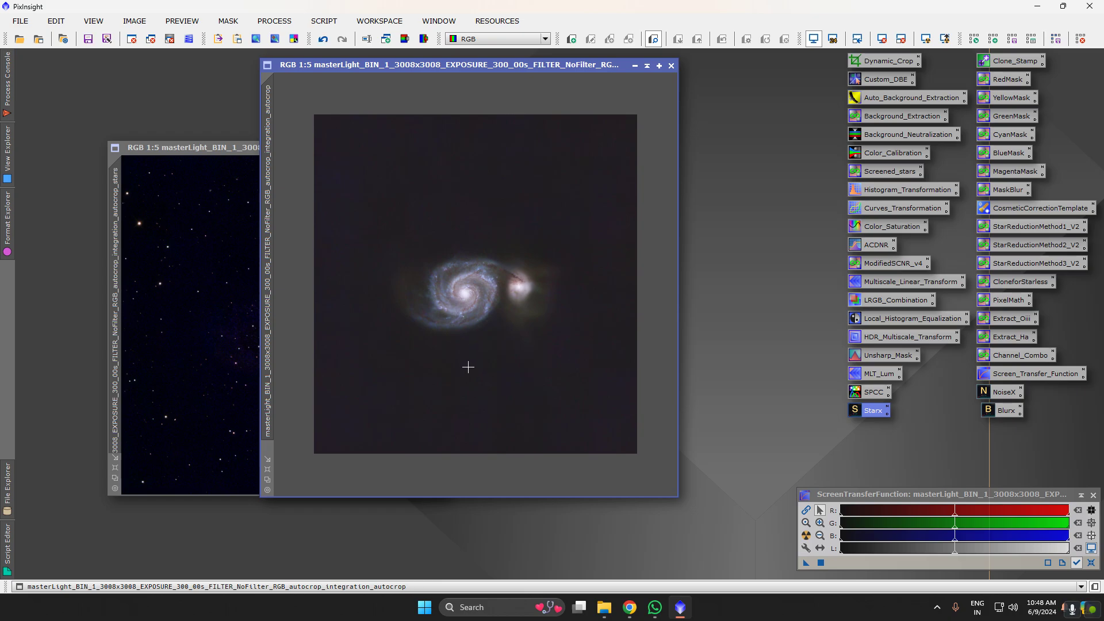
click(234, 347)
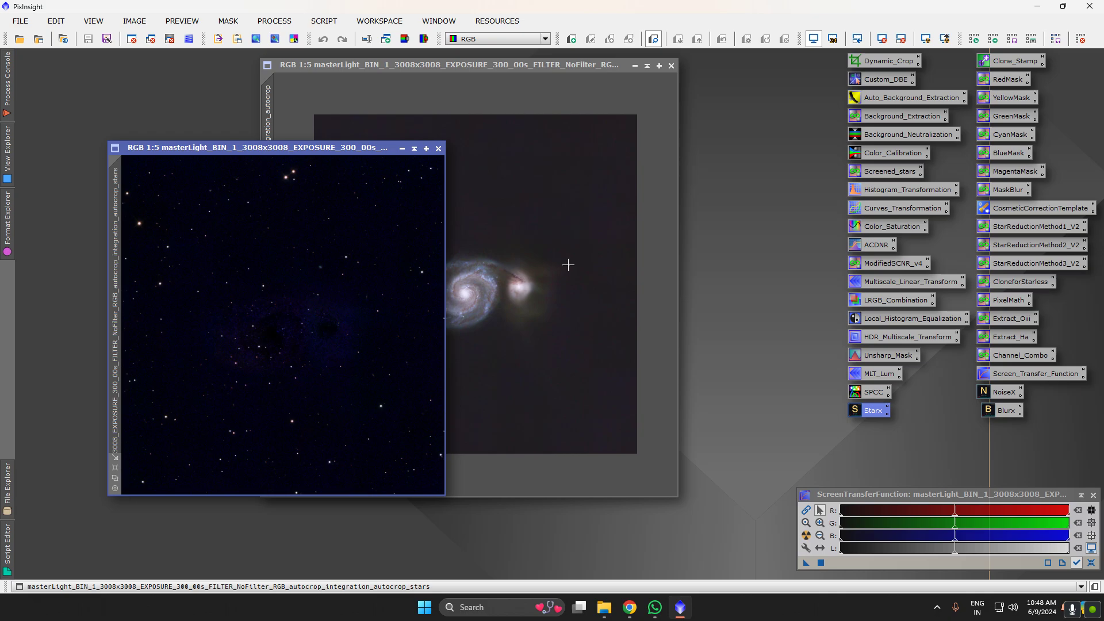
click(324, 20)
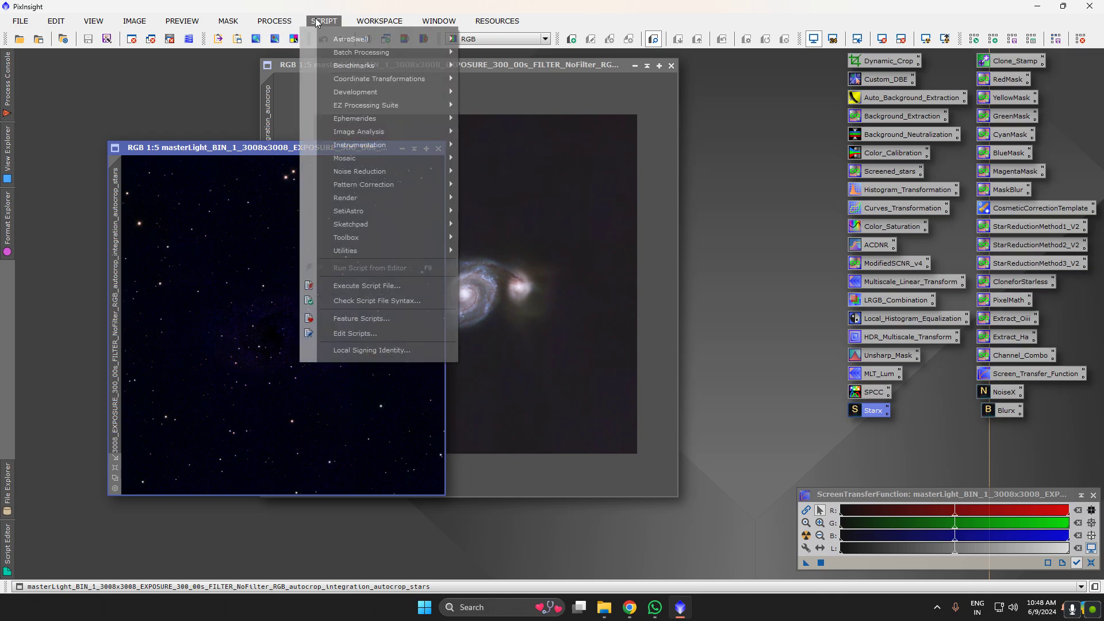
mouse_move(392, 104)
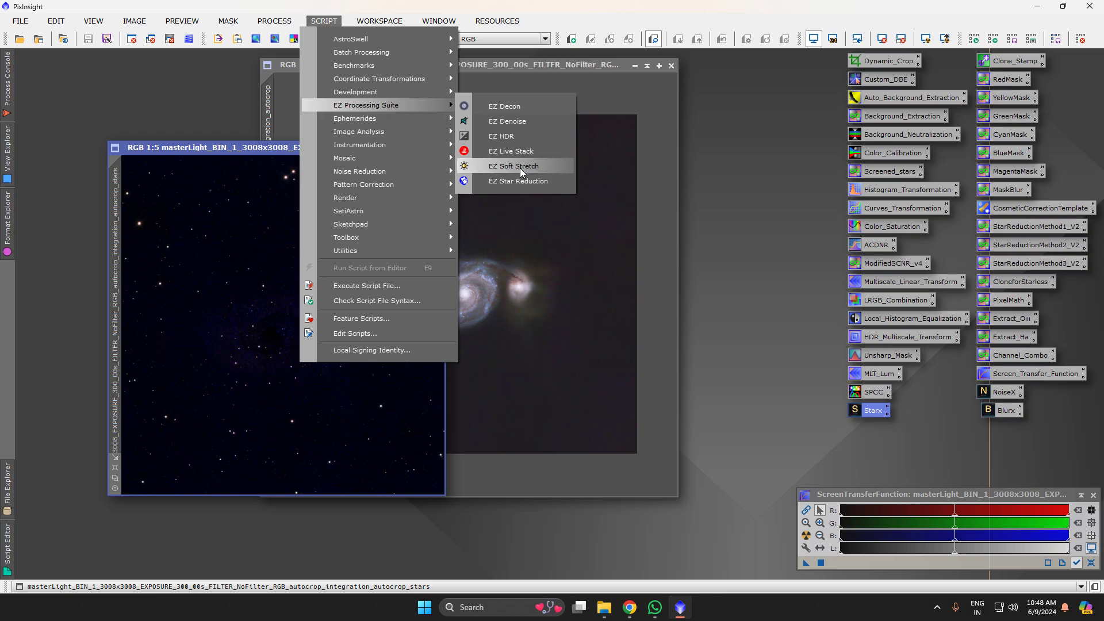
click(557, 340)
Close the starless galaxy image and the stars image without saving
click(672, 67)
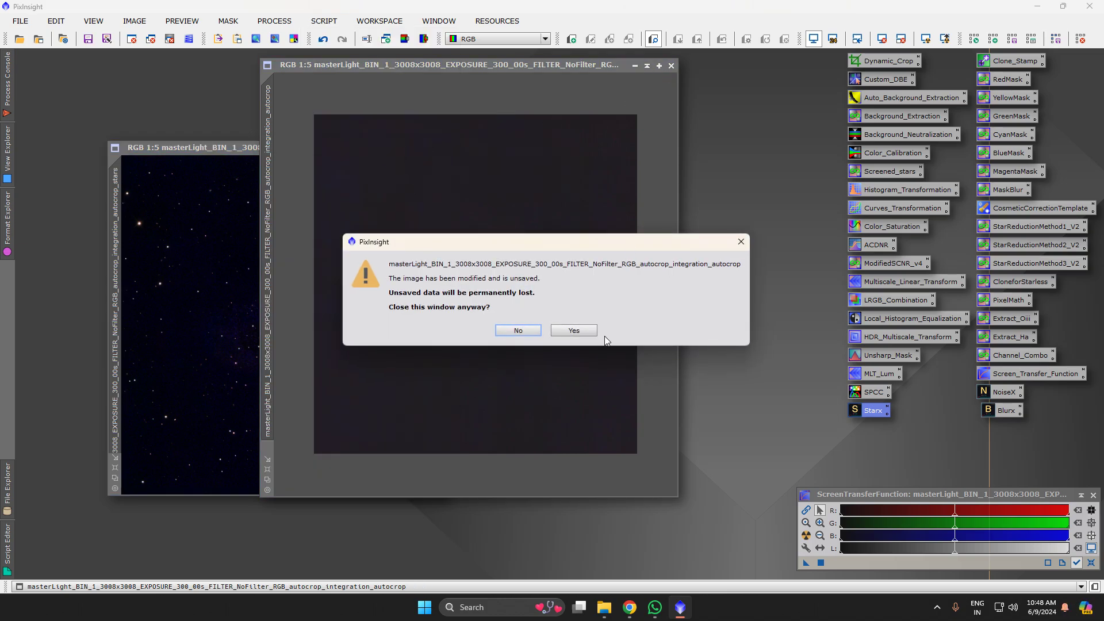
click(574, 329)
click(437, 148)
Start opening image files and browse to the GT71 folder inside 2023-2024
click(20, 21)
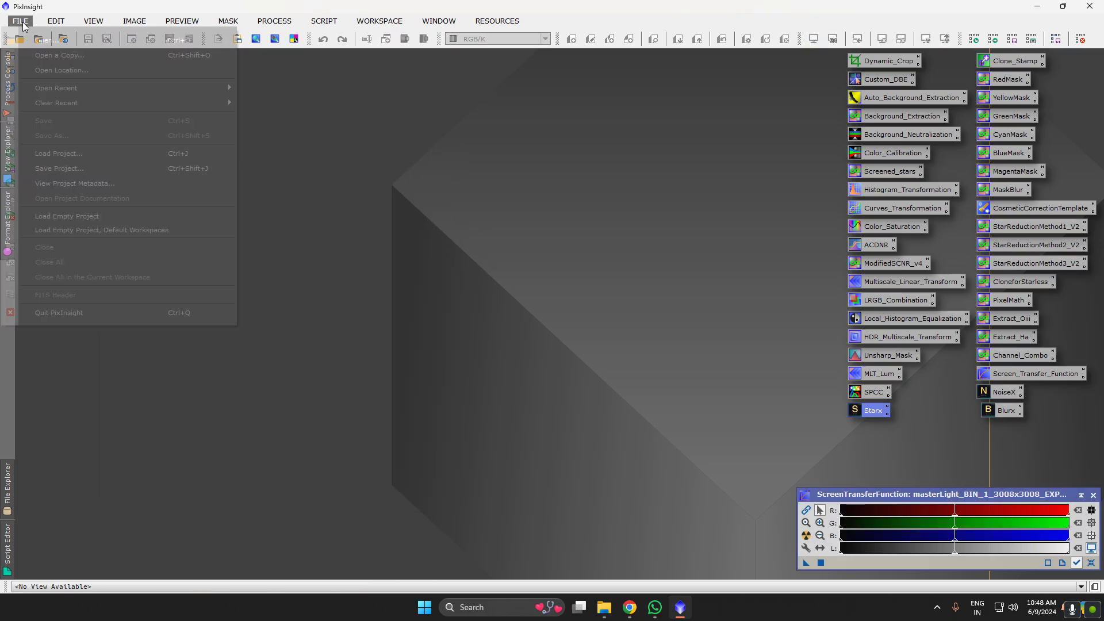
click(41, 34)
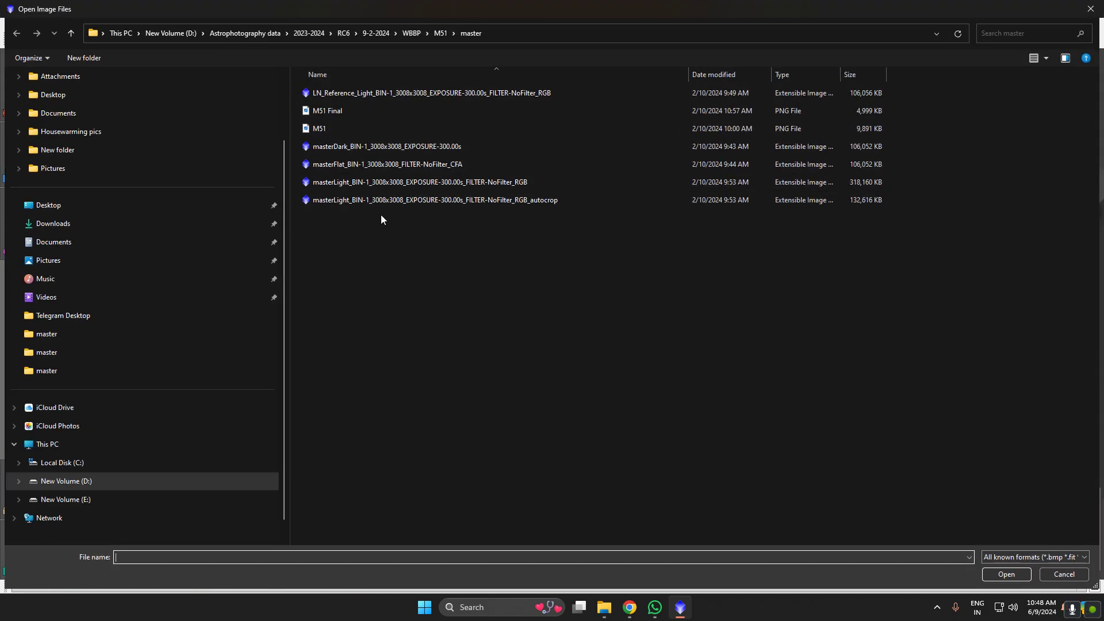
click(343, 33)
click(333, 147)
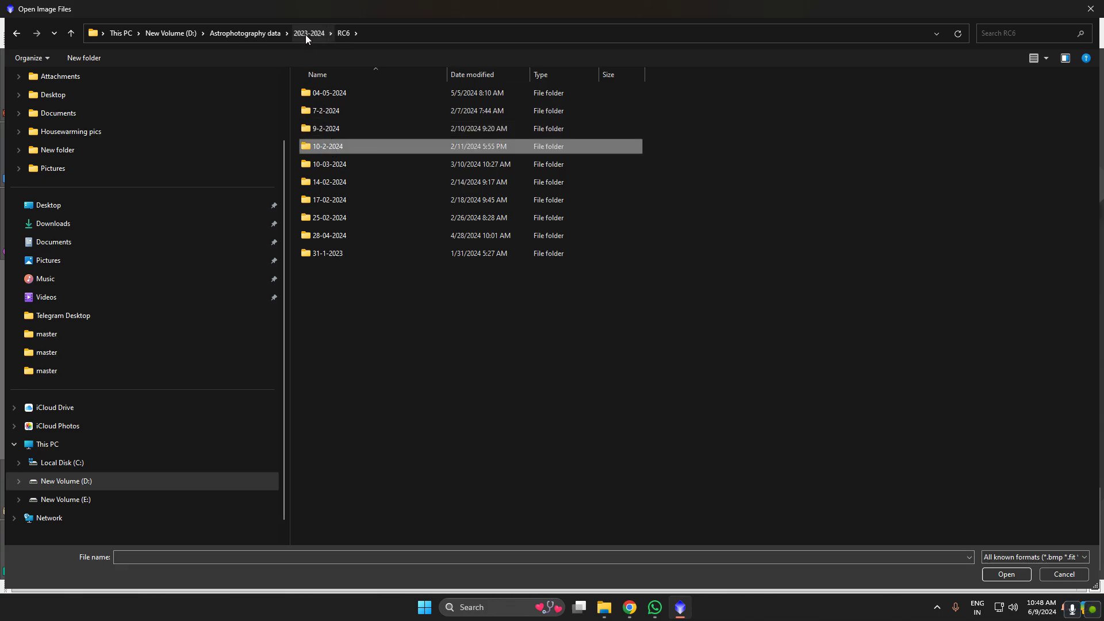
click(305, 34)
click(333, 147)
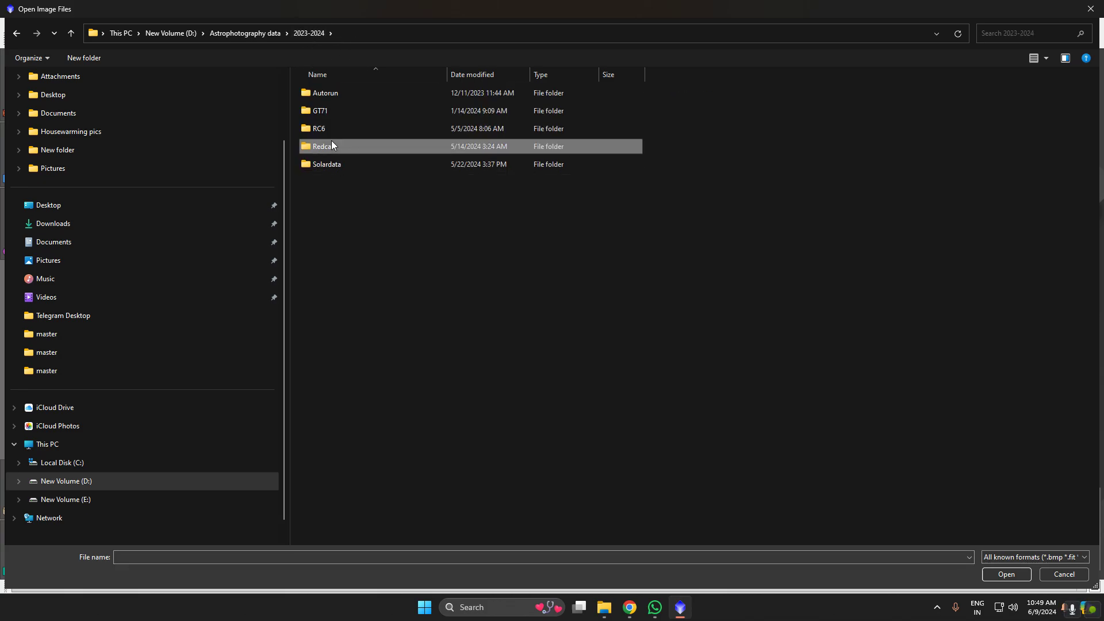
double_click(330, 110)
double_click(332, 219)
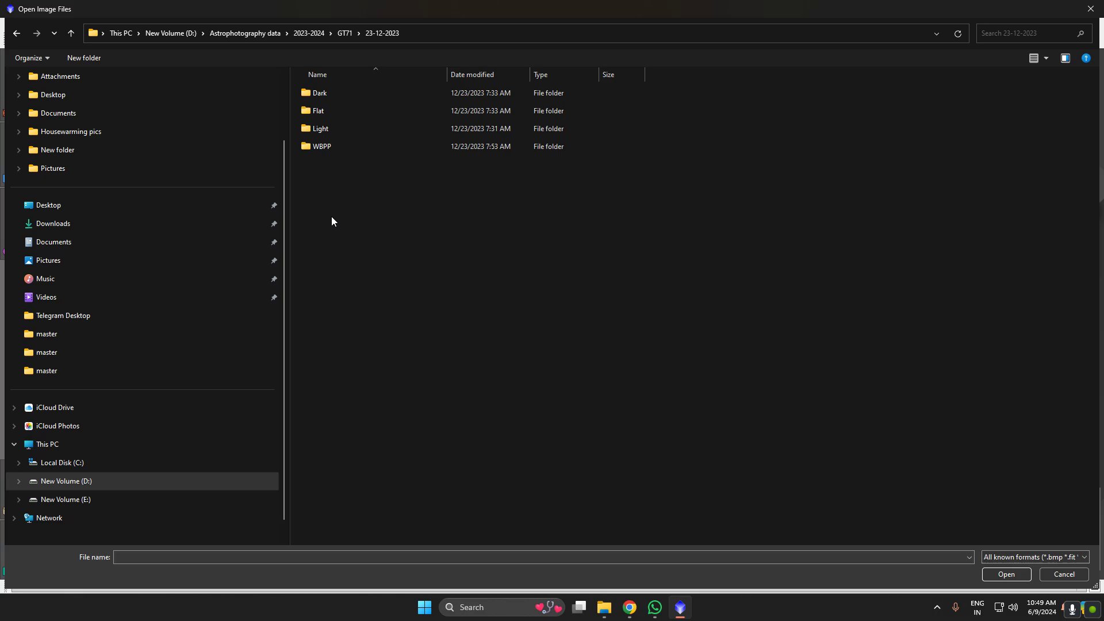
double_click(320, 147)
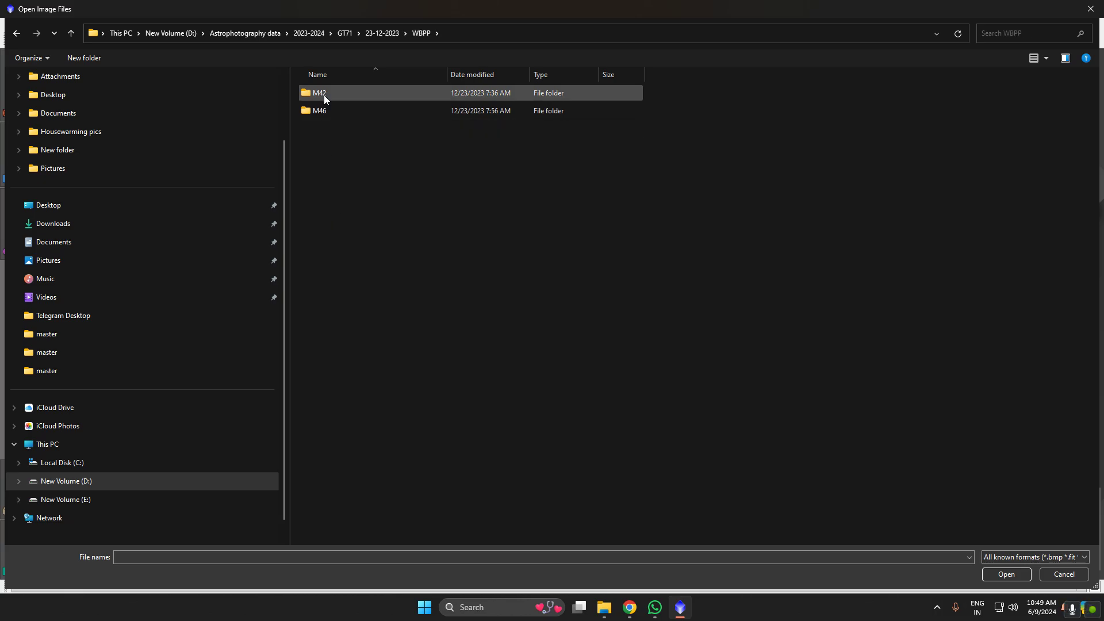
double_click(322, 95)
double_click(339, 146)
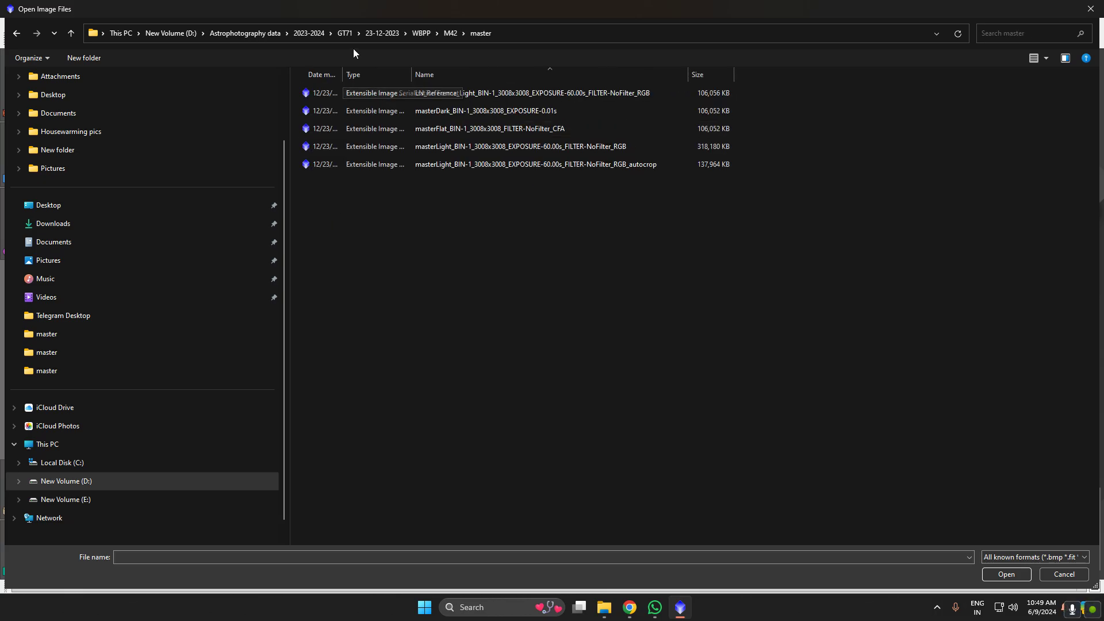
click(345, 32)
Open both the 30 s and 300 s masterLight autocrop files from the HDR folder under 14-1-2024, M42
double_click(331, 195)
double_click(337, 129)
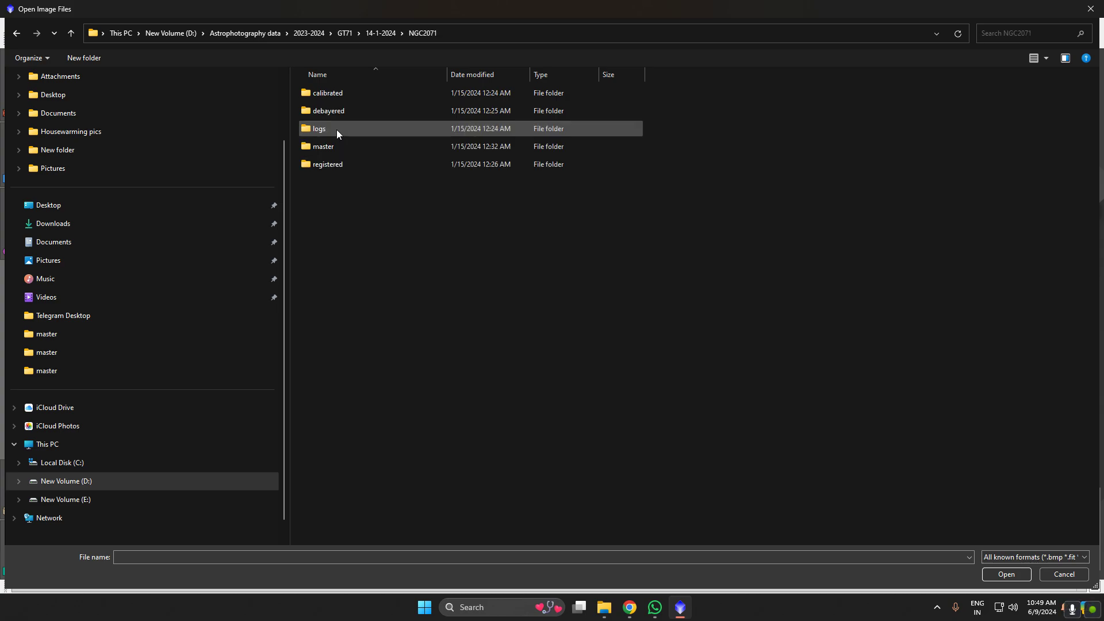
click(16, 32)
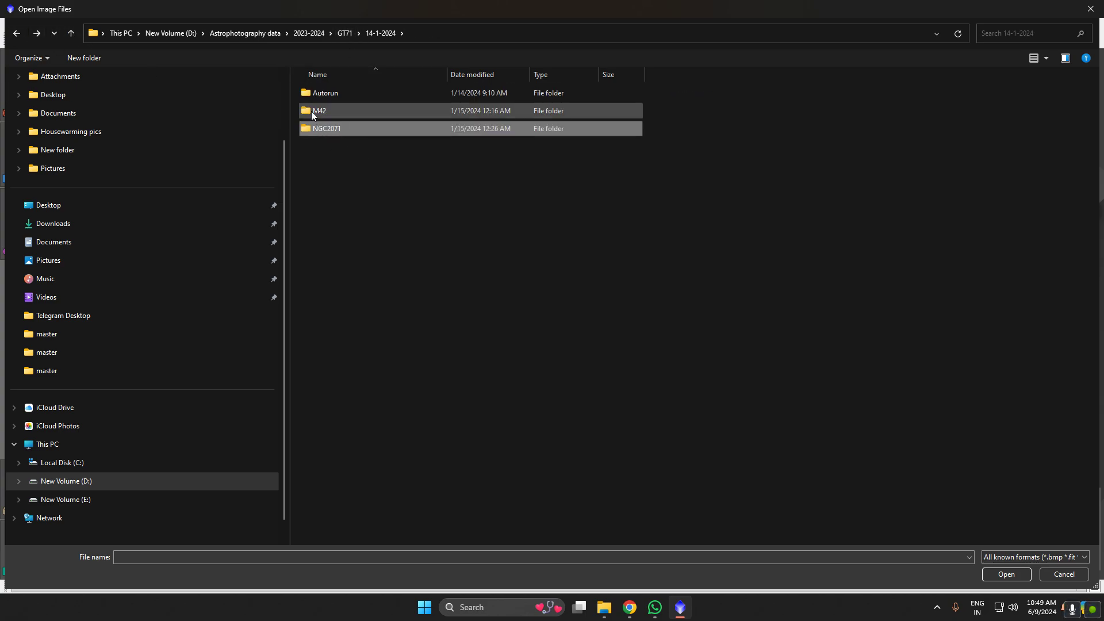
double_click(312, 111)
double_click(326, 128)
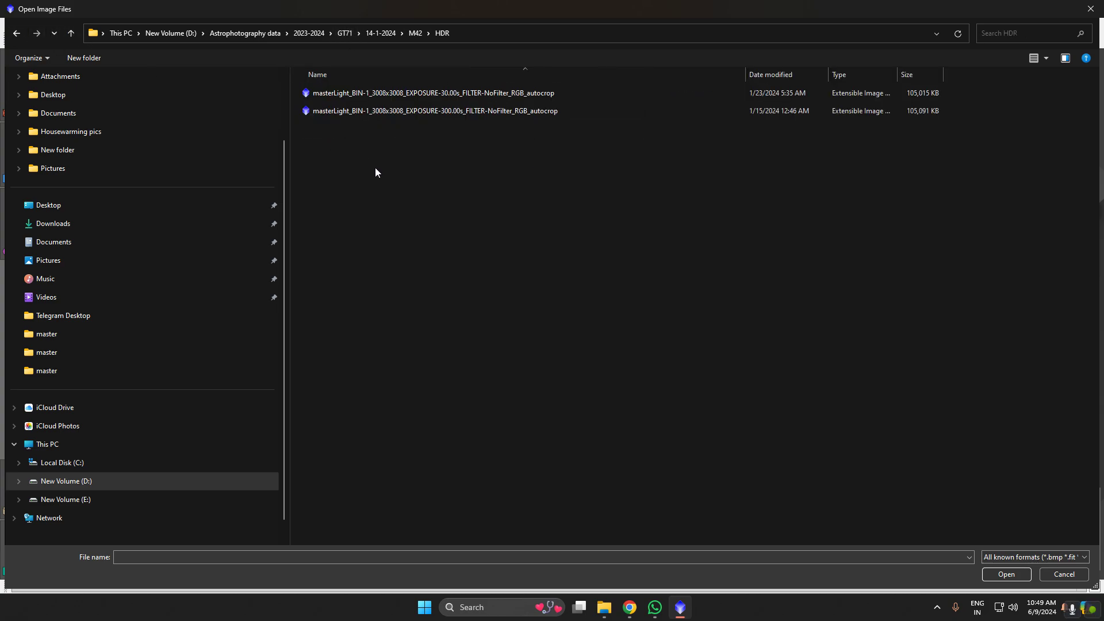
drag(375, 172, 580, 93)
click(1006, 574)
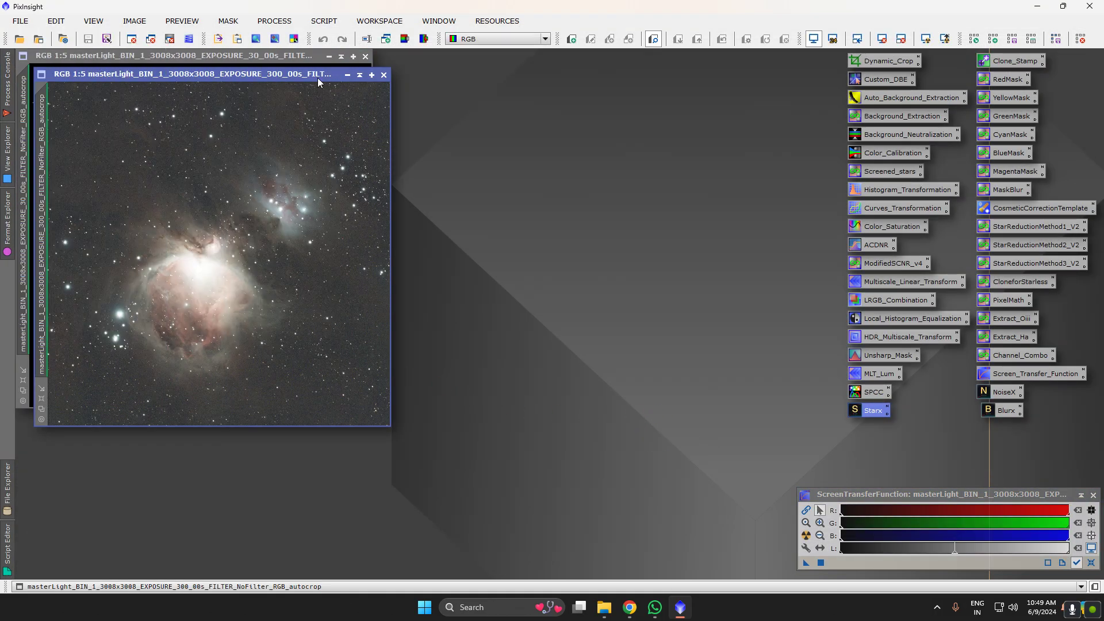
Place the 300 s image beside the 30 s image and open the HDRComposition process
drag(311, 74, 683, 65)
click(324, 21)
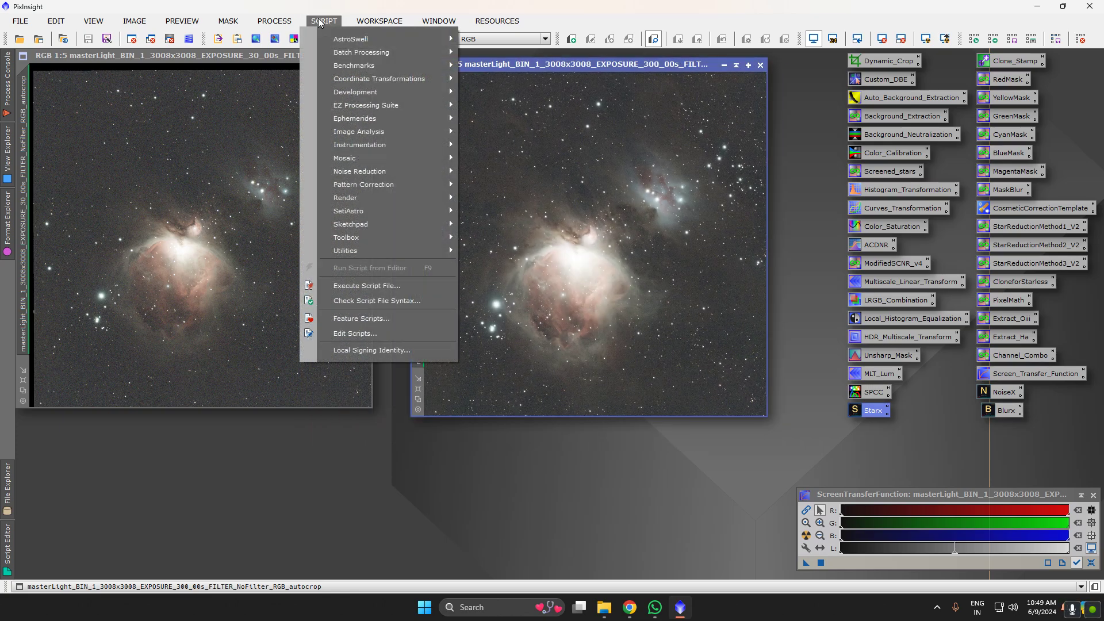
mouse_move(354, 241)
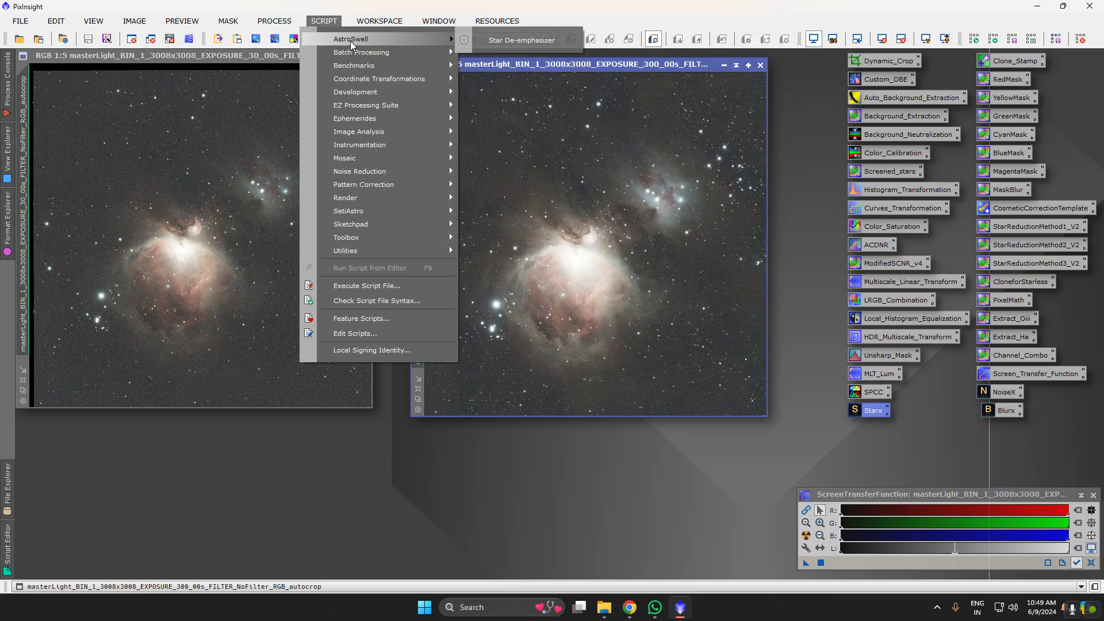
mouse_move(256, 22)
mouse_move(329, 17)
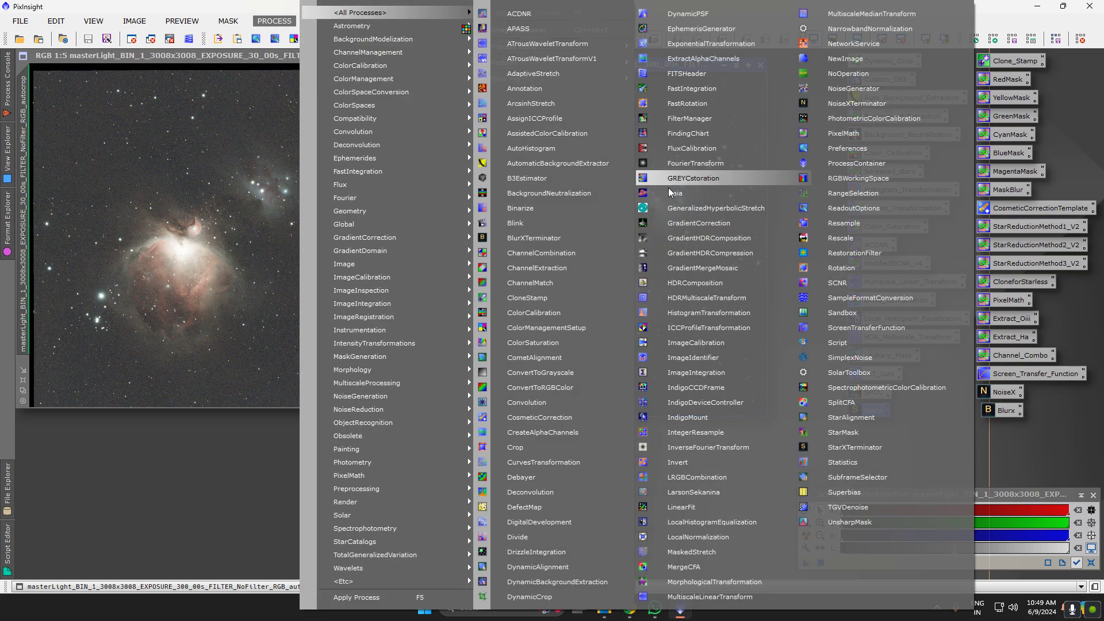
click(706, 283)
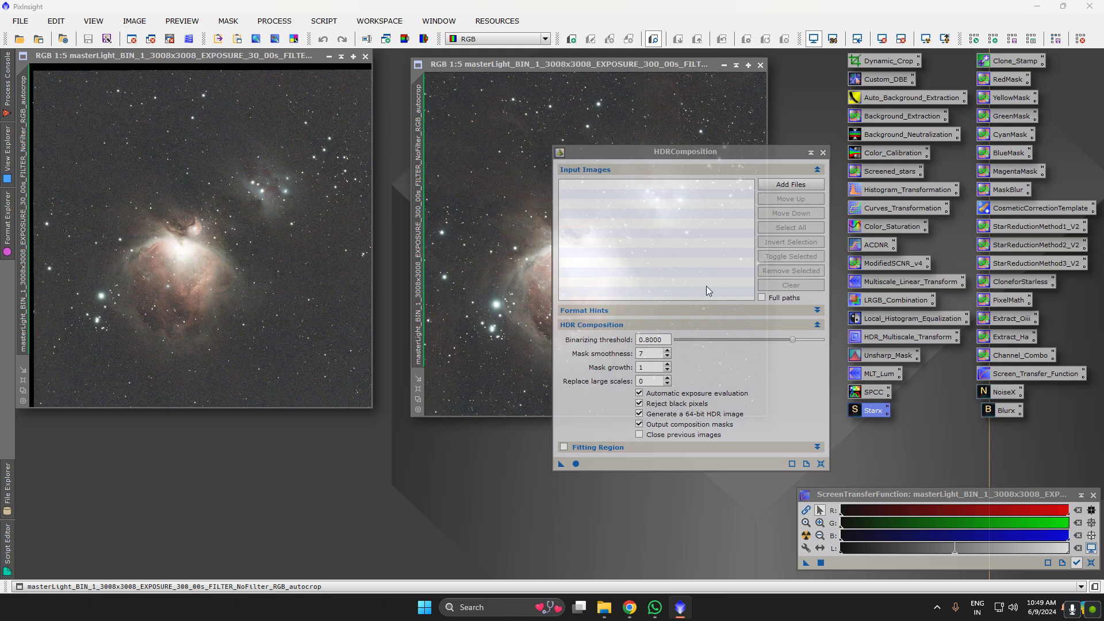
Add both masterLight exposures from the HDR folder under GT71, 14-1-2024, M42 as HDRComposition input images
click(784, 188)
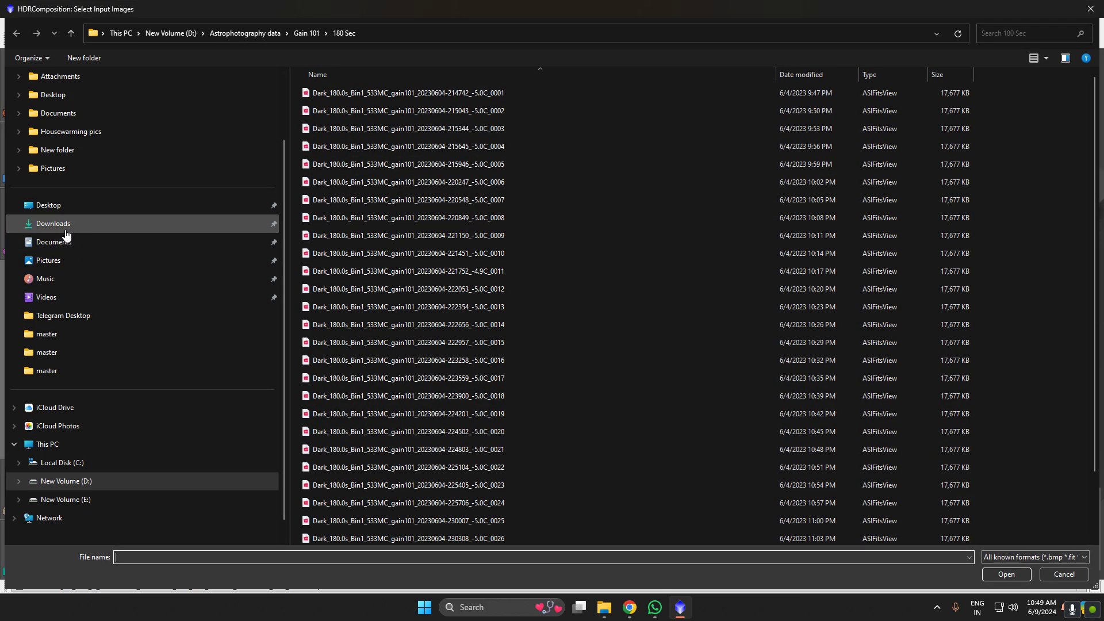
click(72, 483)
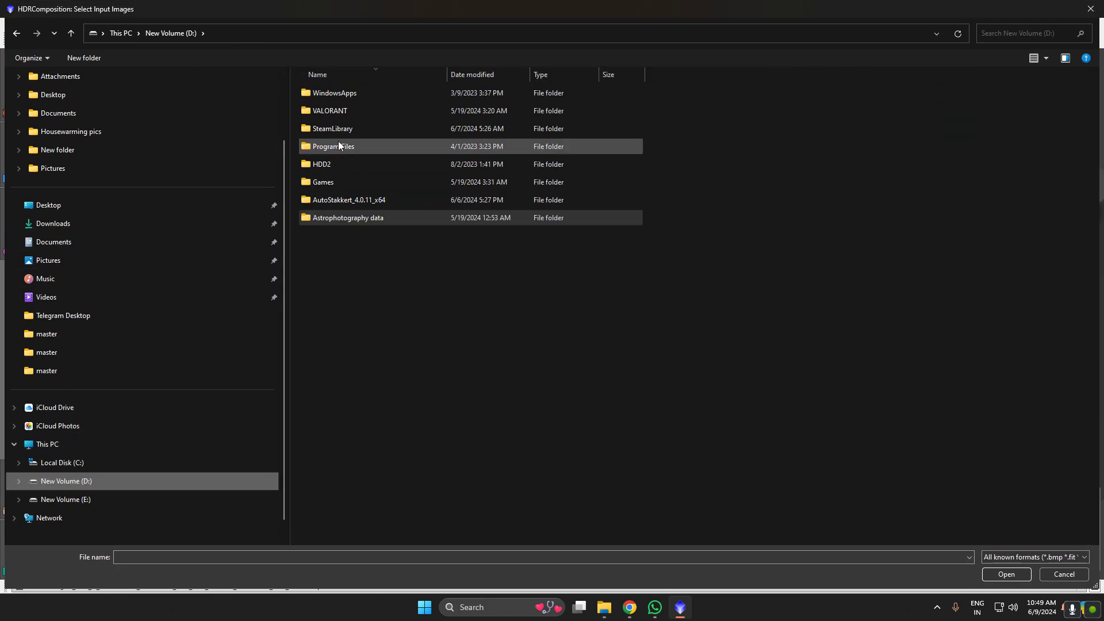
double_click(327, 217)
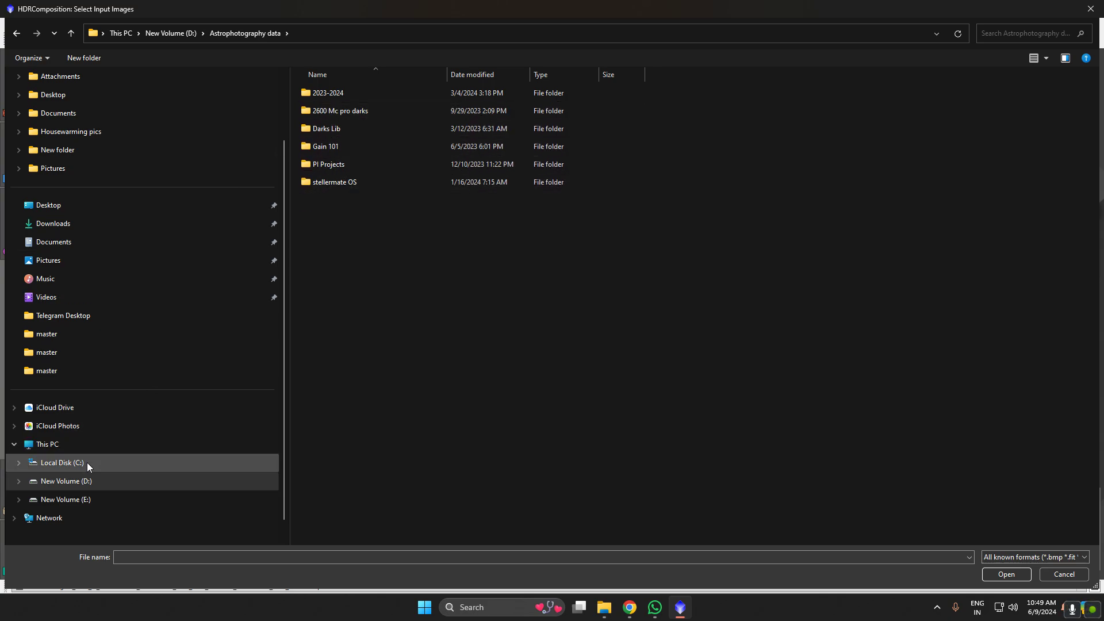
click(80, 480)
double_click(361, 219)
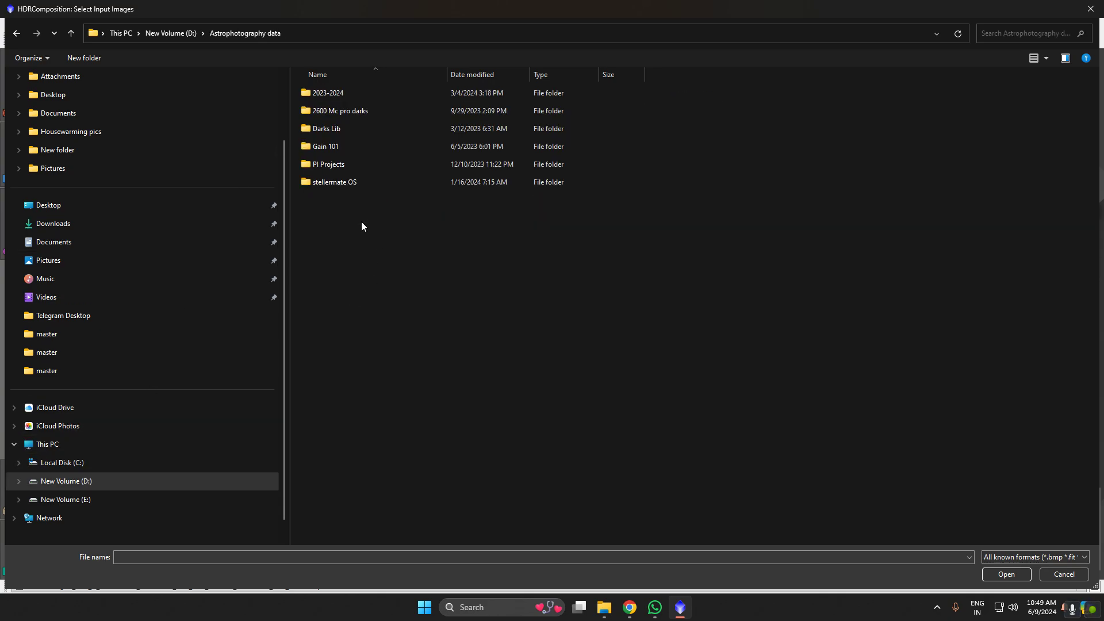
double_click(335, 92)
double_click(330, 110)
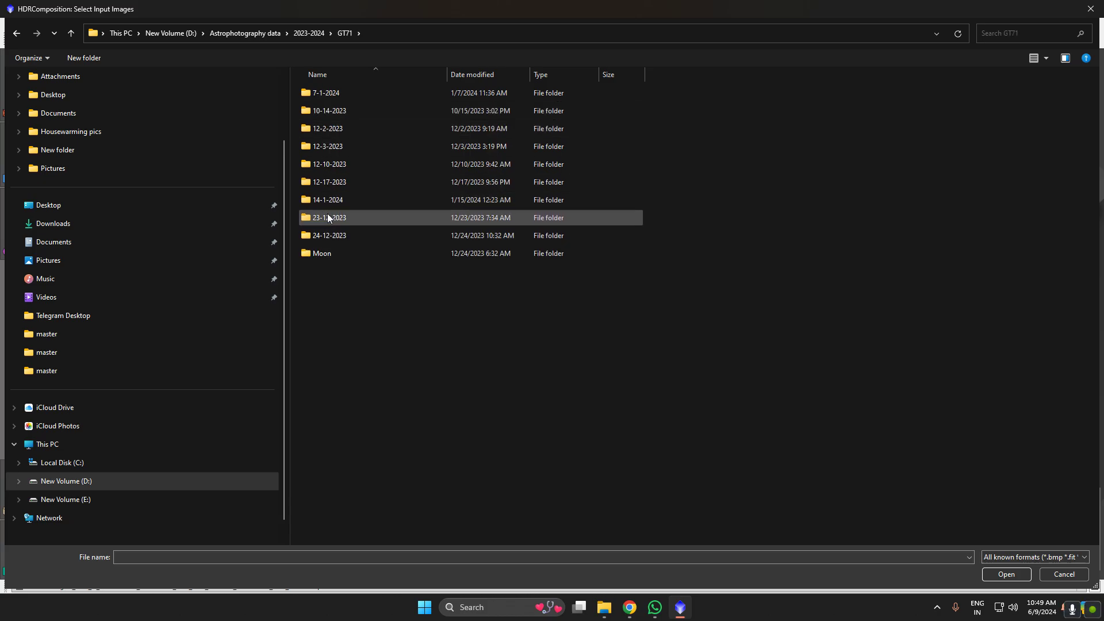
double_click(327, 214)
double_click(330, 113)
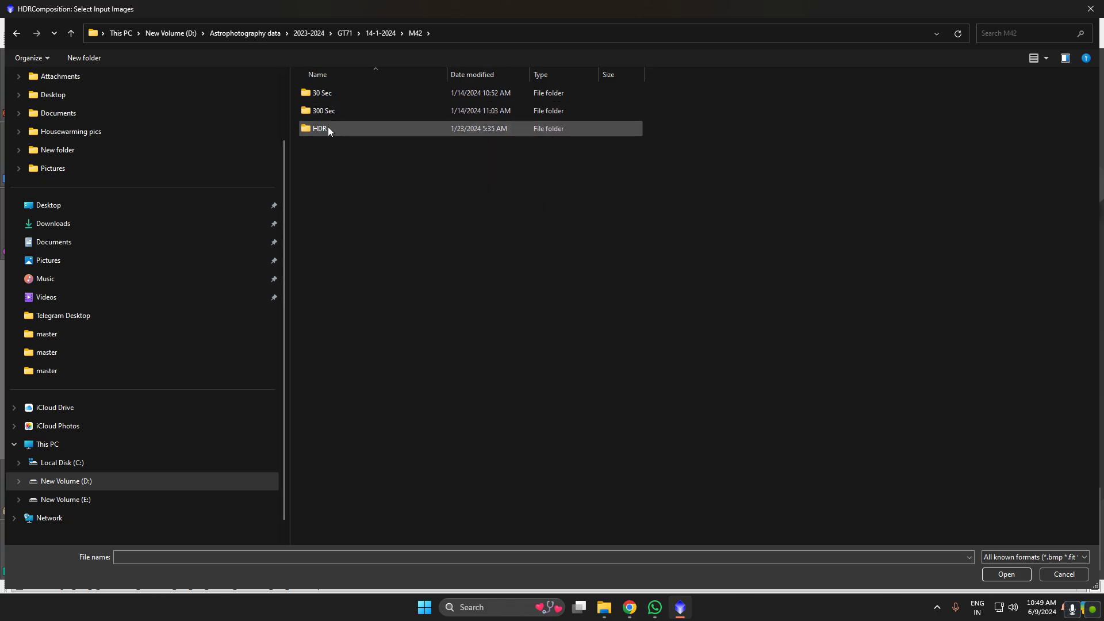
double_click(328, 126)
drag(329, 199, 454, 86)
click(1006, 574)
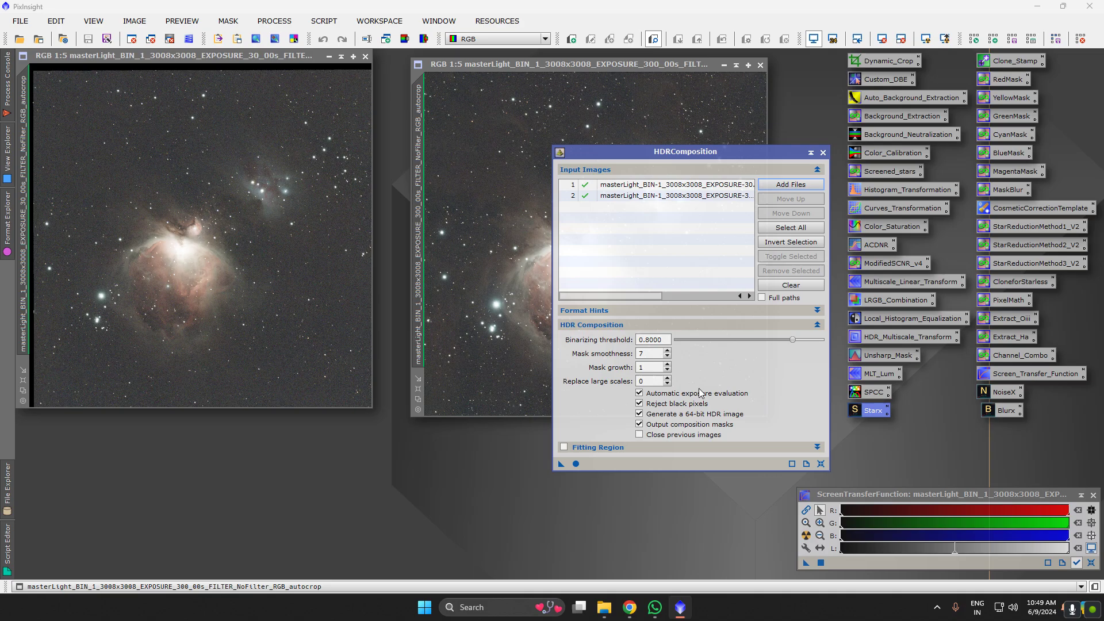
Select both input images, run the HDR composition with the default settings and close the HDRComposition window
click(791, 227)
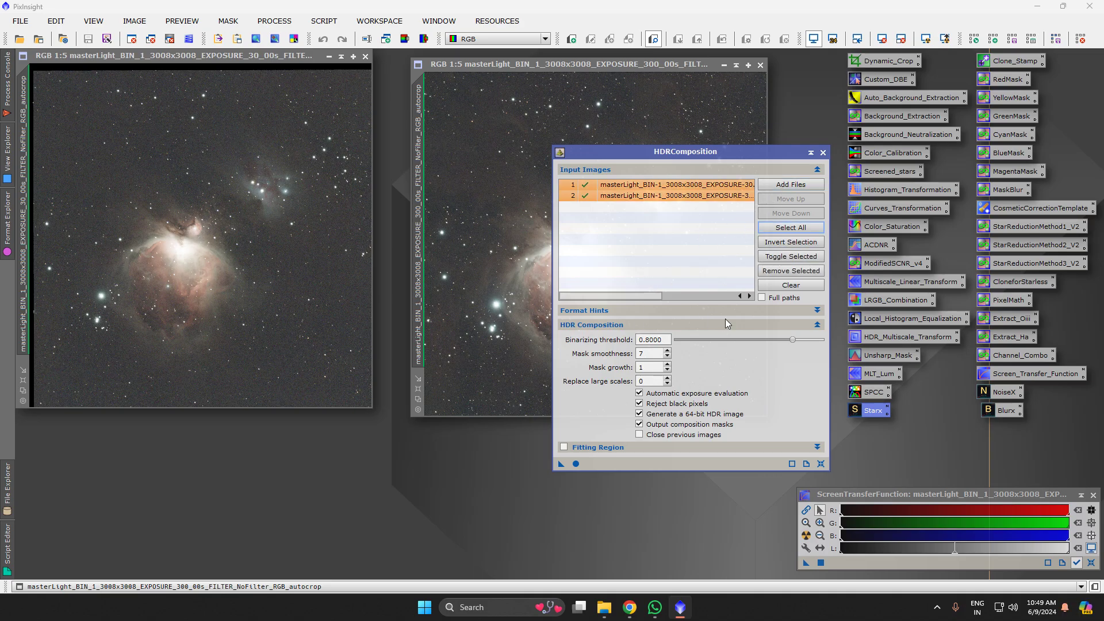
click(576, 464)
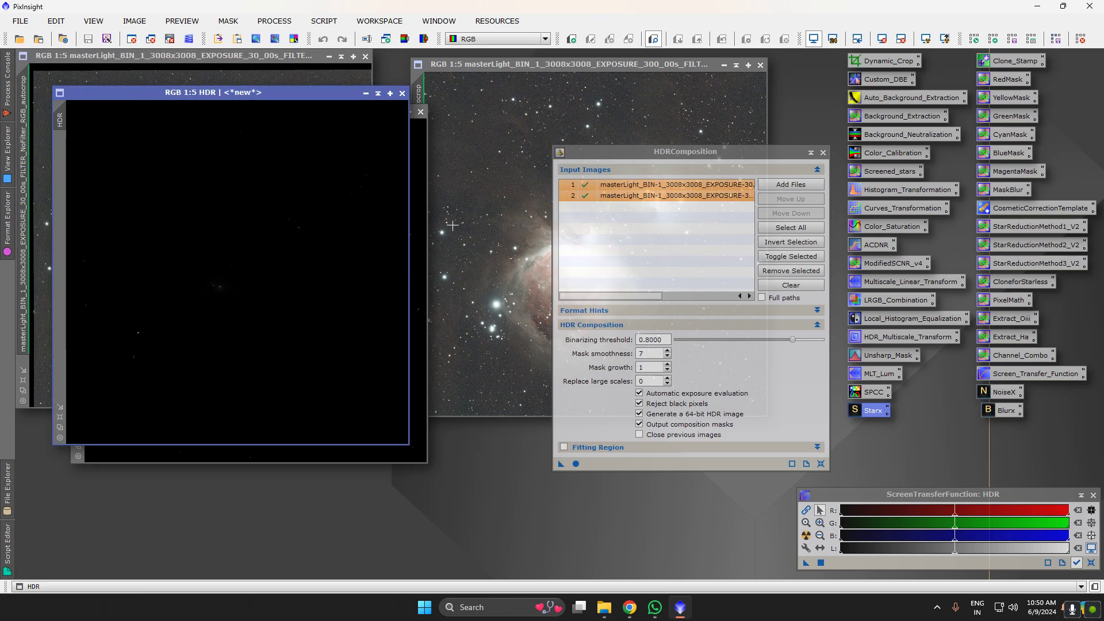
click(823, 151)
Iconize HDR_mask01 and both source exposures, line up their icons, and reposition and enlarge the HDR image window
drag(263, 91, 704, 133)
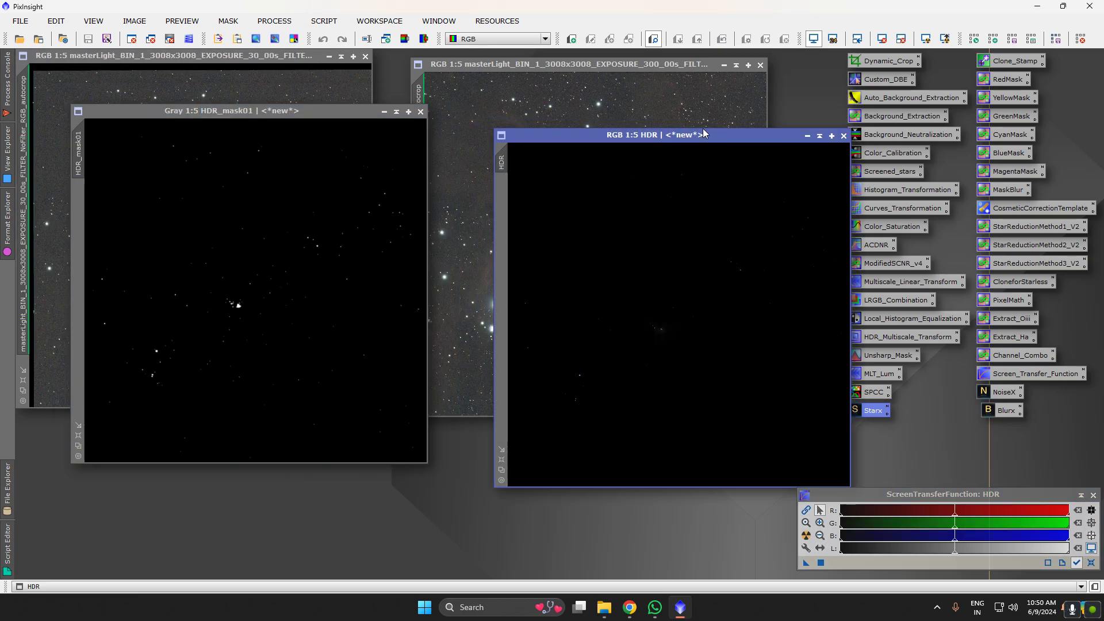
click(385, 112)
click(329, 56)
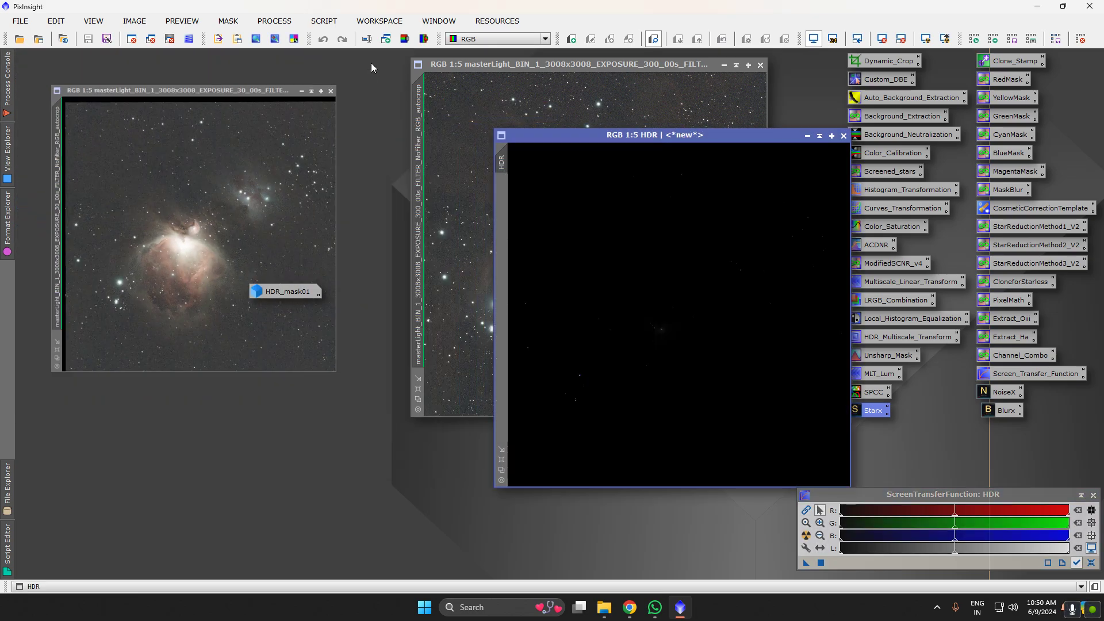
click(724, 65)
drag(468, 235, 292, 58)
drag(711, 246, 470, 62)
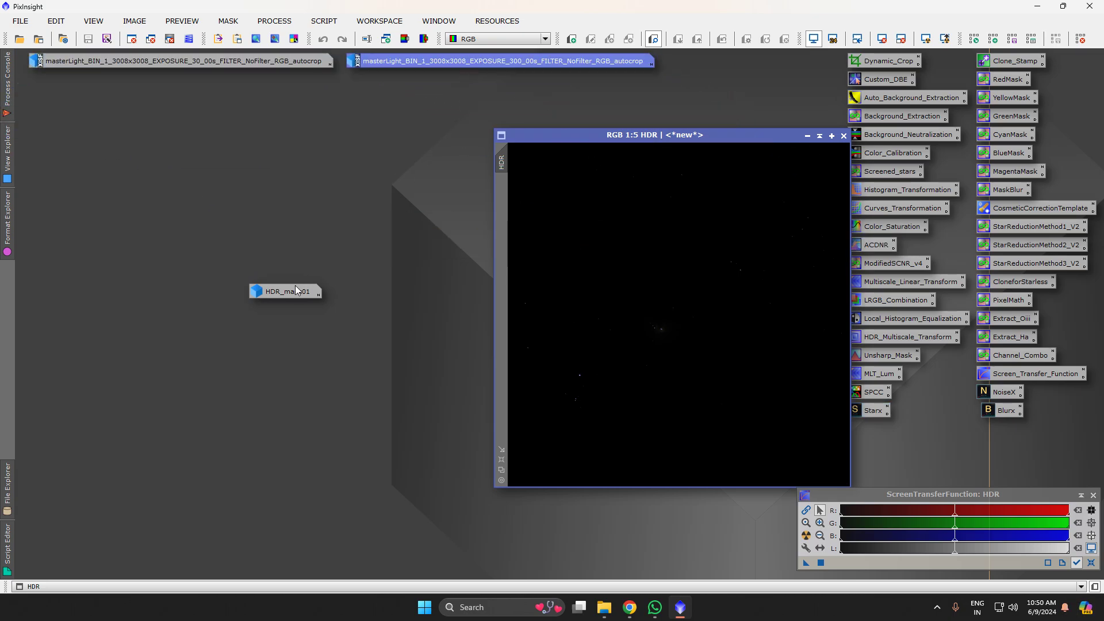
drag(295, 285, 71, 81)
drag(708, 135, 537, 130)
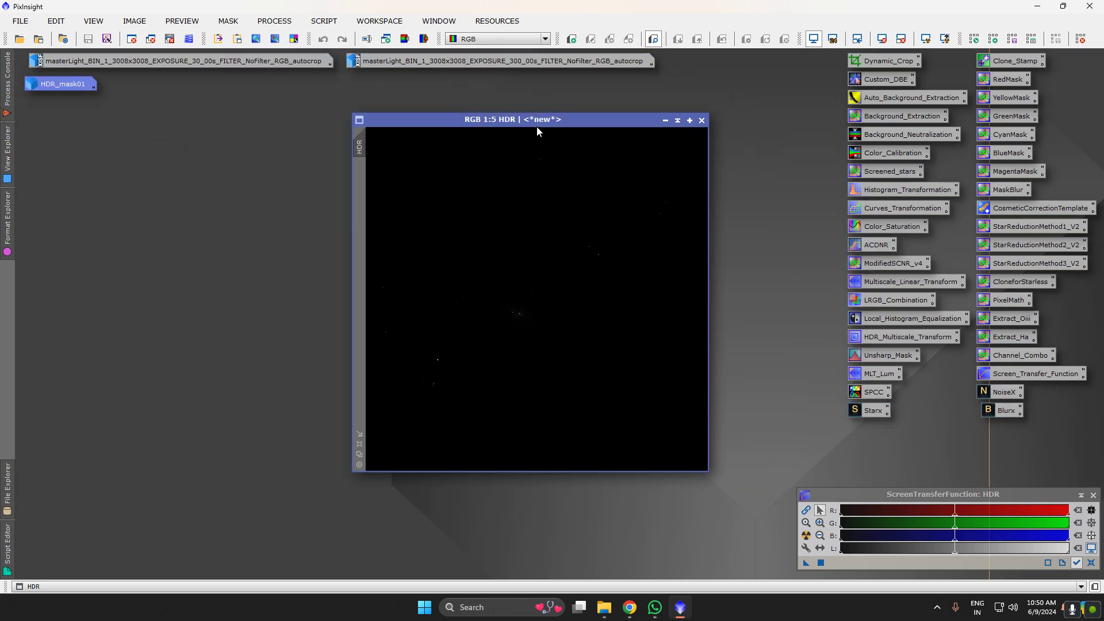
click(359, 446)
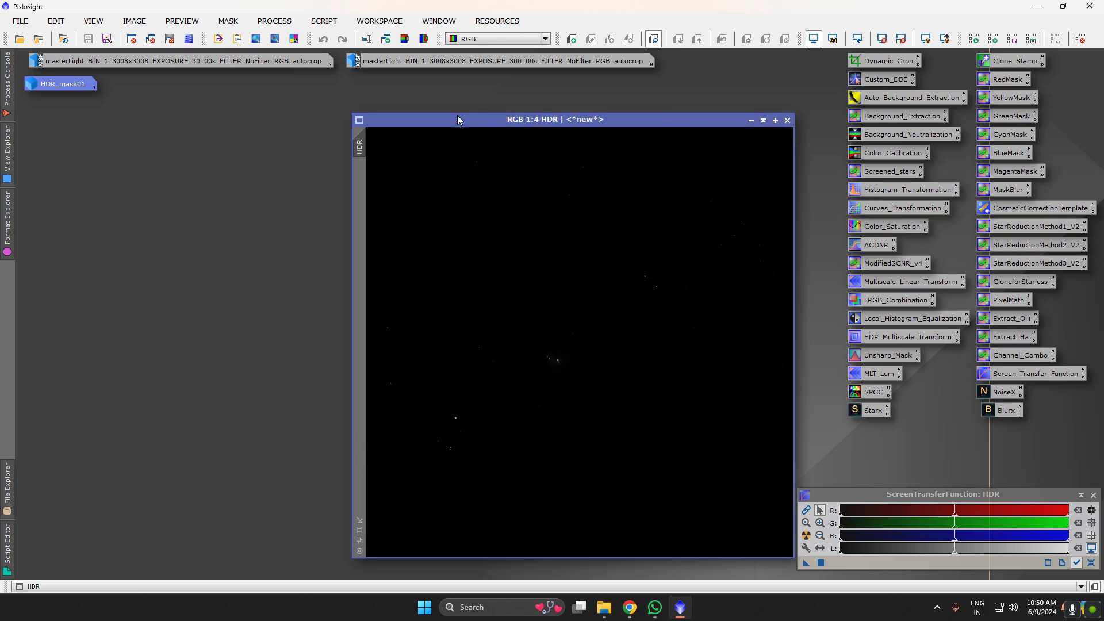
drag(457, 119, 350, 105)
Preview the HDR image with an automatic screen stretch, inspect the nebula's core up close and reset the screen stretch
key(ctrl+a)
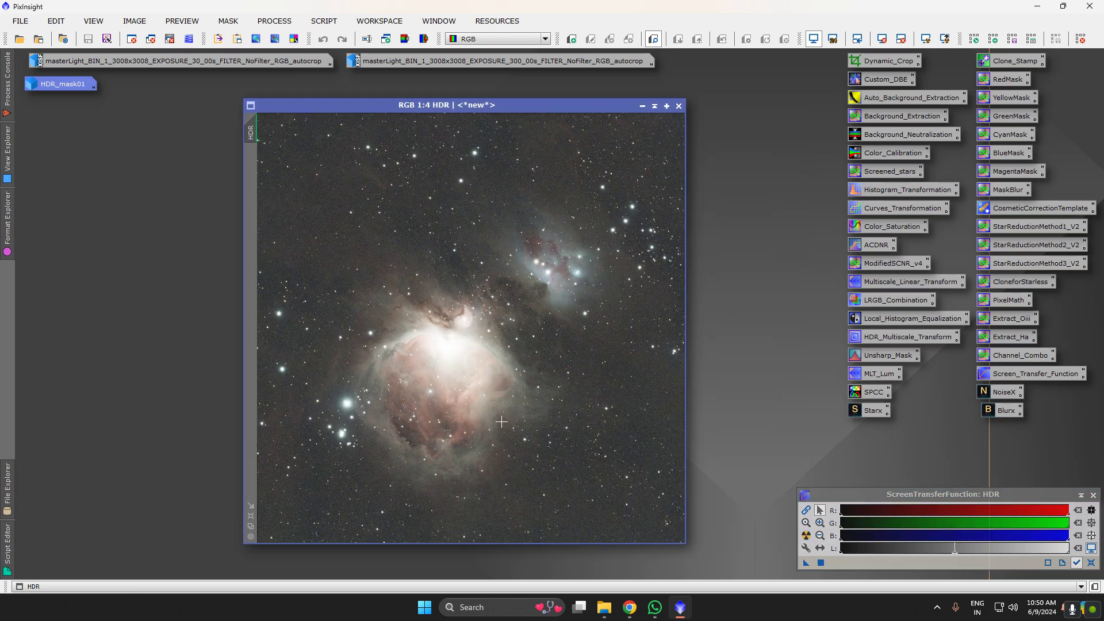
scroll(451, 381, up, 2)
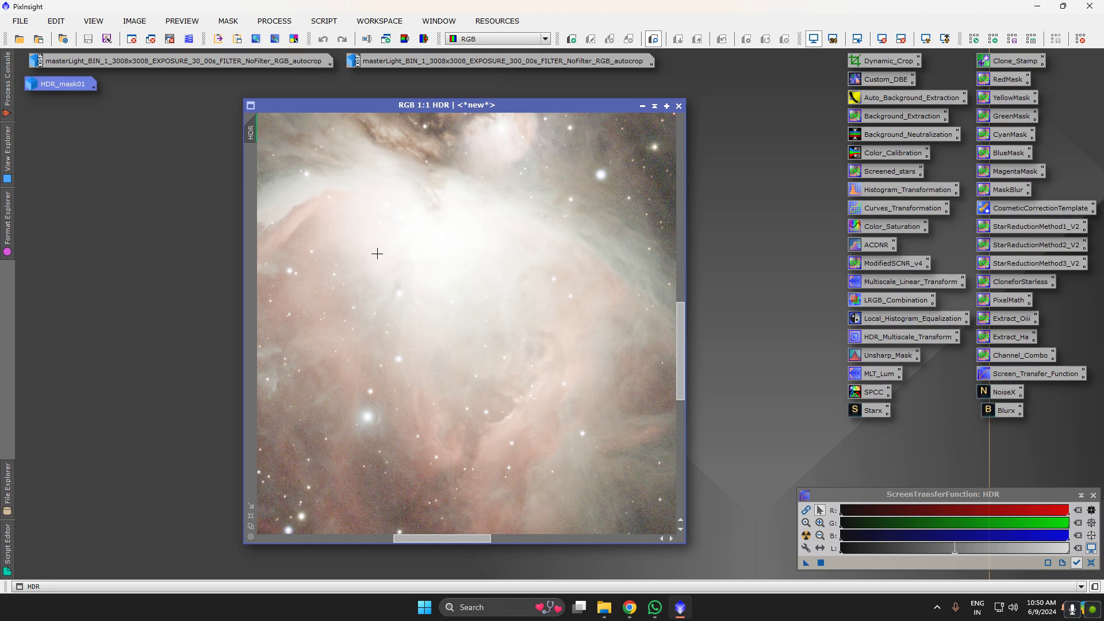
scroll(460, 306, down, 2)
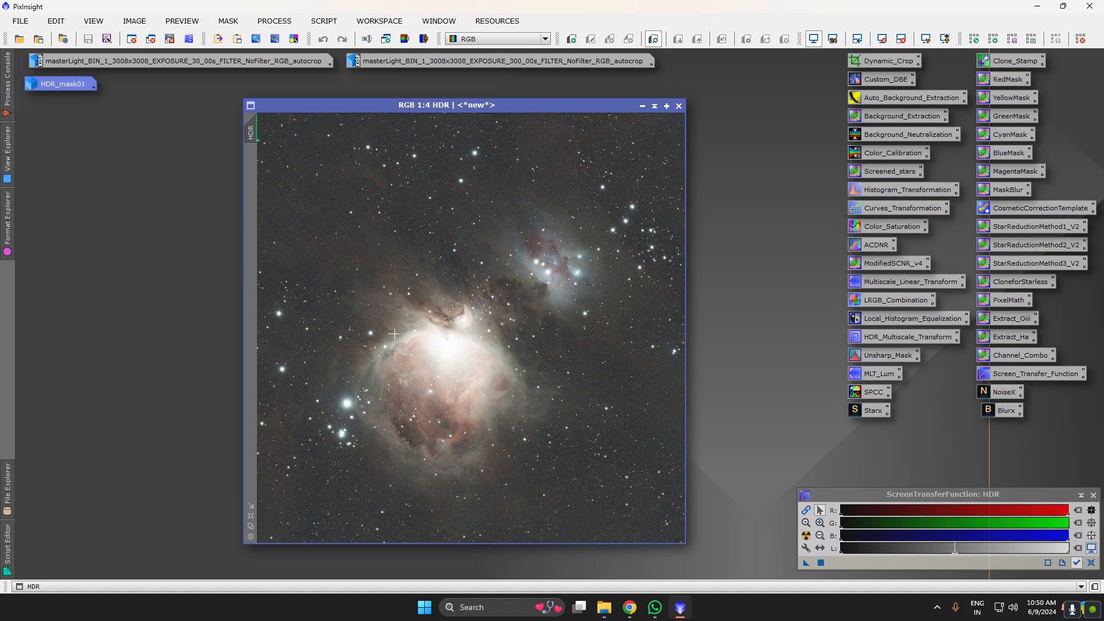
click(875, 37)
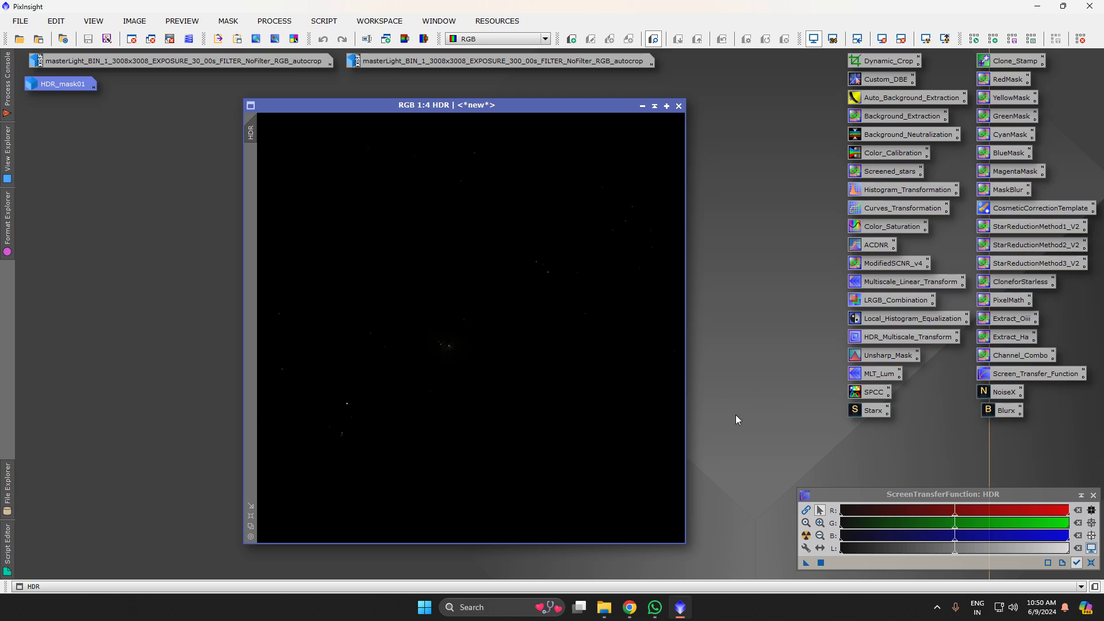
Launch the SetiAstro Statistical Stretch script and choose HDR as the image to stretch
click(323, 21)
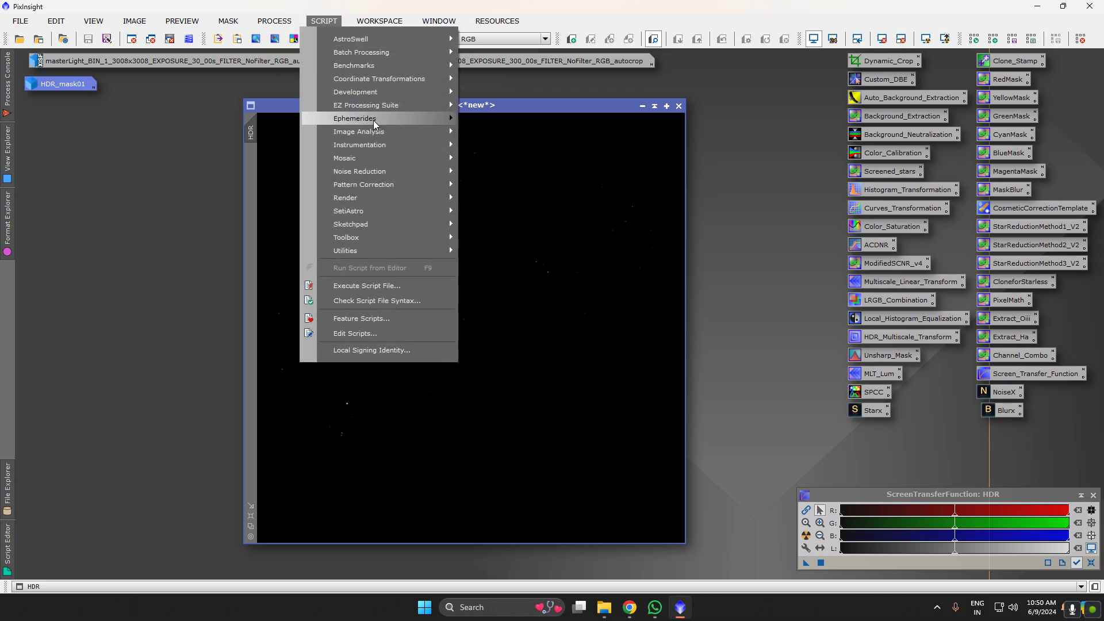
mouse_move(373, 106)
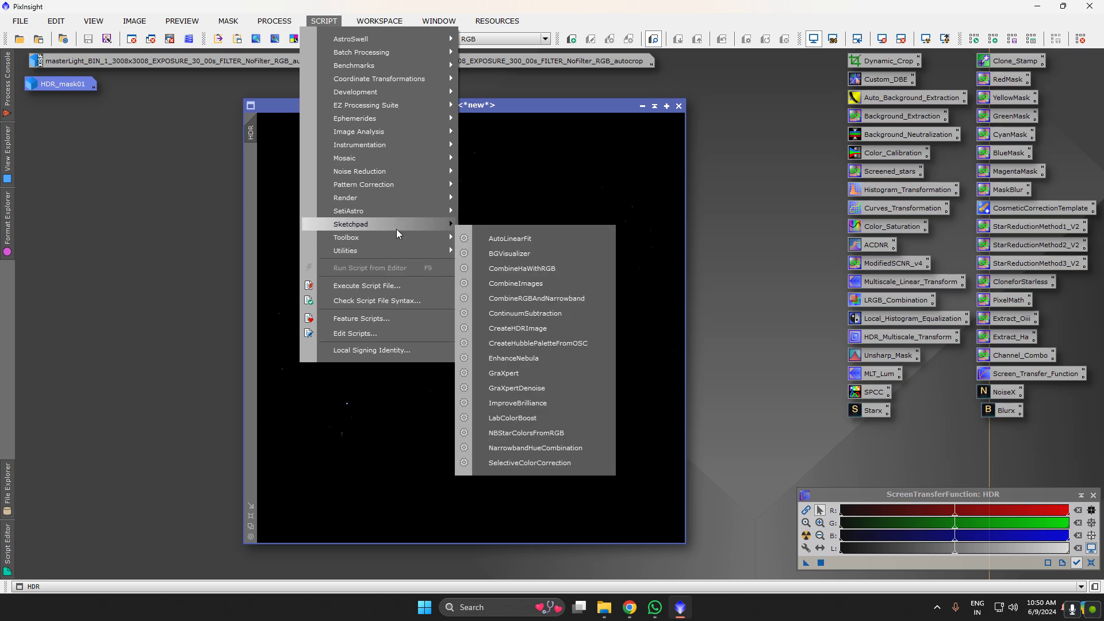
mouse_move(399, 216)
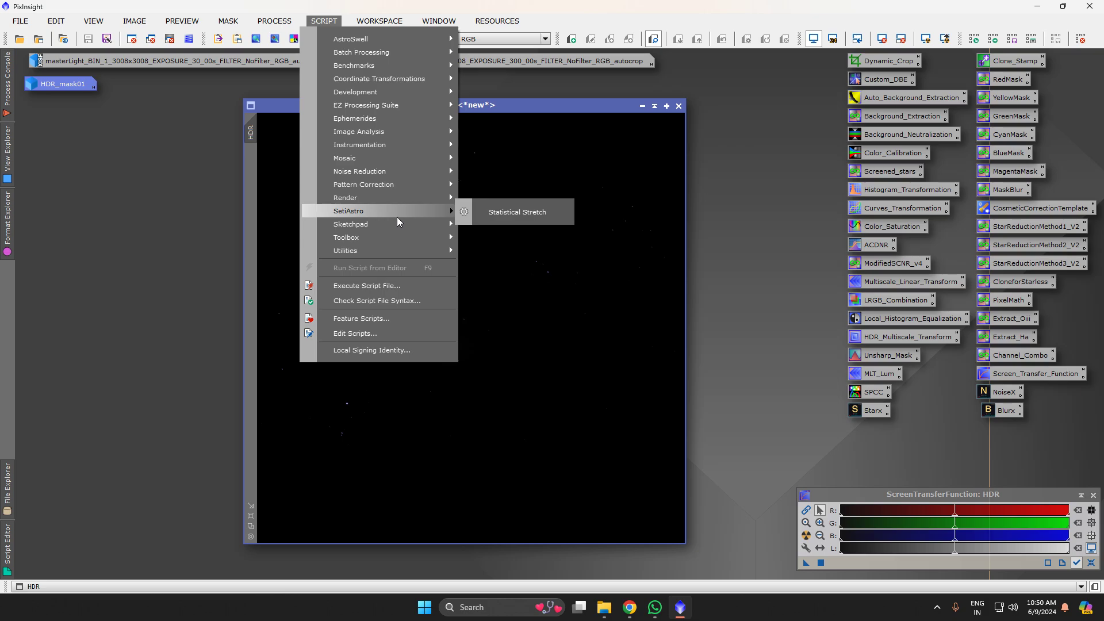
click(518, 212)
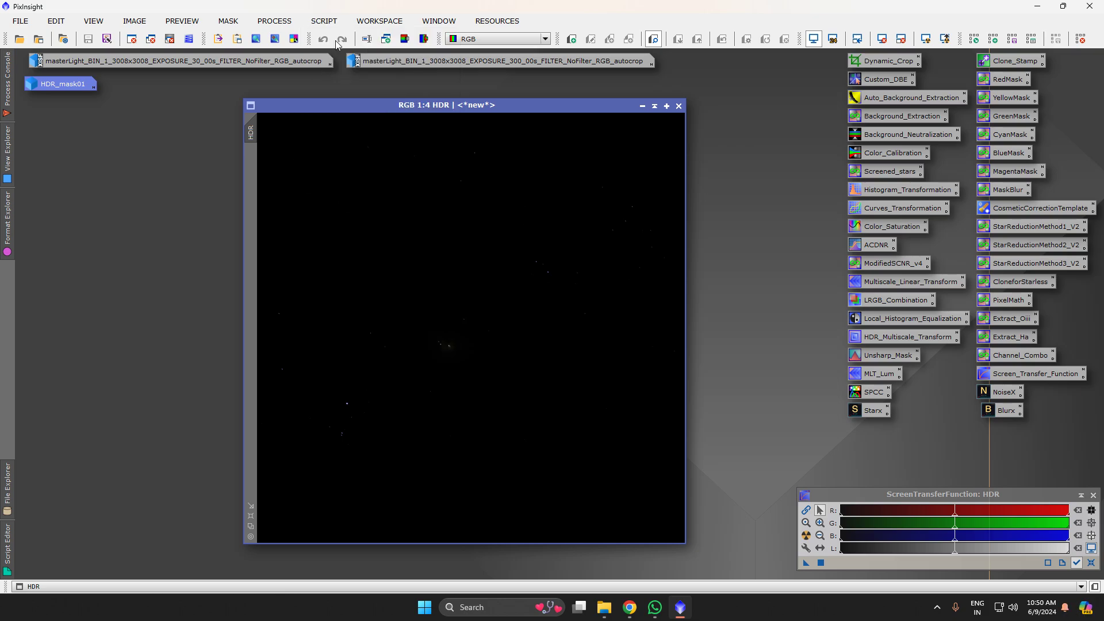
click(324, 22)
mouse_move(395, 211)
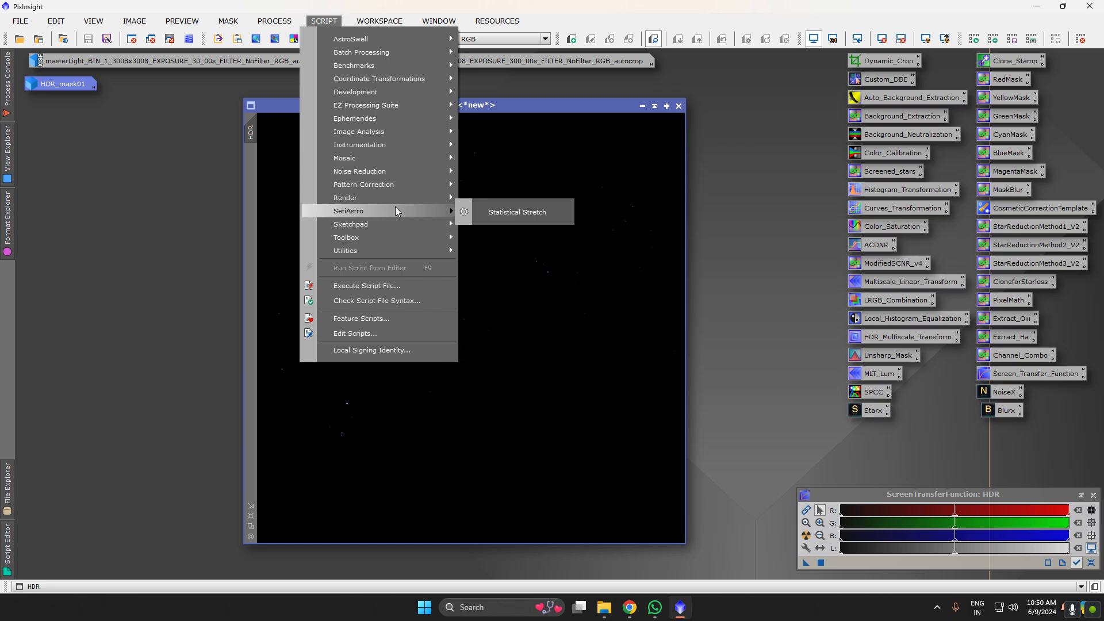
click(497, 212)
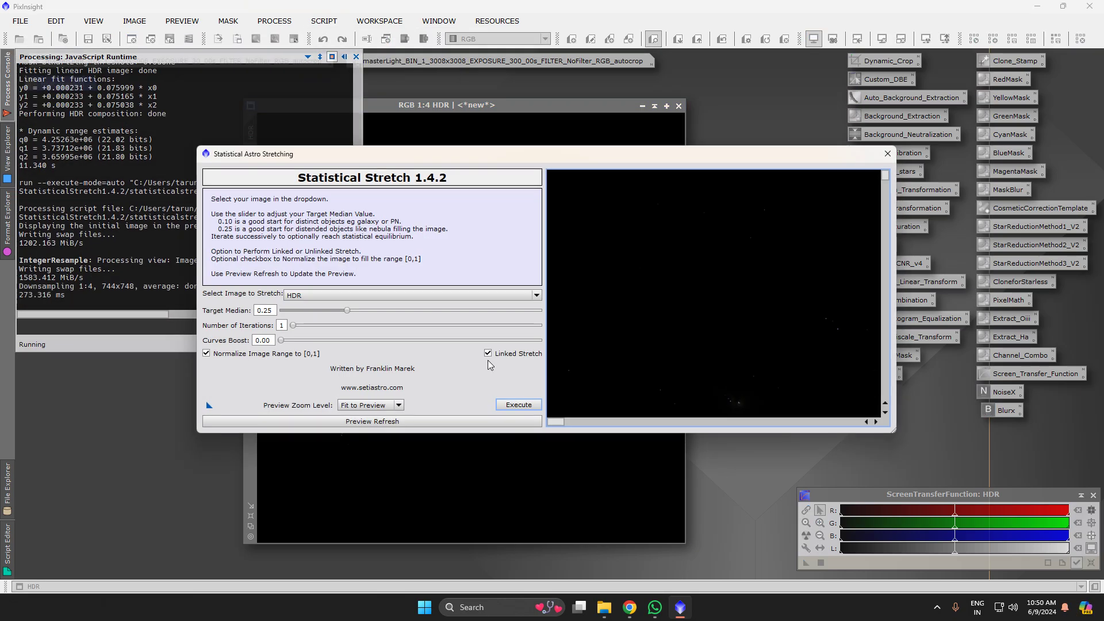
click(357, 294)
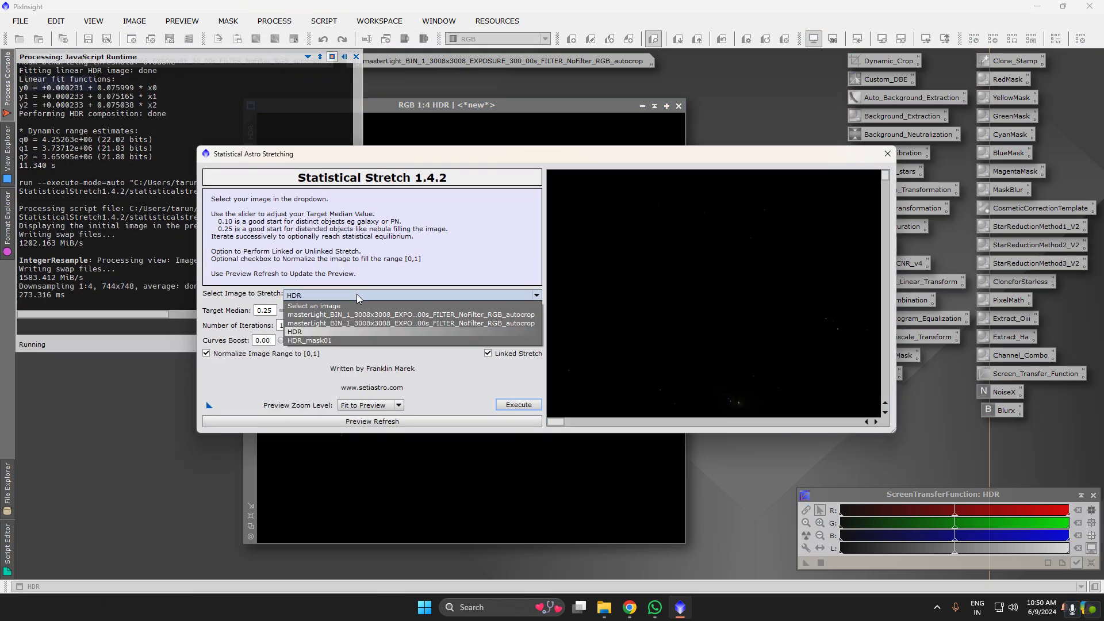
click(332, 335)
Set the stretch's target median to 0.23 and curves boost to 0.16, and refresh the preview
mouse_move(348, 312)
mouse_down()
mouse_move(316, 311)
mouse_move(341, 312)
mouse_up()
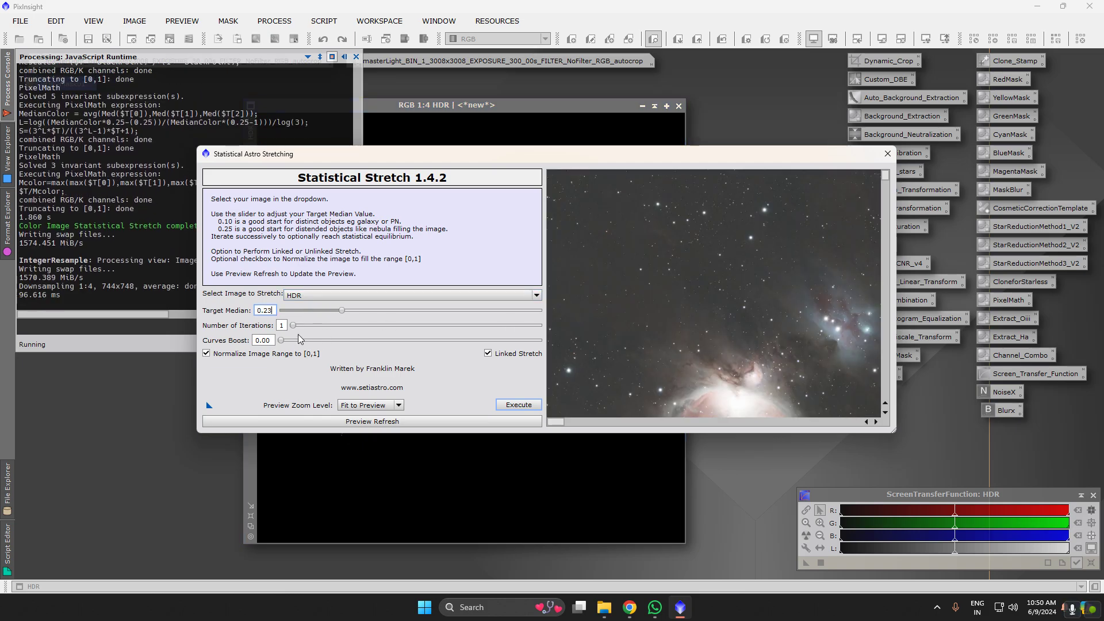
drag(283, 341, 363, 341)
click(375, 422)
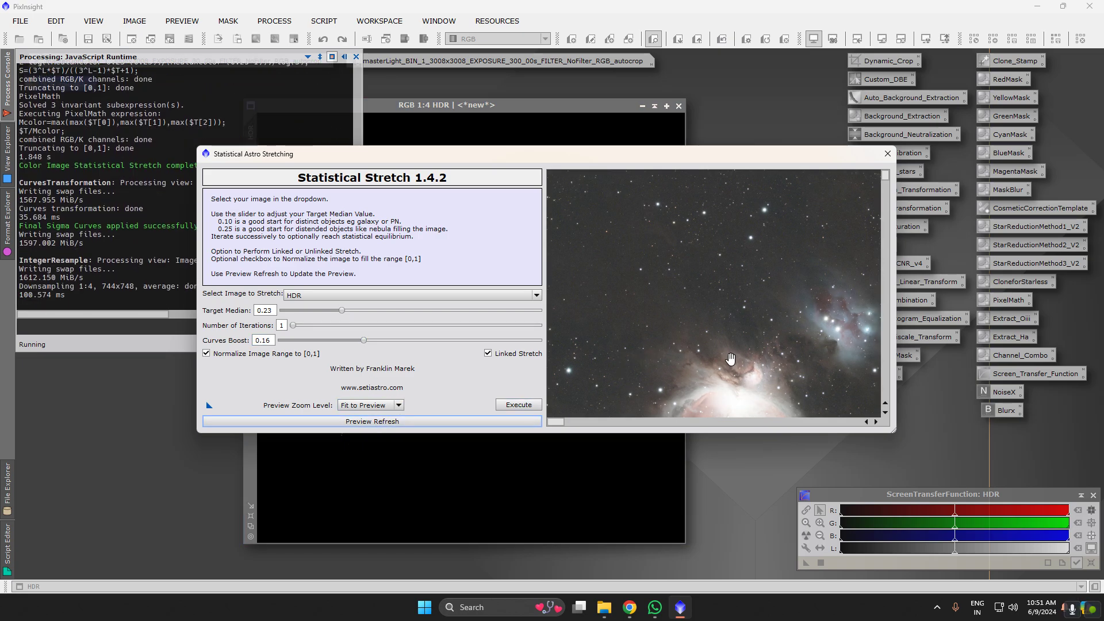
Lower the target median to 0.10, refresh the preview and enlarge the stretch dialog to fit the whole nebula
drag(342, 310, 310, 317)
click(368, 423)
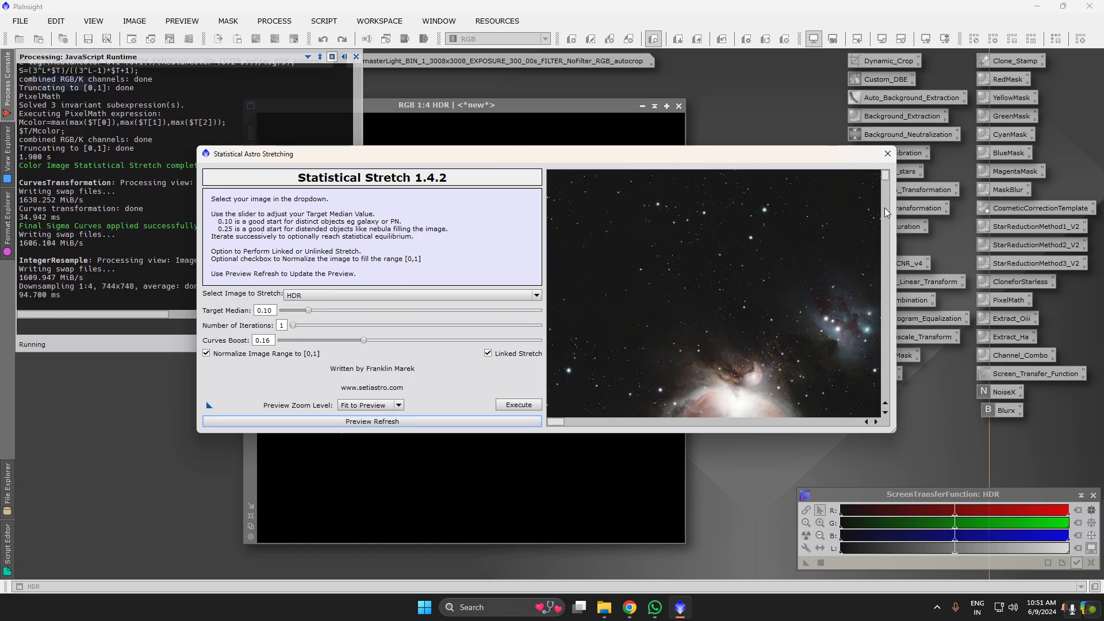
drag(893, 431, 953, 584)
drag(780, 162, 702, 54)
drag(874, 472, 923, 545)
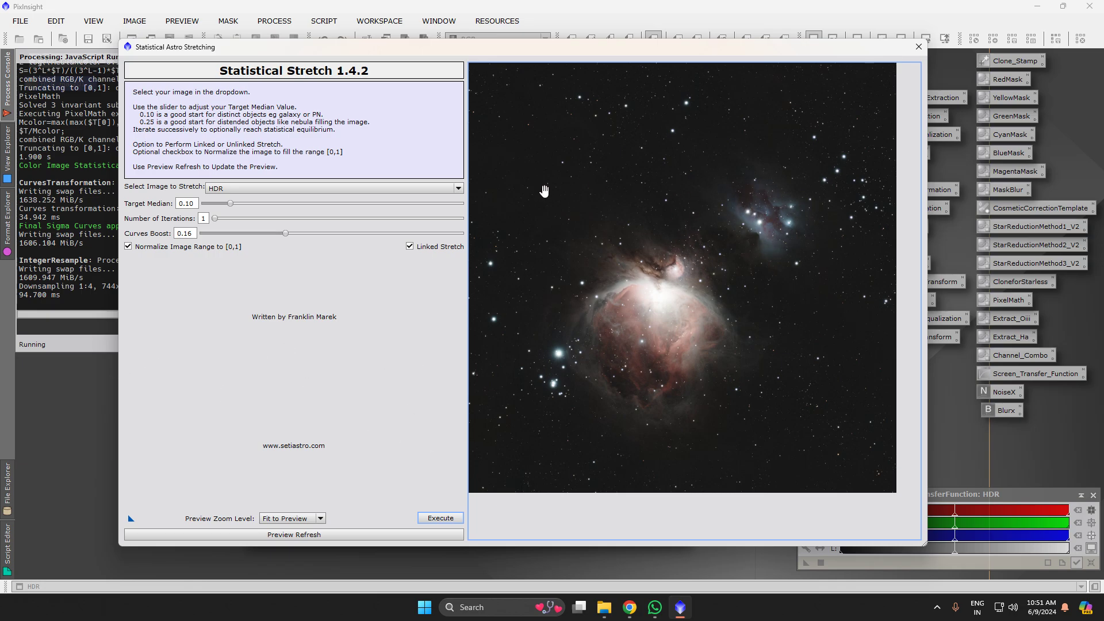
Apply the statistical stretch to the HDR image, close the dialog and inspect the stretched nebula core
click(449, 521)
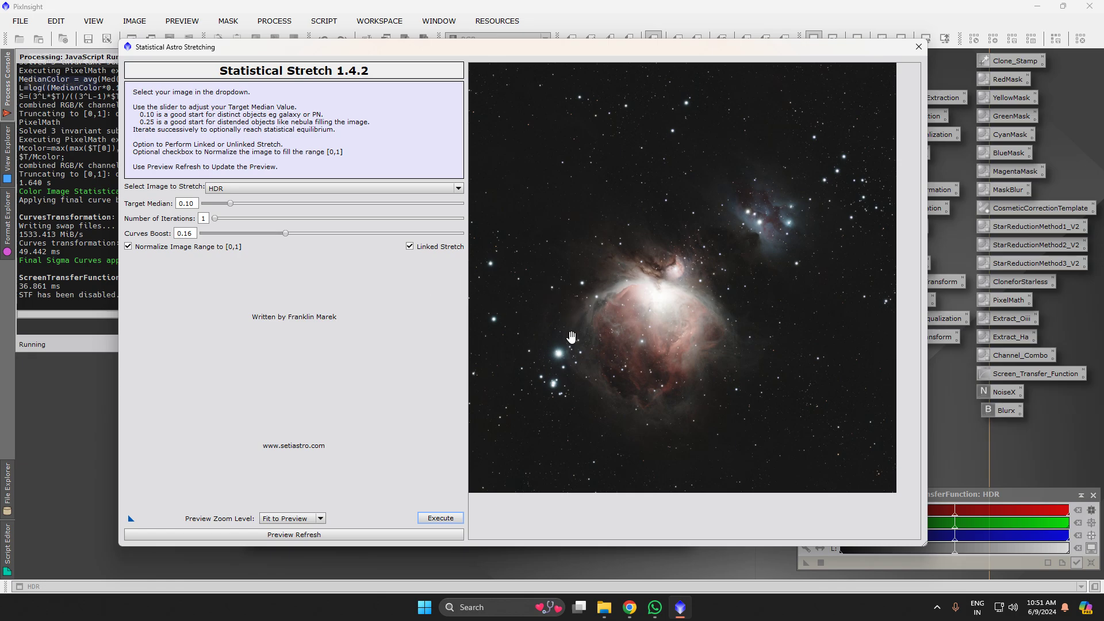
click(918, 46)
scroll(437, 340, up, 4)
scroll(437, 339, down, 4)
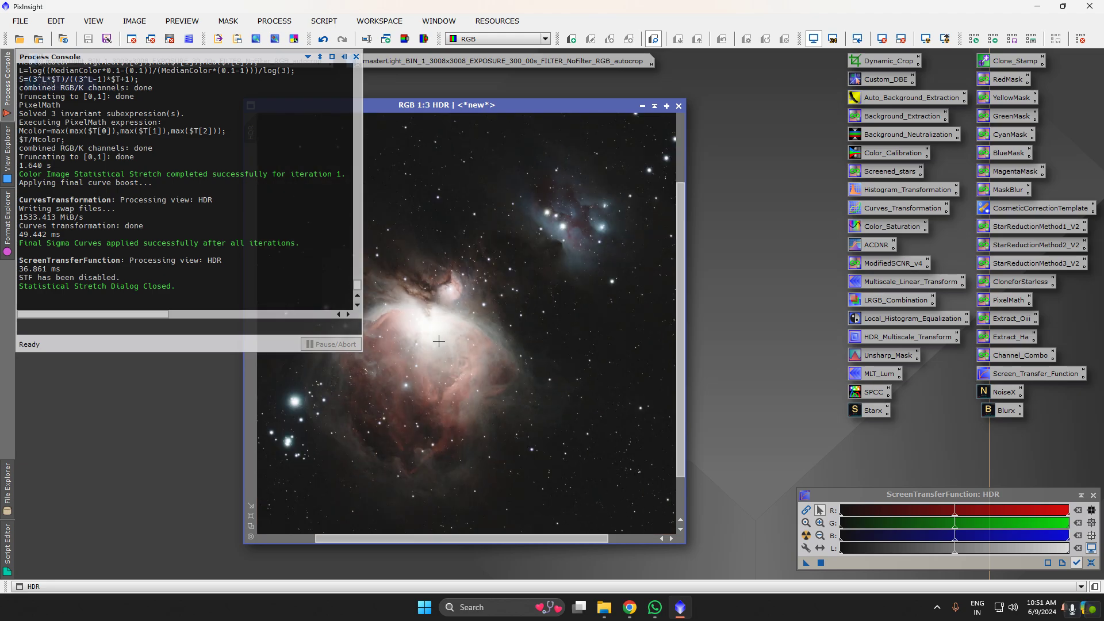
Run the Sketchpad iHDR script on the HDR image with the Low HDR preset and a stretch intensity of 0.10
click(324, 21)
mouse_move(371, 232)
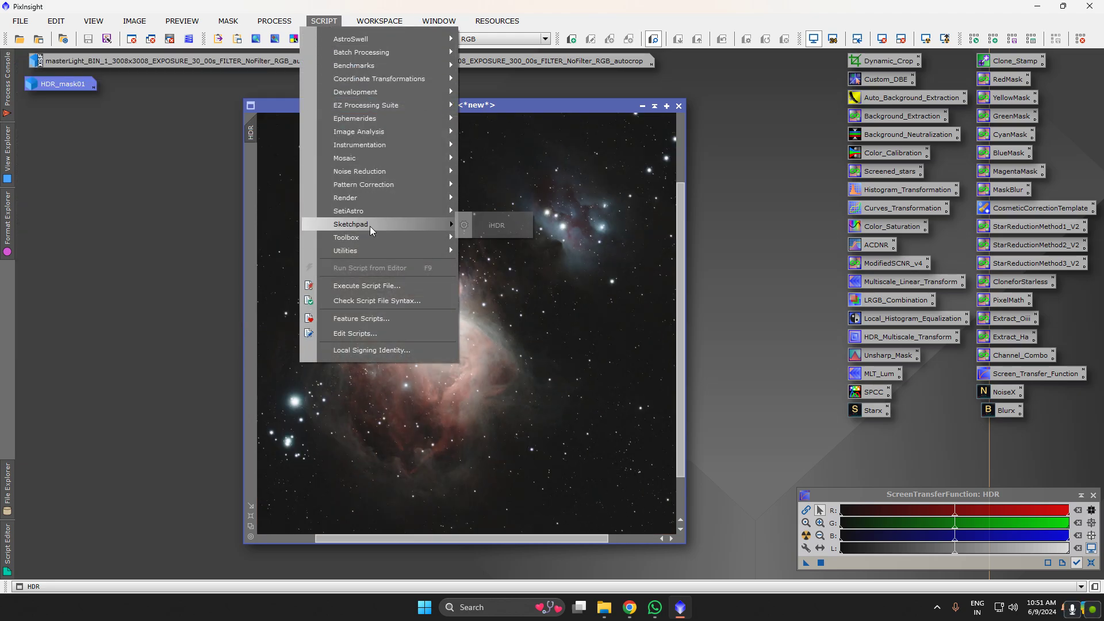
click(501, 228)
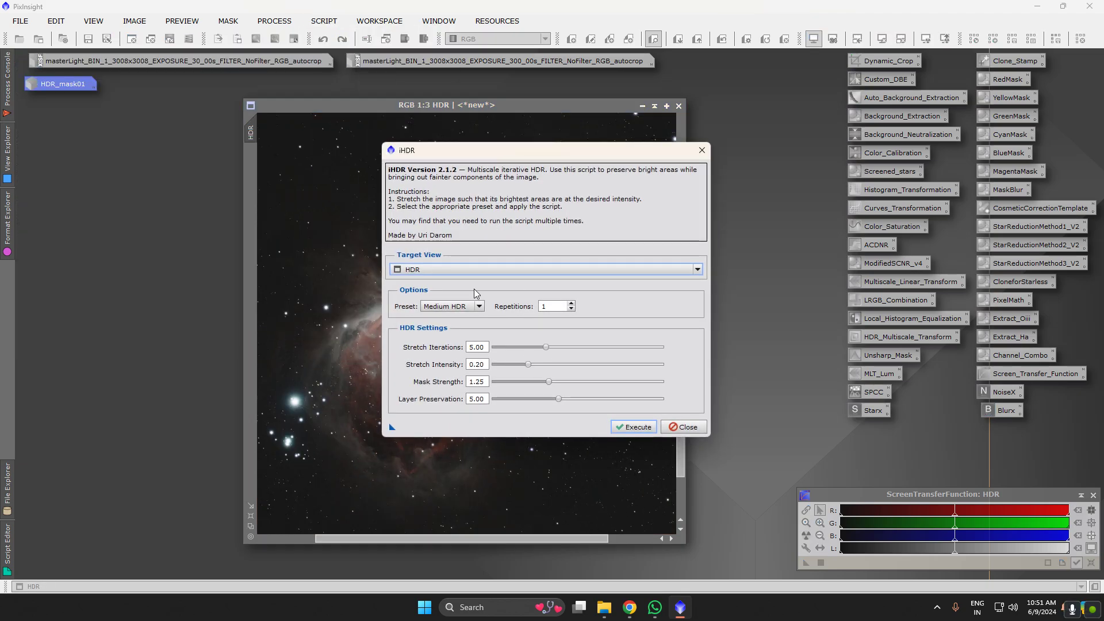
click(452, 306)
click(440, 321)
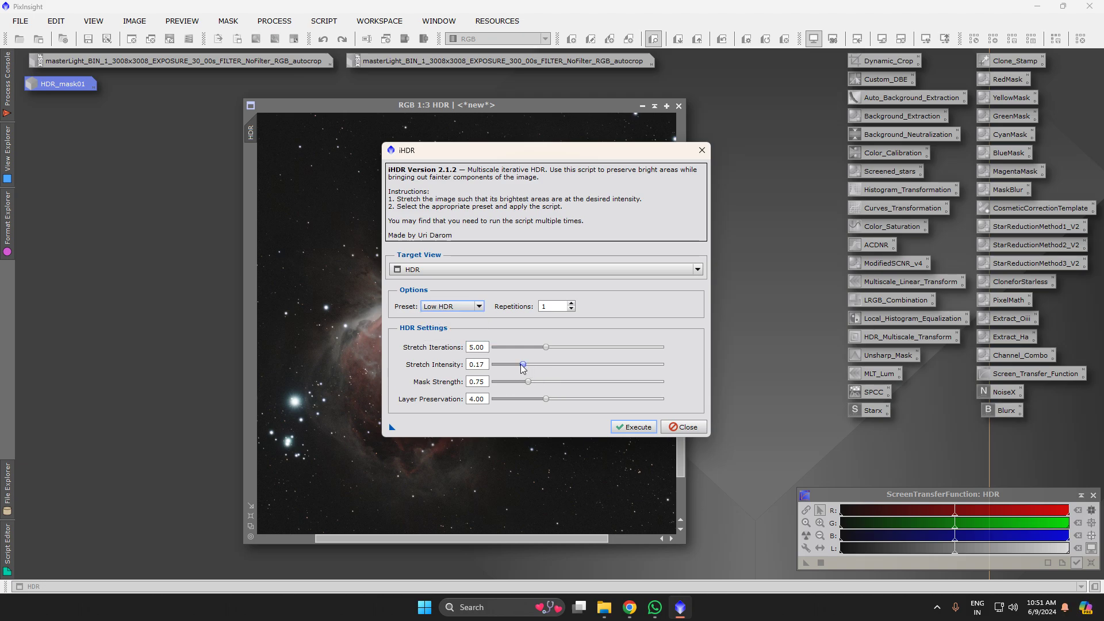
drag(523, 368, 512, 369)
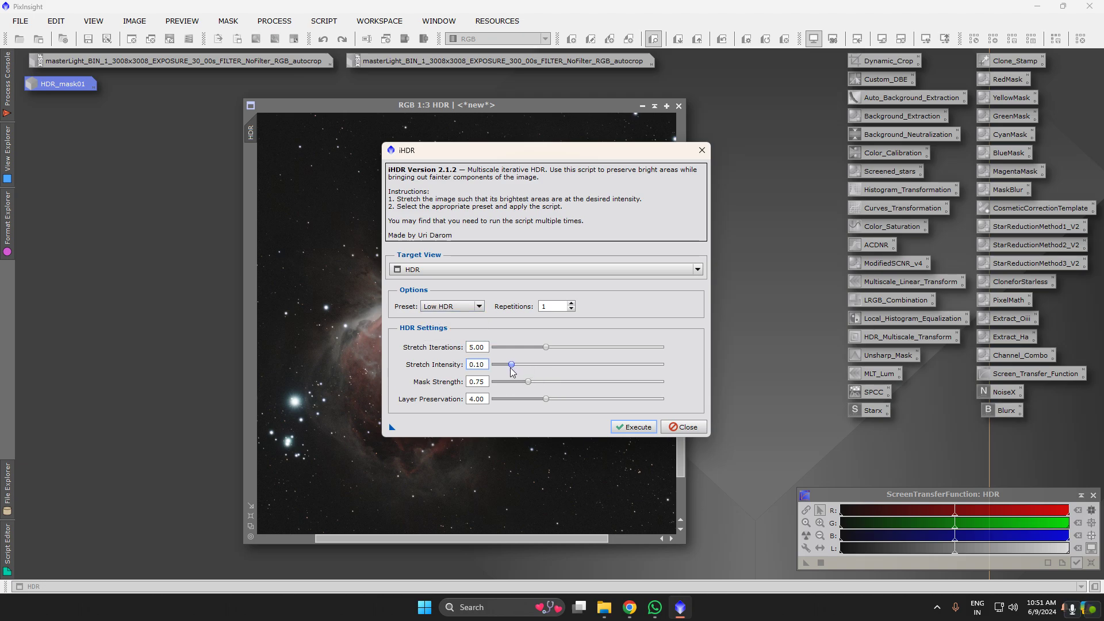
click(625, 426)
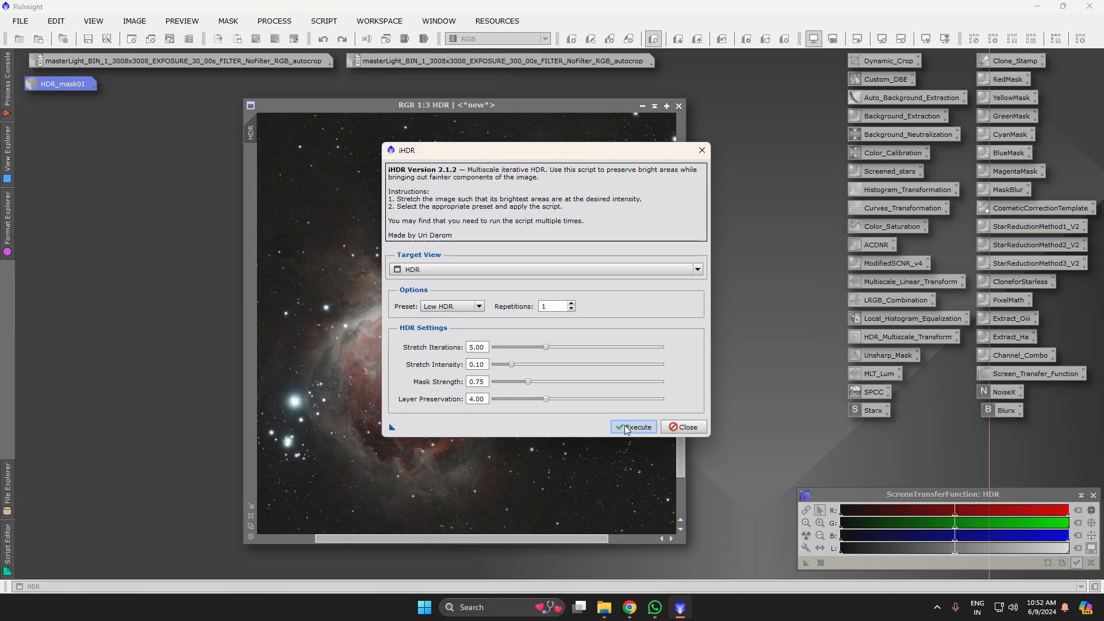
click(676, 430)
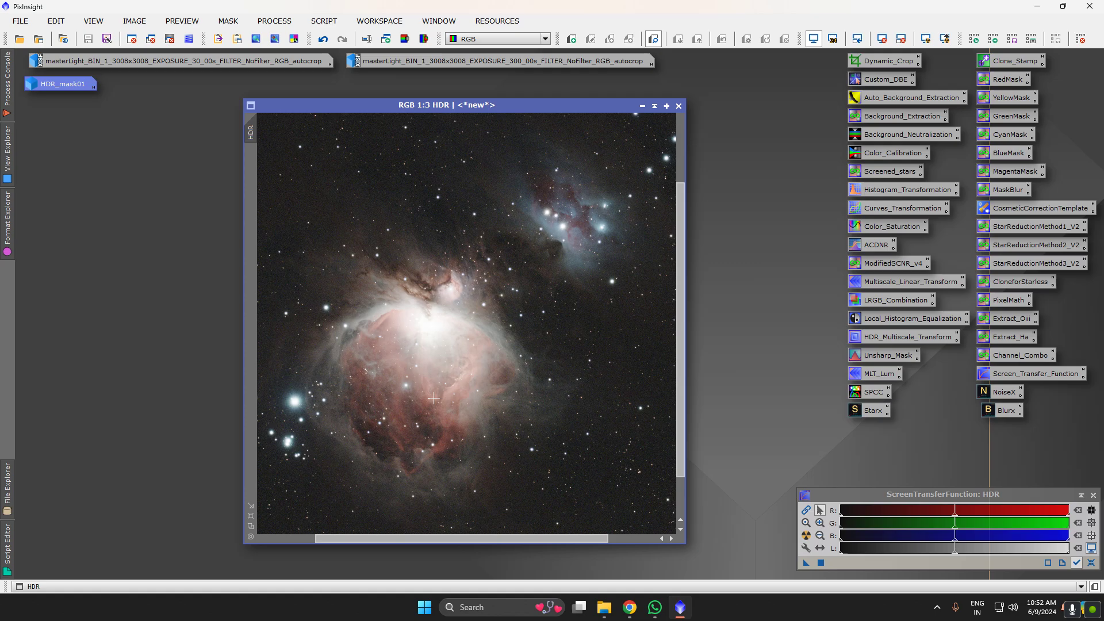
Examine the nebula core and the surrounding faint detail at several magnifications after the iHDR processing
scroll(434, 397, down, 2)
scroll(438, 330, up, 5)
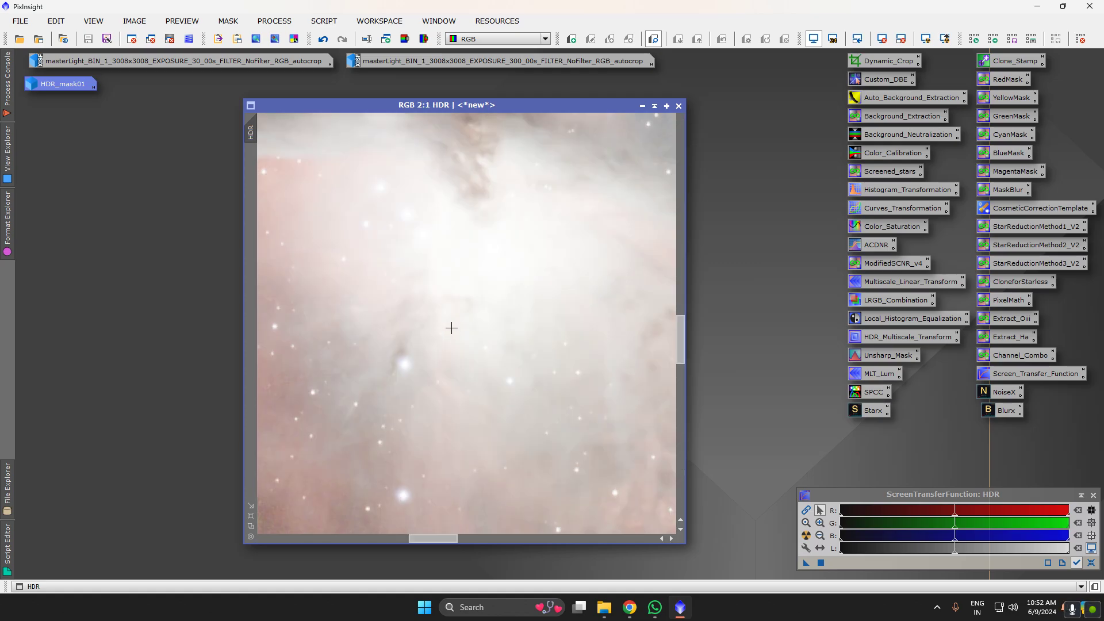
scroll(405, 263, down, 1)
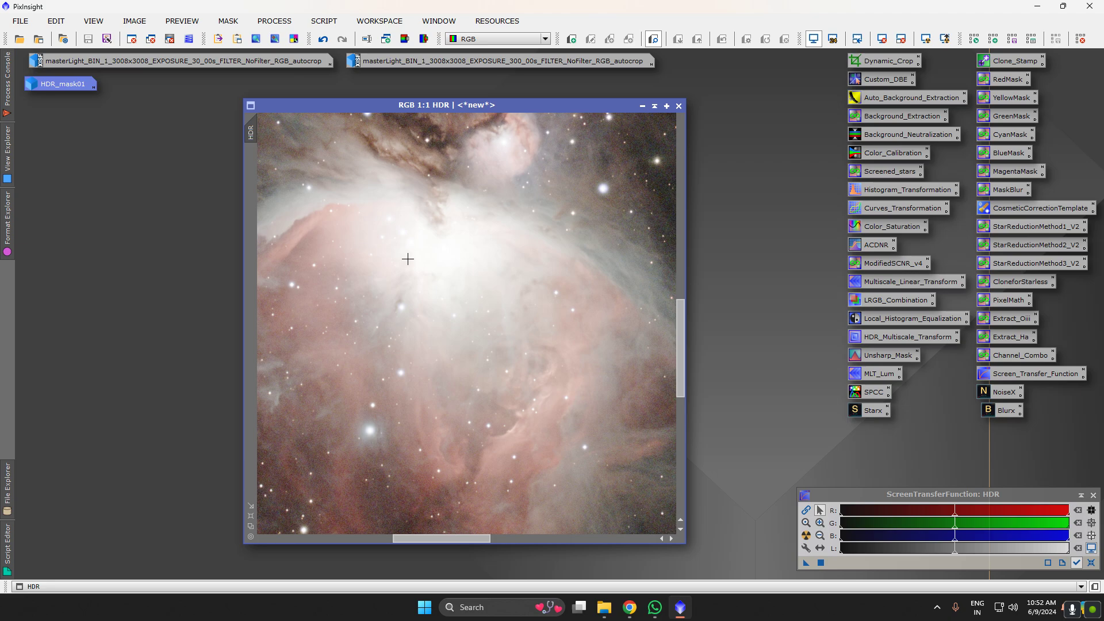
scroll(407, 259, down, 1)
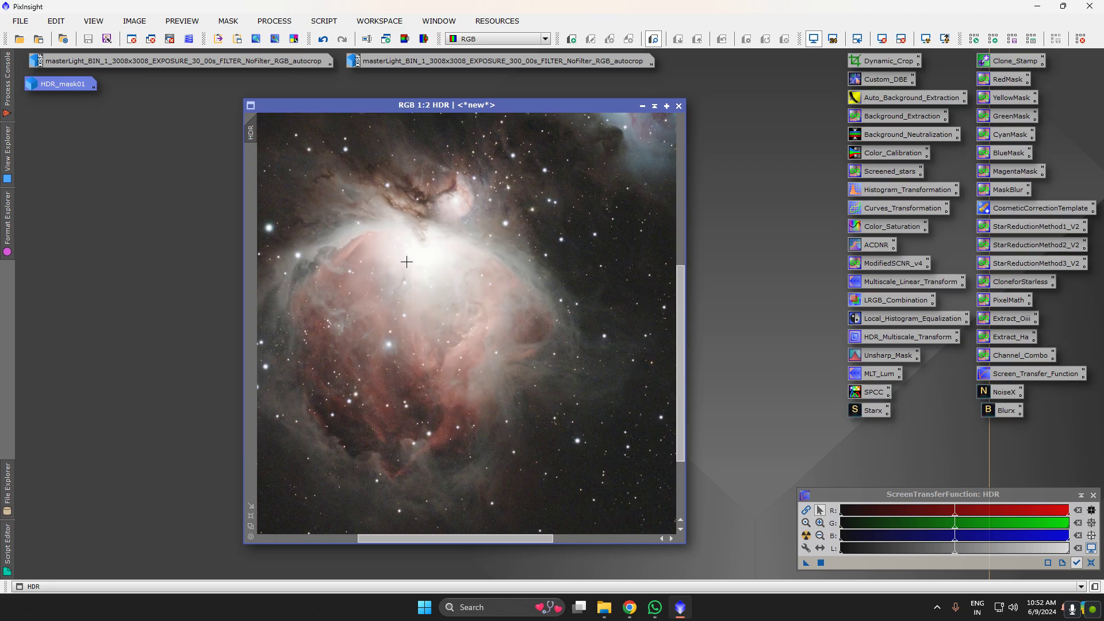
scroll(408, 266, down, 1)
scroll(408, 266, down, 1)
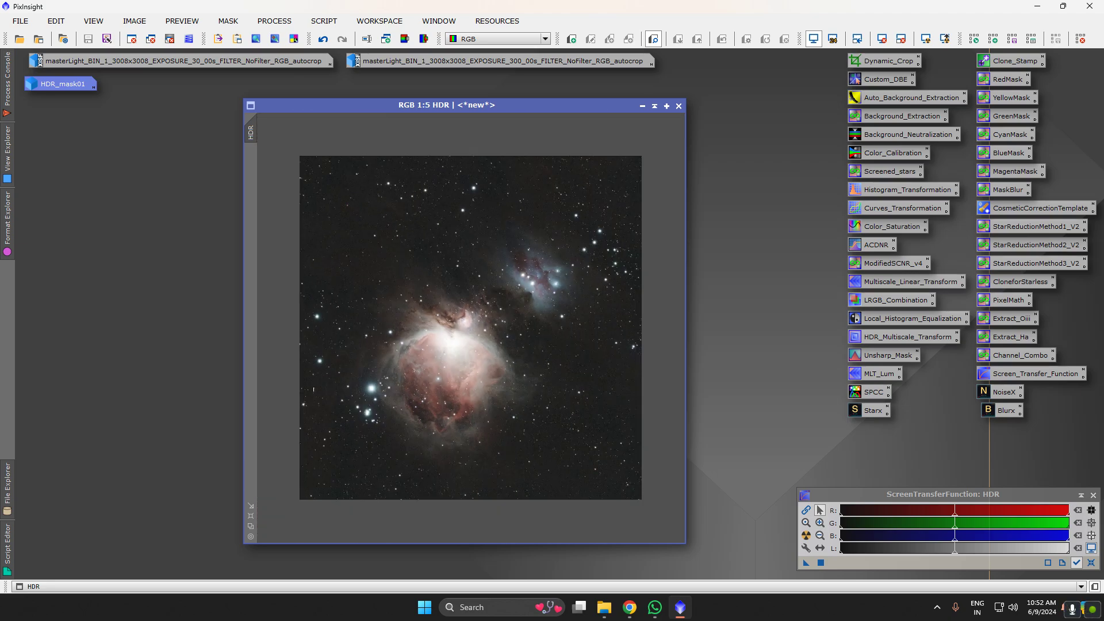
click(251, 515)
scroll(433, 339, up, 2)
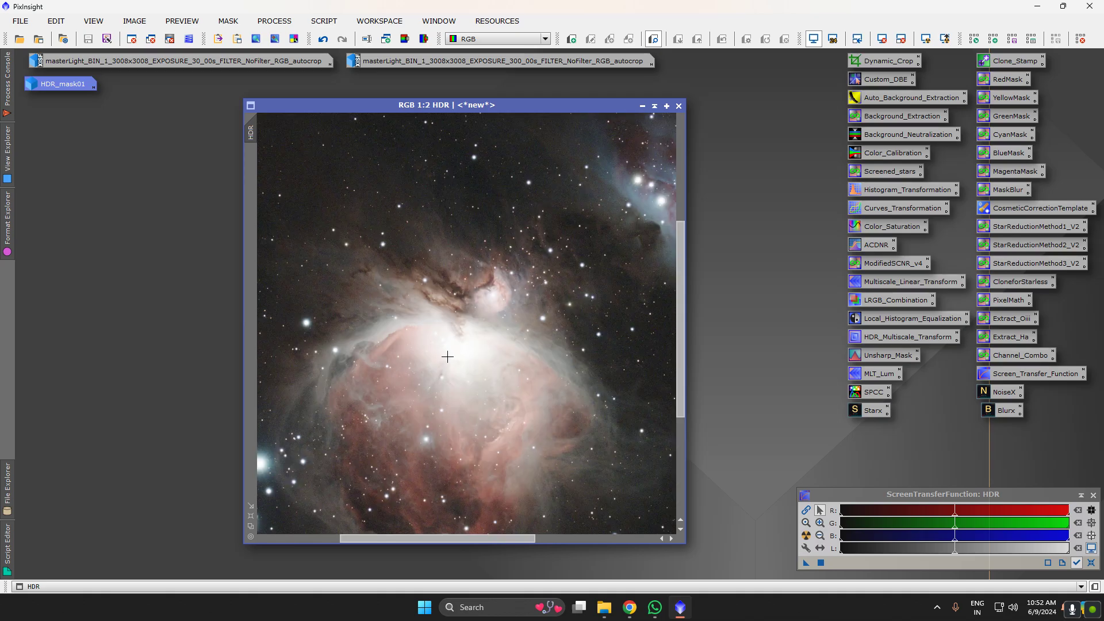
scroll(448, 357, up, 2)
scroll(457, 358, down, 3)
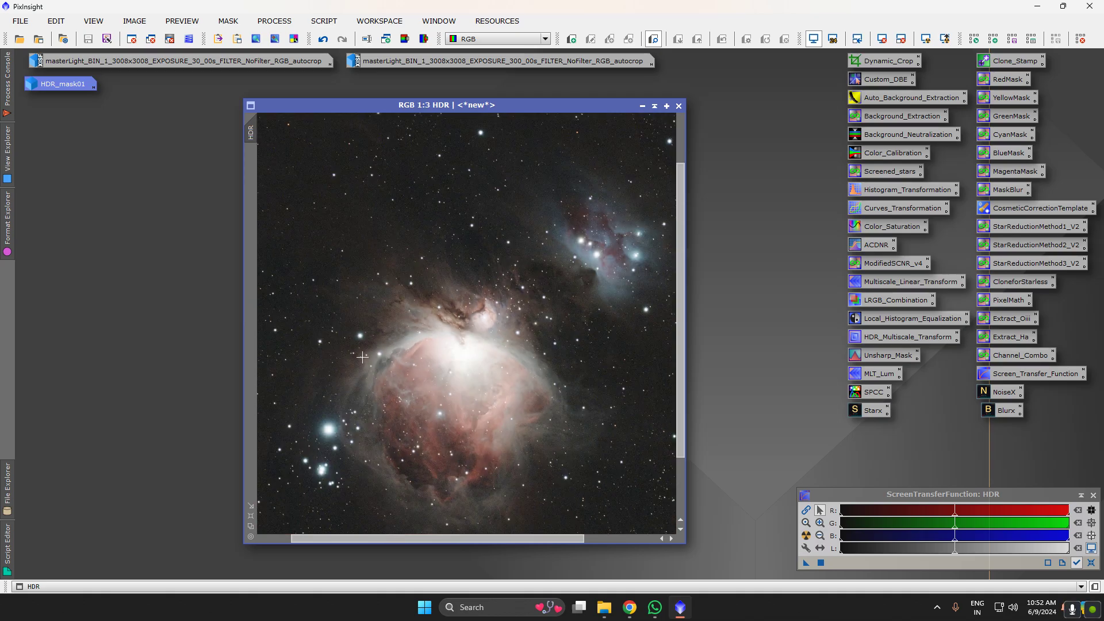
Apply the saved HDR_Multiscale_Transform process to the HDR image and inspect the detail in the nebula's core
drag(885, 340, 563, 343)
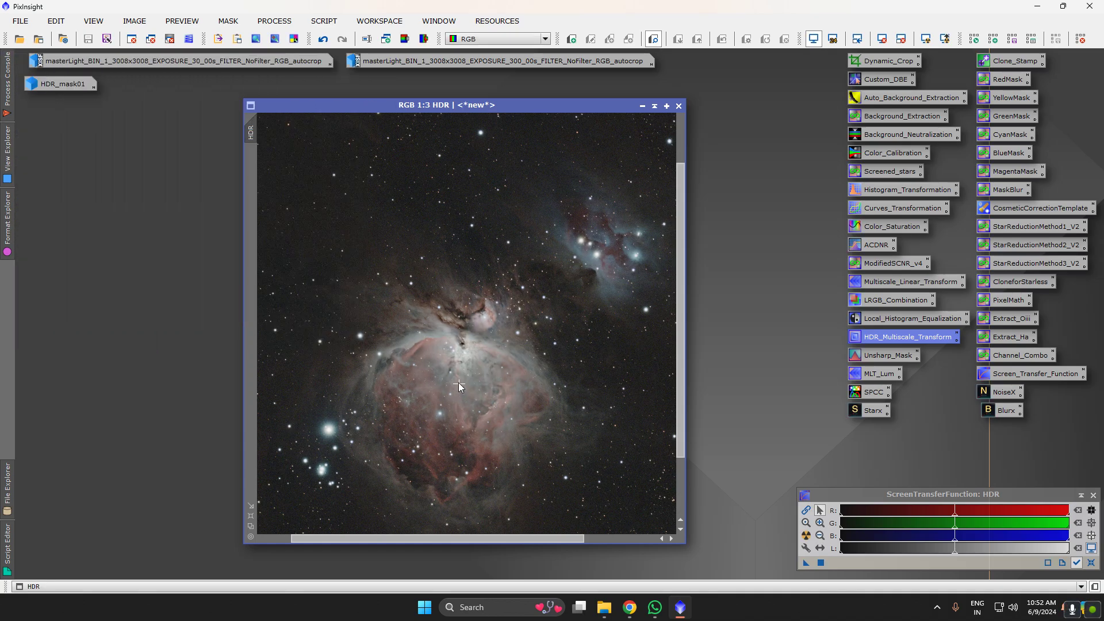
scroll(467, 345, up, 3)
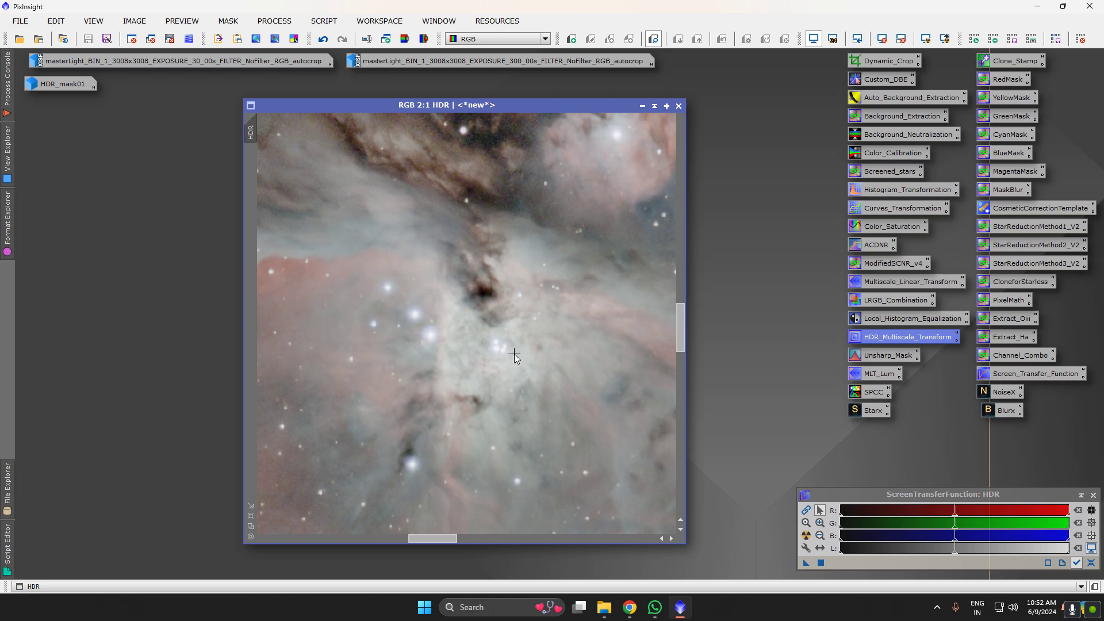
scroll(514, 355, up, 4)
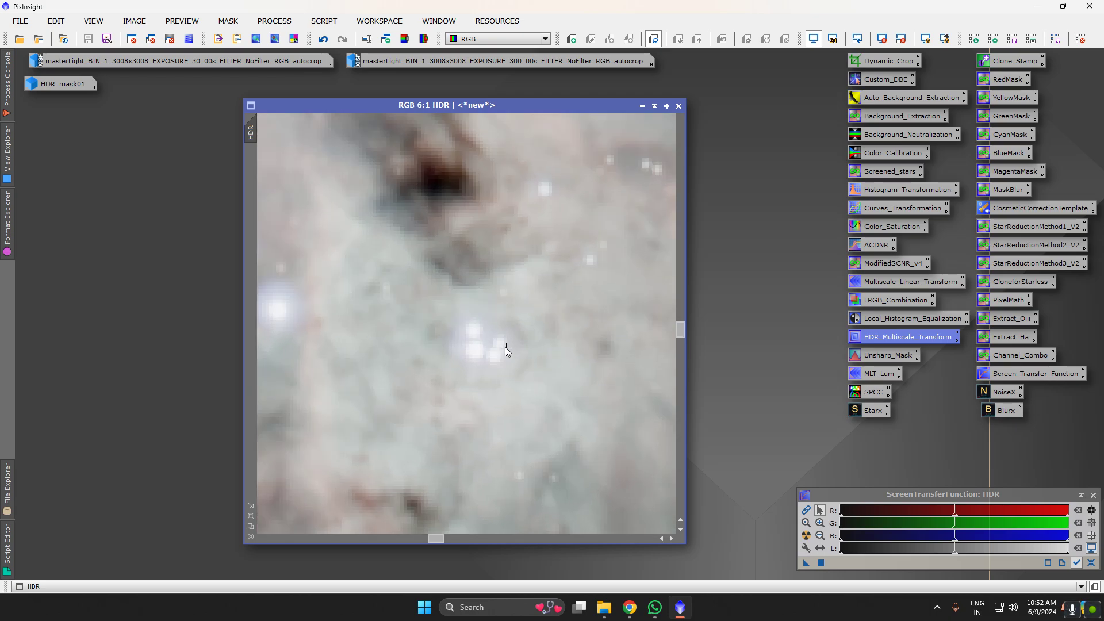
scroll(486, 349, down, 9)
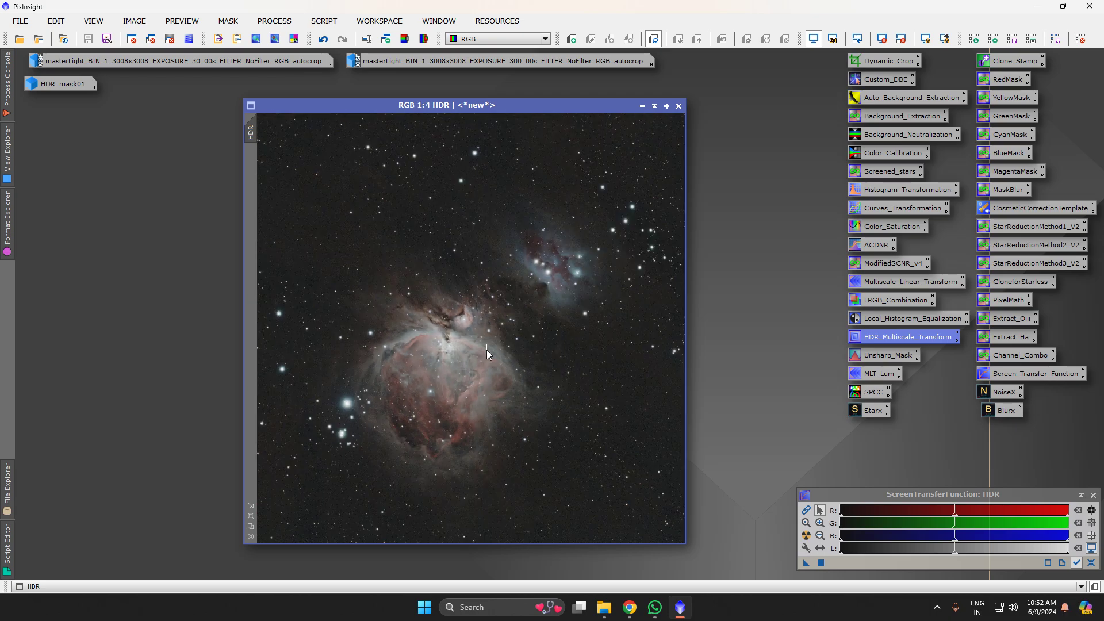
scroll(277, 515, up, 1)
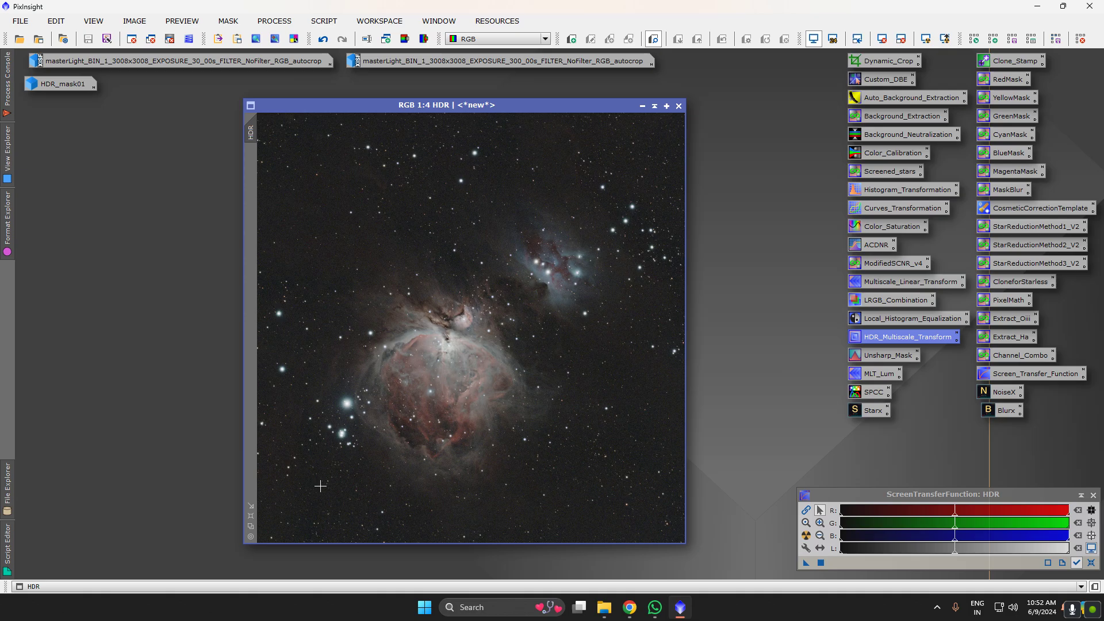
scroll(442, 345, up, 4)
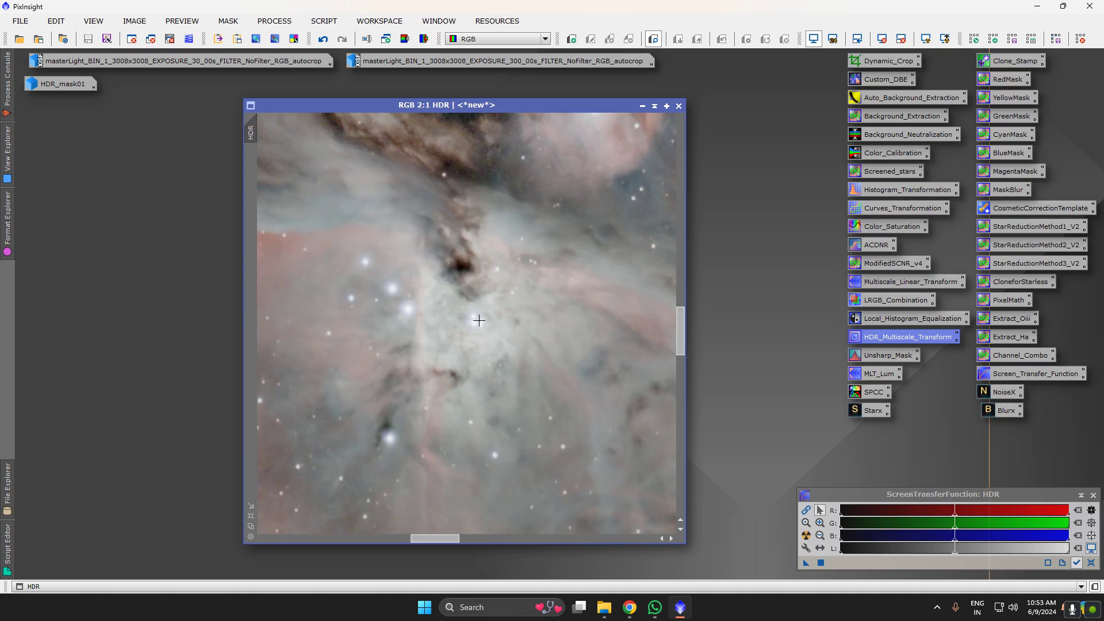
scroll(477, 330, down, 4)
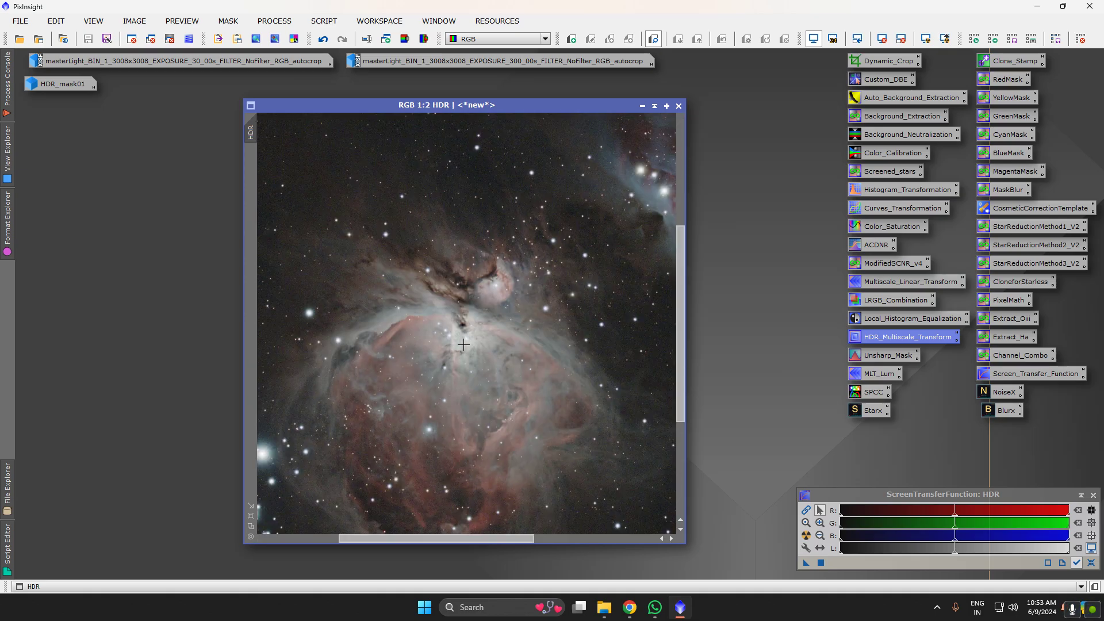
scroll(453, 356, up, 3)
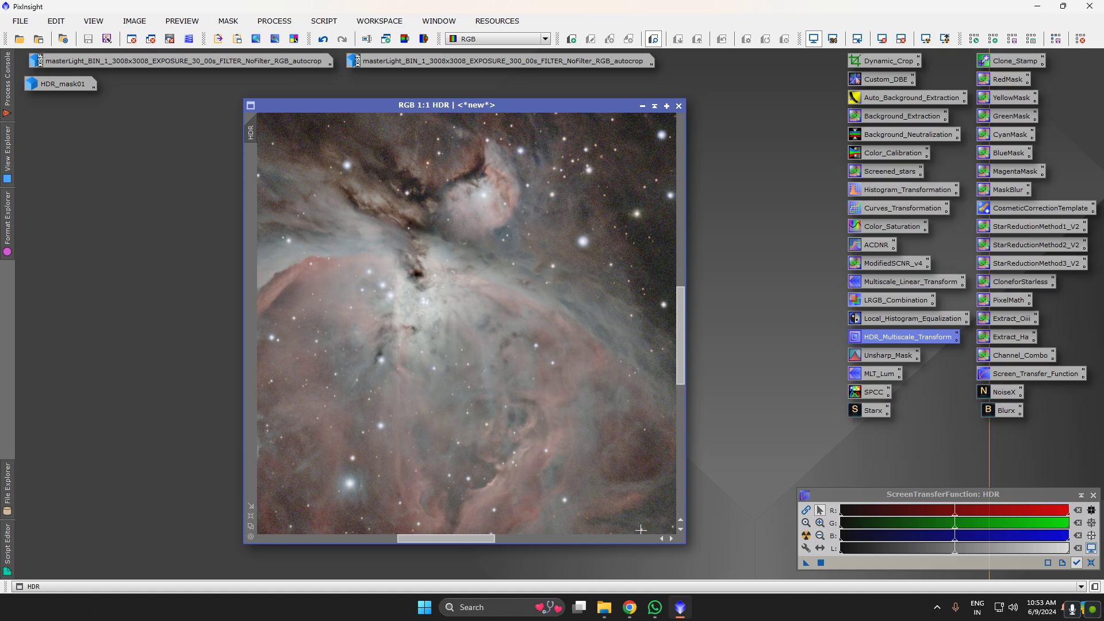
scroll(492, 393, down, 5)
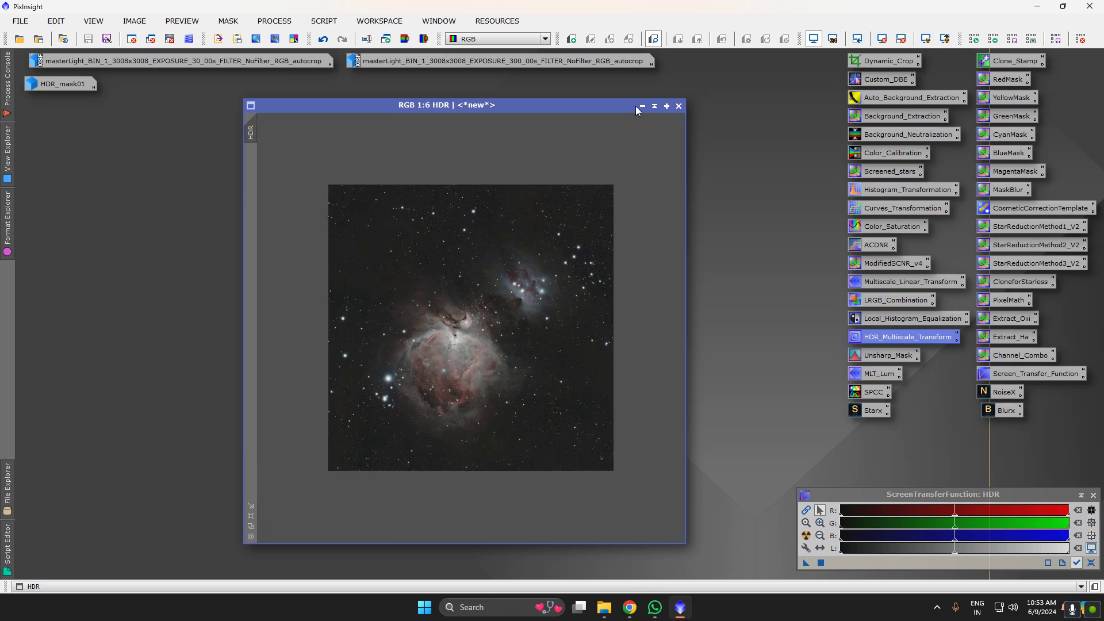
Close the HDR image without saving, along with the 300 s and 30 s master lights and HDR_mask01
click(641, 106)
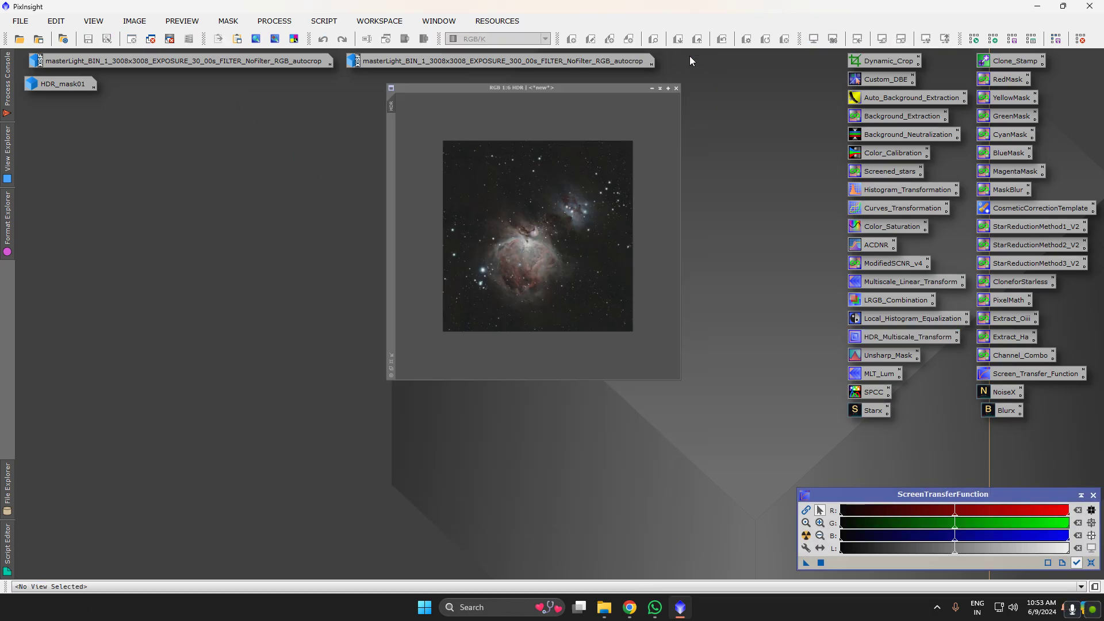
click(678, 105)
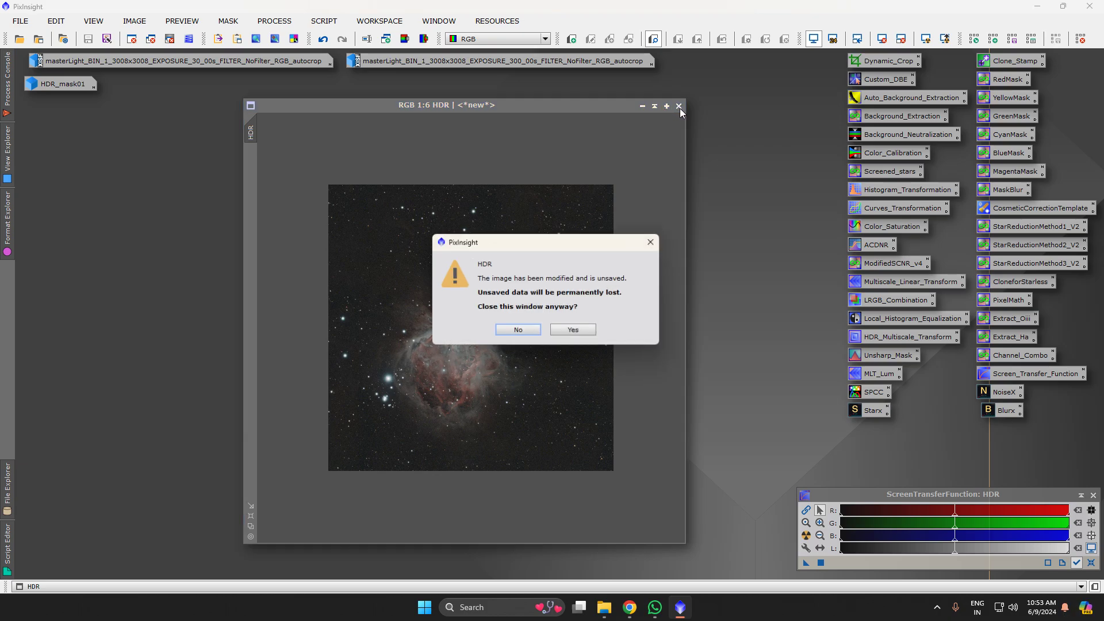
click(575, 332)
double_click(548, 68)
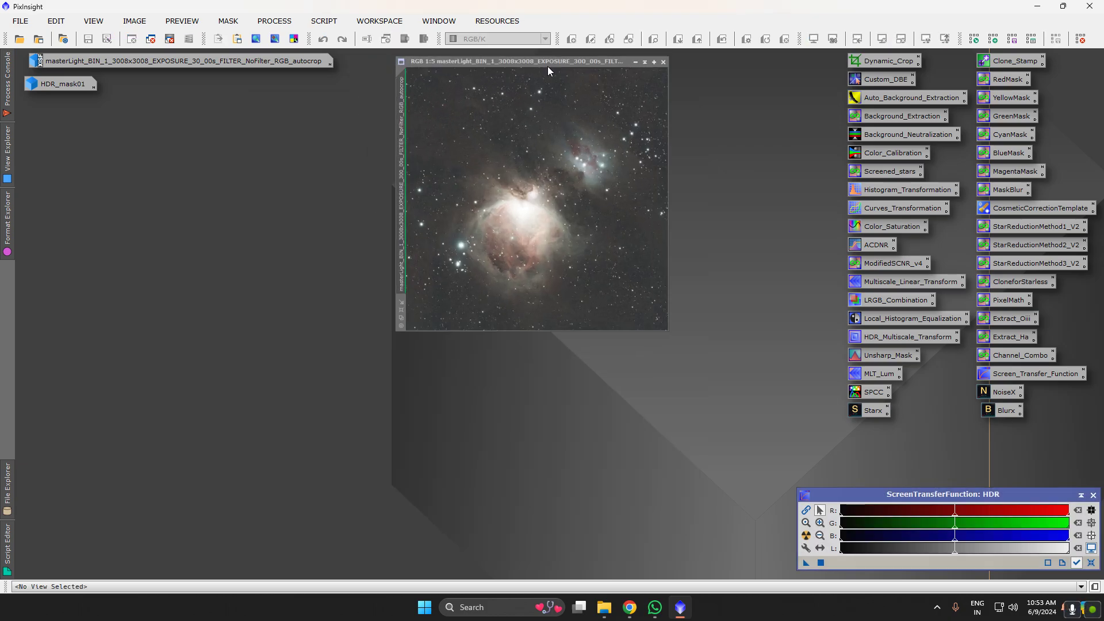
click(761, 67)
double_click(271, 61)
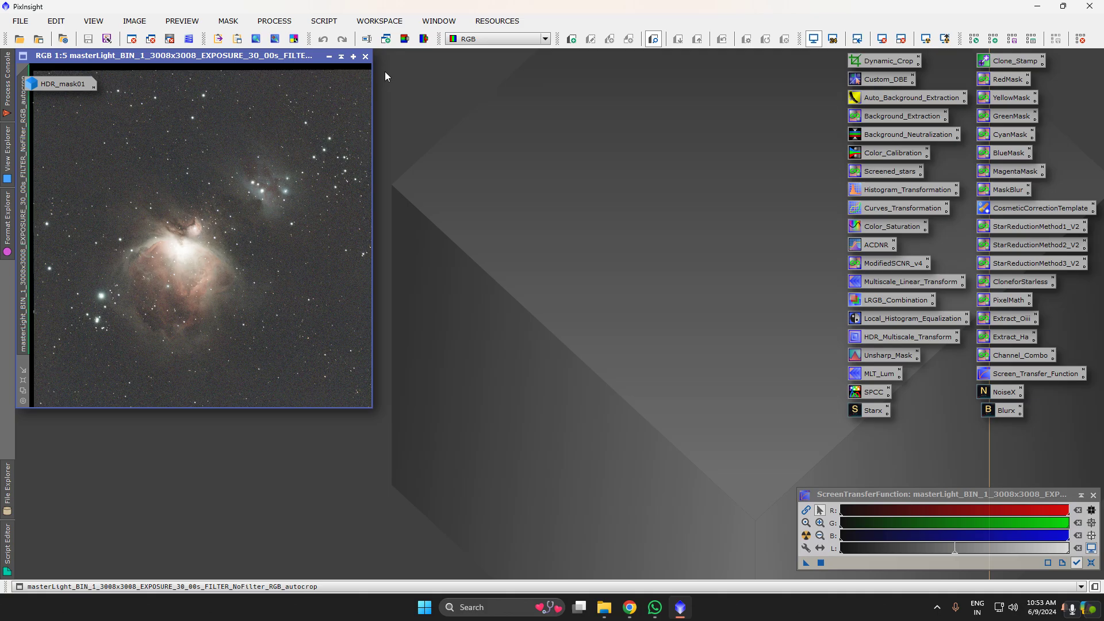
click(365, 57)
double_click(66, 85)
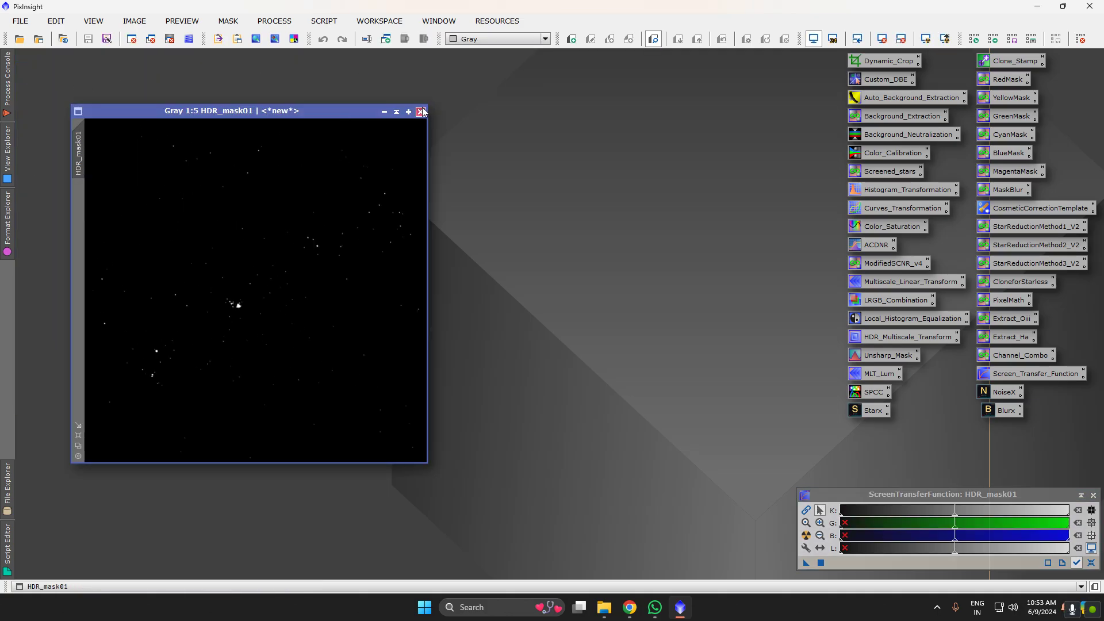
click(420, 111)
Start opening an image file and browse to the RC6 folder within Astrophotography data, 2023-2024
click(20, 20)
click(40, 39)
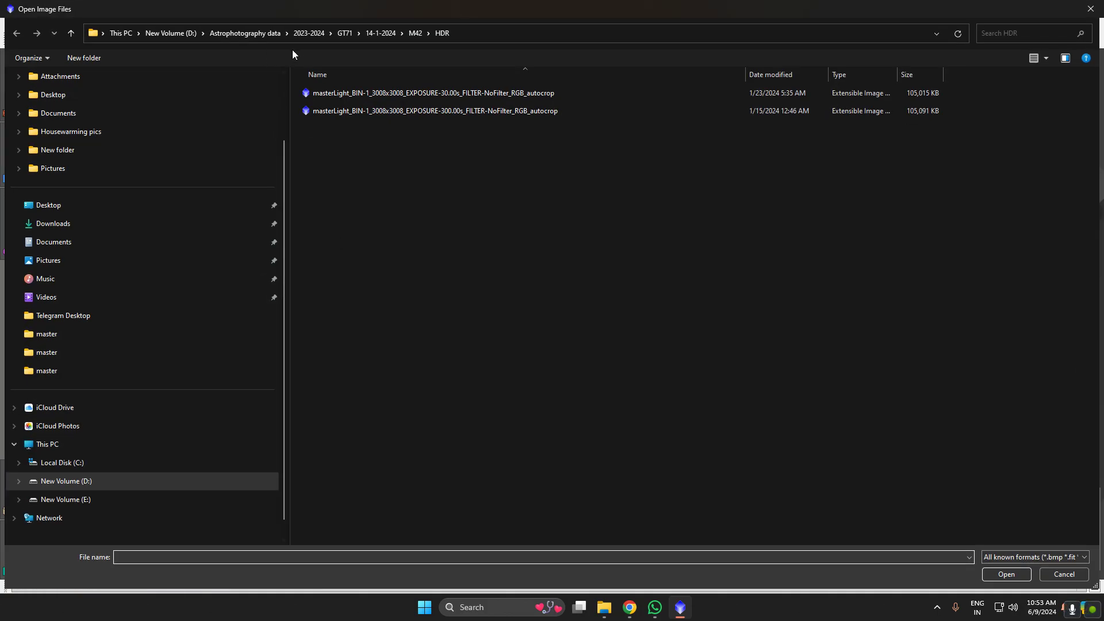
click(344, 34)
click(300, 33)
click(248, 33)
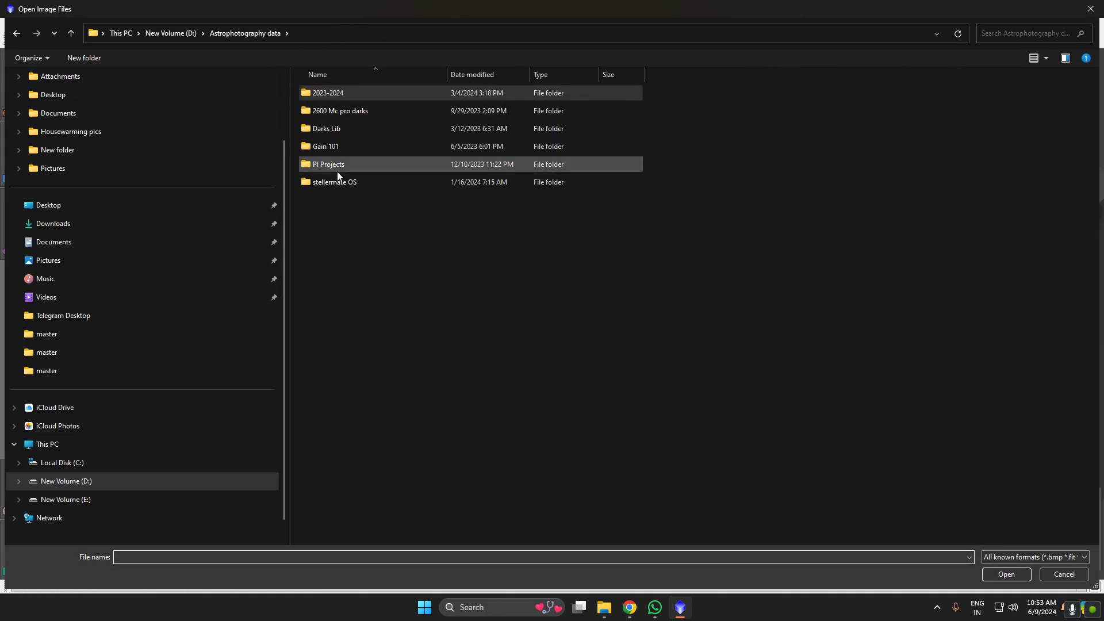
double_click(340, 97)
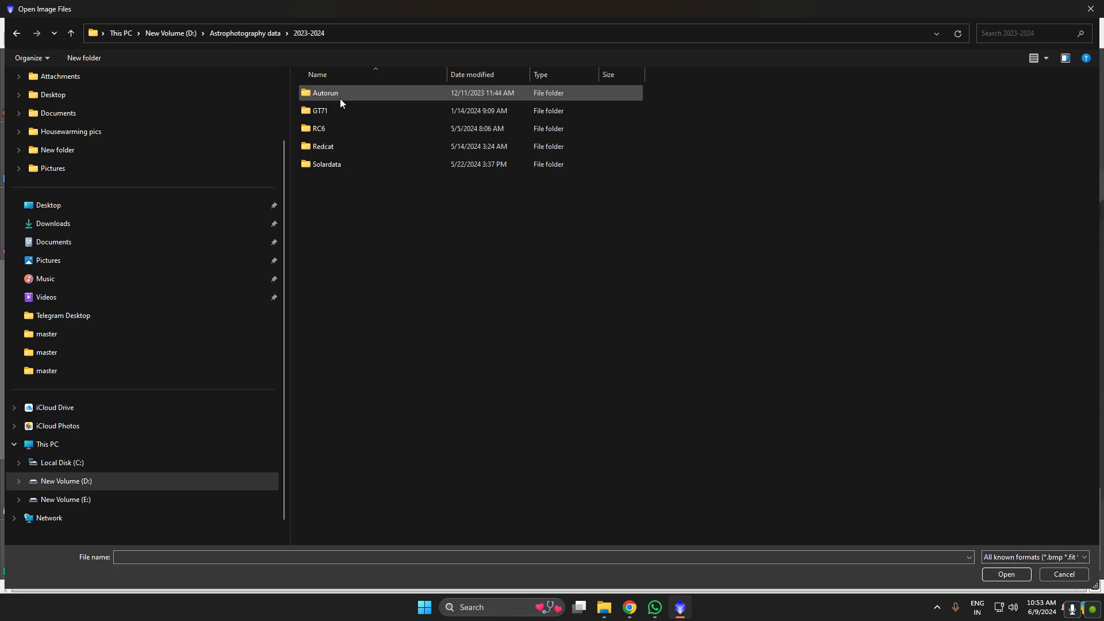
double_click(339, 136)
double_click(351, 253)
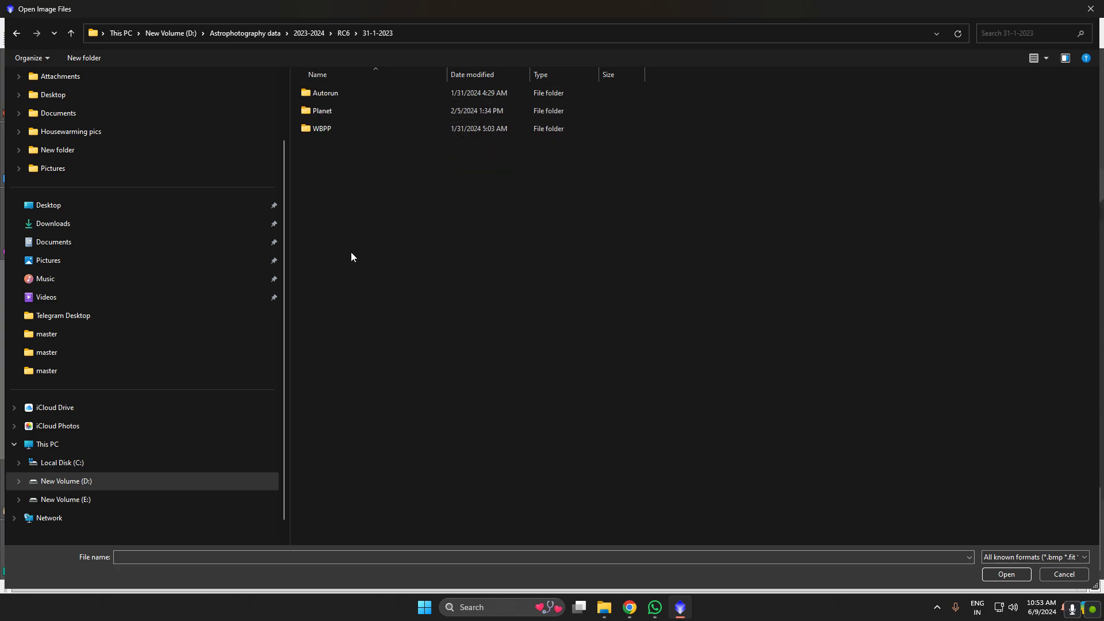
double_click(333, 133)
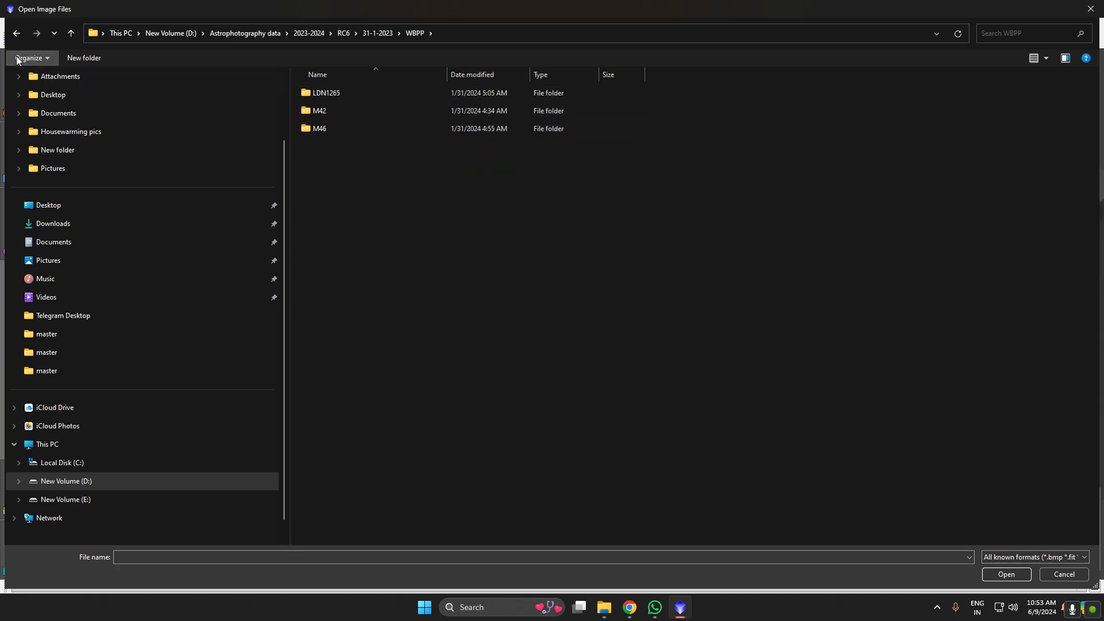
click(17, 33)
click(16, 33)
Open the autocropped 180 s RGB master light of M57 from the 28-04-2024 WBPP data
double_click(333, 237)
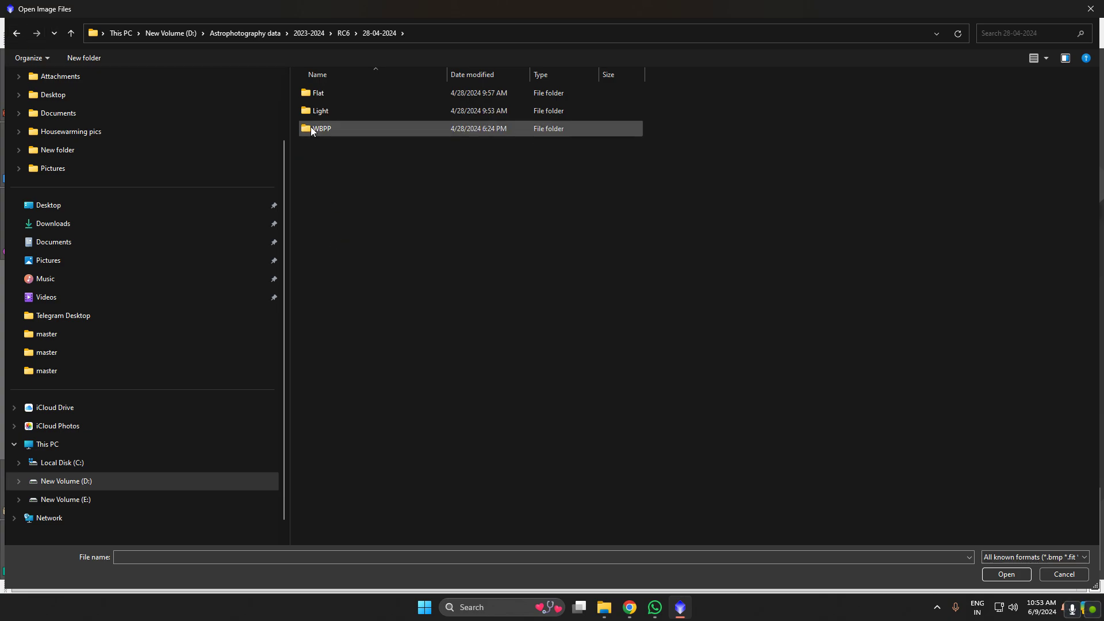
double_click(311, 129)
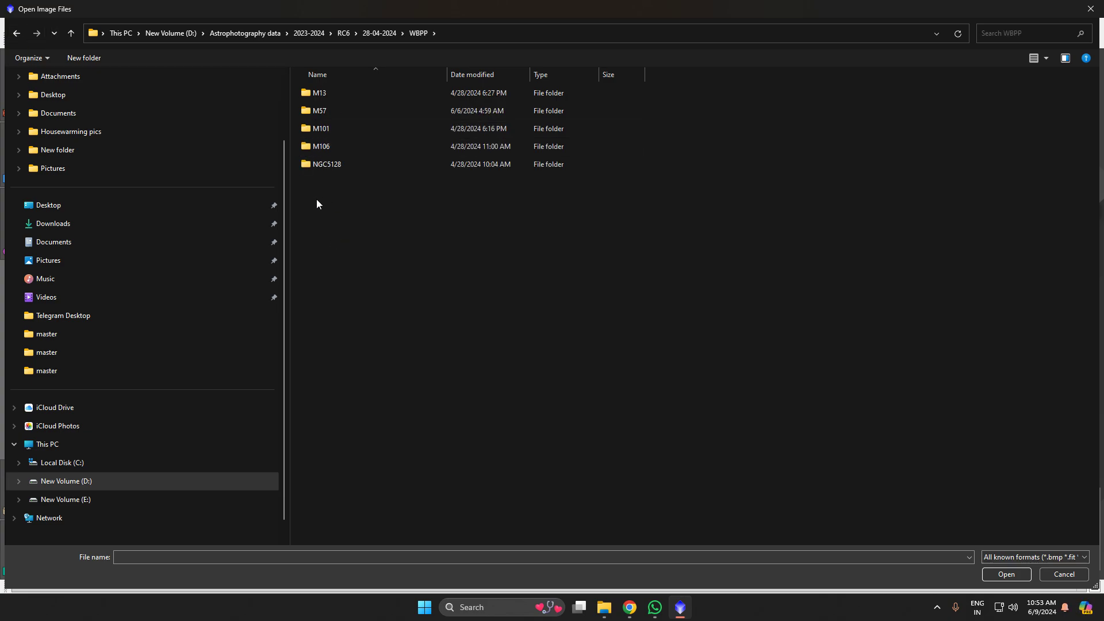
click(331, 112)
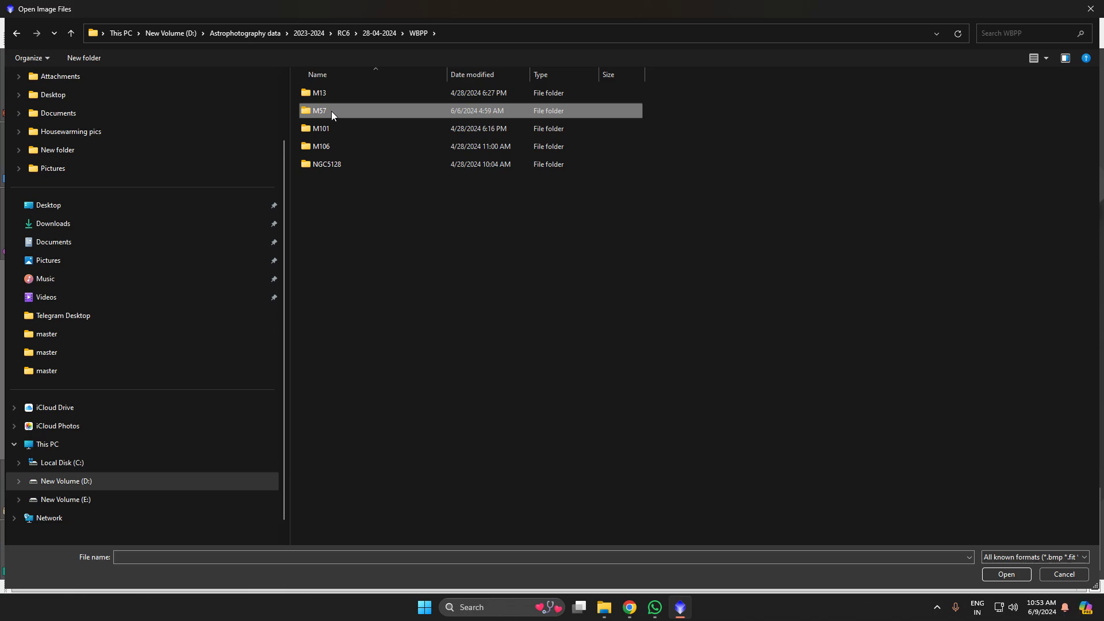
double_click(331, 111)
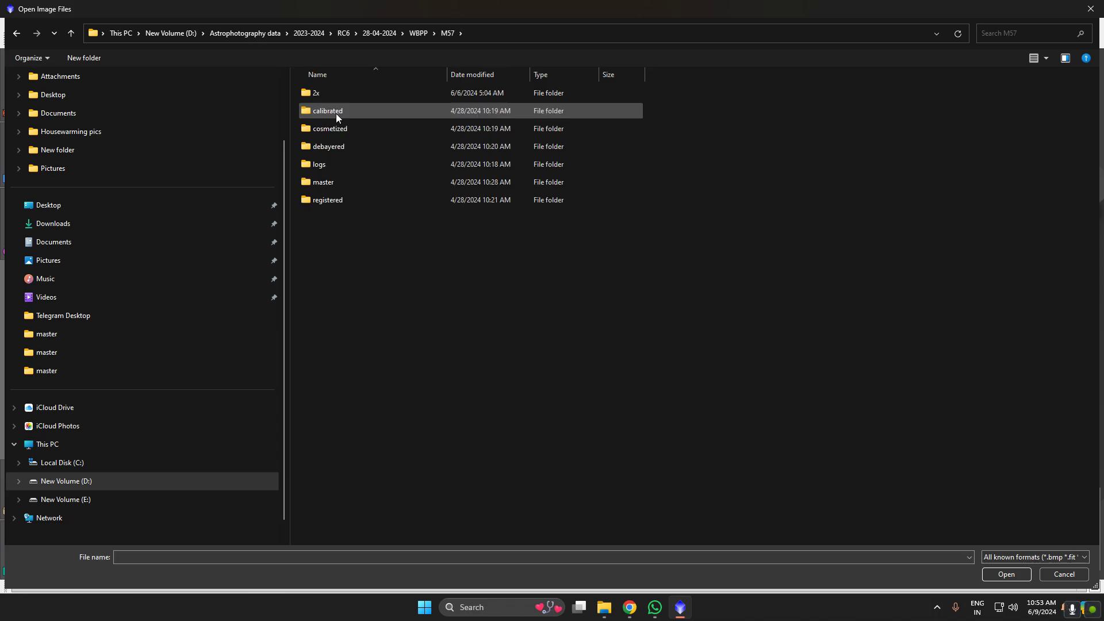
double_click(340, 182)
click(527, 164)
click(1020, 577)
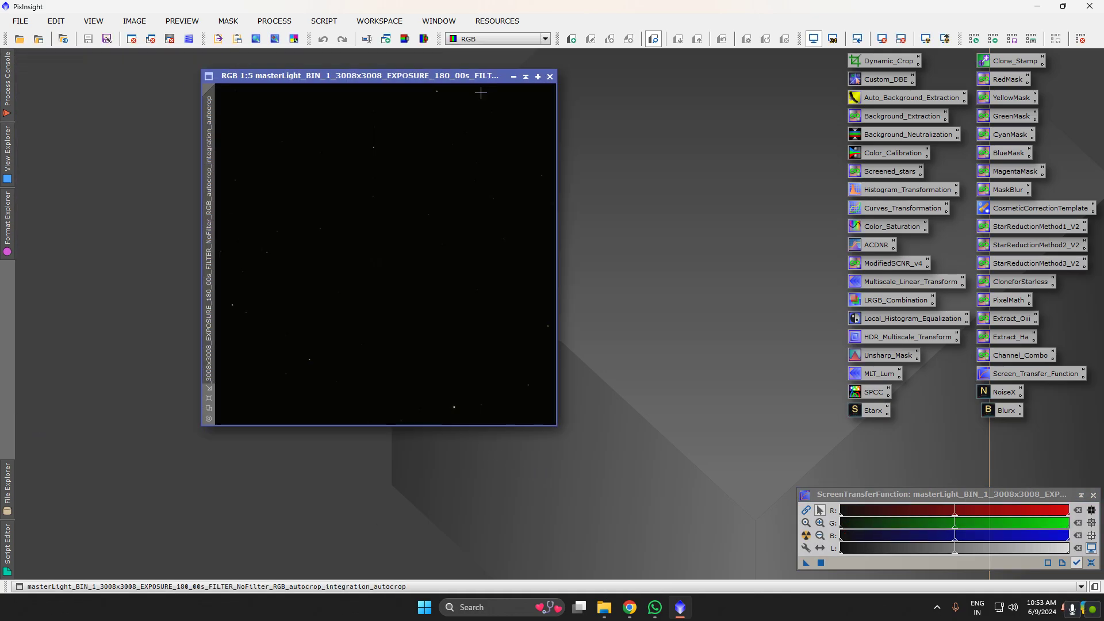
Enlarge and auto-stretch the M57 image, inspect the ring nebula up close, and close the image
click(210, 398)
key(ctrl+a)
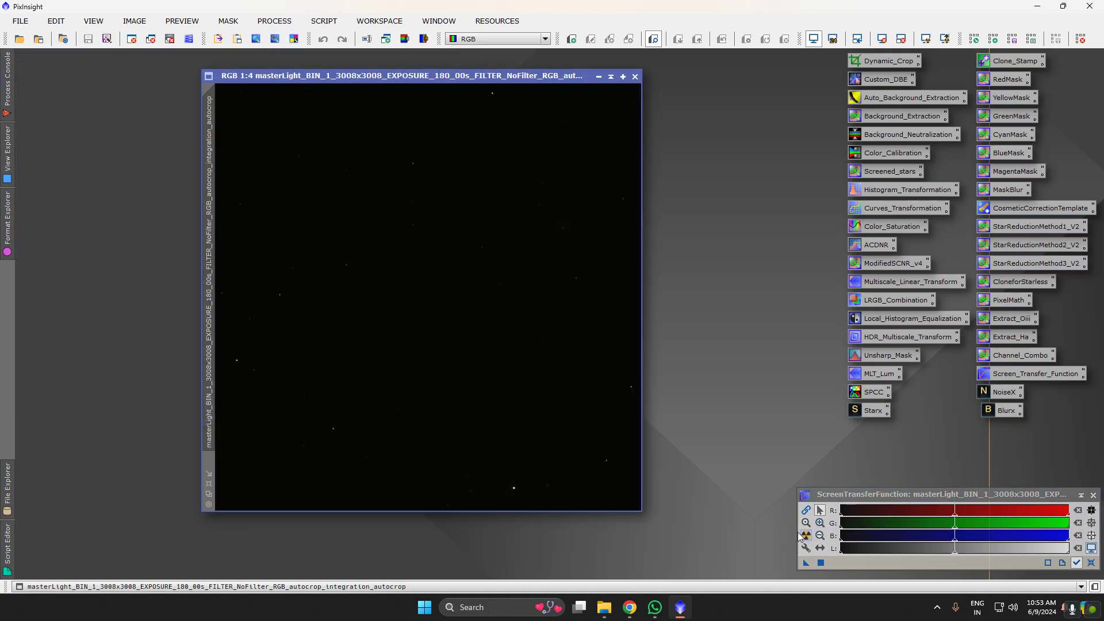
scroll(412, 301, up, 4)
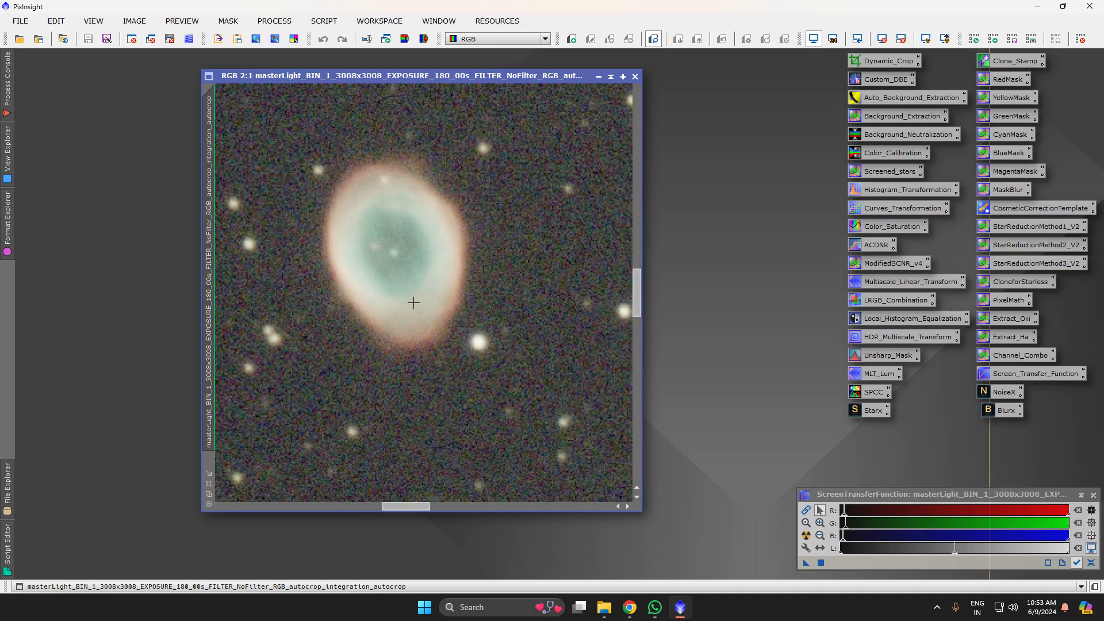
scroll(408, 312, down, 3)
scroll(409, 312, down, 3)
click(635, 76)
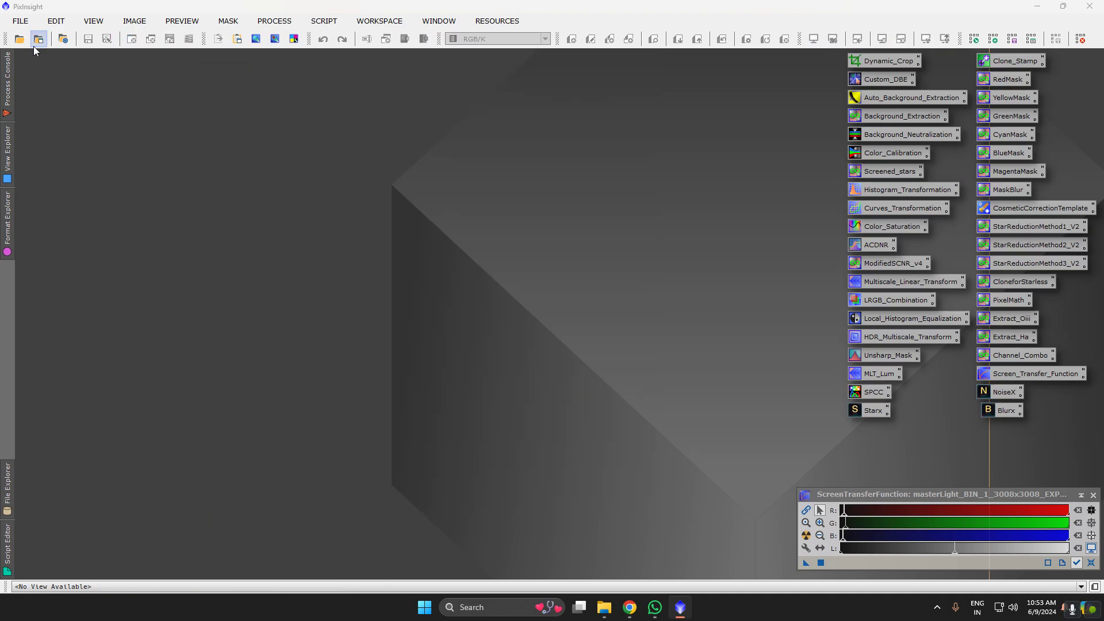
Start opening another image and check the targets in the WBBP folder of RC6's 25-02-2024 session
click(20, 21)
click(26, 42)
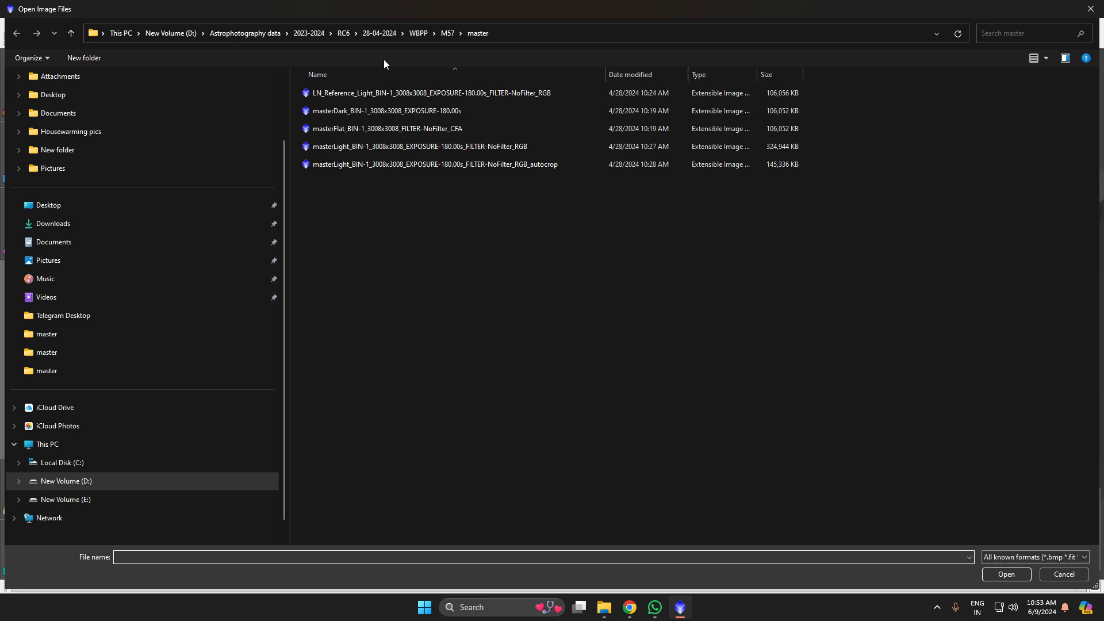
click(348, 34)
double_click(334, 219)
double_click(334, 219)
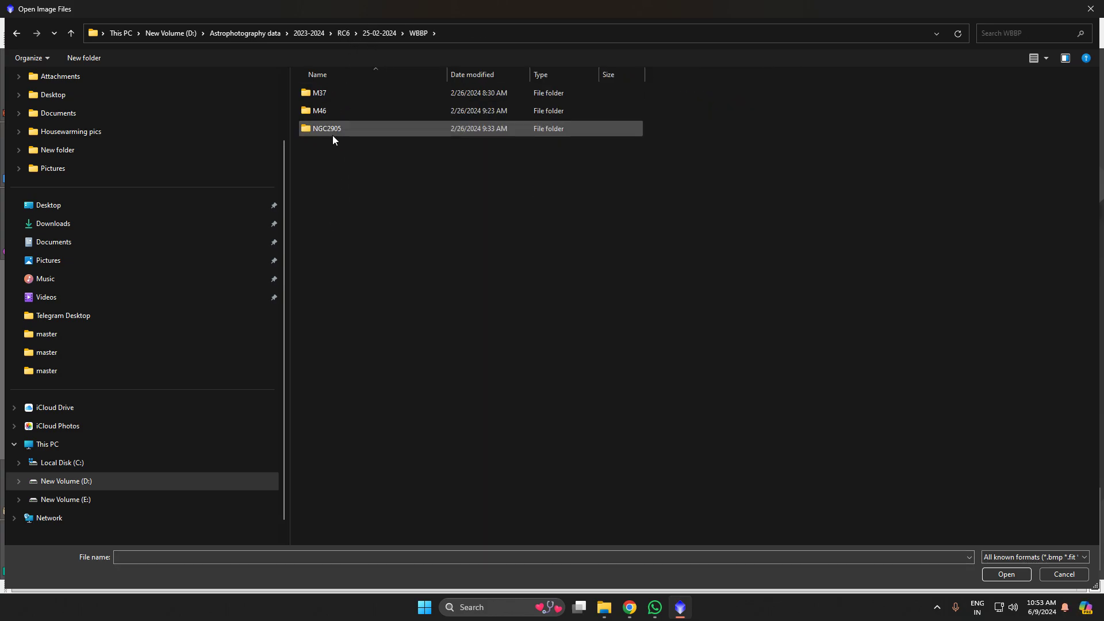
click(16, 35)
click(15, 35)
Open the autocropped 180 s RGB master light of M97 from the 17-02-2024 WBBP data
double_click(330, 203)
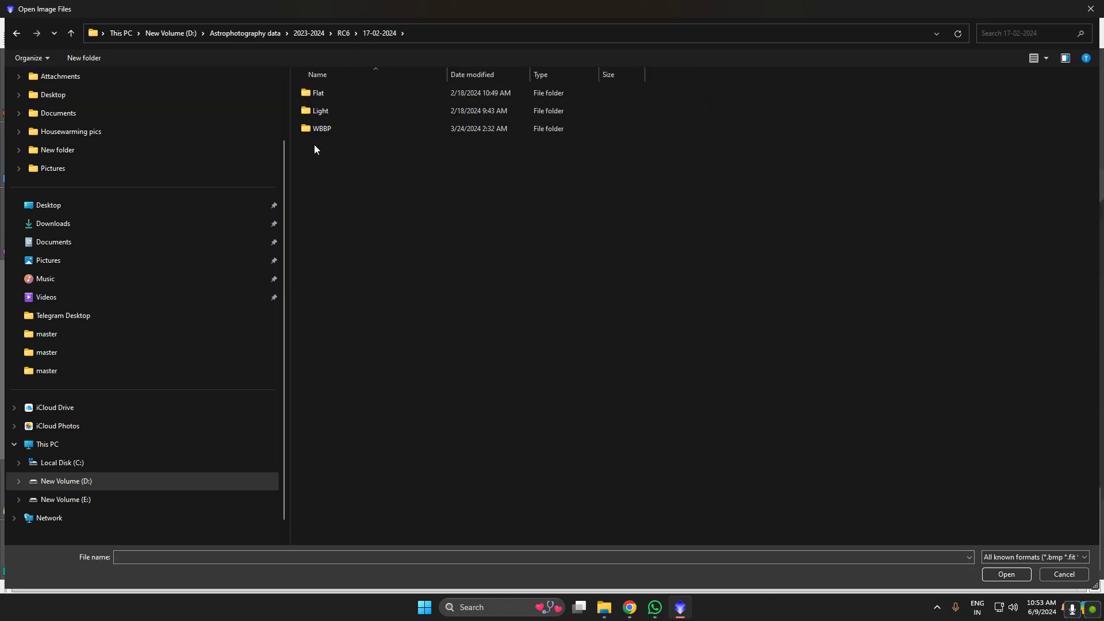
double_click(317, 129)
double_click(335, 129)
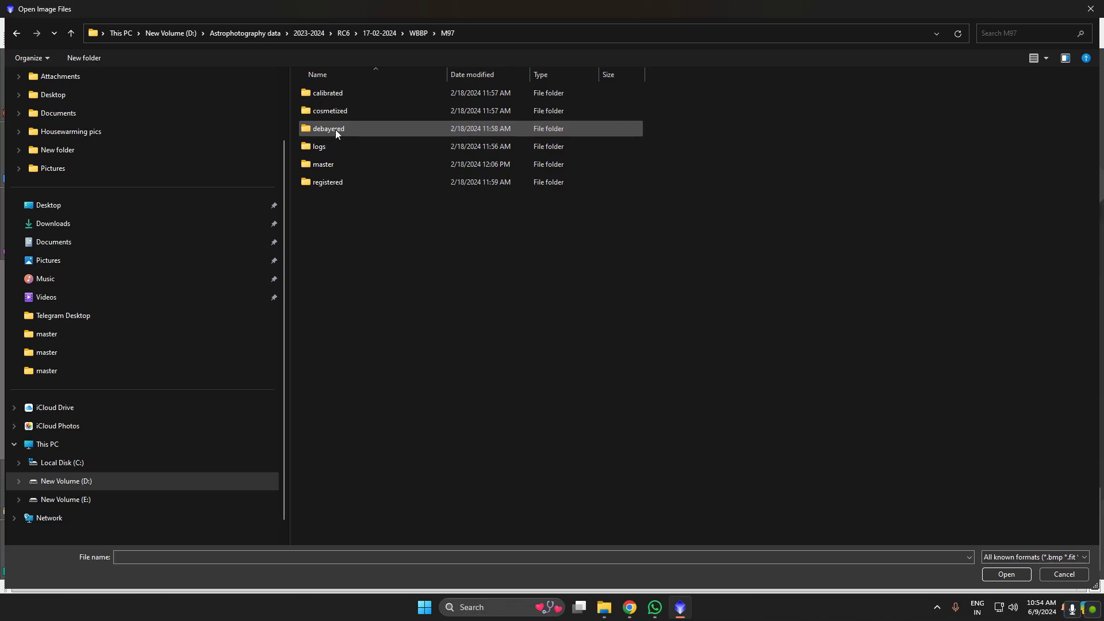
double_click(339, 161)
click(390, 147)
click(998, 577)
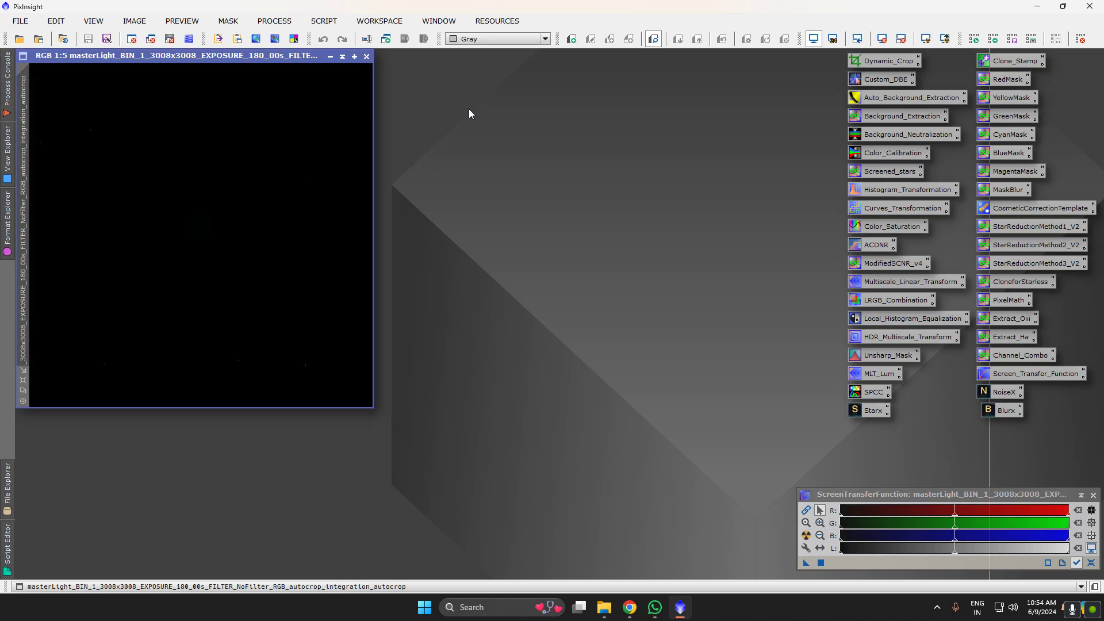
Auto-stretch the M97 image, inspect the planetary nebula up close, and close the image
key(ctrl+a)
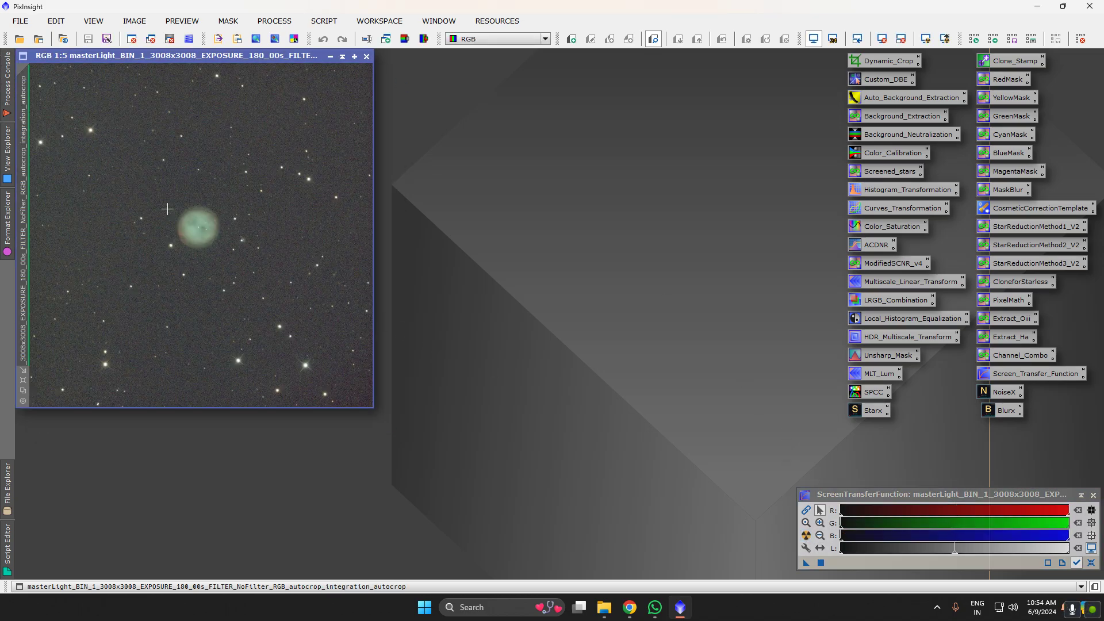
scroll(257, 253, up, 3)
click(367, 56)
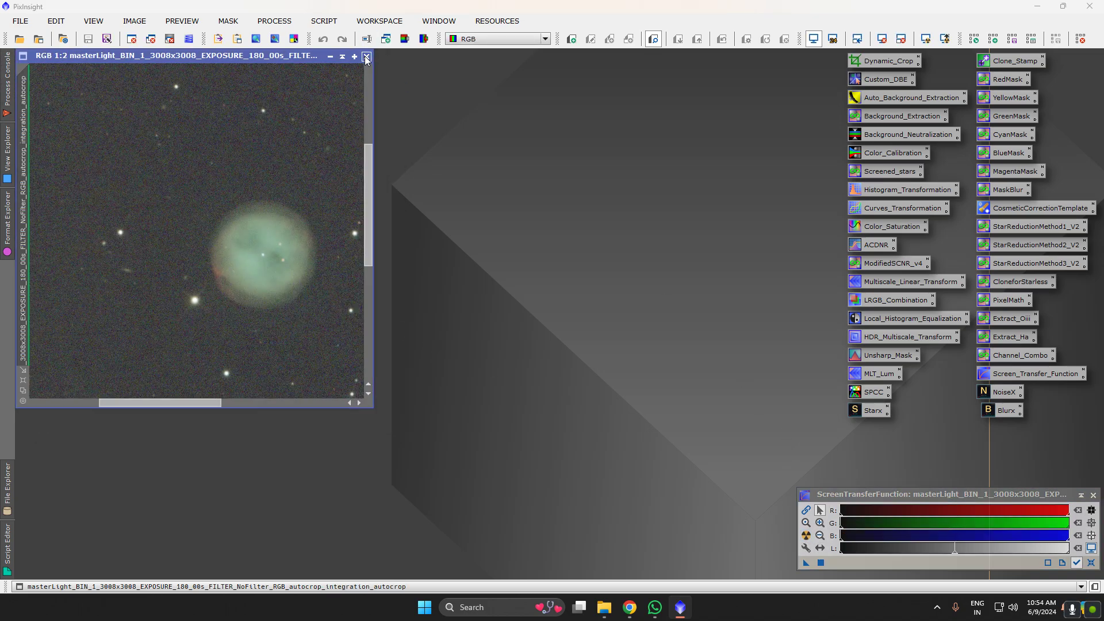
Start opening another image and review the targets in the 17-02-2024 WBBP folder before returning to RC6
click(20, 21)
click(36, 36)
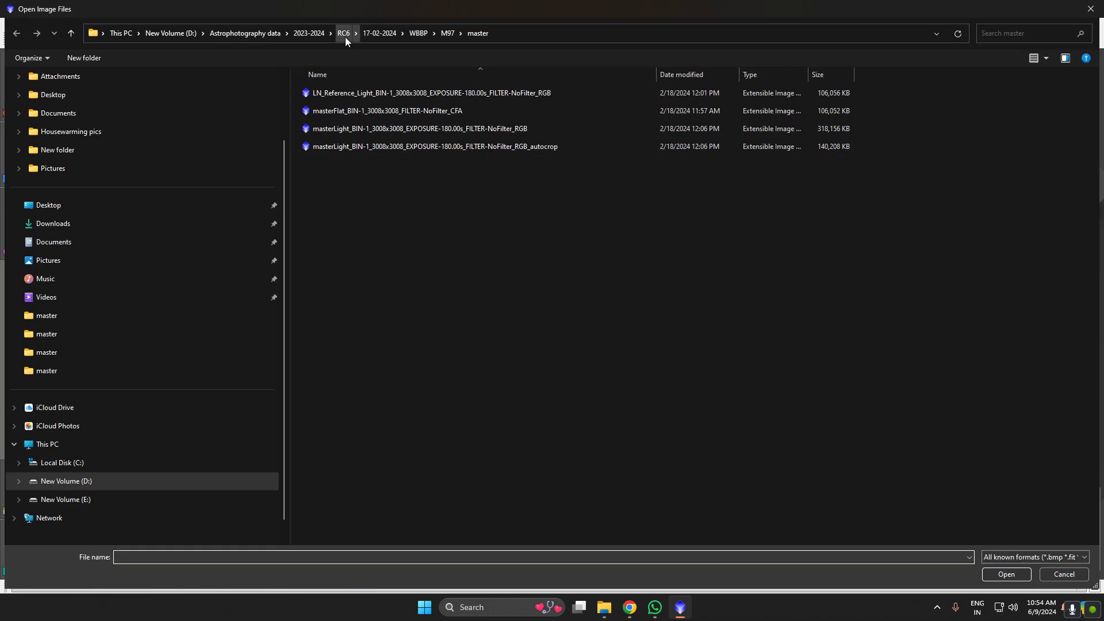
click(364, 33)
double_click(333, 126)
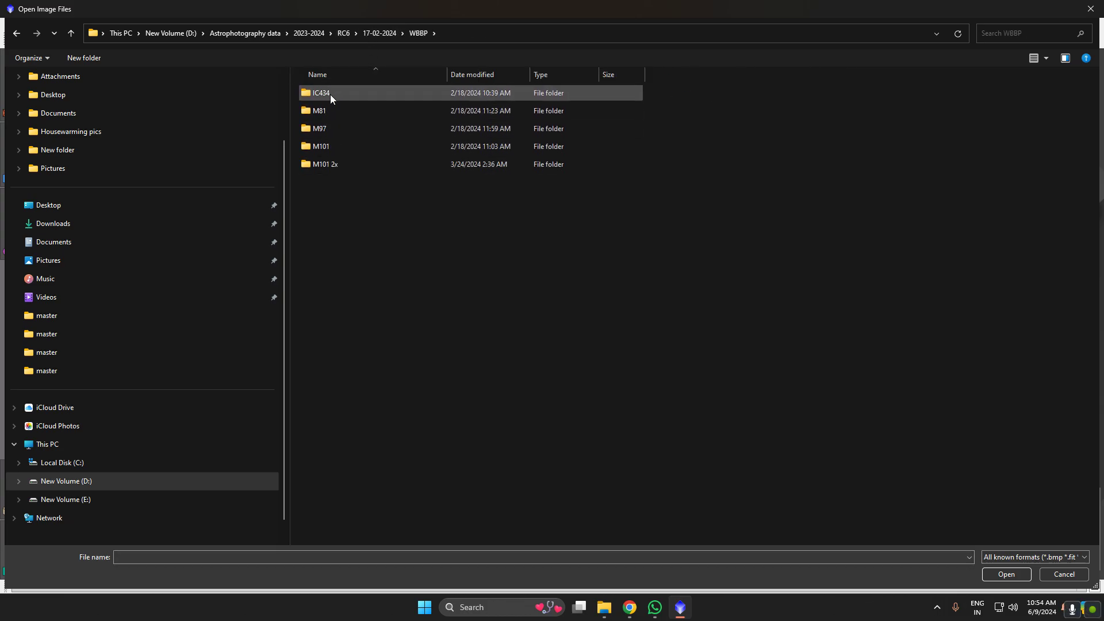
click(339, 33)
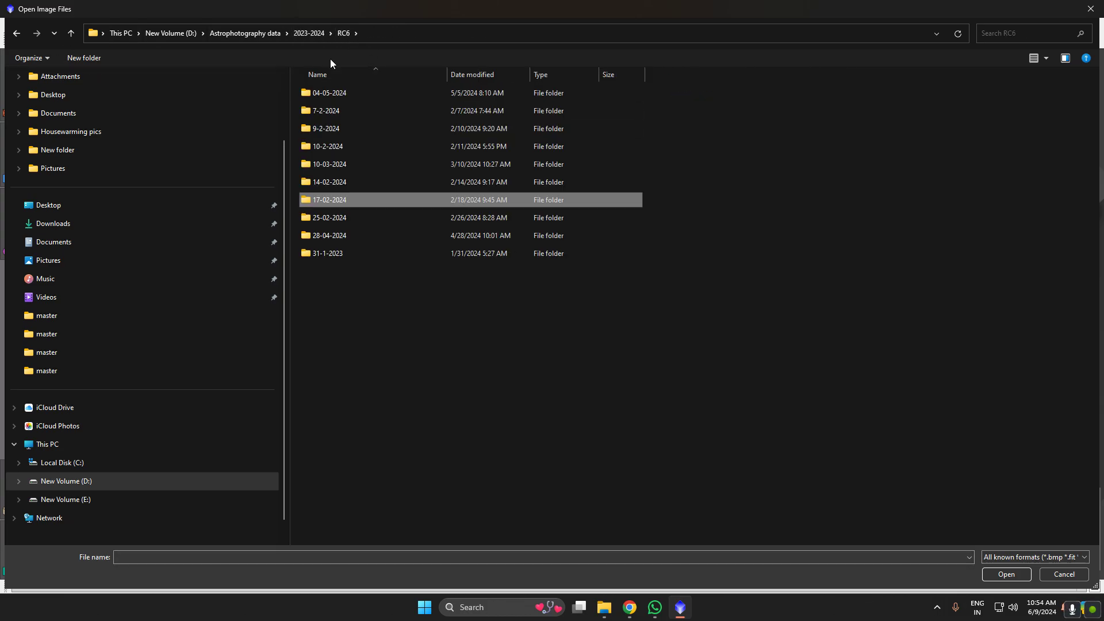
Open the autocropped 300 s RGB master light of M106 from the 28-04-2024 WBPP data and close its crop mask
double_click(333, 234)
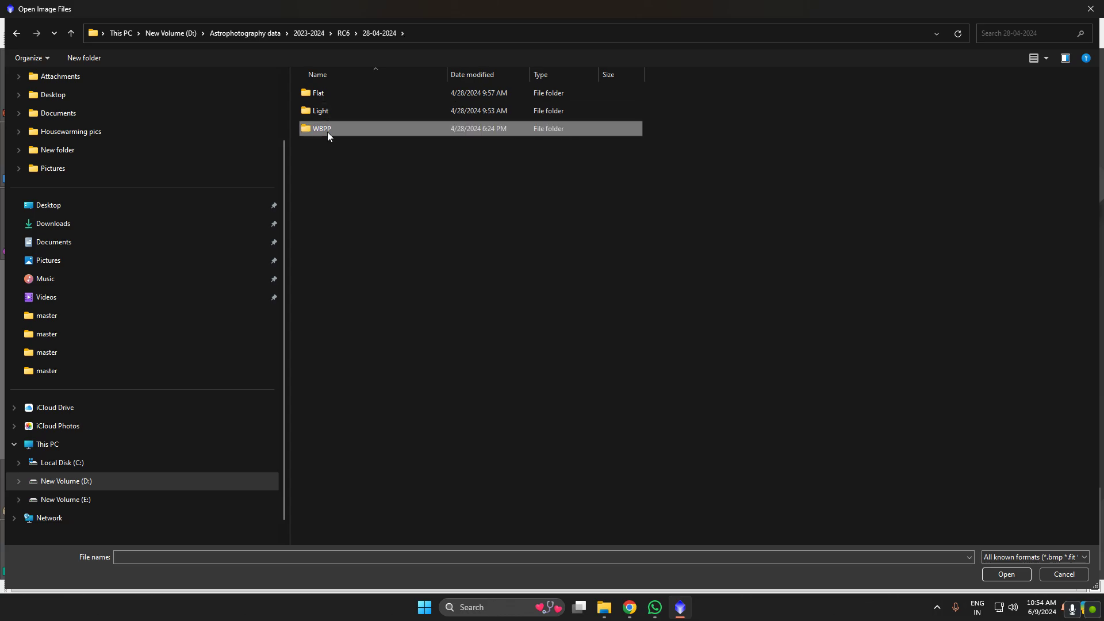
double_click(326, 133)
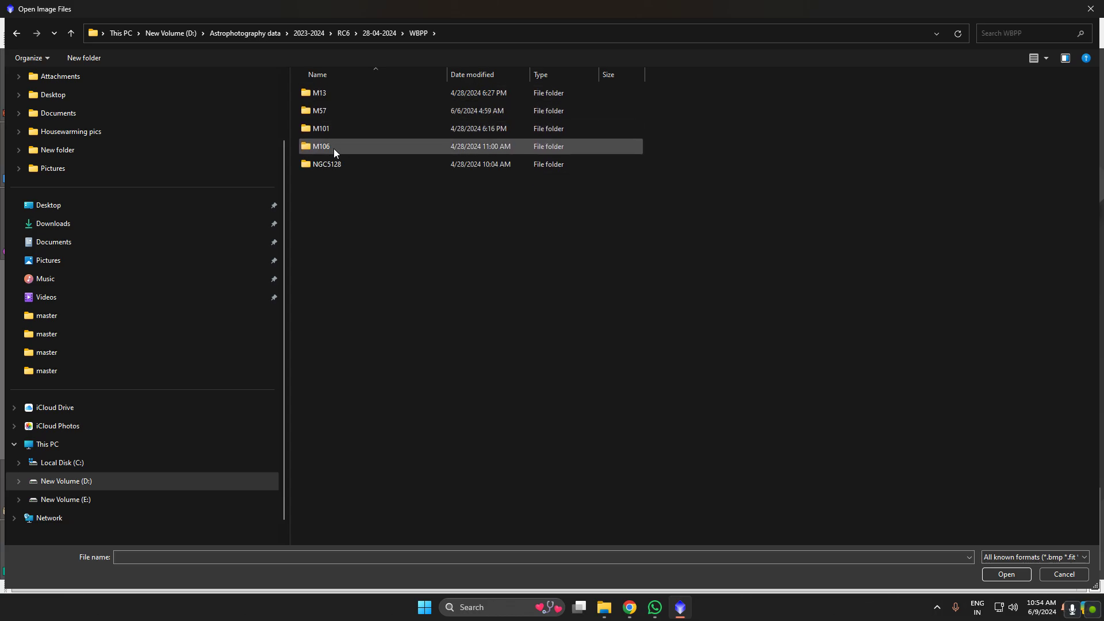
double_click(333, 147)
double_click(351, 164)
click(420, 146)
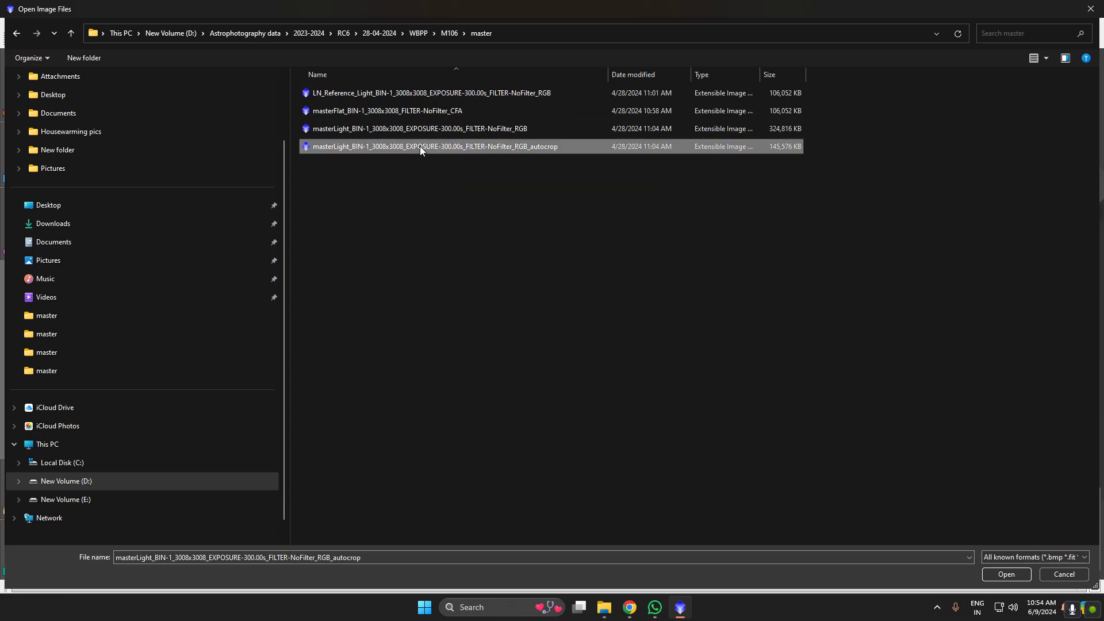
click(1013, 577)
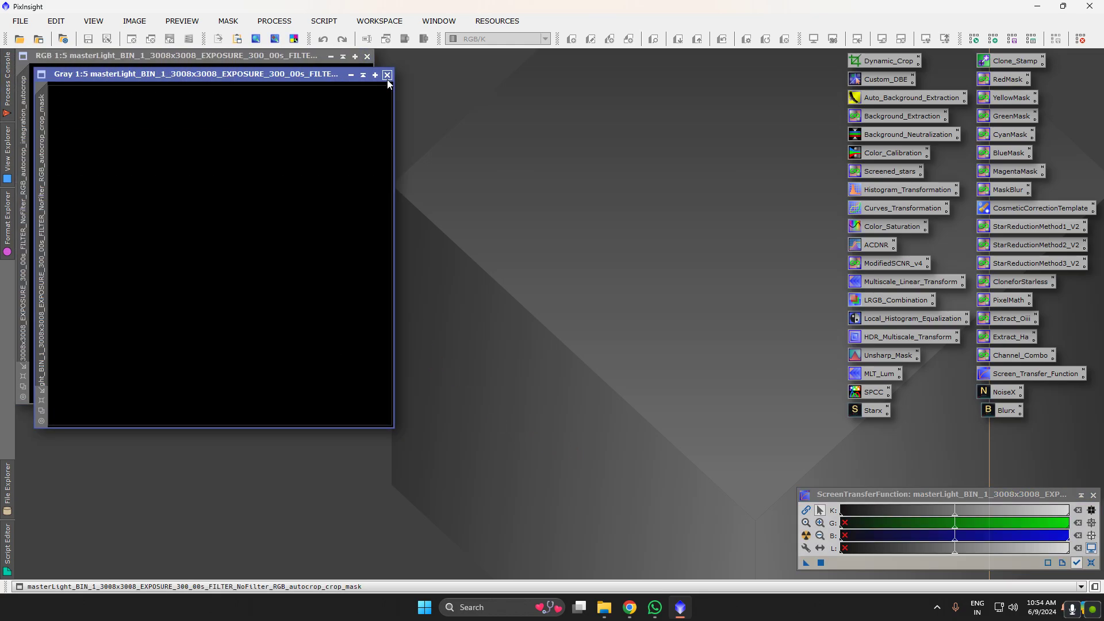
click(387, 76)
Auto-stretch the M106 image, and enlarge and center its window in the workspace to inspect the galaxy
click(806, 535)
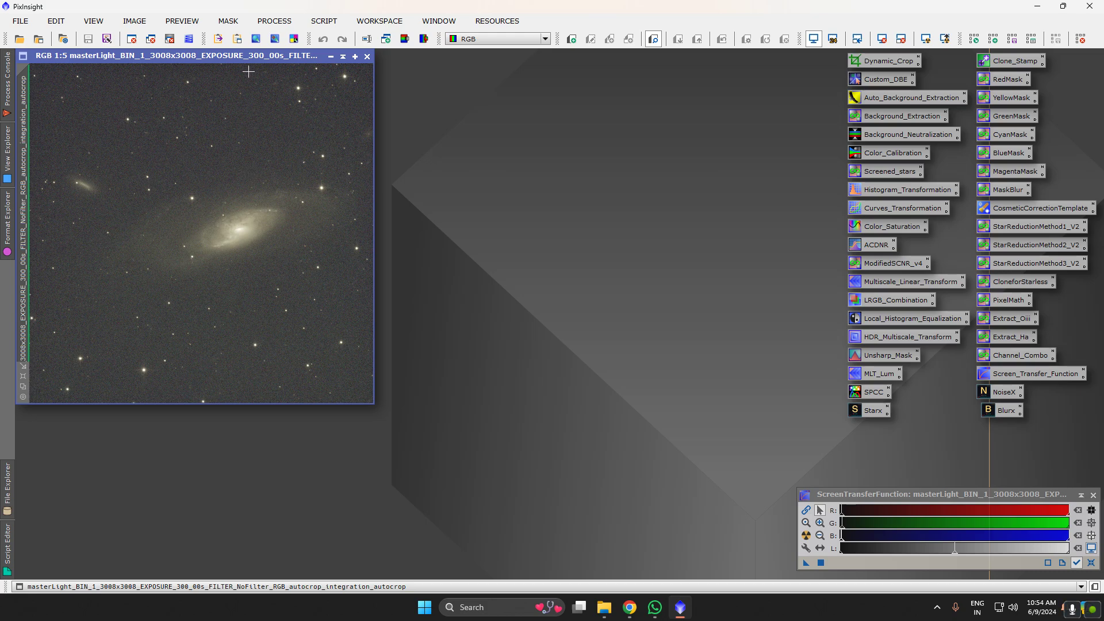
drag(244, 60, 453, 92)
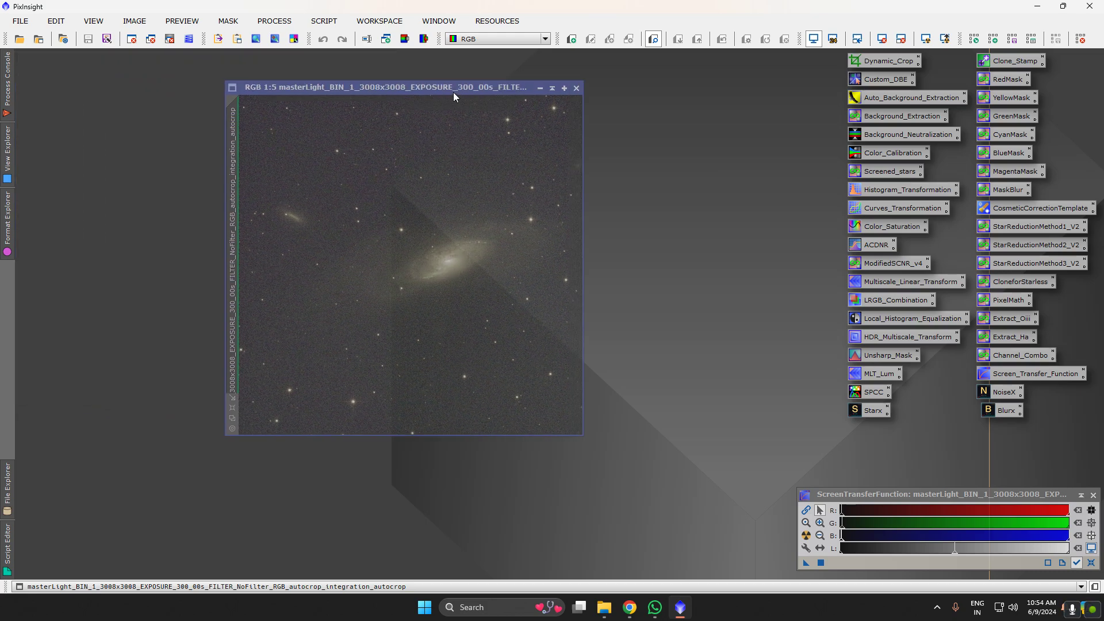
click(232, 409)
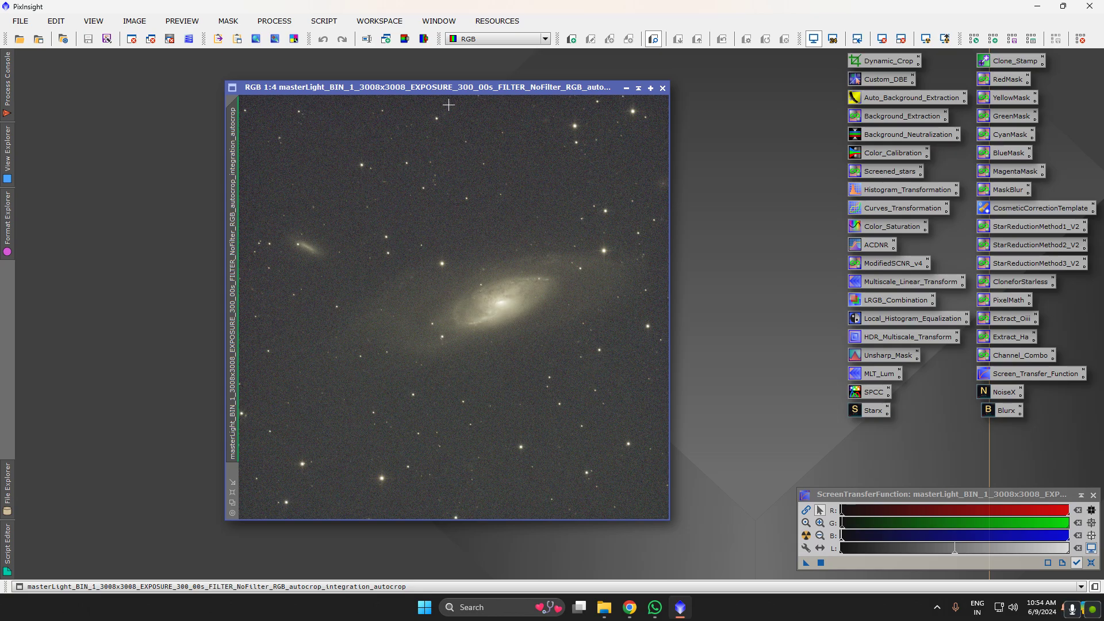
drag(444, 89, 425, 76)
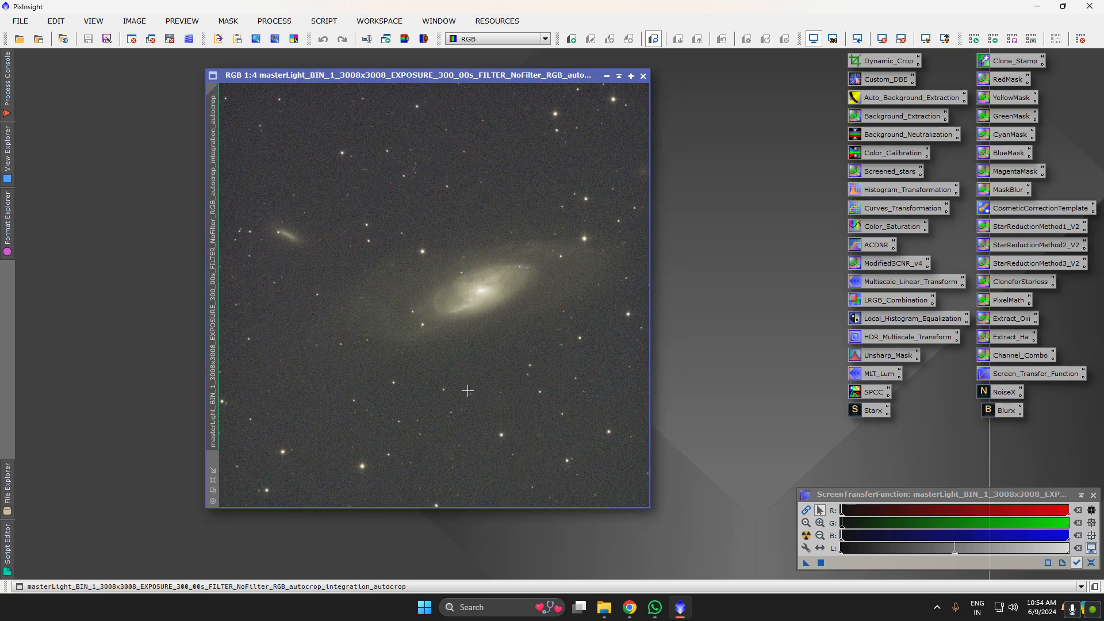
scroll(520, 301, up, 2)
scroll(451, 316, down, 1)
Remove the M106 image's gradients with GraXpert using Subtraction, smoothing 0.000 and target view replacement, refresh the stretch, and inspect the galaxy
click(324, 21)
mouse_move(364, 243)
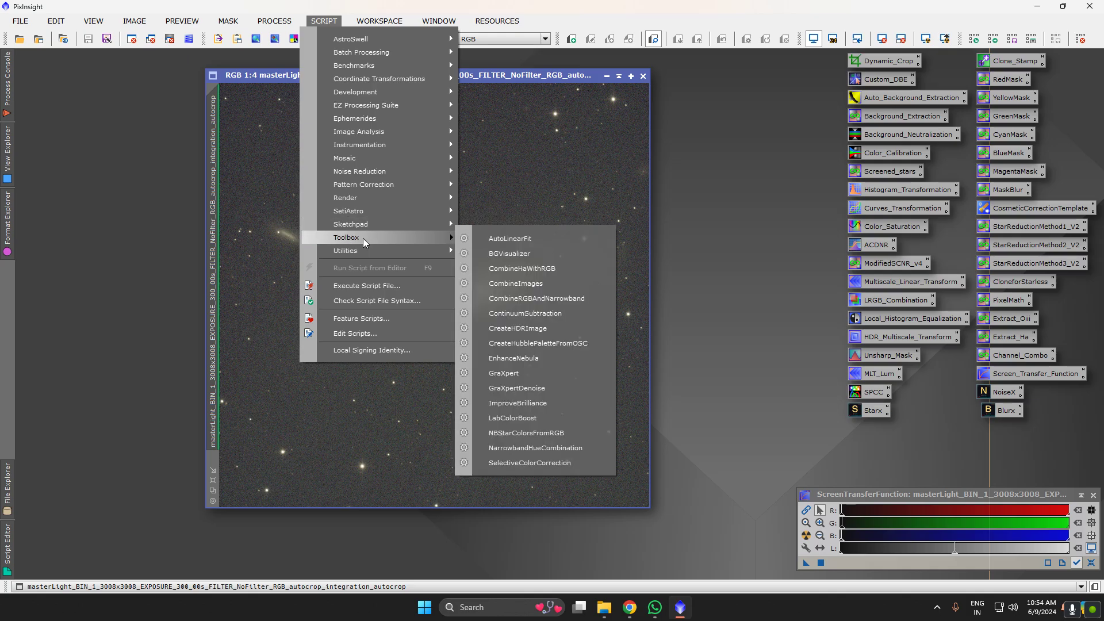
click(504, 372)
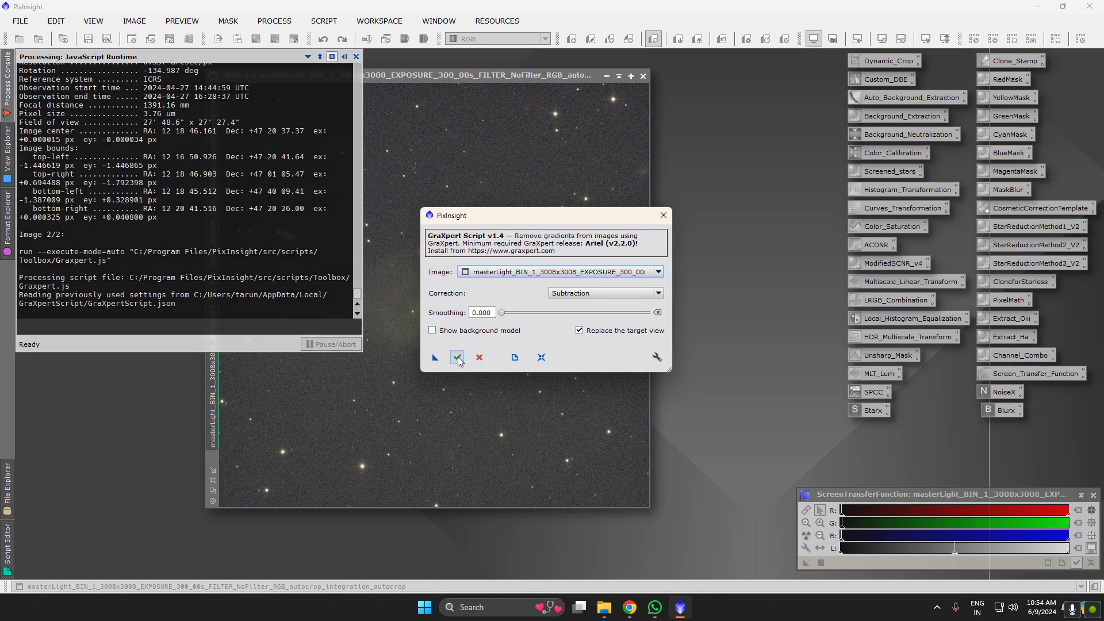
click(458, 357)
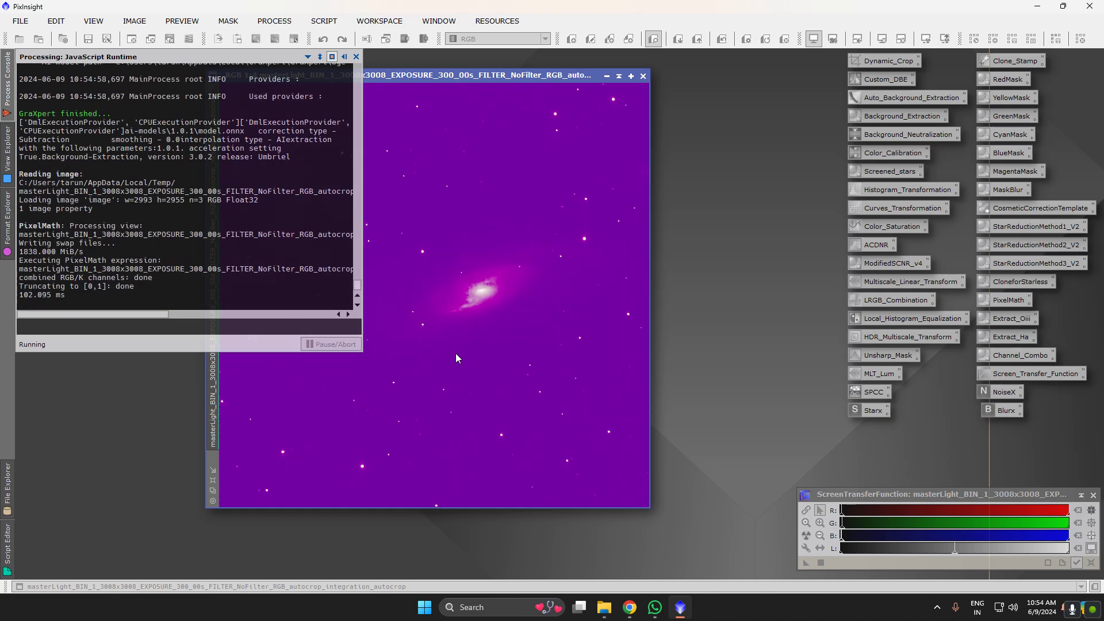
scroll(462, 286, up, 2)
scroll(475, 274, down, 5)
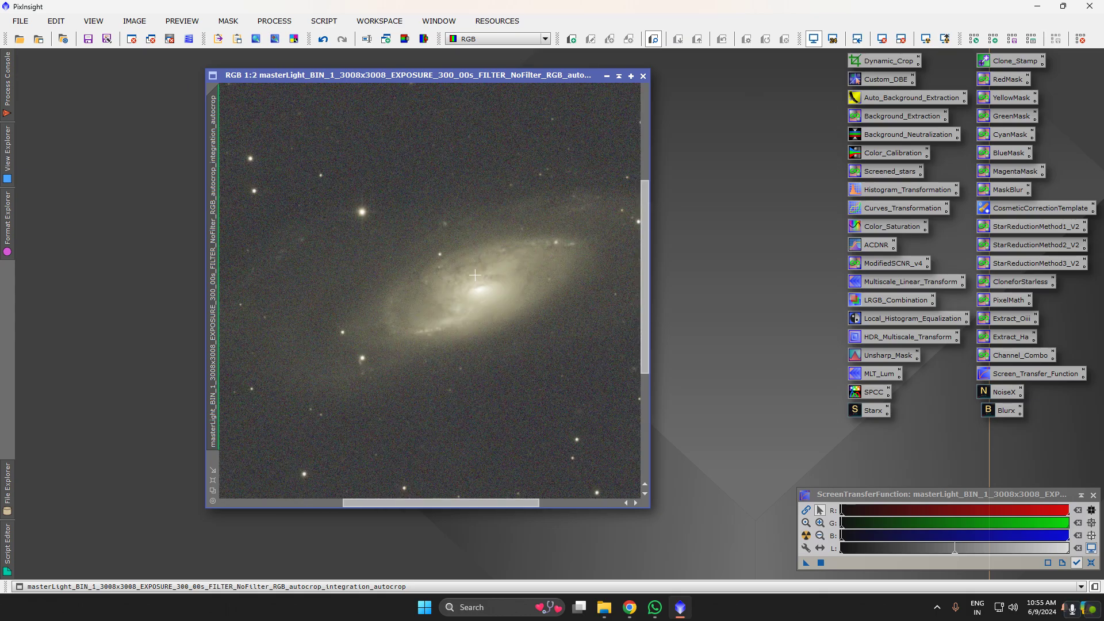
scroll(475, 275, up, 1)
Extract the M106 image's lightness component and measure its star FWHM and eccentricity with the FWHMEccentricity script
click(407, 40)
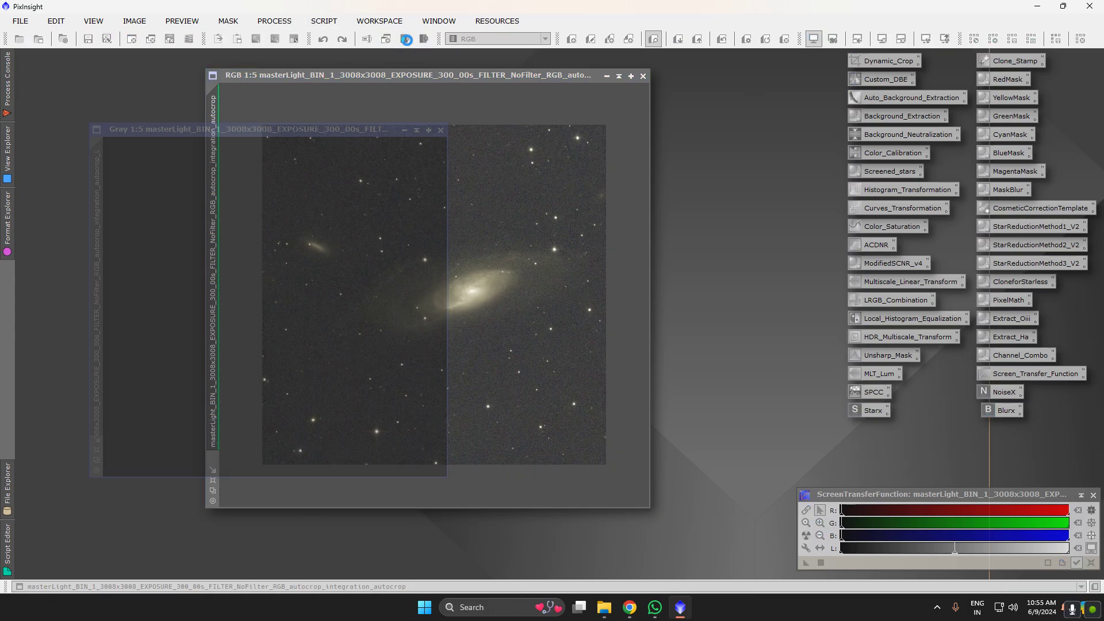
drag(337, 127, 478, 144)
click(324, 20)
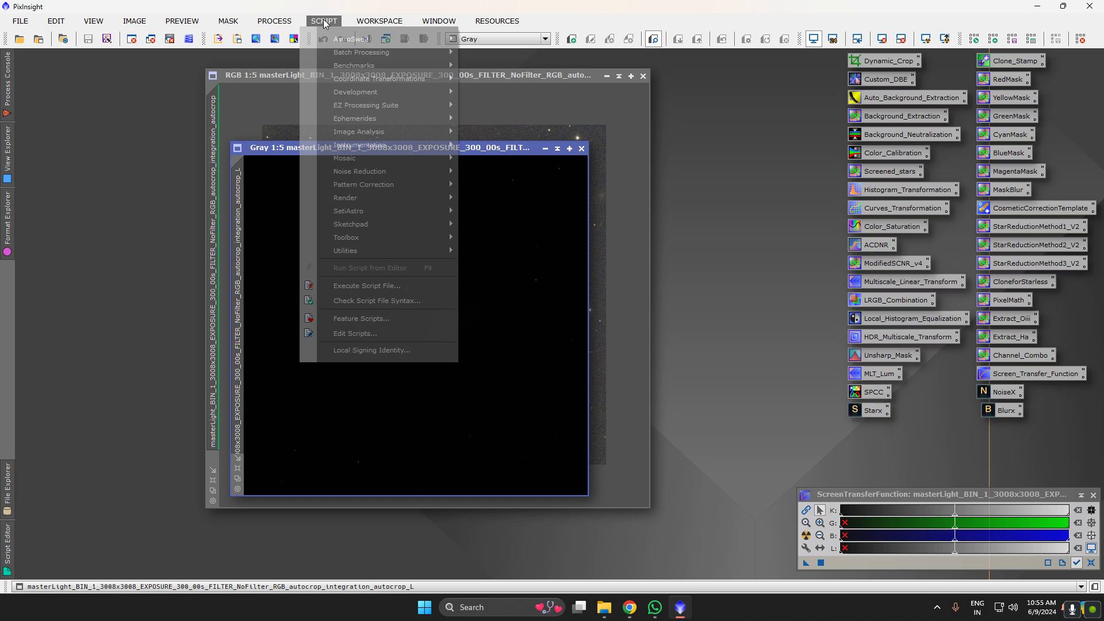
mouse_move(394, 133)
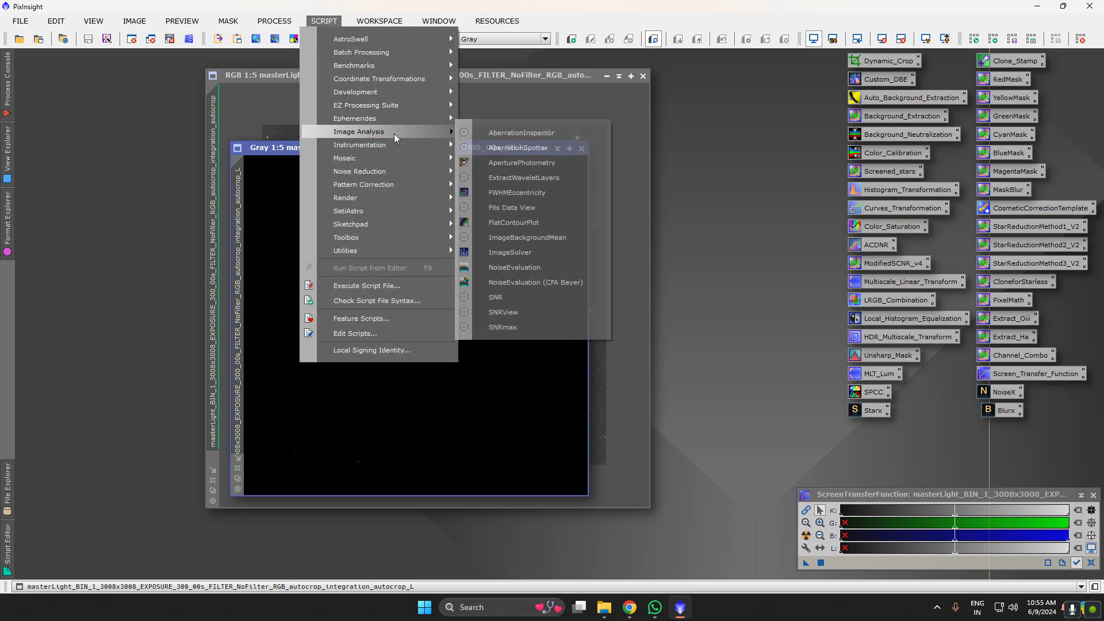
click(510, 193)
click(578, 371)
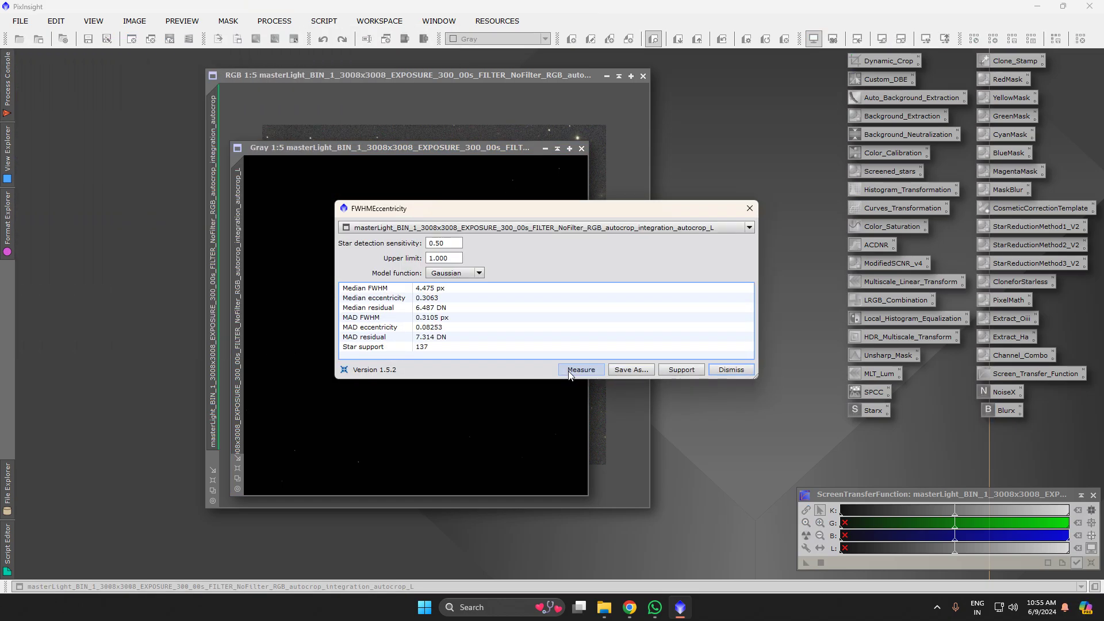
click(730, 370)
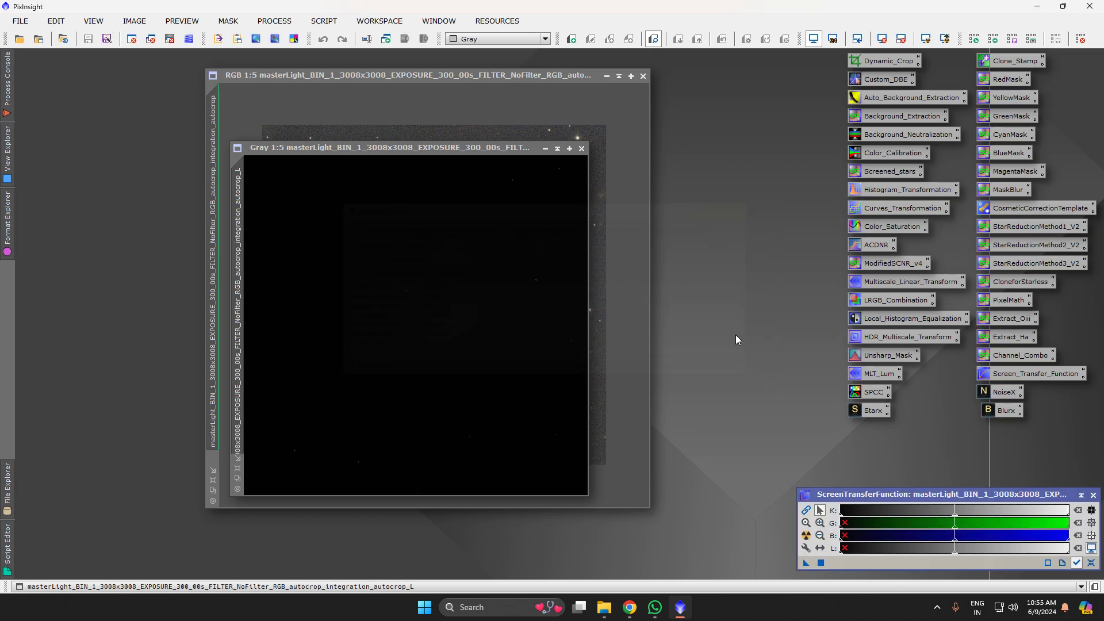
Close the extracted lightness image and sharpen M106 with BlurXTerminator, using stars 0.50, nonstellar 0.50 and a manual PSF diameter of 4.40 pixels
click(581, 147)
click(1004, 411)
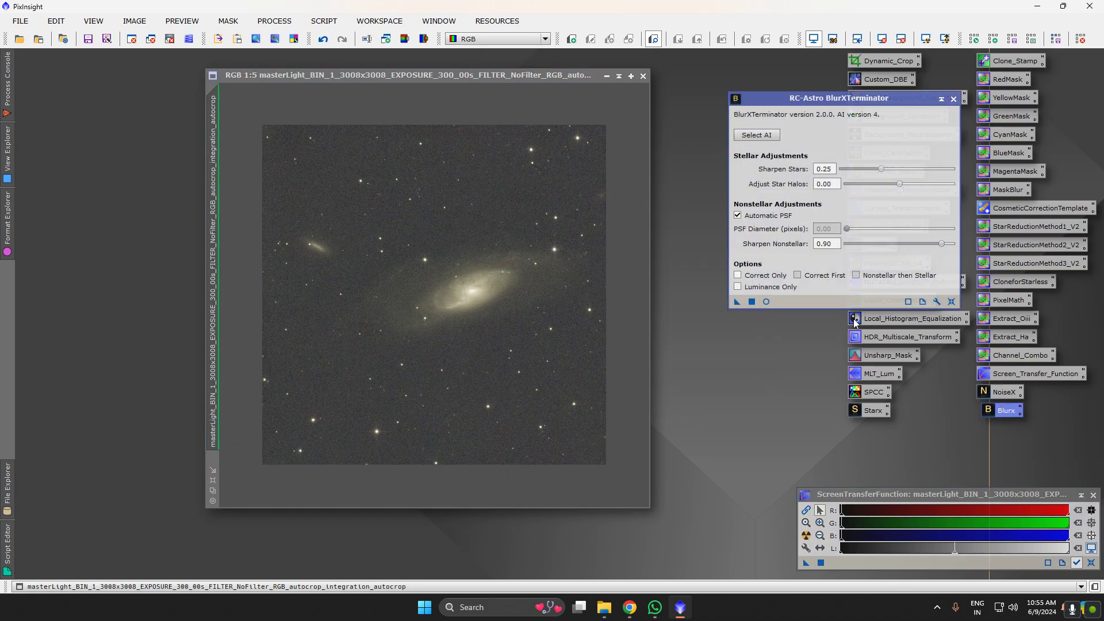
click(951, 301)
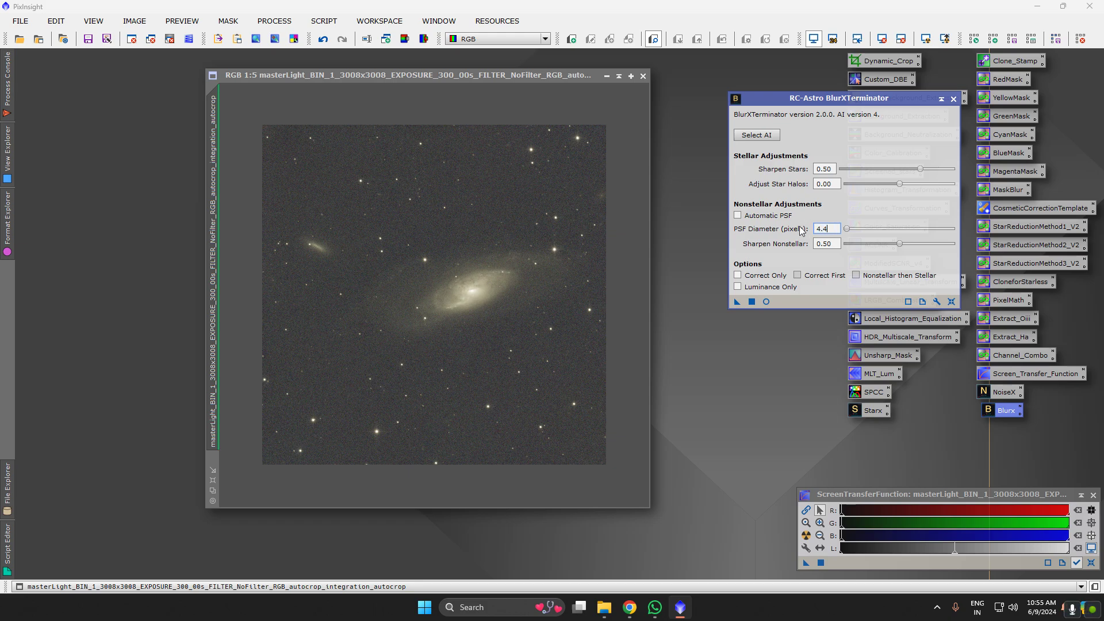
drag(737, 301, 474, 288)
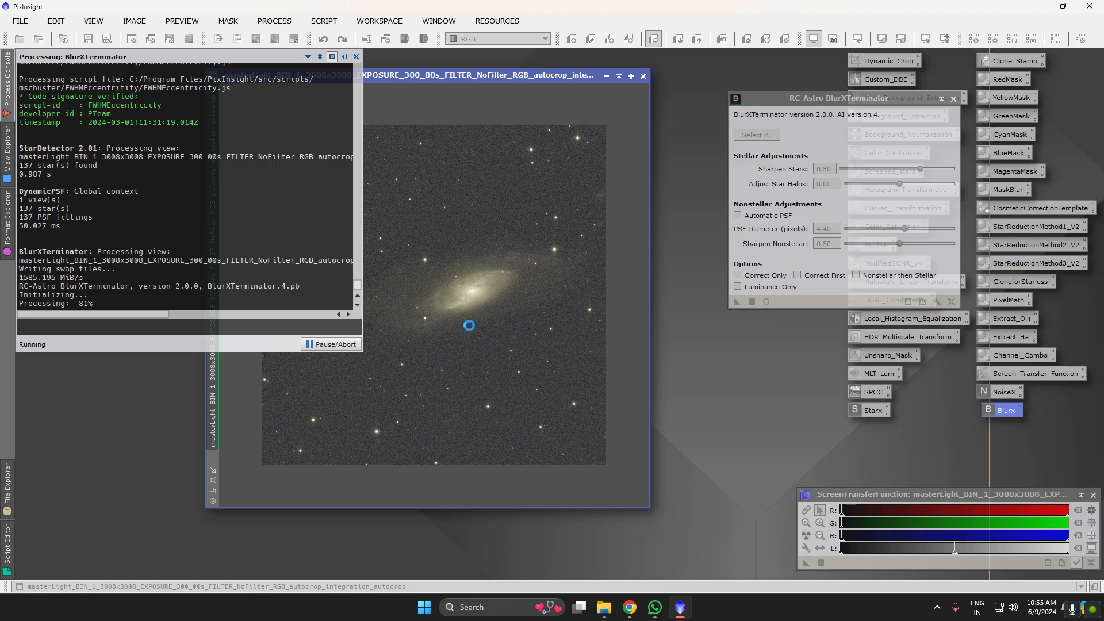
scroll(419, 320, up, 5)
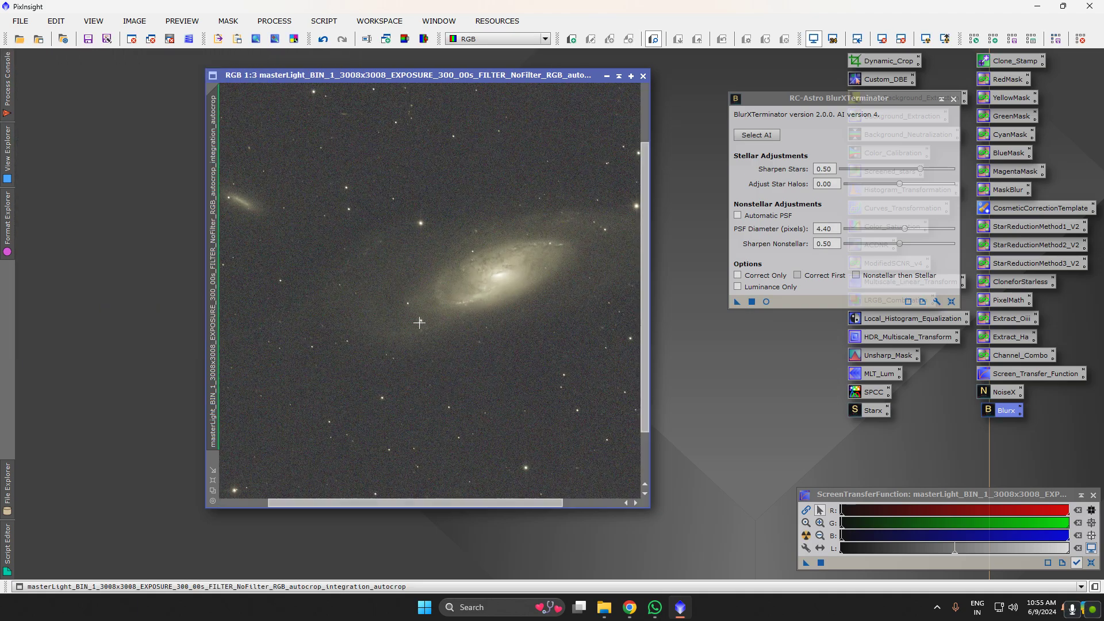
scroll(407, 320, down, 4)
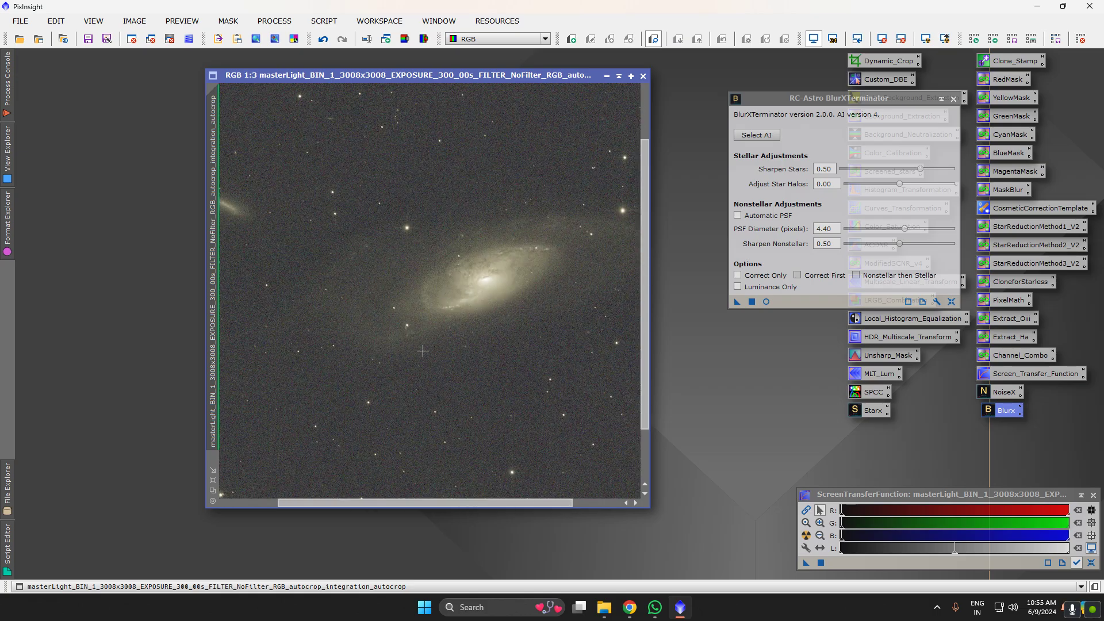
scroll(406, 243, up, 4)
scroll(432, 241, down, 4)
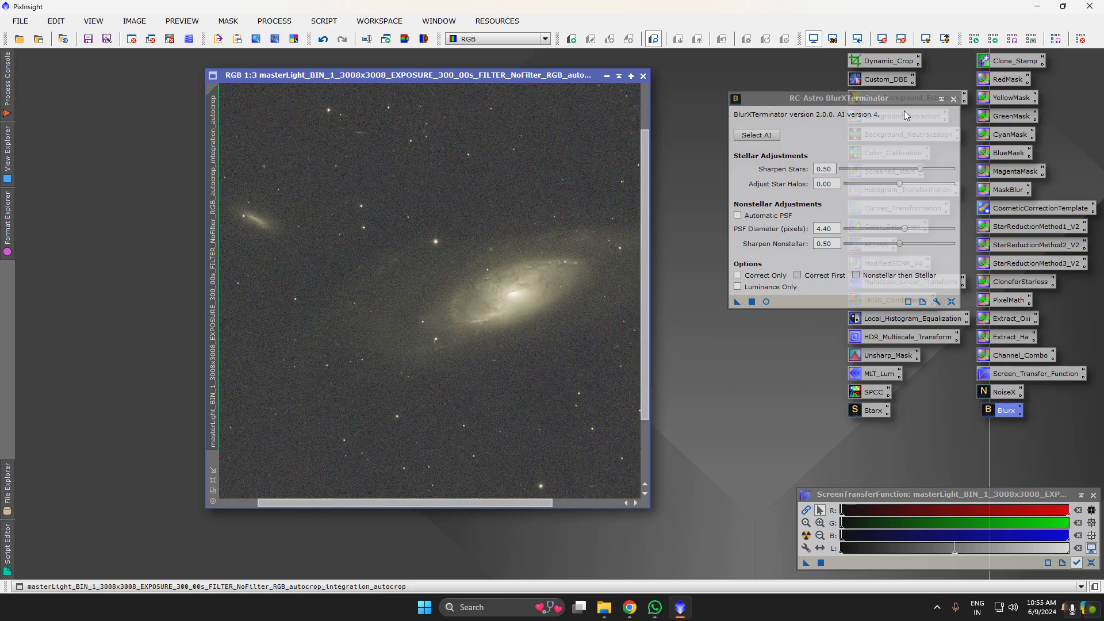
click(954, 100)
Color-calibrate the M106 image with SPCC, close its white balance graphs and reposition the image window
drag(874, 392, 413, 275)
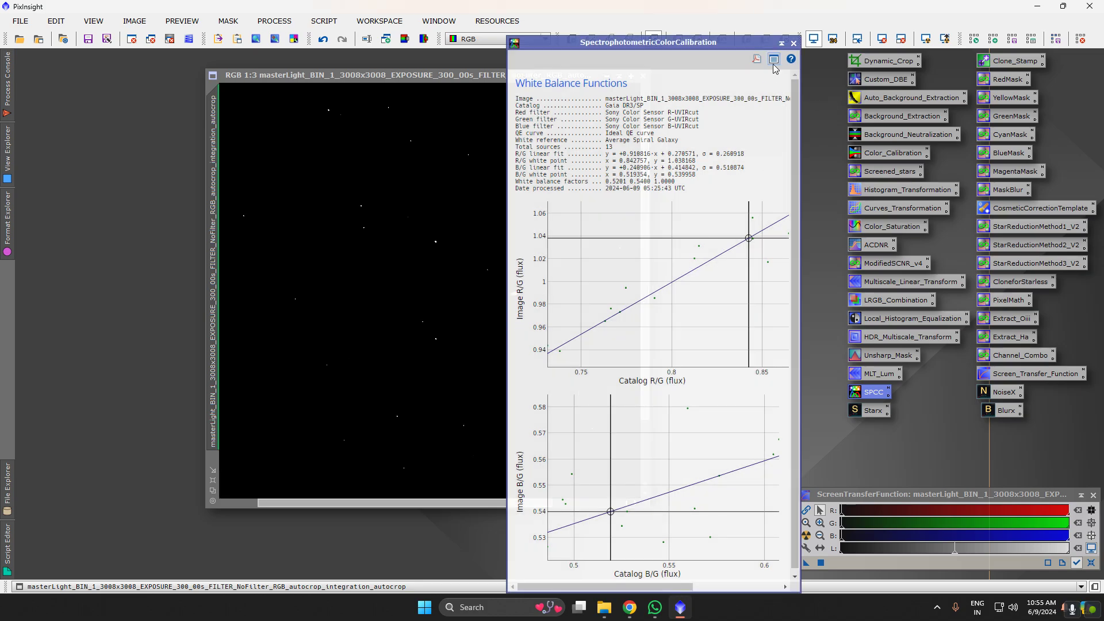
click(794, 43)
scroll(227, 473, down, 1)
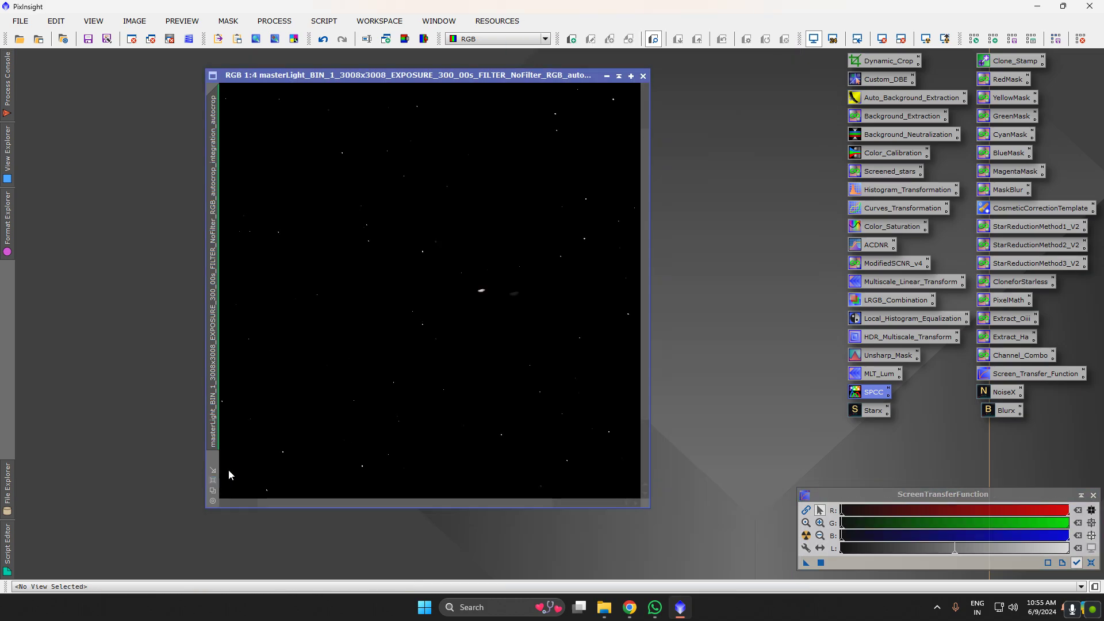
drag(486, 84, 447, 68)
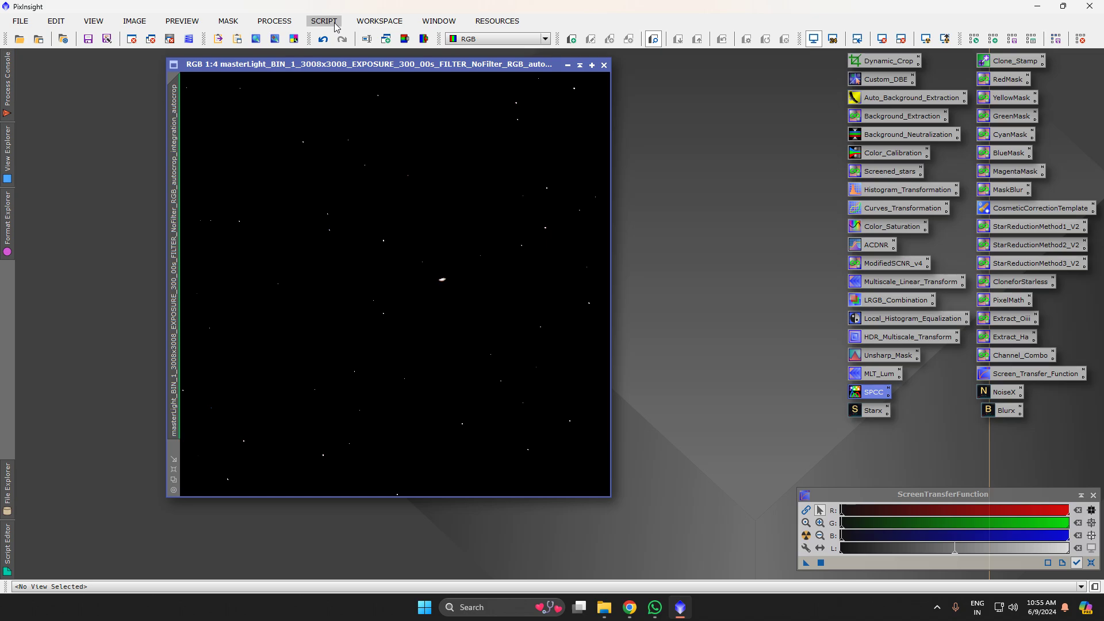
Stretch the M106 image with EZ Soft Stretch at target median 0.20, expand low 0.05 and aggressiveness 5.00, and inspect the galaxy
click(336, 25)
mouse_move(380, 106)
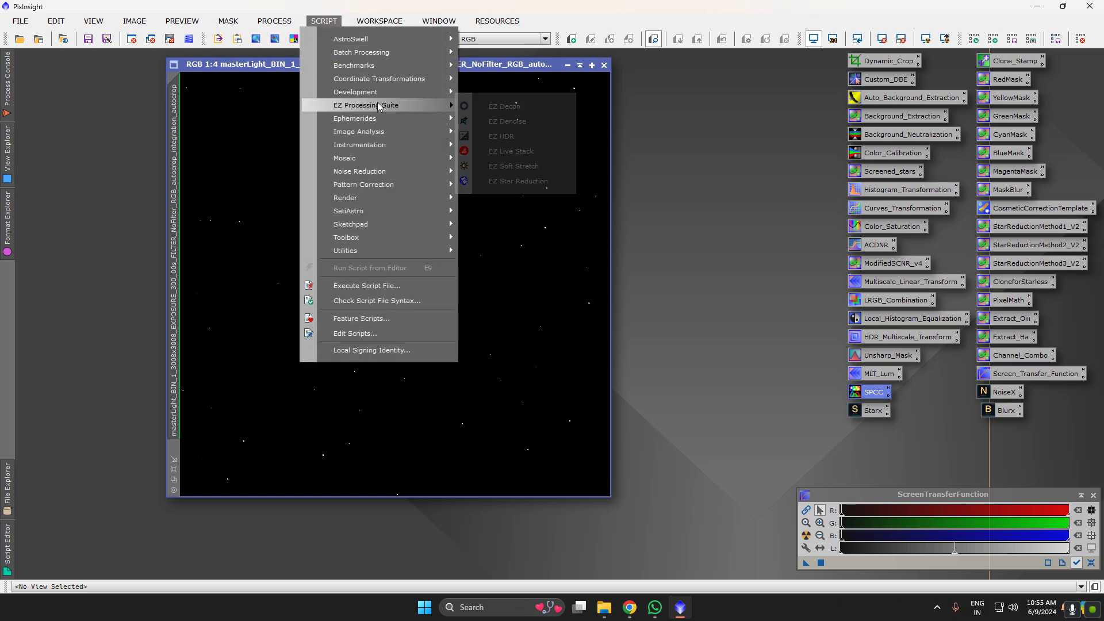
click(514, 166)
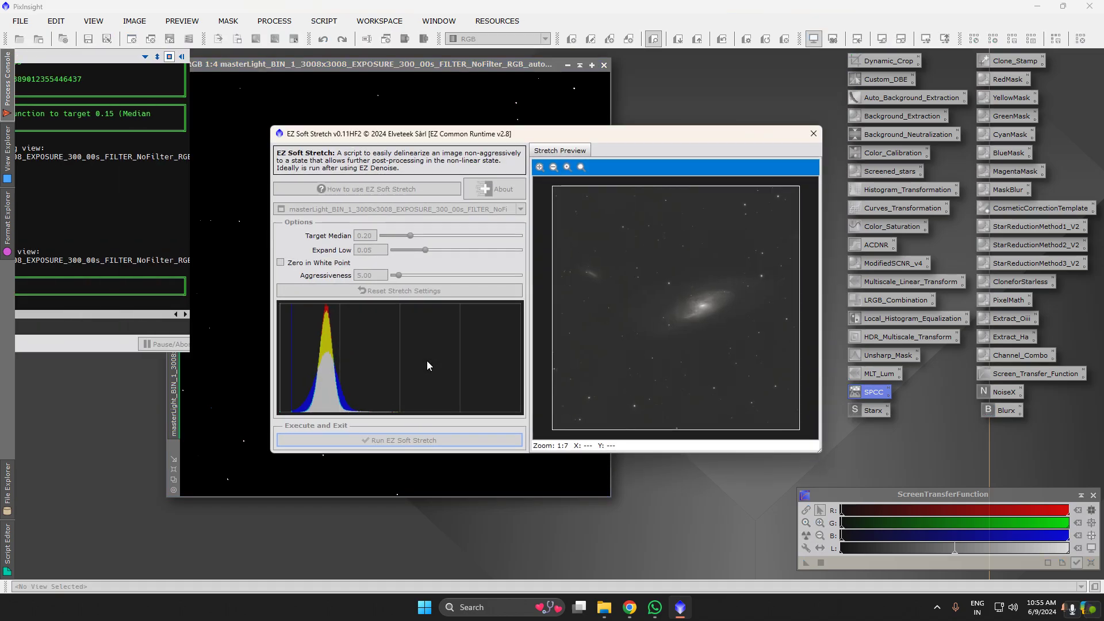
click(409, 439)
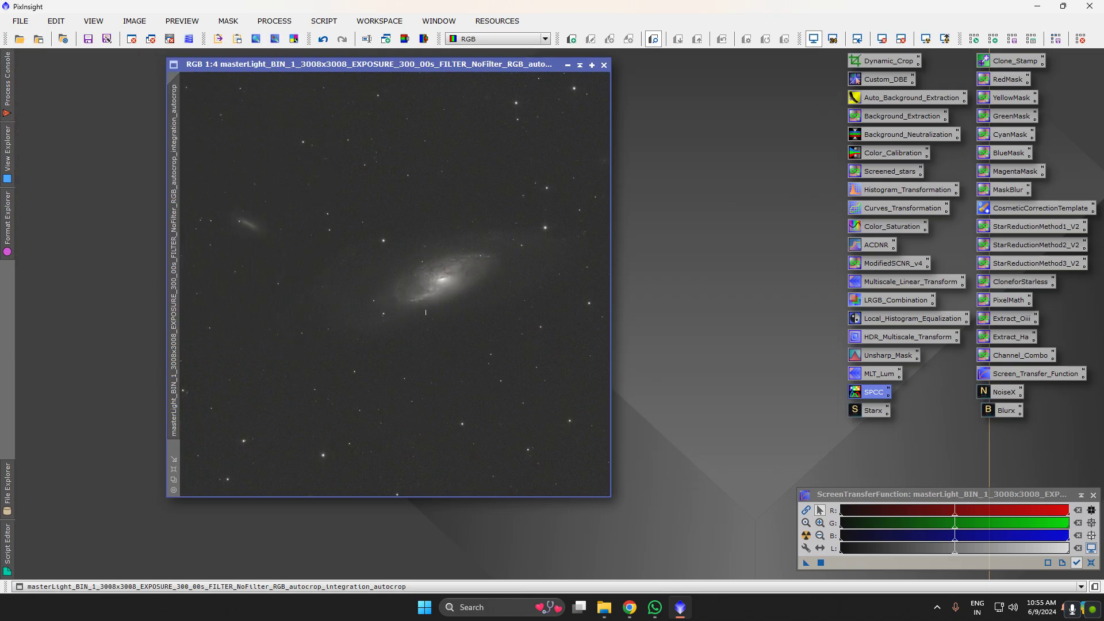
scroll(410, 289, up, 1)
scroll(387, 328, down, 1)
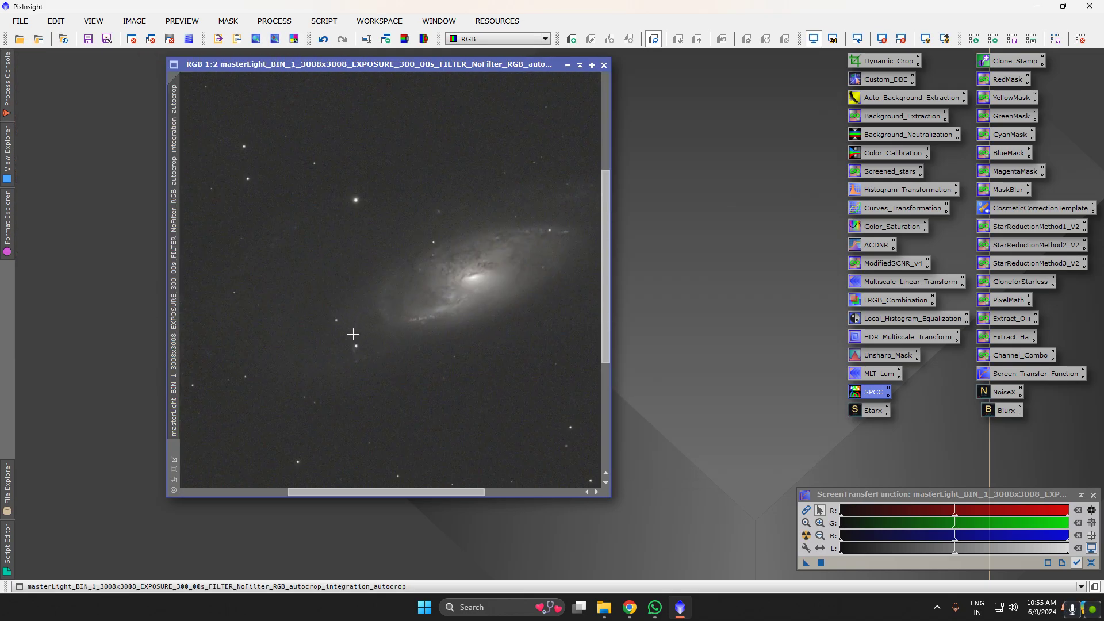
scroll(325, 299, down, 3)
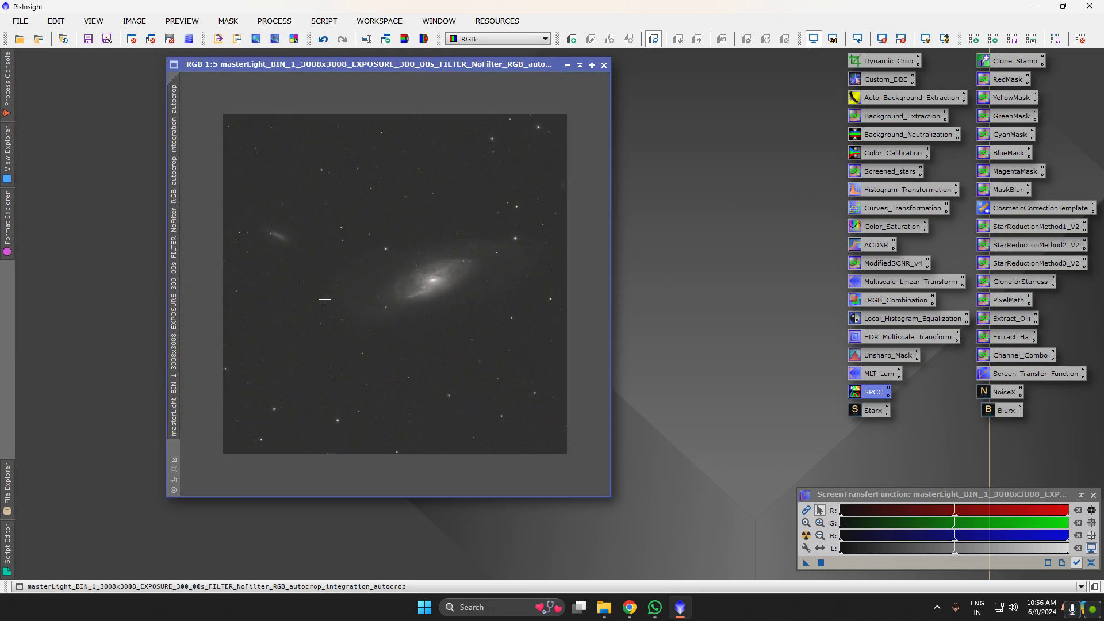
click(174, 471)
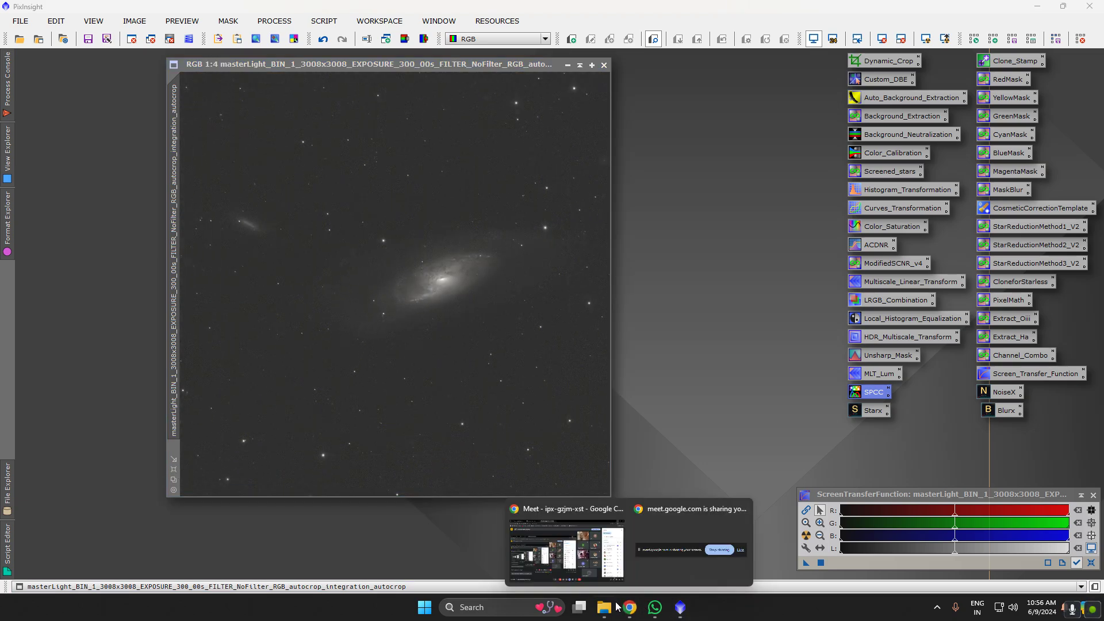
Switch to the Google Meet call, mute the participant who is speaking, and return to PixInsight
click(550, 517)
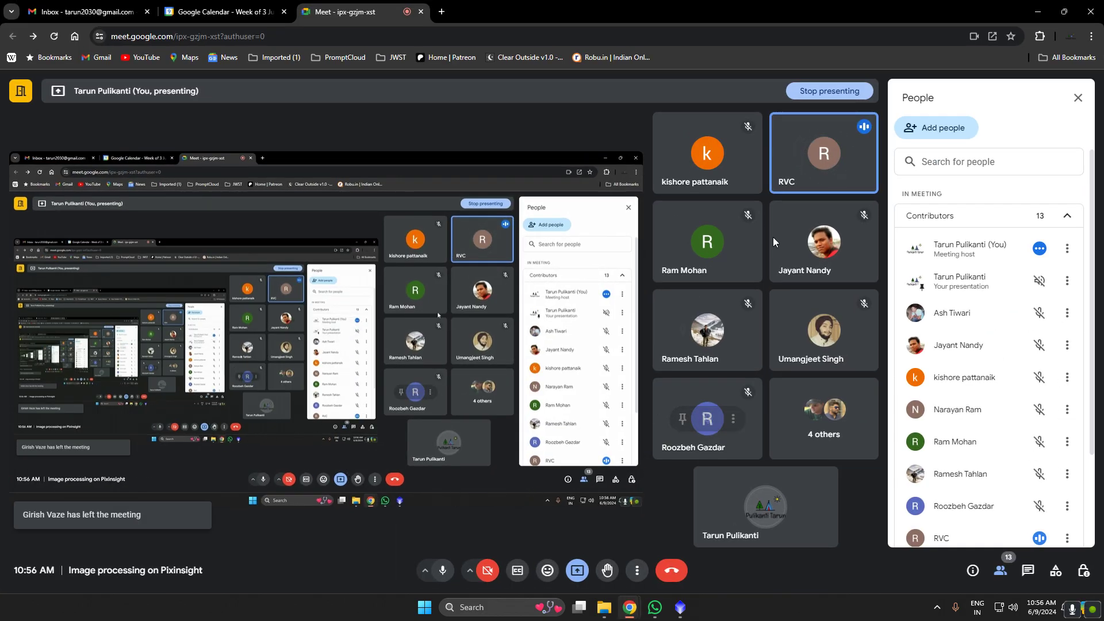
right_click(813, 164)
key(Escape)
click(824, 152)
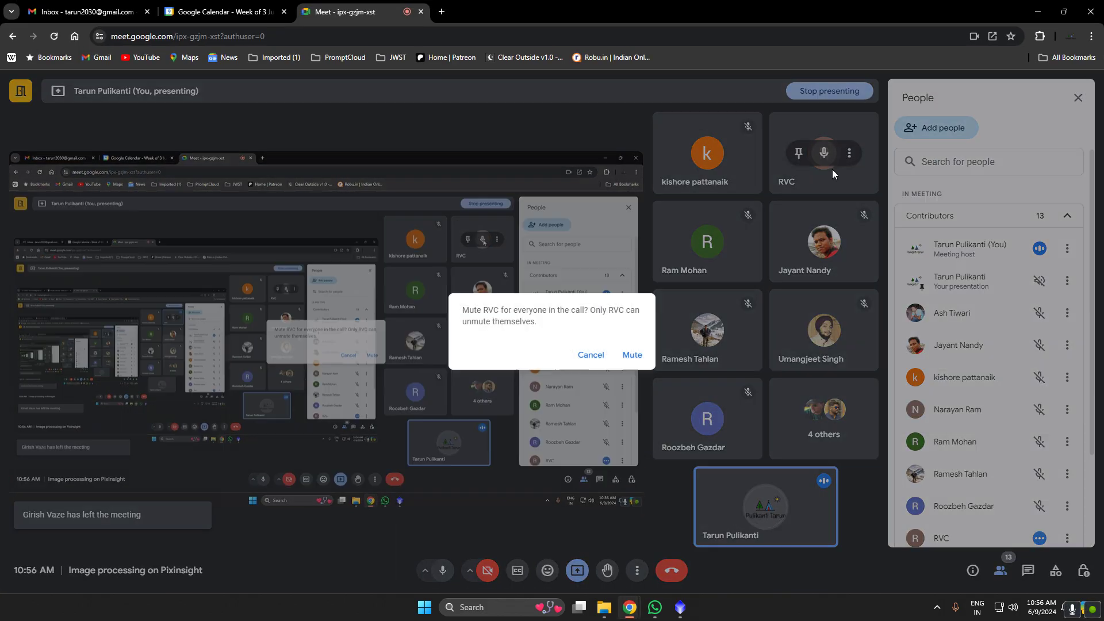
click(629, 355)
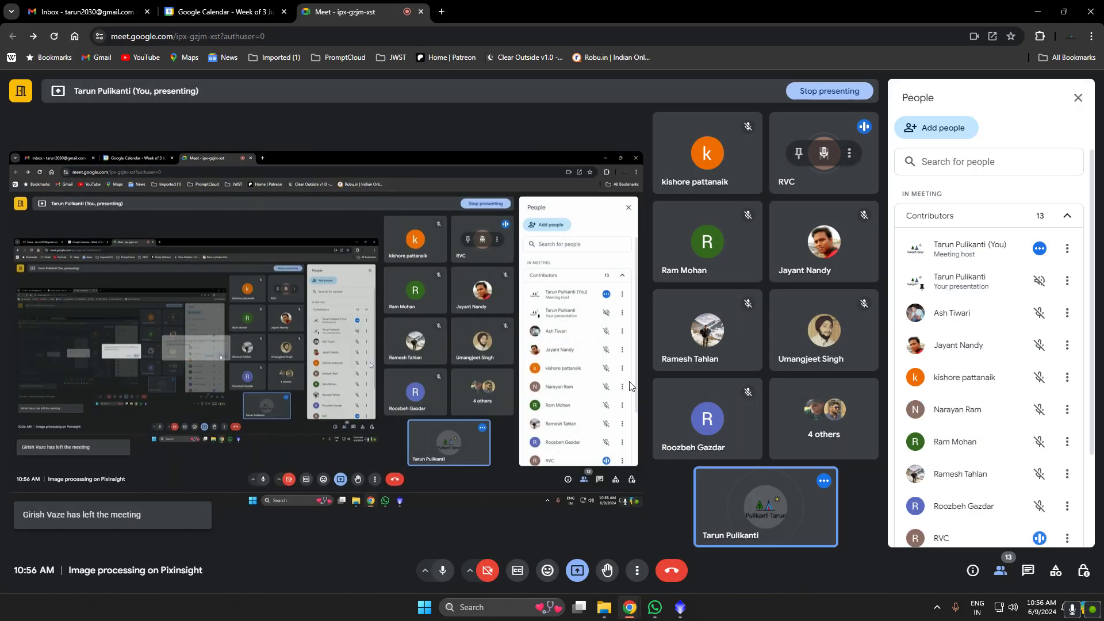
click(1038, 11)
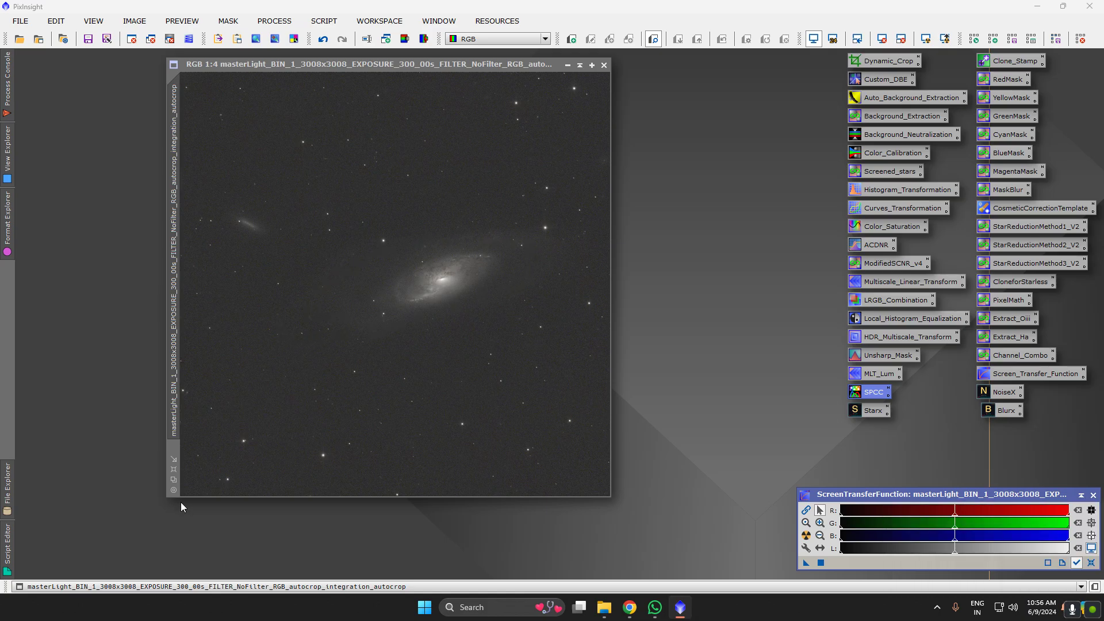
Apply an RGB/K CurvesTransformation to M106 with raised highlights and lower points at about 0.251/0.256 and 0.121/0.028, and close the preview
click(174, 469)
double_click(883, 212)
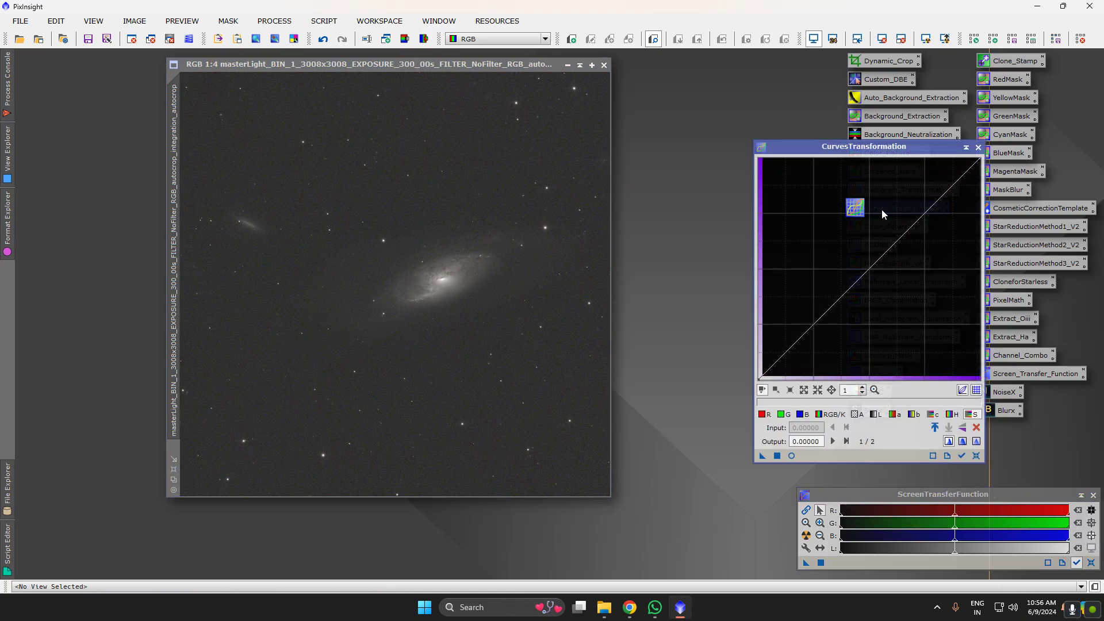
click(791, 455)
drag(907, 229, 913, 191)
drag(808, 317, 813, 324)
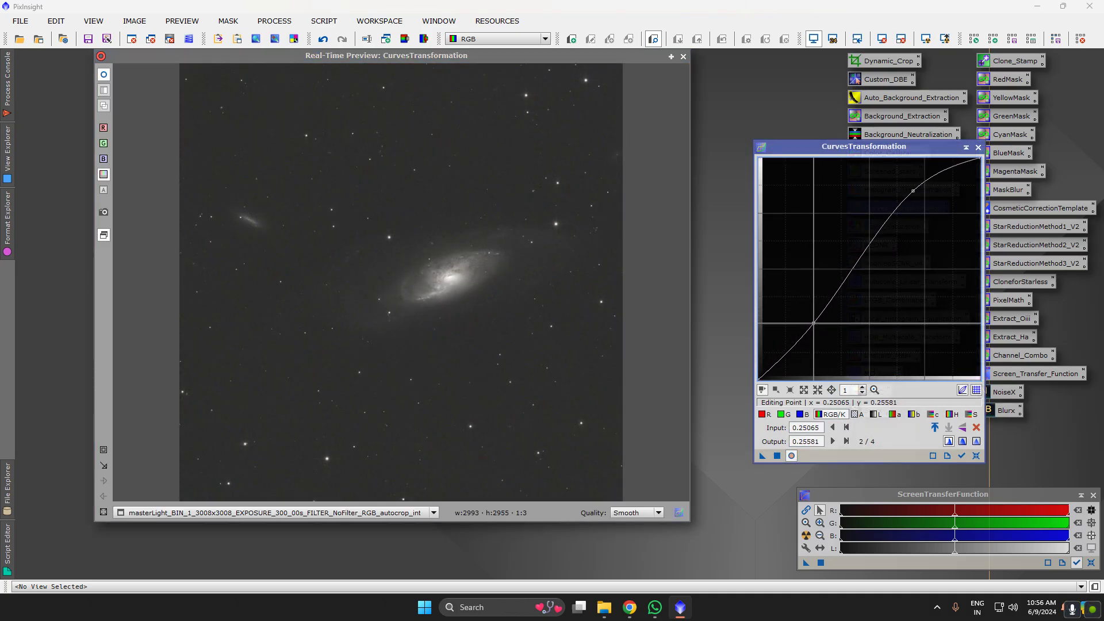
drag(775, 359, 784, 374)
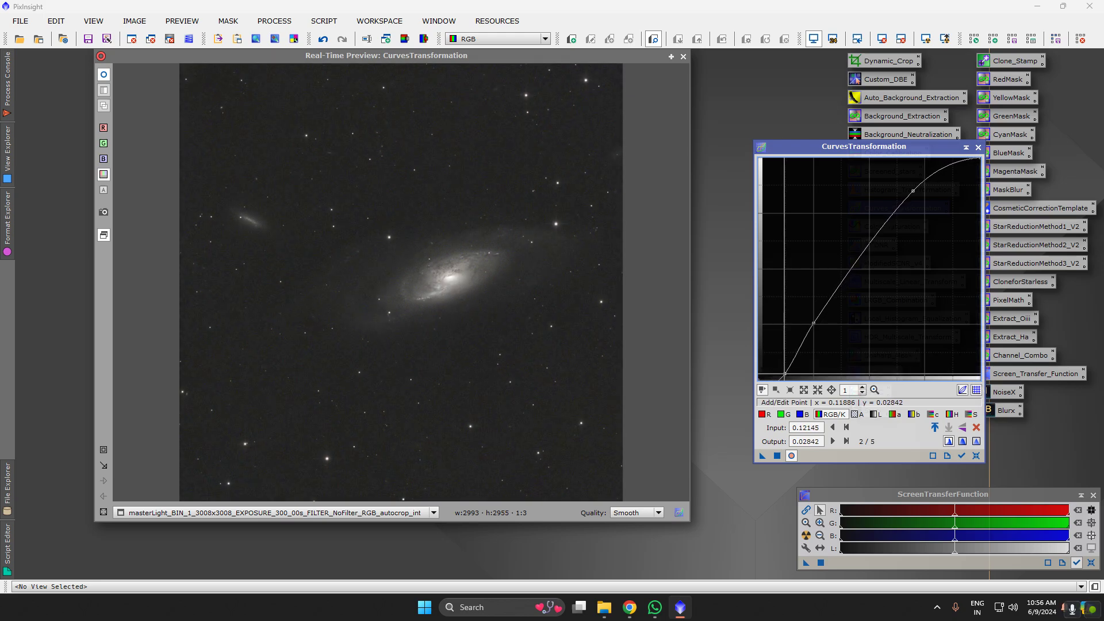
click(777, 456)
click(977, 456)
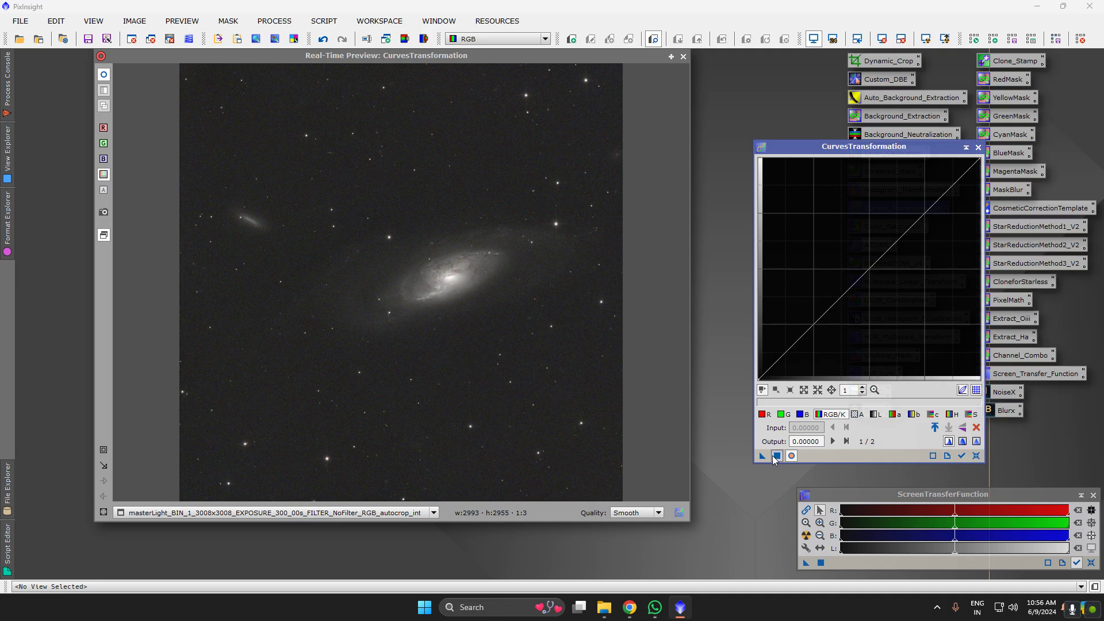
click(978, 147)
click(683, 56)
Separate the stars from the M106 image with StarXTerminator, and park the minimized stars image in the workspace corner
scroll(428, 282, up, 3)
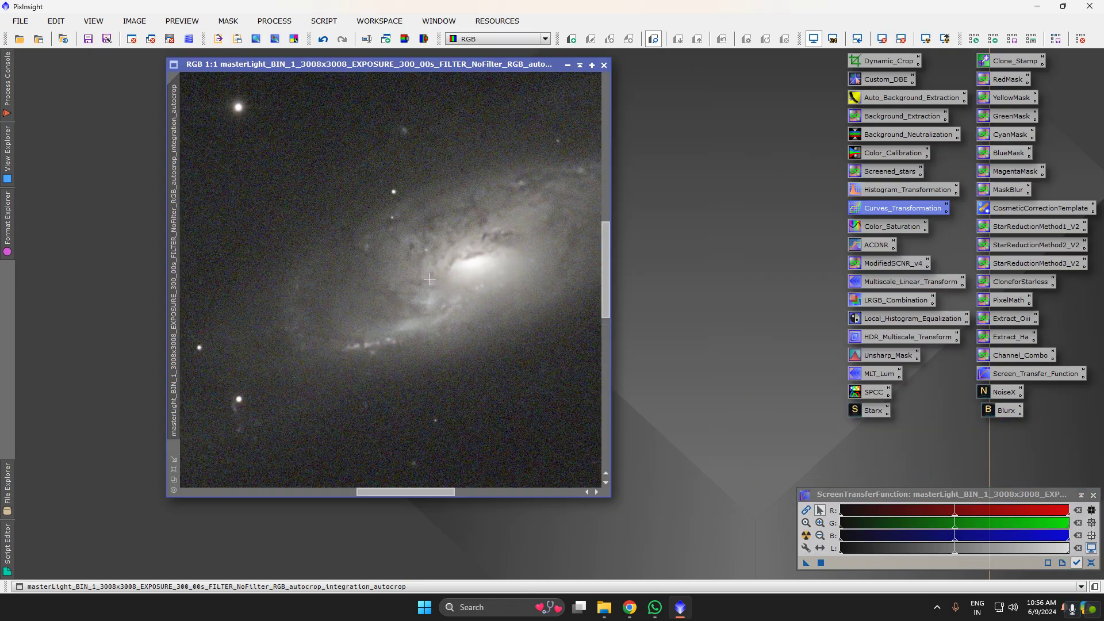
scroll(316, 385, down, 3)
scroll(313, 386, up, 1)
scroll(267, 401, up, 3)
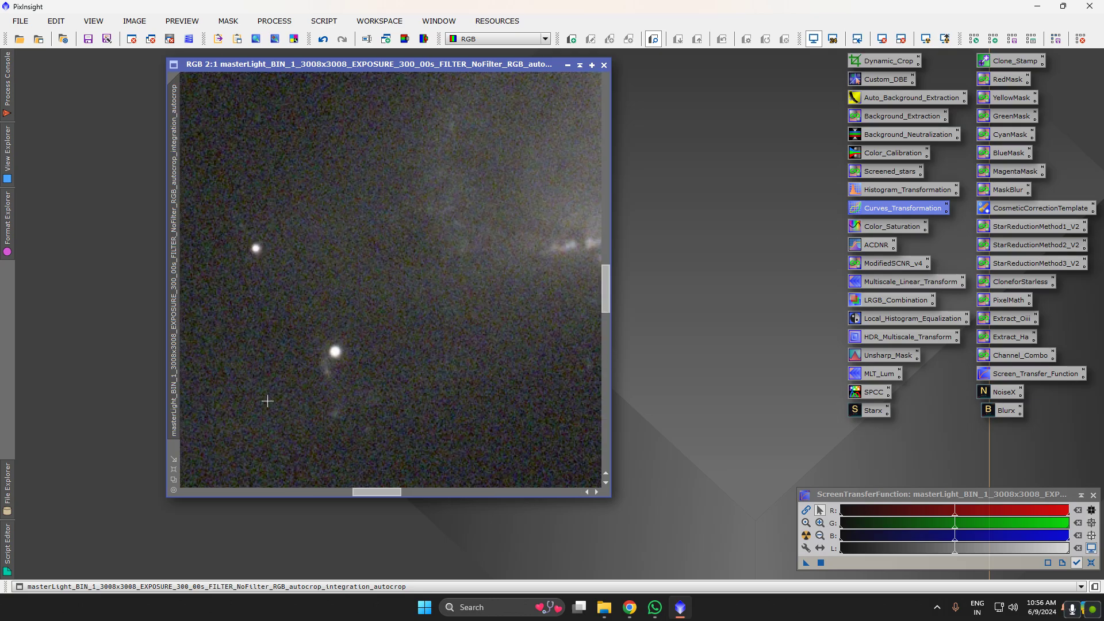
scroll(306, 387, down, 4)
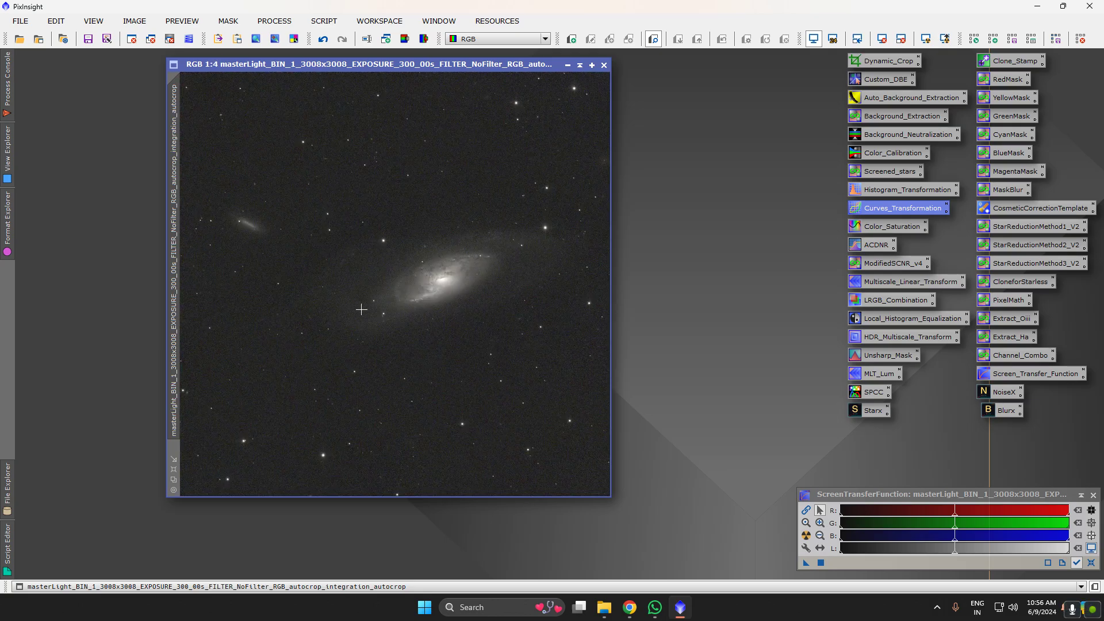
scroll(308, 283, down, 1)
scroll(315, 296, up, 1)
drag(874, 410, 437, 354)
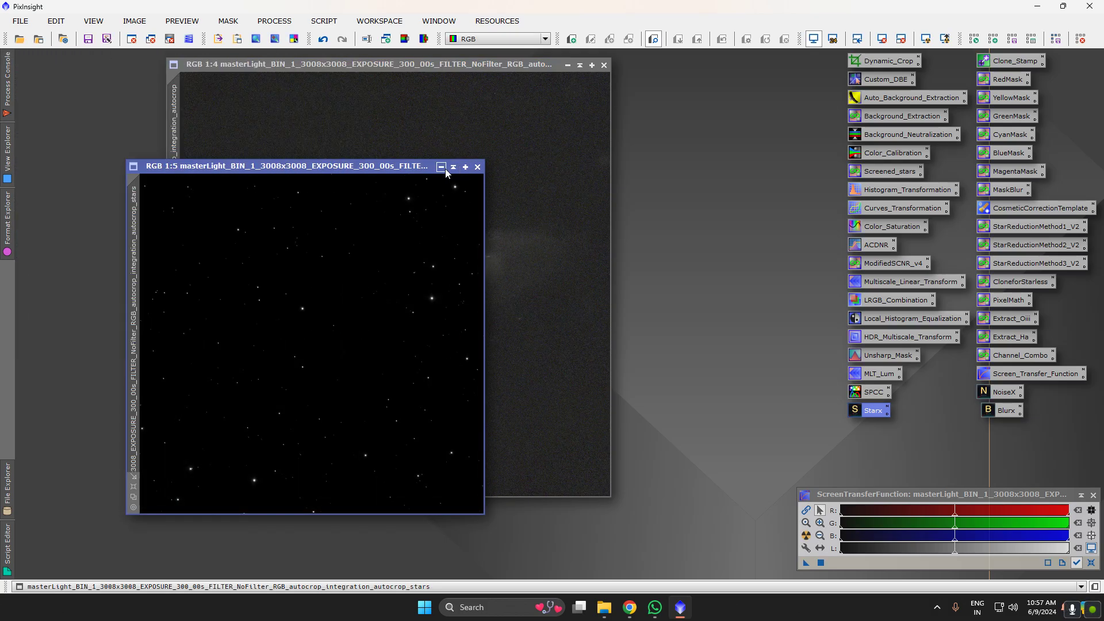
drag(356, 345, 71, 56)
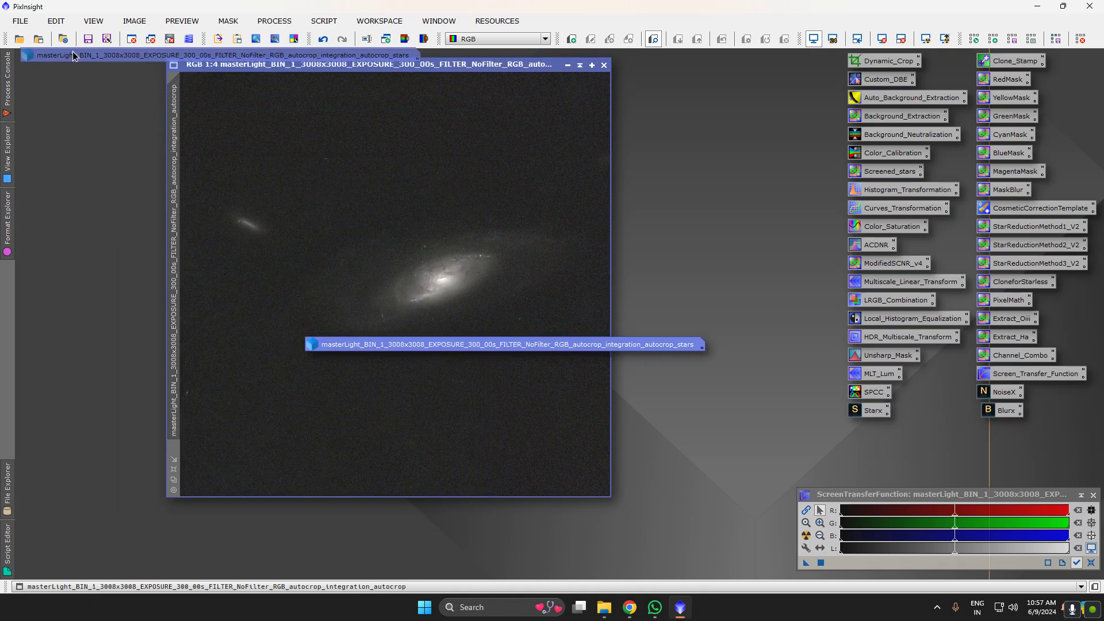
Center the starless galaxy window in the workspace, inspect its detail, and set the image identifier to a
scroll(455, 308, up, 1)
drag(486, 69, 596, 88)
scroll(535, 278, up, 2)
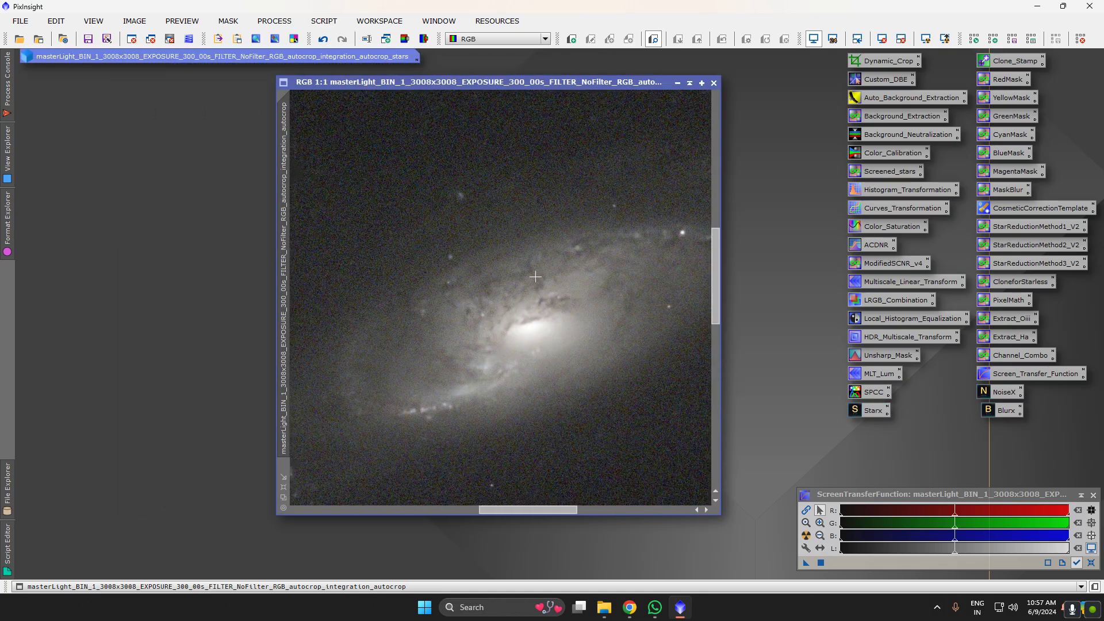
scroll(530, 294, down, 2)
scroll(412, 475, down, 1)
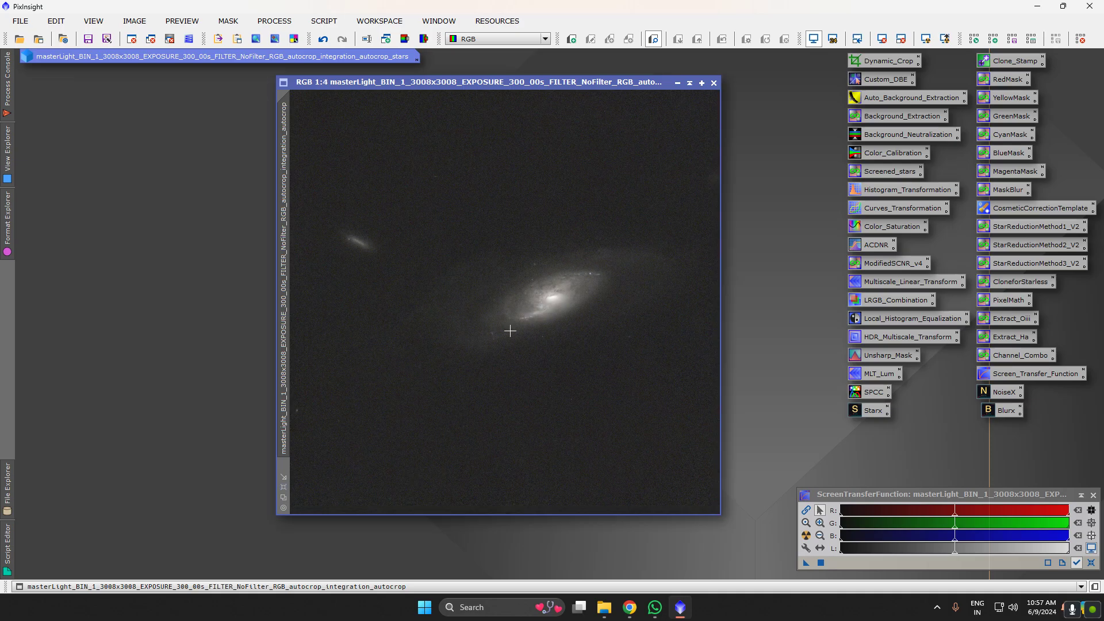
scroll(500, 319, up, 1)
scroll(495, 313, down, 1)
double_click(284, 226)
text(a)
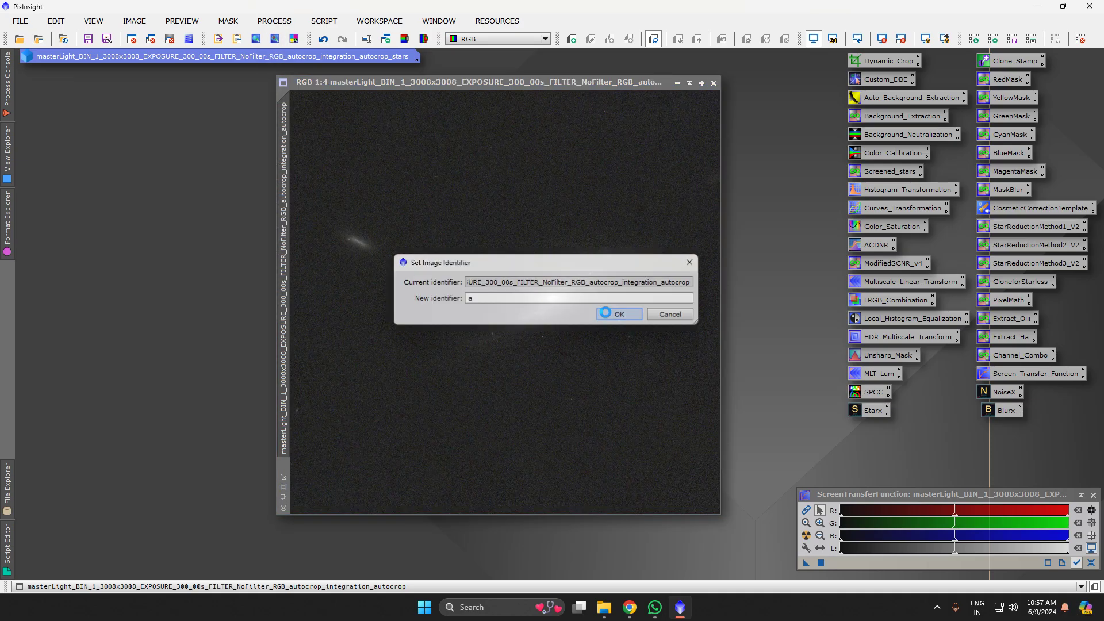
click(610, 314)
Restore the stars image, set its identifier to b, and minimize it again
double_click(223, 56)
double_click(136, 233)
text(b)
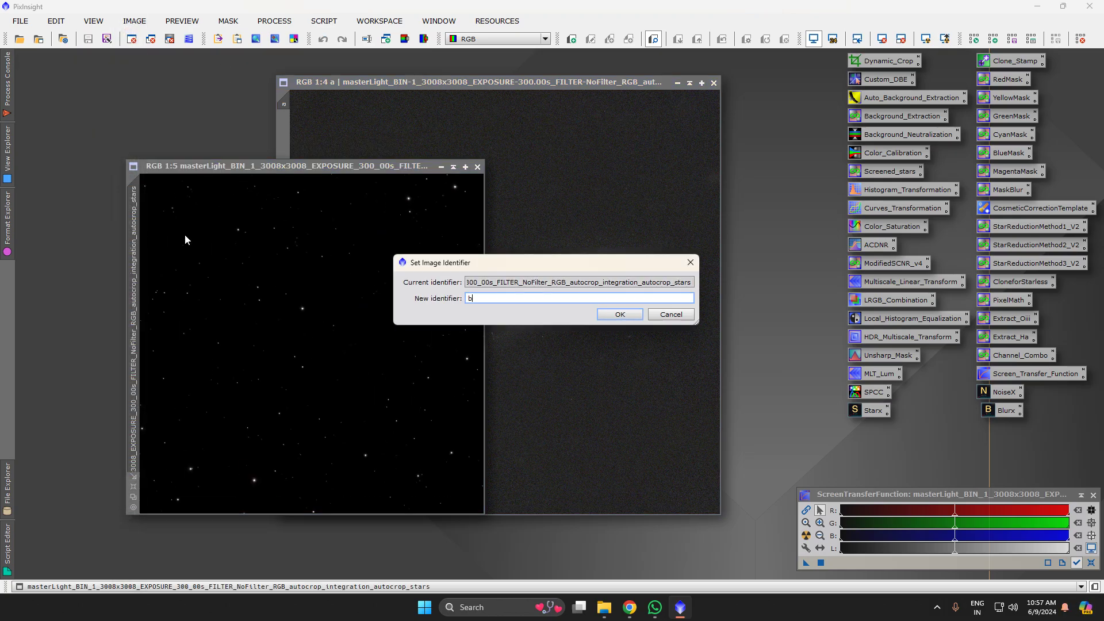
click(612, 314)
click(441, 167)
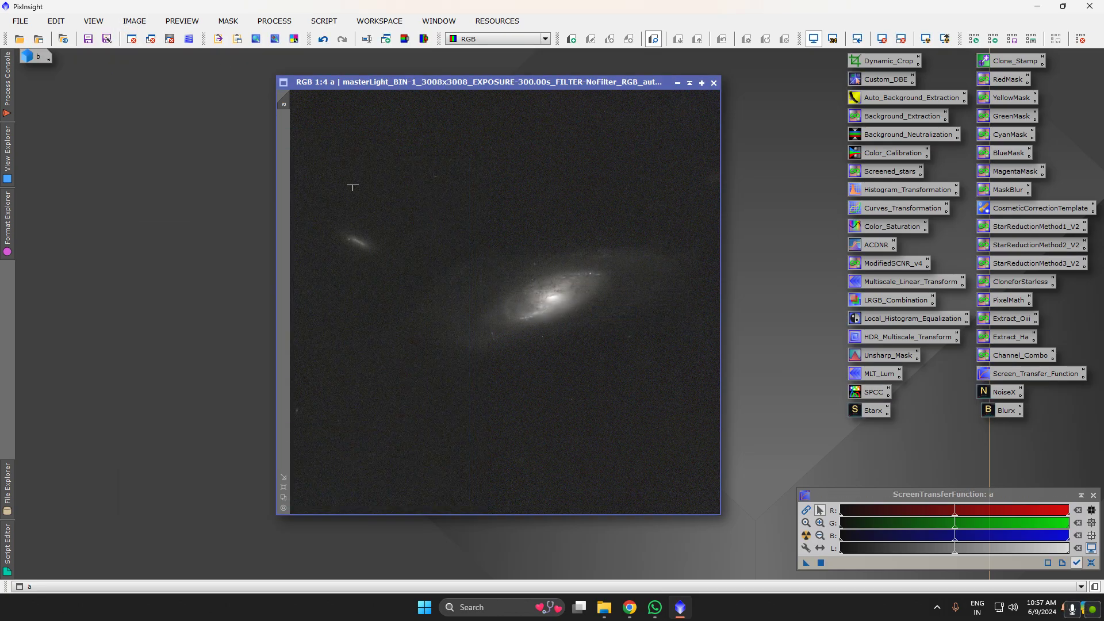
Duplicate the starless image a and place the clone's window over the original
drag(346, 85, 327, 78)
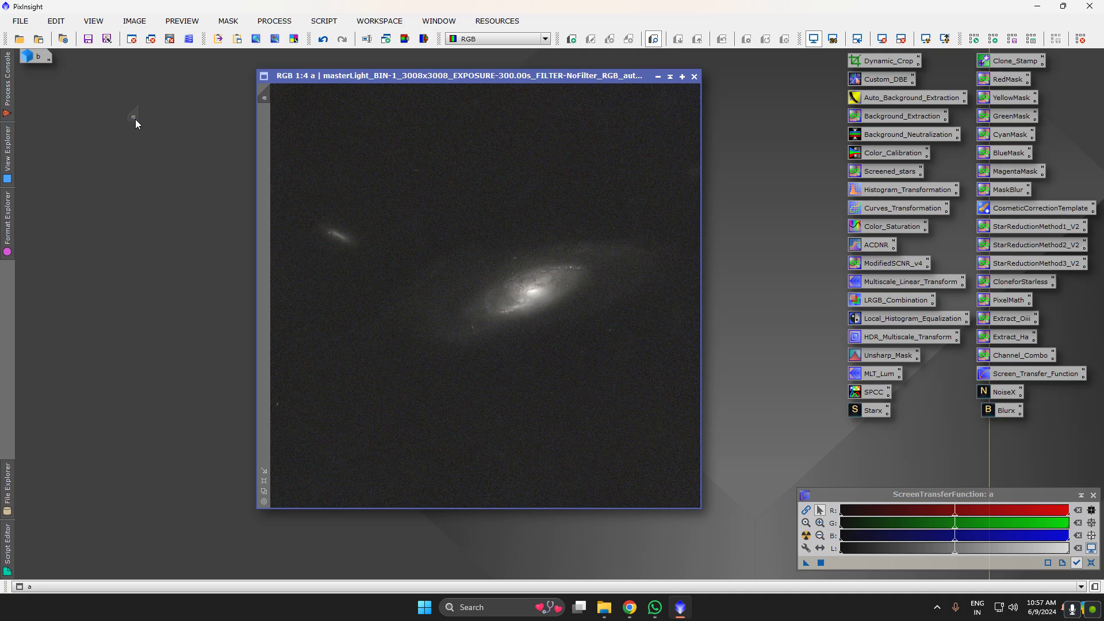
drag(136, 119, 136, 118)
drag(223, 116, 477, 121)
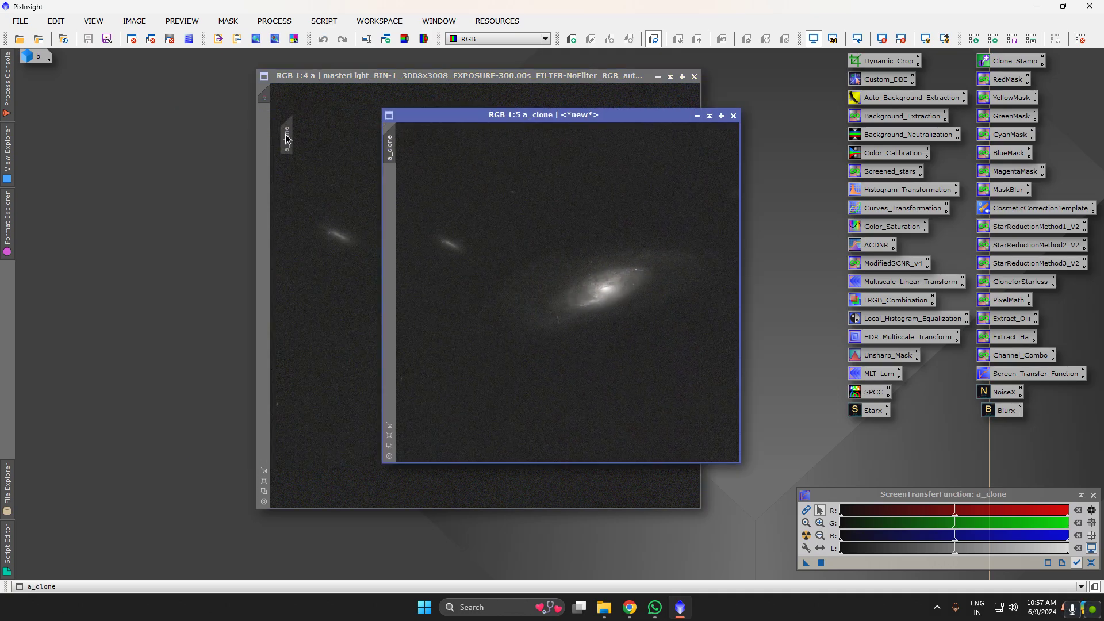
Apply a_clone as a mask on image a, and boost its saturation with a CurvesTransformation point at about 0.589, 0.941
drag(285, 139, 263, 123)
click(697, 116)
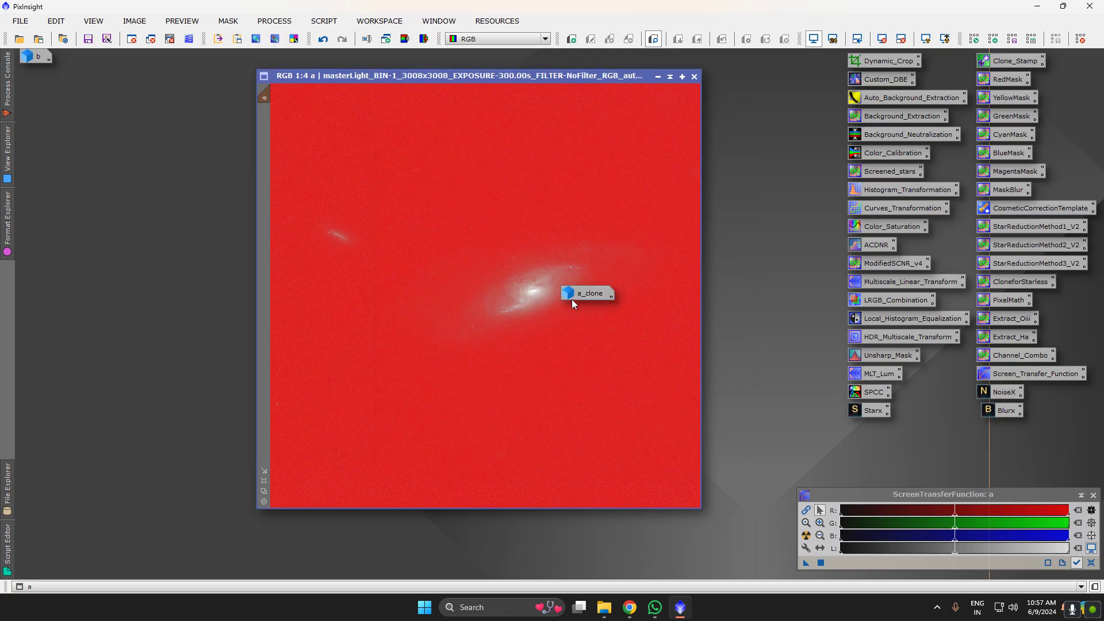
double_click(869, 209)
click(792, 456)
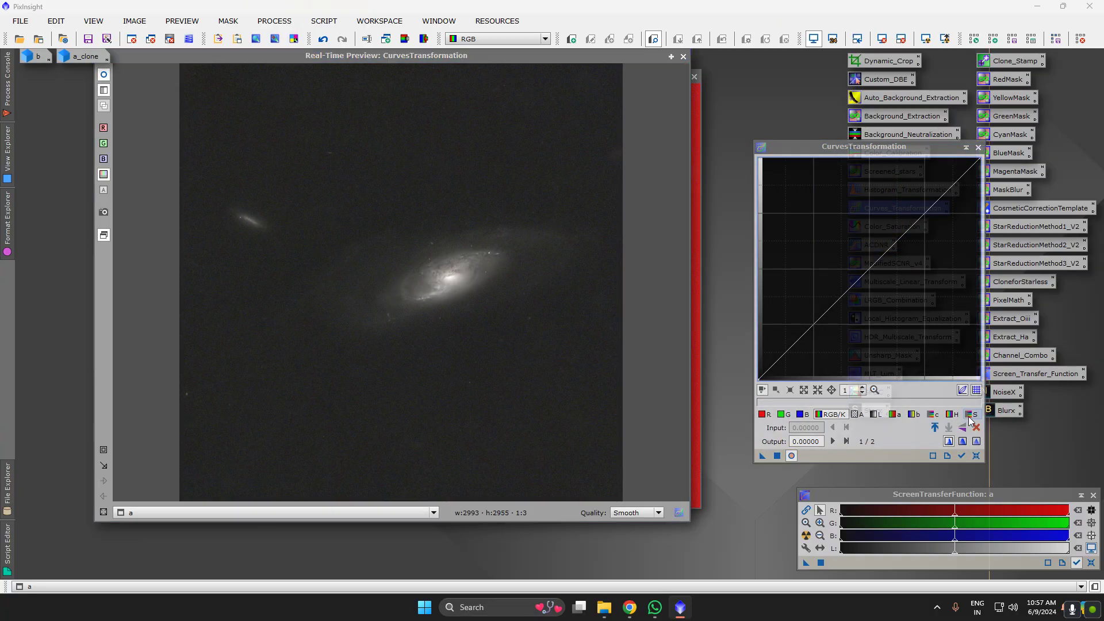
click(972, 414)
drag(871, 268, 889, 171)
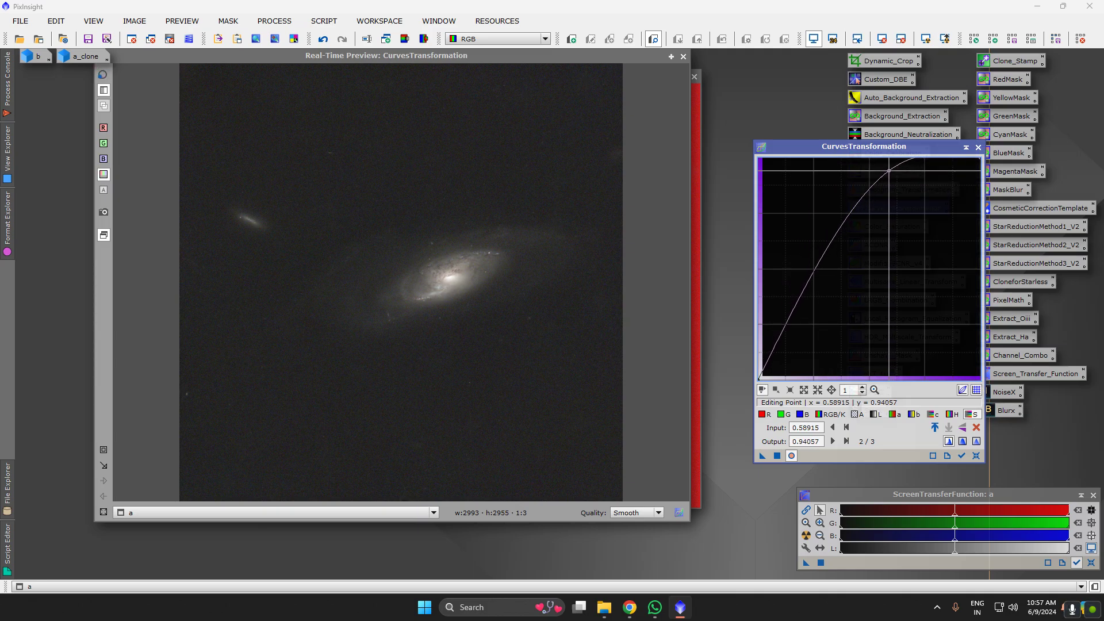
click(976, 456)
Apply two more saturation curves to image a, with points at about 0.491, 0.925 and 0.545, 0.925, and close CurvesTransformation
drag(938, 230, 868, 174)
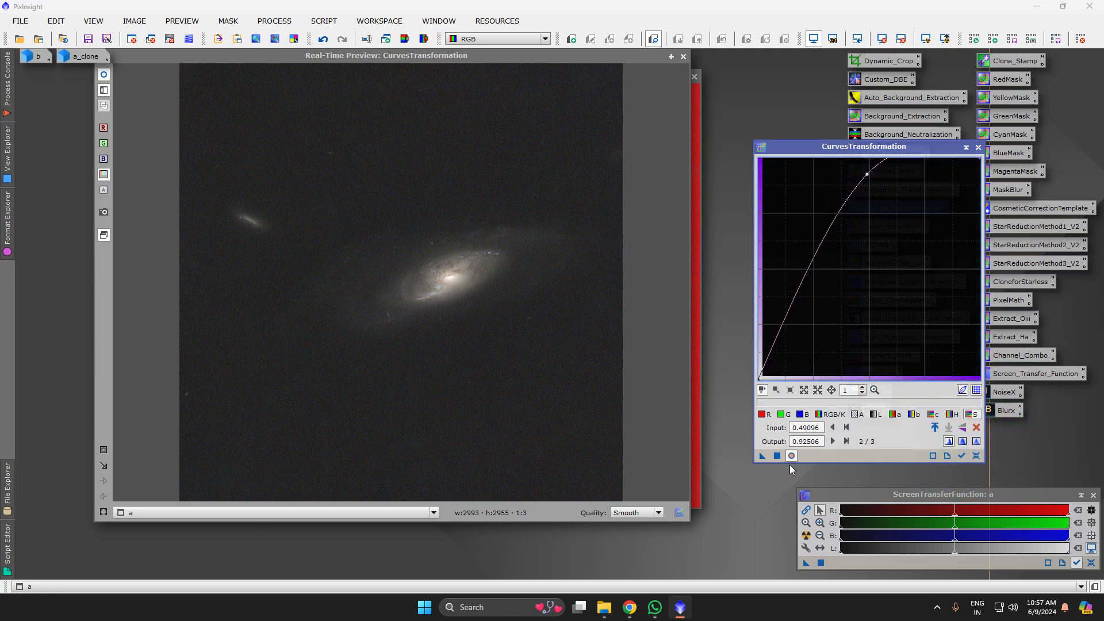
click(961, 455)
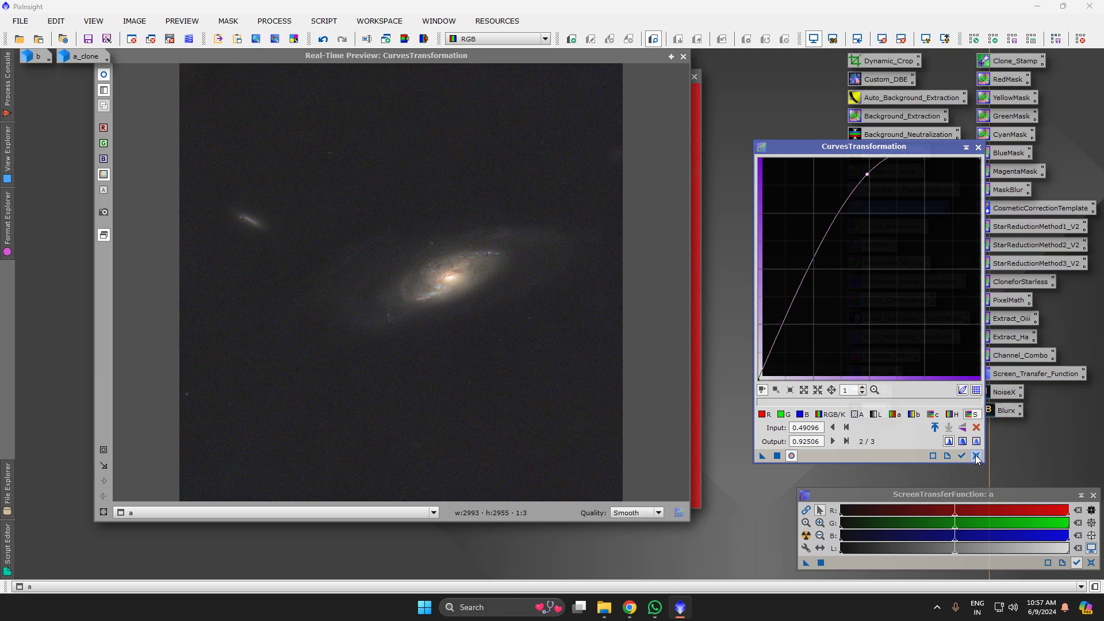
click(977, 456)
drag(924, 214, 879, 174)
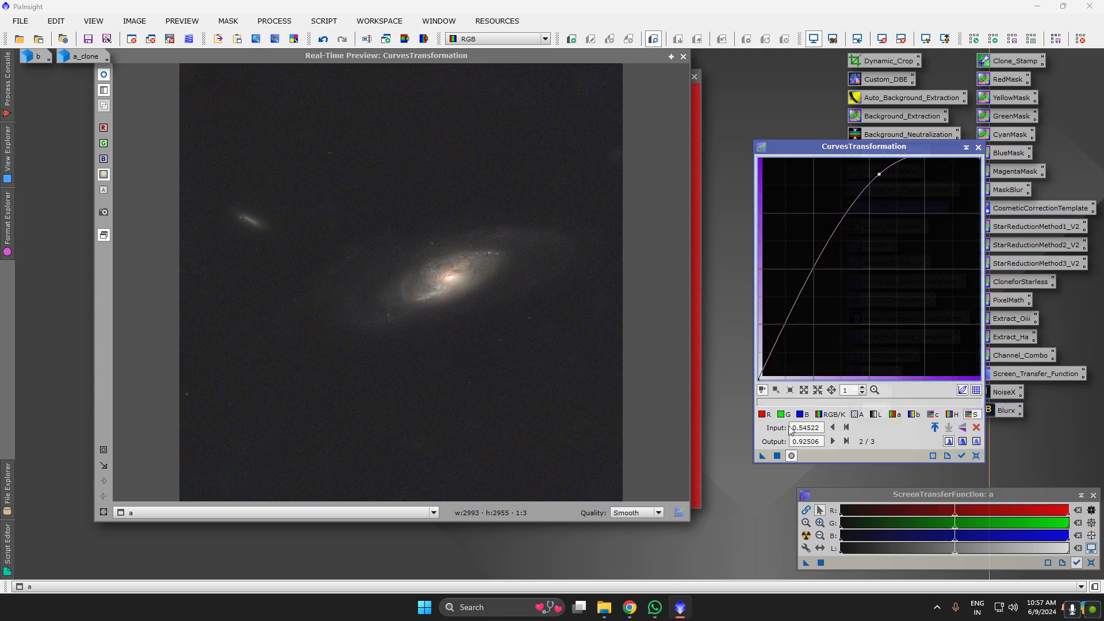
click(962, 455)
click(976, 456)
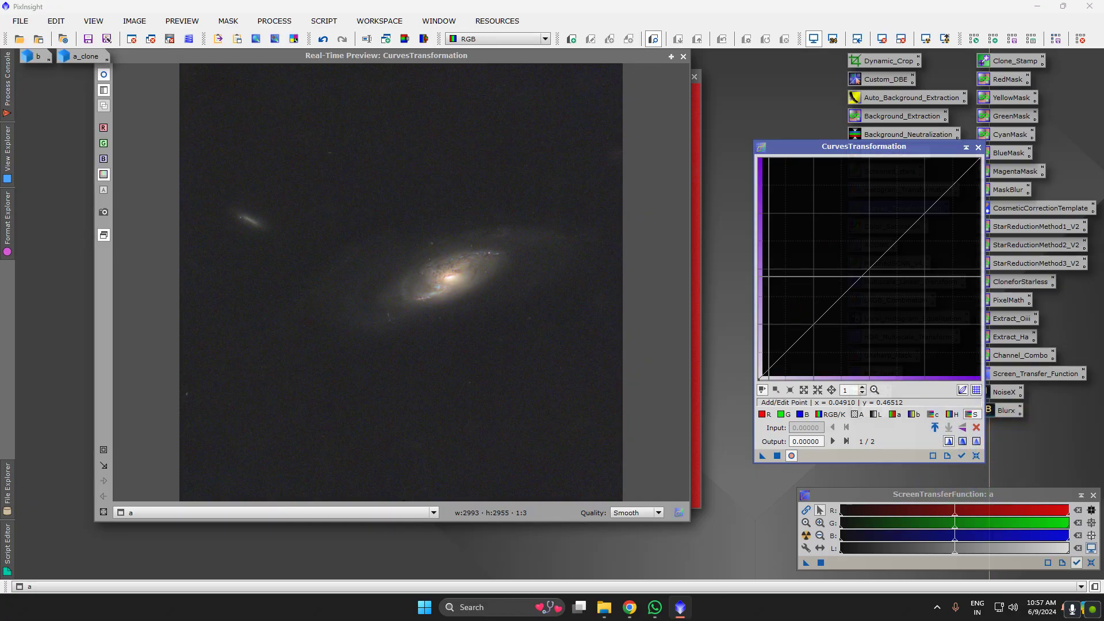
click(683, 57)
click(978, 147)
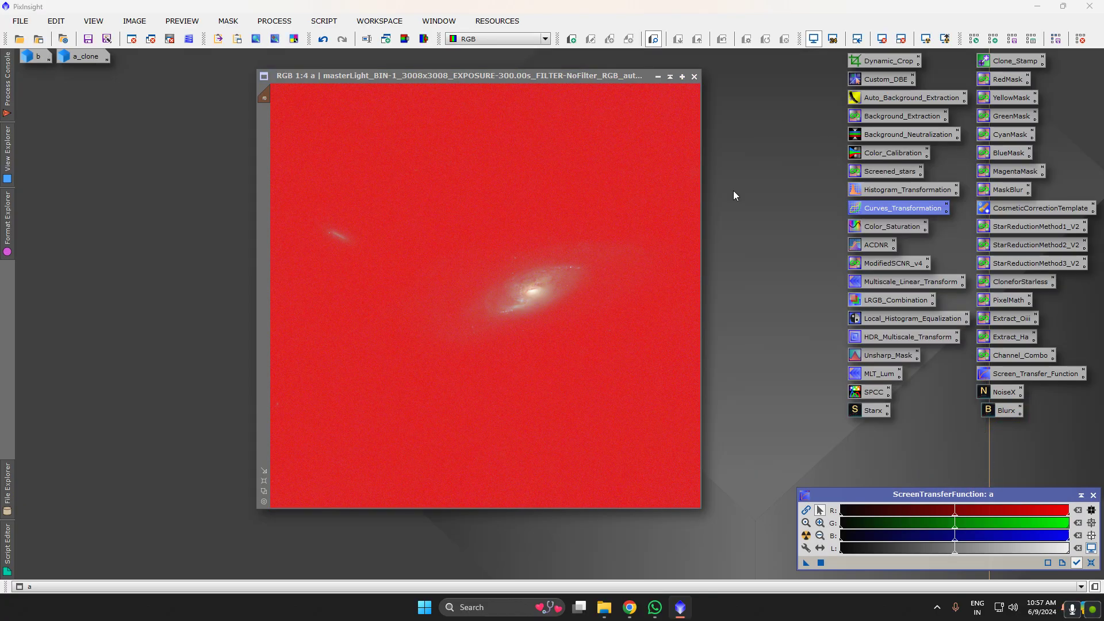
Remove the mask from image a, and inspect the galaxy's colour and noise up close
right_click(550, 220)
mouse_move(621, 354)
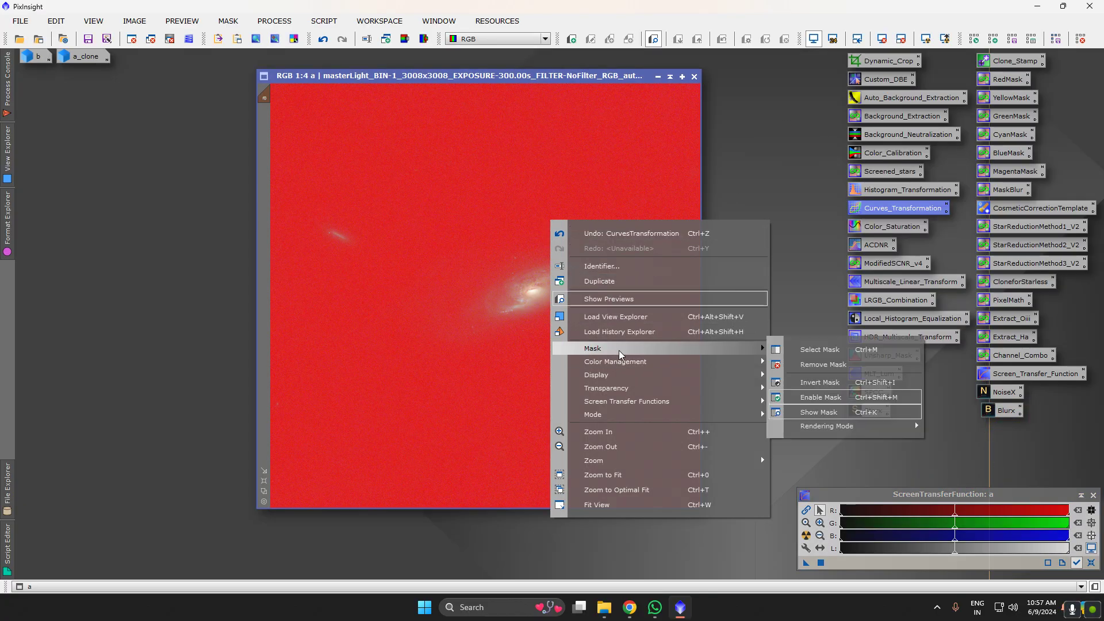
click(822, 364)
scroll(533, 288, up, 3)
scroll(454, 322, down, 1)
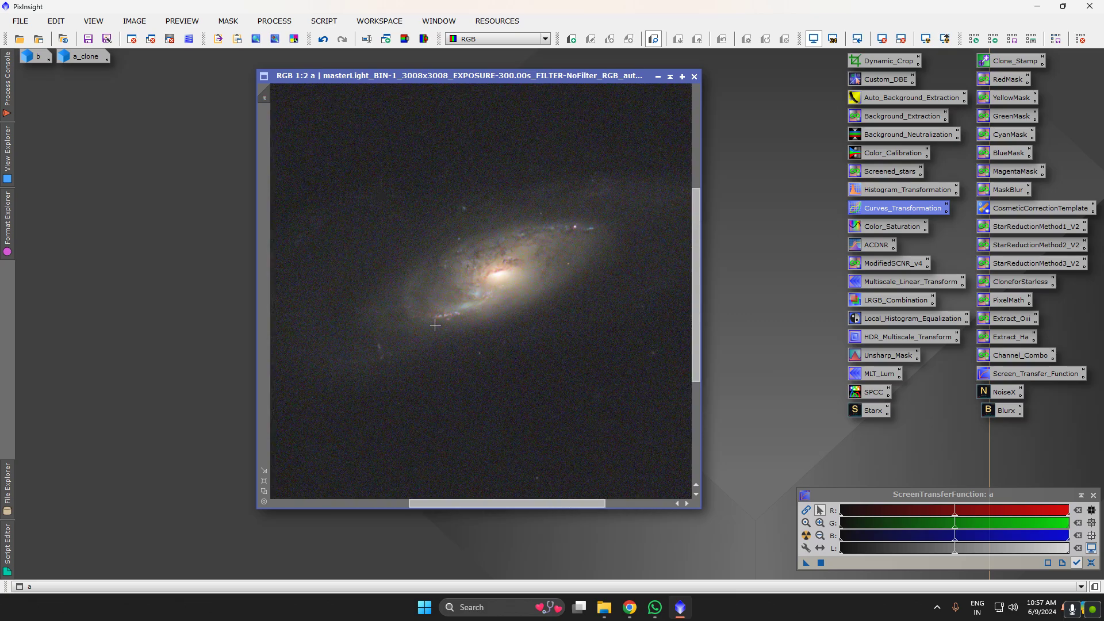
scroll(465, 317, up, 1)
scroll(494, 308, up, 1)
scroll(497, 314, down, 1)
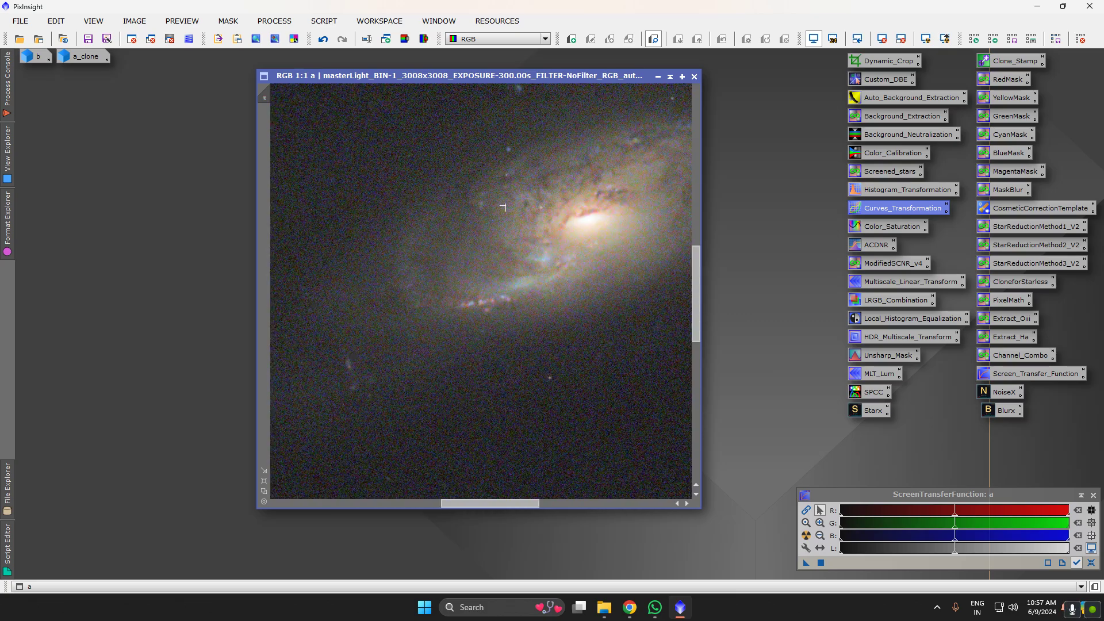
scroll(522, 279, down, 3)
Reduce noise in image a with NoiseXTerminator at Denoise 0.80 and Detail 0.30, and check the background
double_click(1003, 393)
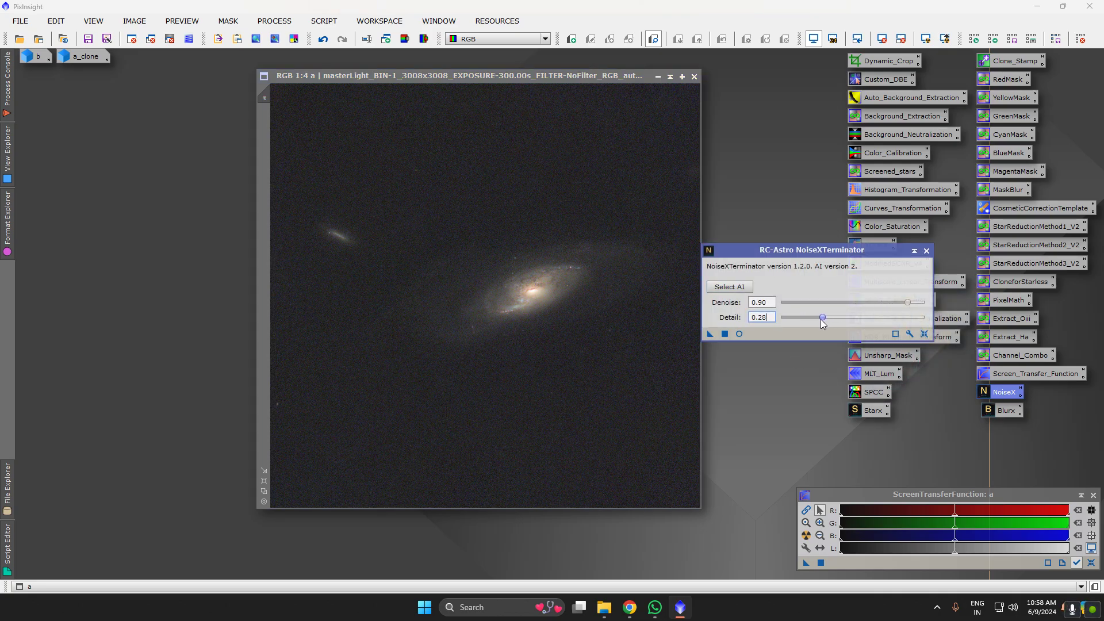
click(906, 303)
click(724, 334)
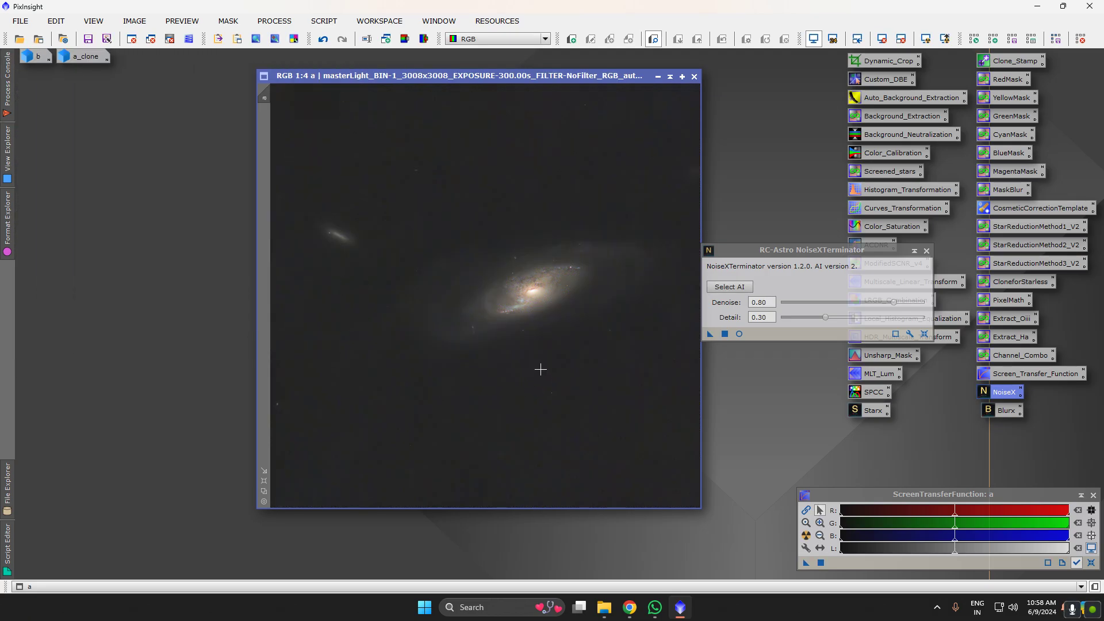
scroll(530, 309, up, 2)
scroll(529, 309, down, 4)
scroll(583, 407, up, 5)
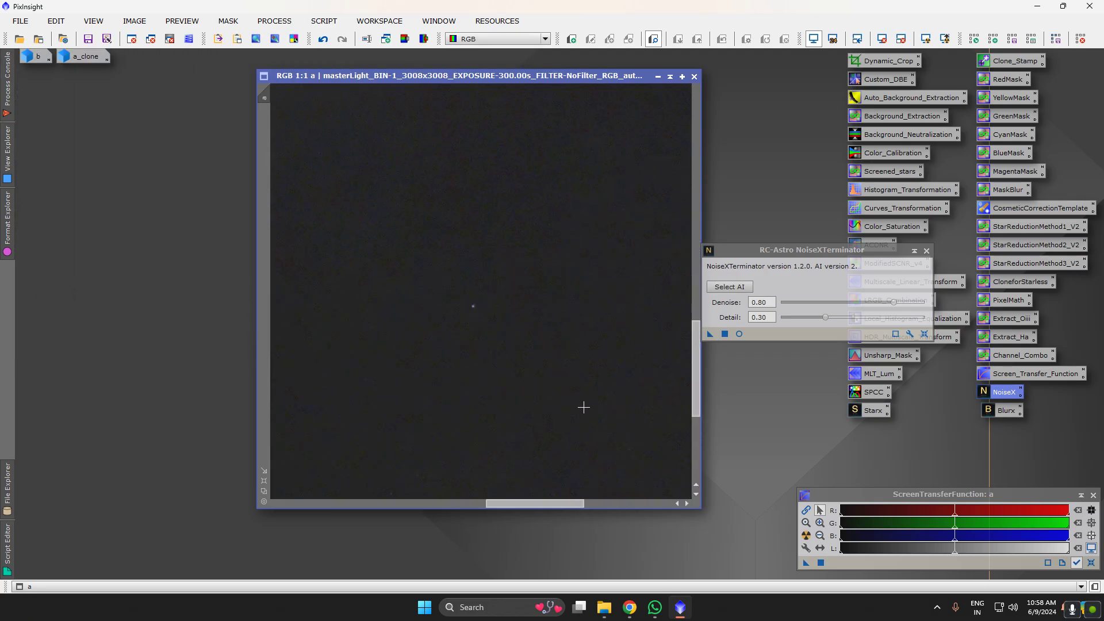
scroll(584, 405, down, 2)
click(926, 251)
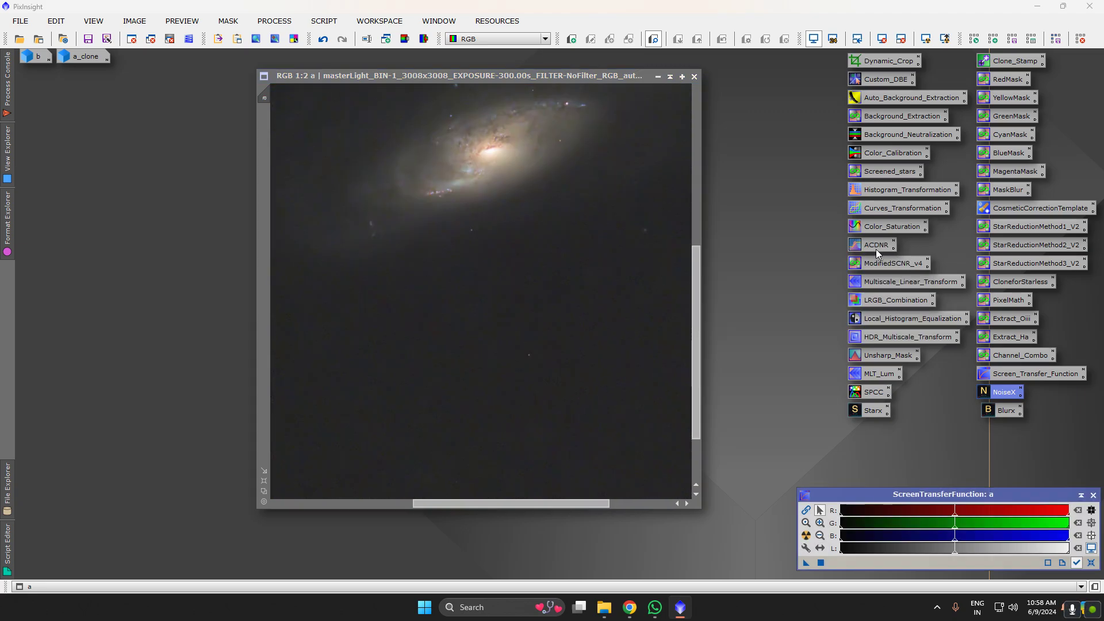
Apply the saved ModifiedSCNR_v4 and ACDNR processes to image a, and check the background and galaxy core
drag(876, 246, 553, 319)
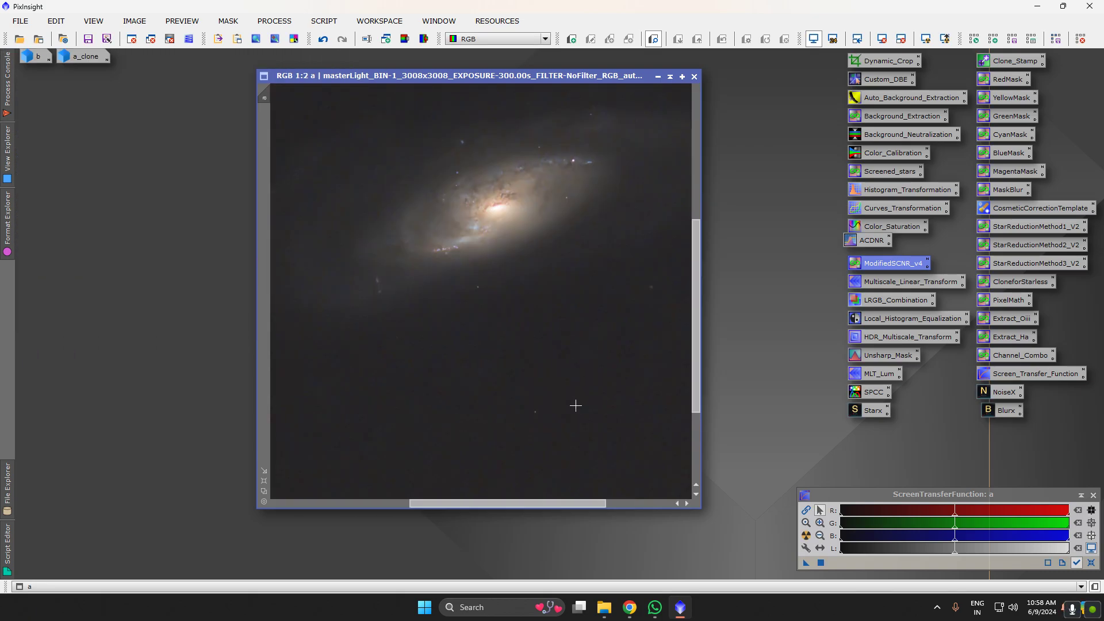
scroll(543, 366, up, 3)
scroll(511, 362, up, 2)
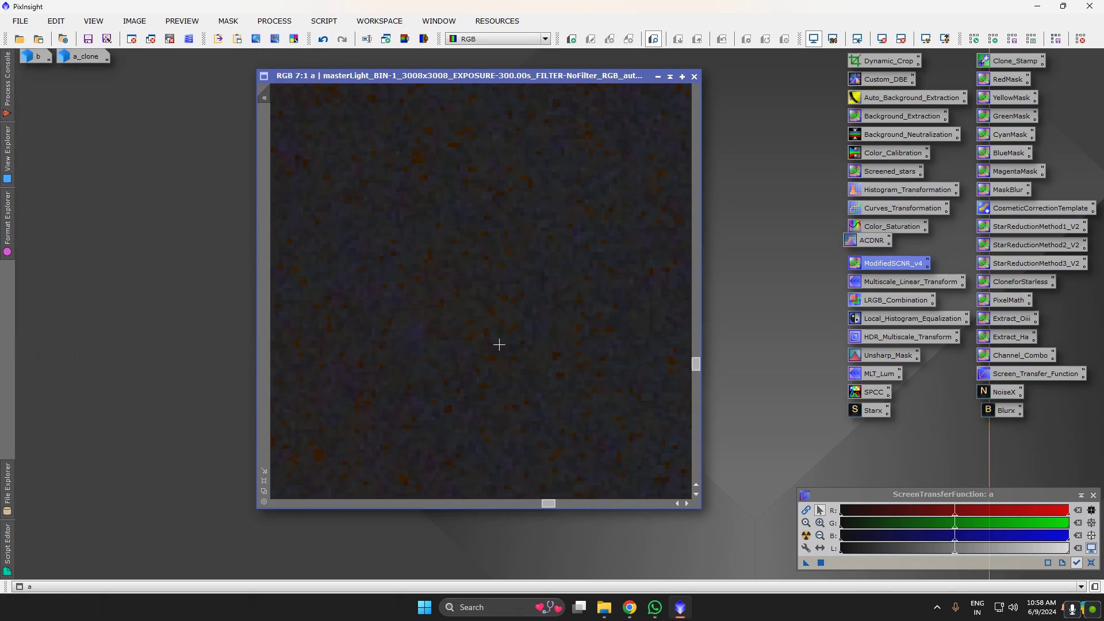
scroll(488, 340, up, 2)
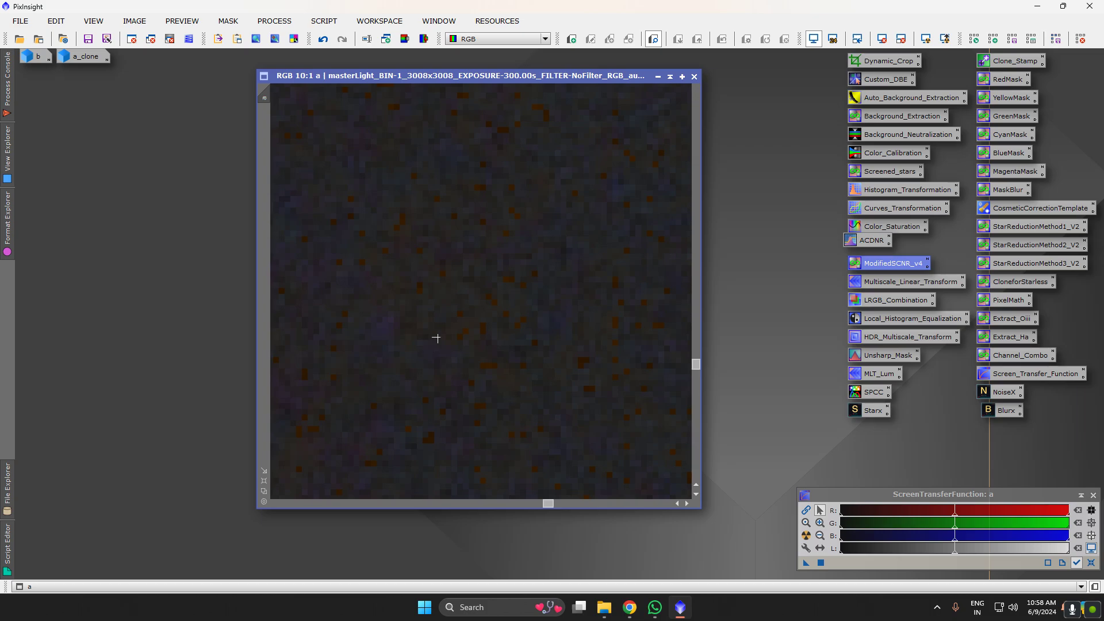
drag(871, 241, 498, 320)
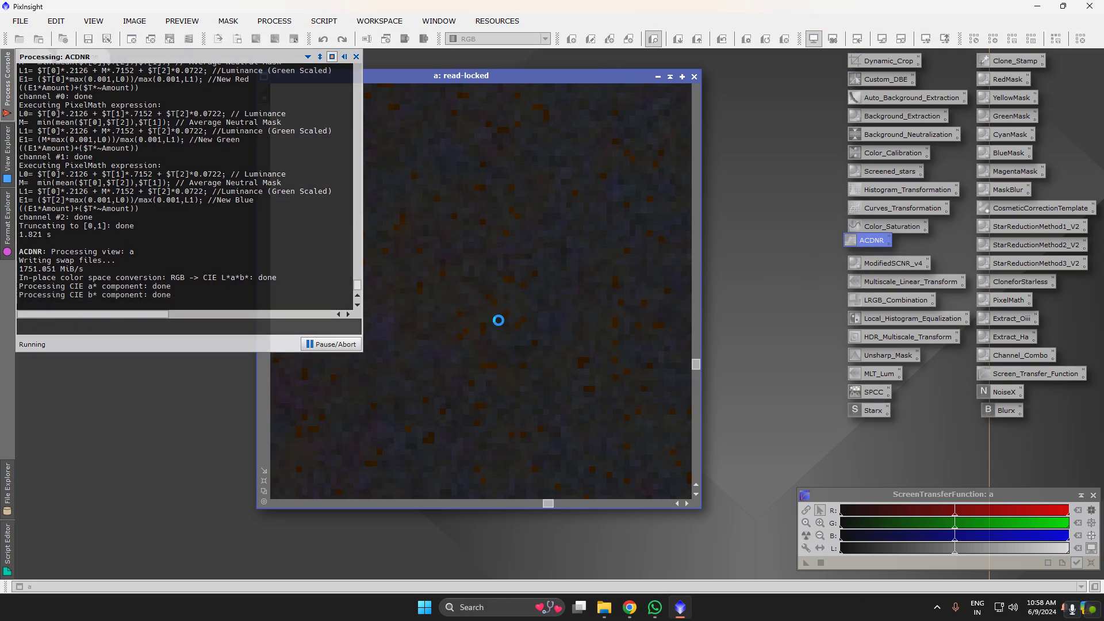
scroll(520, 335, down, 7)
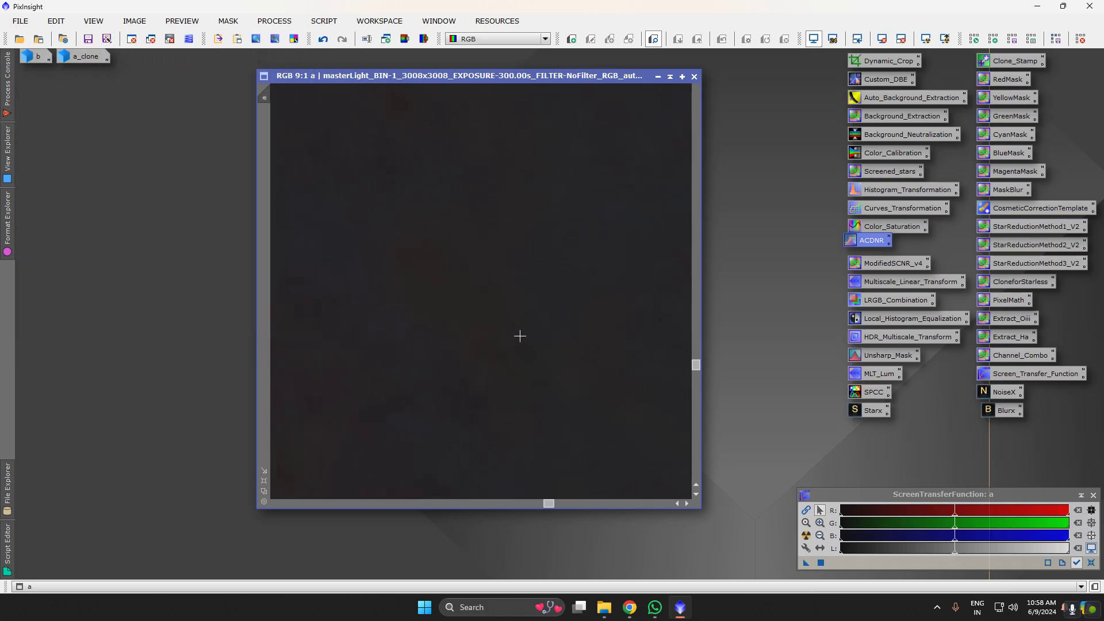
scroll(520, 333, down, 4)
scroll(523, 291, up, 2)
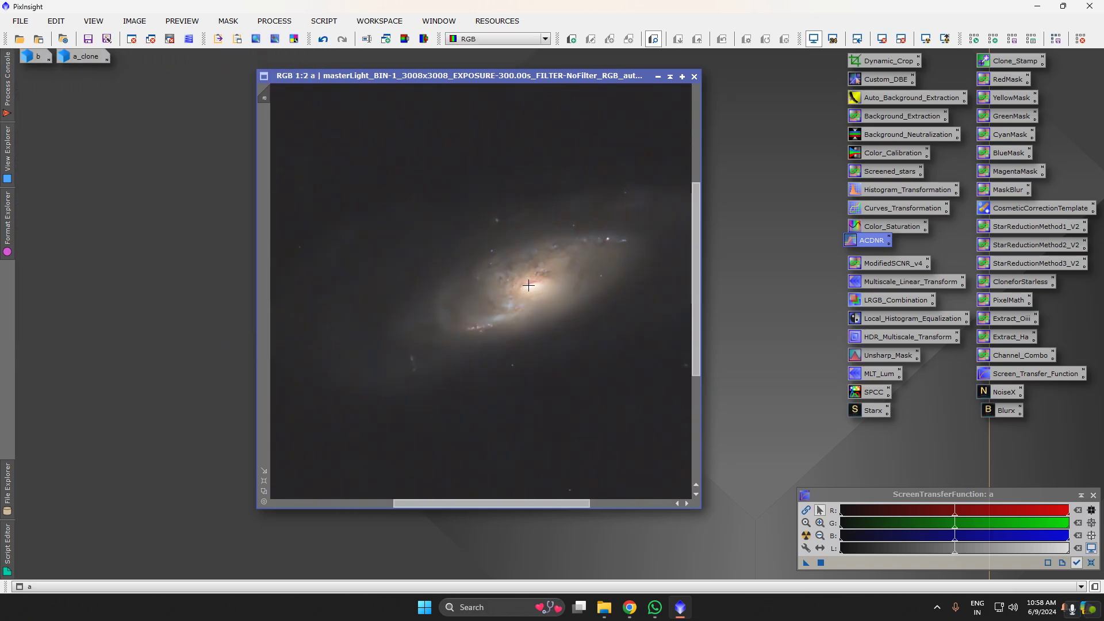
scroll(526, 287, down, 1)
scroll(520, 293, up, 1)
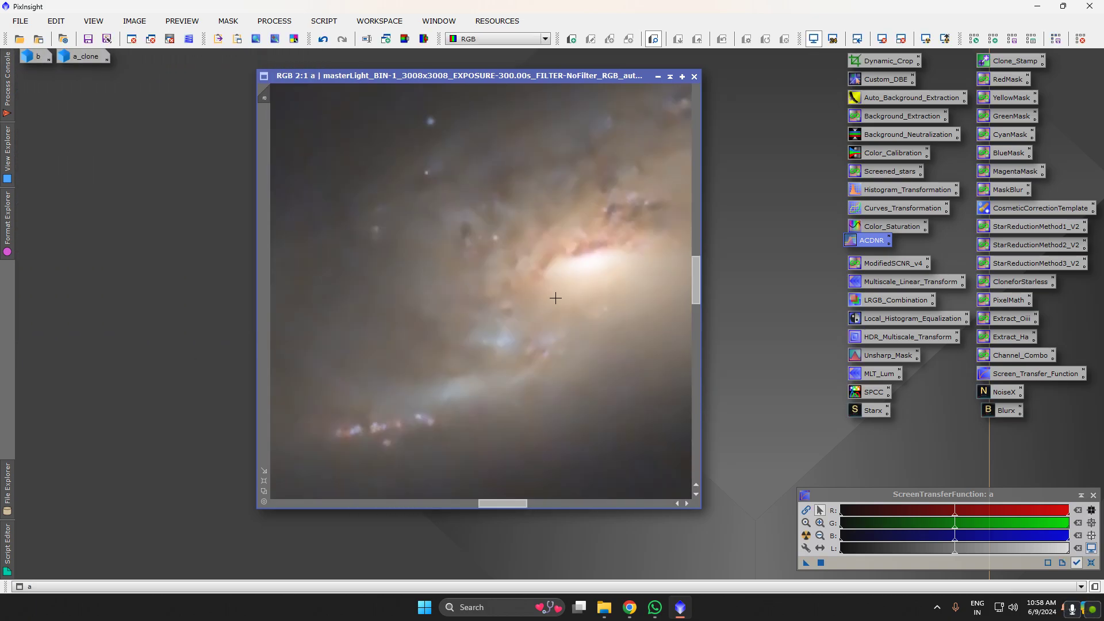
scroll(517, 295, down, 2)
Run the ImproveBrilliance script on image a with automatic preview updates, improved contrast edges and sharpening of 0.47
click(326, 22)
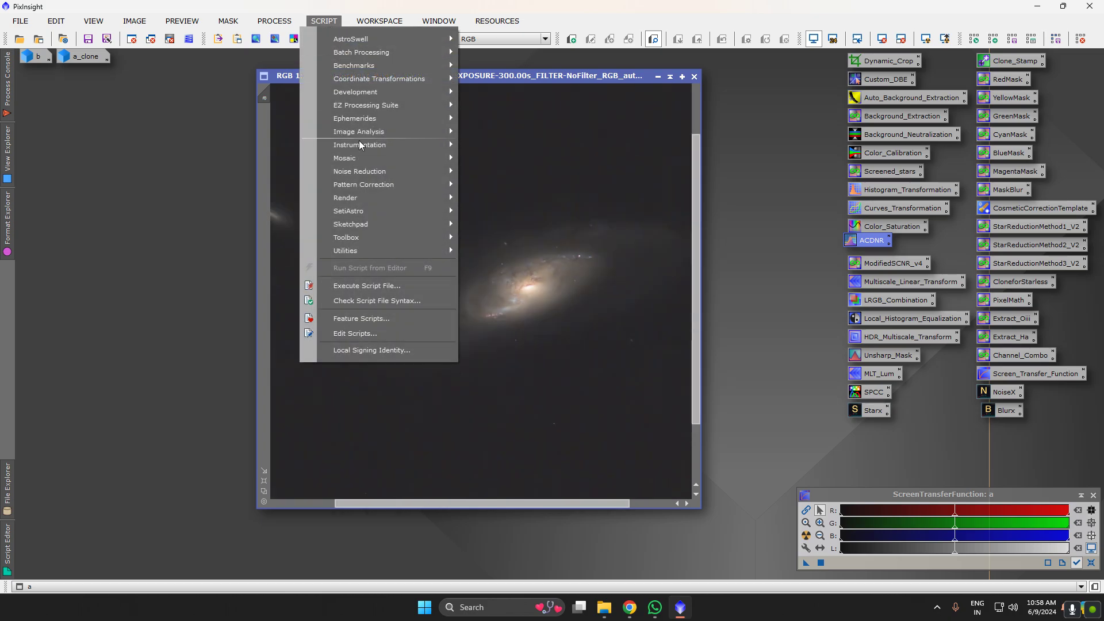
mouse_move(365, 237)
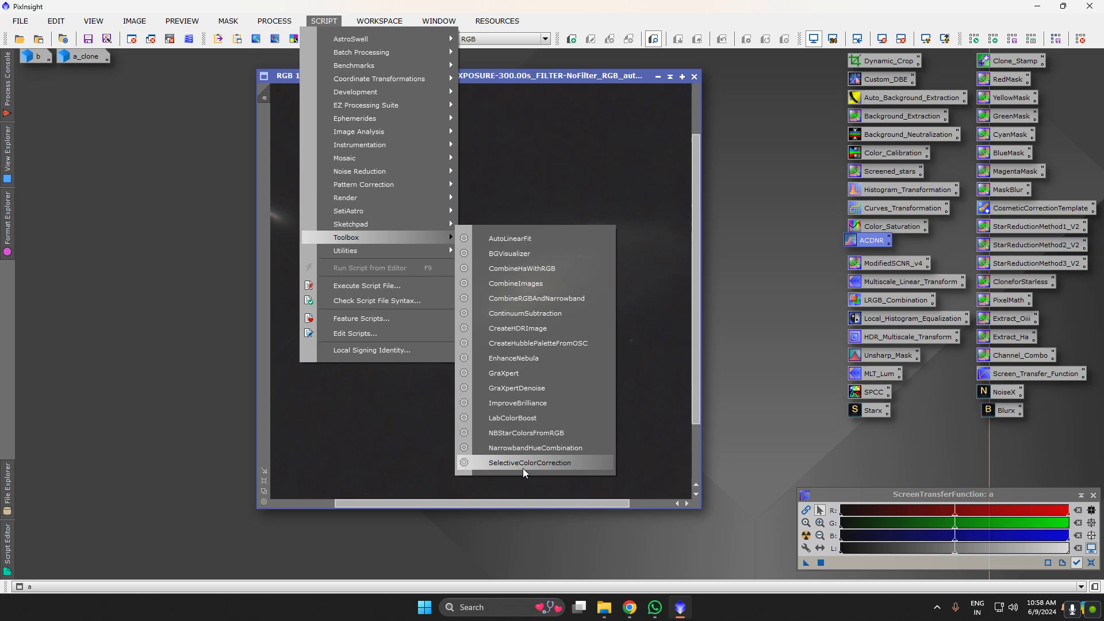
click(524, 403)
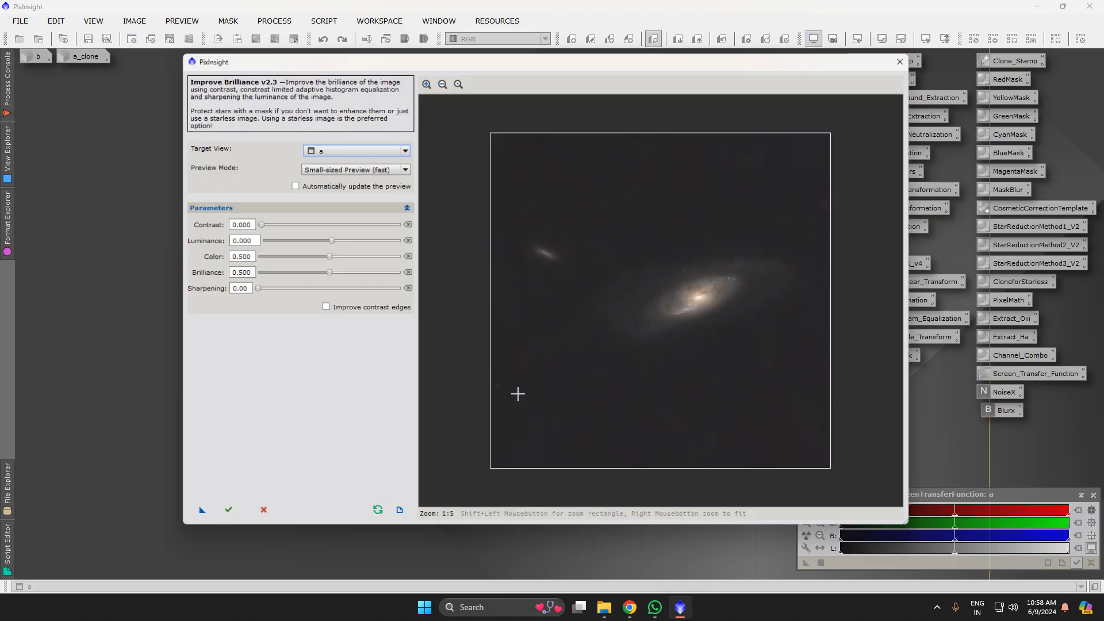
click(332, 186)
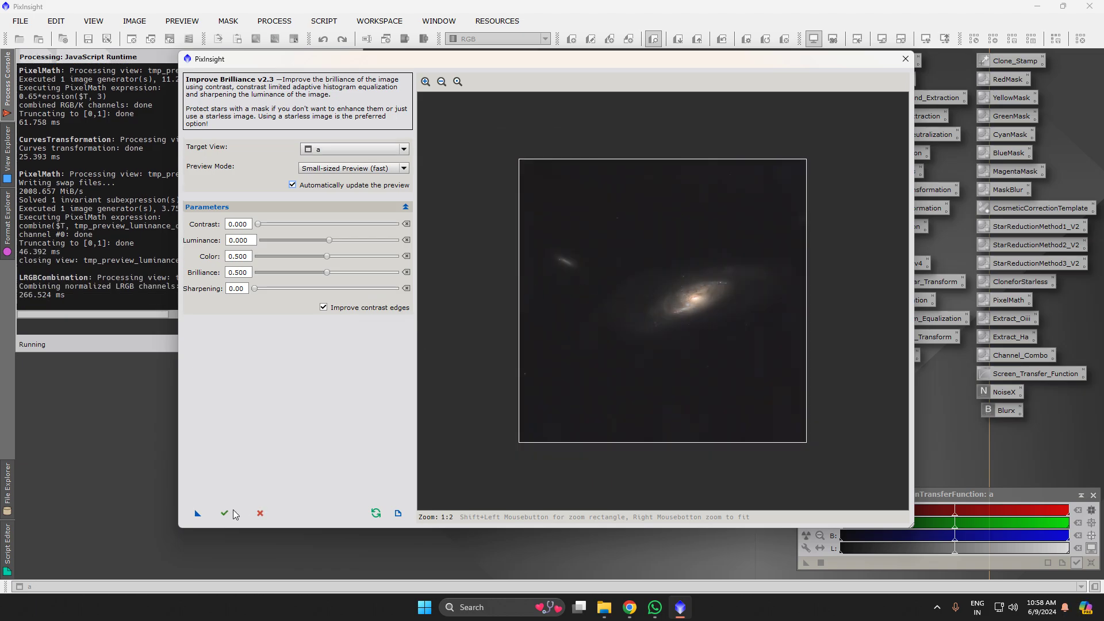
drag(254, 288, 279, 290)
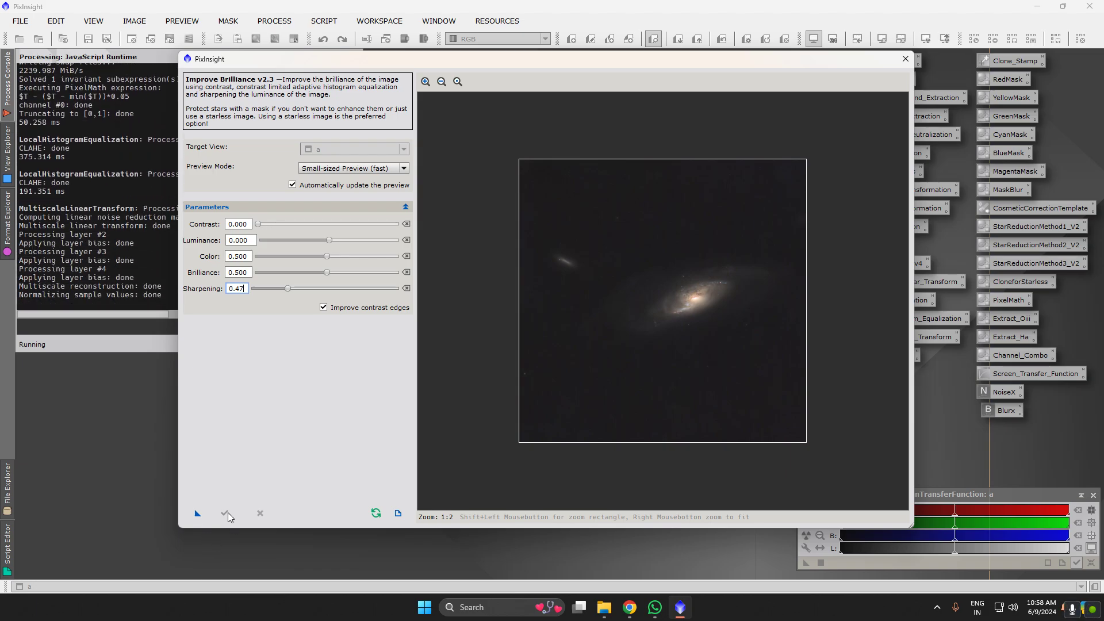
click(226, 513)
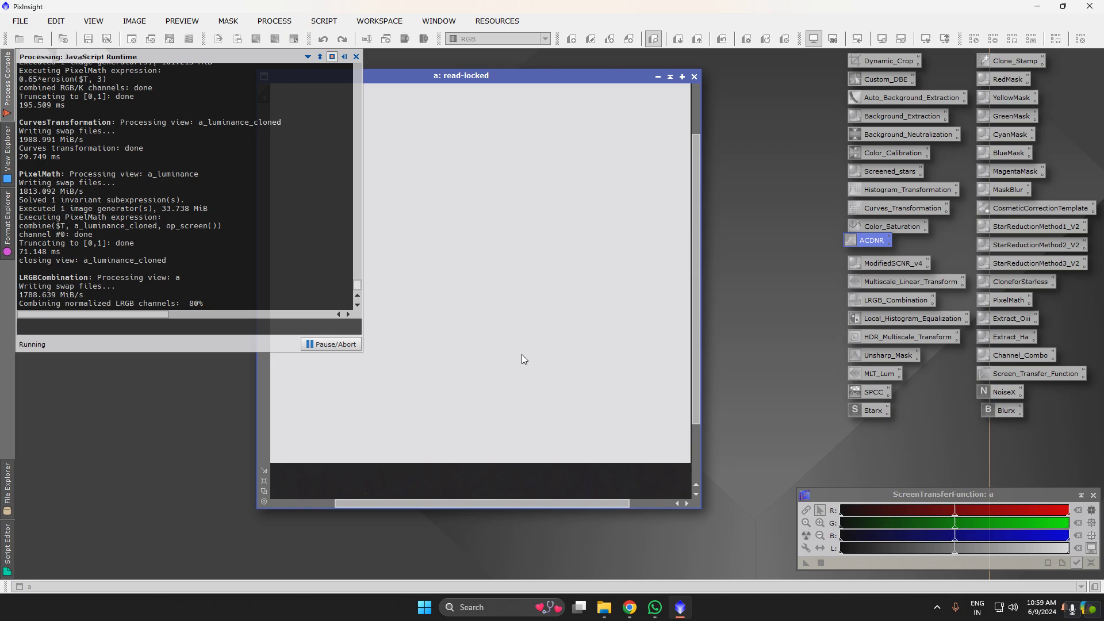
scroll(517, 291, up, 4)
scroll(516, 290, down, 1)
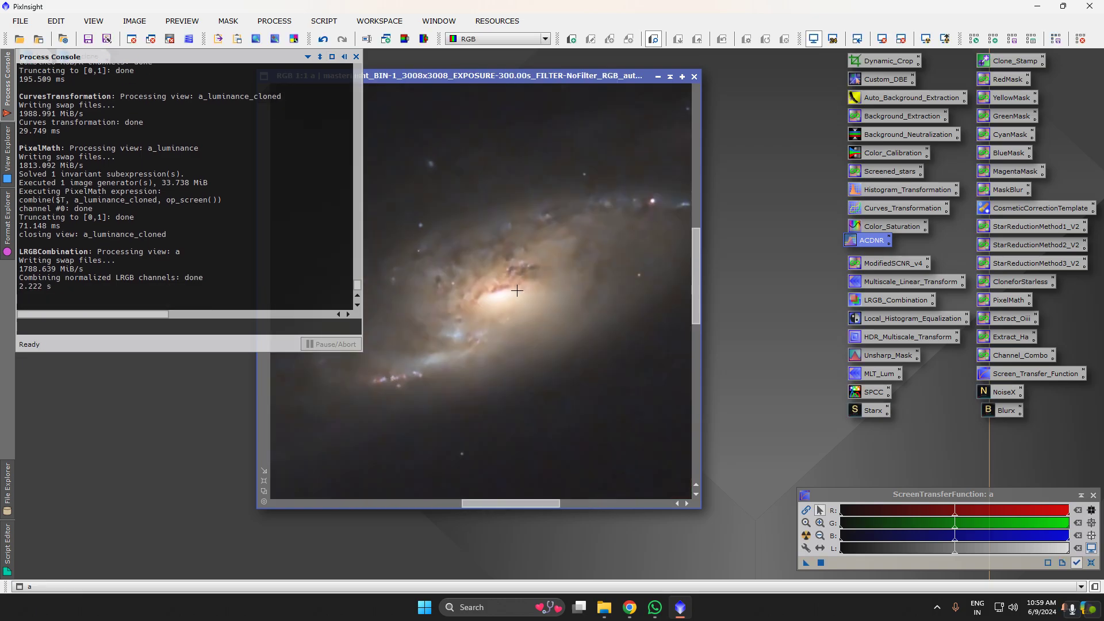
scroll(374, 383, up, 1)
scroll(391, 387, down, 1)
scroll(391, 387, down, 3)
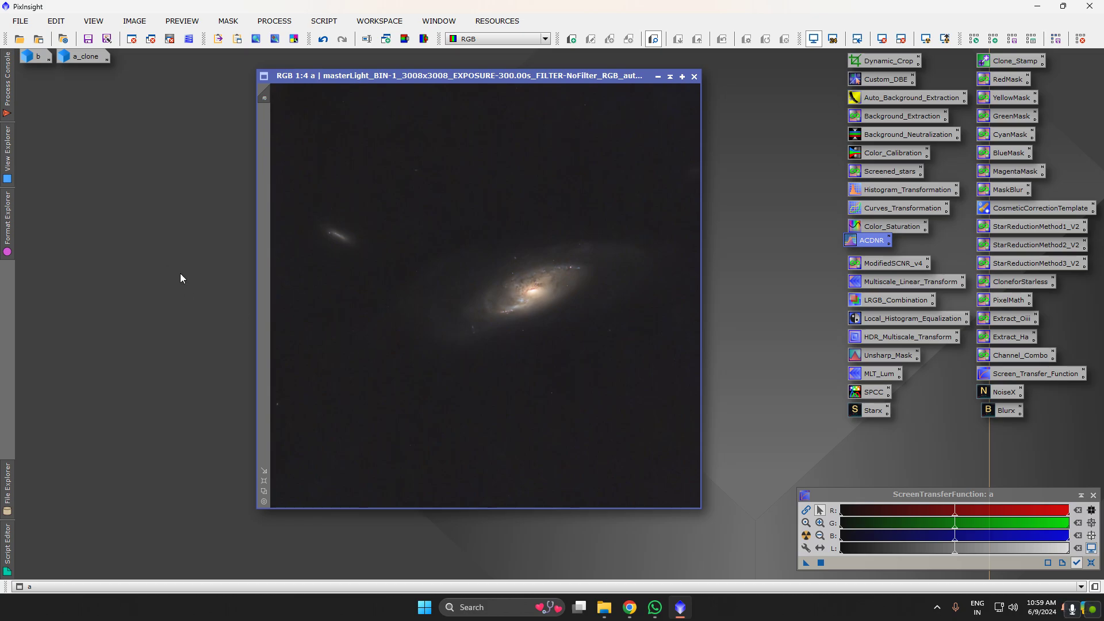
Recombine the stars with the galaxy by applying the PixelMath expression b+a to image a, and inspect the result
double_click(1009, 300)
click(774, 378)
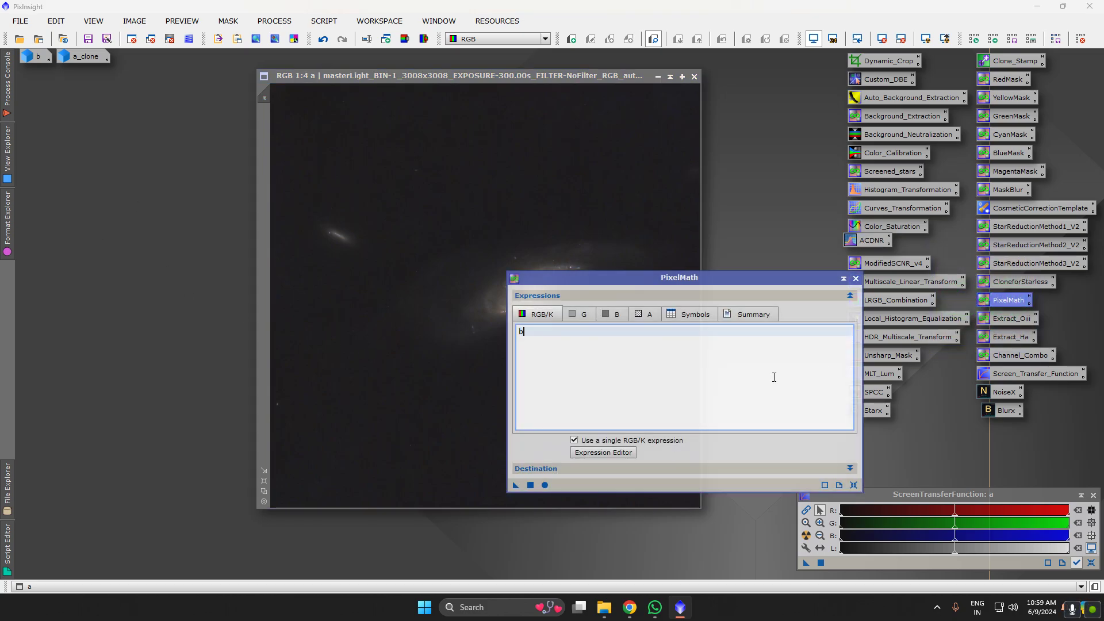
click(530, 486)
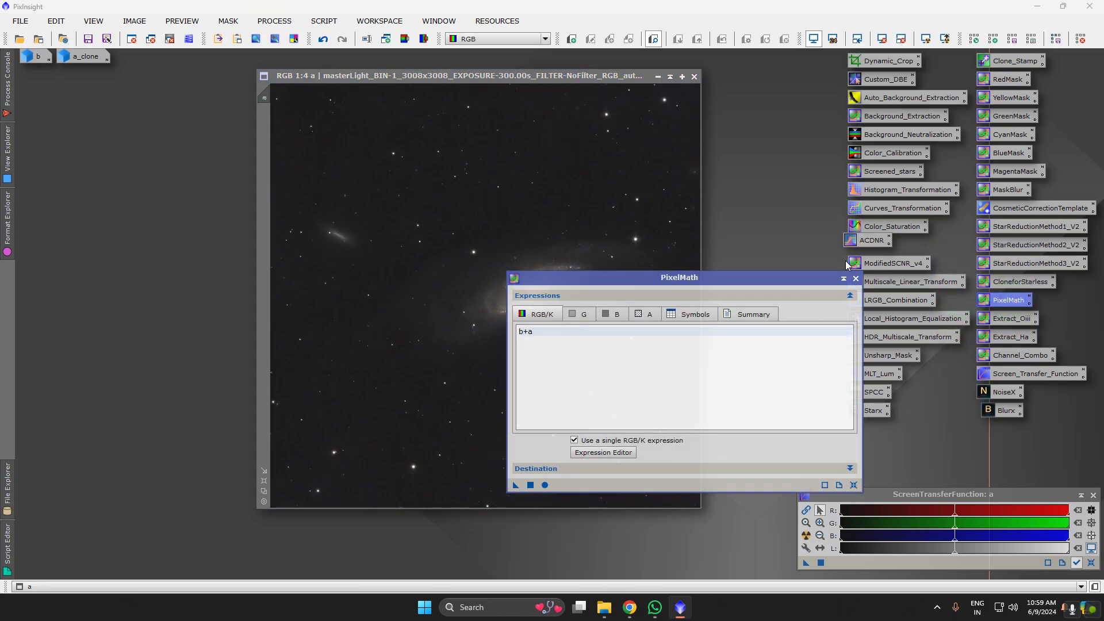
click(856, 279)
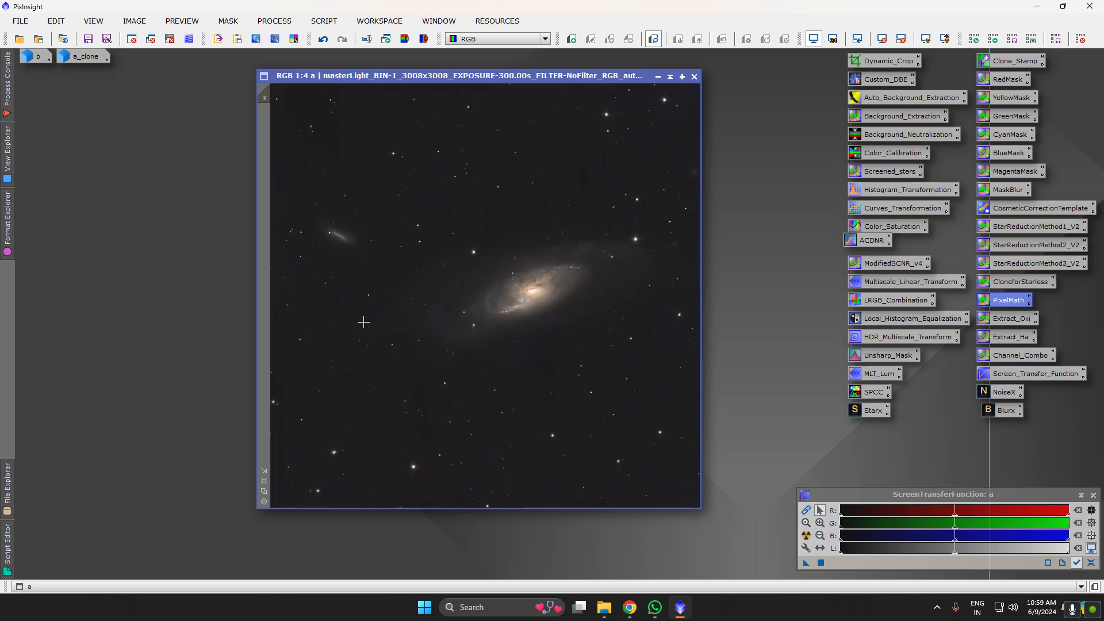
scroll(363, 322, up, 3)
scroll(363, 322, down, 3)
Restore the stars image b, apply it as a mask on image a, and minimize it again
double_click(36, 55)
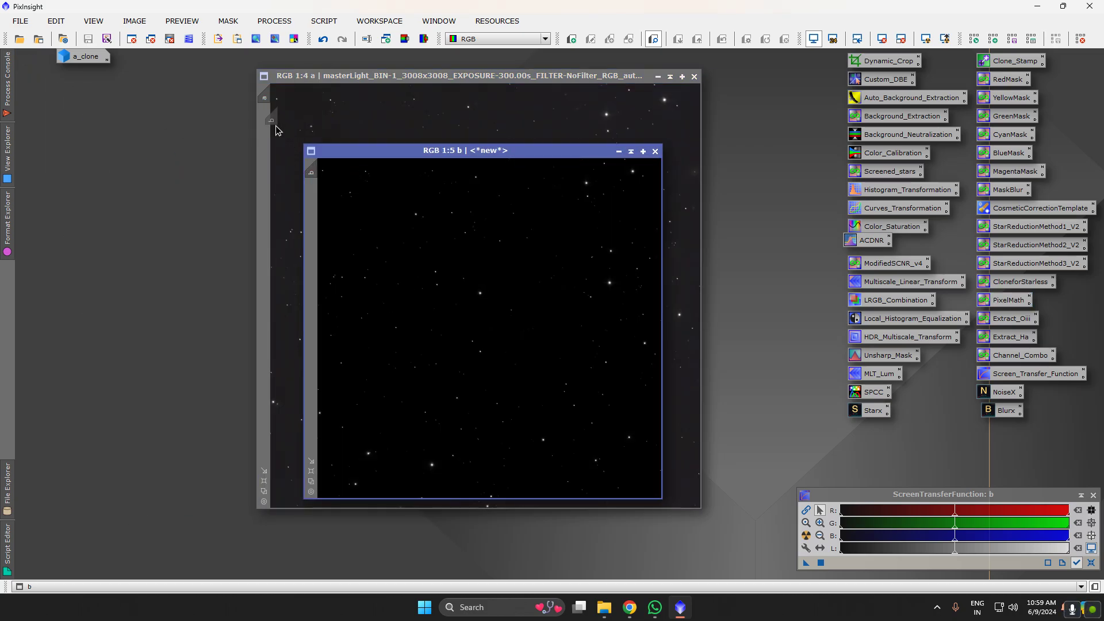
drag(276, 130, 263, 109)
click(618, 151)
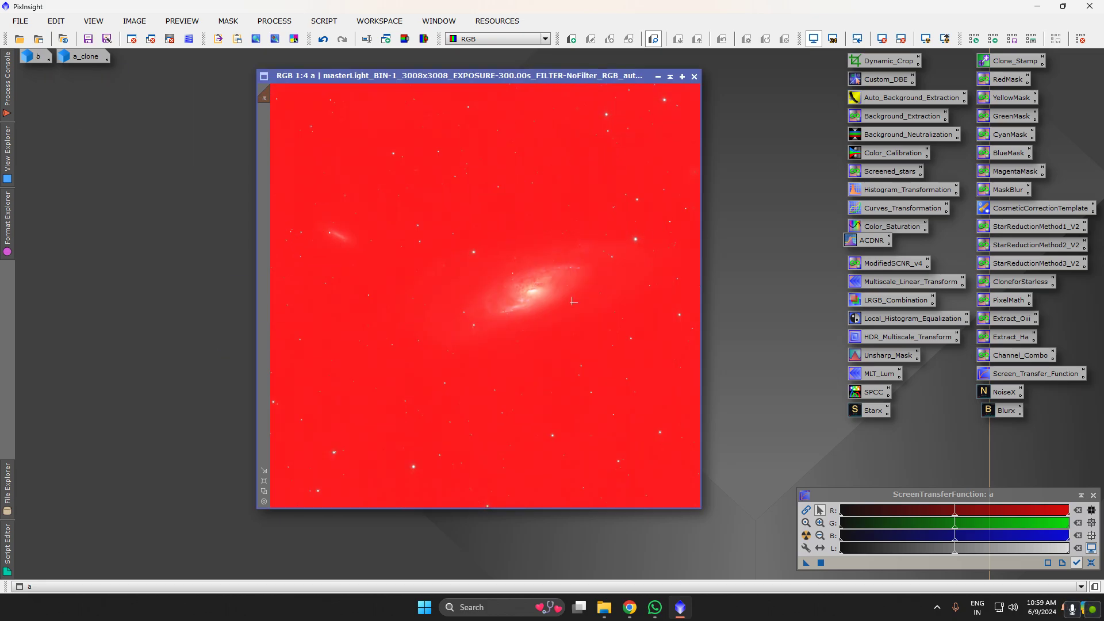
Apply a CurvesTransformation saturation curve to masked image a, with a point at input 0.58398 and output 0.95090, using the real-time preview
drag(885, 242, 894, 250)
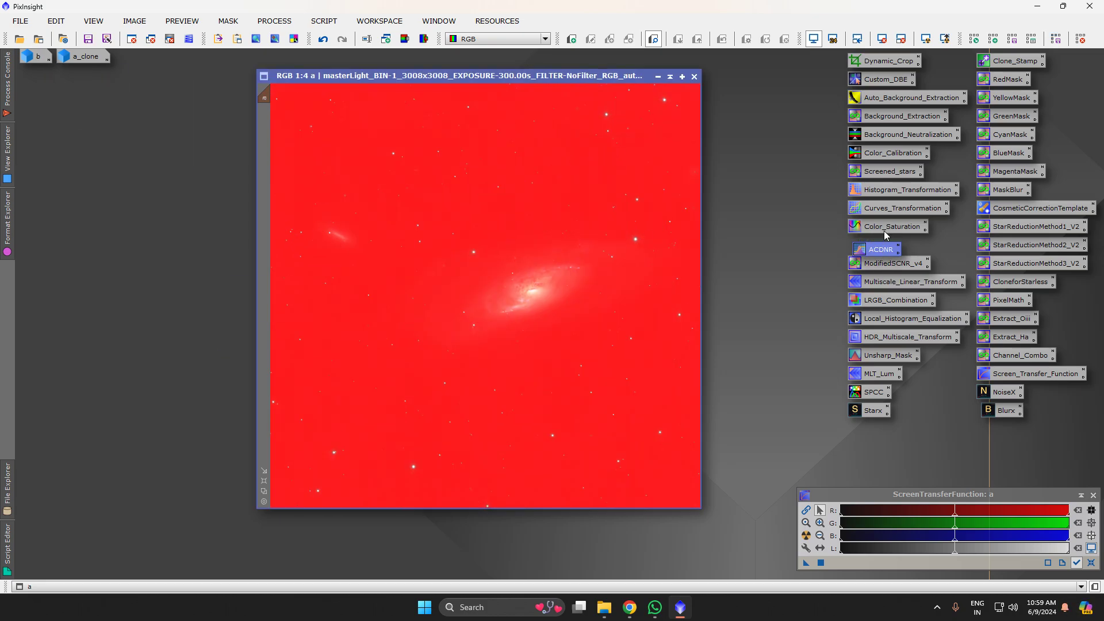
click(886, 215)
double_click(886, 214)
click(791, 456)
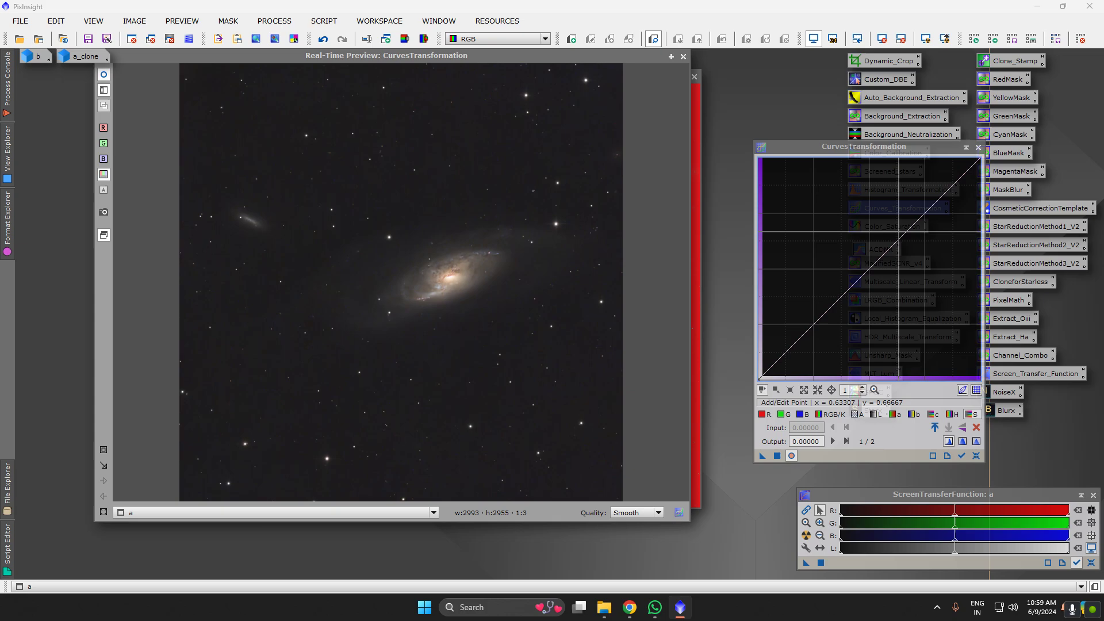
drag(917, 222, 872, 172)
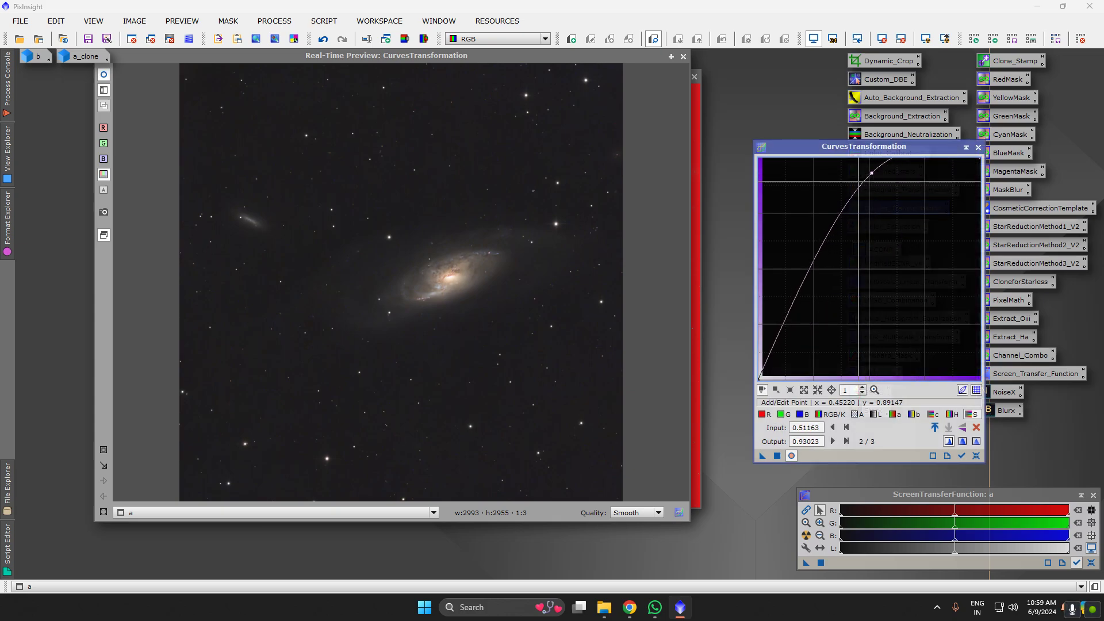
click(977, 457)
drag(923, 211, 888, 168)
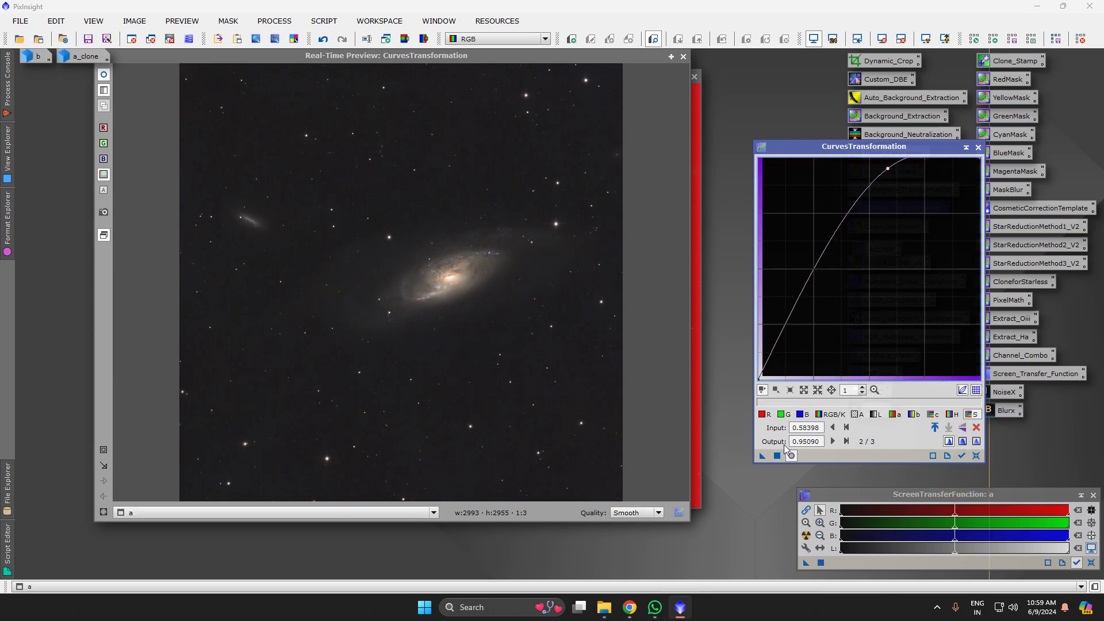
drag(762, 455, 830, 455)
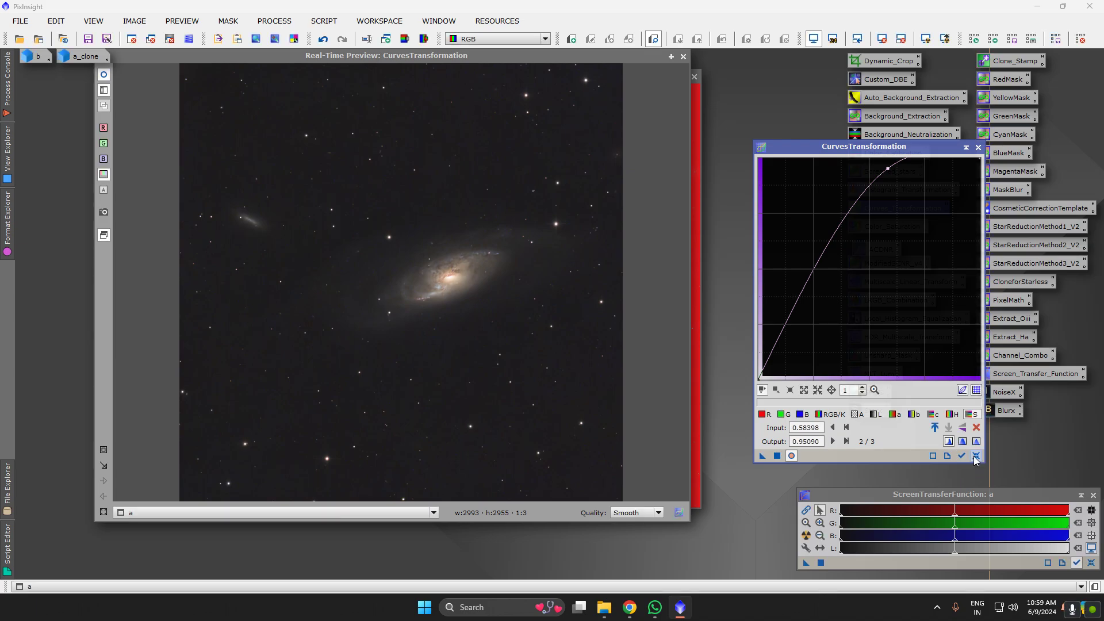
click(976, 457)
click(683, 57)
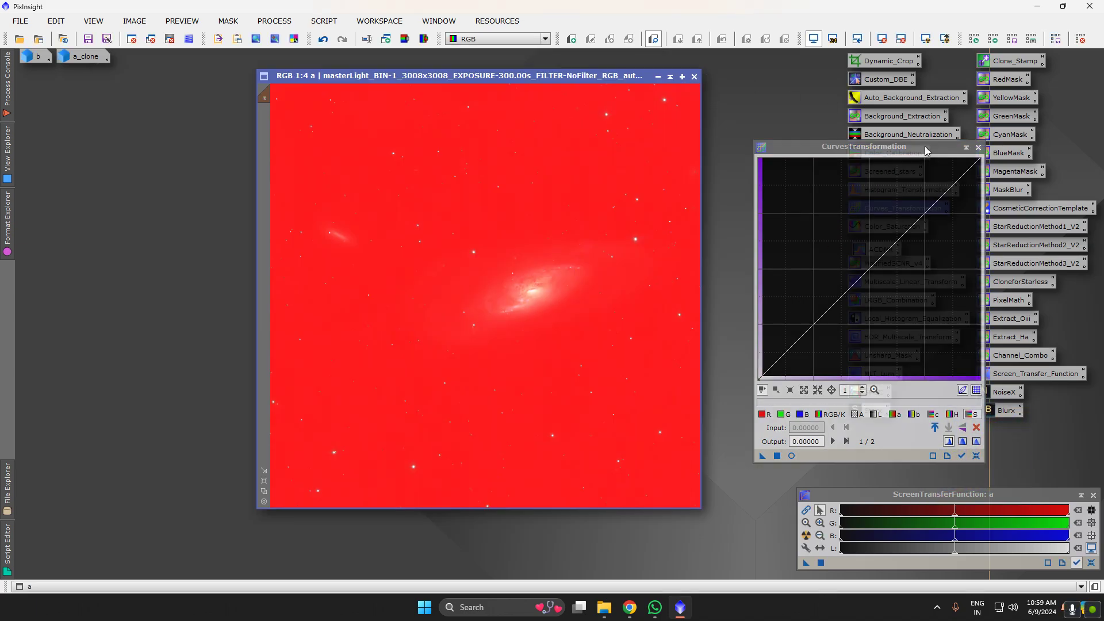
click(978, 147)
Remove the star mask from image a
right_click(549, 198)
mouse_move(587, 320)
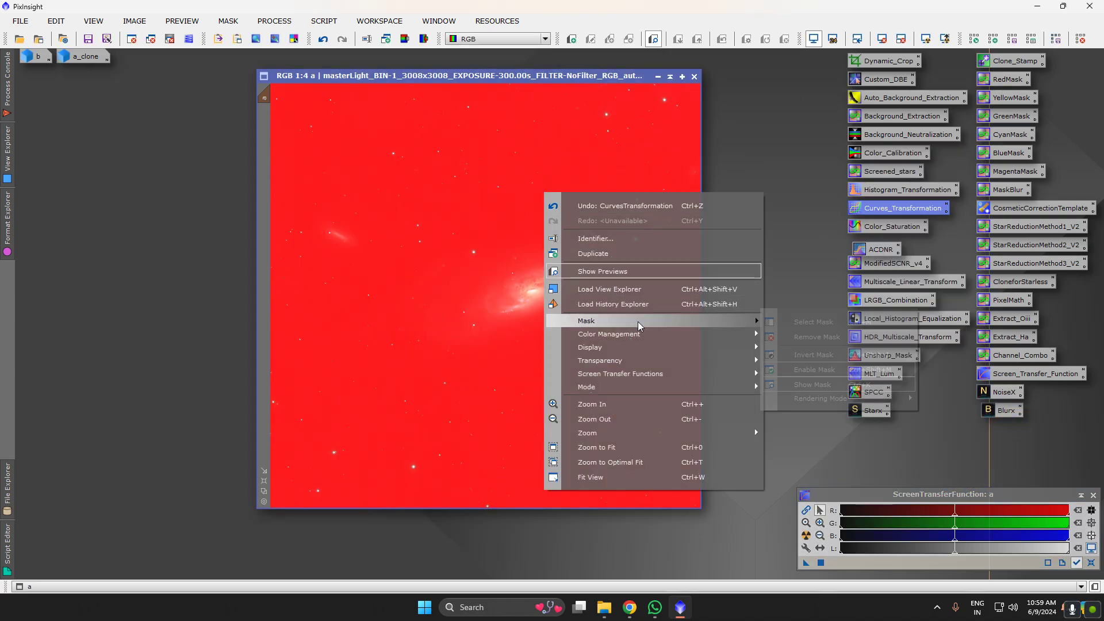
click(814, 341)
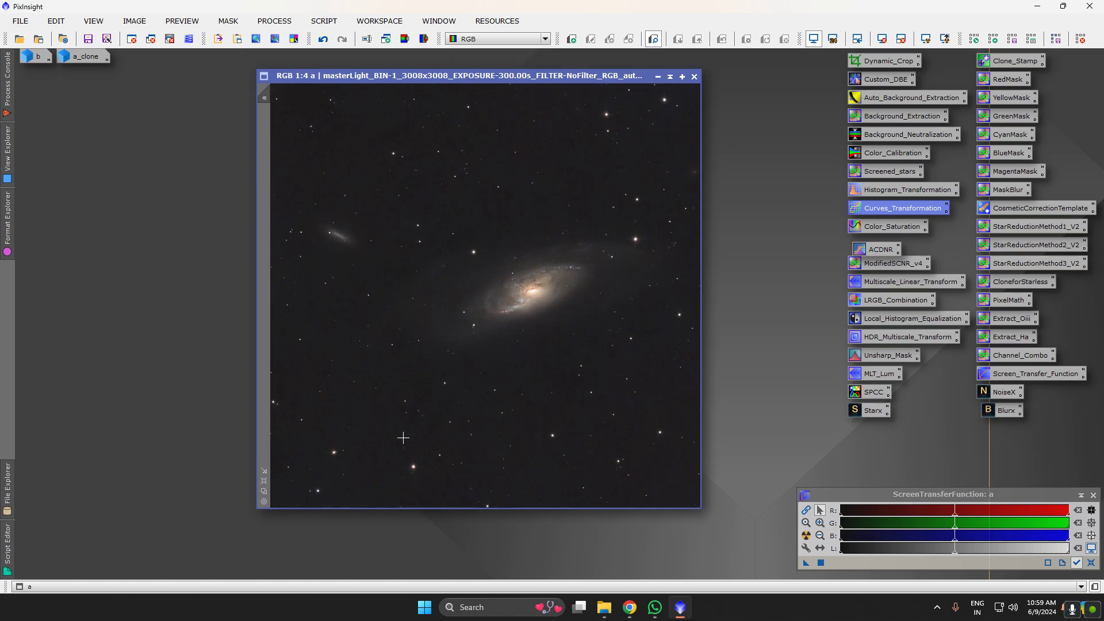
Examine the star colours, the background and the galaxy core of image a at several magnifications
scroll(408, 441, up, 2)
scroll(543, 456, down, 2)
scroll(522, 412, up, 1)
scroll(494, 394, down, 2)
scroll(491, 381, up, 4)
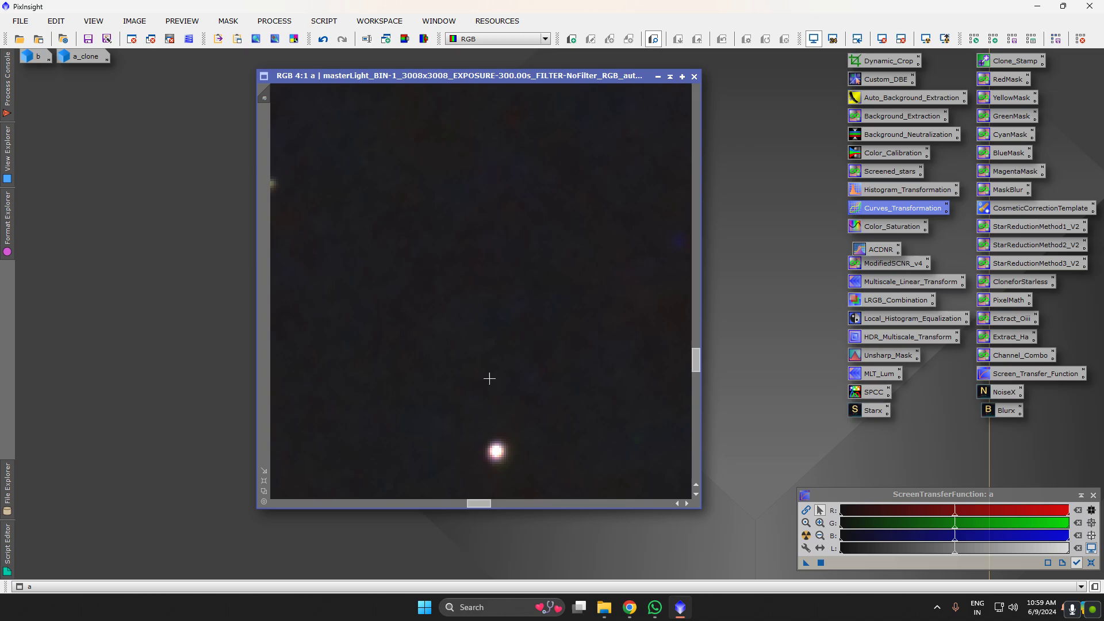
scroll(488, 377, down, 4)
scroll(531, 288, up, 2)
scroll(531, 287, up, 2)
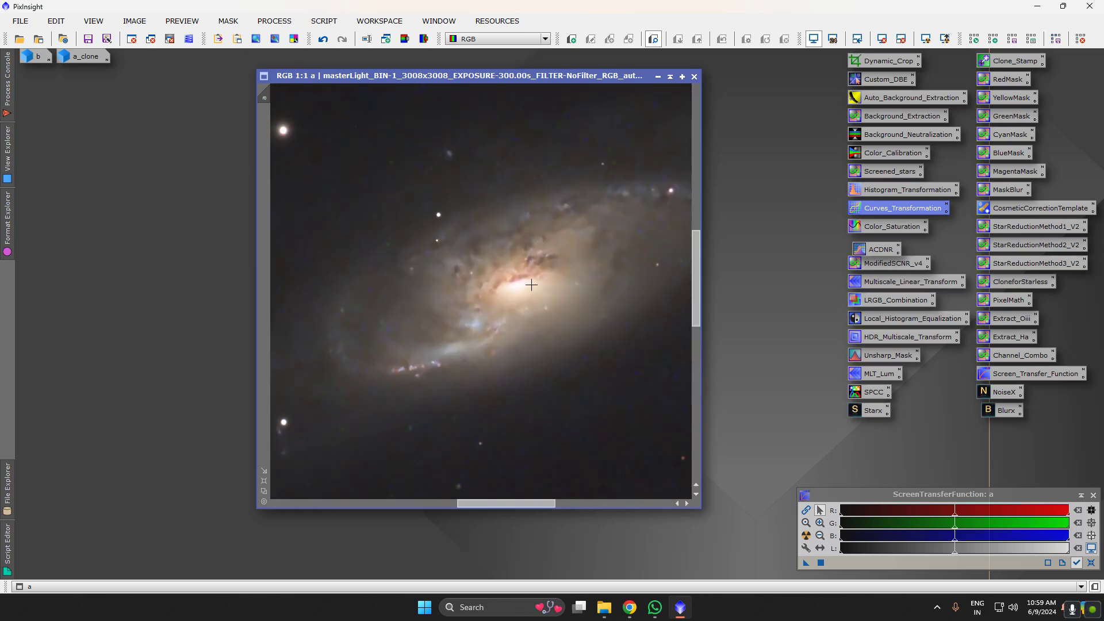
scroll(531, 285, down, 4)
mouse_move(659, 611)
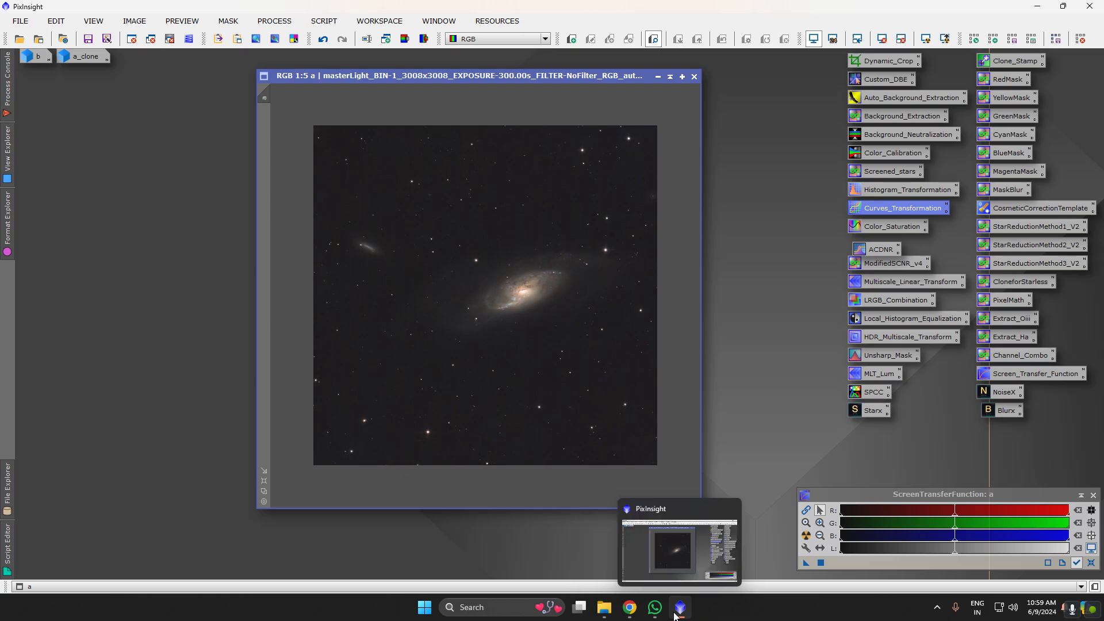
click(604, 607)
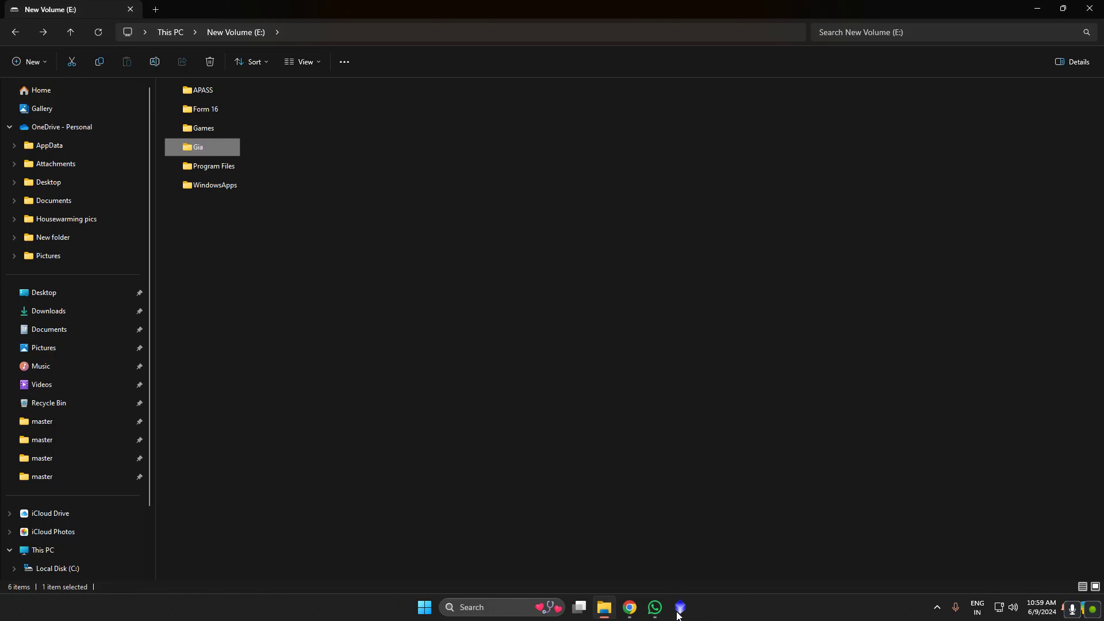
click(1090, 8)
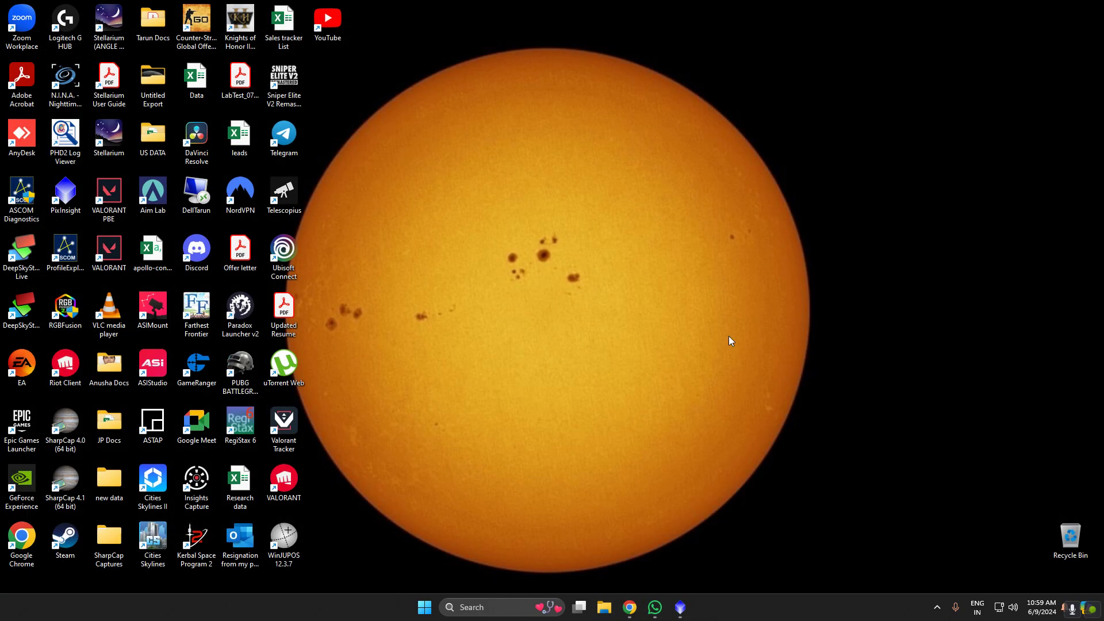
click(684, 613)
click(684, 613)
click(655, 609)
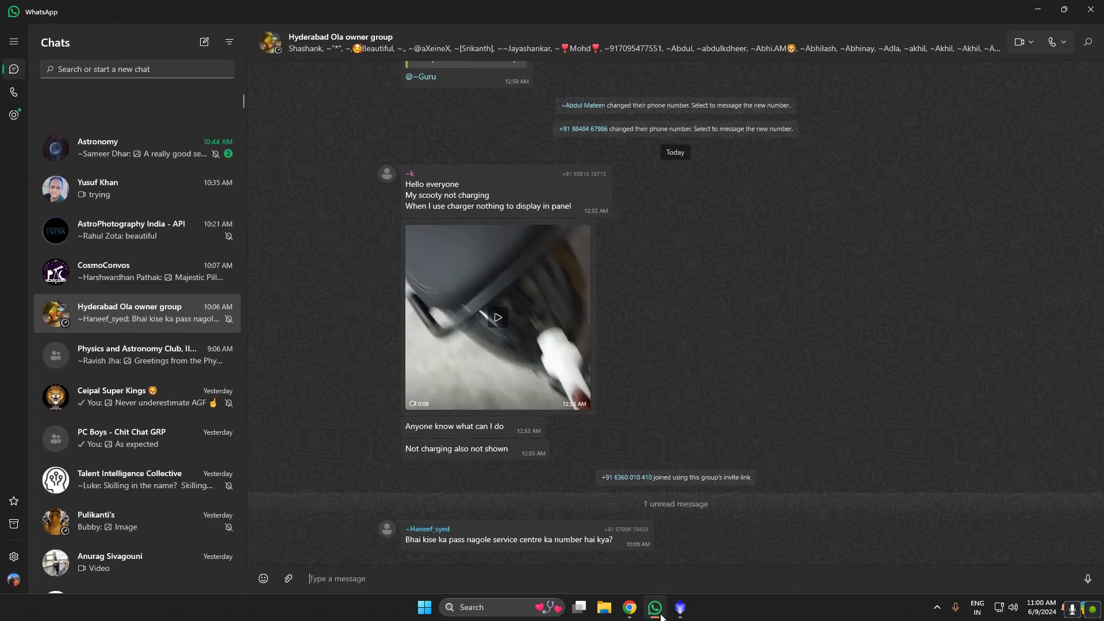
click(658, 613)
click(681, 615)
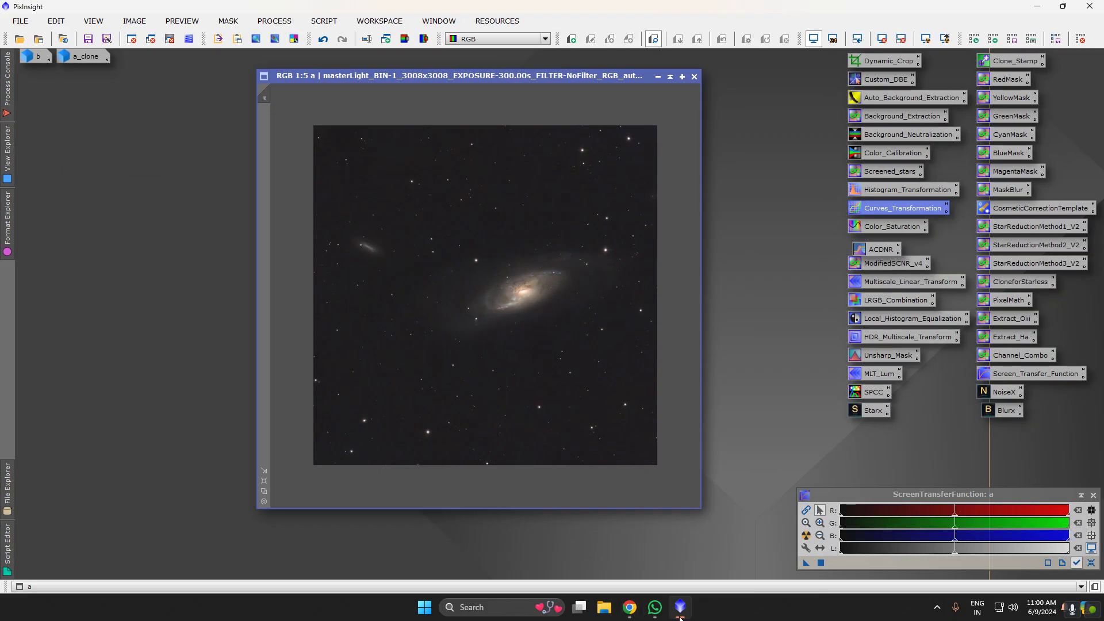
click(677, 614)
Switch to the Google Meet call, review its participant list, and briefly mute the microphone before turning it back on
click(631, 611)
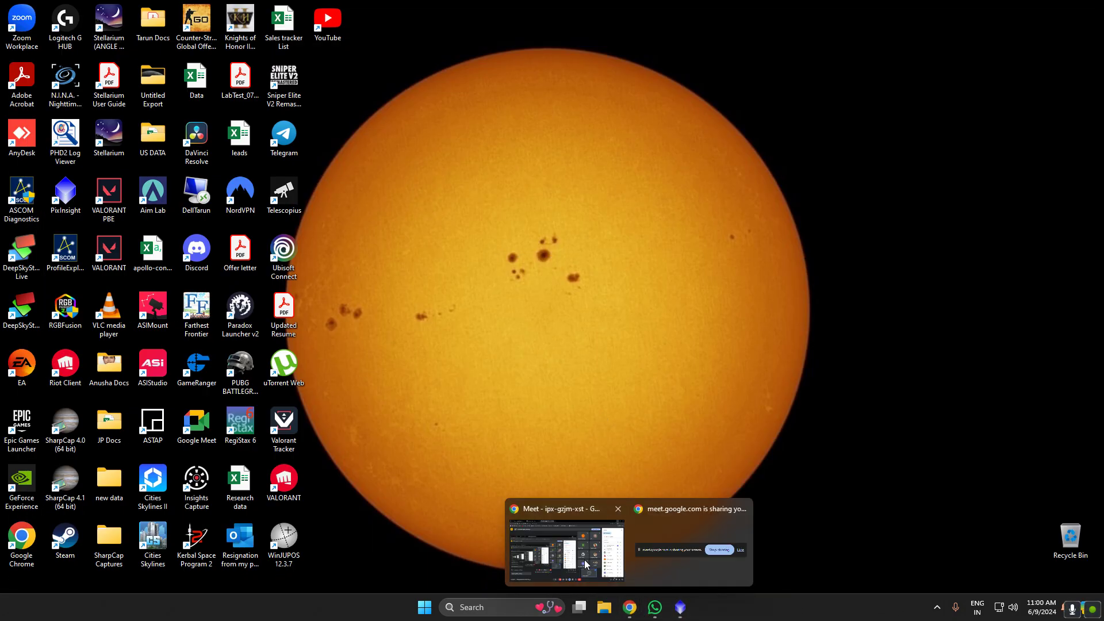
click(570, 546)
scroll(941, 404, down, 2)
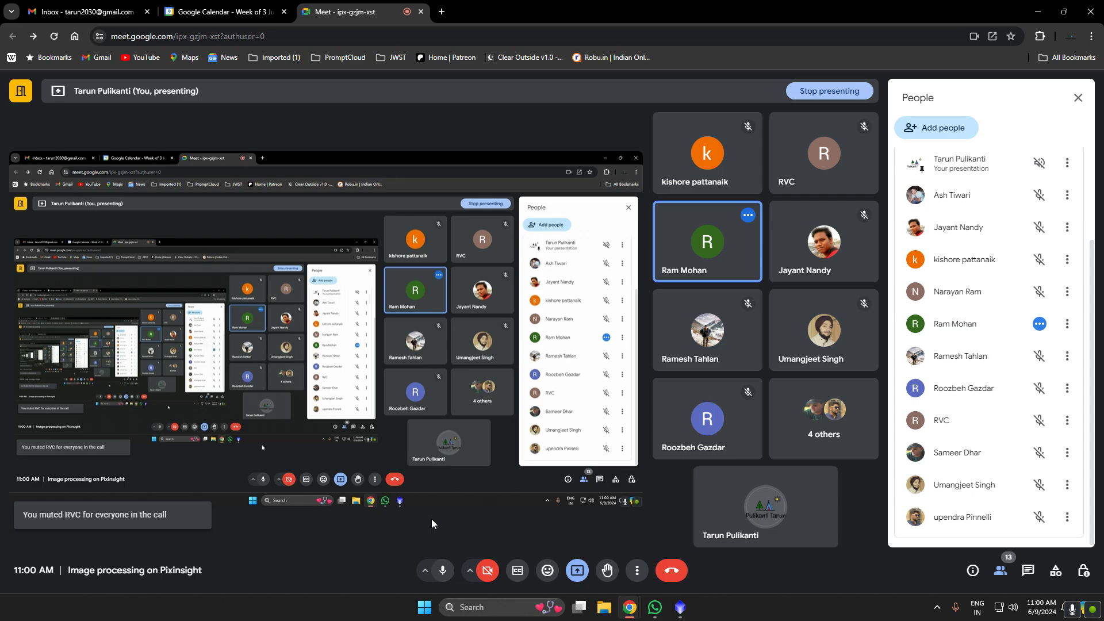
click(441, 571)
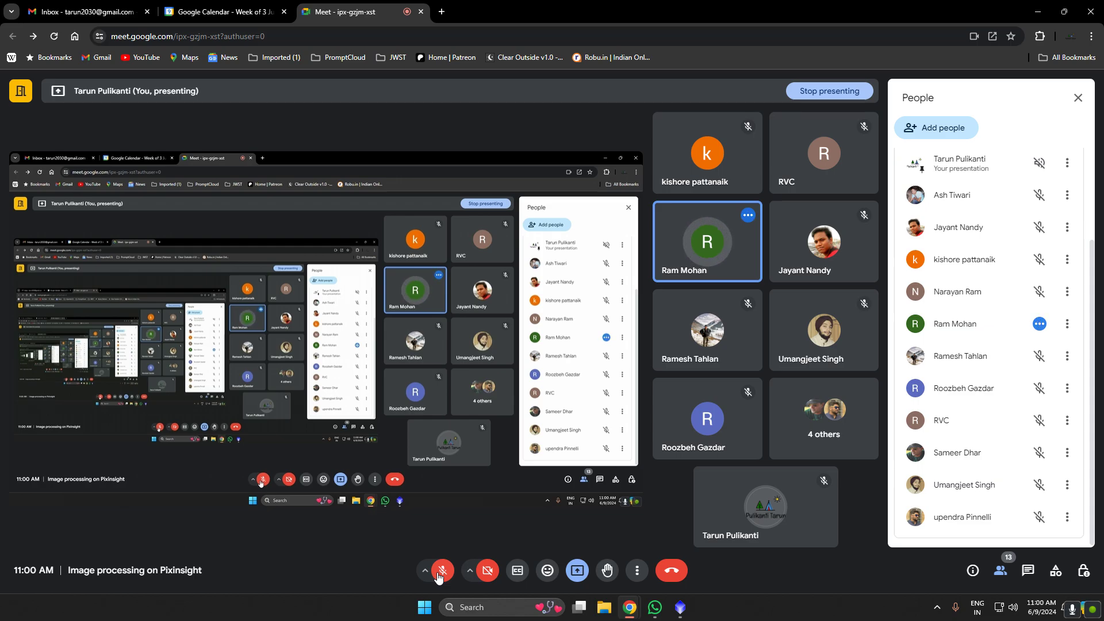
click(440, 574)
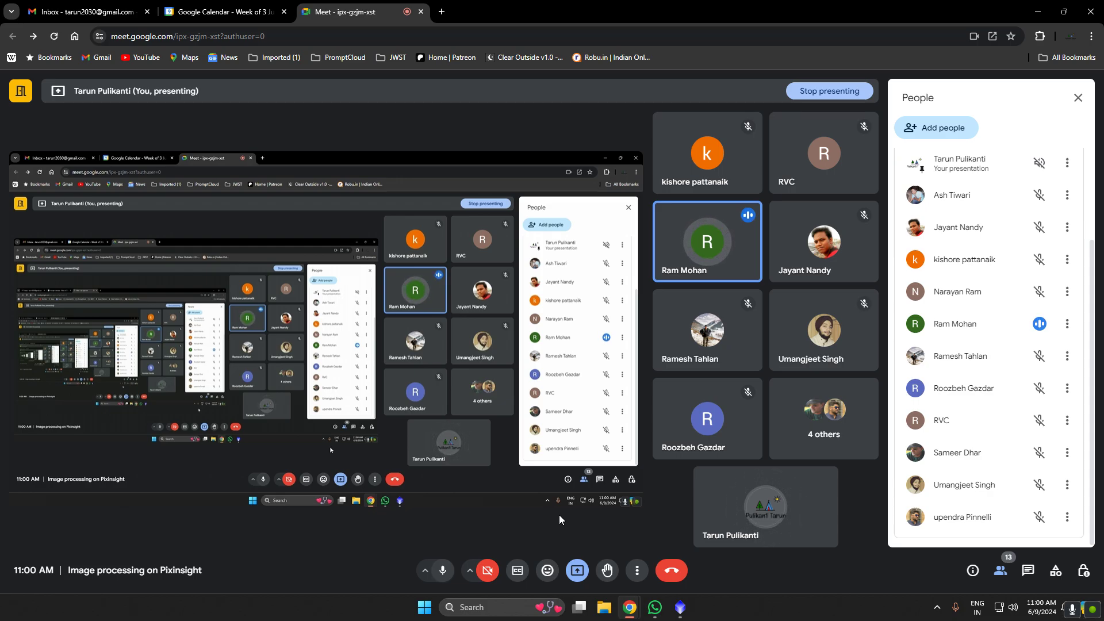
Return to PixInsight, dismiss the presenting notification, and align the ACDNR process icon between Color_Saturation and ModifiedSCNR_v4
click(680, 607)
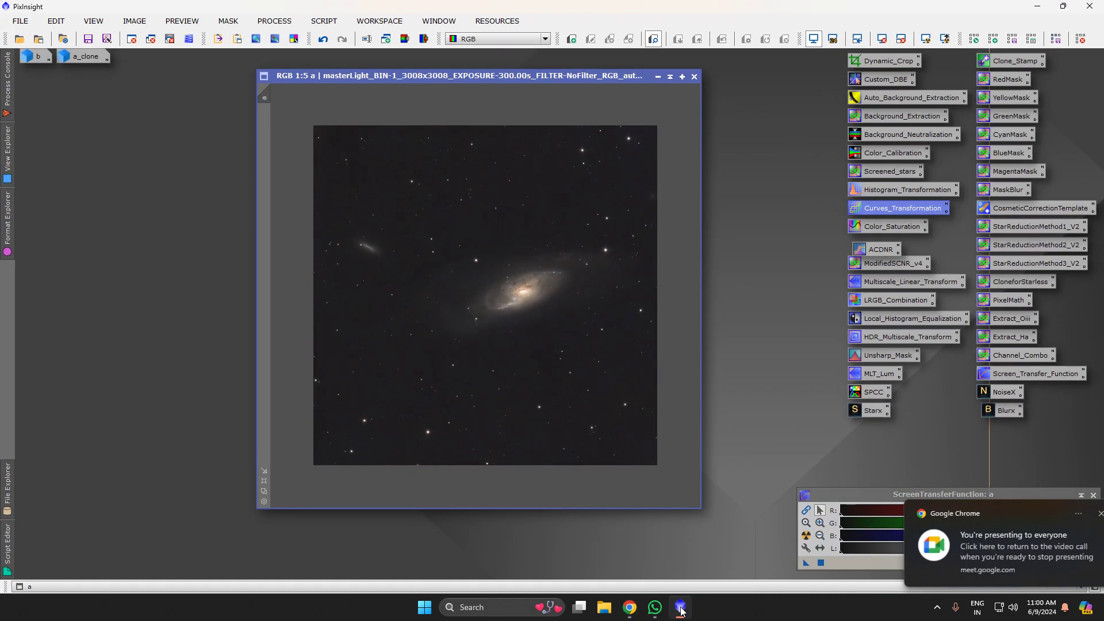
click(1079, 514)
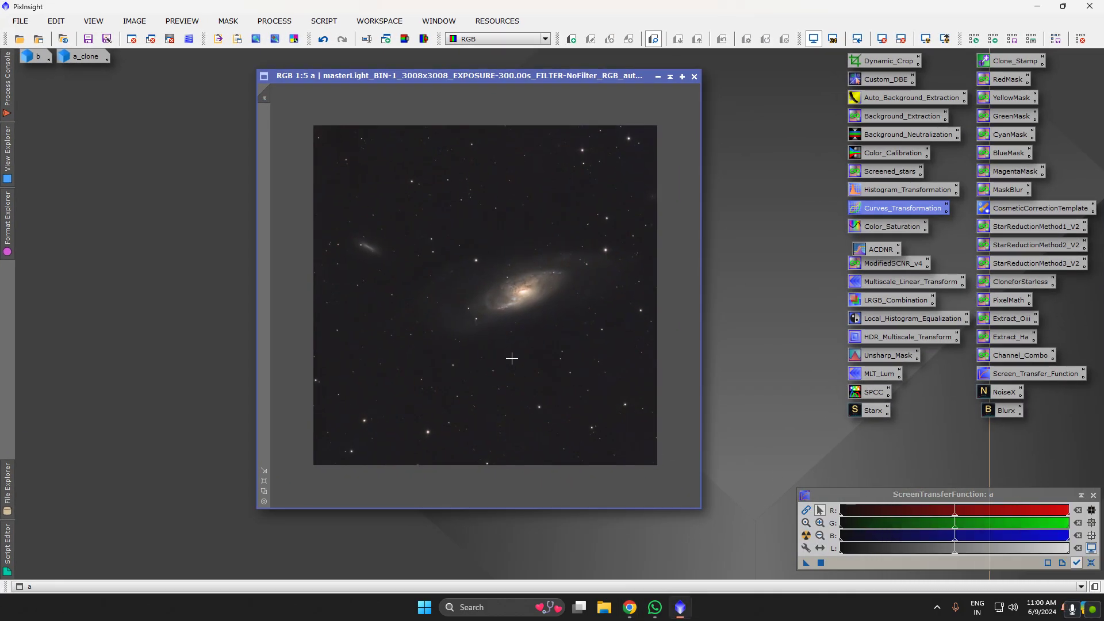
scroll(512, 360, up, 1)
scroll(517, 361, down, 1)
scroll(518, 361, up, 1)
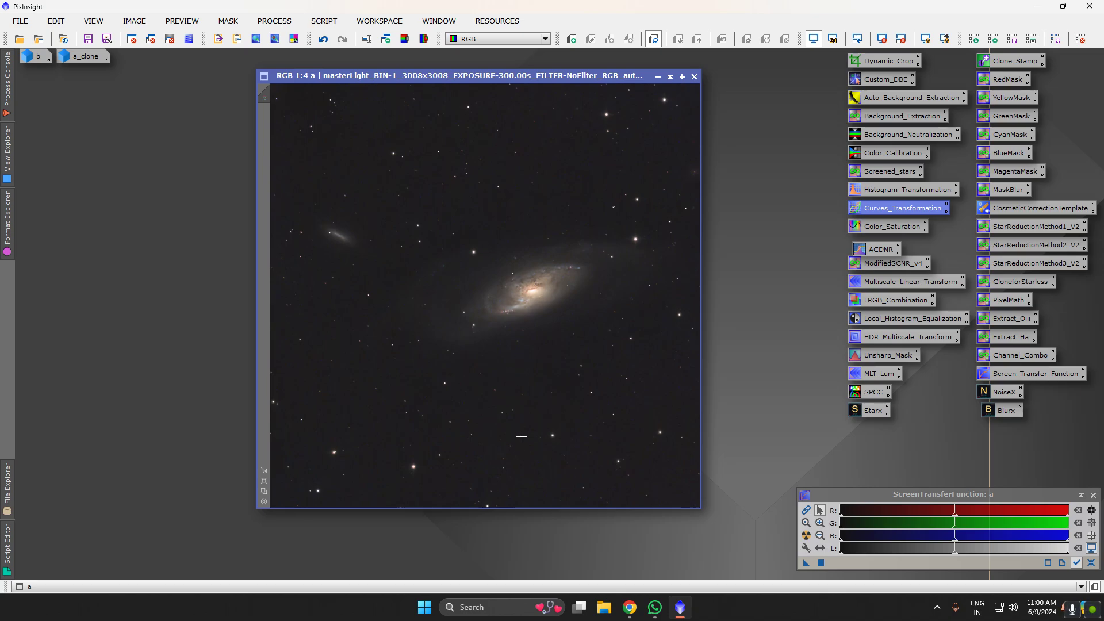
mouse_move(658, 613)
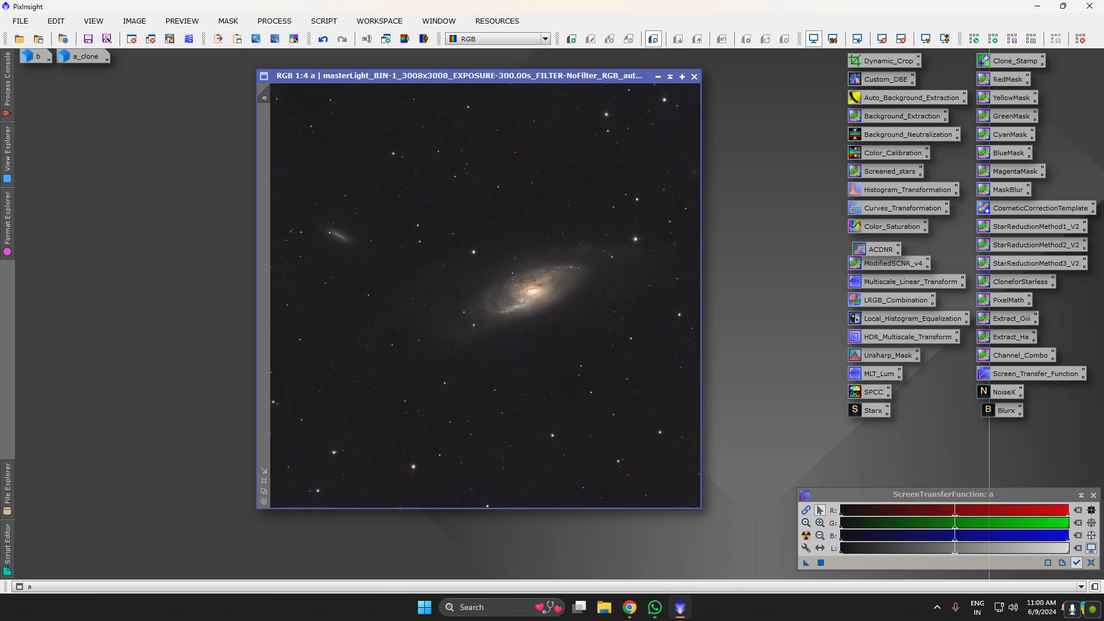
click(869, 254)
drag(869, 254, 864, 248)
click(745, 395)
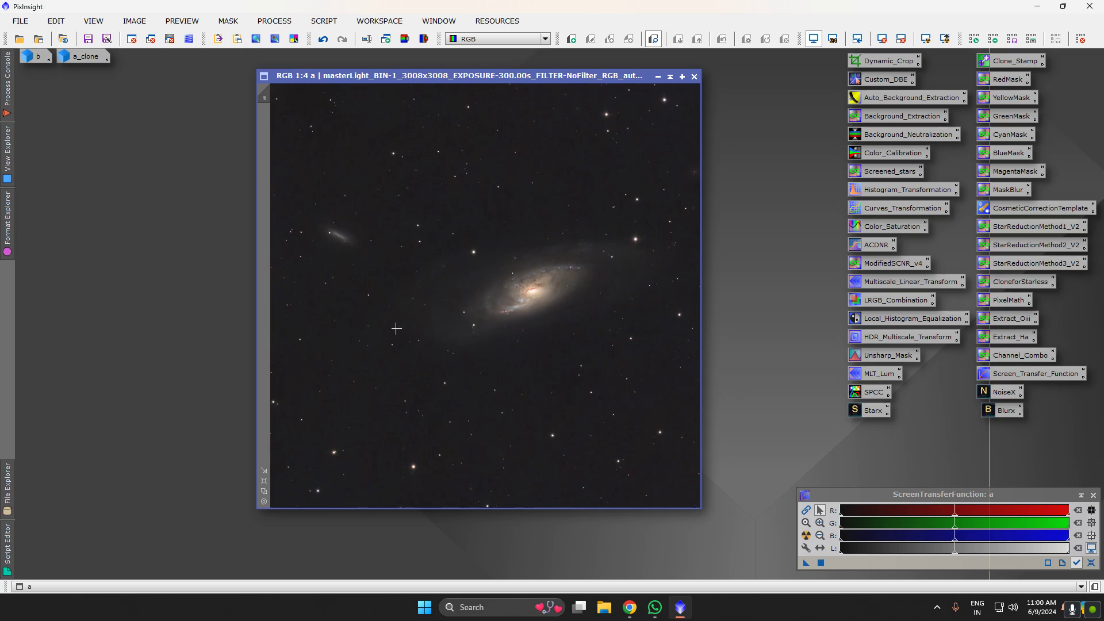
Inspect the galaxy core, its spiral arms and the surrounding stars of image a up close
scroll(522, 329, up, 2)
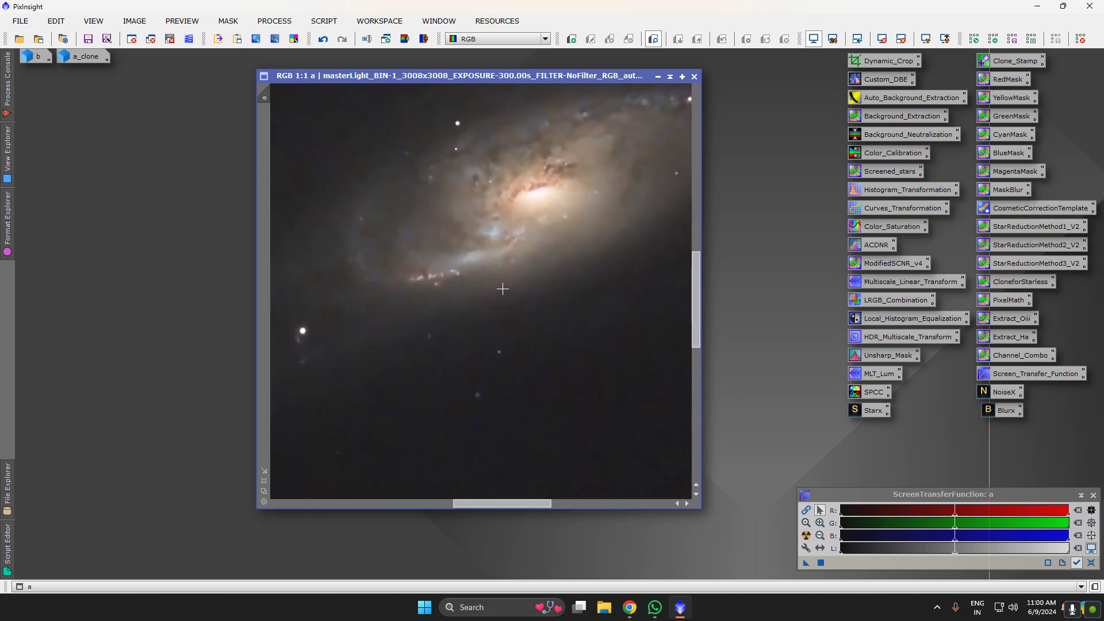
scroll(502, 288, down, 1)
scroll(512, 336, down, 1)
scroll(512, 336, up, 3)
scroll(514, 333, down, 2)
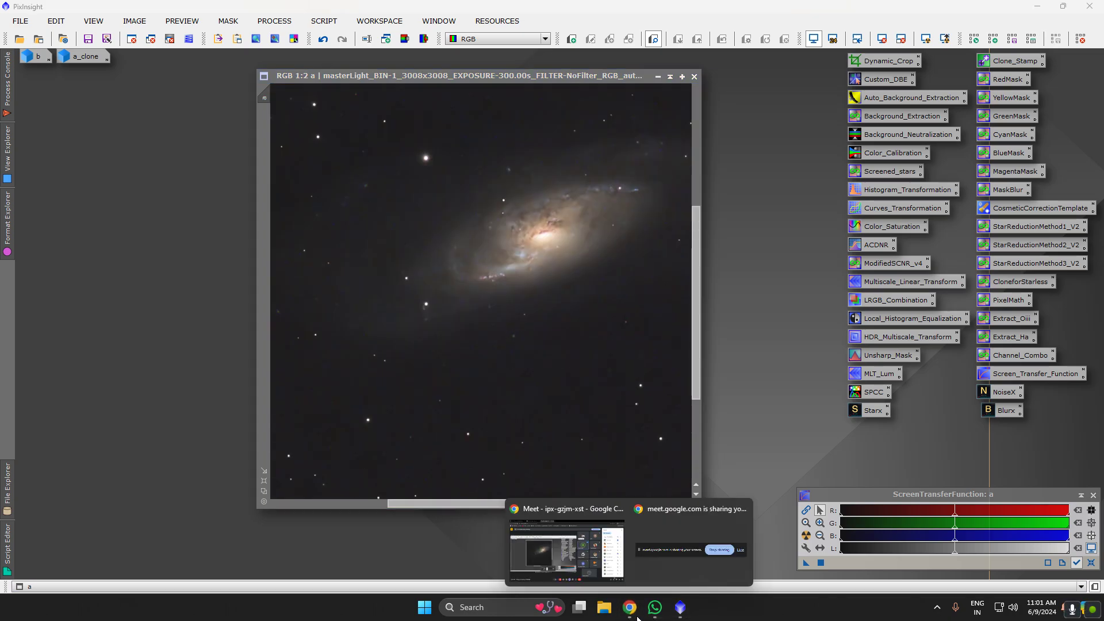
Switch to the Google Meet call, check the in-call messages, and minimize the browser to return to PixInsight
click(598, 537)
click(1028, 571)
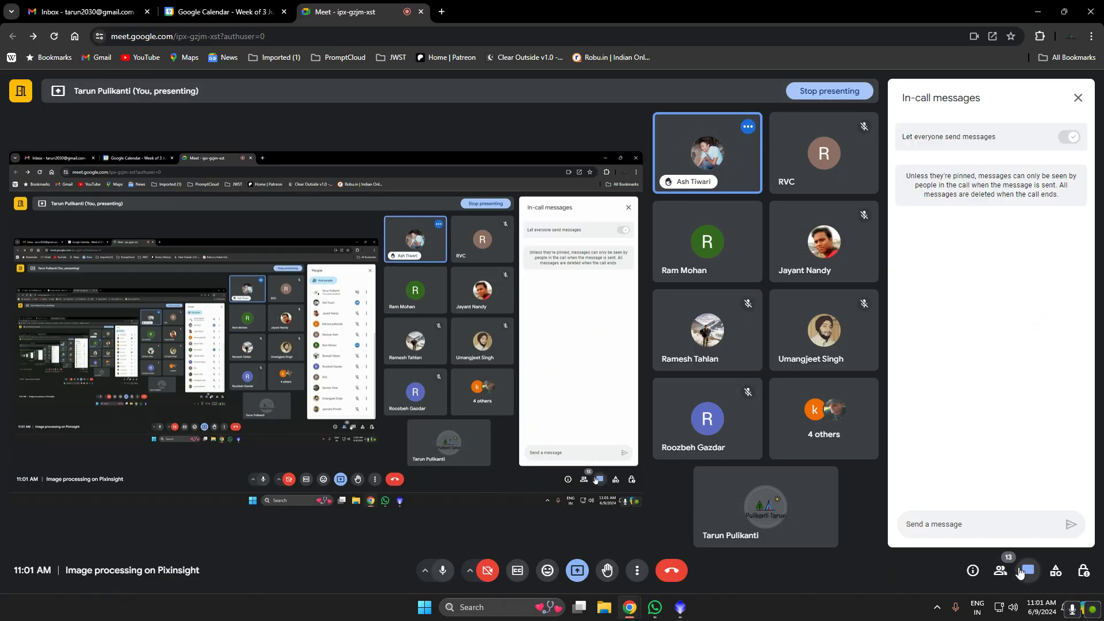
click(1022, 575)
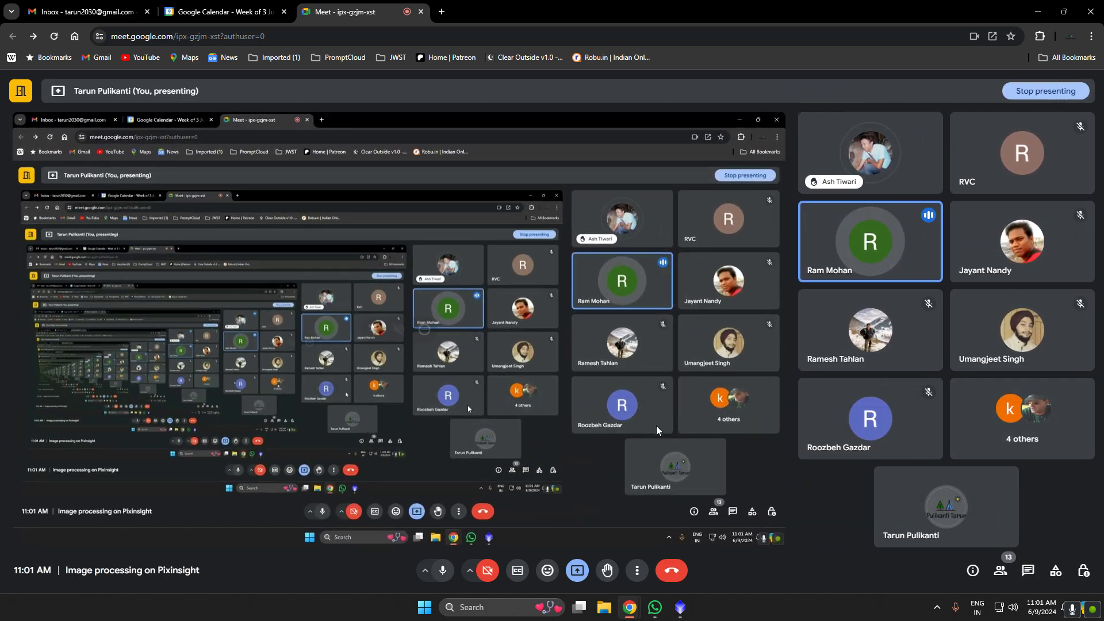
click(1037, 11)
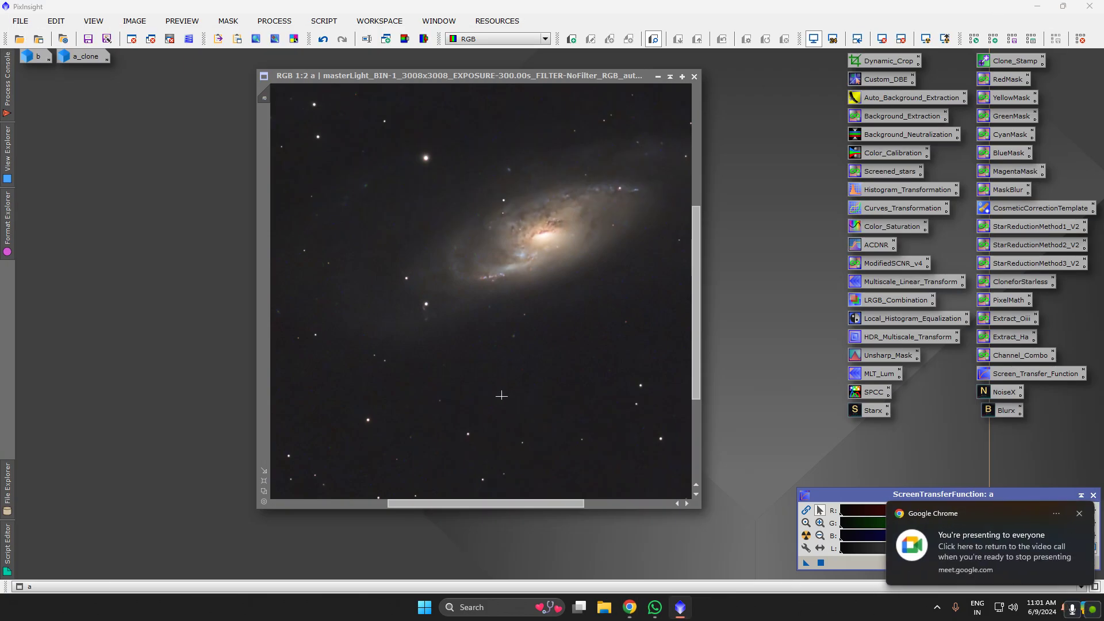
mouse_move(655, 607)
mouse_move(617, 523)
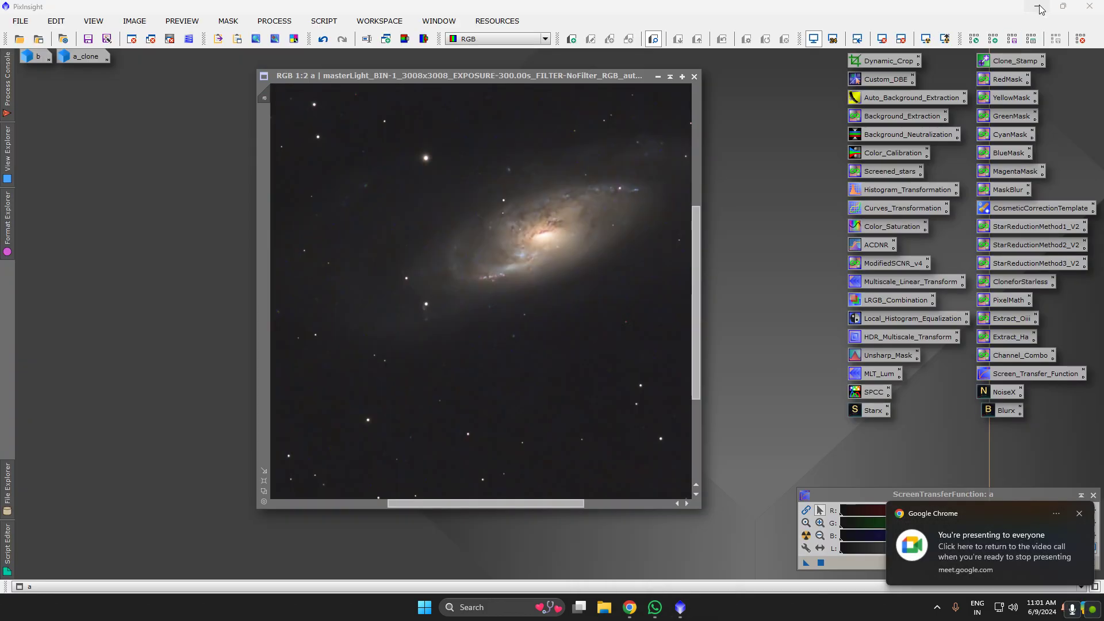
click(1041, 8)
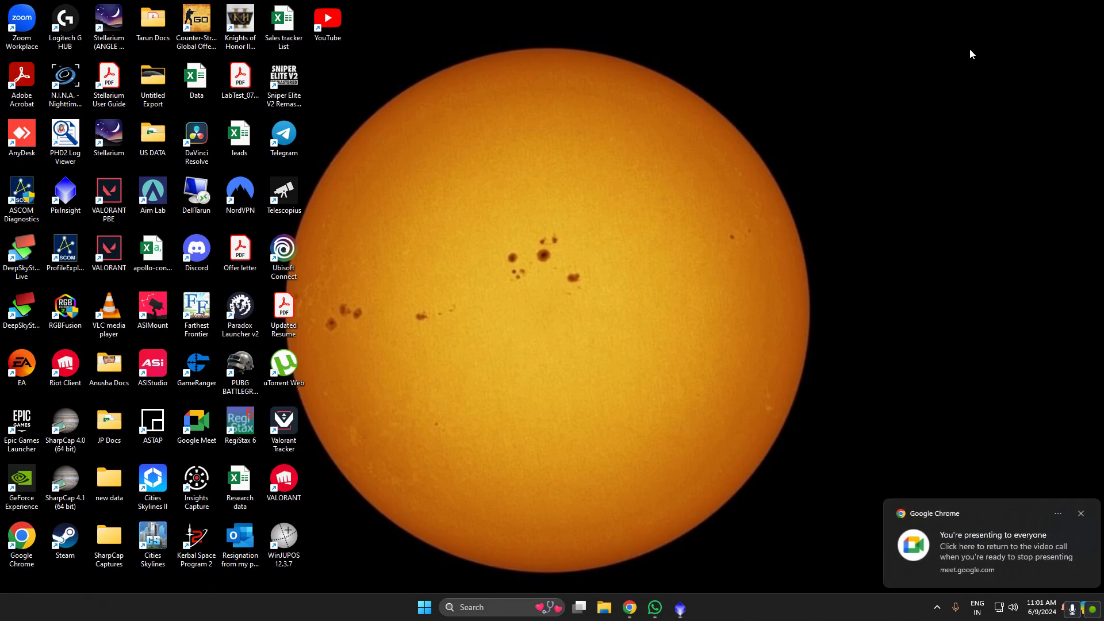
click(680, 607)
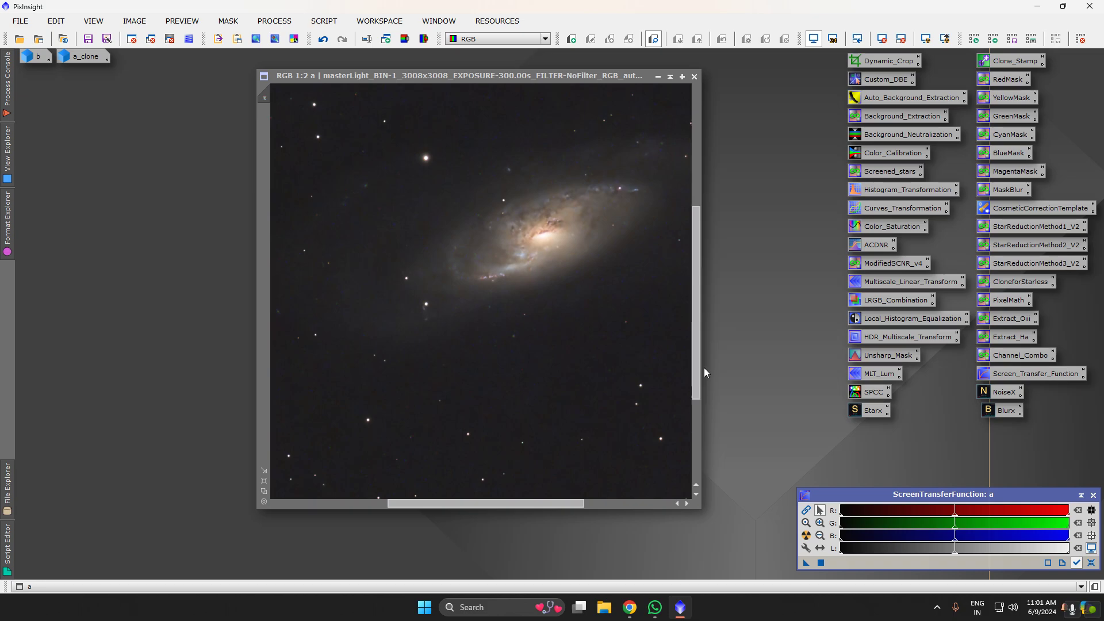
mouse_move(688, 616)
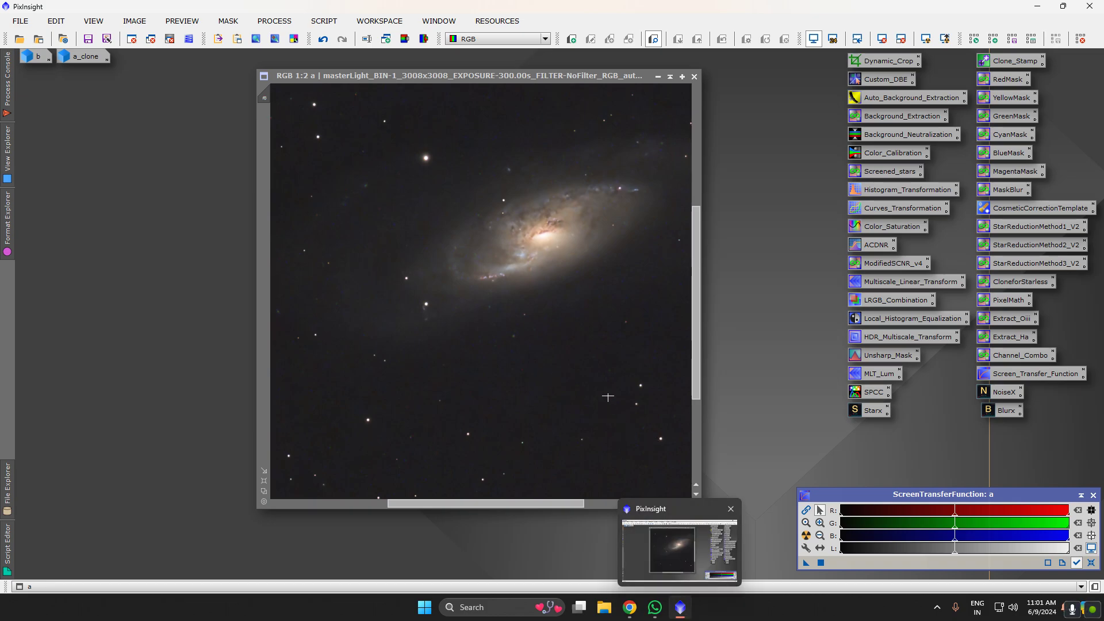
scroll(501, 295, down, 3)
scroll(481, 308, up, 1)
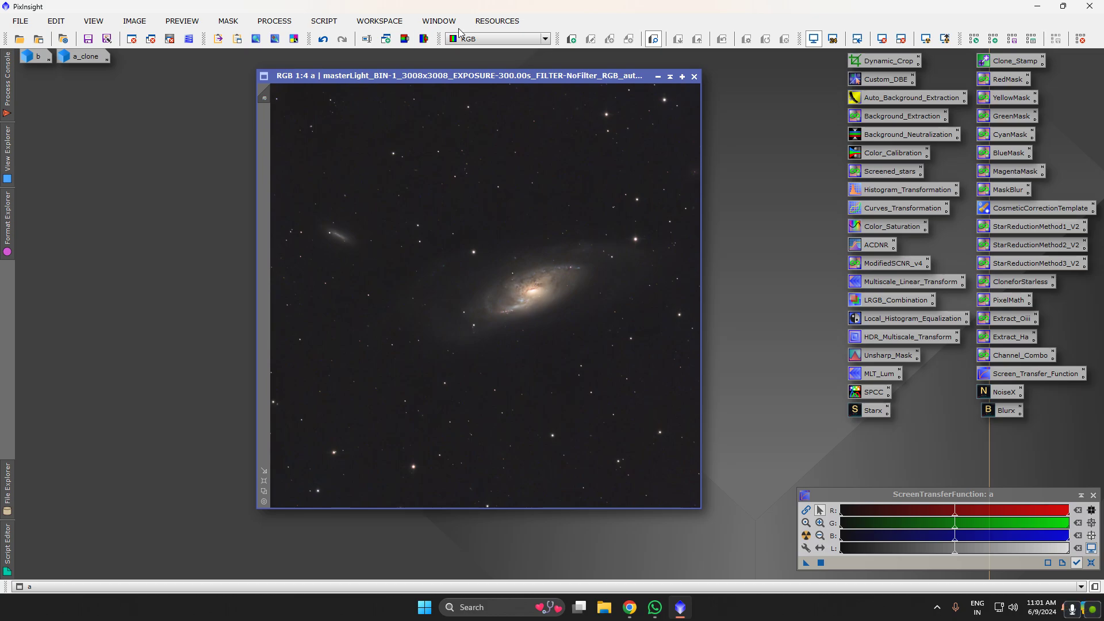
Review the full list of update repositories from start to end and close it without changing anything
click(497, 21)
mouse_move(530, 92)
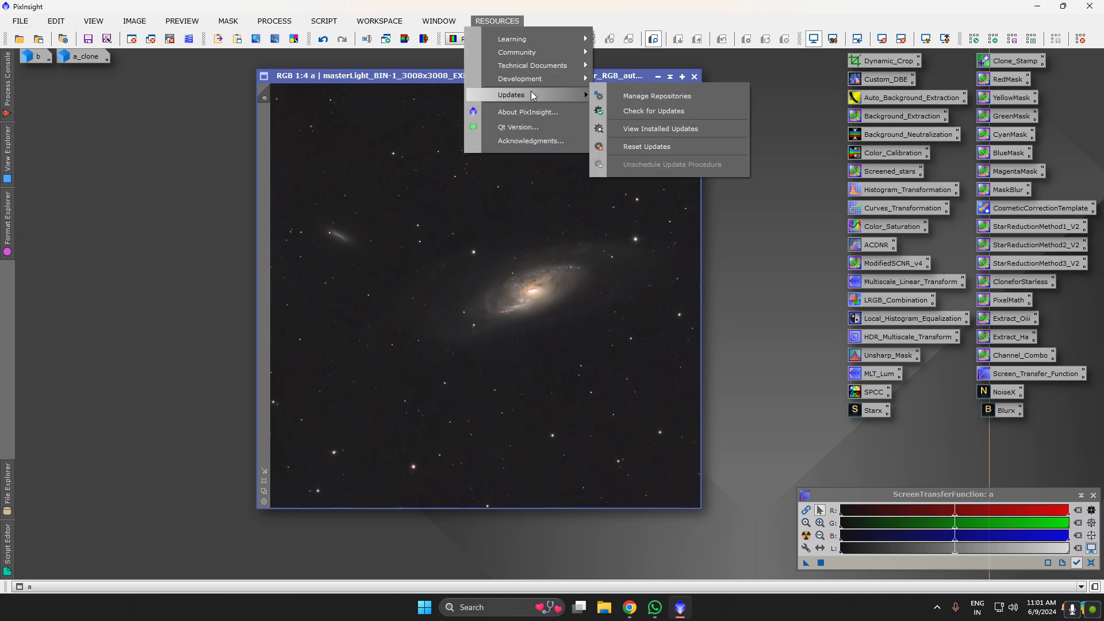
click(662, 98)
scroll(730, 299, down, 3)
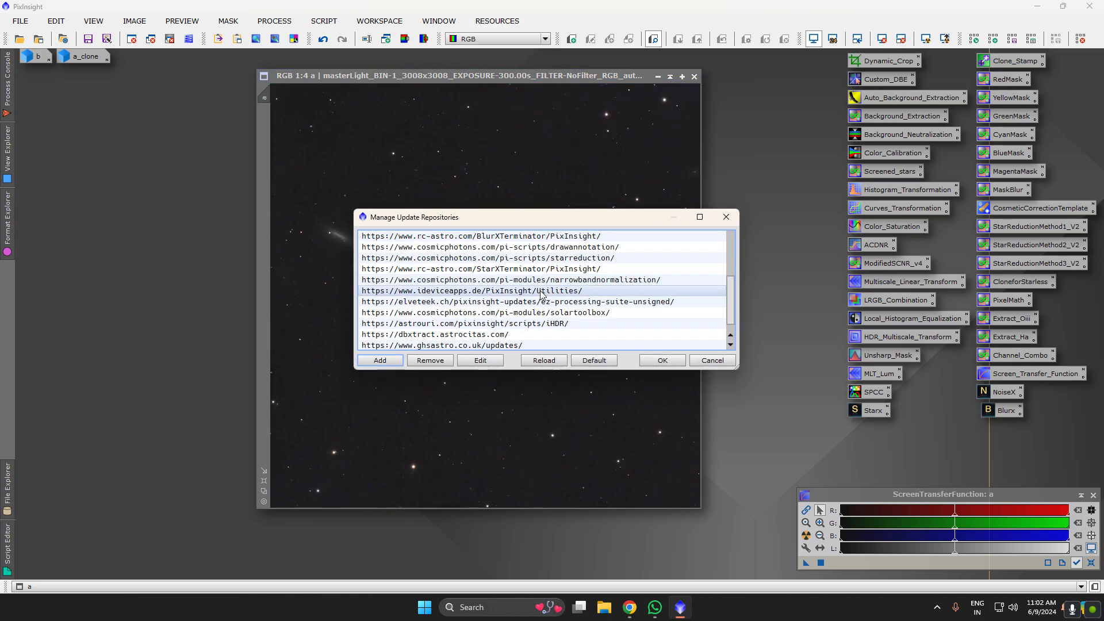
scroll(733, 306, down, 1)
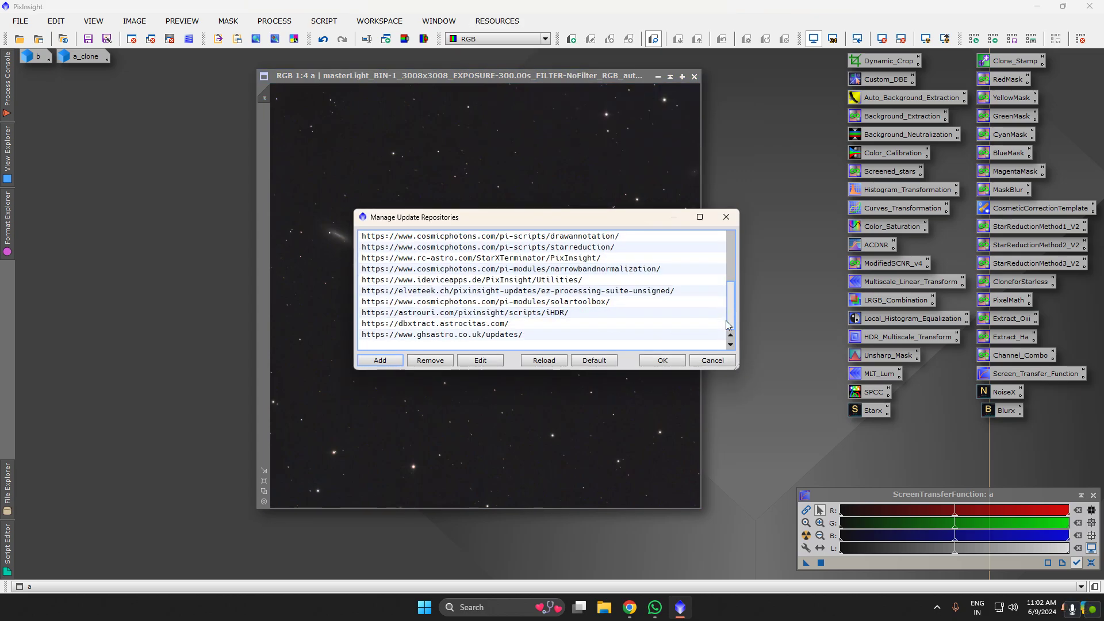
scroll(727, 303, up, 1)
drag(727, 304, 729, 252)
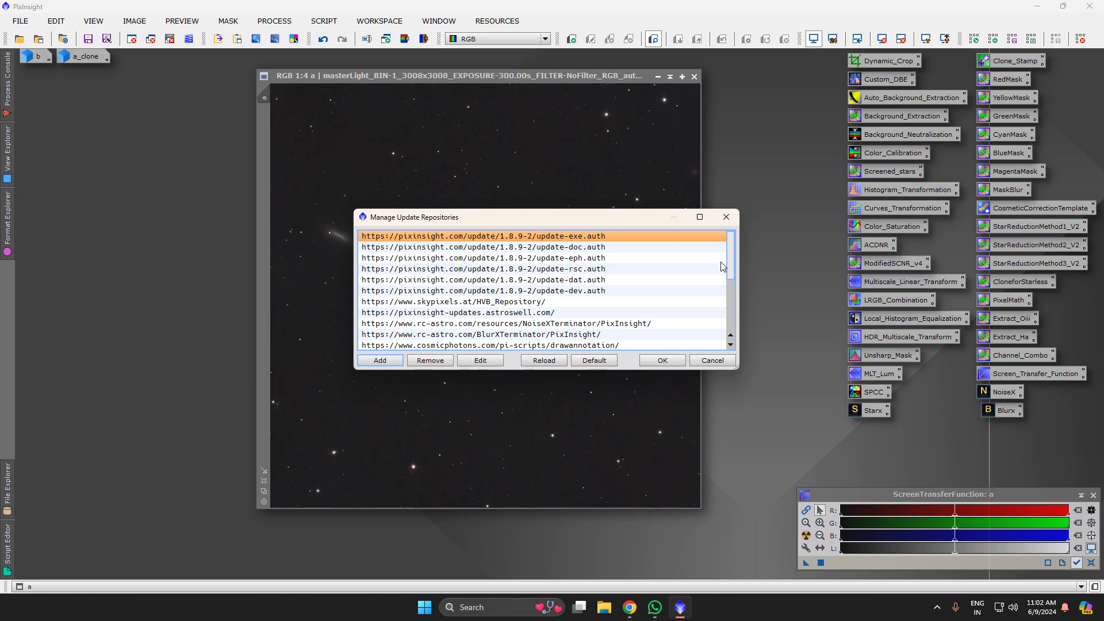
scroll(722, 270, down, 3)
scroll(719, 311, down, 1)
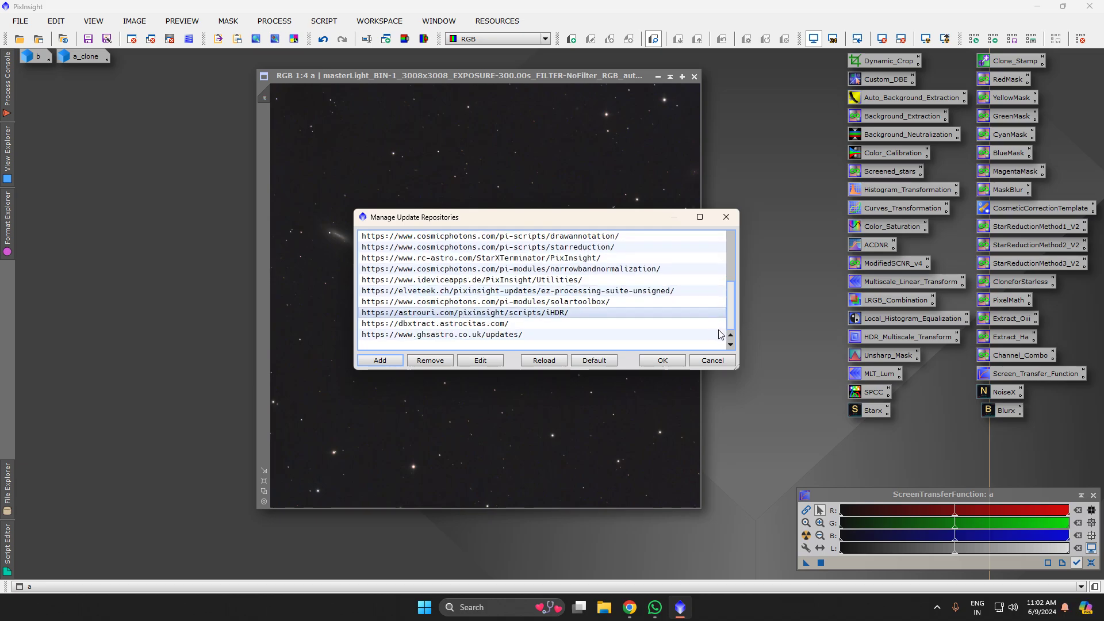
scroll(723, 294, up, 3)
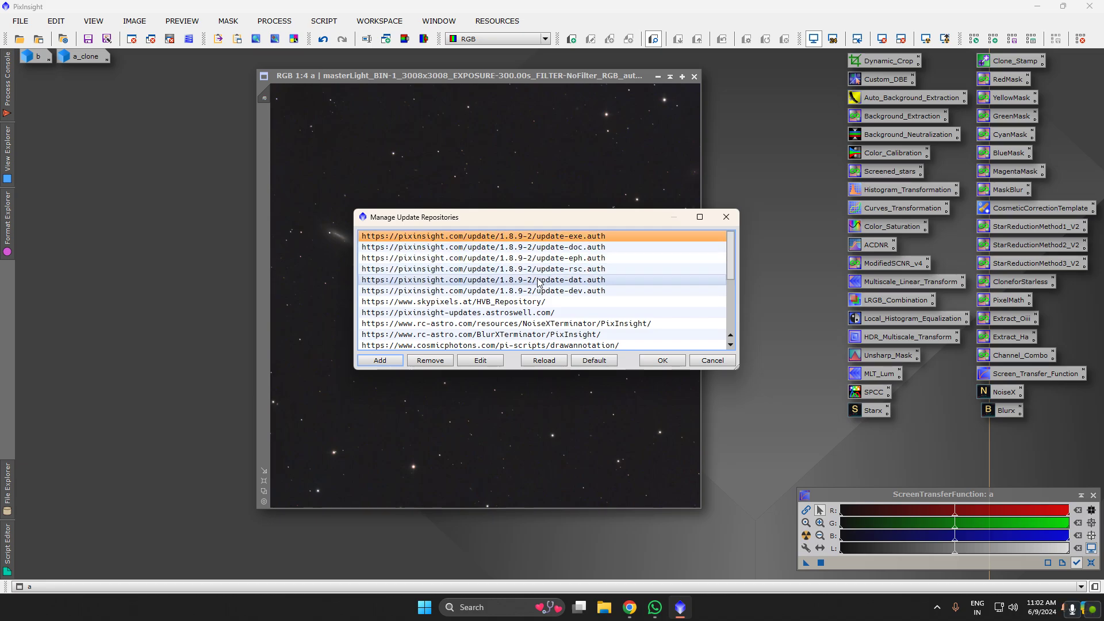
scroll(477, 303, down, 1)
scroll(477, 303, down, 3)
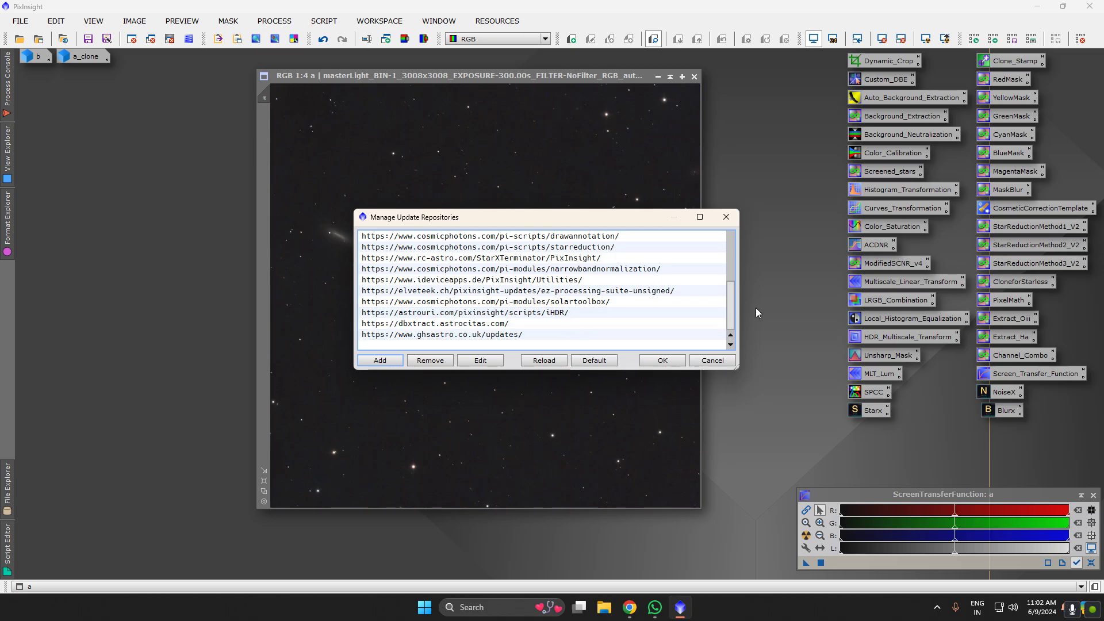
drag(732, 307, 732, 306)
click(723, 361)
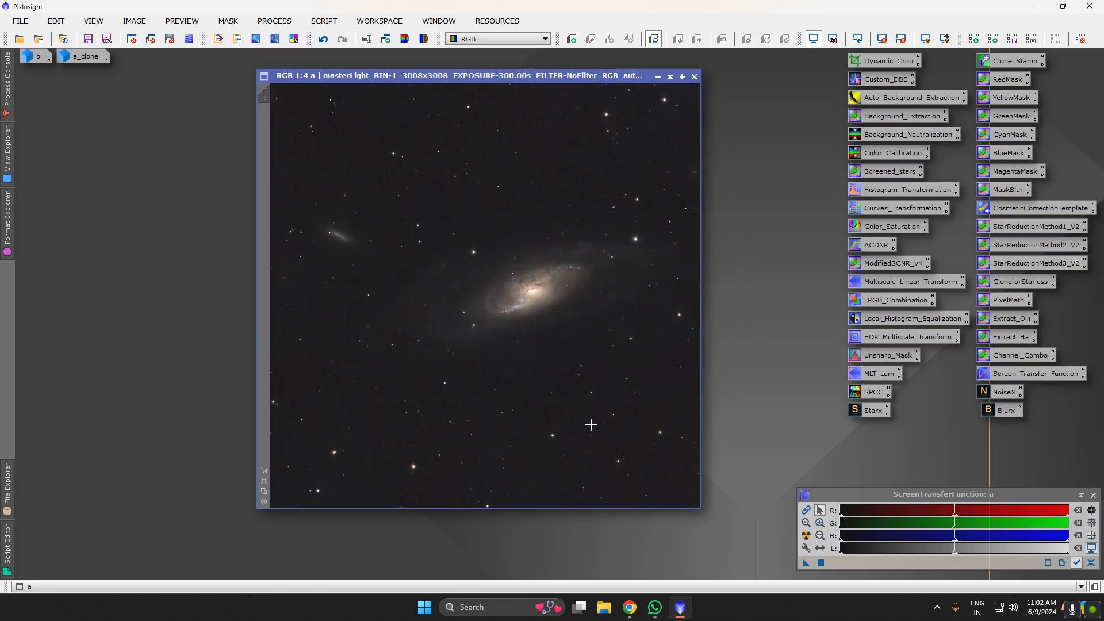
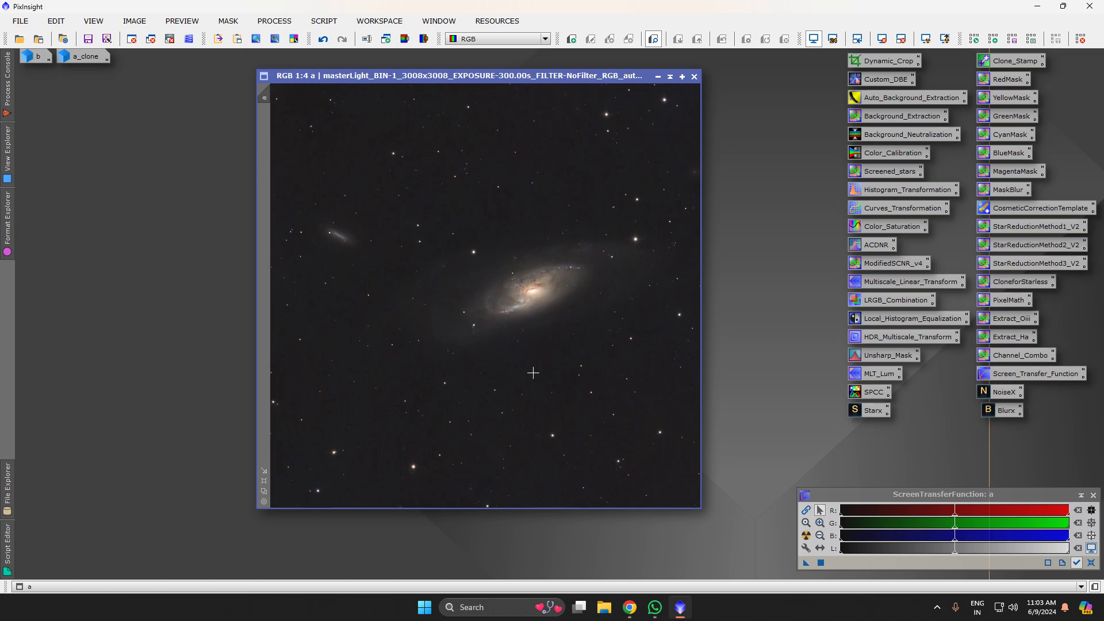
click(324, 21)
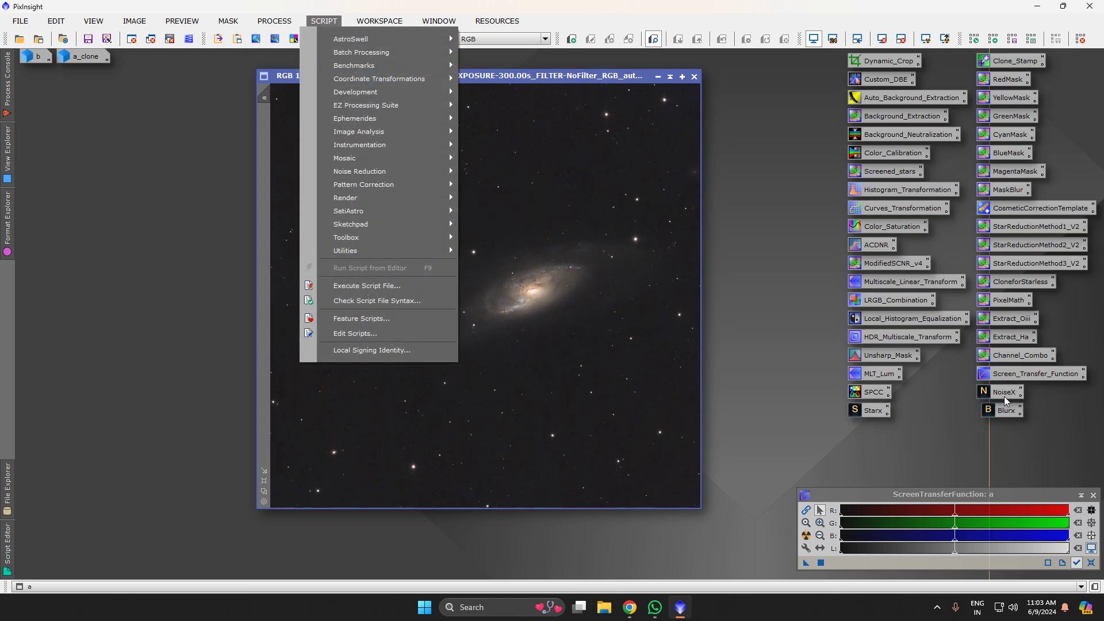
click(691, 375)
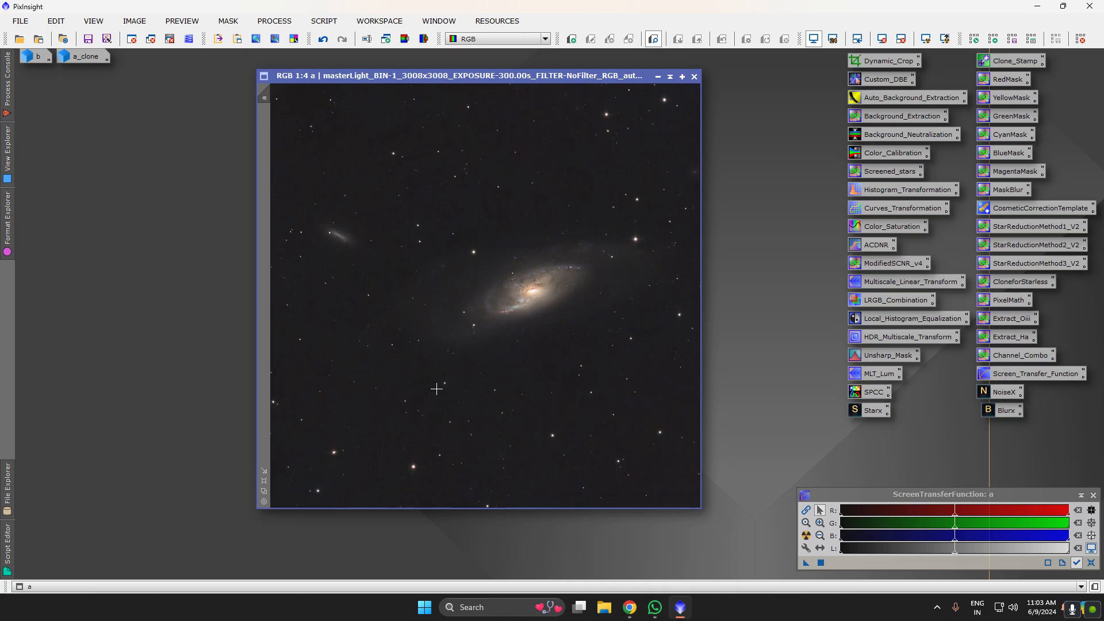
scroll(485, 456, up, 2)
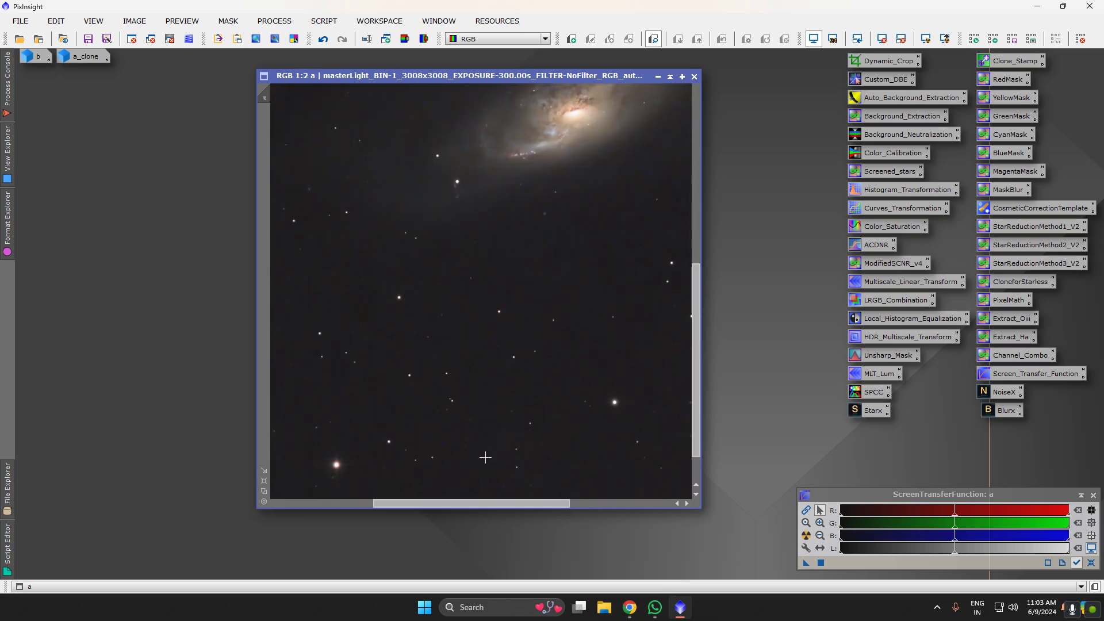
scroll(483, 454, down, 2)
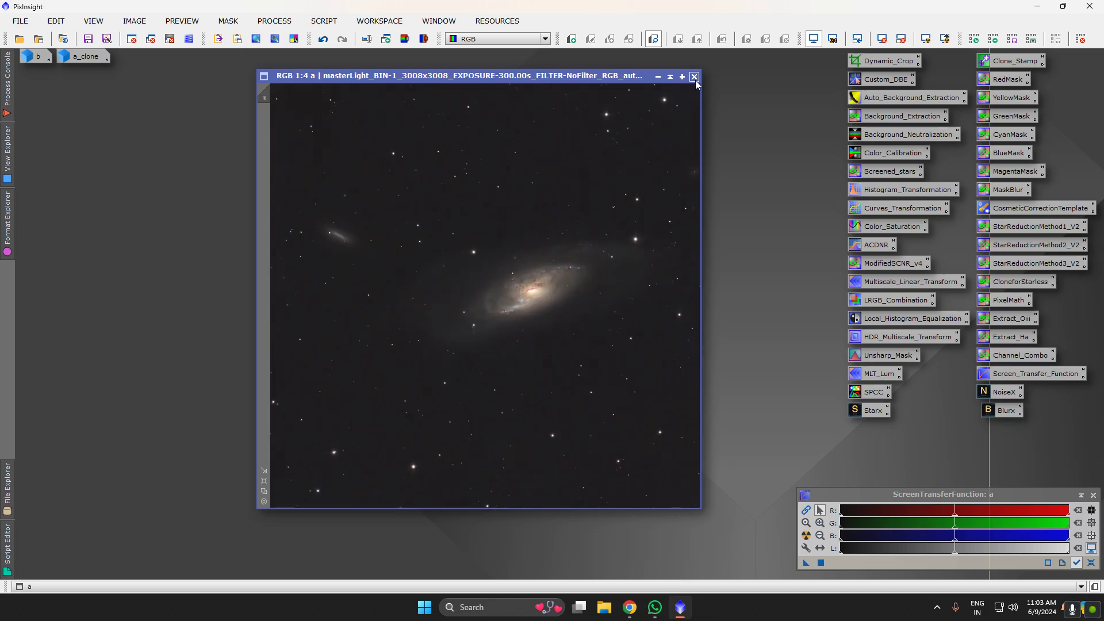
Minimize image a and place its icon beside the b and a_clone icons
drag(617, 76, 470, 57)
click(22, 22)
click(510, 57)
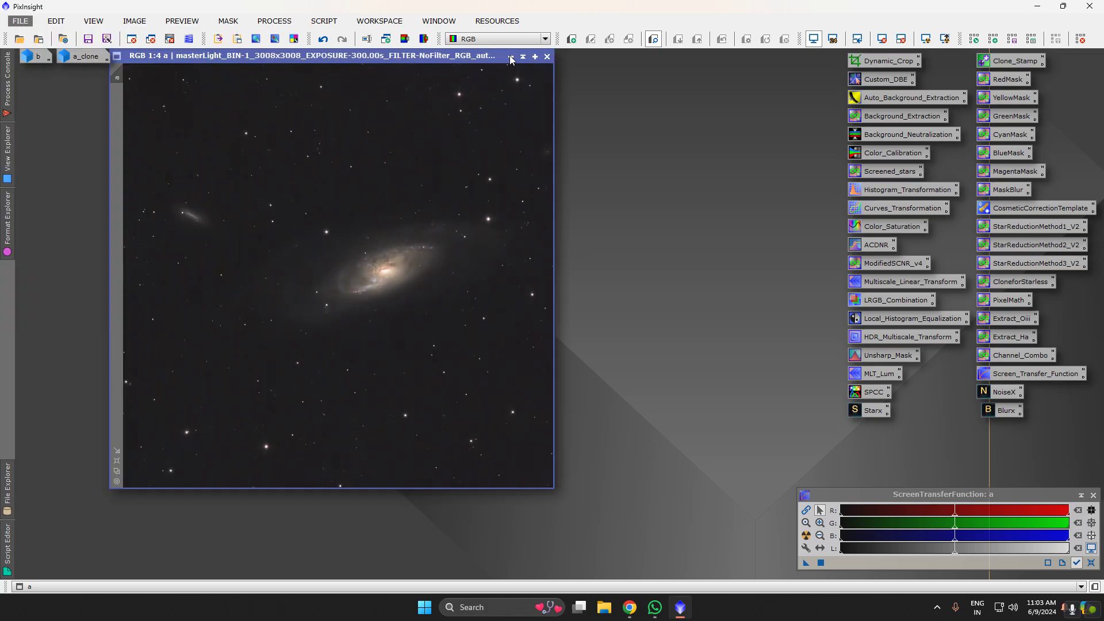
click(44, 40)
drag(345, 275, 128, 55)
Start opening an image file and browse to the Redcat folder inside 2023-2024
click(21, 22)
click(37, 38)
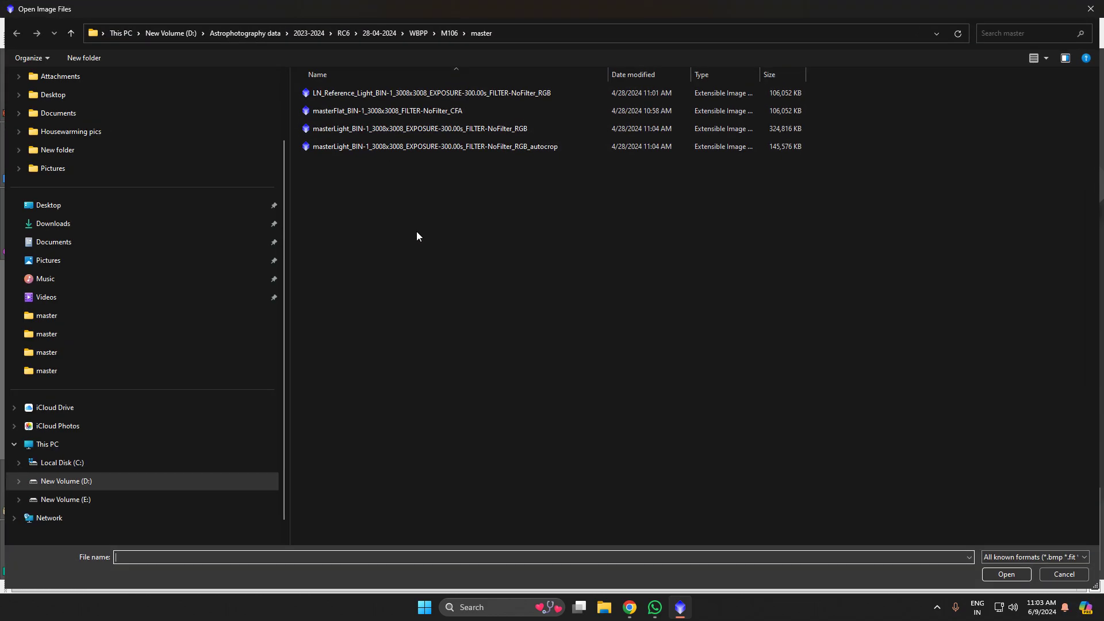
click(340, 35)
click(316, 34)
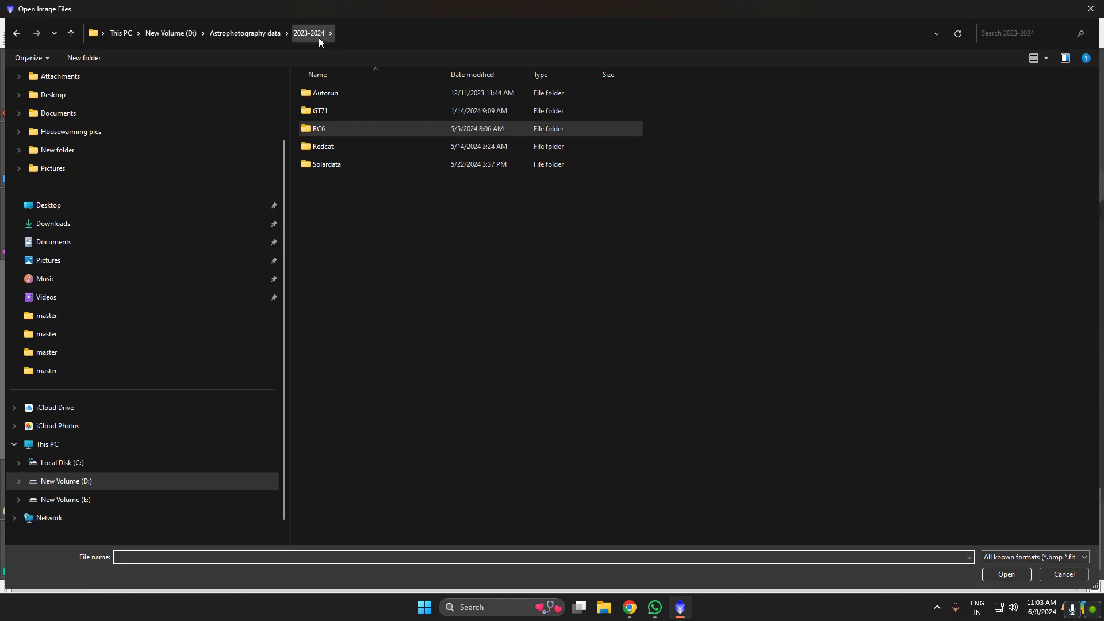
click(317, 111)
double_click(327, 147)
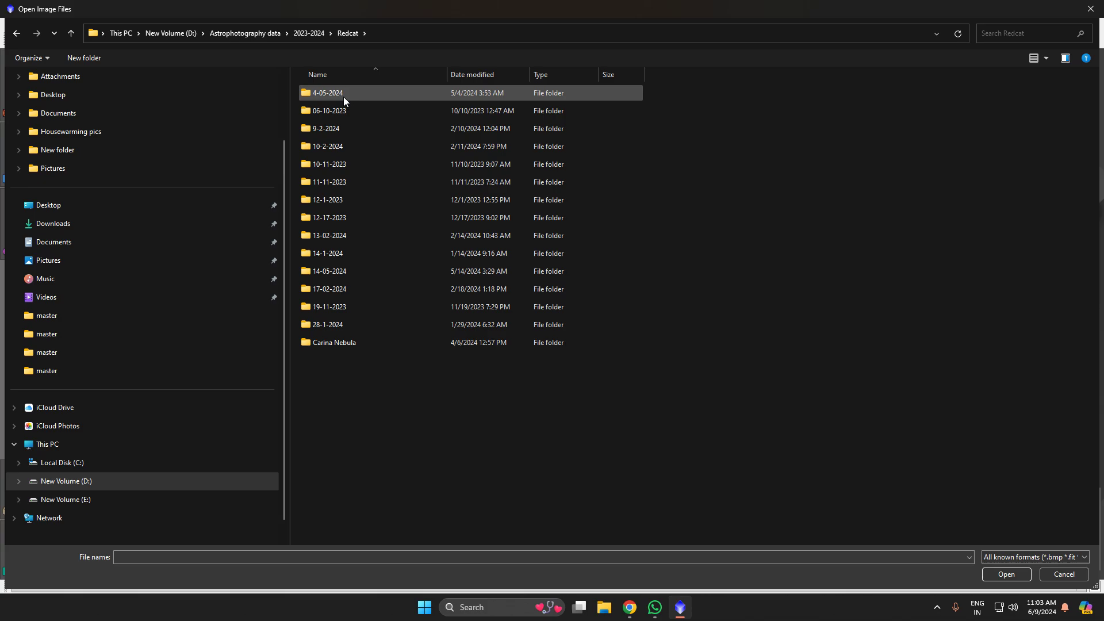
Check which targets are stored in the 06-10-2023 folder and the WBPP folder of the 19-11-2023 session
double_click(347, 110)
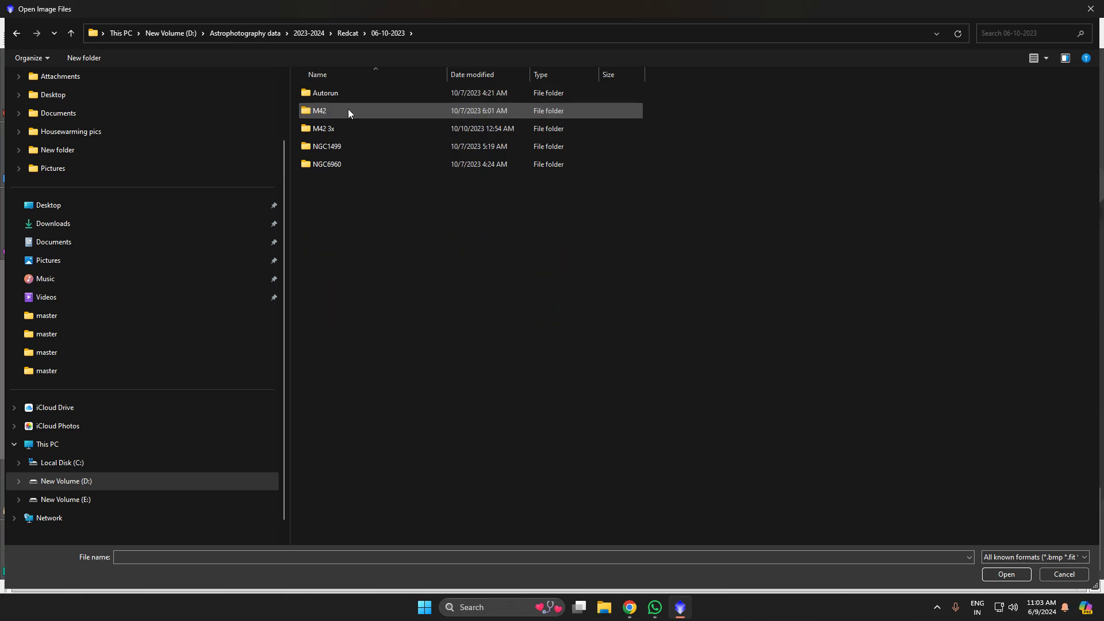
click(16, 33)
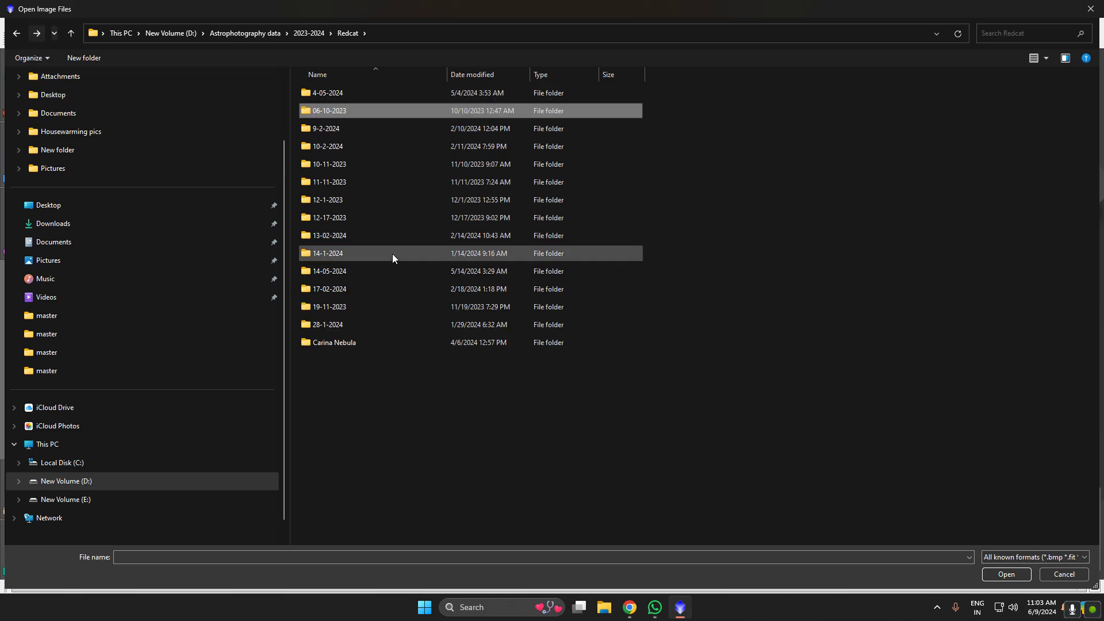
double_click(350, 307)
double_click(341, 146)
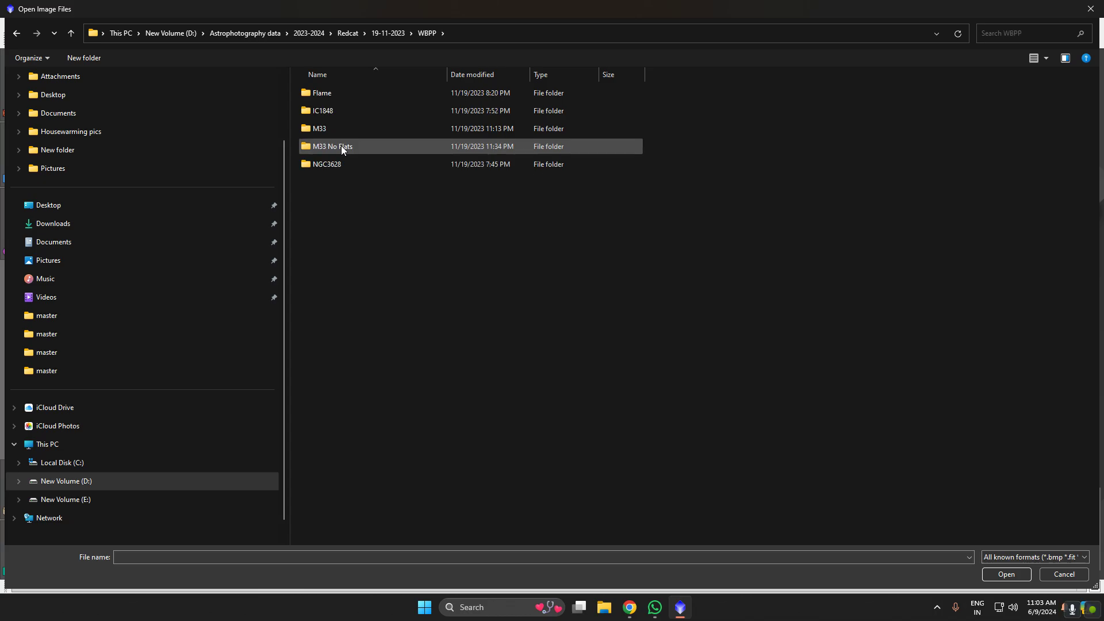
click(18, 34)
click(19, 35)
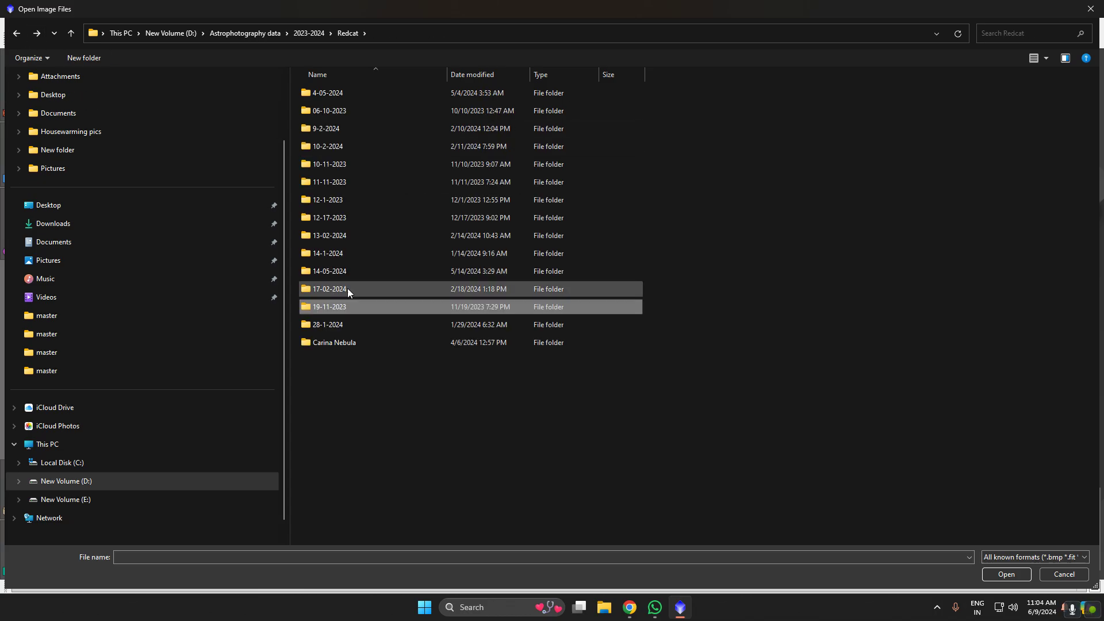
Check the WBPP folders of the 14-1-2024 and 12-1-2023 sessions for a suitable target
click(336, 254)
double_click(334, 253)
double_click(329, 112)
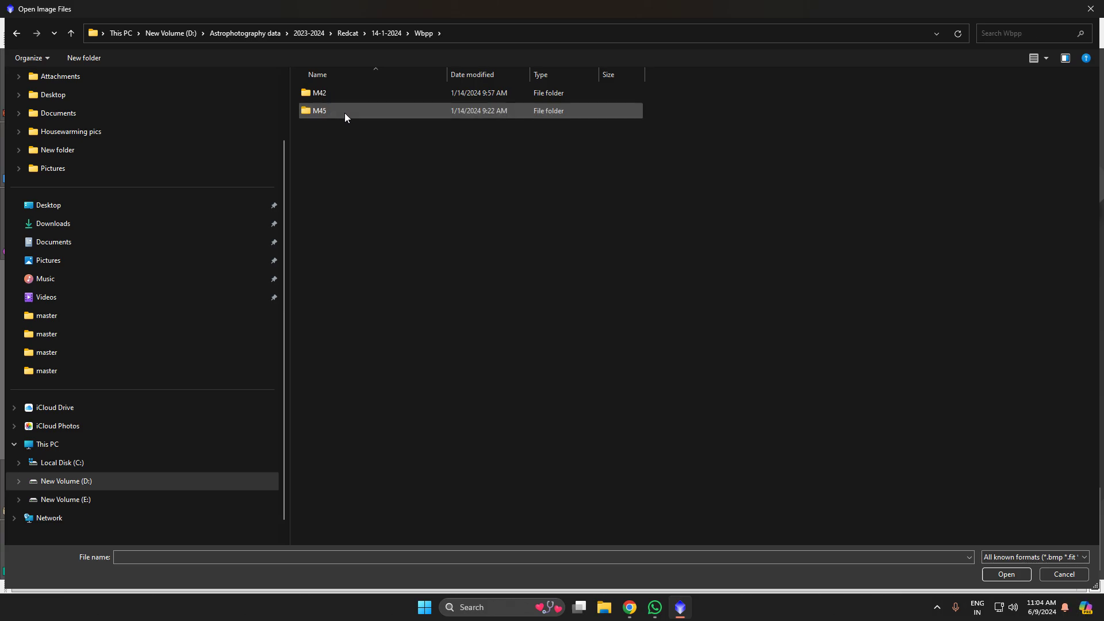
click(17, 33)
click(16, 34)
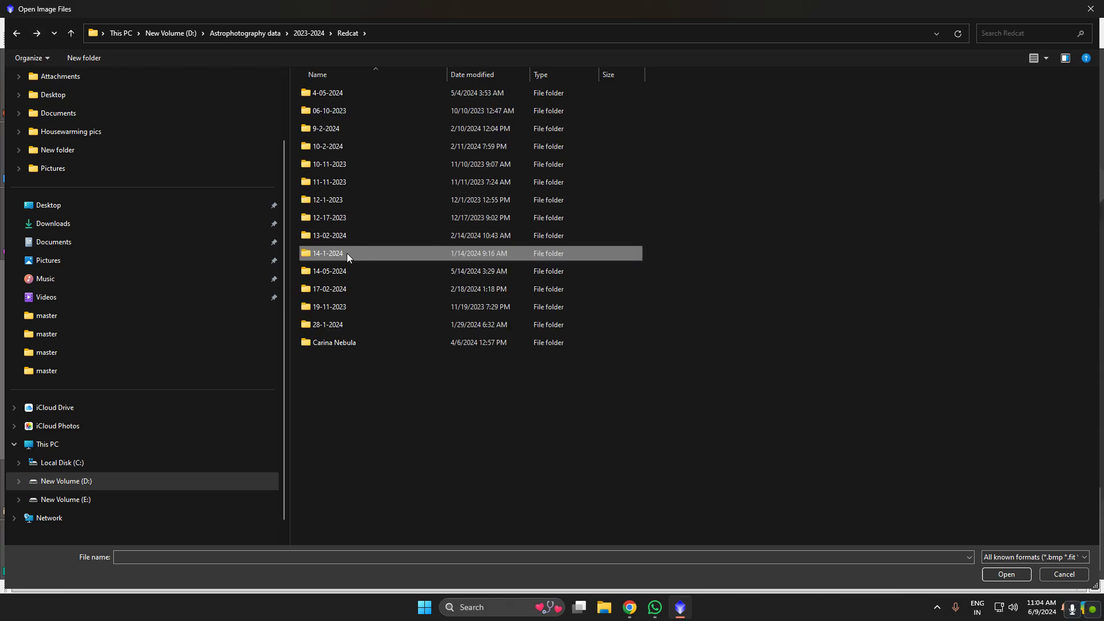
click(344, 198)
double_click(343, 200)
double_click(327, 147)
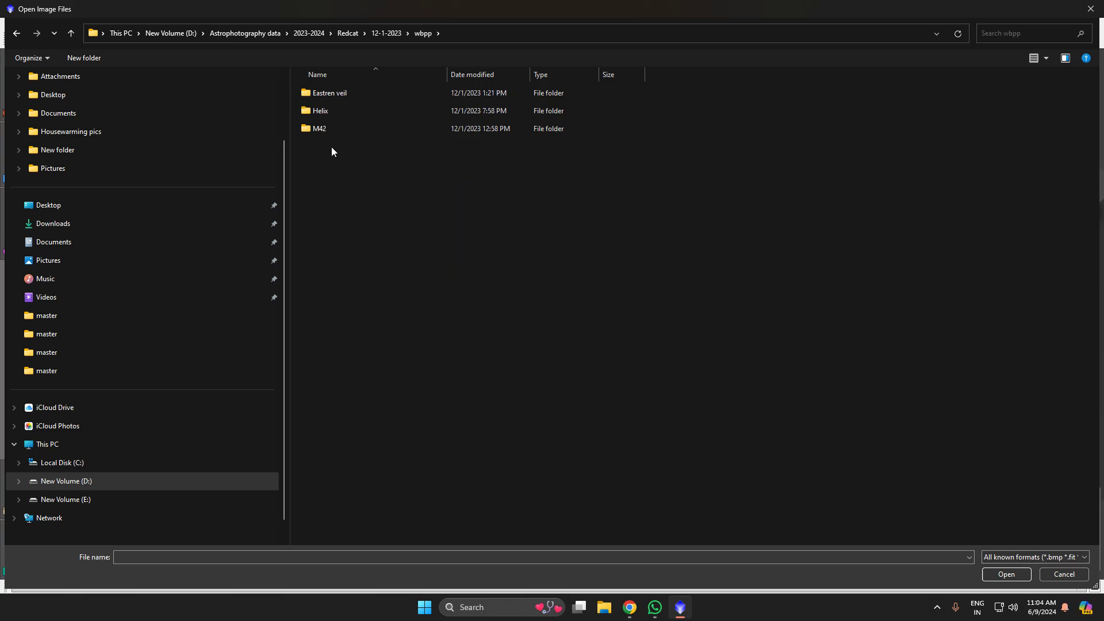
click(19, 35)
click(16, 33)
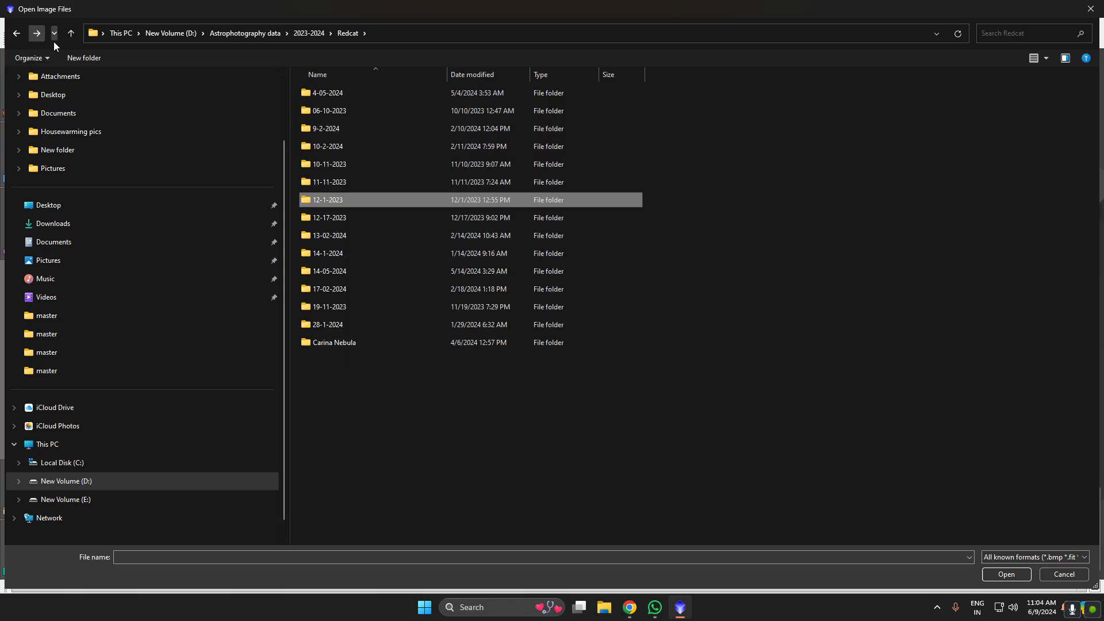
Look through the WBPP folder under Autorun in 12-17-2023, and recheck the one in 12-1-2023
double_click(343, 221)
double_click(325, 93)
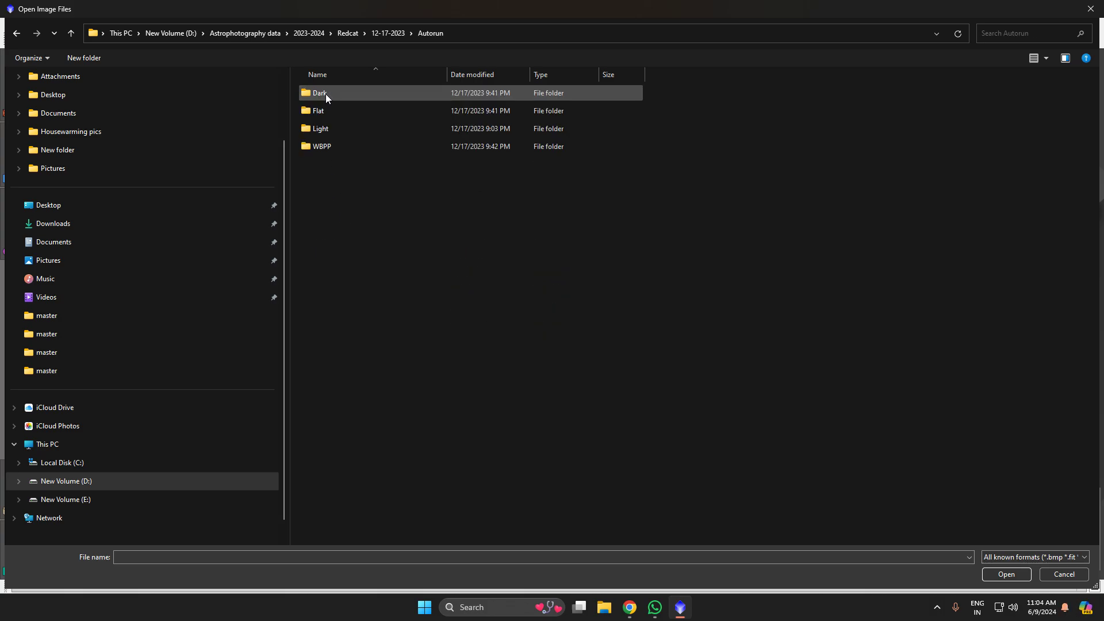
double_click(336, 146)
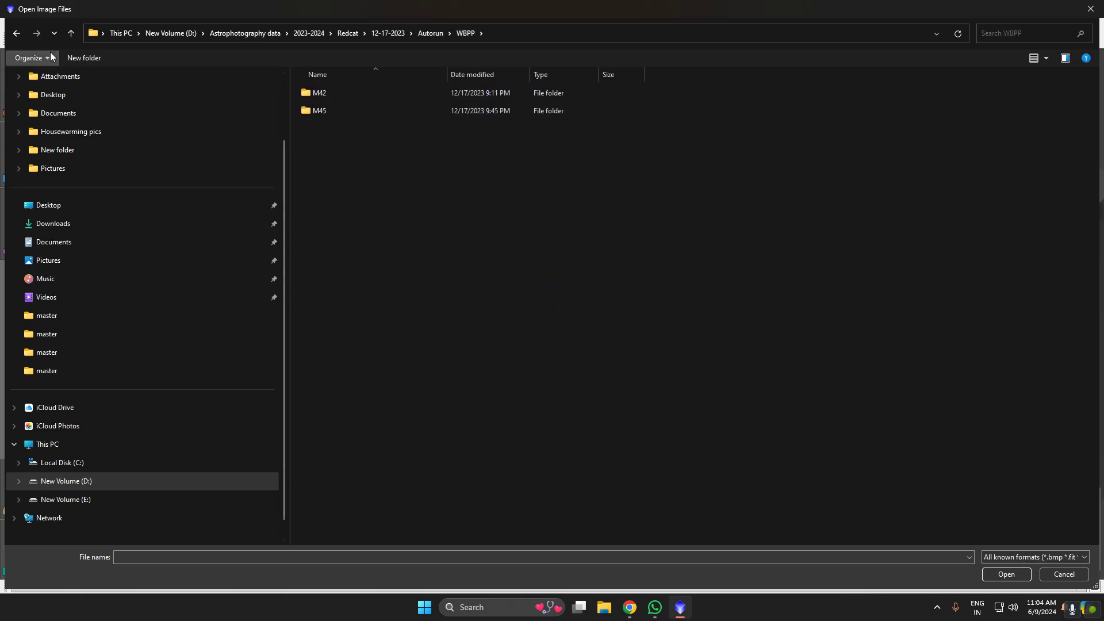
click(23, 37)
click(23, 36)
click(23, 37)
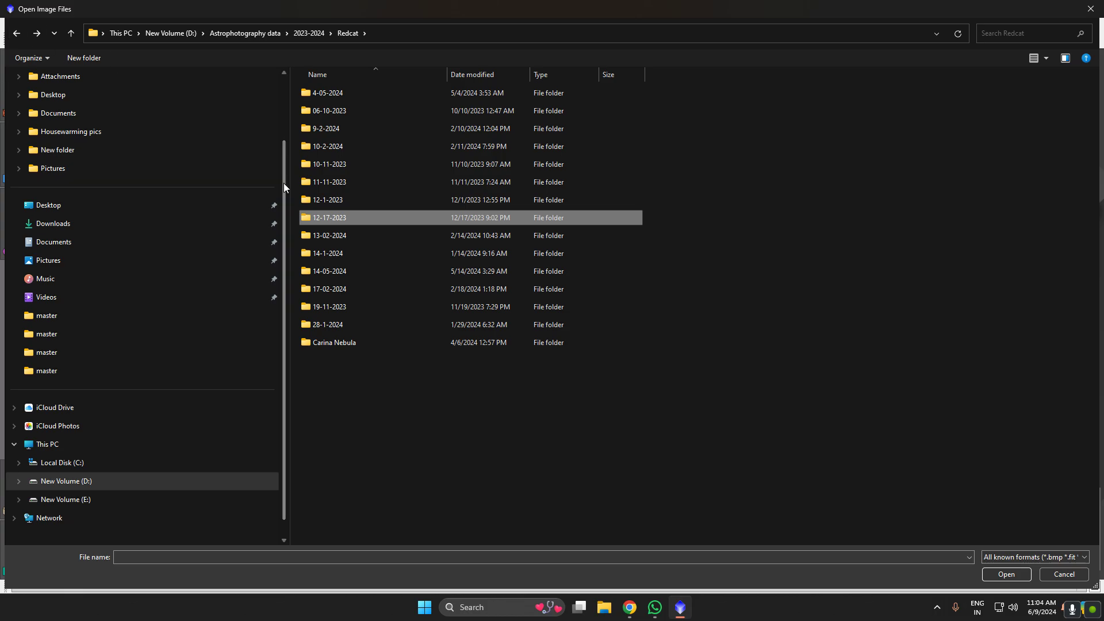
click(327, 201)
double_click(328, 200)
double_click(325, 146)
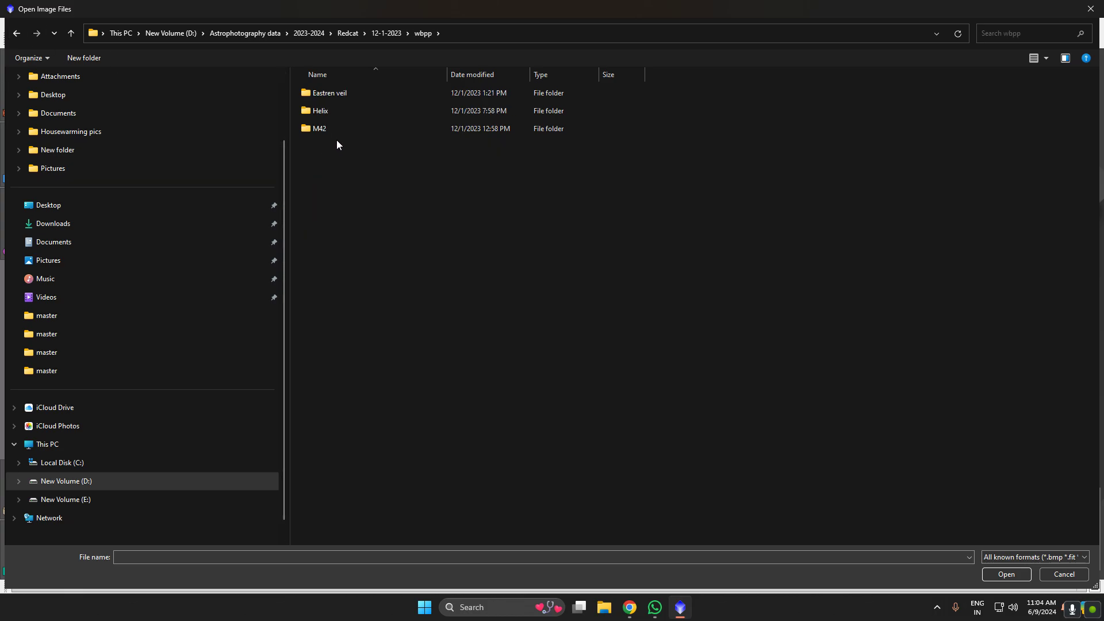
click(20, 38)
click(20, 38)
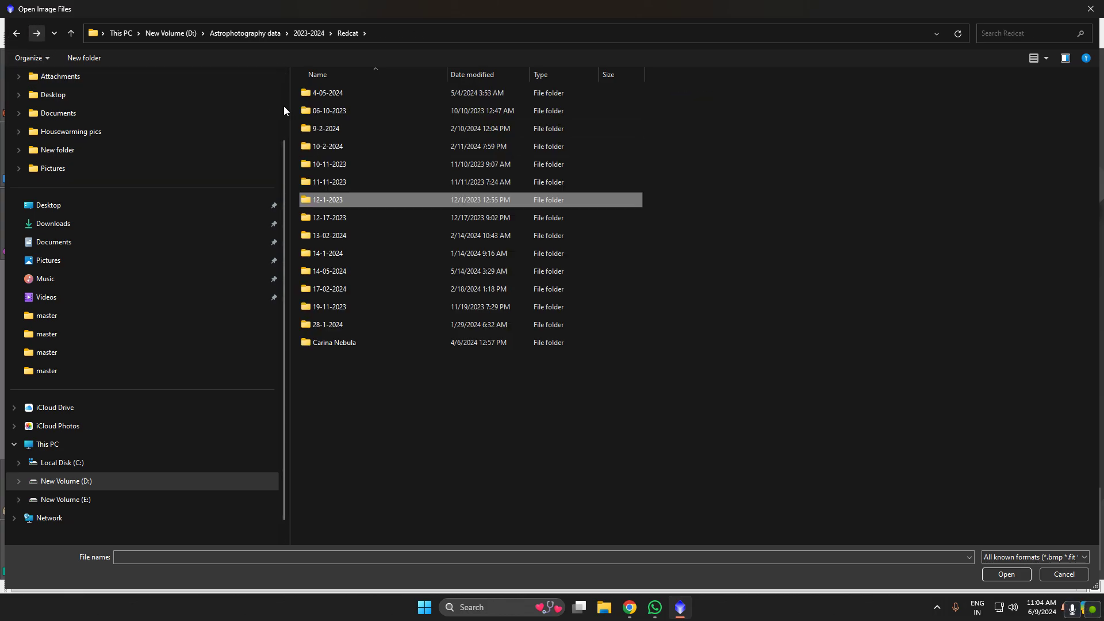
Check the targets in the WBPP folders of the 11-11-2023 and 10-11-2023 sessions
double_click(328, 181)
double_click(323, 146)
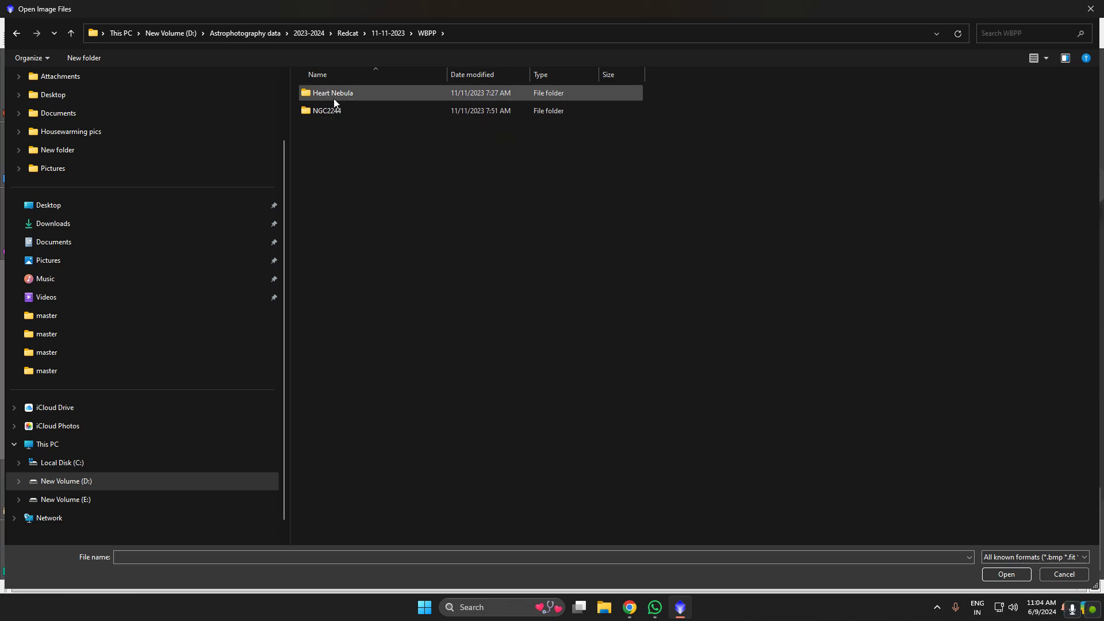
click(17, 33)
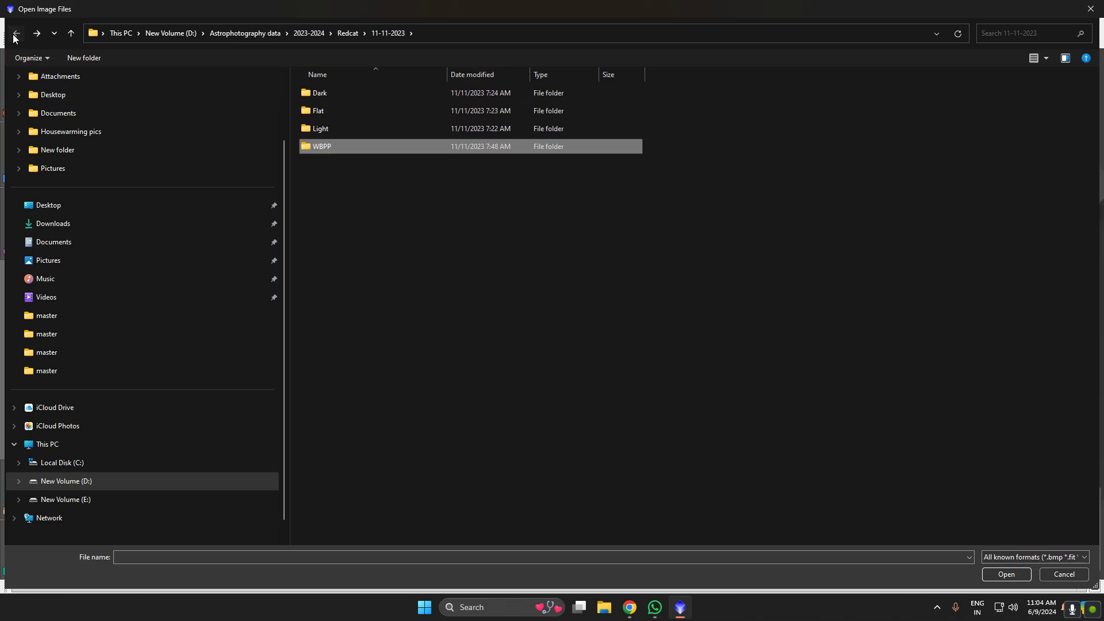
click(16, 33)
double_click(333, 164)
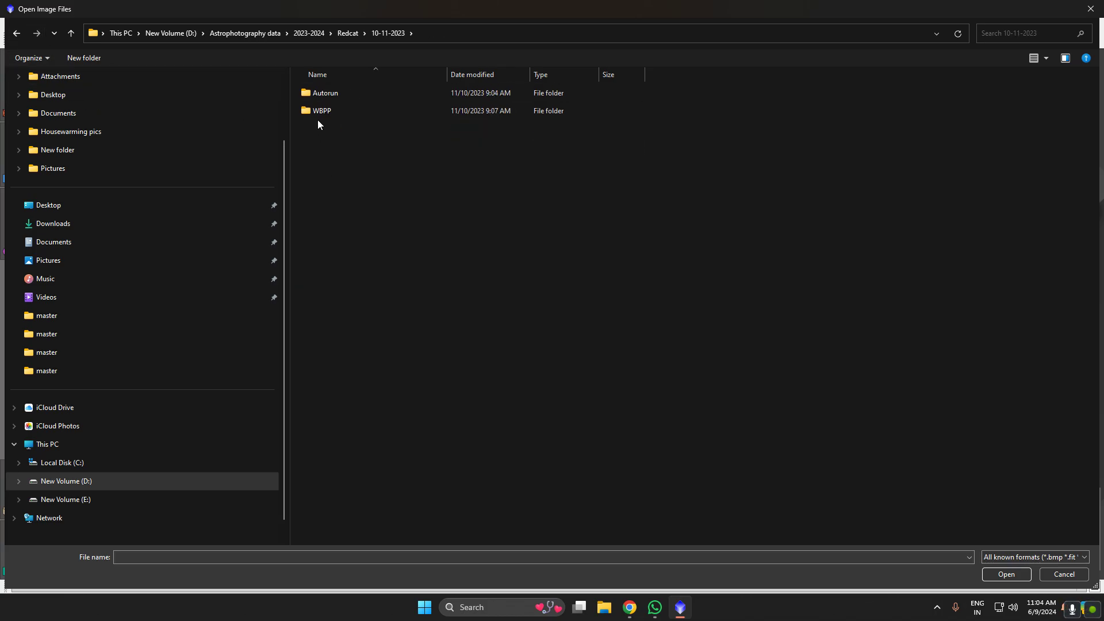
double_click(318, 115)
click(16, 33)
click(16, 33)
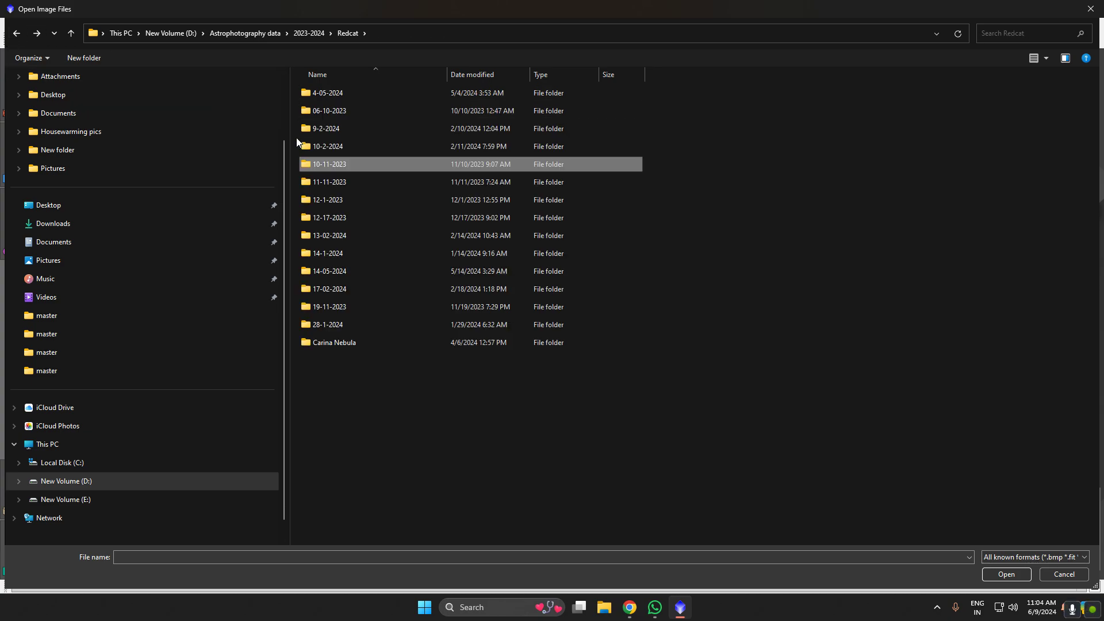
Check the NGC1499 folder of the 06-10-2023 Redcat session and the Downloads folder for a suitable image
double_click(328, 112)
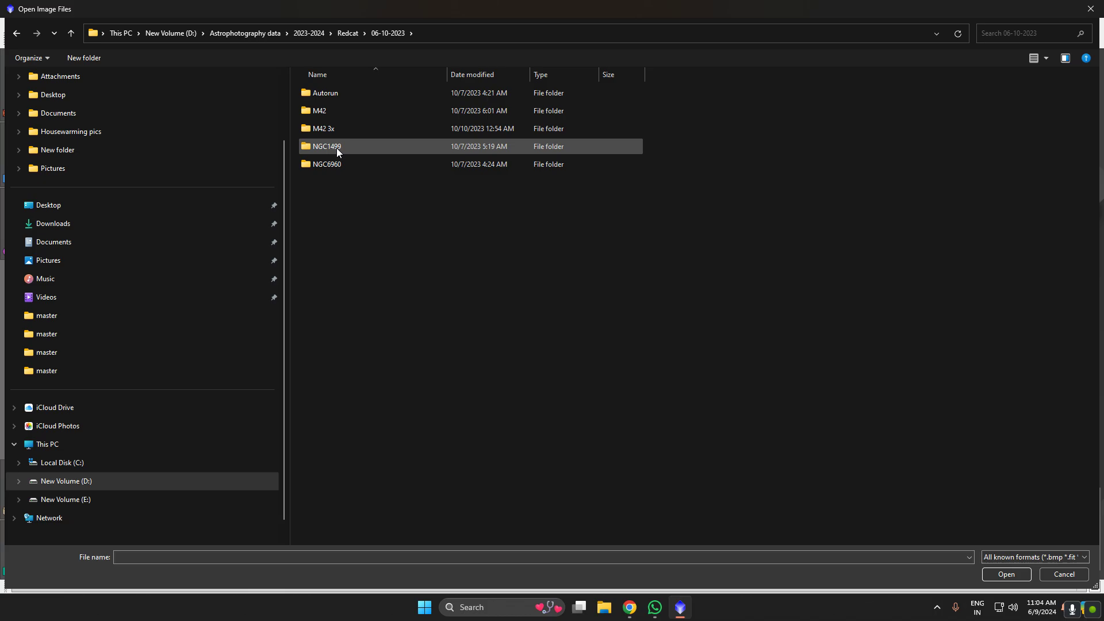
double_click(331, 147)
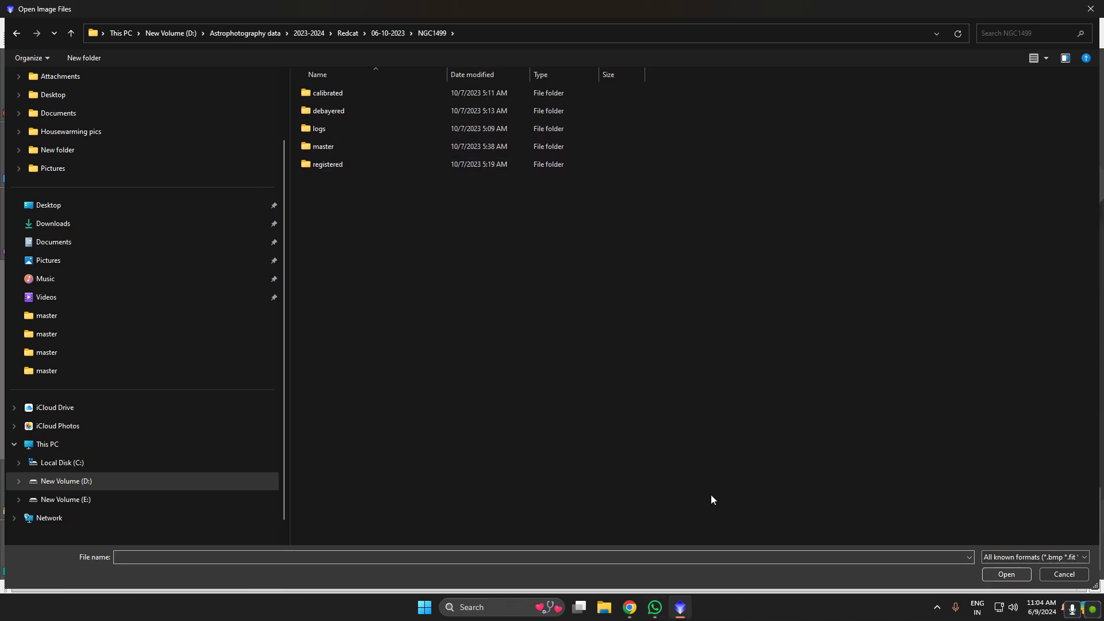
click(56, 221)
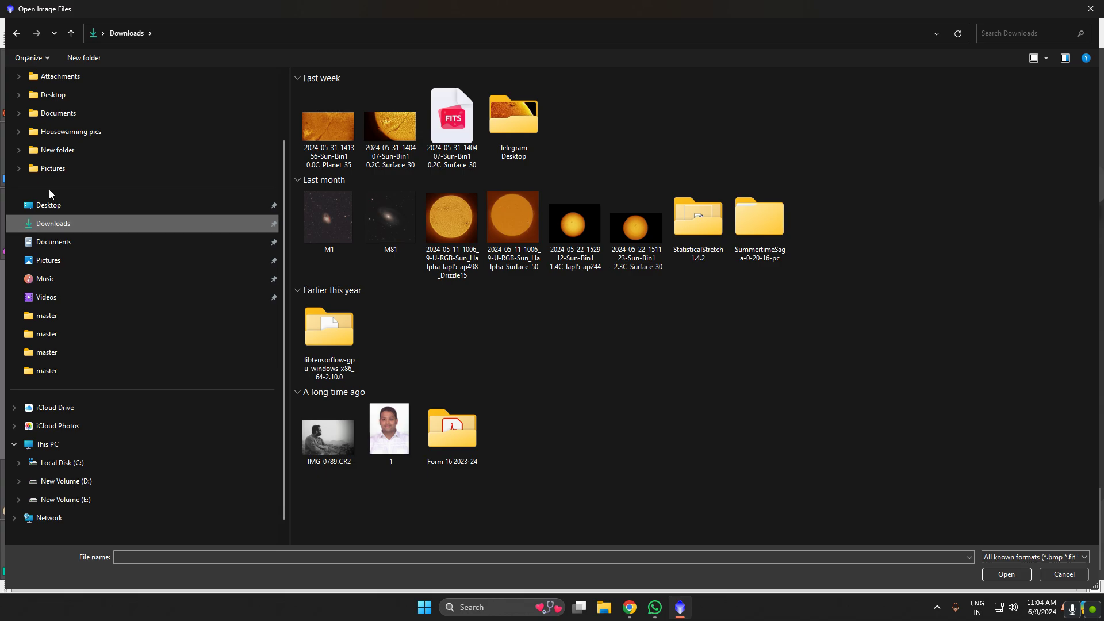
Browse to the GT71 folder in Astrophotography data > 2023-2024 on New Volume (D:)
click(63, 463)
click(77, 483)
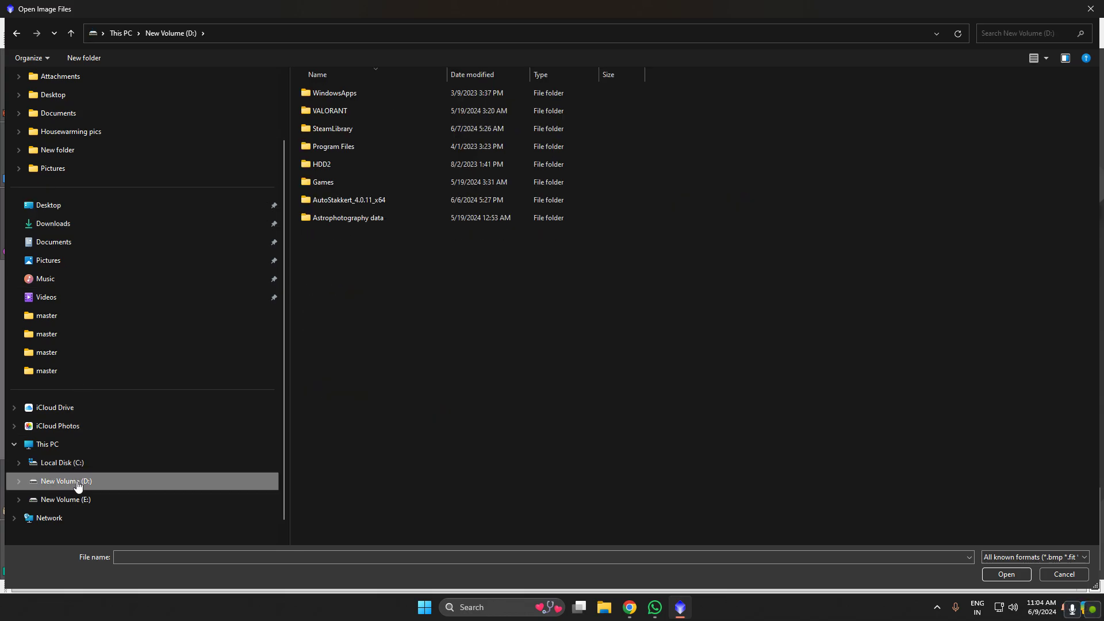
double_click(326, 220)
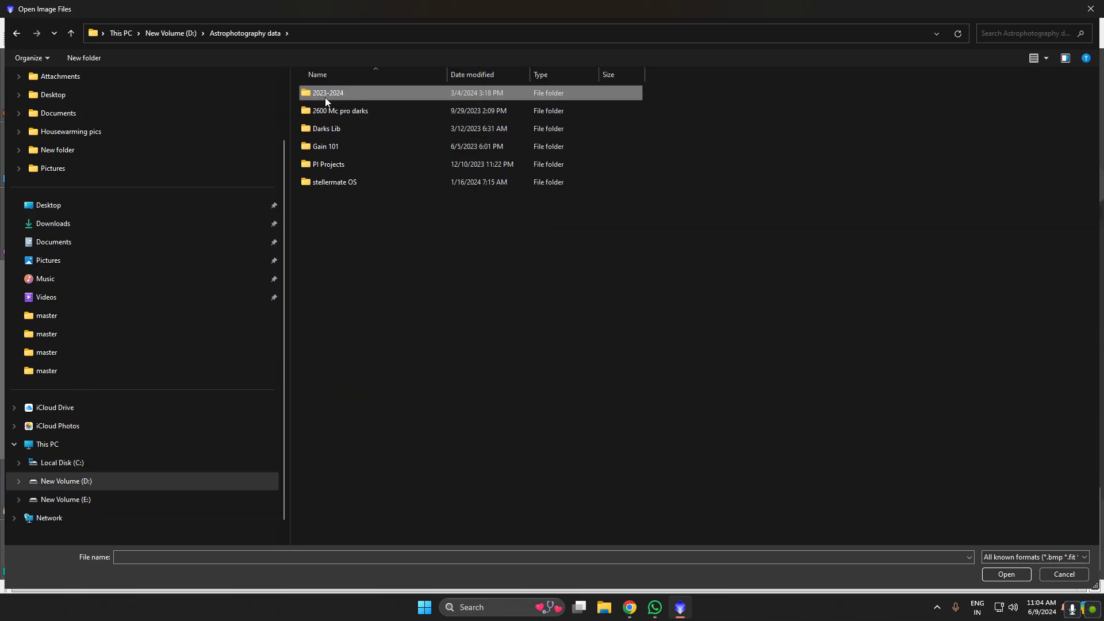
double_click(325, 94)
double_click(328, 111)
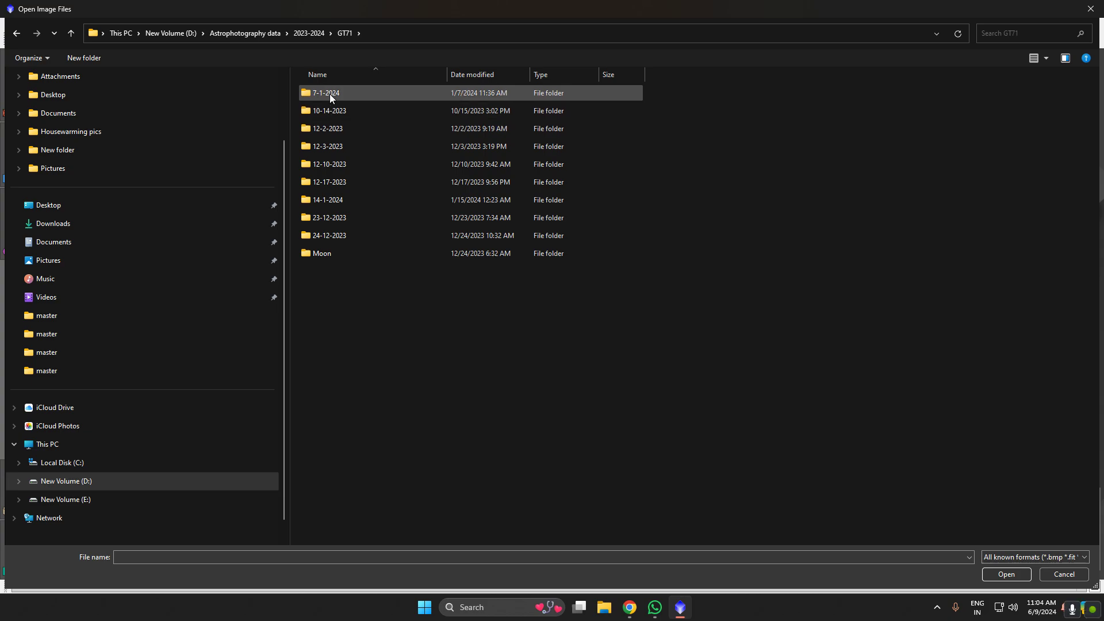
Check the targets in the 10-14-2023 folder and in the WBPP folder of the 12-2-2023 session
double_click(329, 109)
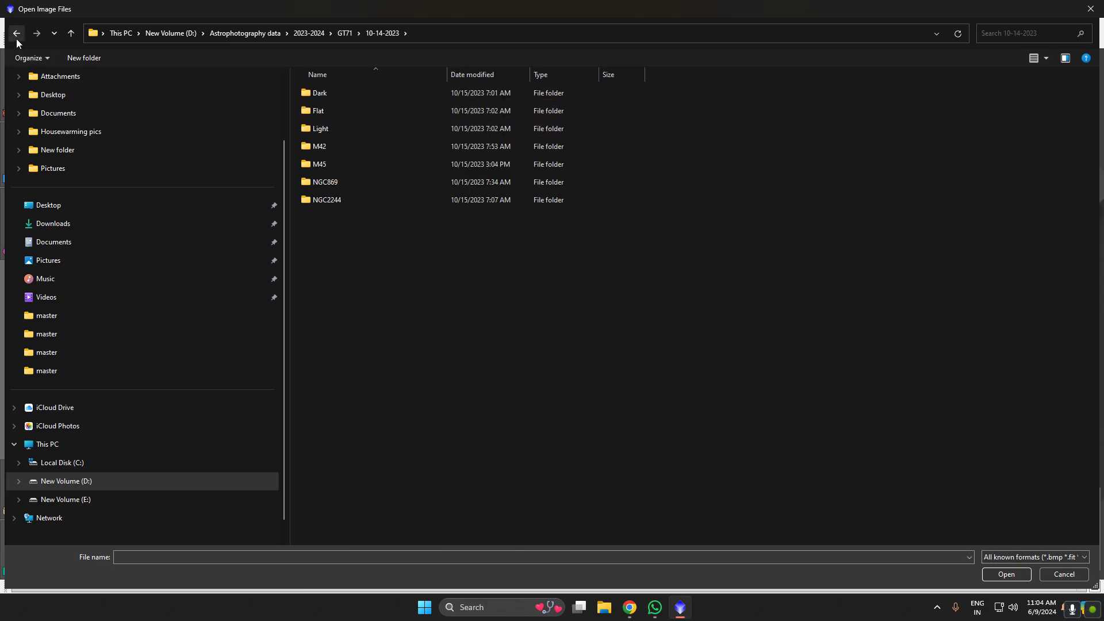
click(17, 33)
double_click(343, 130)
double_click(340, 127)
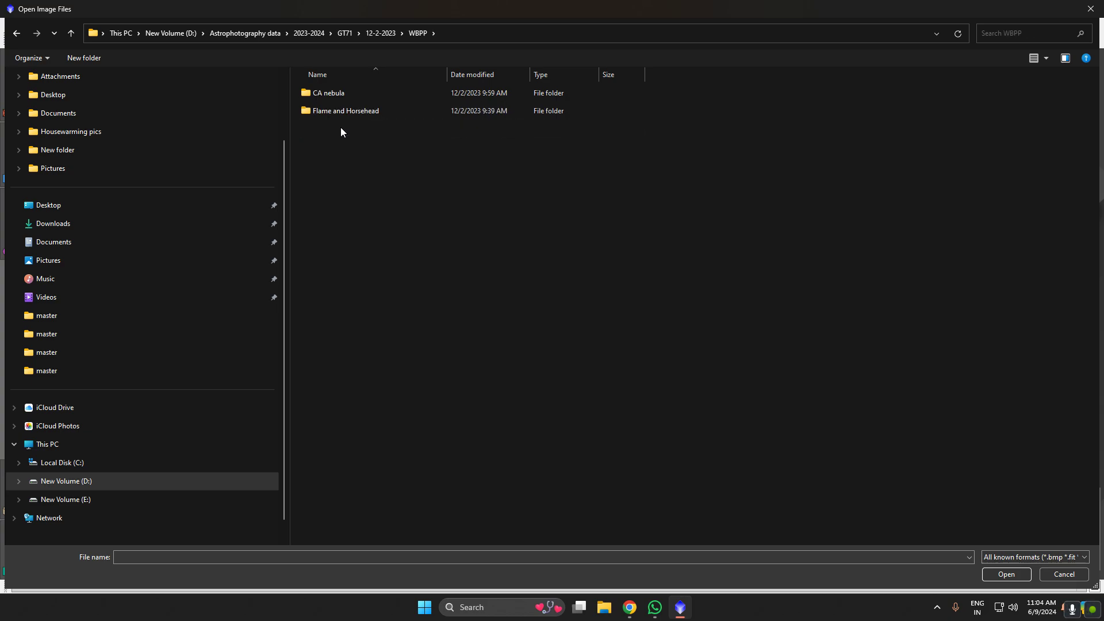
click(17, 33)
click(16, 34)
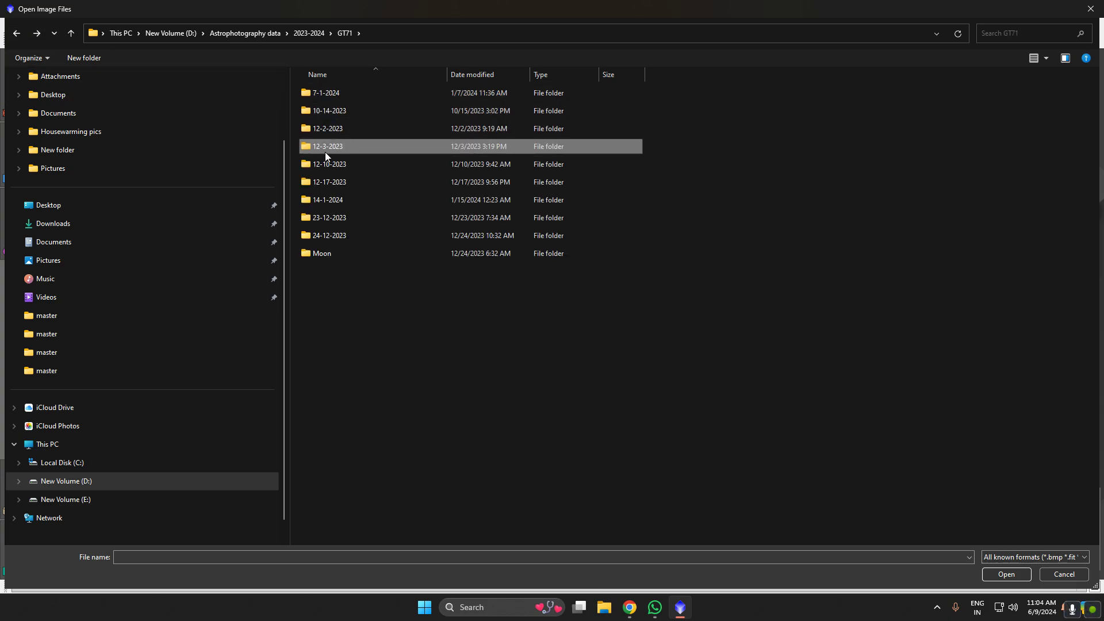
Open the autocropped RGB master light of M33 from the WBPP master folder of the 12-3-2023 session
double_click(327, 147)
double_click(323, 110)
double_click(326, 93)
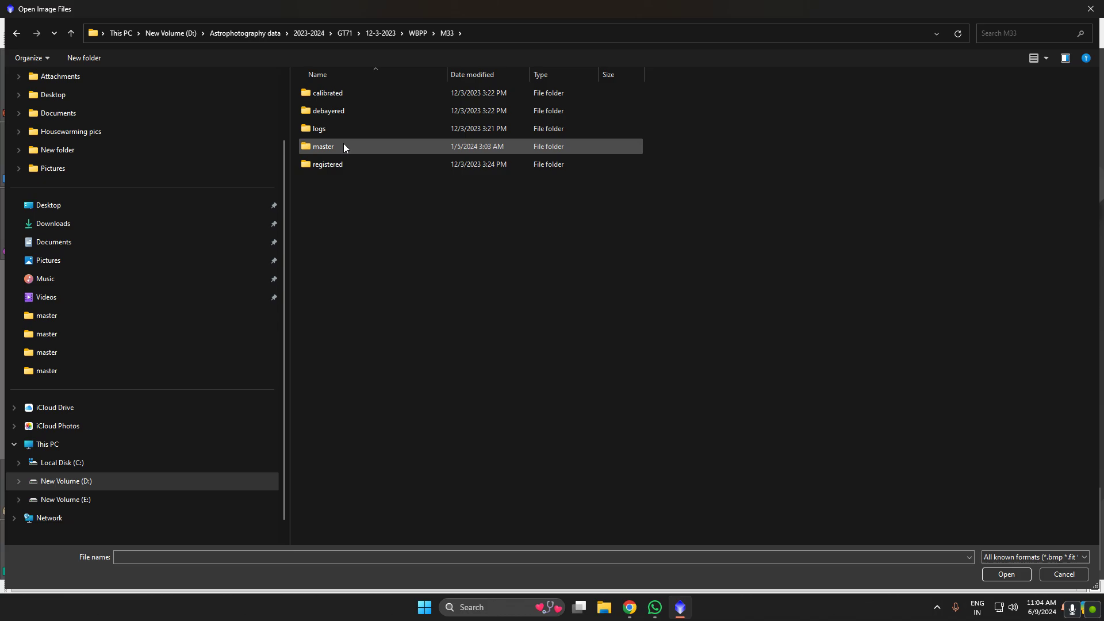
double_click(344, 146)
click(389, 166)
click(1004, 576)
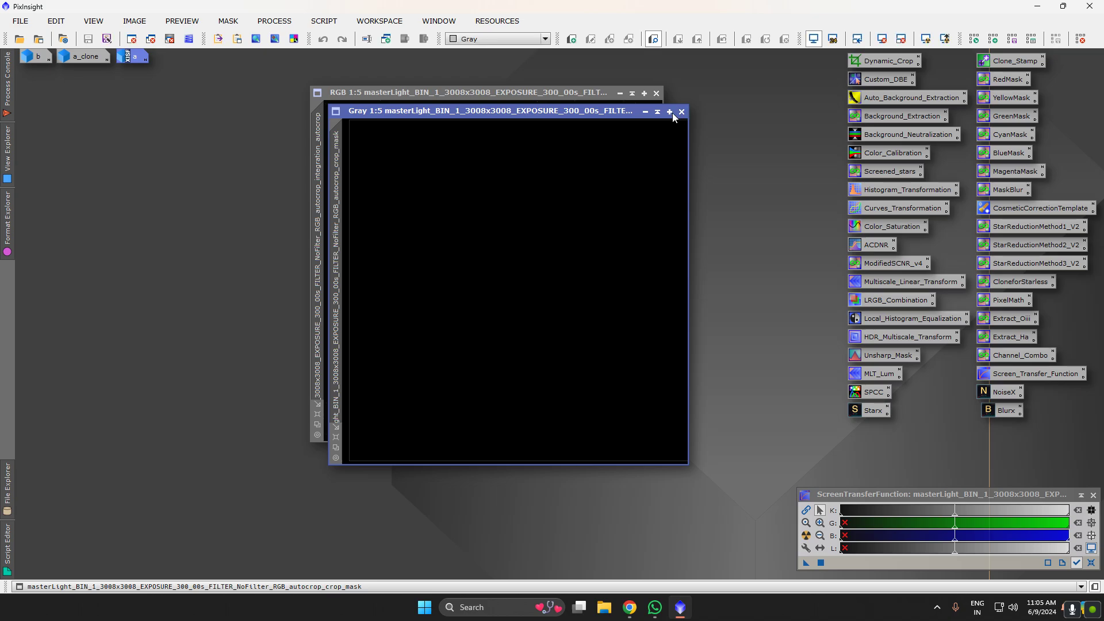
Close the grayscale crop mask, enlarge and reposition the M33 RGB image, and apply an automatic screen stretch to it
click(682, 112)
drag(483, 93, 493, 84)
click(328, 405)
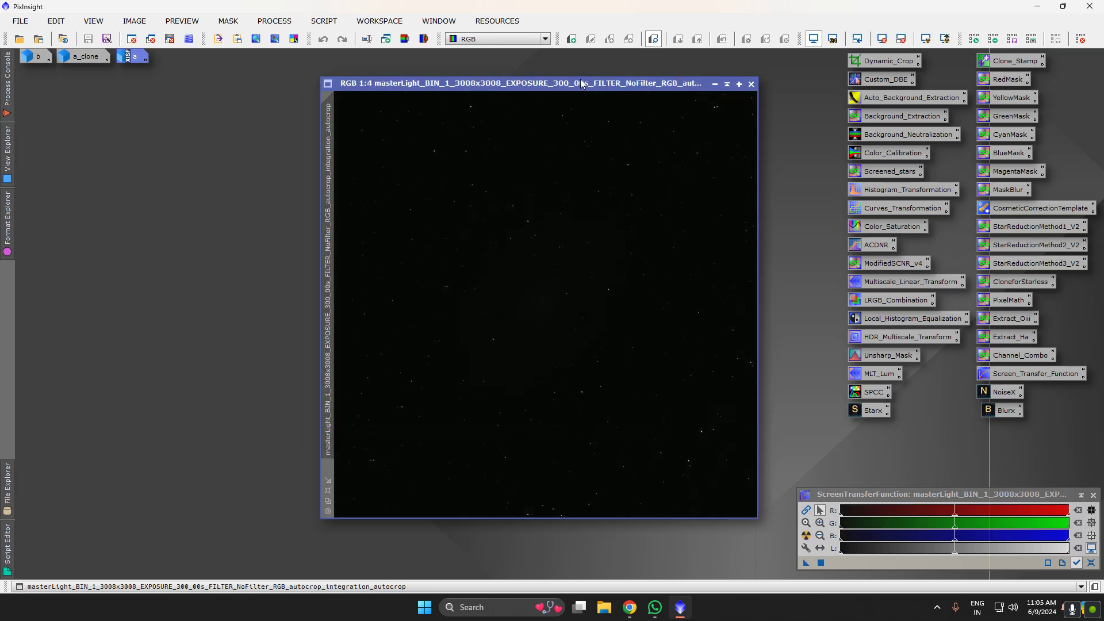
drag(581, 83, 475, 101)
click(806, 535)
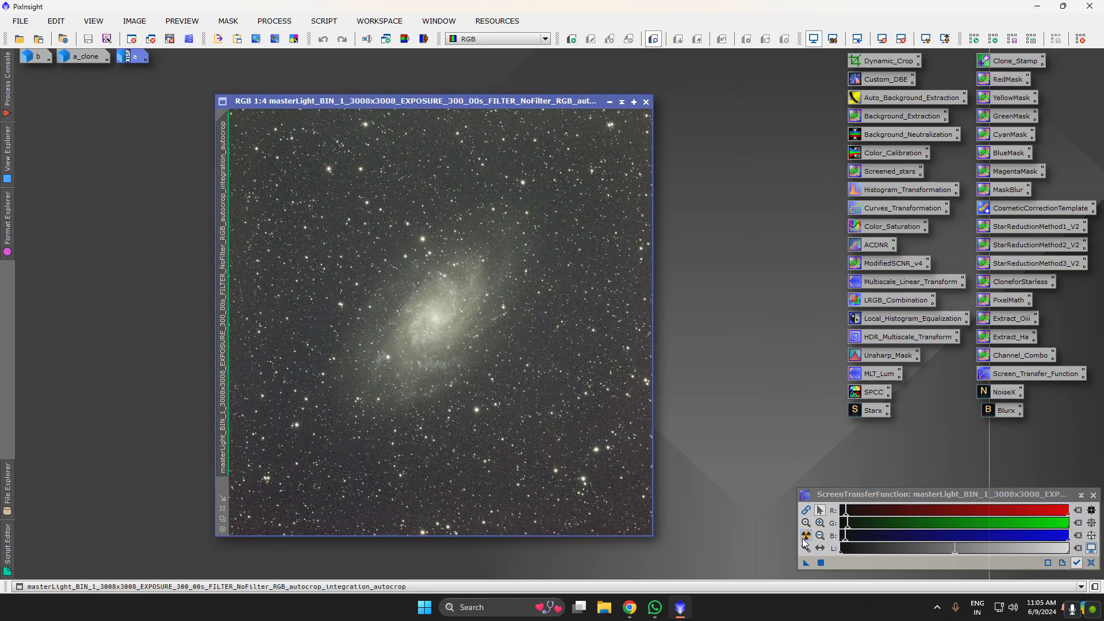